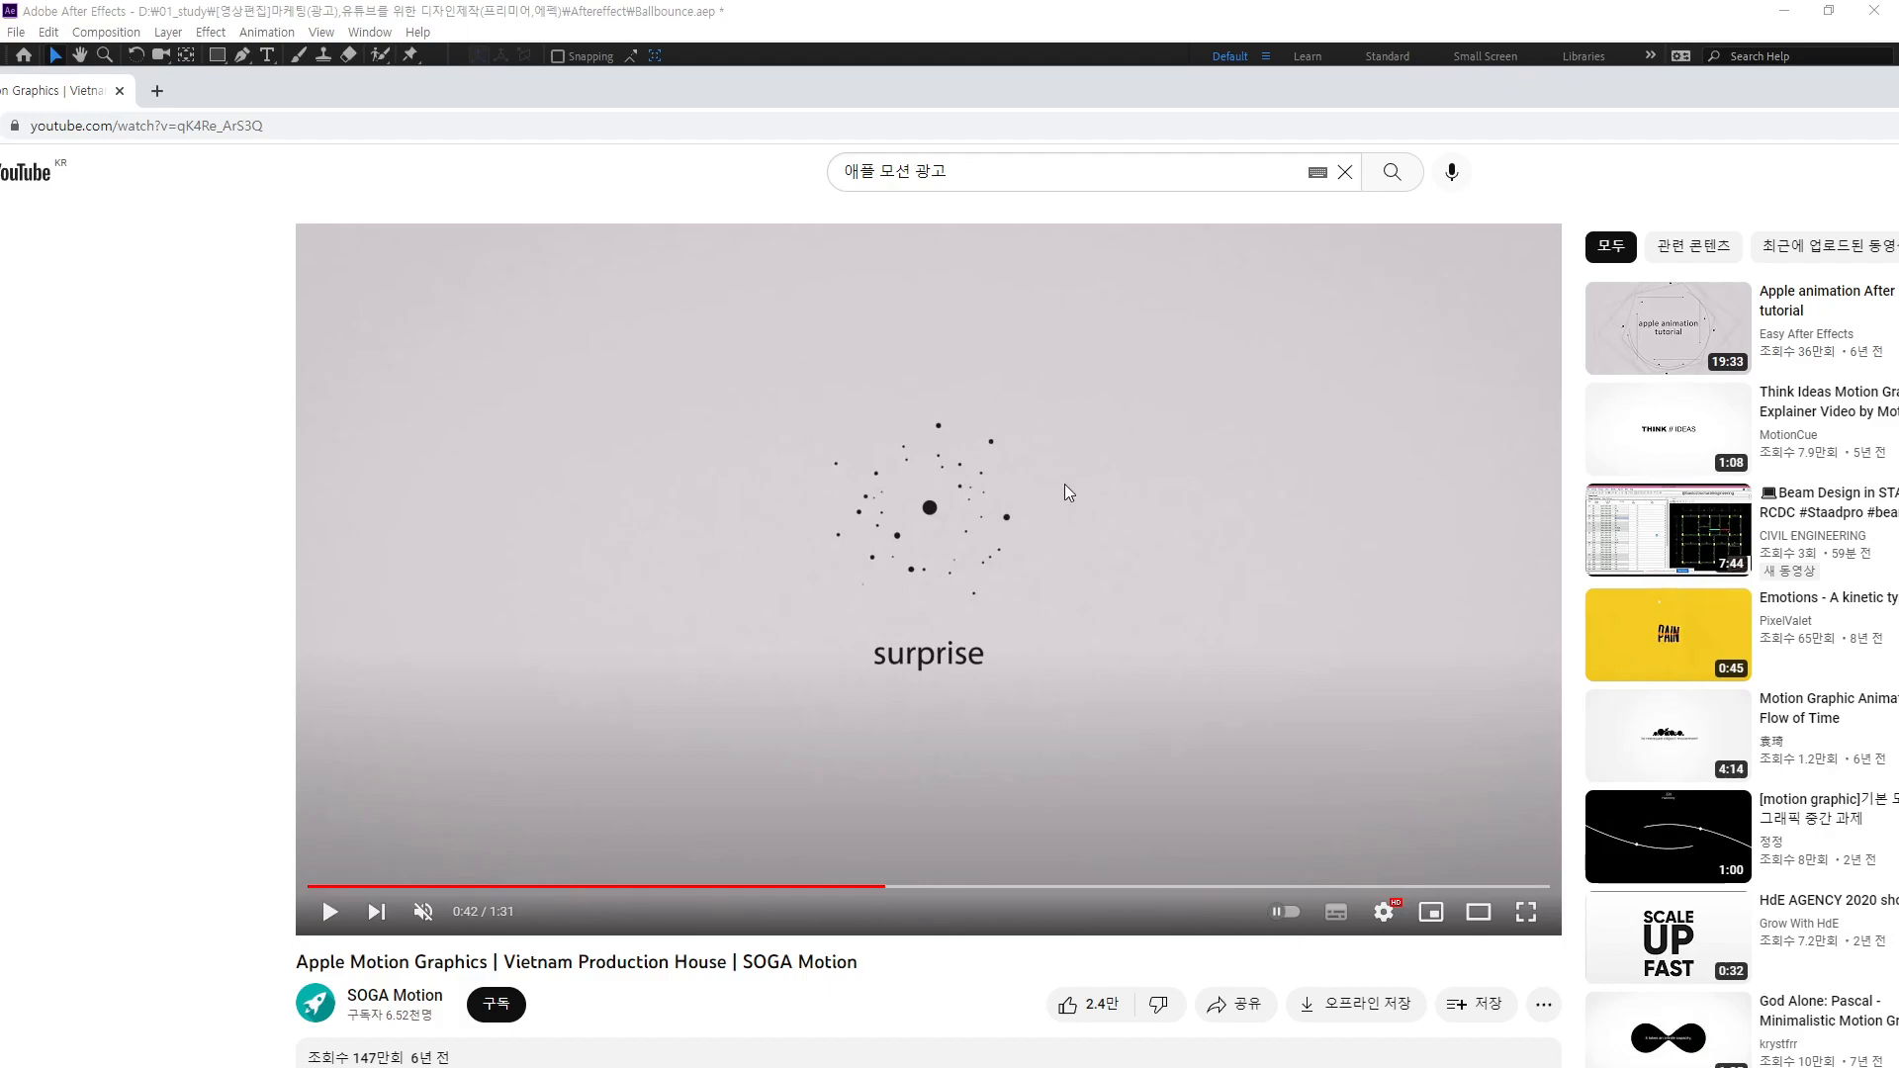
- Examine the dot animation in the Apple Motion Graphics reference video from 0:42 to 0:47, and return to After Effects
{"action": "key", "text": "space"}
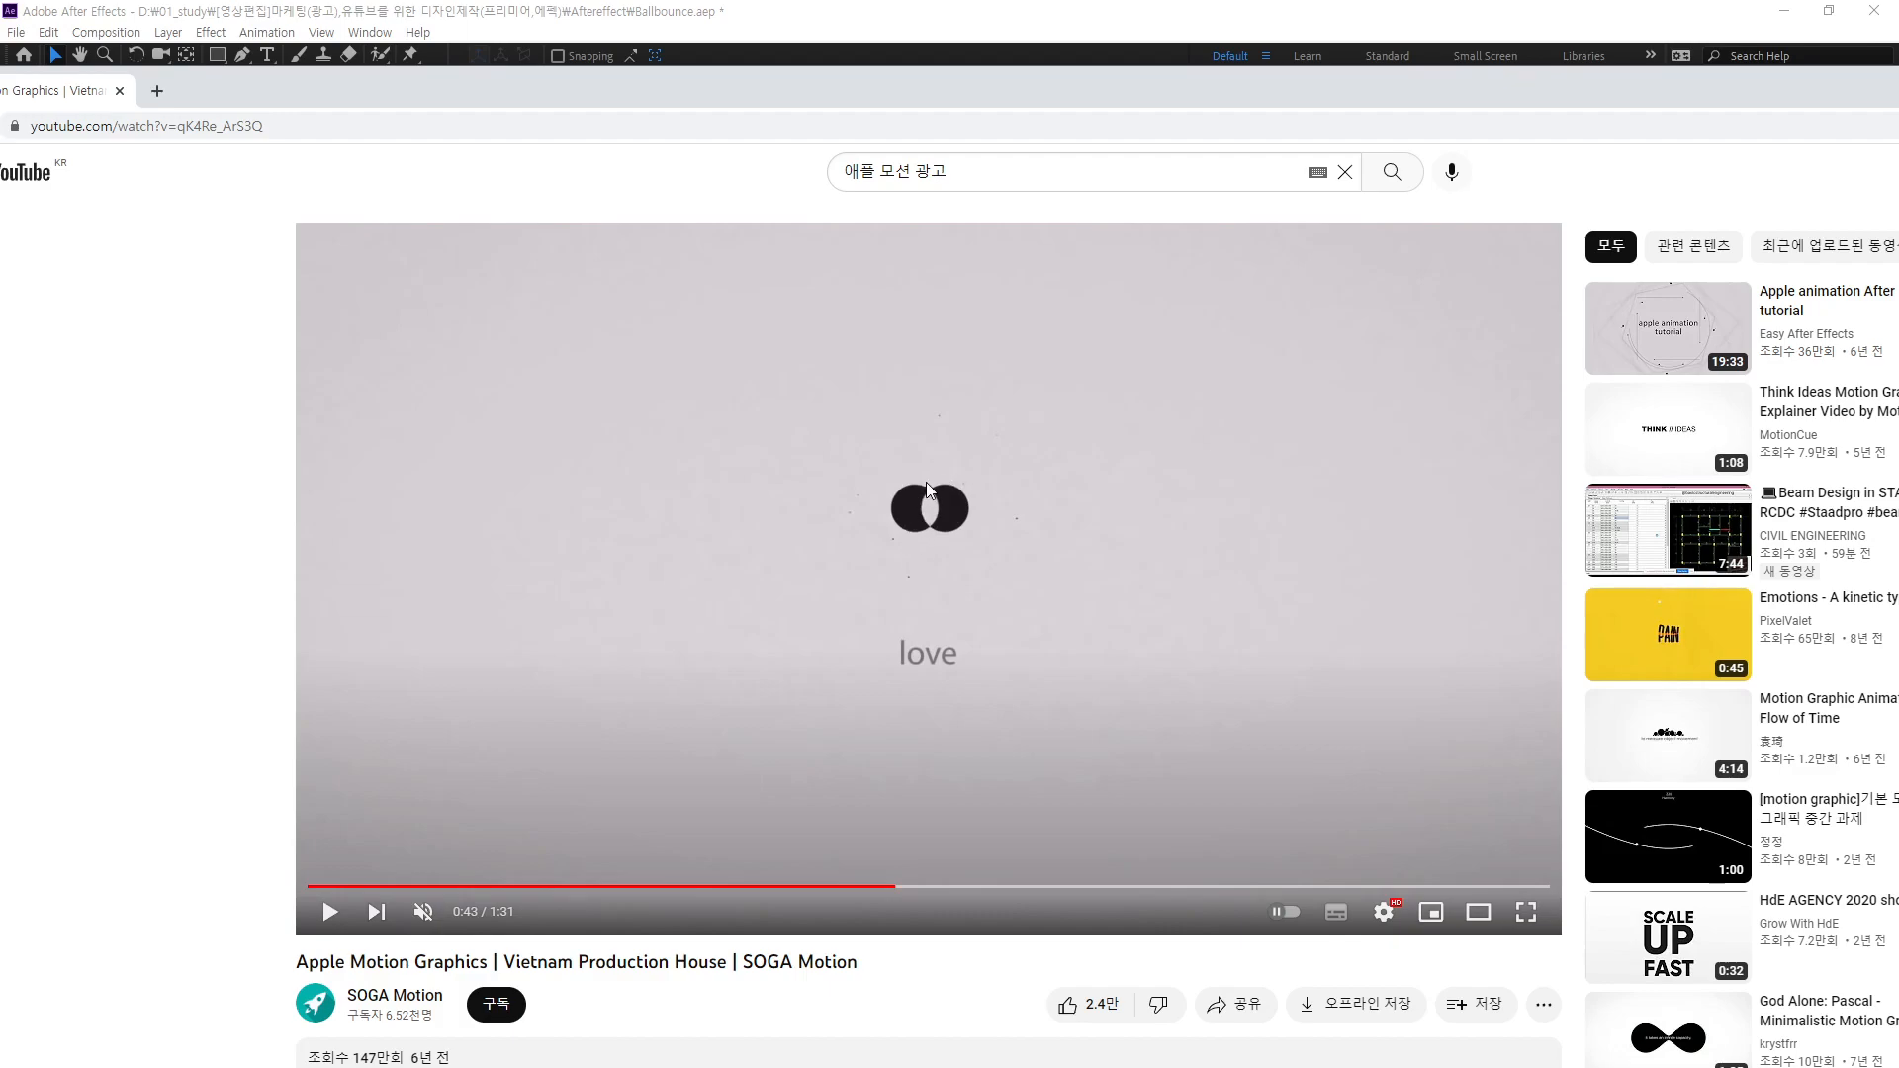
{"action": "key", "text": "space"}
{"action": "key", "text": "space"}
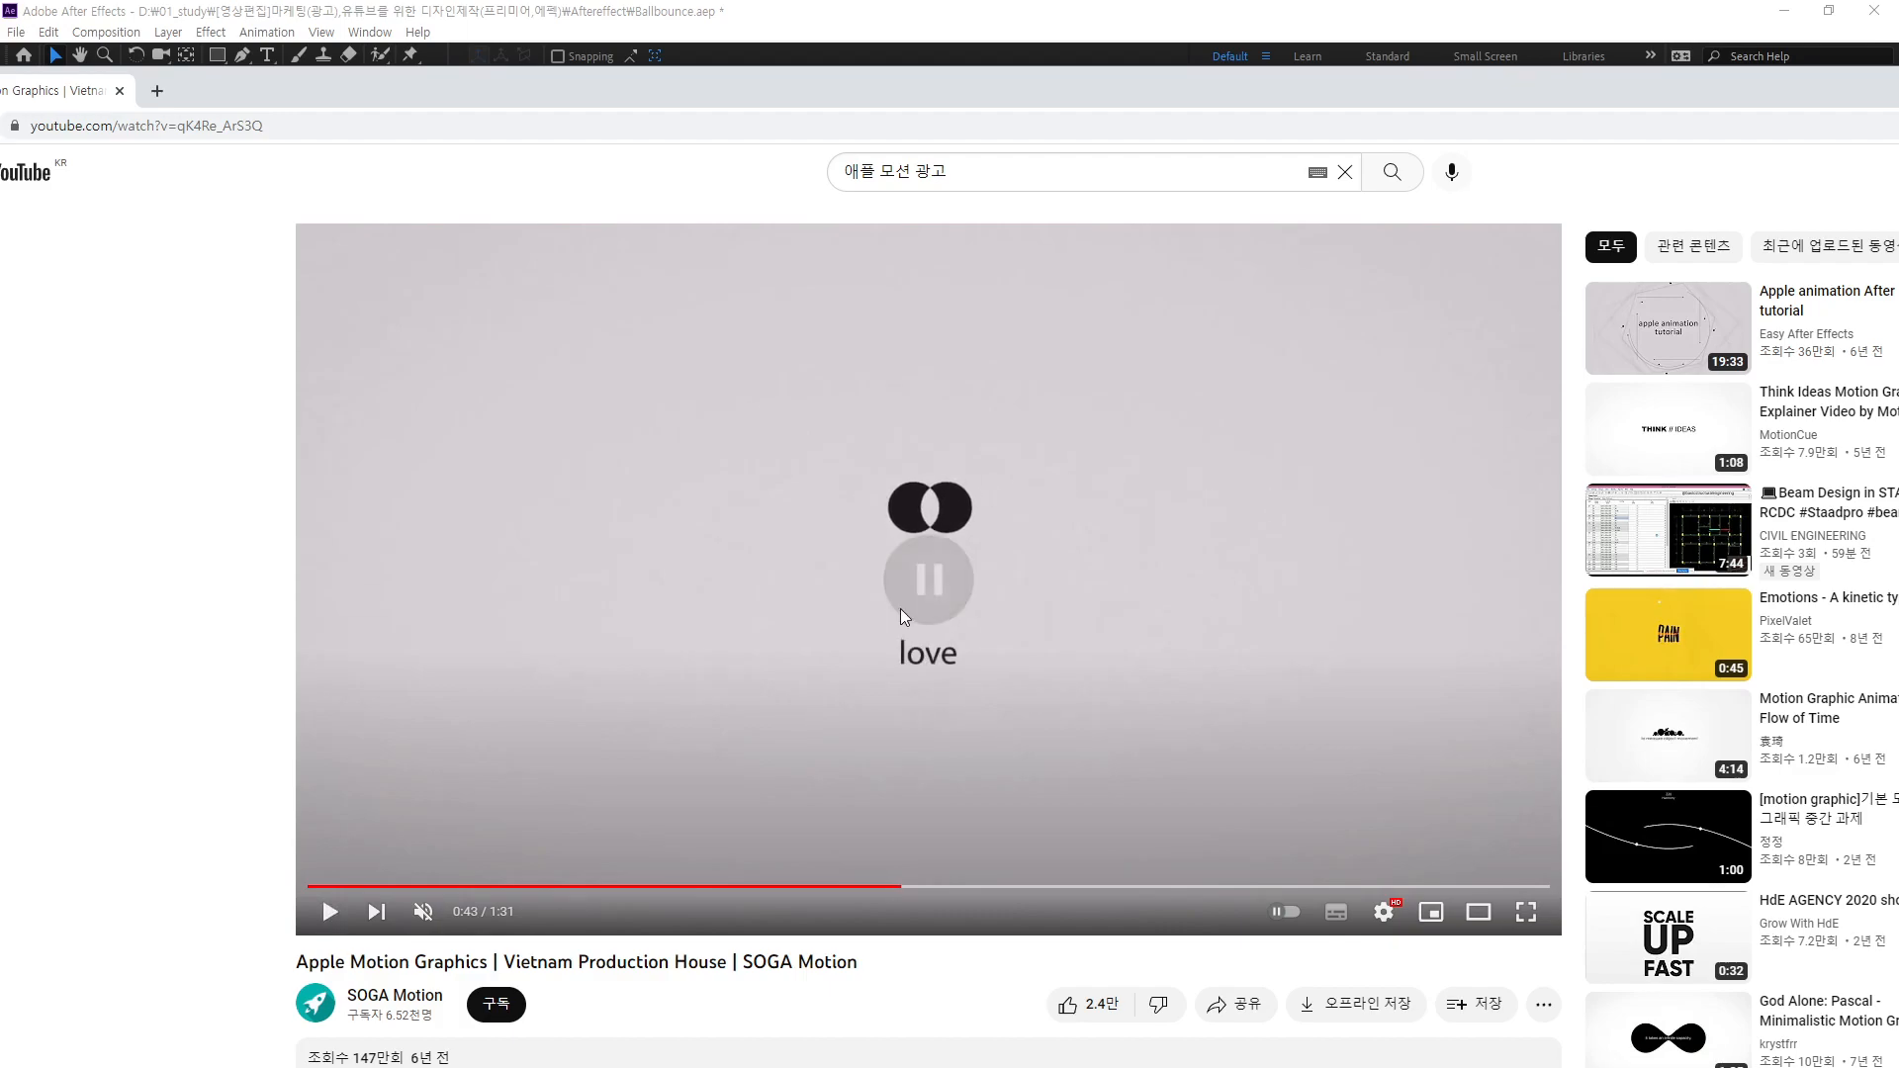
{"action": "key", "text": "space"}
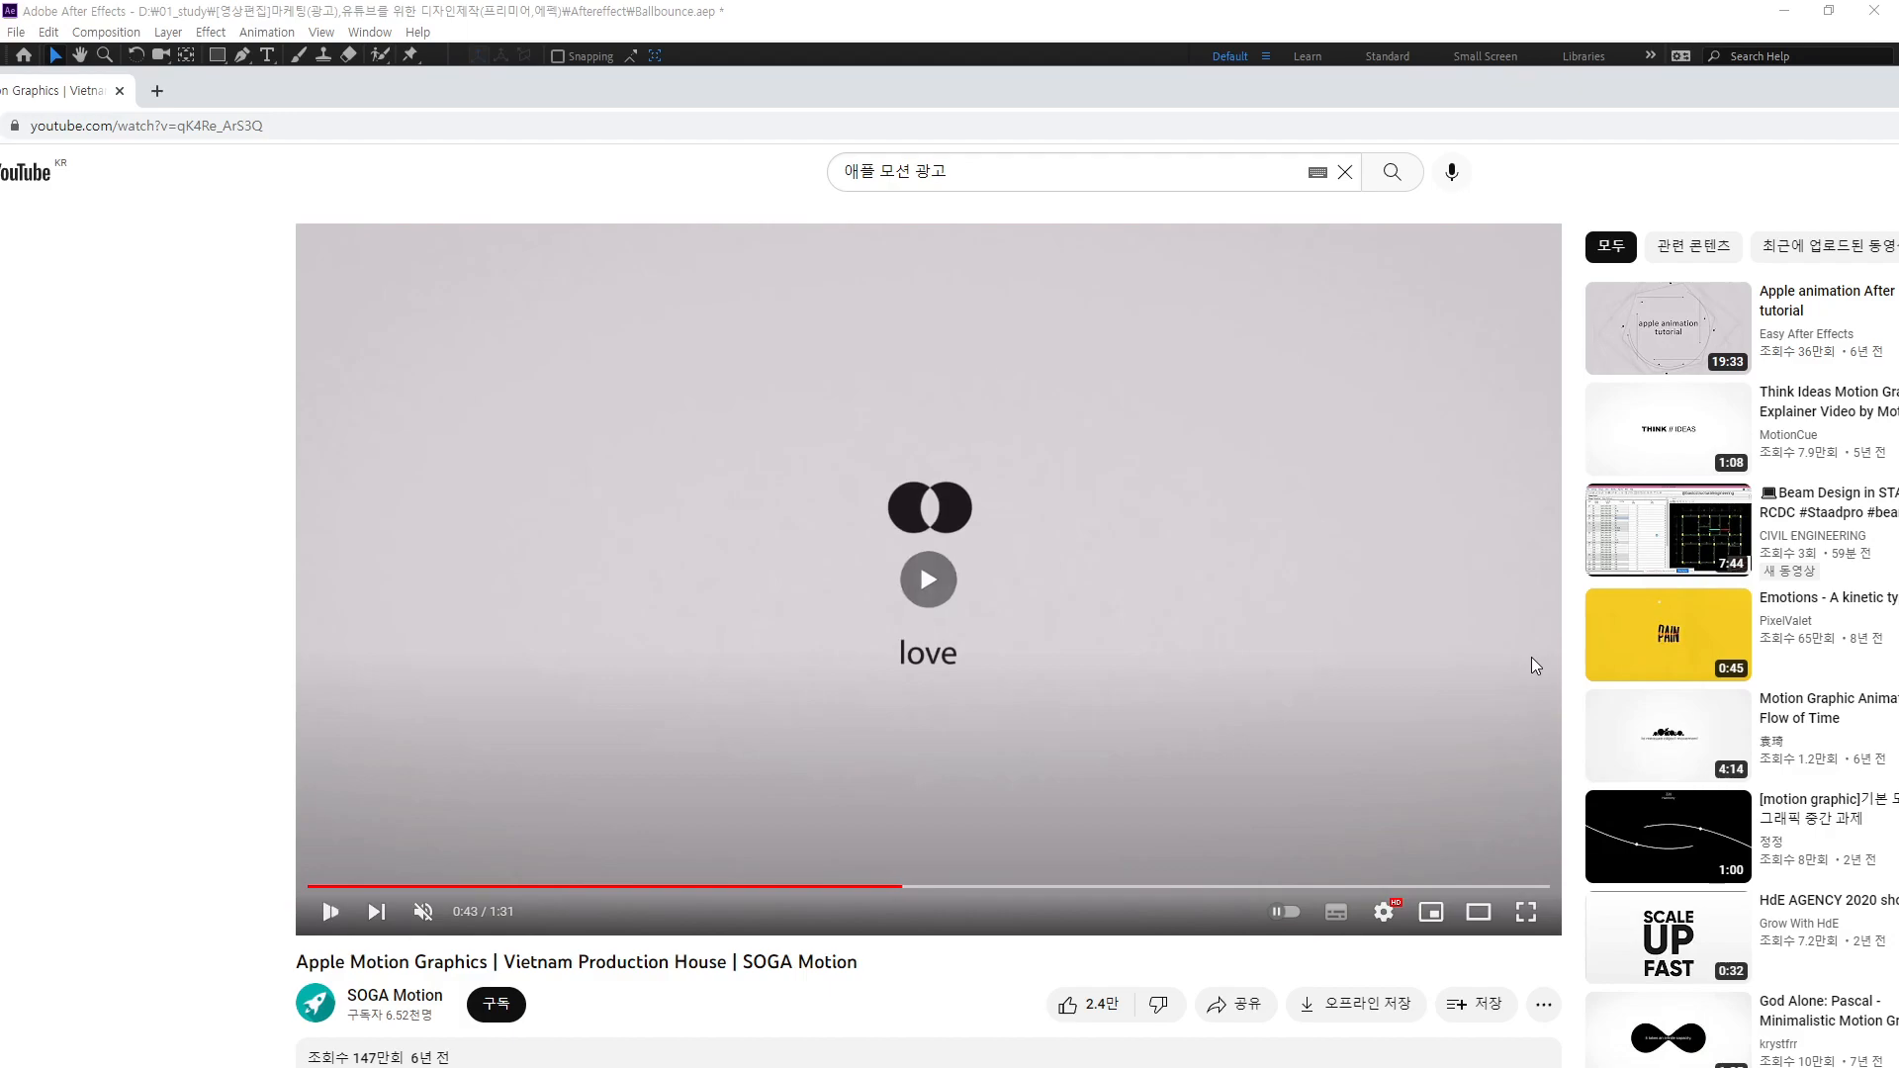
{"action": "key", "text": "space"}
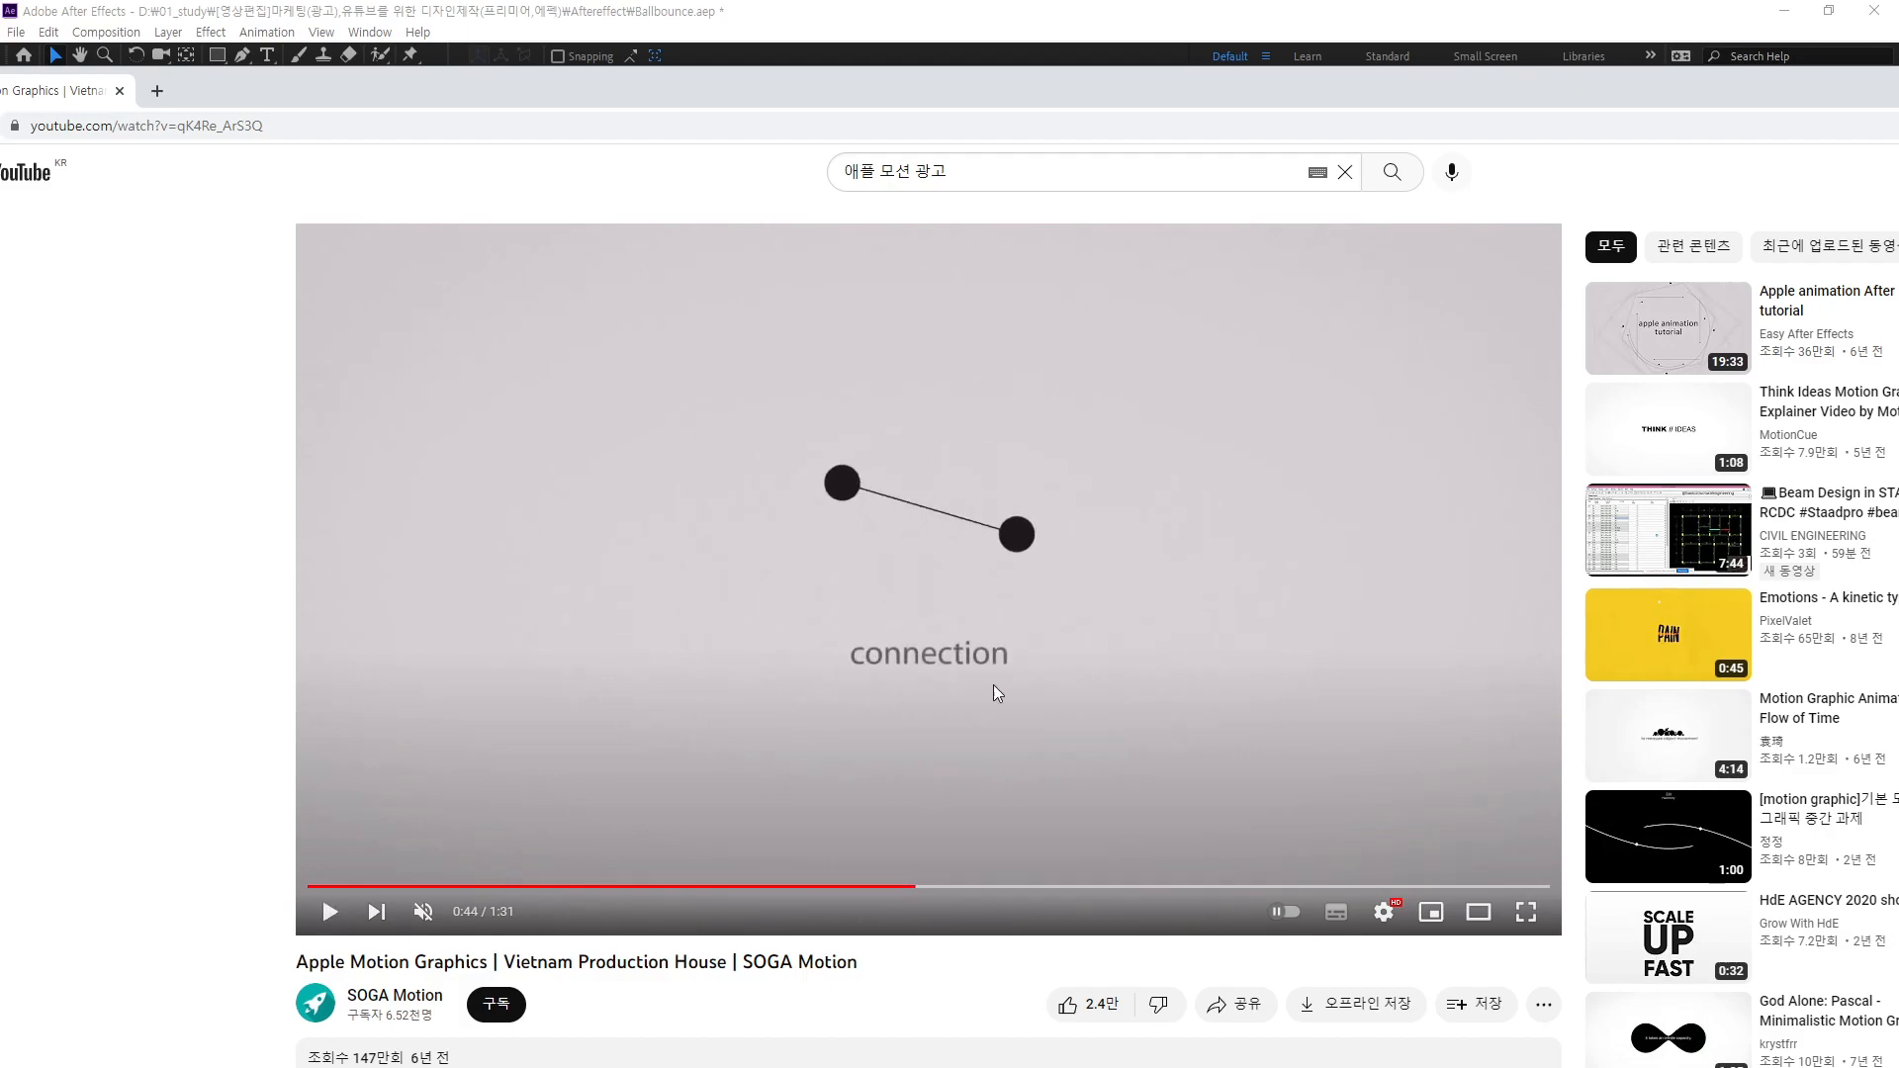
{"action": "key", "text": "space"}
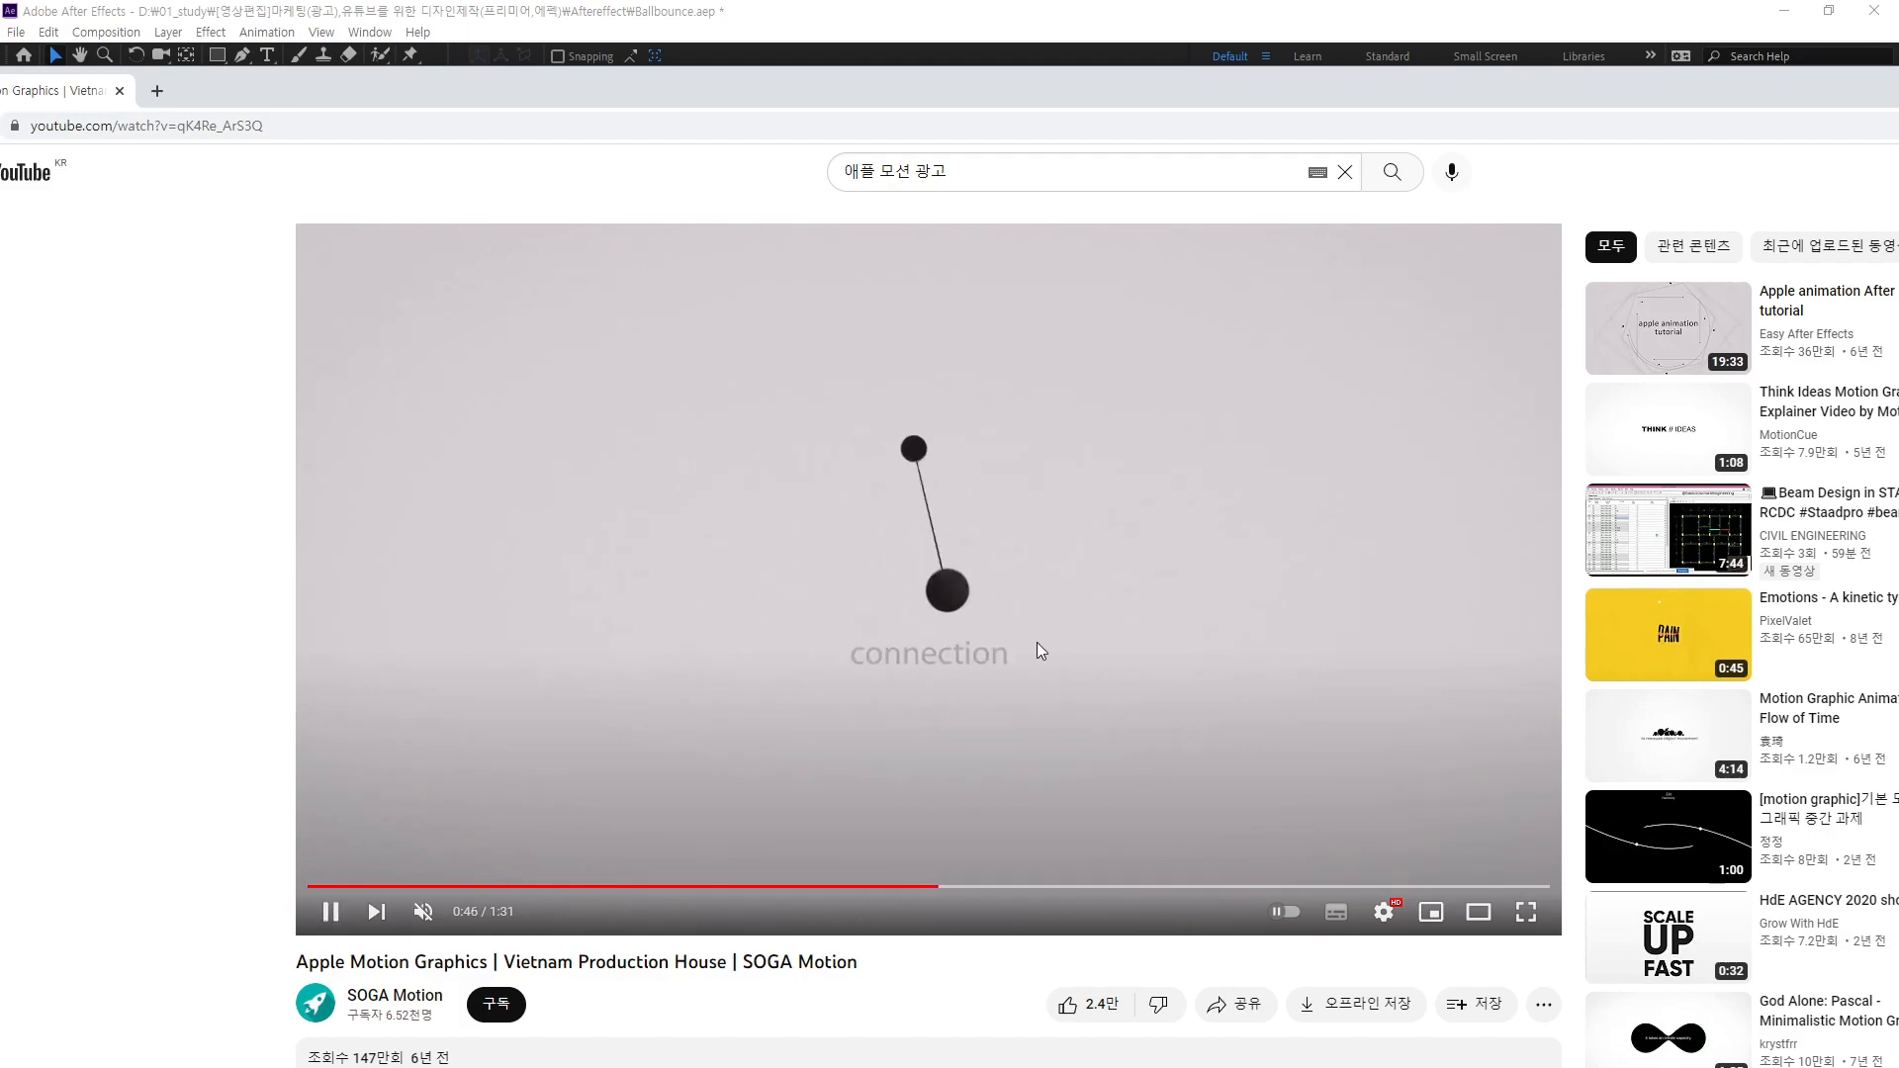
{"action": "key", "text": "space"}
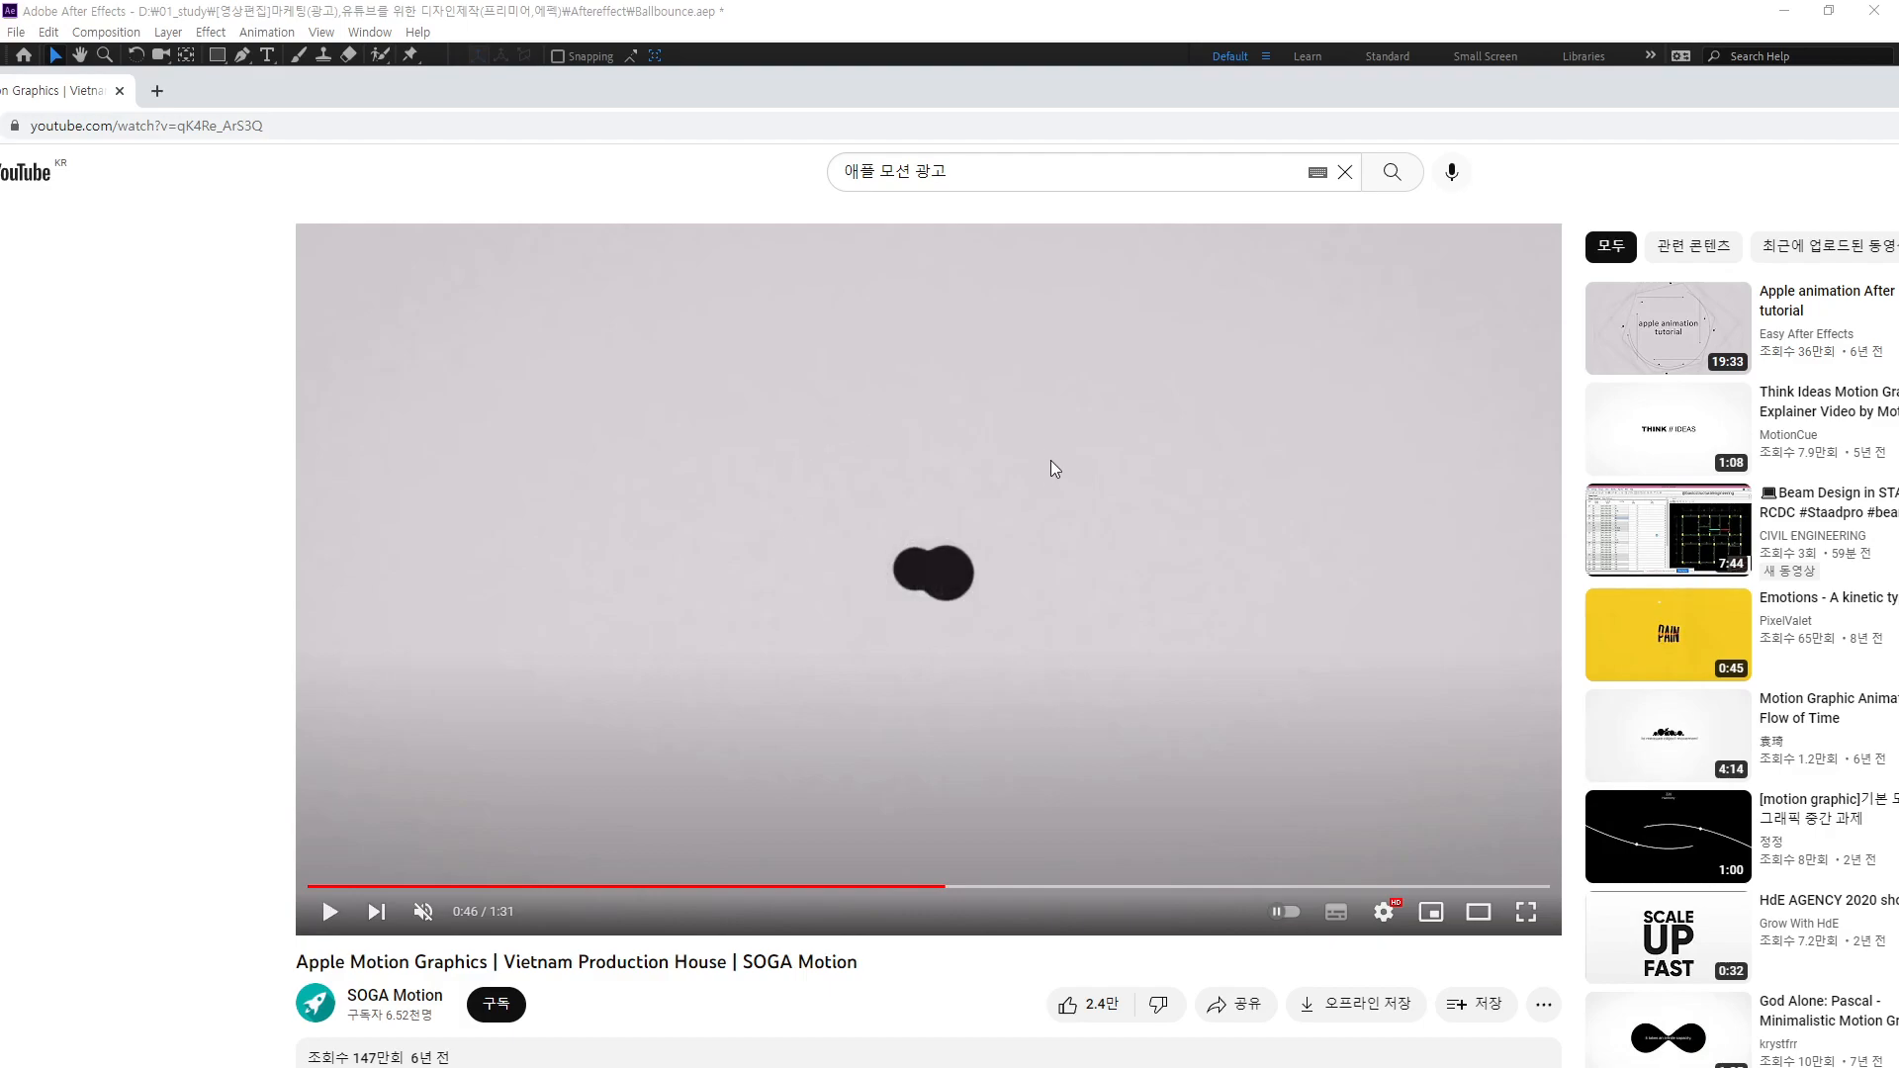
{"action": "key", "text": "space"}
{"action": "key", "text": "space"}
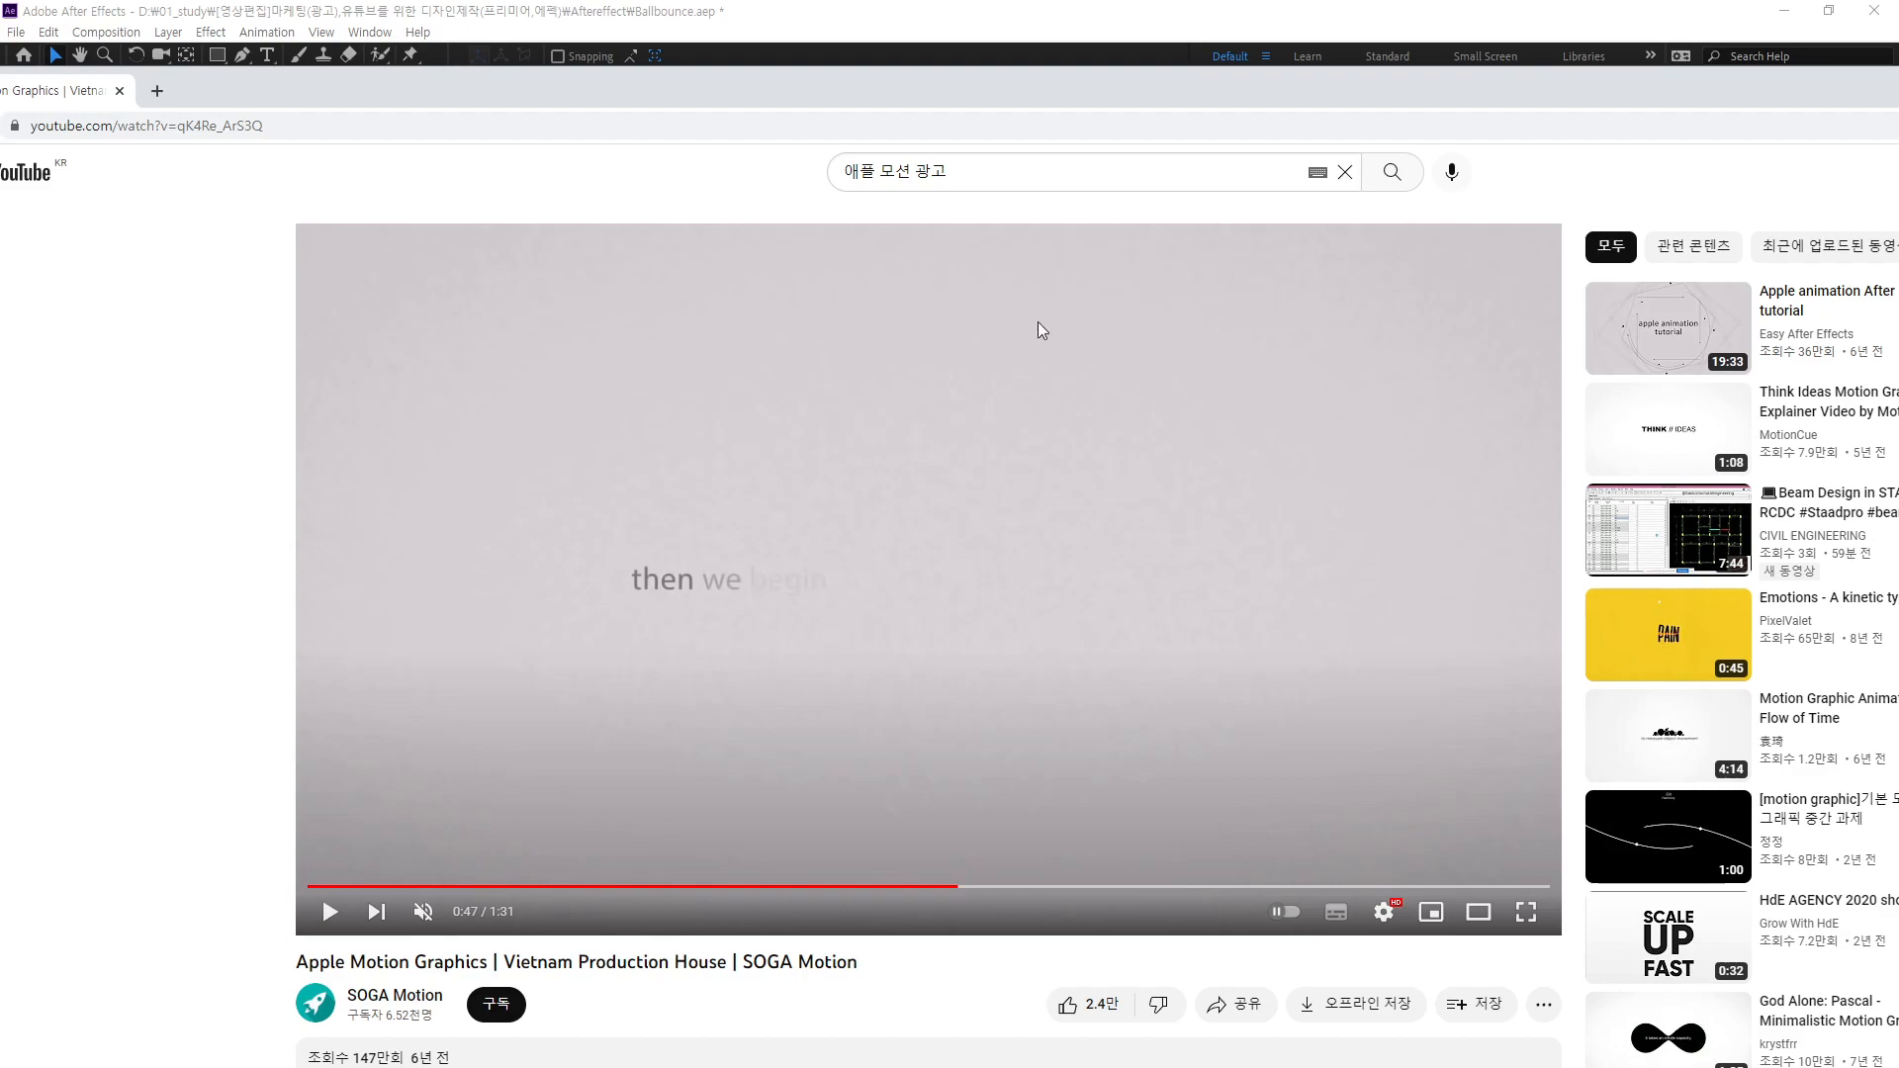
{"action": "left_click_drag", "start_coordinate": [1579, 91], "coordinate": [0, 69]}
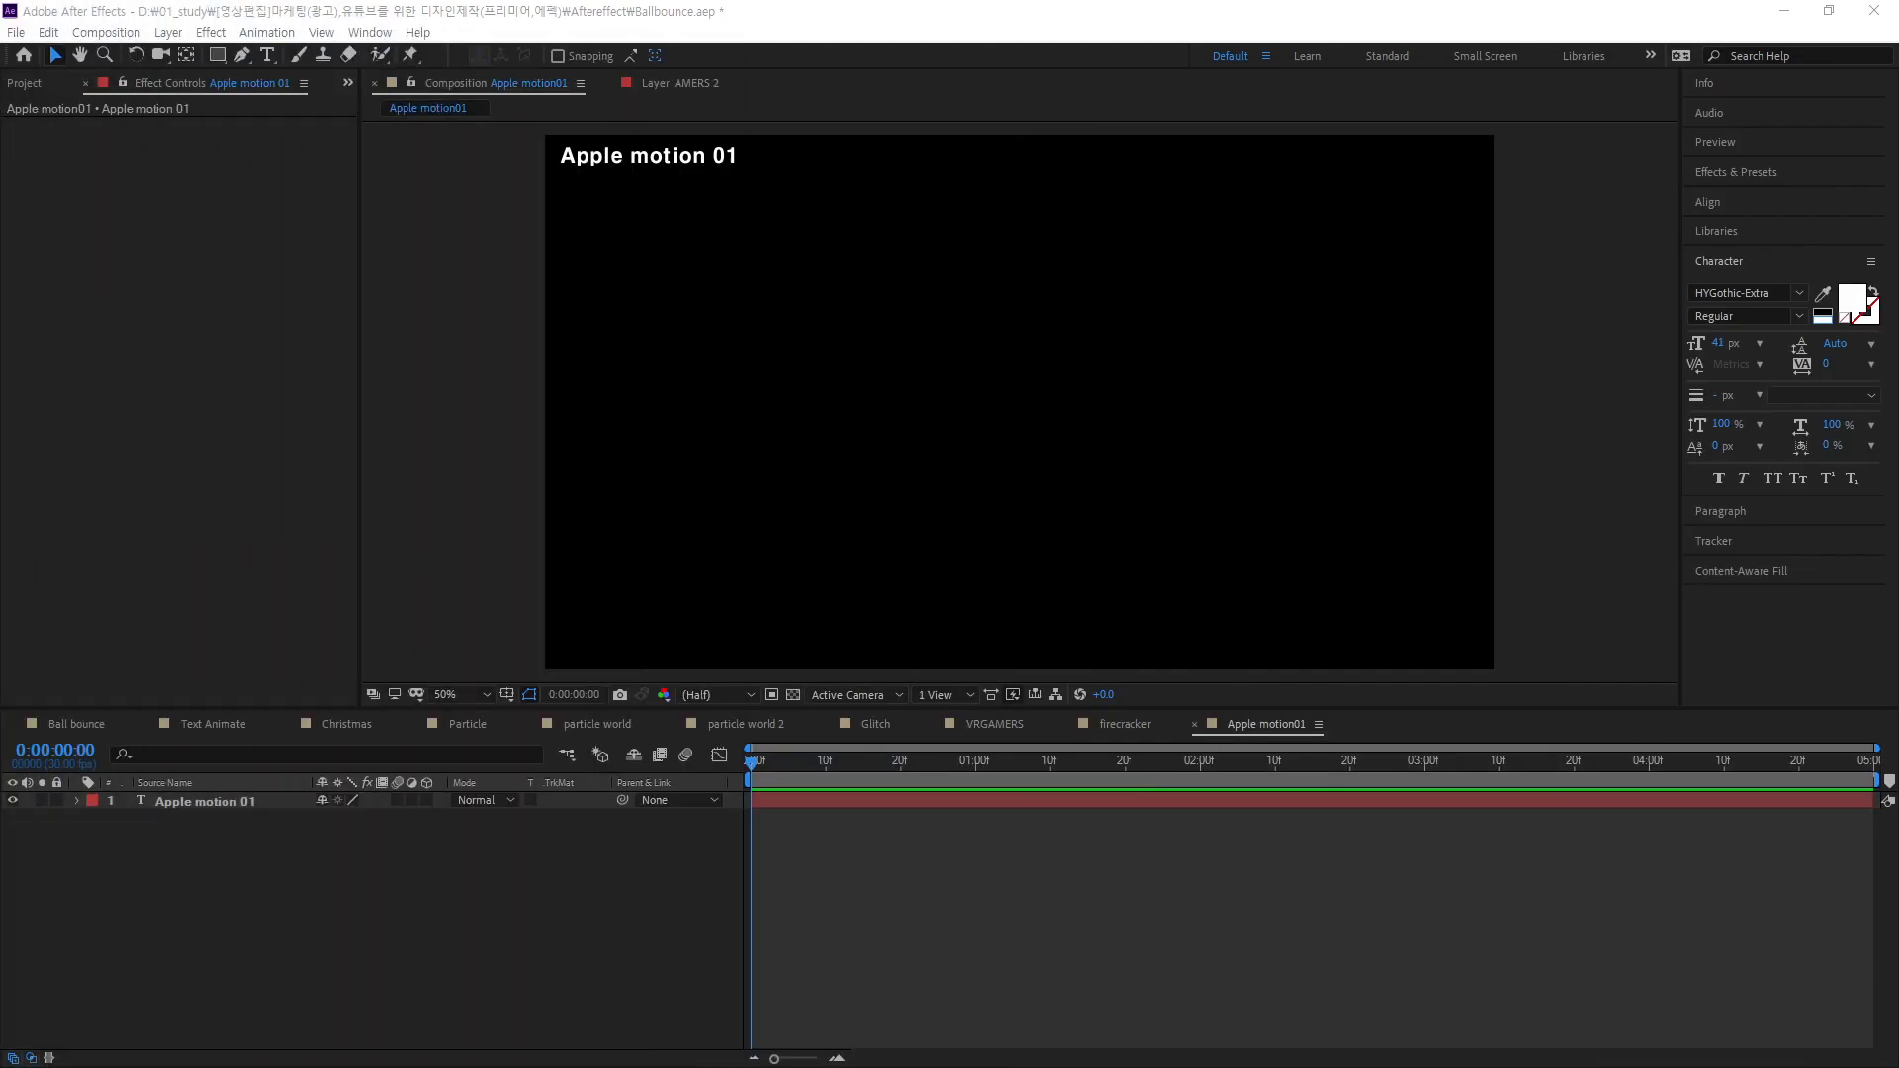
- Draw a small circle with the Ellipse tool near the centre of the Apple motion01 composition
{"action": "left_click", "coordinate": [218, 55]}
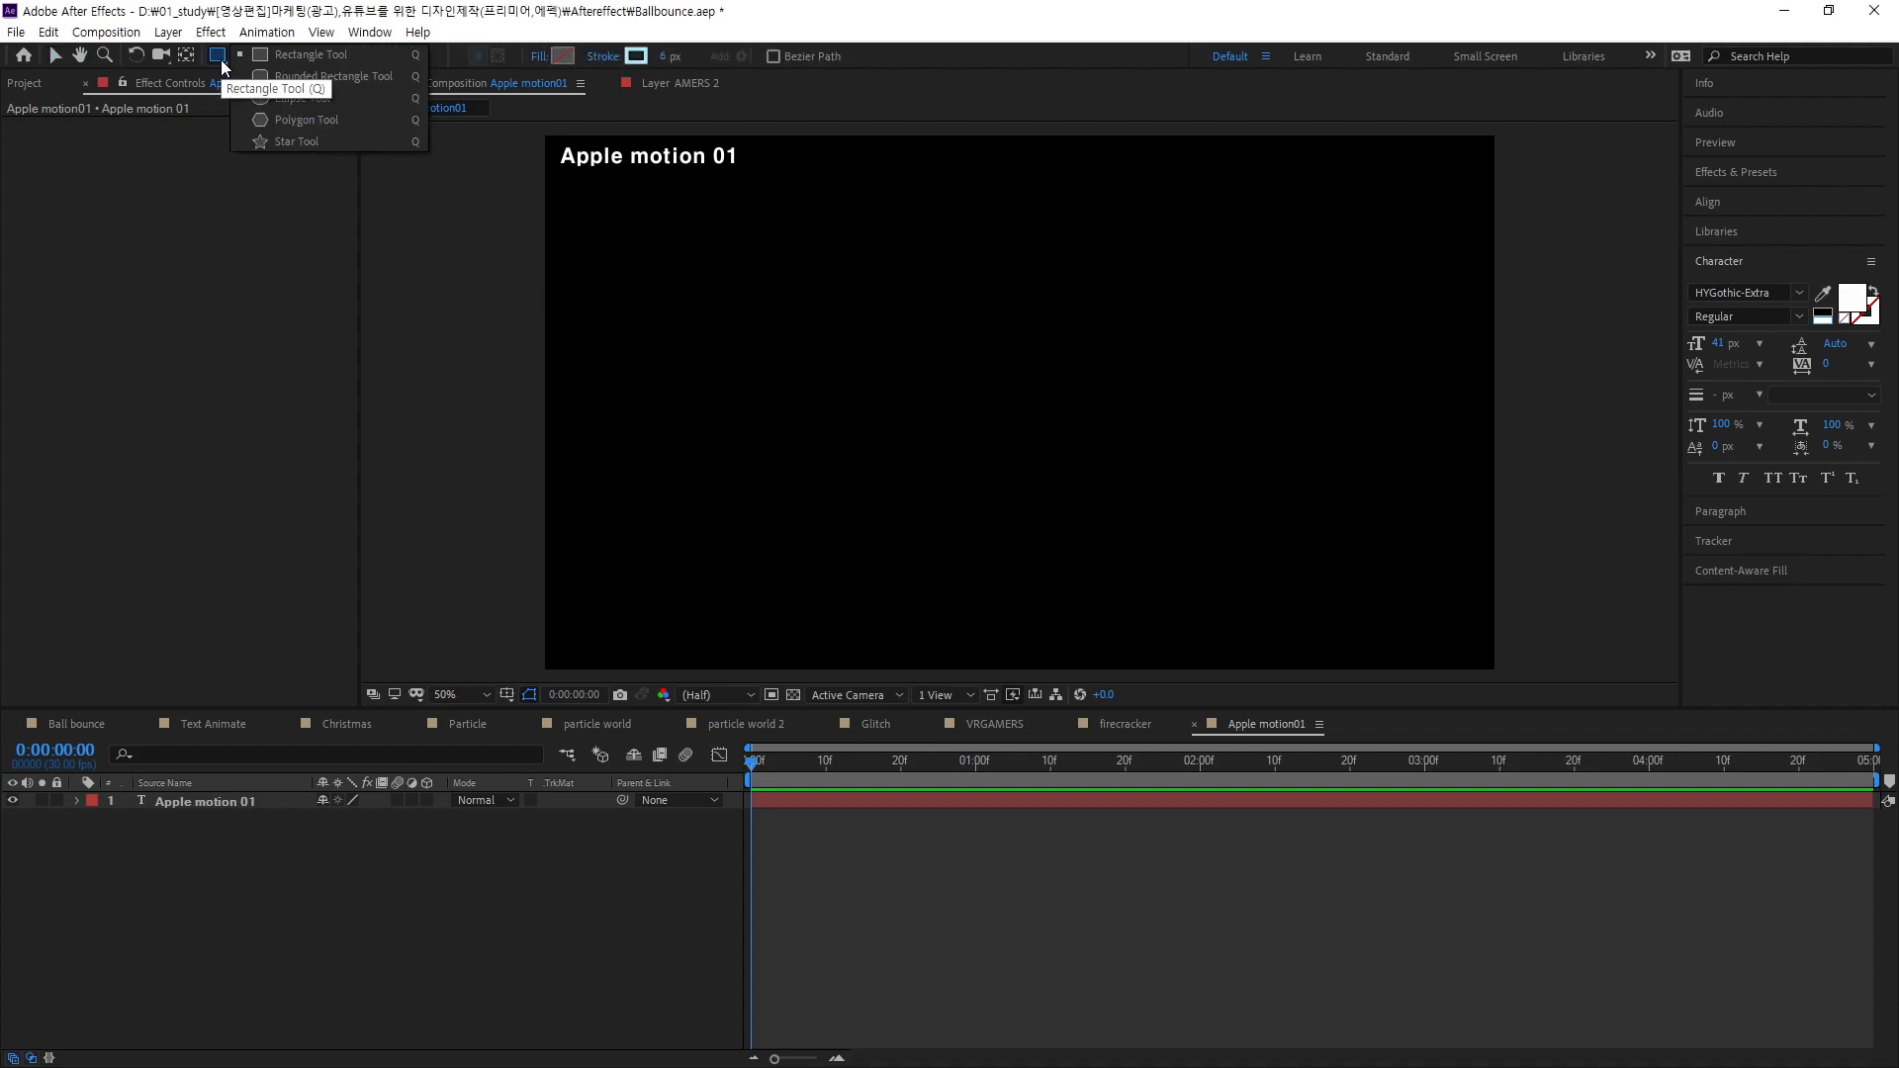
{"action": "left_click", "coordinate": [294, 98]}
{"action": "left_click_drag", "start_coordinate": [980, 376], "coordinate": [1035, 430]}
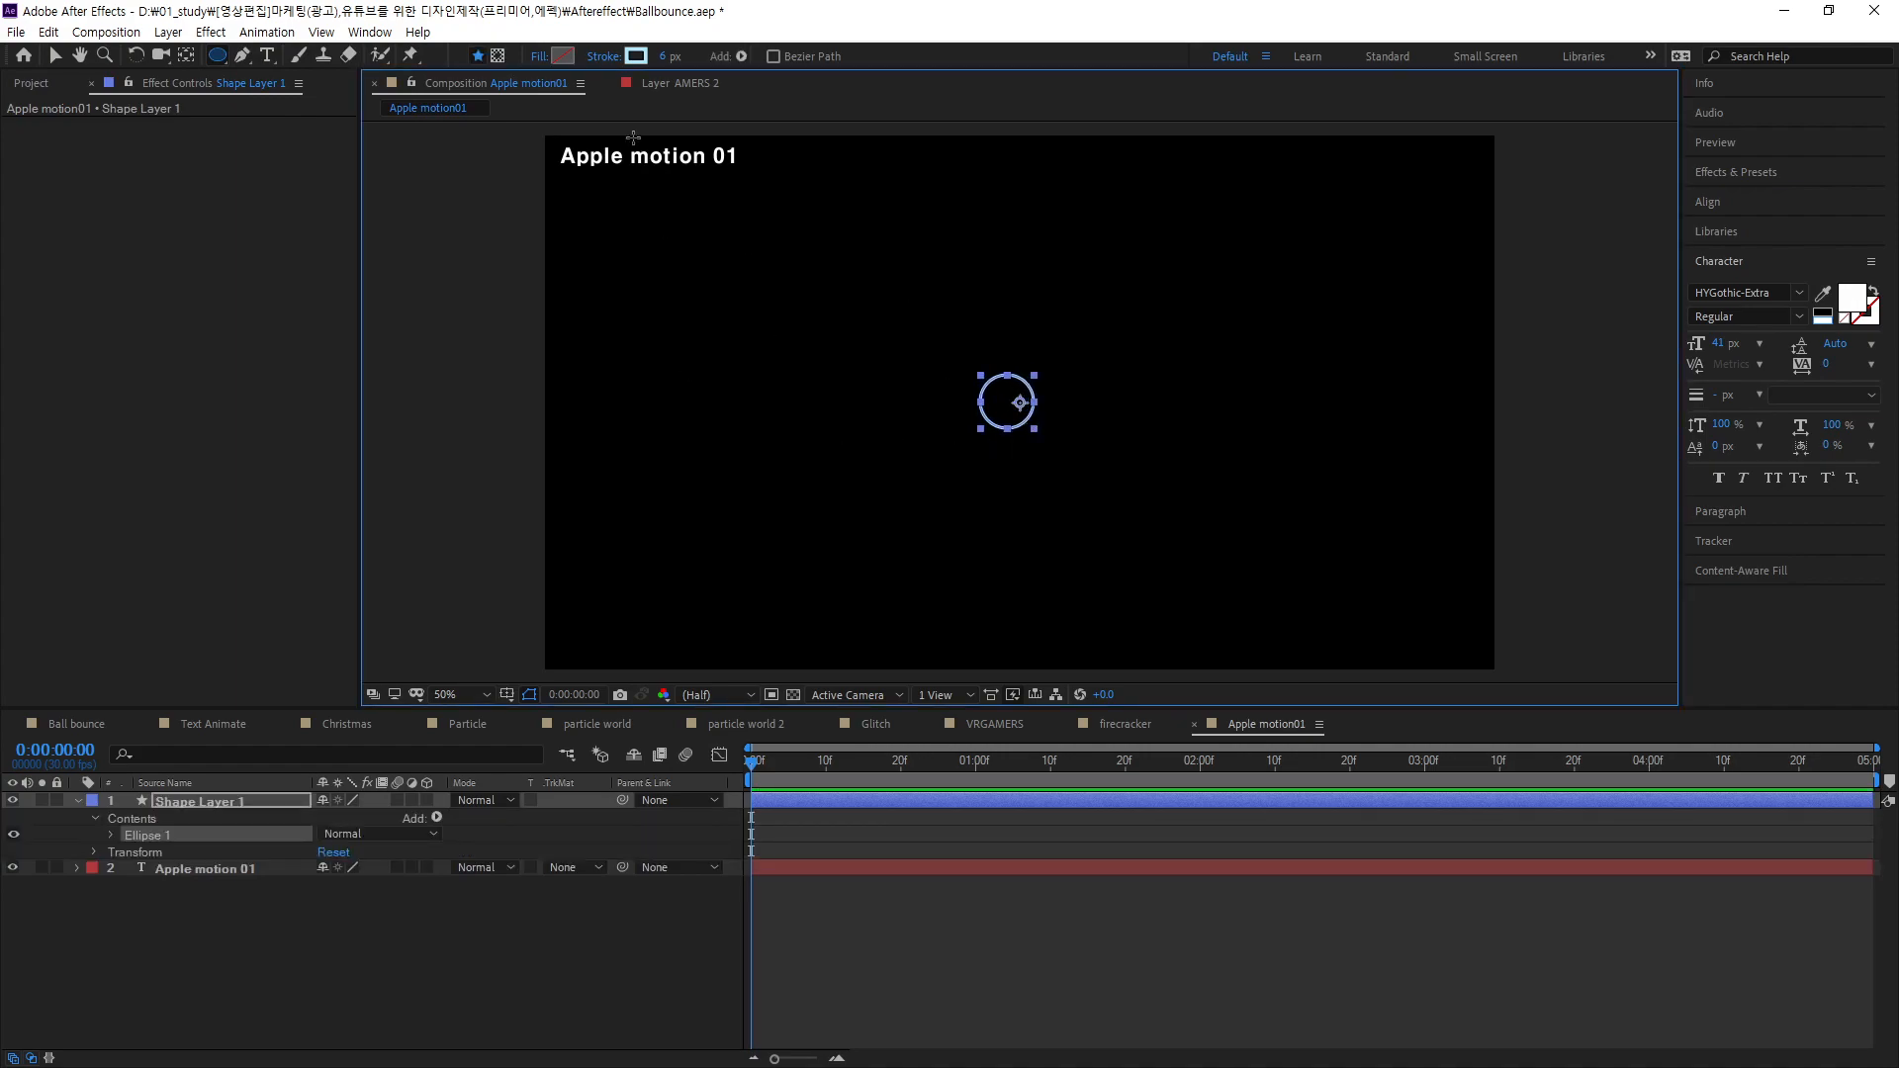
- Give the circle a solid white fill and remove its stroke
{"action": "left_click", "coordinate": [540, 57]}
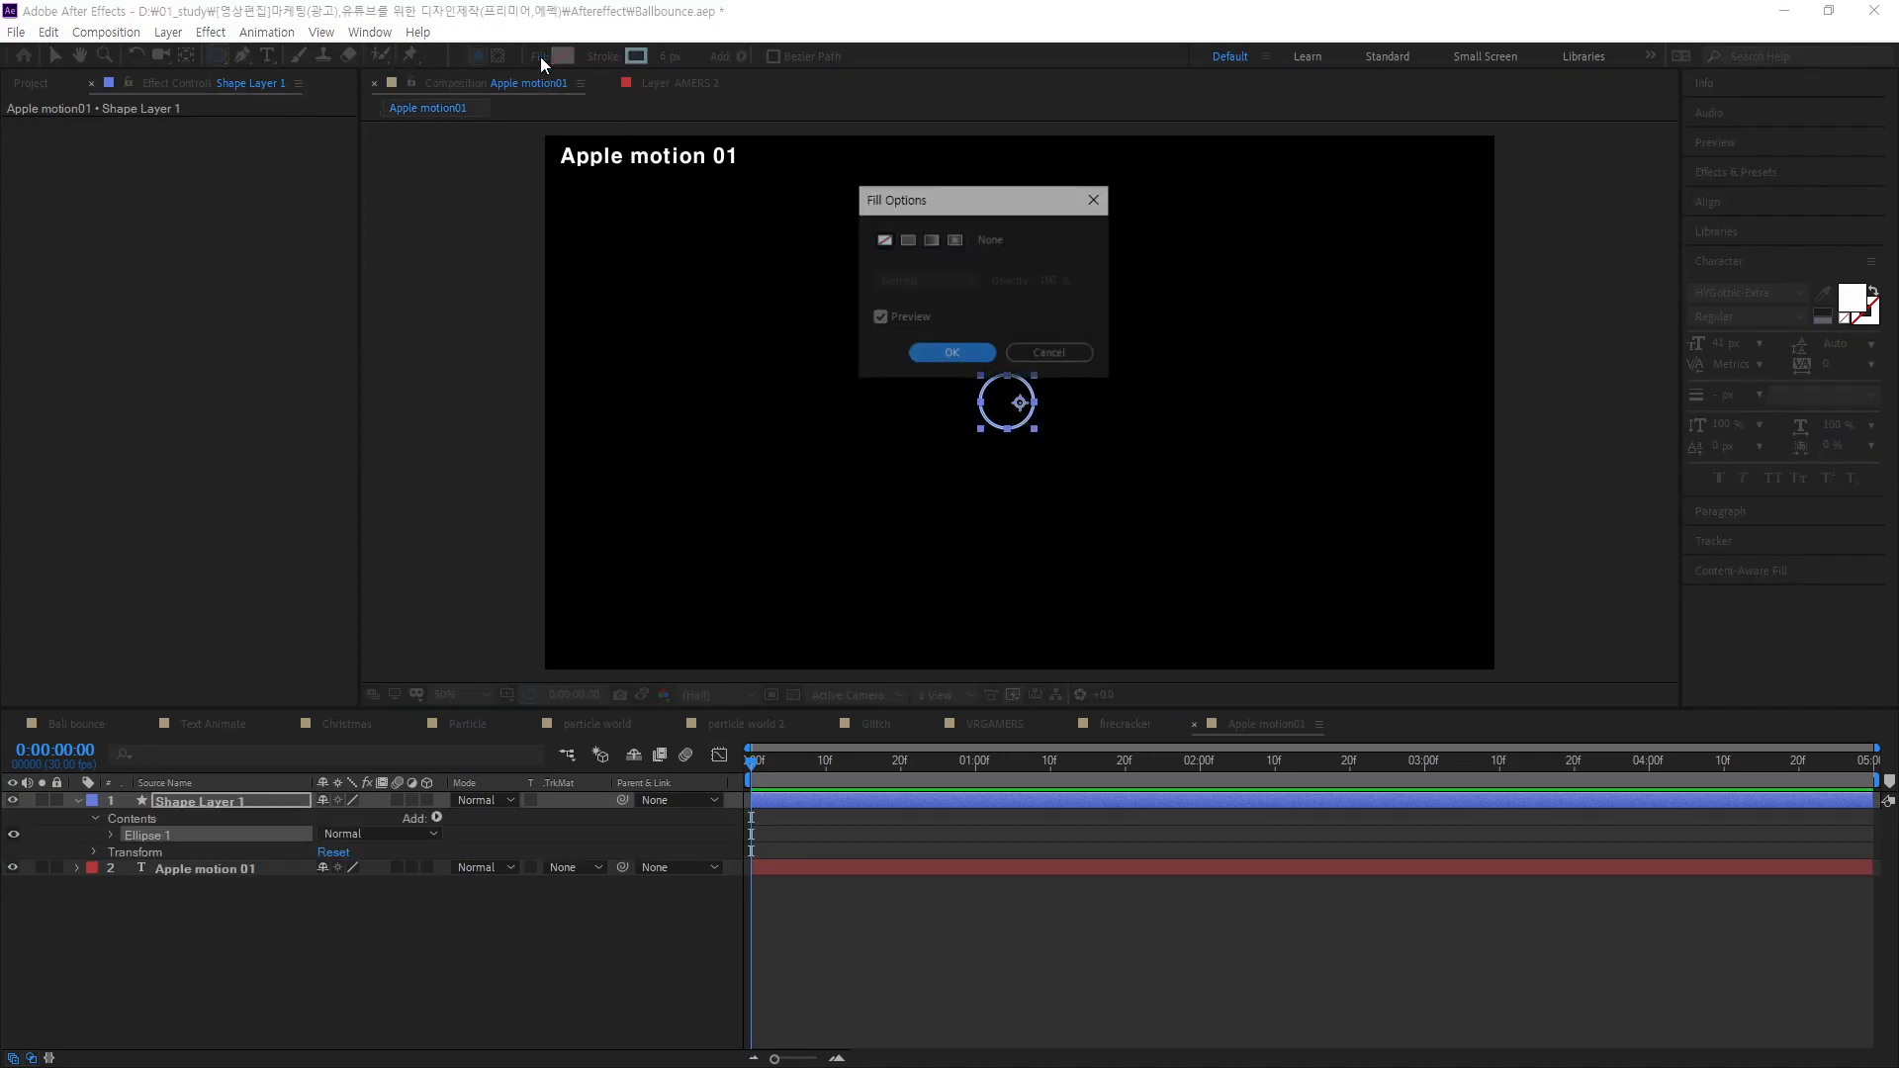
{"action": "left_click", "coordinate": [909, 242]}
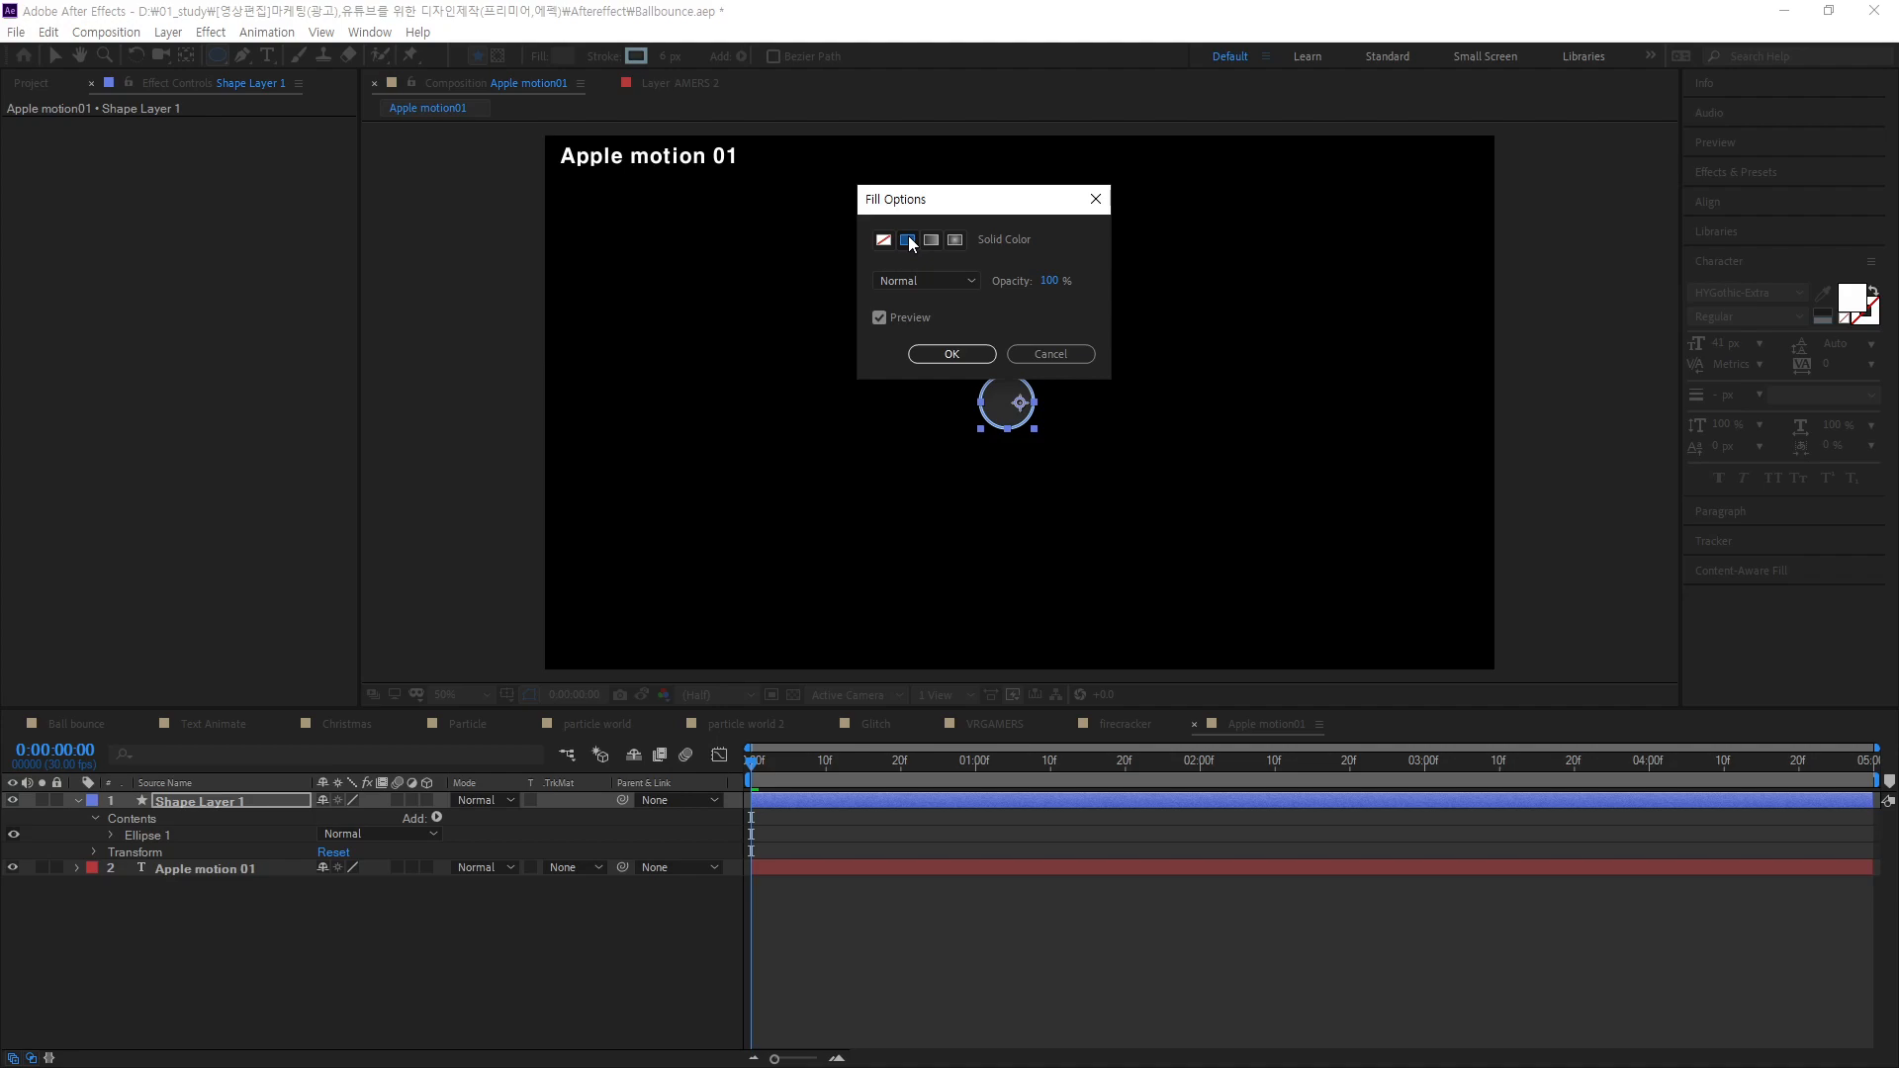
{"action": "left_click", "coordinate": [951, 354]}
{"action": "left_click", "coordinate": [560, 56]}
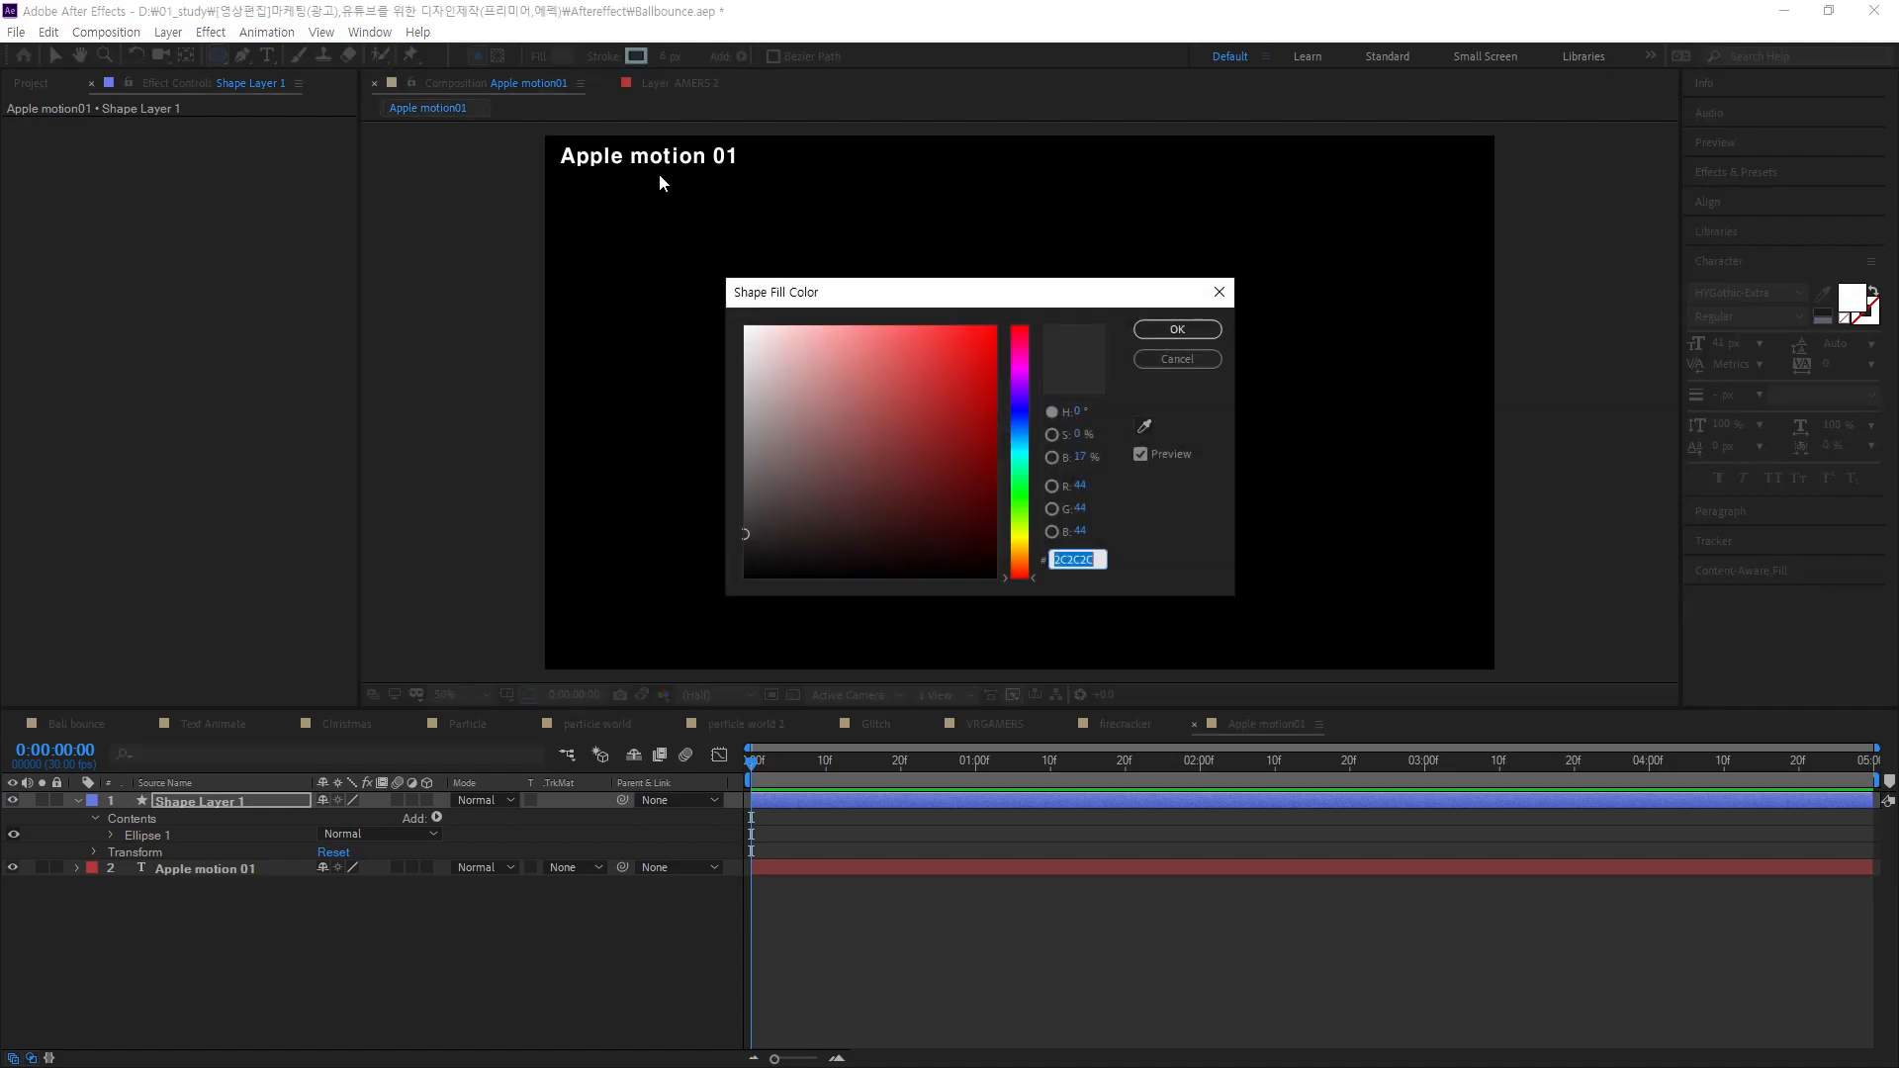
{"action": "left_click_drag", "start_coordinate": [799, 396], "coordinate": [699, 297]}
{"action": "left_click", "coordinate": [1172, 331]}
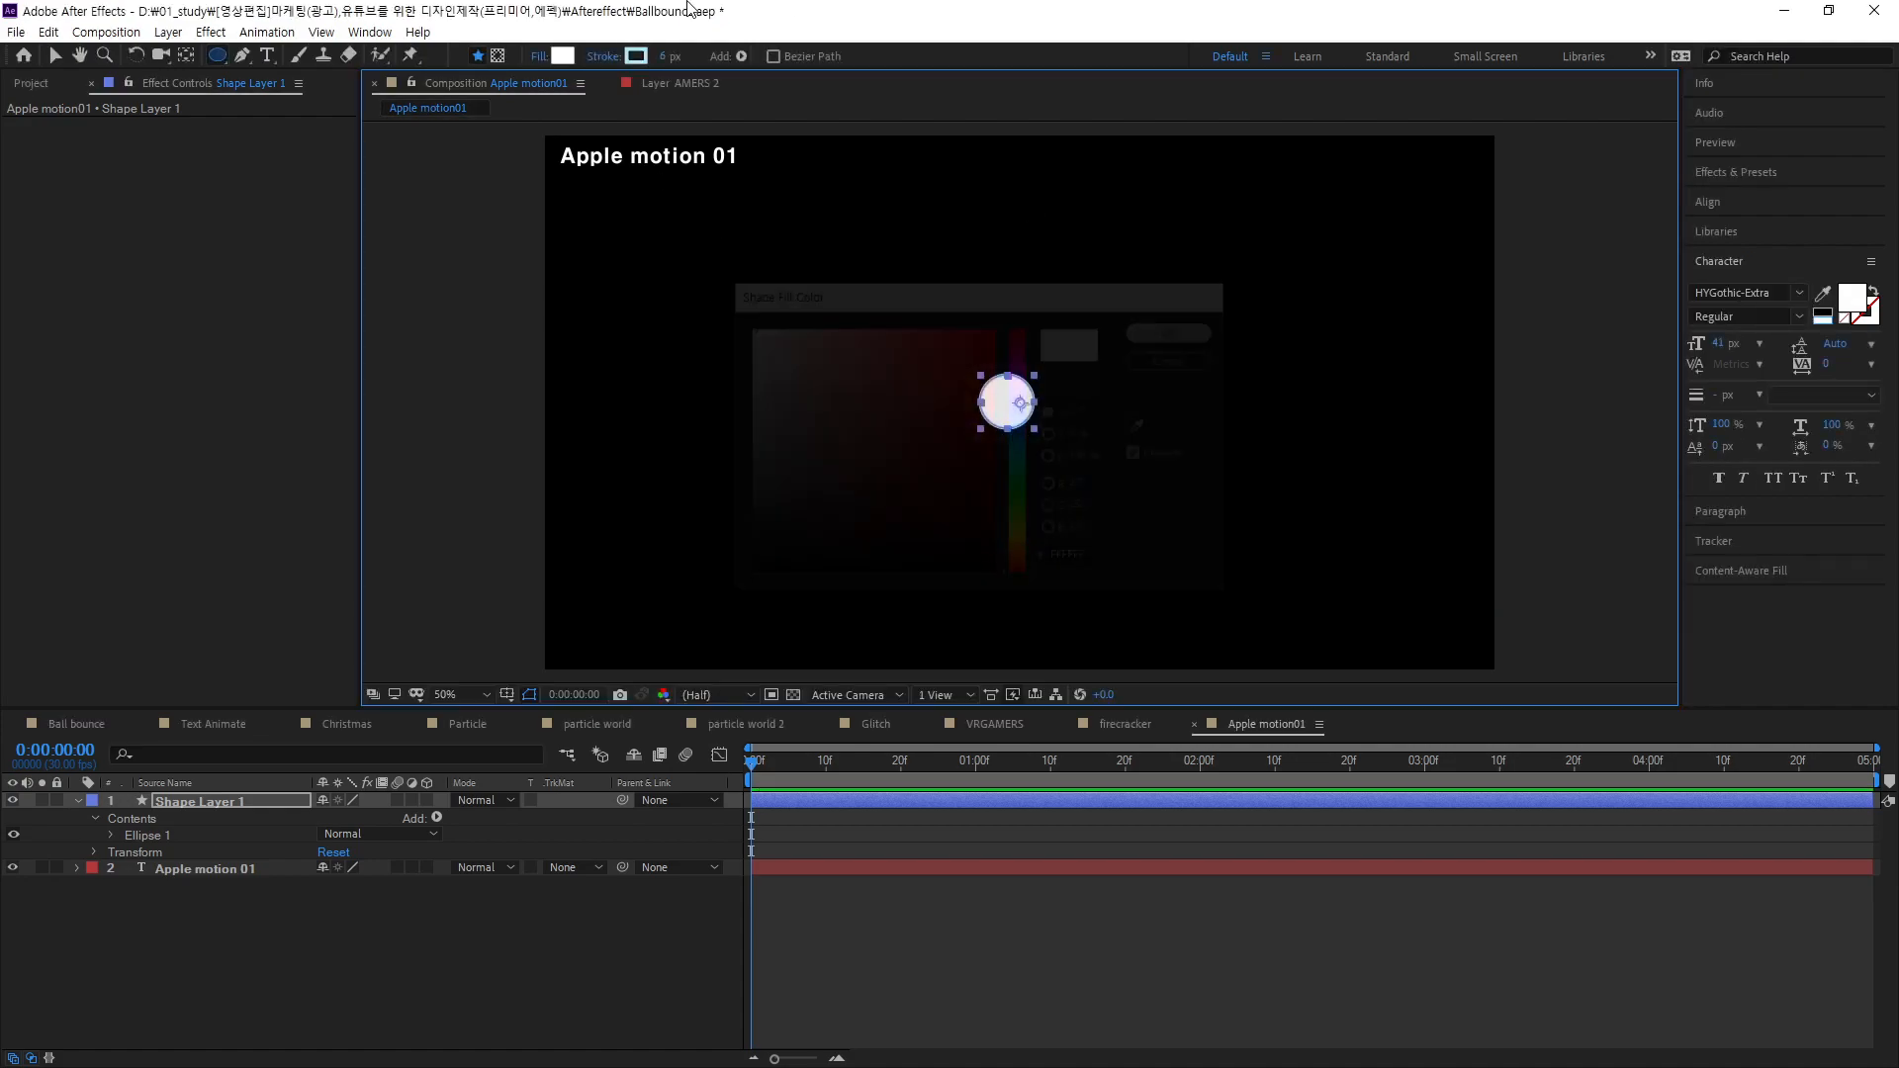
{"action": "left_click", "coordinate": [605, 57]}
{"action": "left_click", "coordinate": [884, 239]}
{"action": "left_click", "coordinate": [952, 354]}
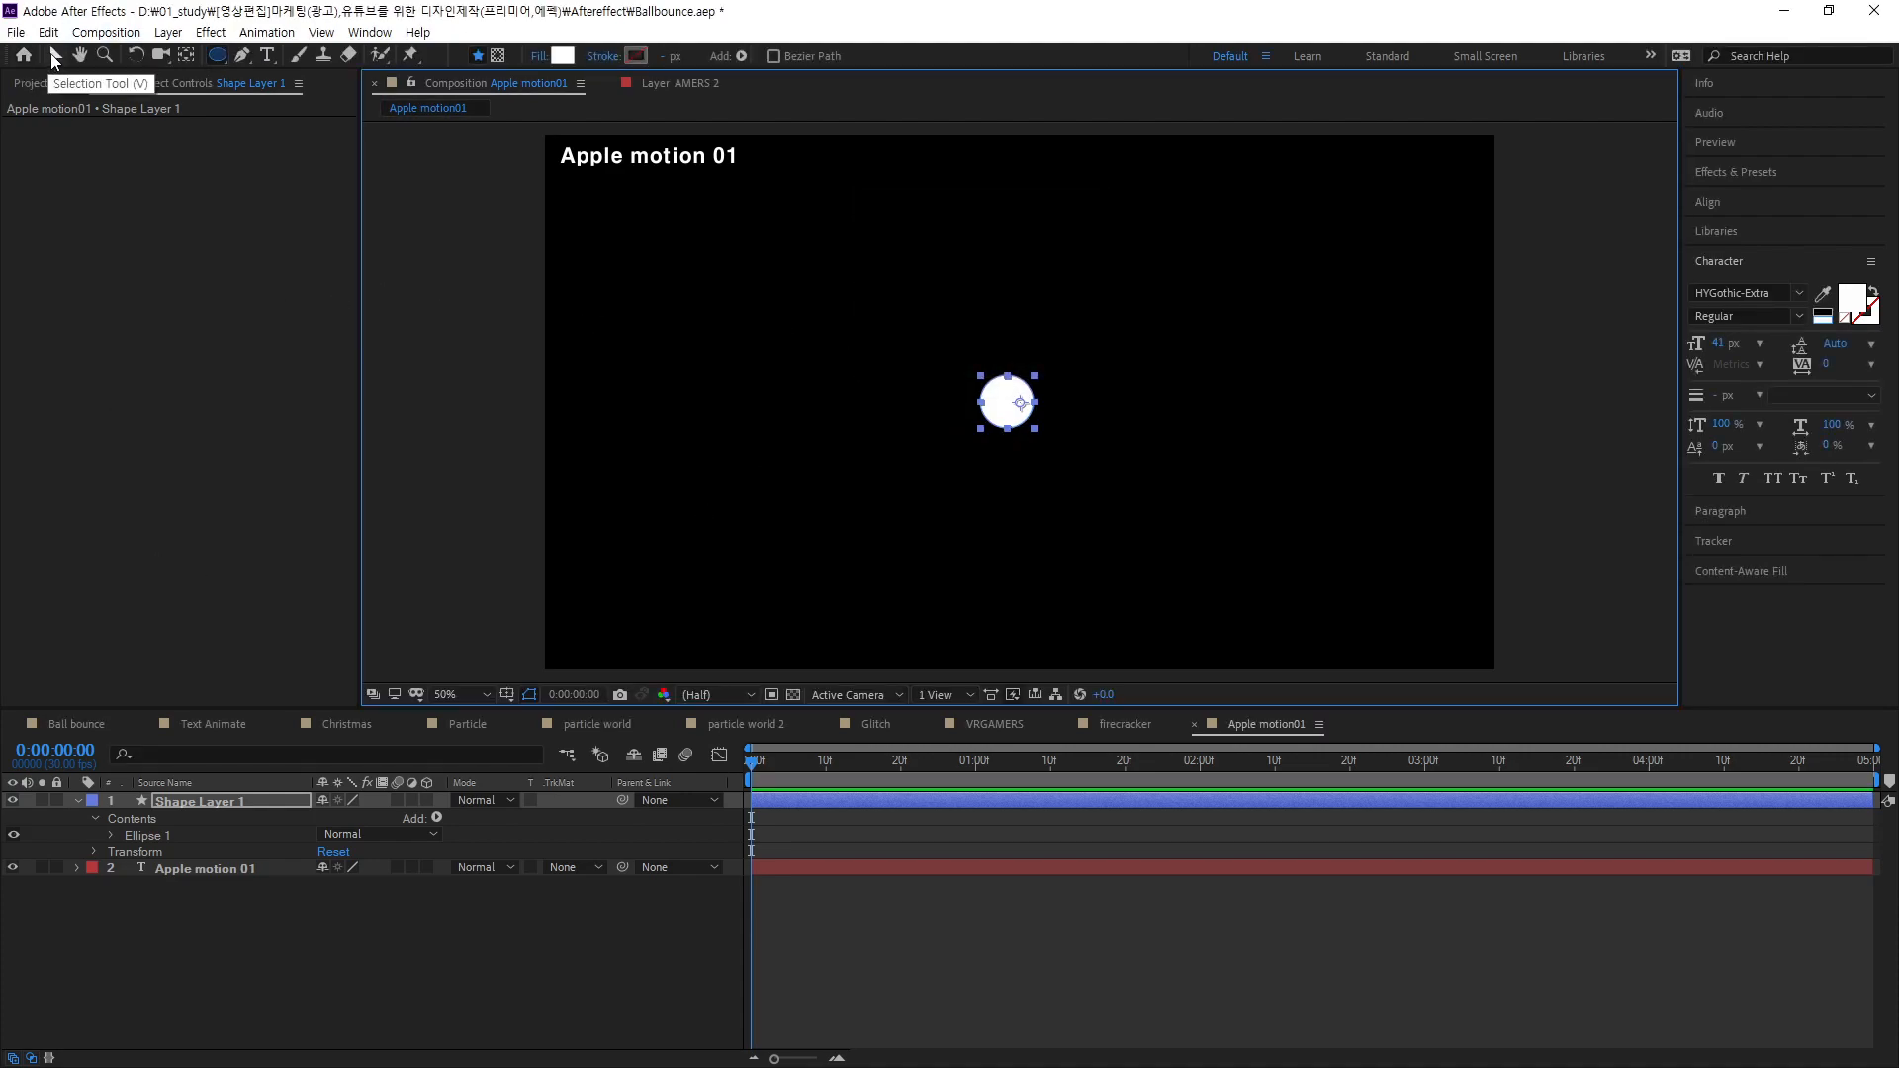
{"action": "left_click", "coordinate": [54, 58]}
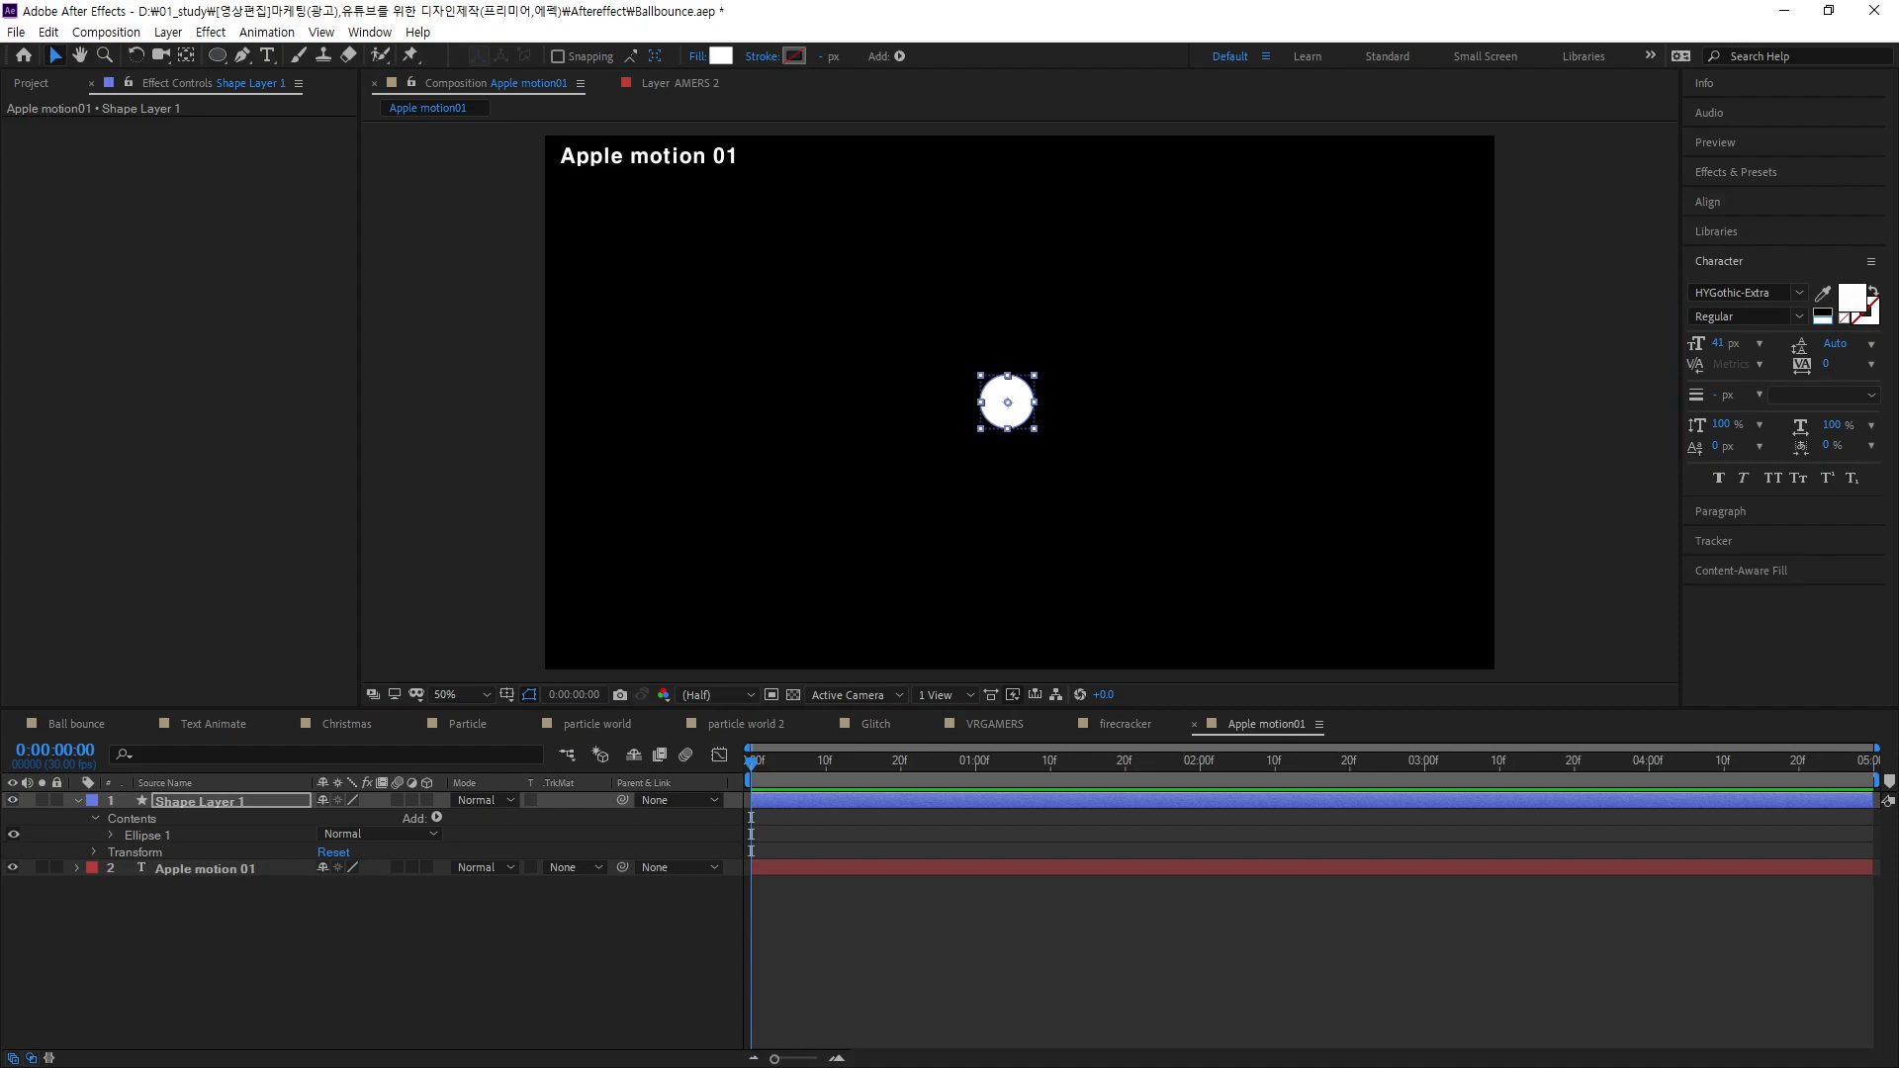
- Move the shape layer's anchor point to the circle's centre and centre the layer horizontally and vertically in the composition
{"action": "left_click", "coordinate": [27, 840]}
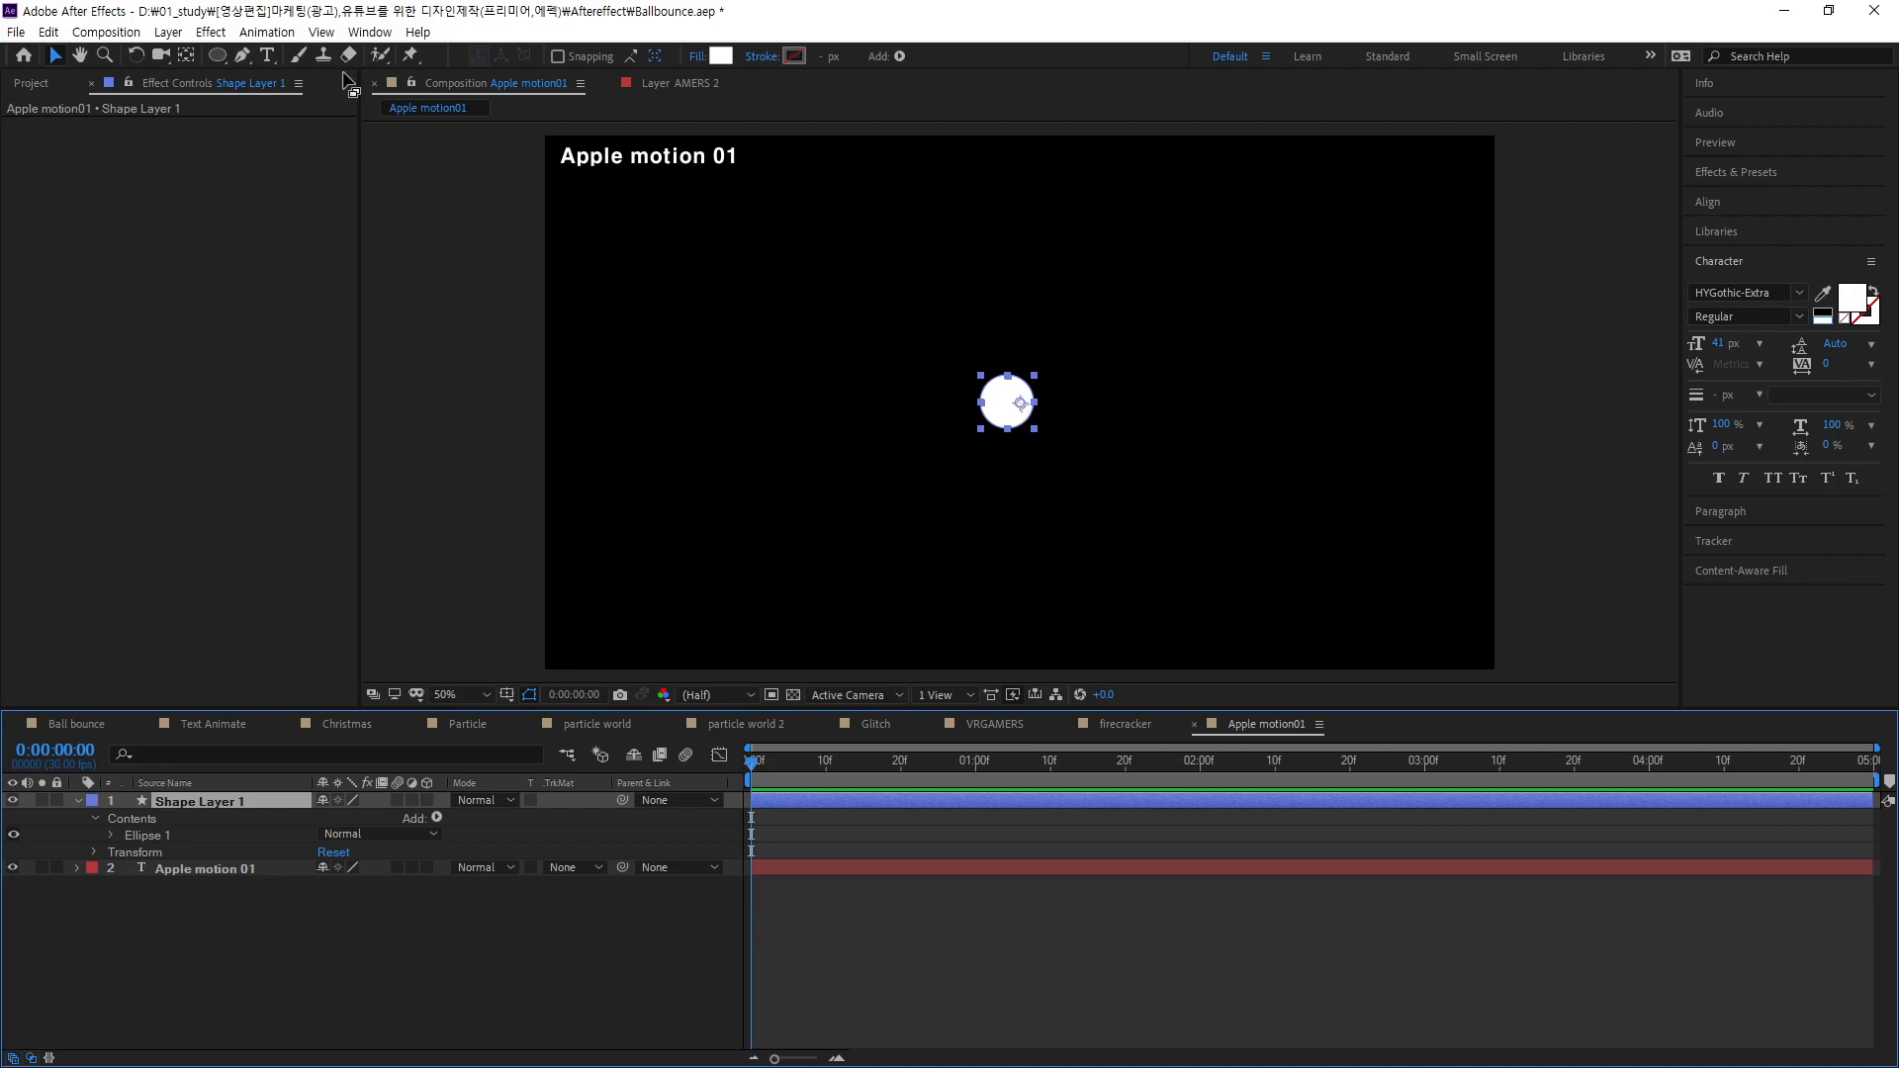
{"action": "left_click", "coordinate": [185, 57]}
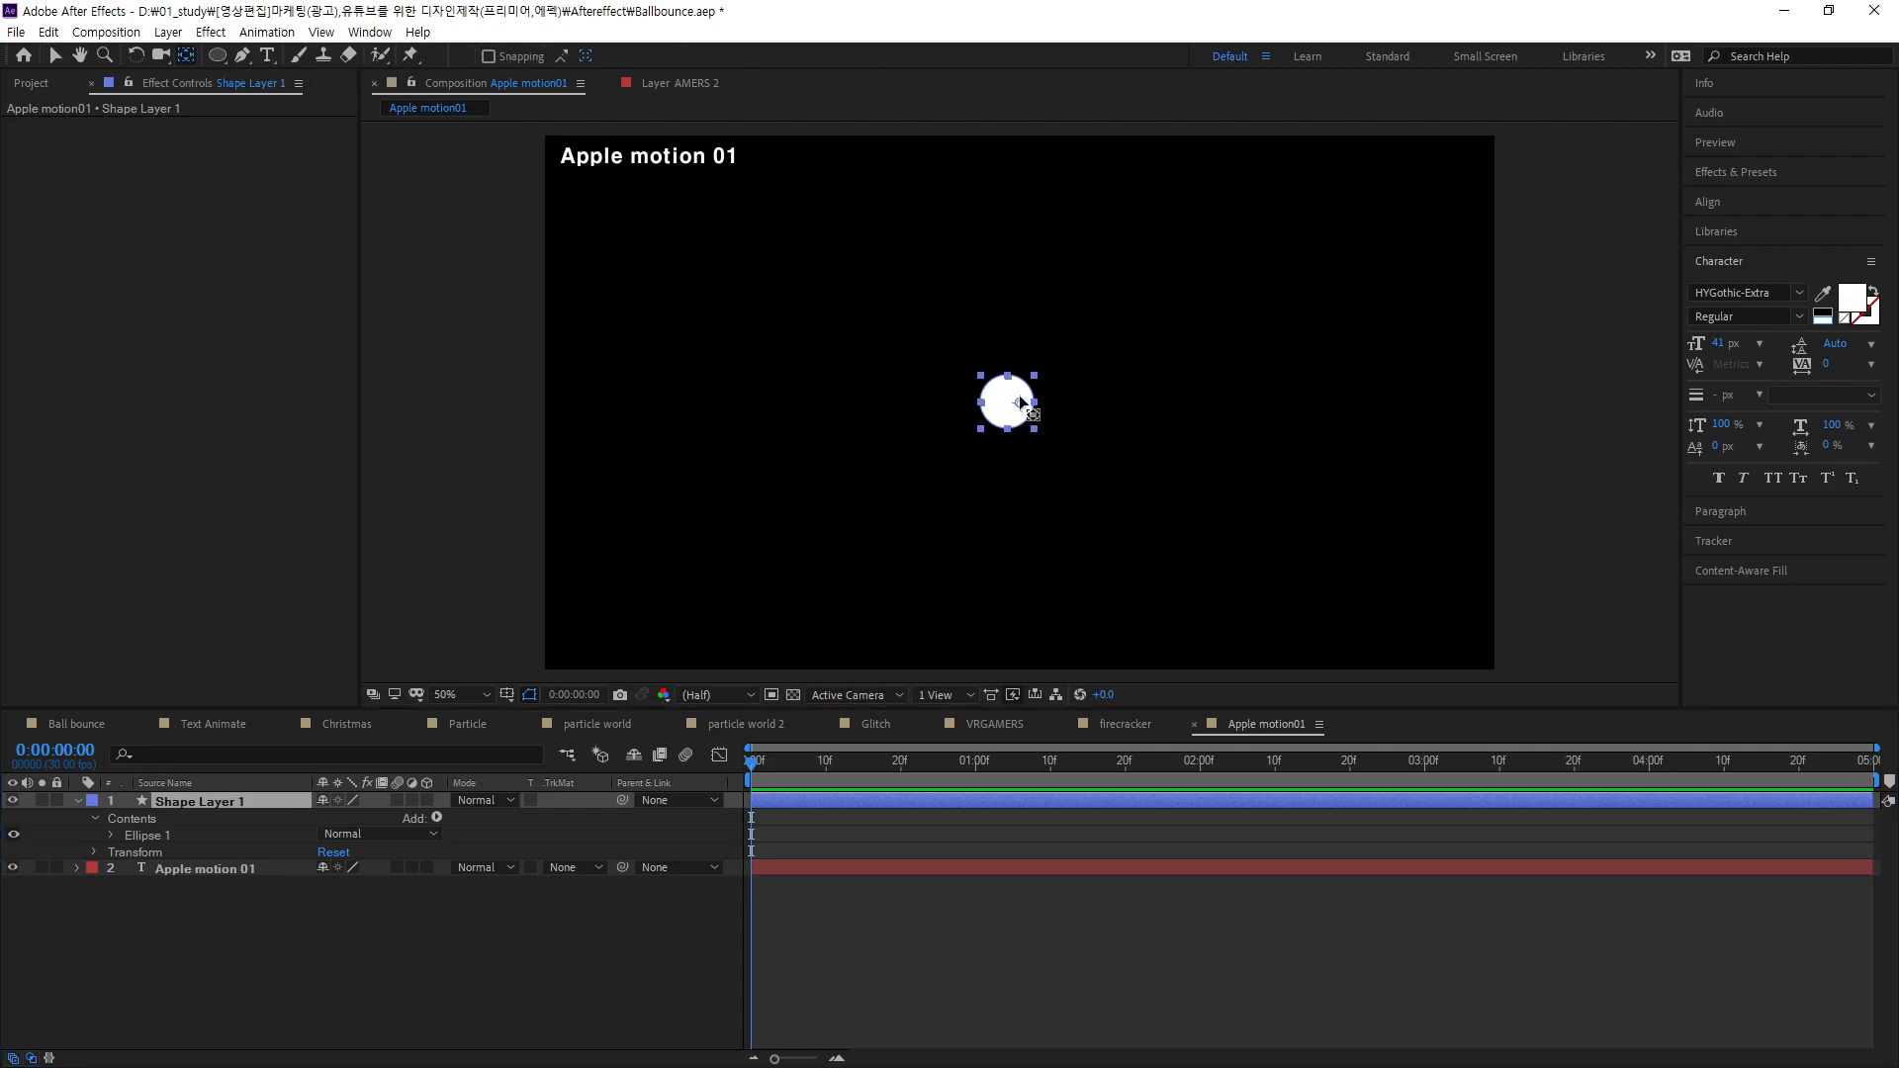
{"action": "left_click_drag", "start_coordinate": [1021, 405], "coordinate": [1004, 406]}
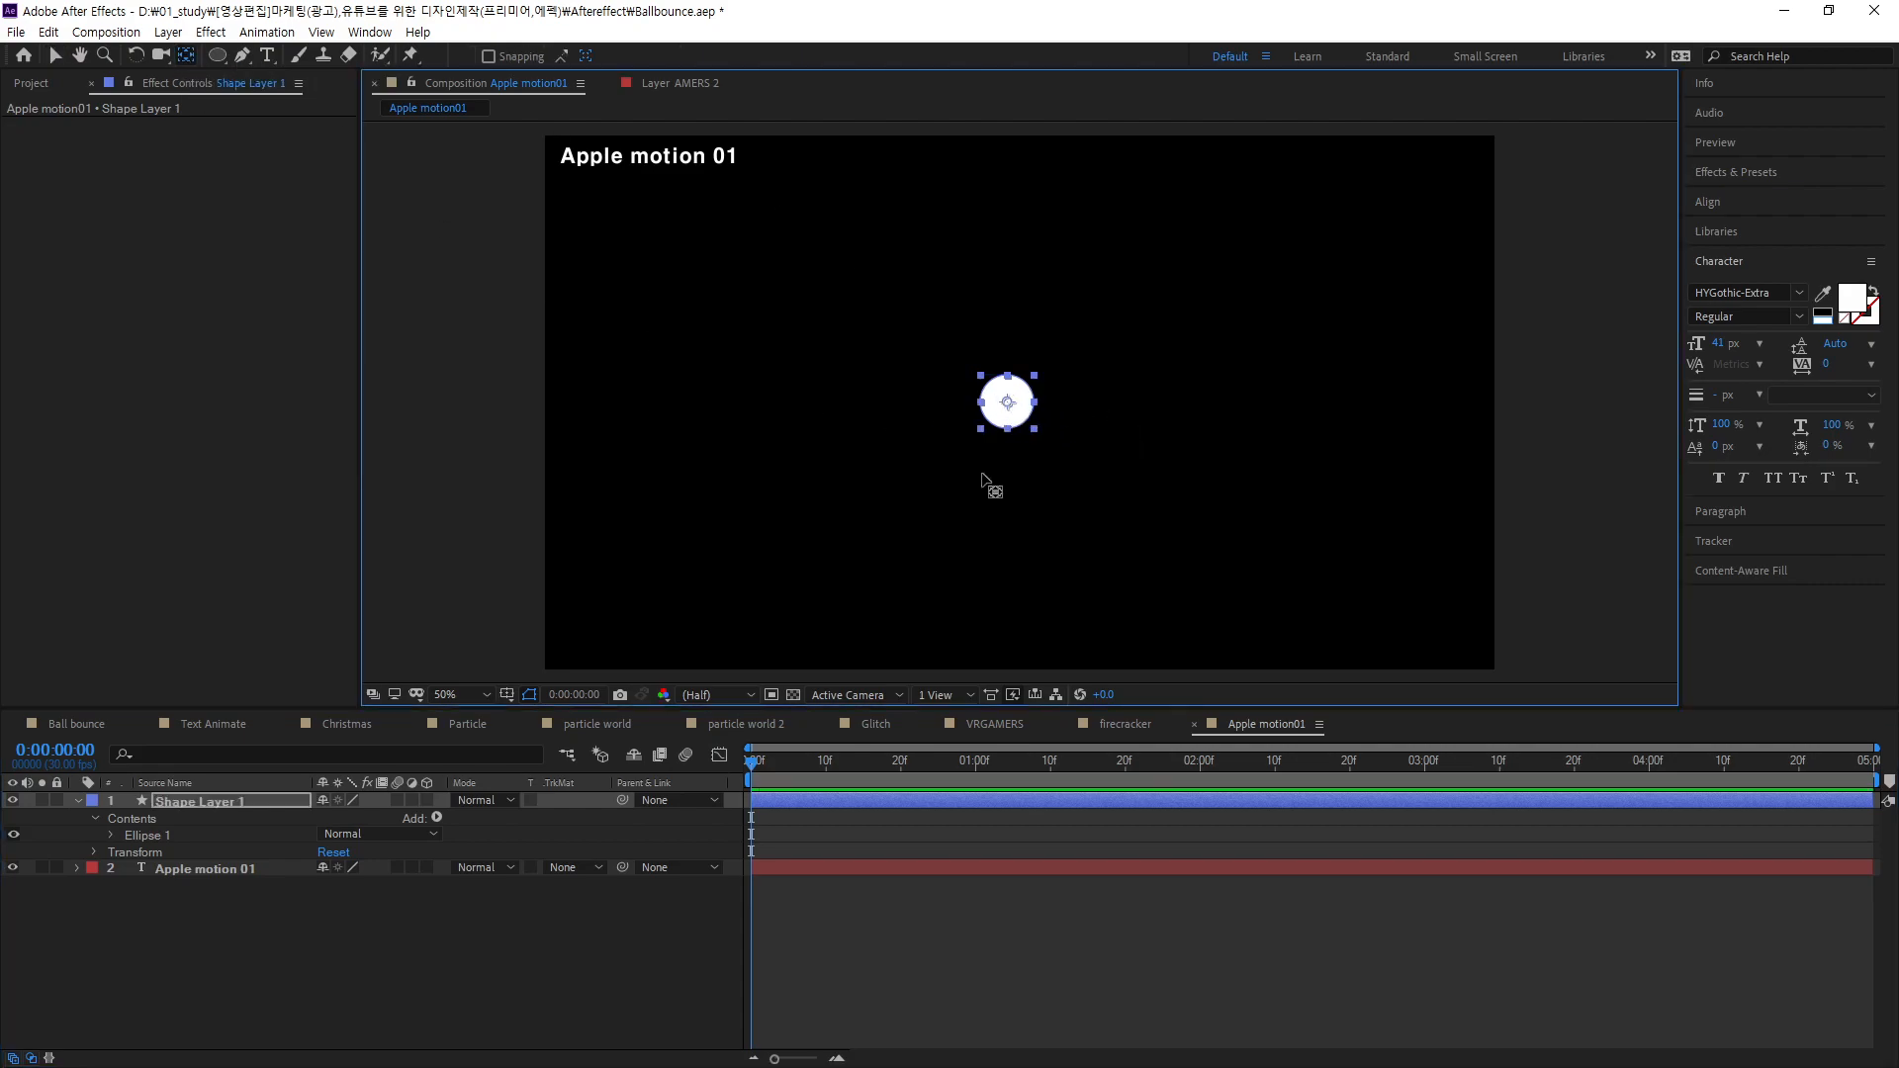
{"action": "left_click", "coordinate": [1711, 200]}
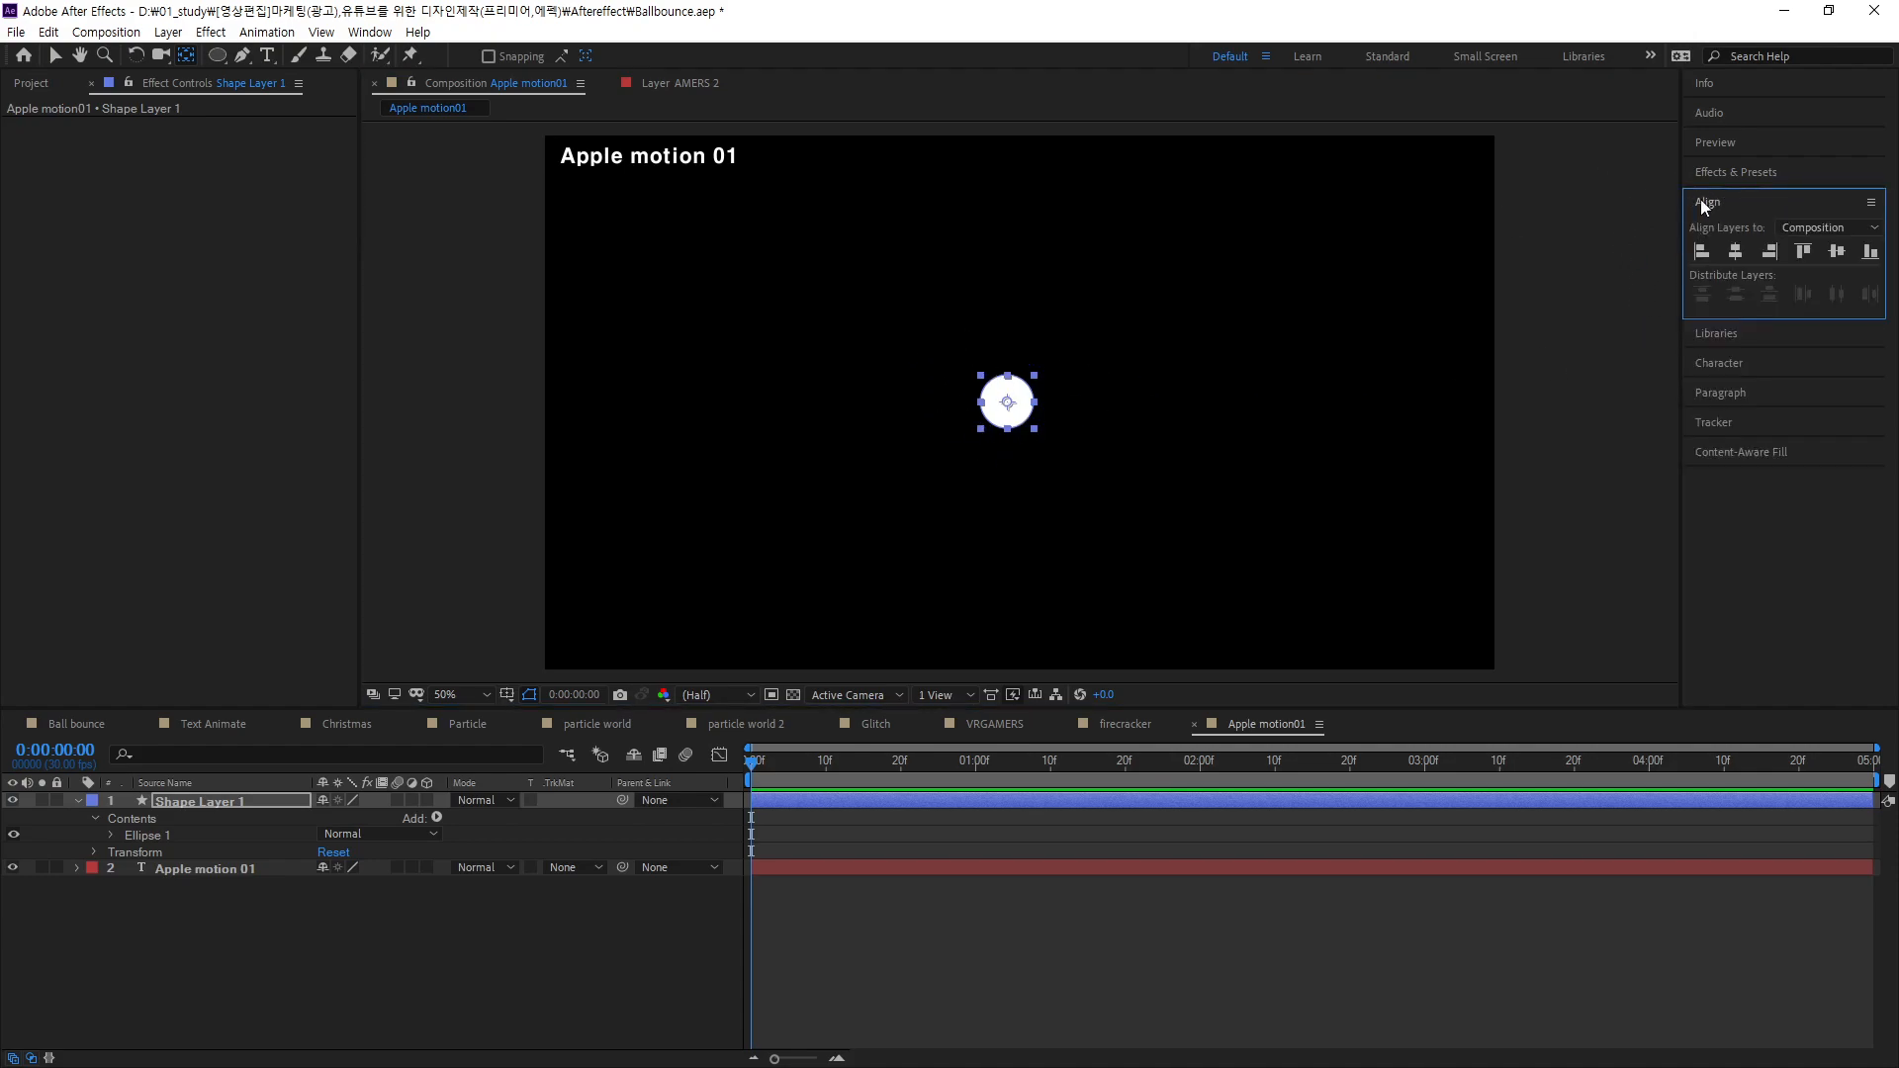
{"action": "left_click", "coordinate": [1735, 252]}
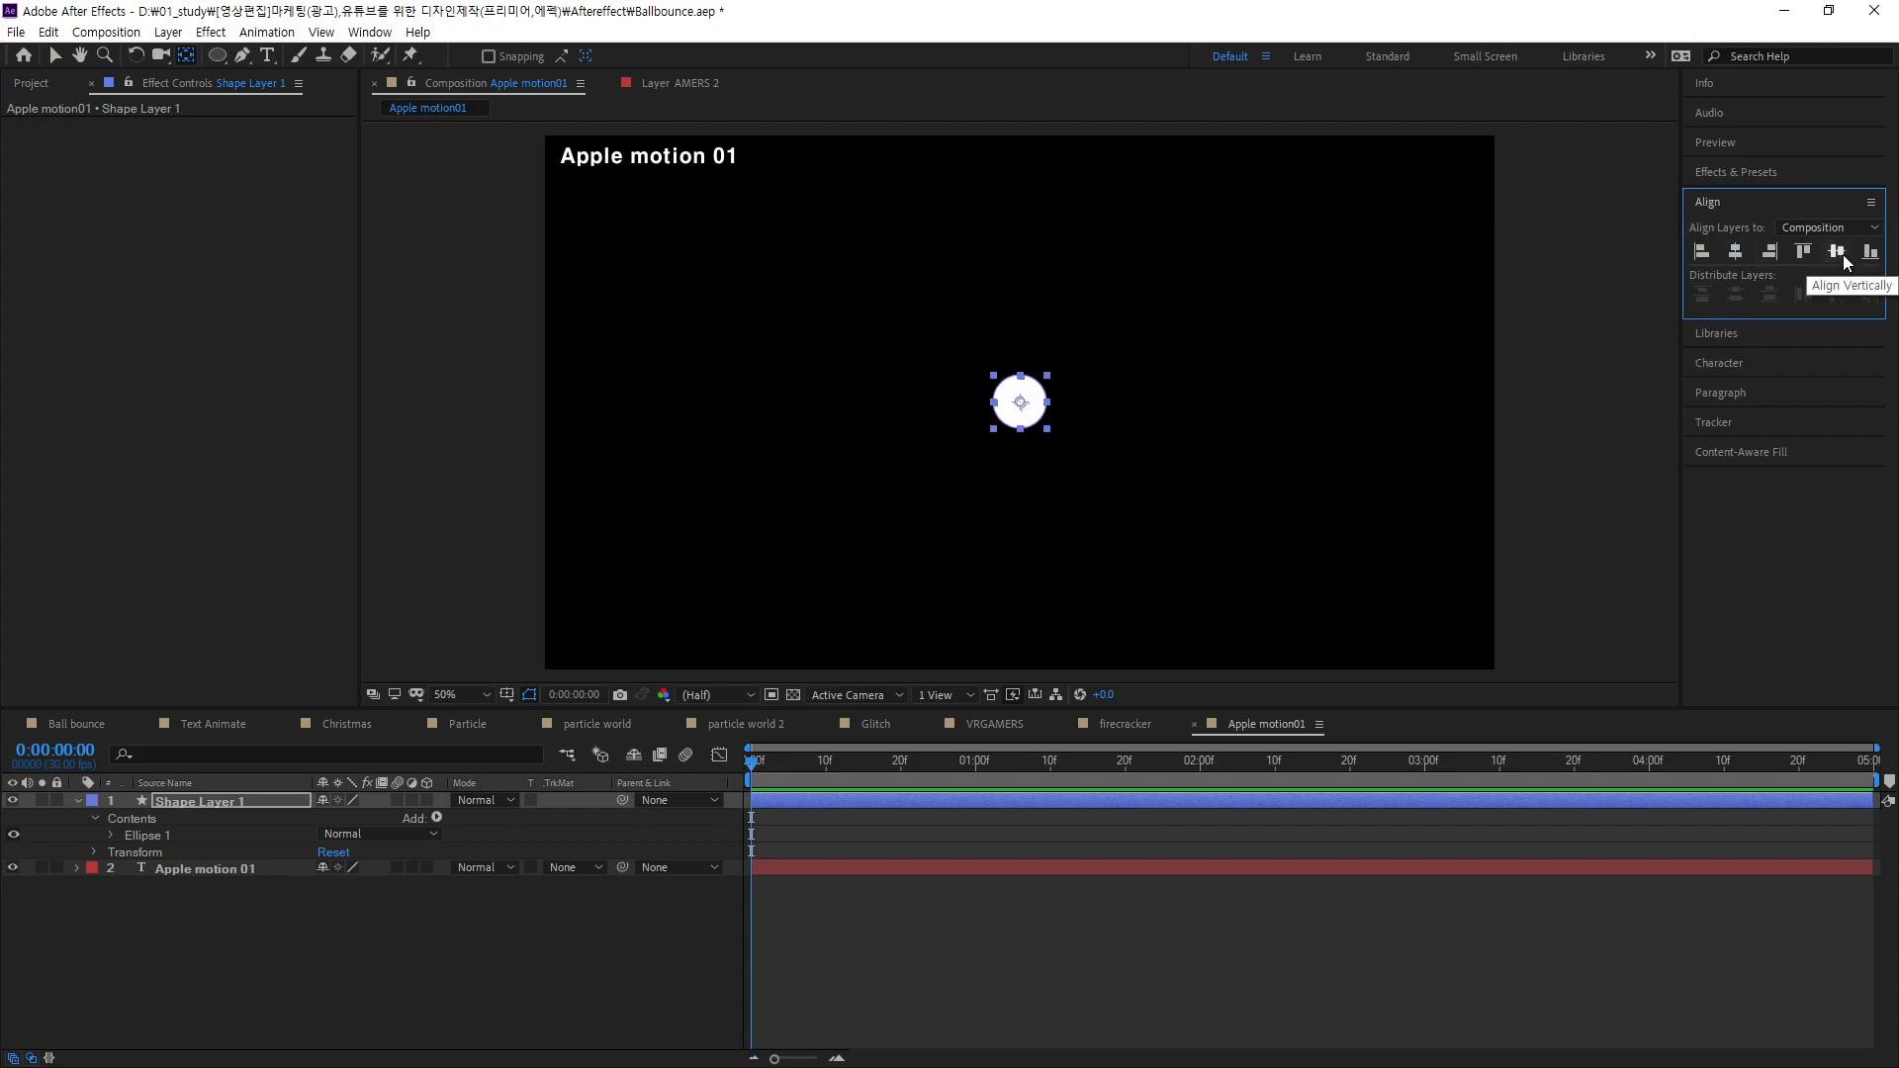
{"action": "left_click", "coordinate": [1838, 253]}
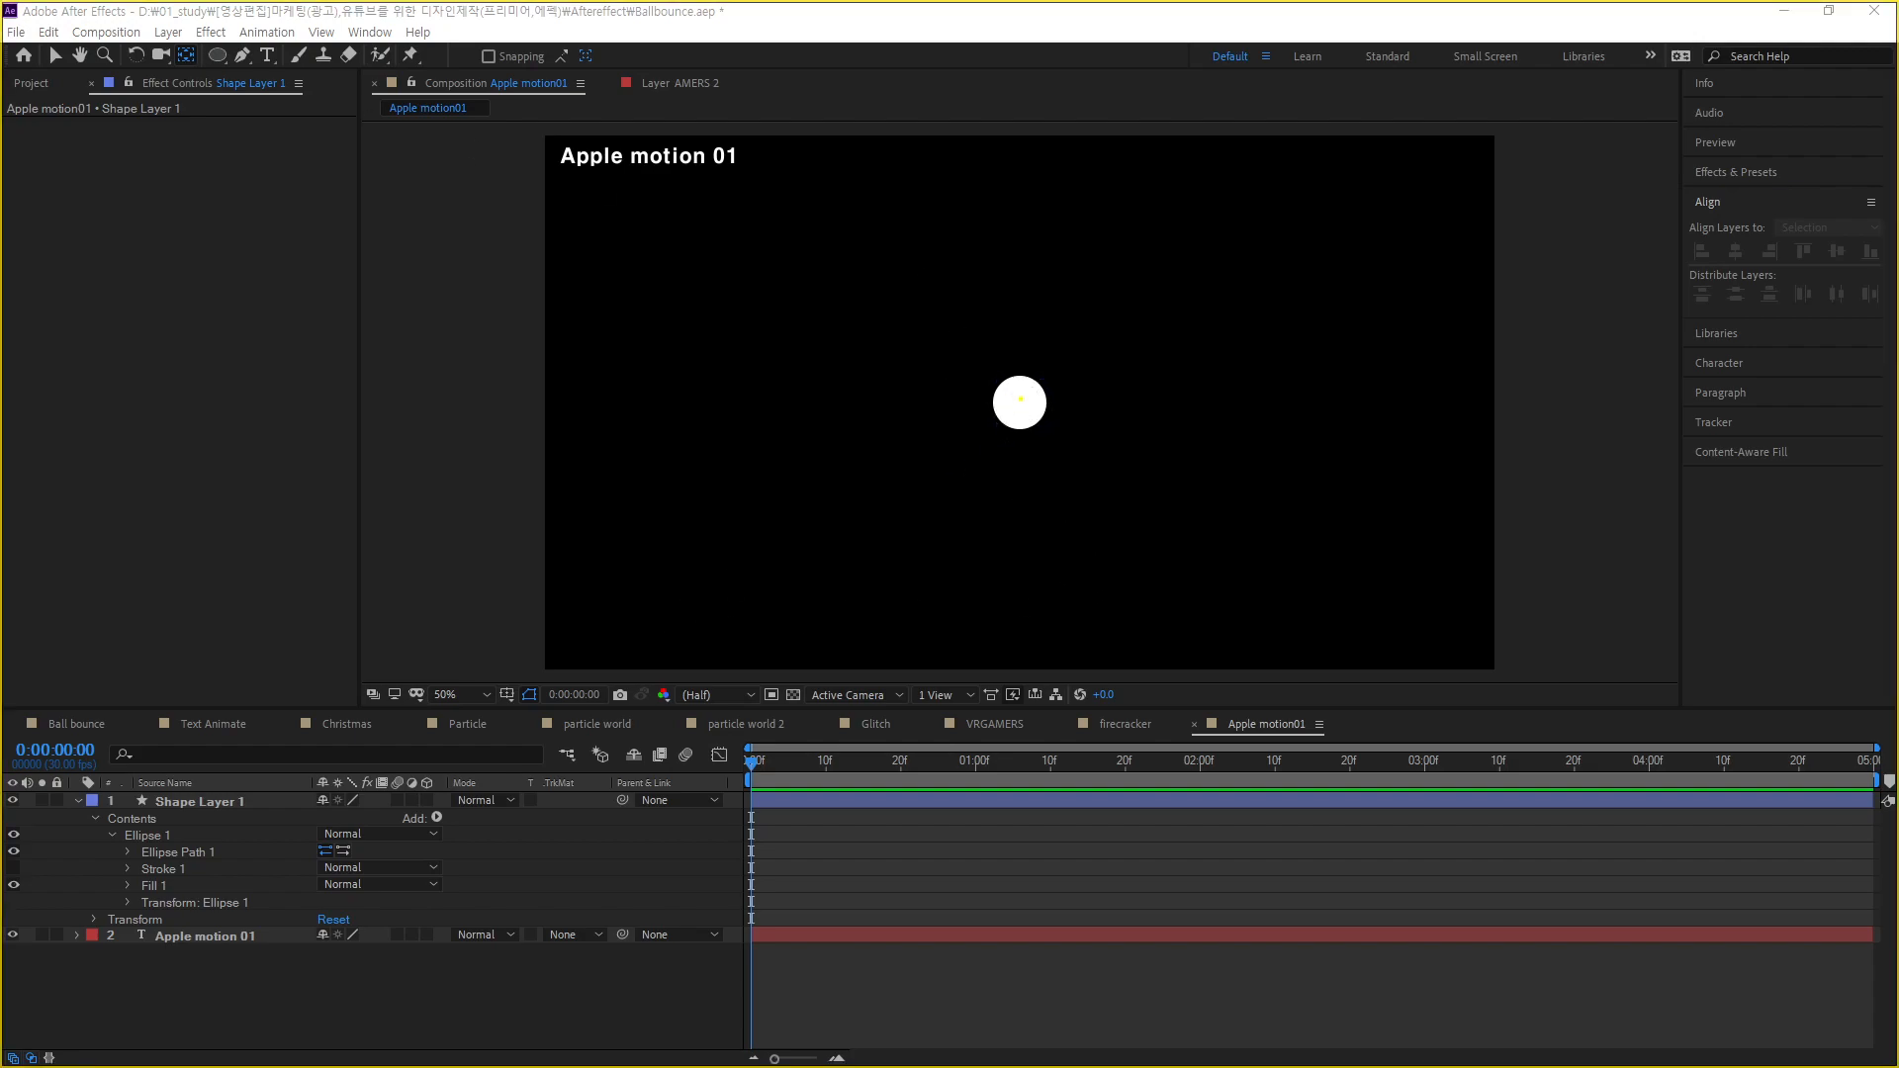
{"action": "left_click_drag", "start_coordinate": [754, 402], "coordinate": [1029, 400]}
{"action": "mouse_move", "coordinate": [761, 391]}
{"action": "left_mouse_down"}
{"action": "mouse_move", "coordinate": [807, 287]}
{"action": "mouse_move", "coordinate": [952, 234]}
{"action": "mouse_move", "coordinate": [1037, 256]}
{"action": "mouse_move", "coordinate": [1060, 313]}
{"action": "mouse_move", "coordinate": [1024, 407]}
{"action": "mouse_move", "coordinate": [1076, 388]}
{"action": "left_mouse_up"}
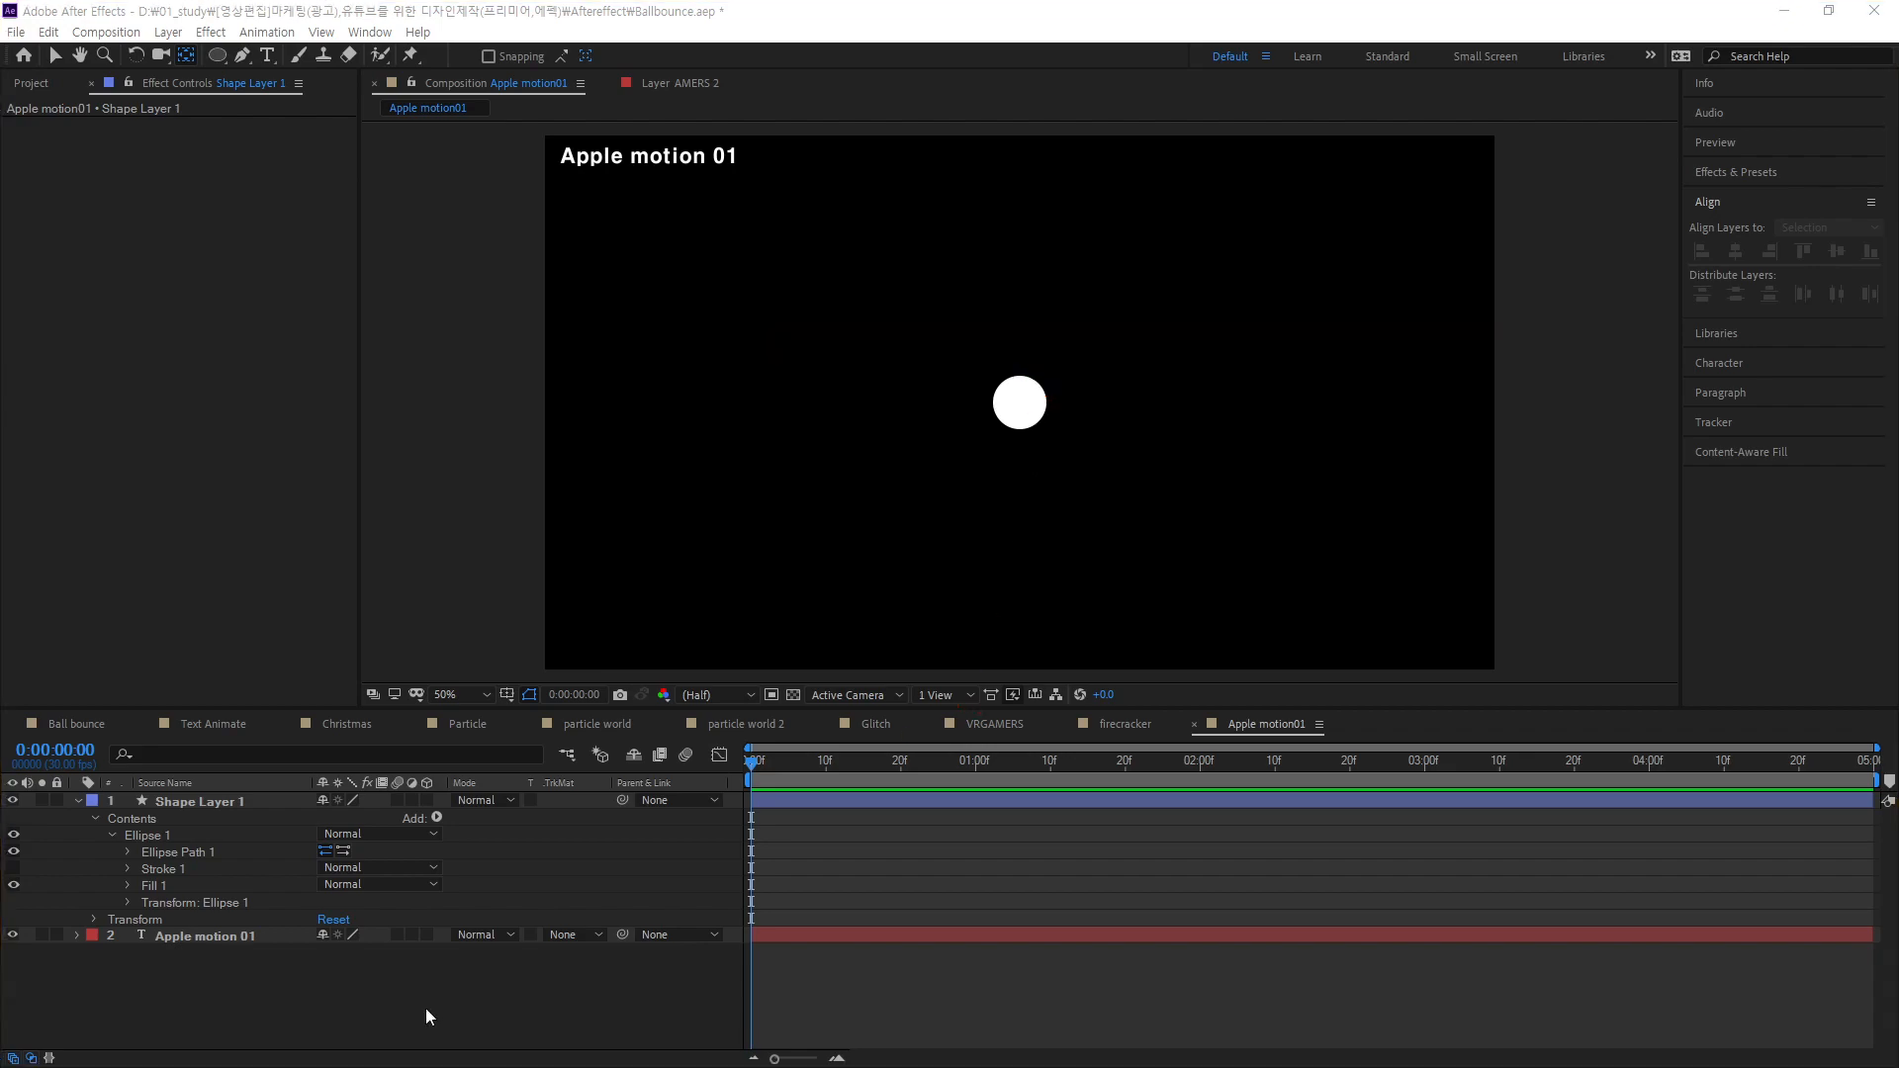
- Add a null object to the composition and switch to the Selection tool
{"action": "right_click", "coordinate": [289, 1001]}
{"action": "mouse_move", "coordinate": [392, 784]}
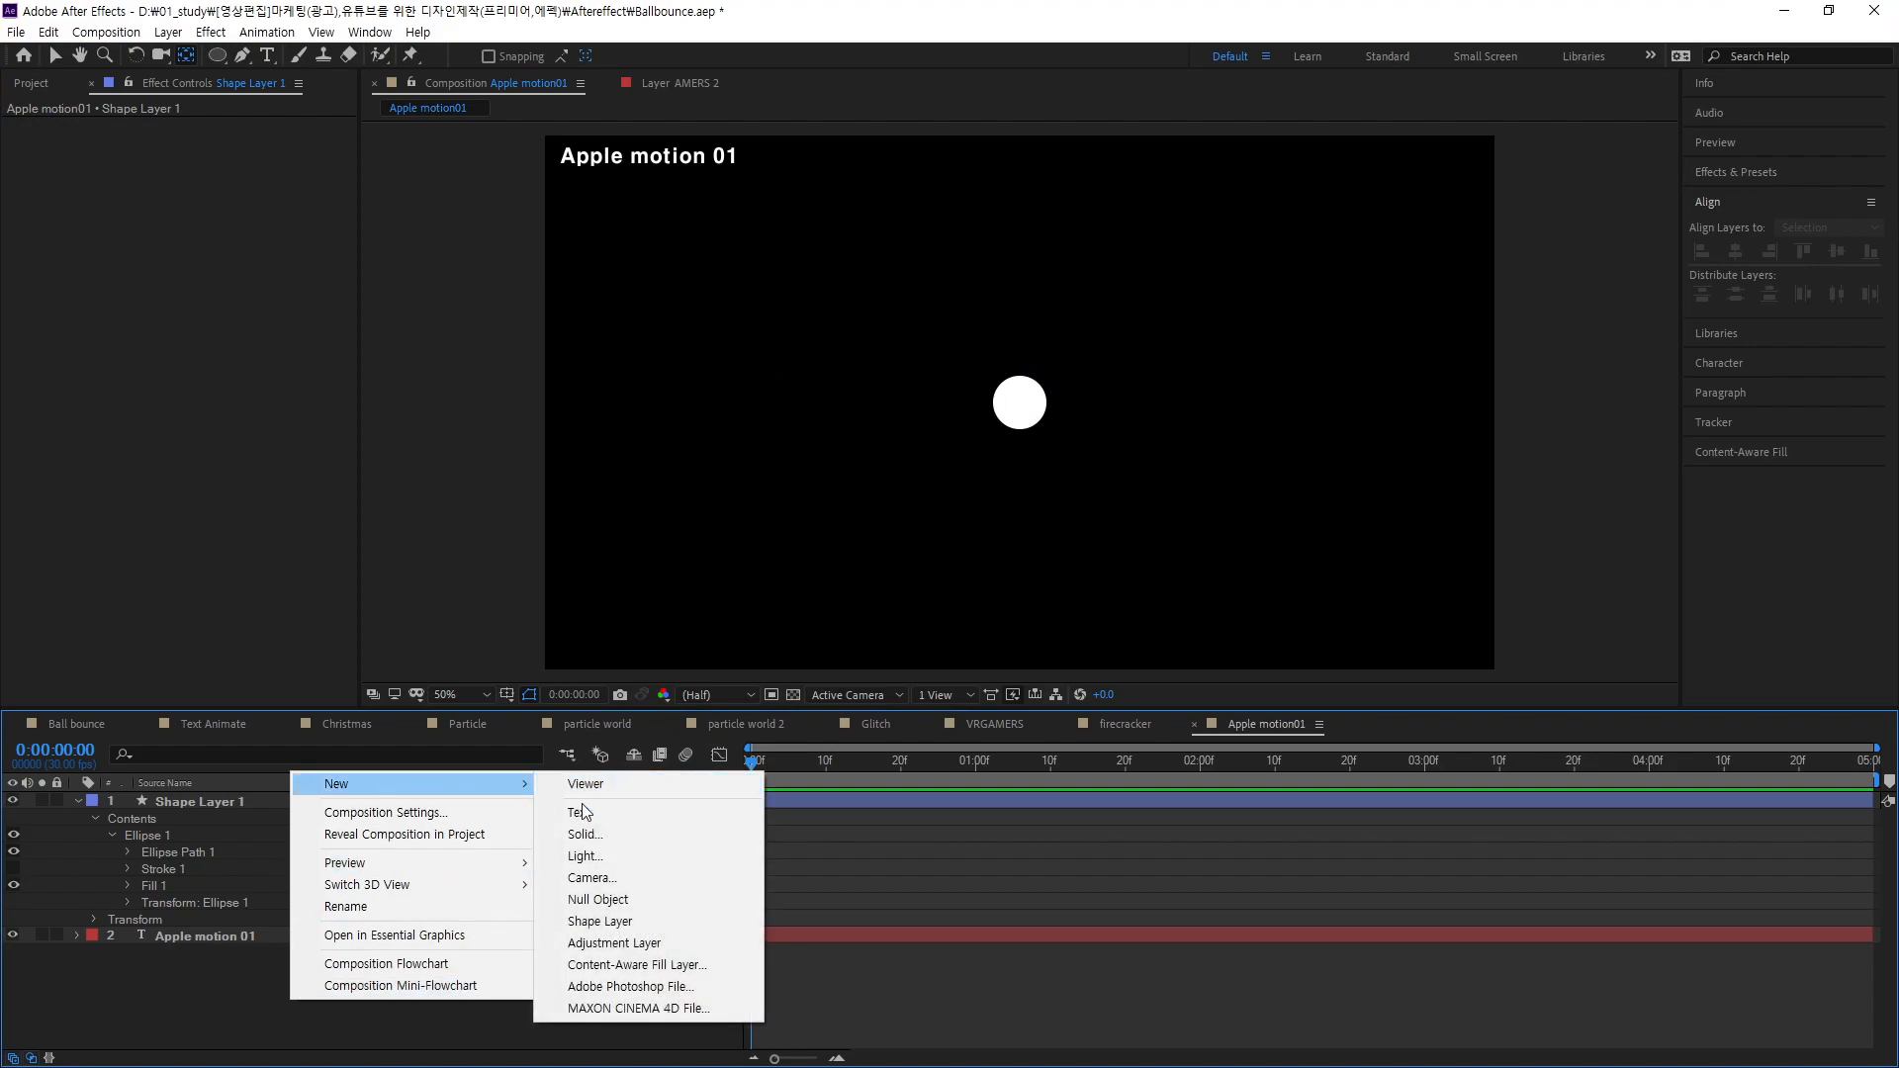
{"action": "left_click", "coordinate": [604, 900]}
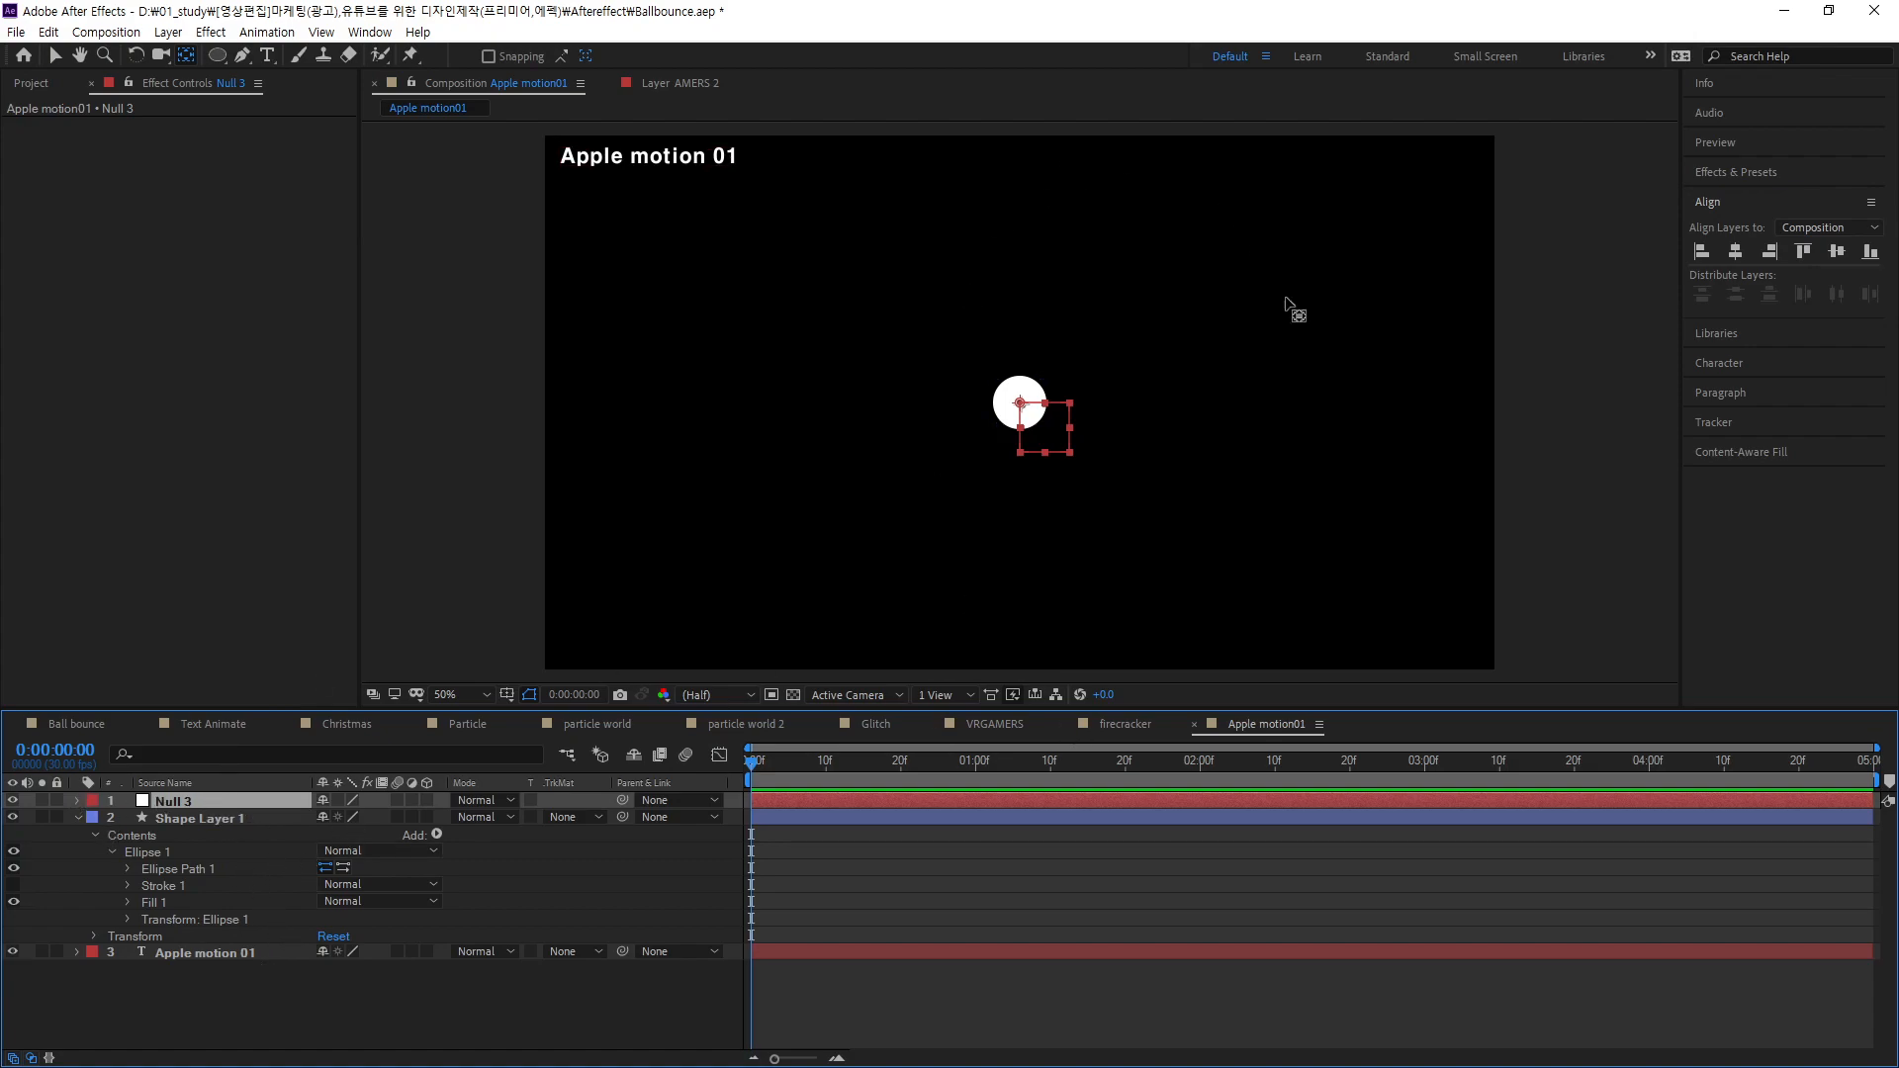
{"action": "key", "text": "v"}
{"action": "left_click", "coordinate": [262, 157]}
{"action": "left_click_drag", "start_coordinate": [746, 770], "coordinate": [679, 847]}
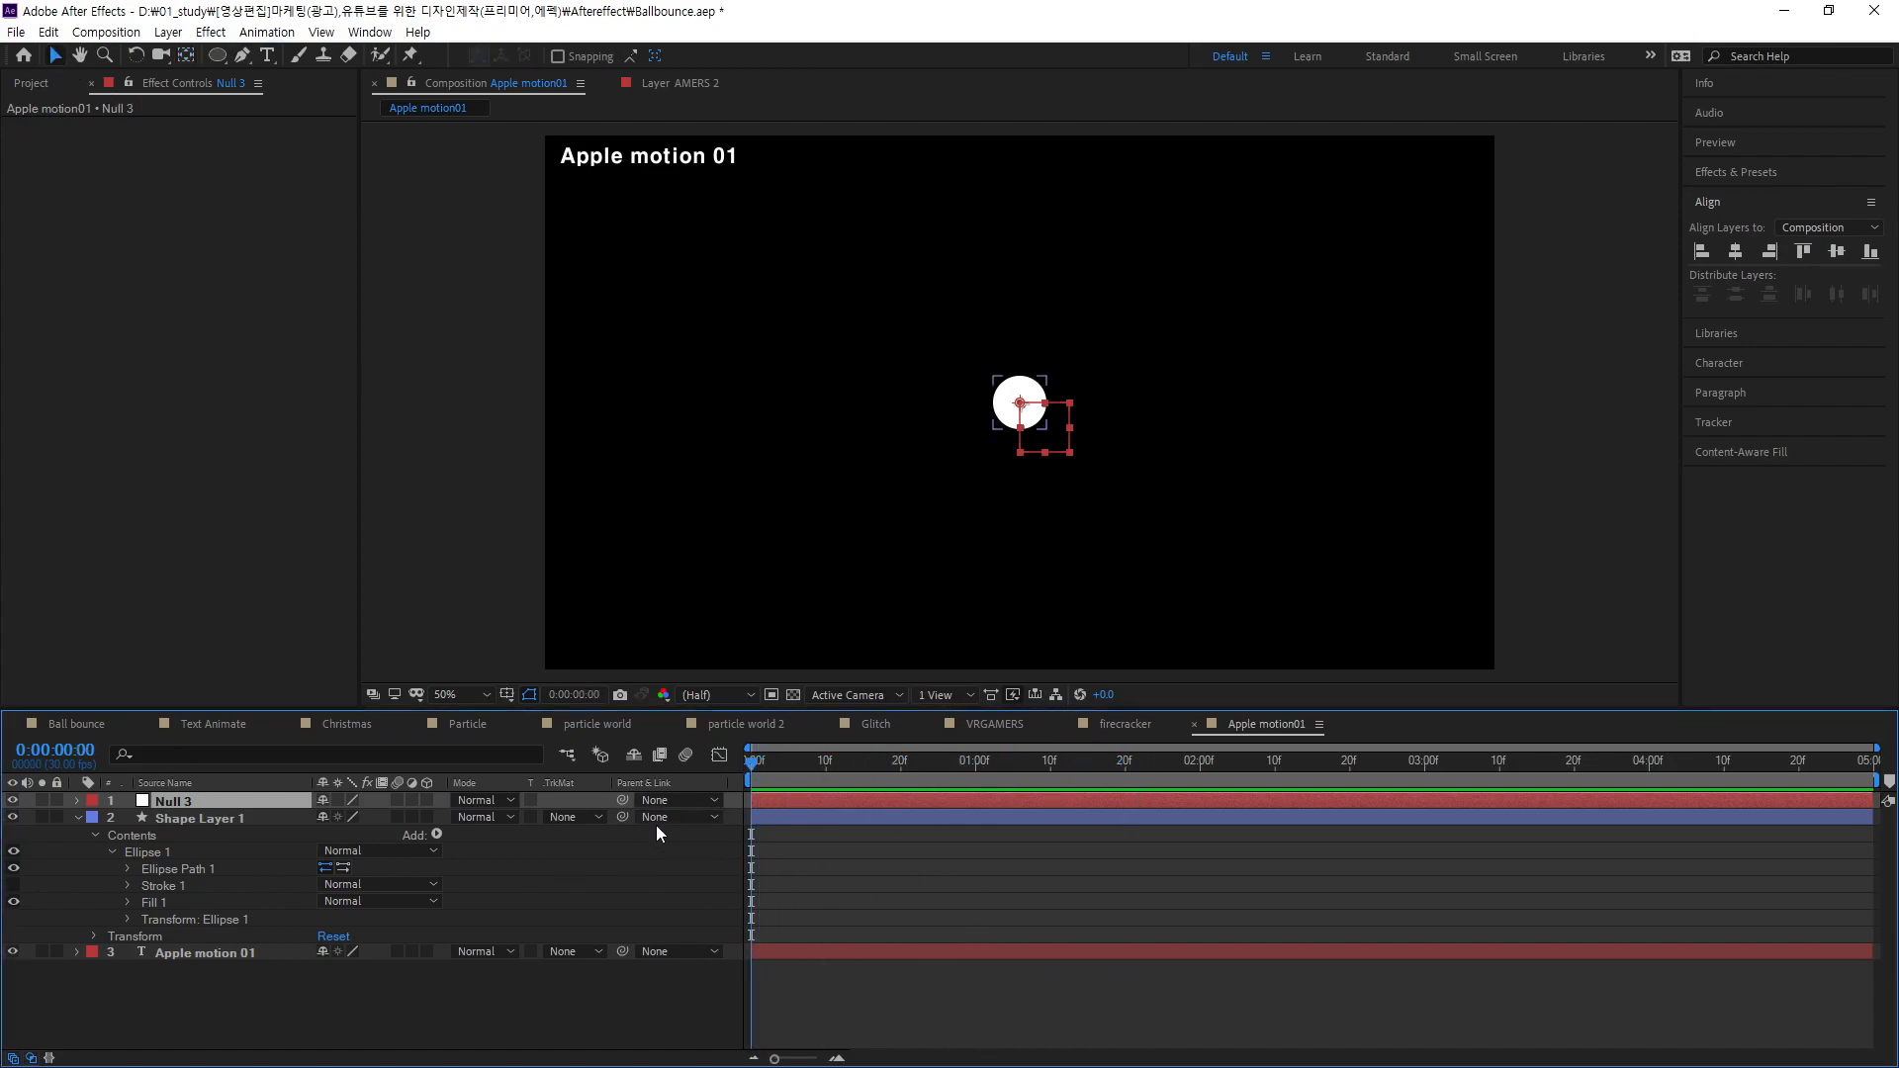
- Set a Position keyframe for the null object at 0:00:00:10
{"action": "left_click_drag", "start_coordinate": [754, 764], "coordinate": [832, 799]}
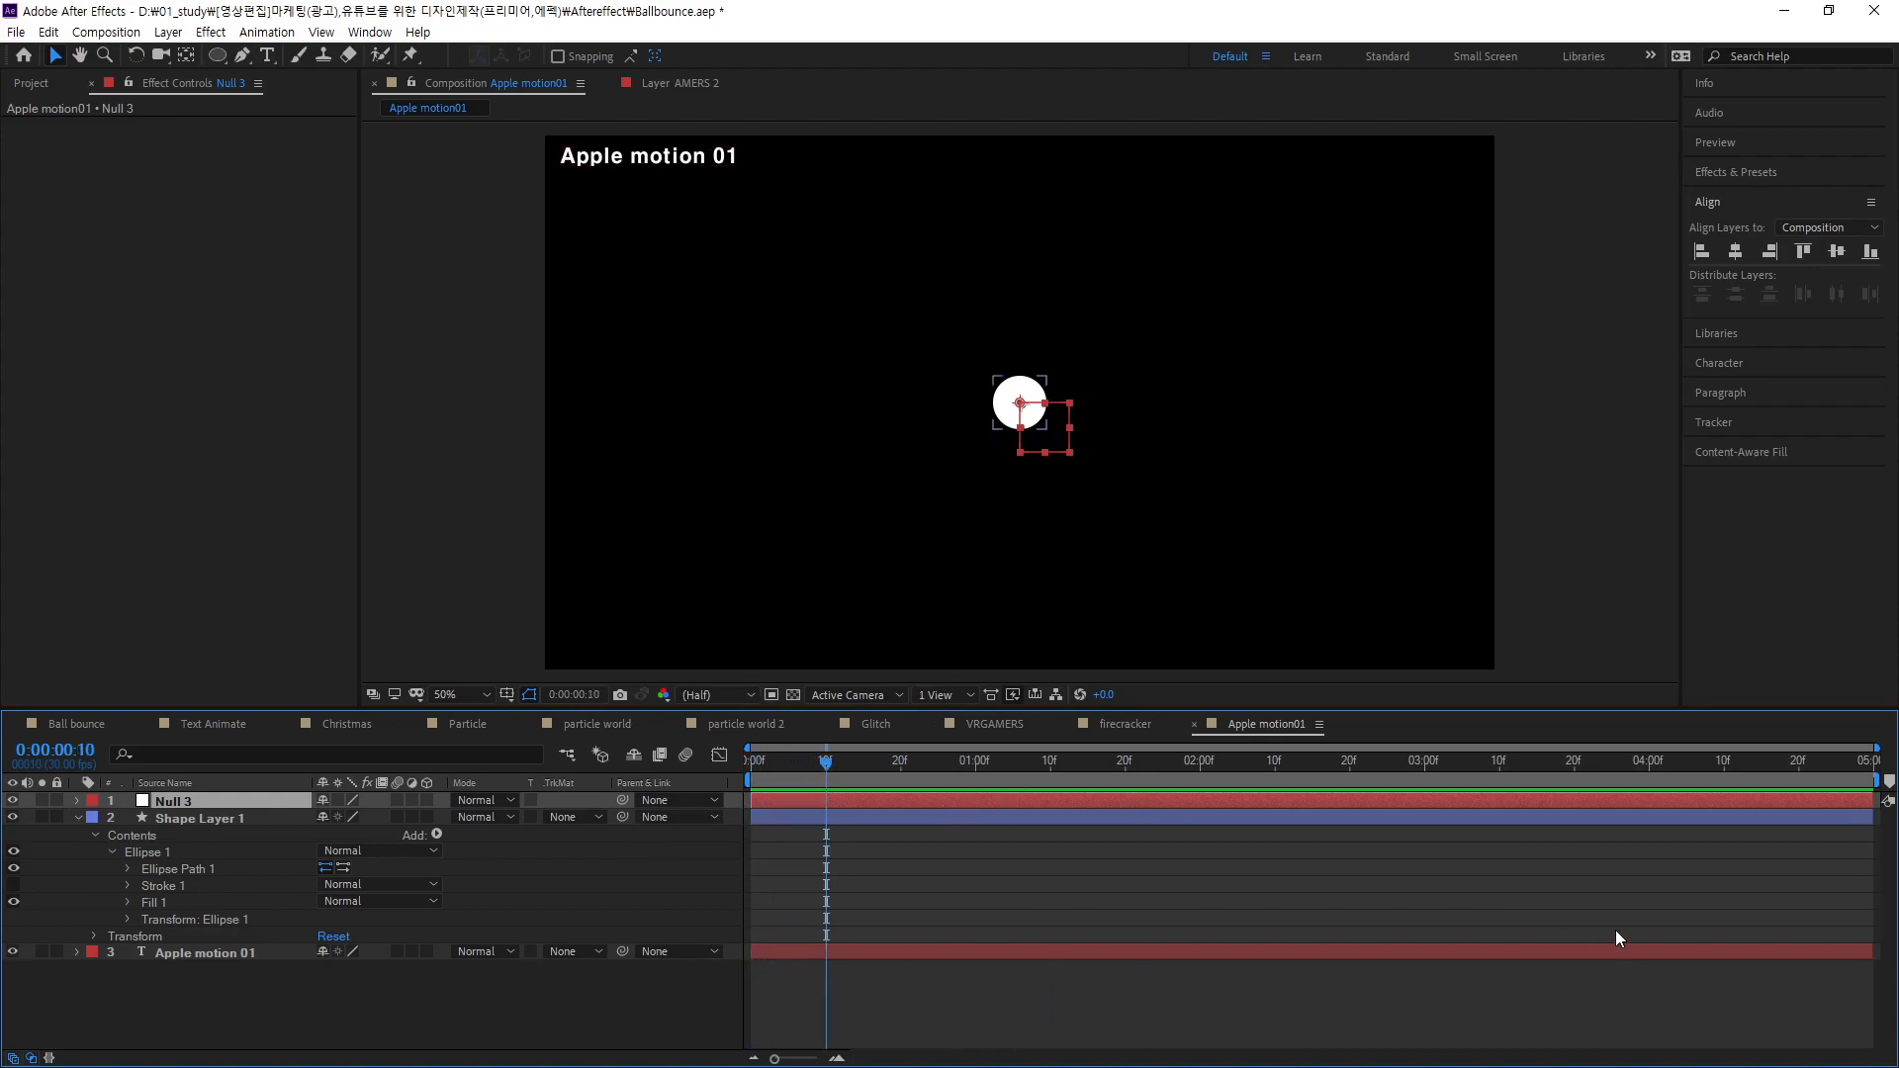
{"action": "left_click_drag", "start_coordinate": [826, 763], "coordinate": [825, 809]}
{"action": "key", "text": "p"}
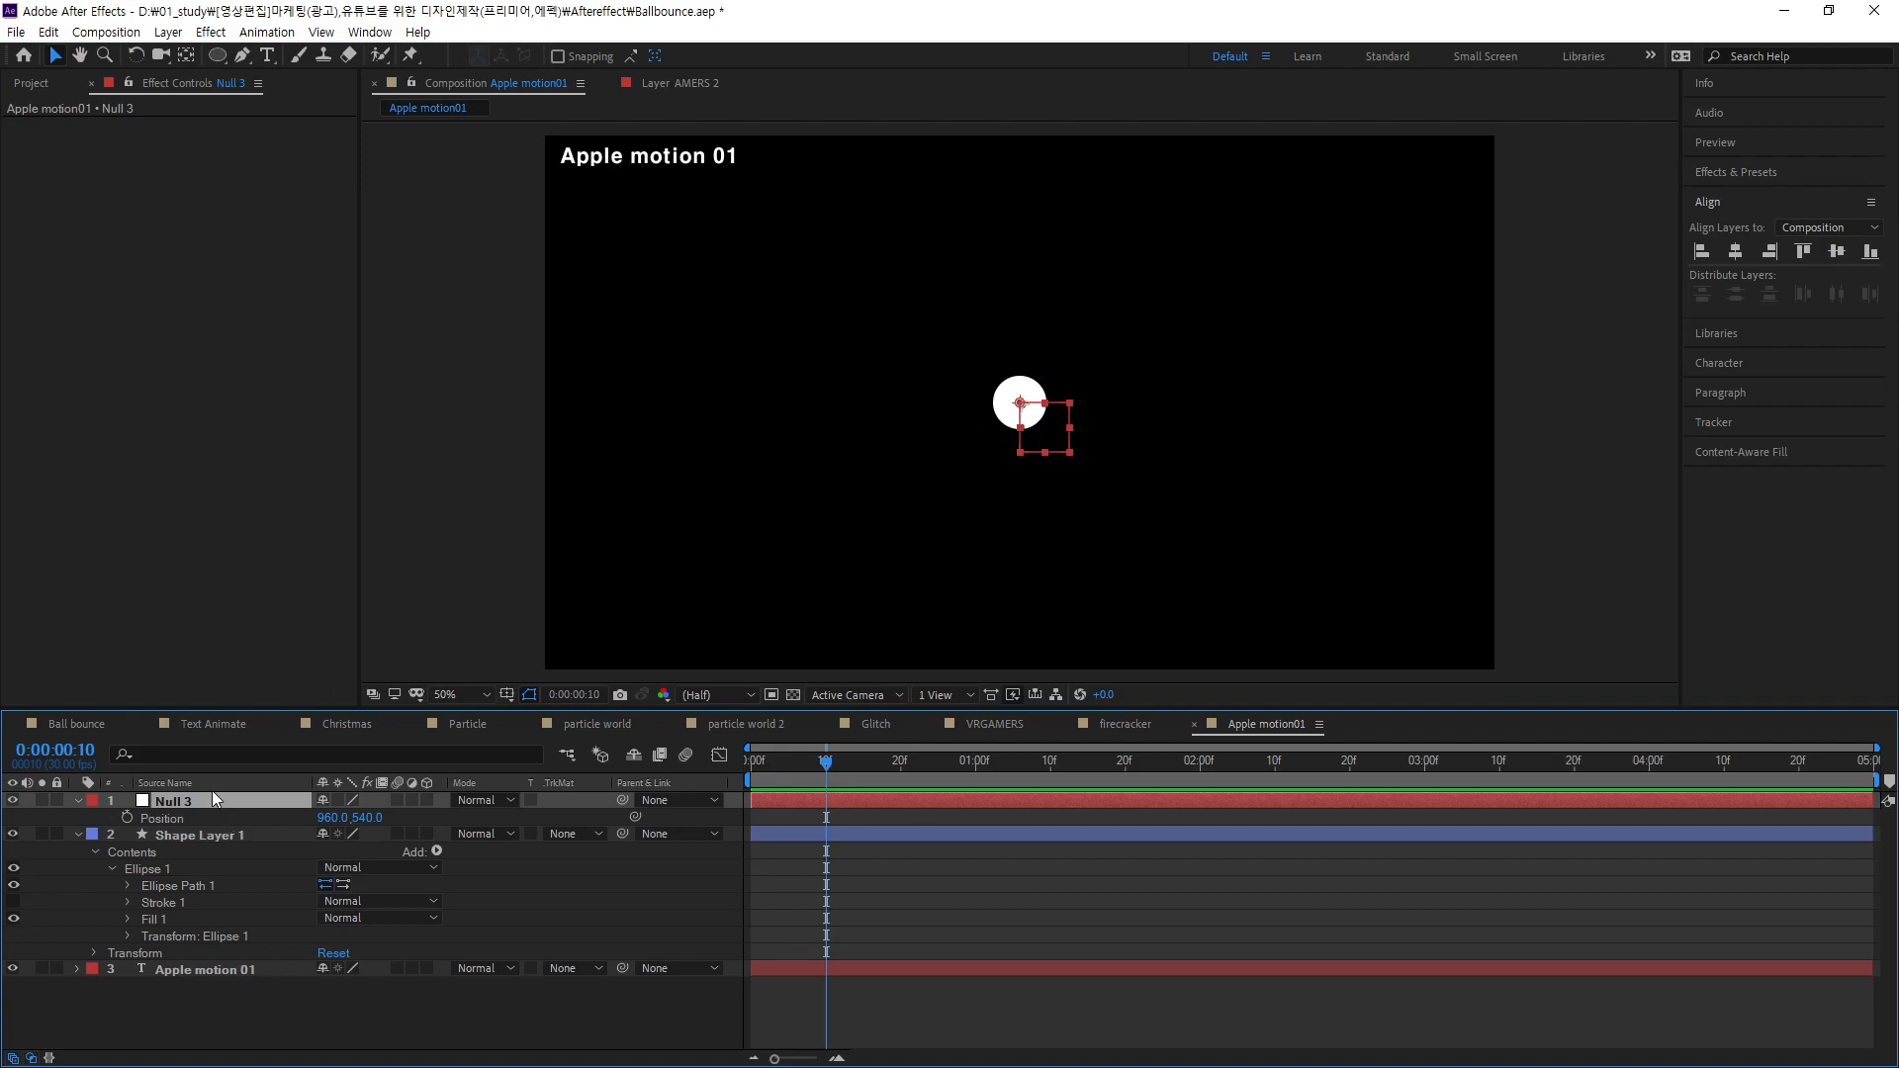
{"action": "left_click", "coordinate": [127, 818]}
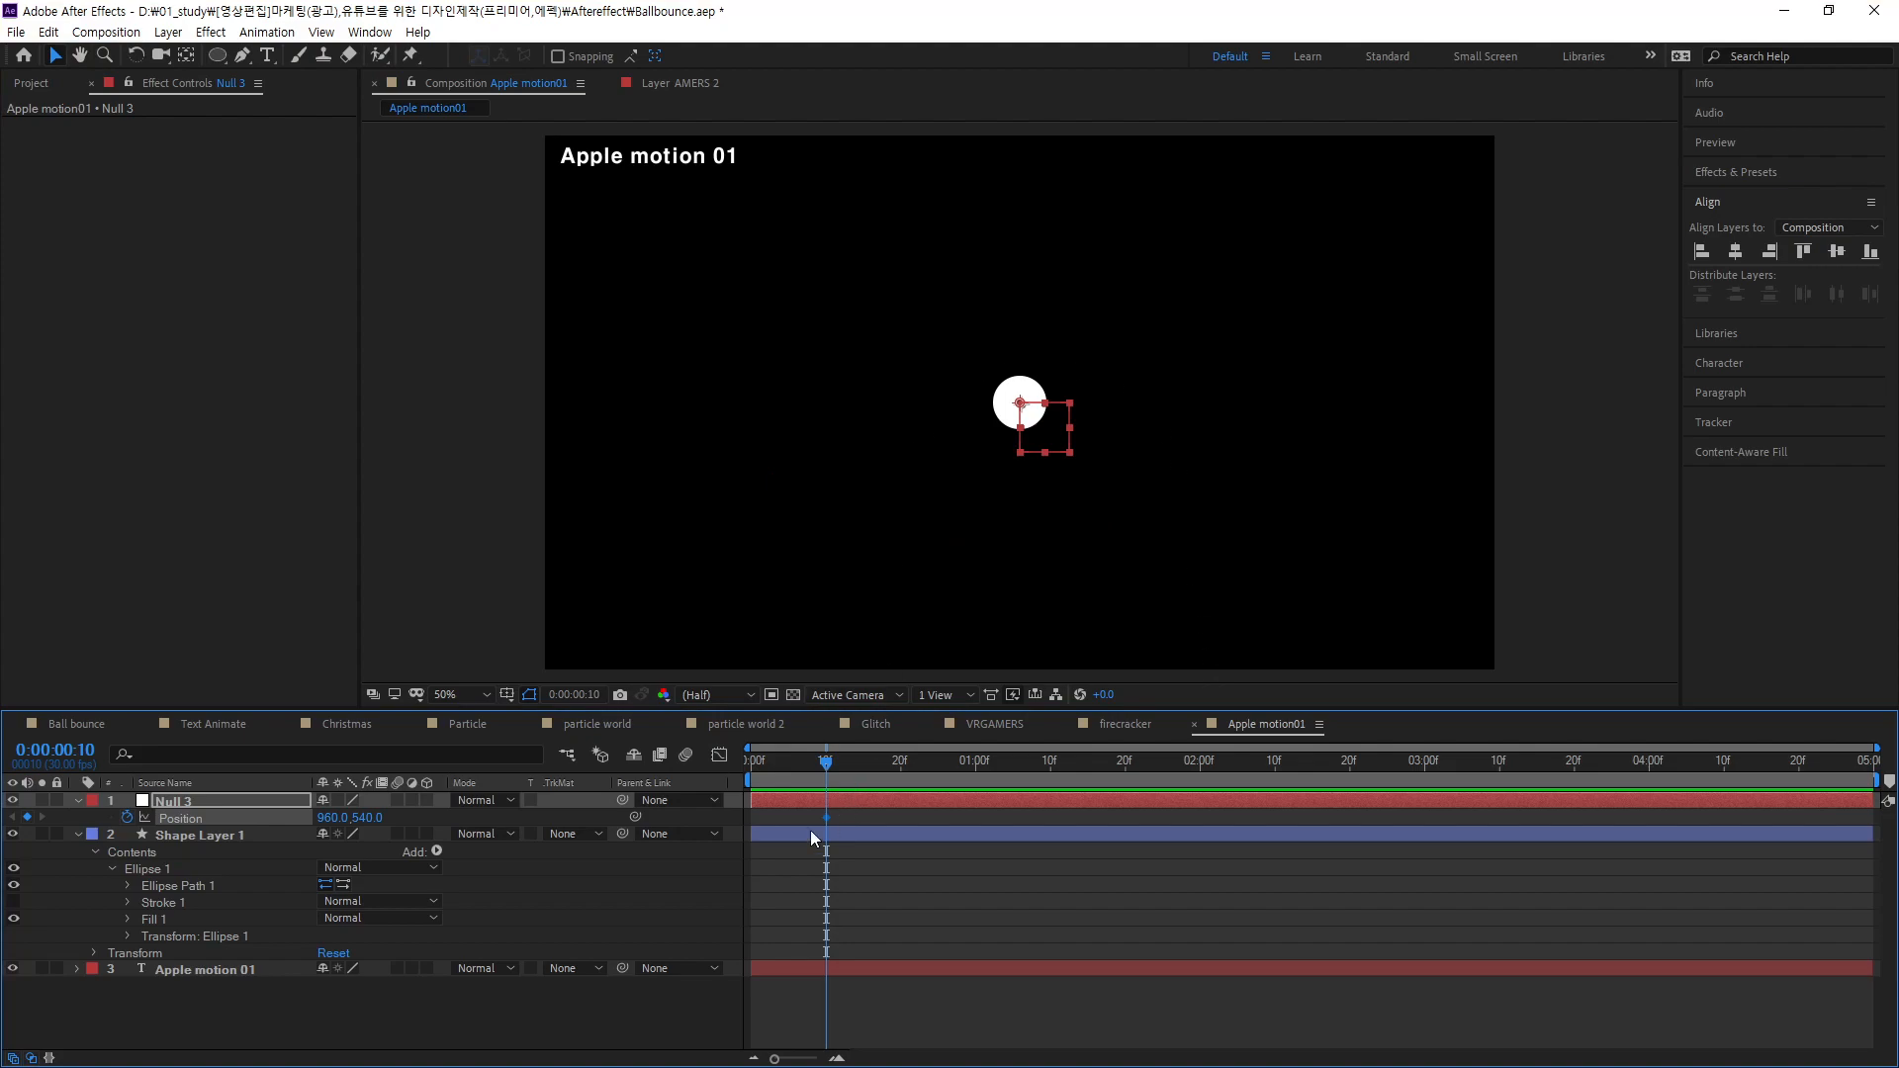
- At 0:00:00:25, move the null object leftward to a position of about 856, 540 so a second Position keyframe is set
{"action": "left_click_drag", "start_coordinate": [824, 757], "coordinate": [933, 799]}
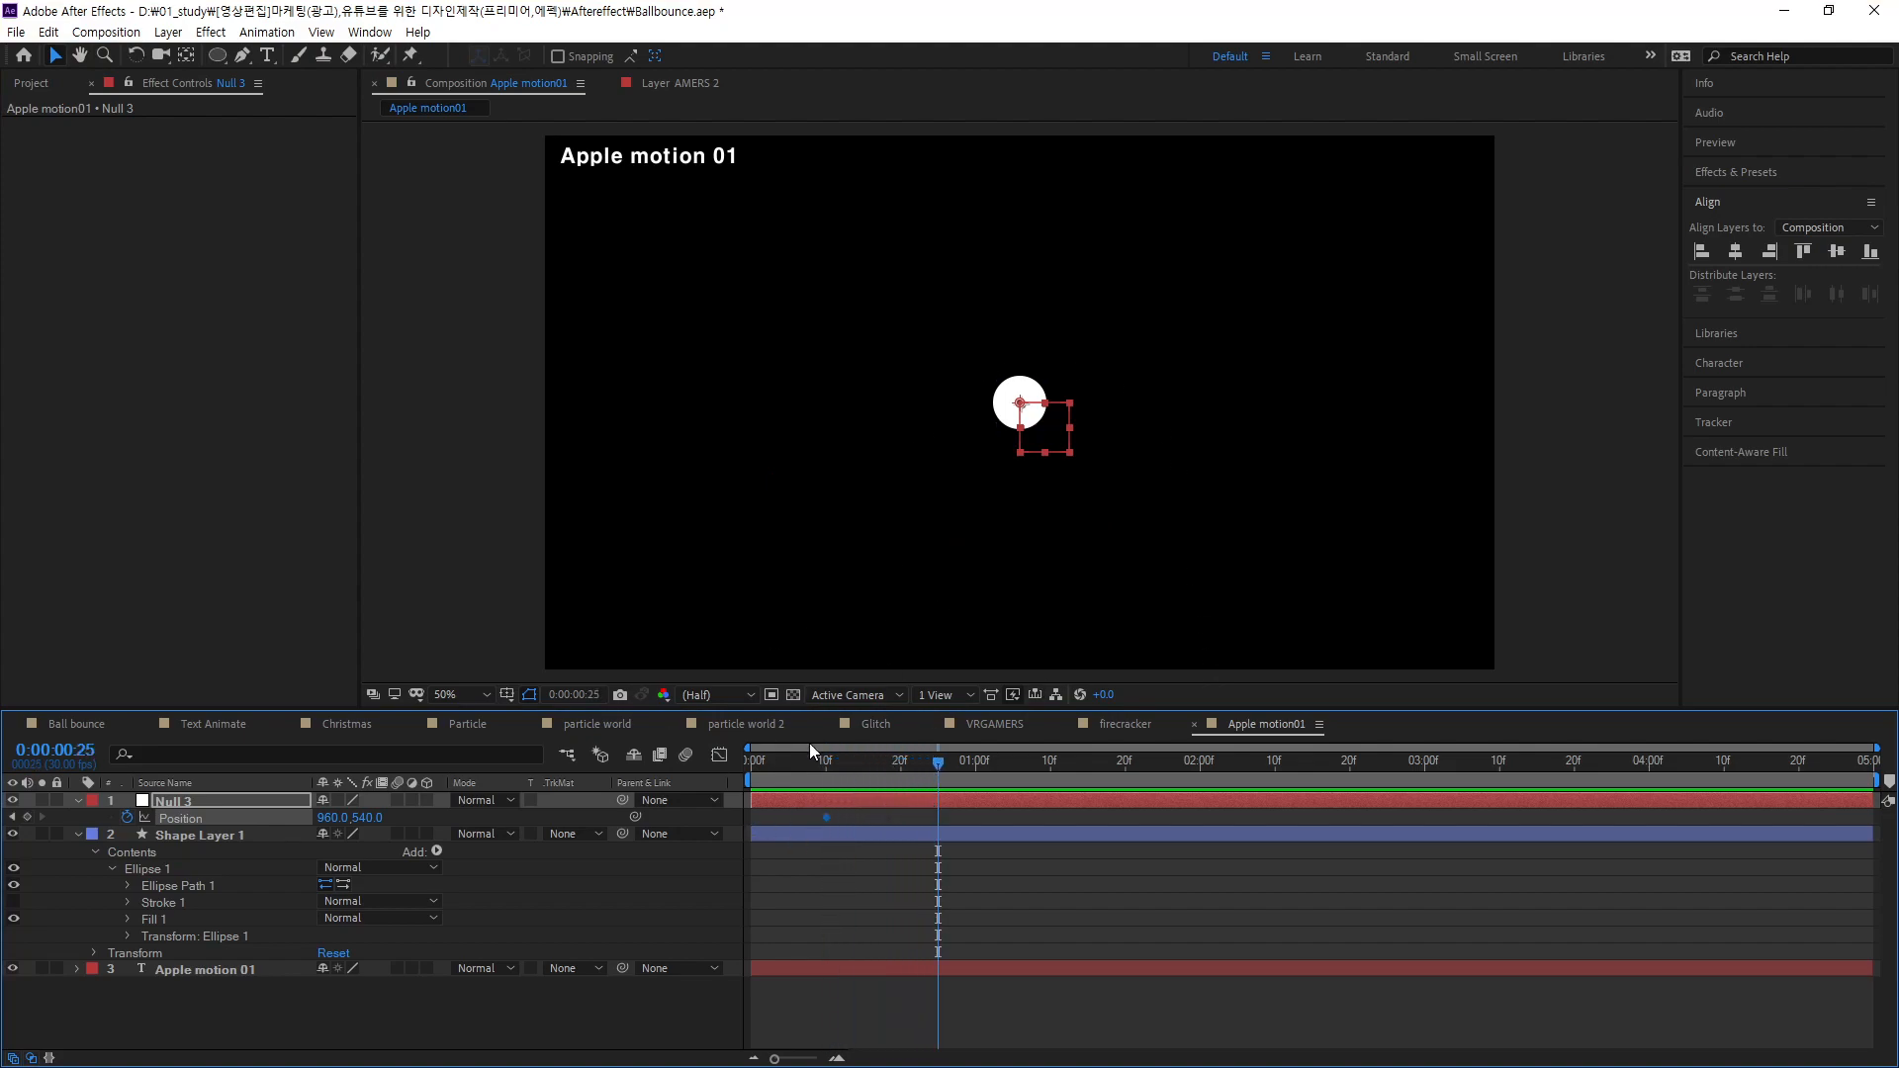
{"action": "left_click_drag", "start_coordinate": [1036, 425], "coordinate": [986, 422]}
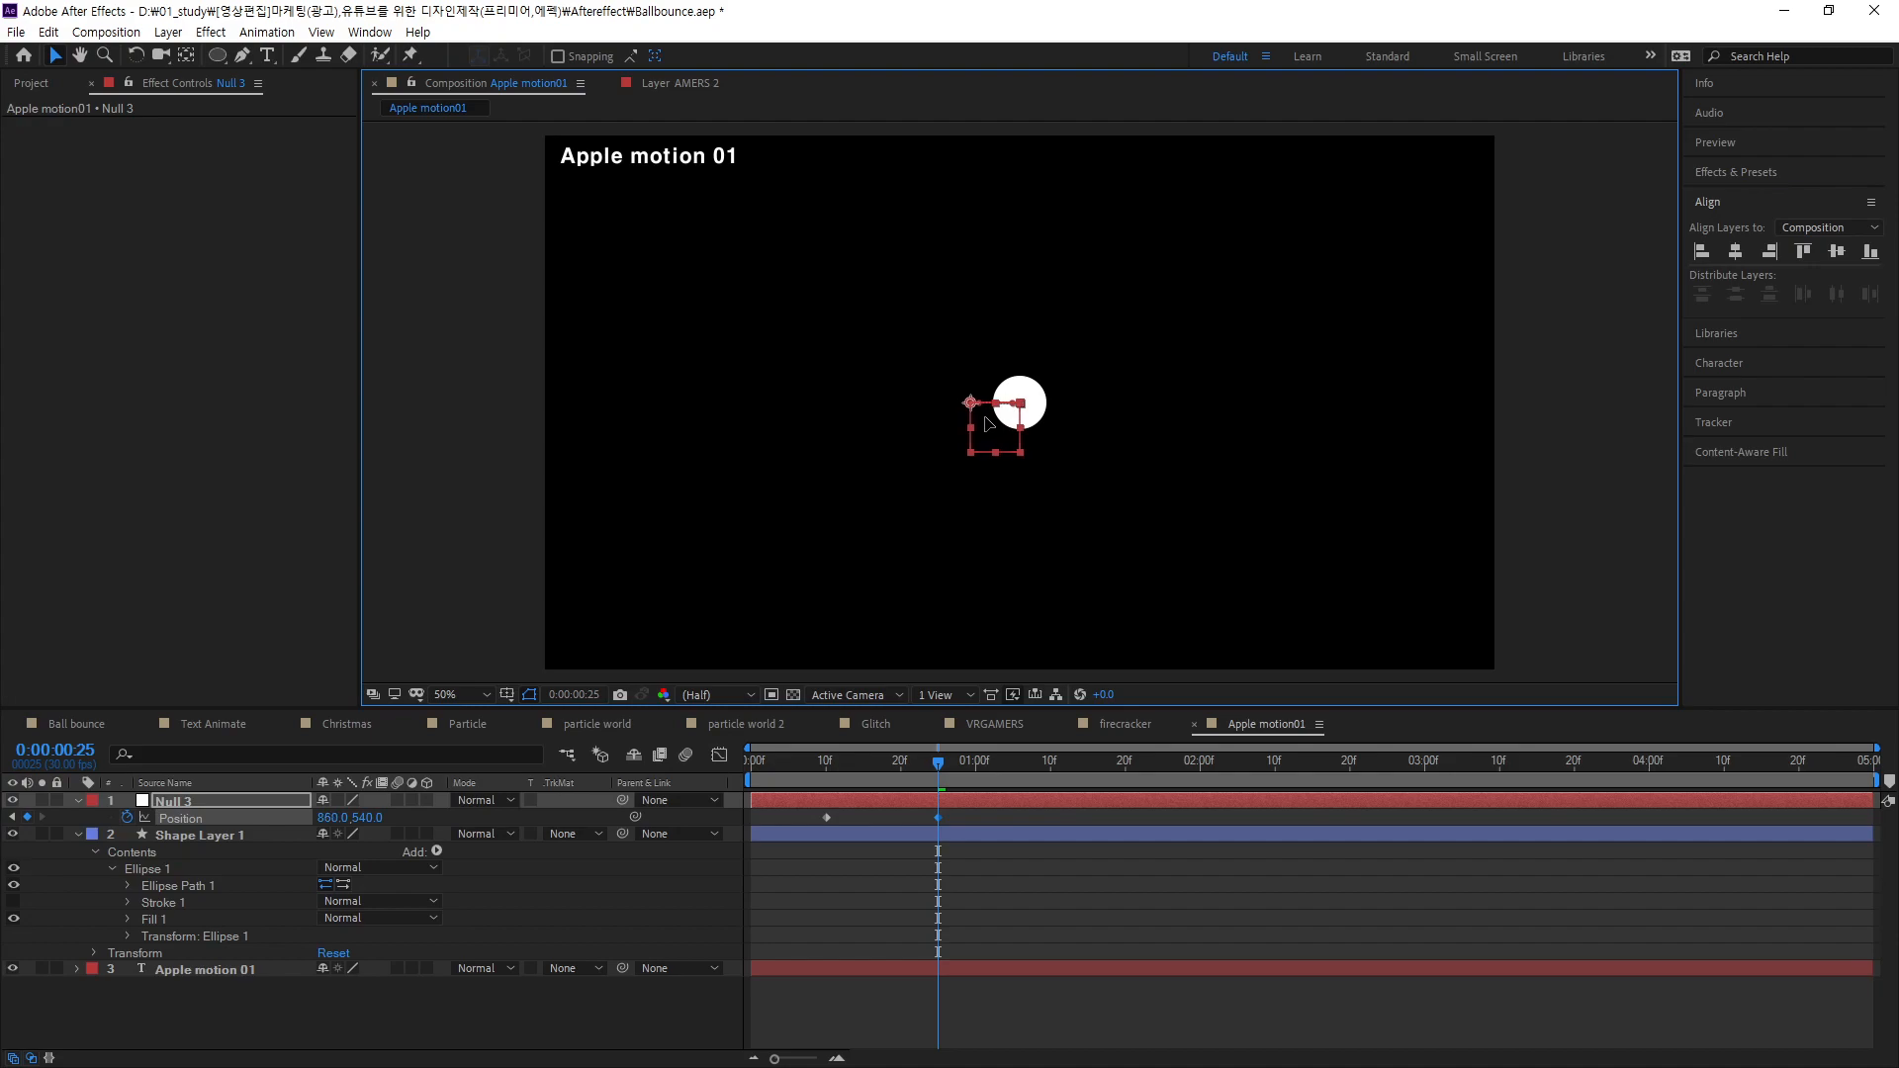
{"action": "left_click_drag", "start_coordinate": [985, 417], "coordinate": [982, 415]}
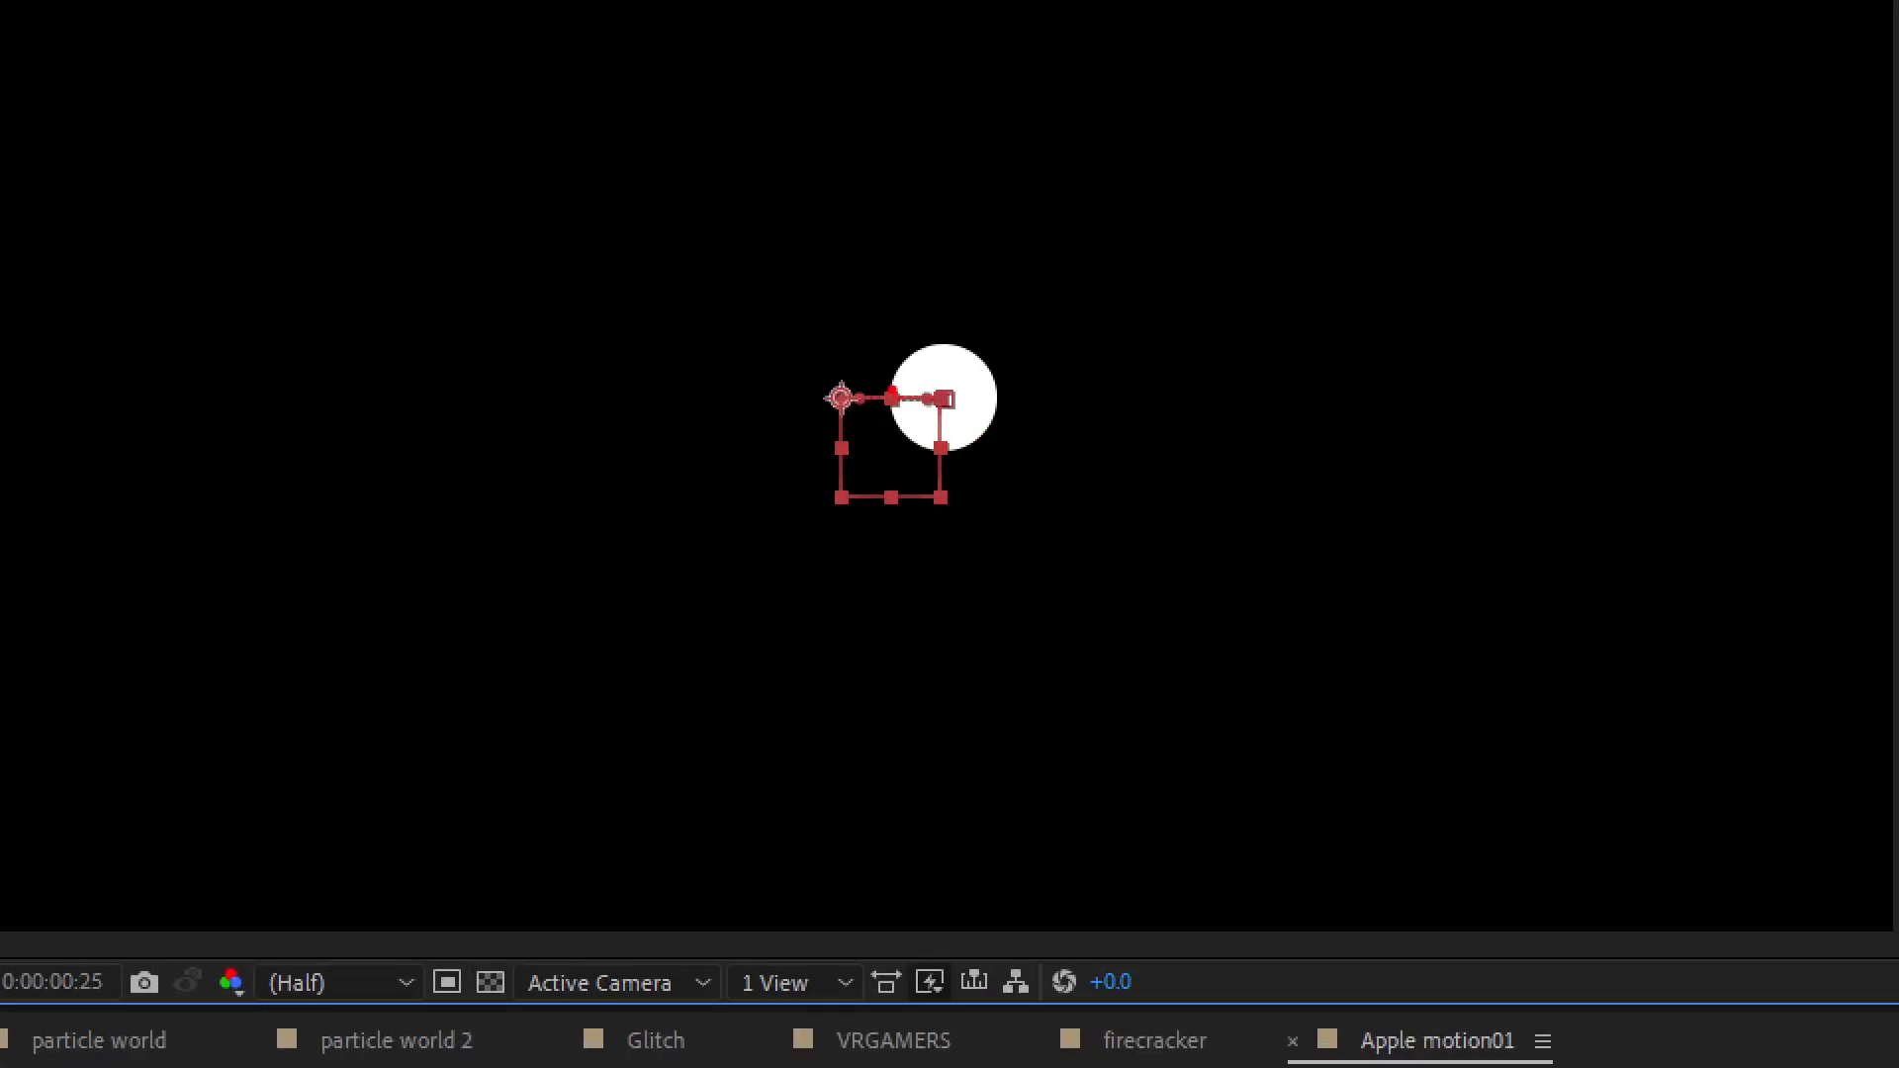
{"action": "left_click_drag", "start_coordinate": [892, 392], "coordinate": [888, 93]}
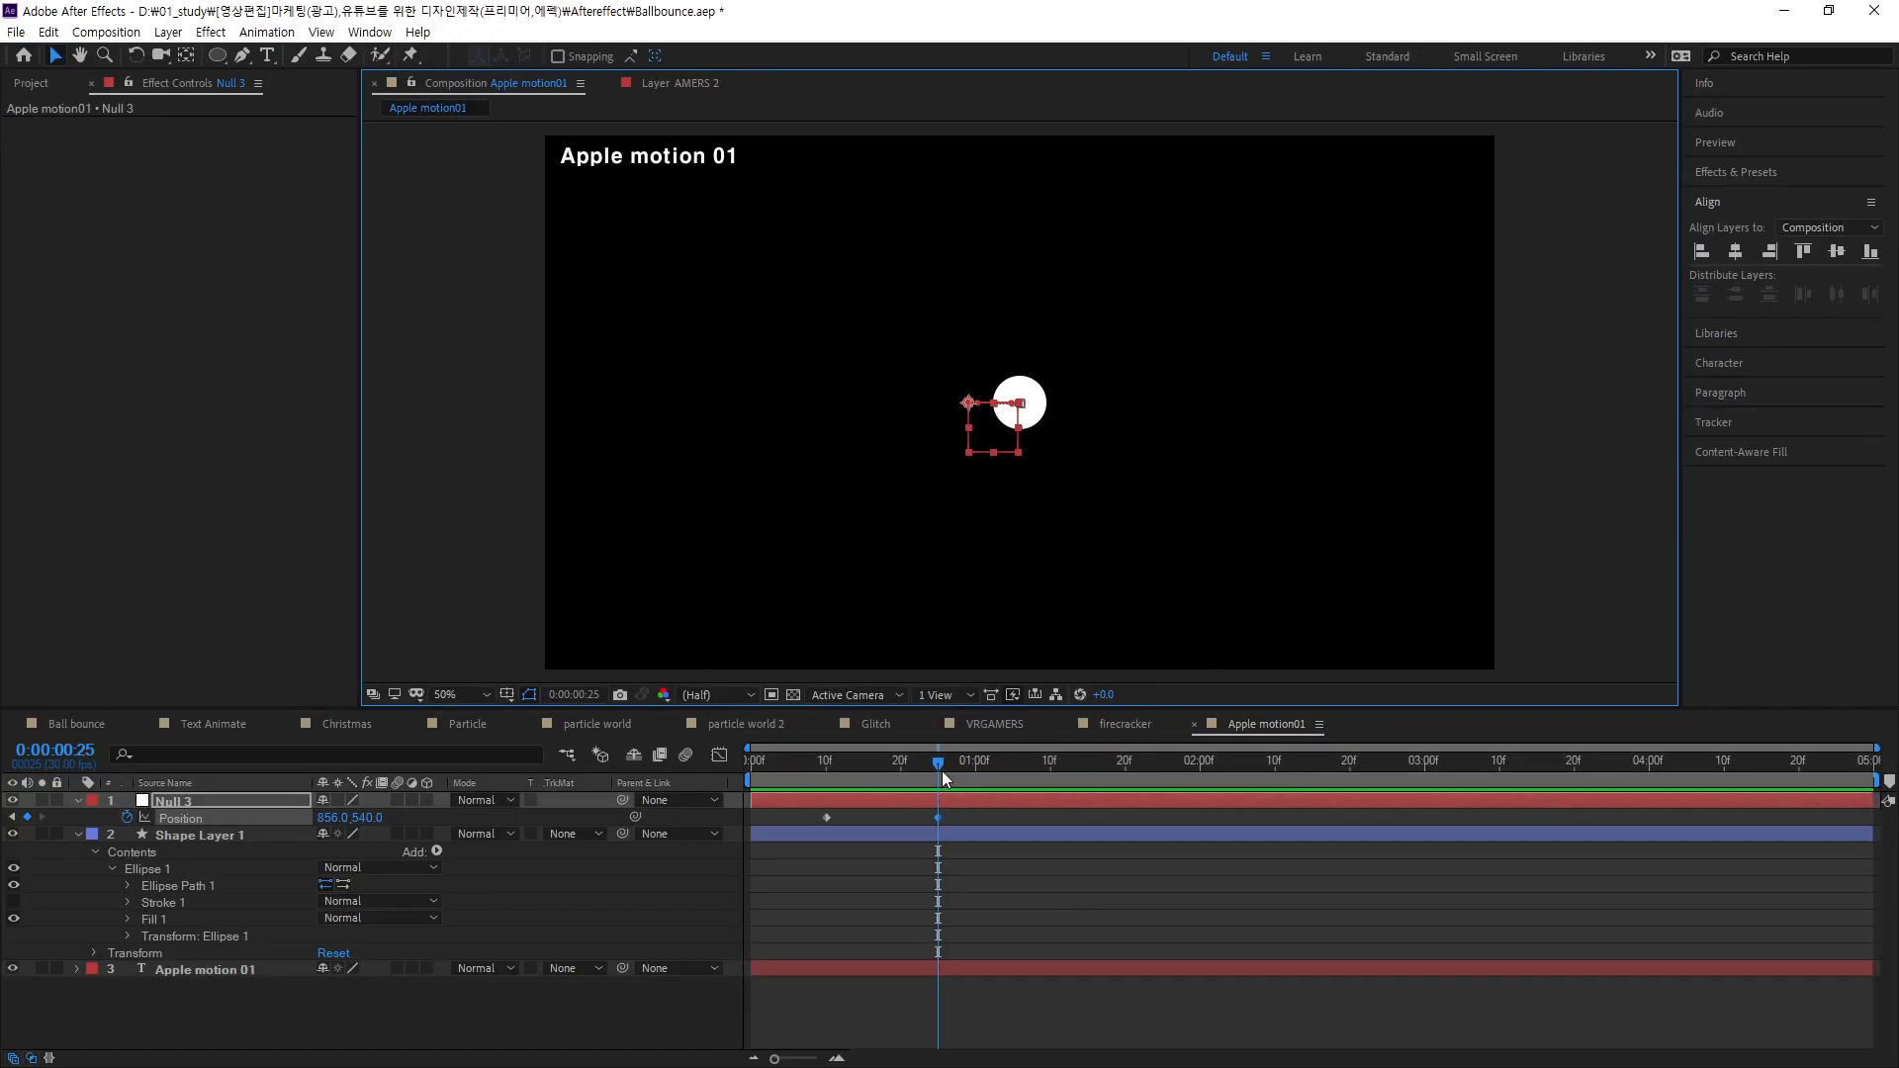
- Return the playhead to 0:00:00:10 and show the null object's Position animation in the Graph Editor
{"action": "left_click_drag", "start_coordinate": [936, 767], "coordinate": [863, 940]}
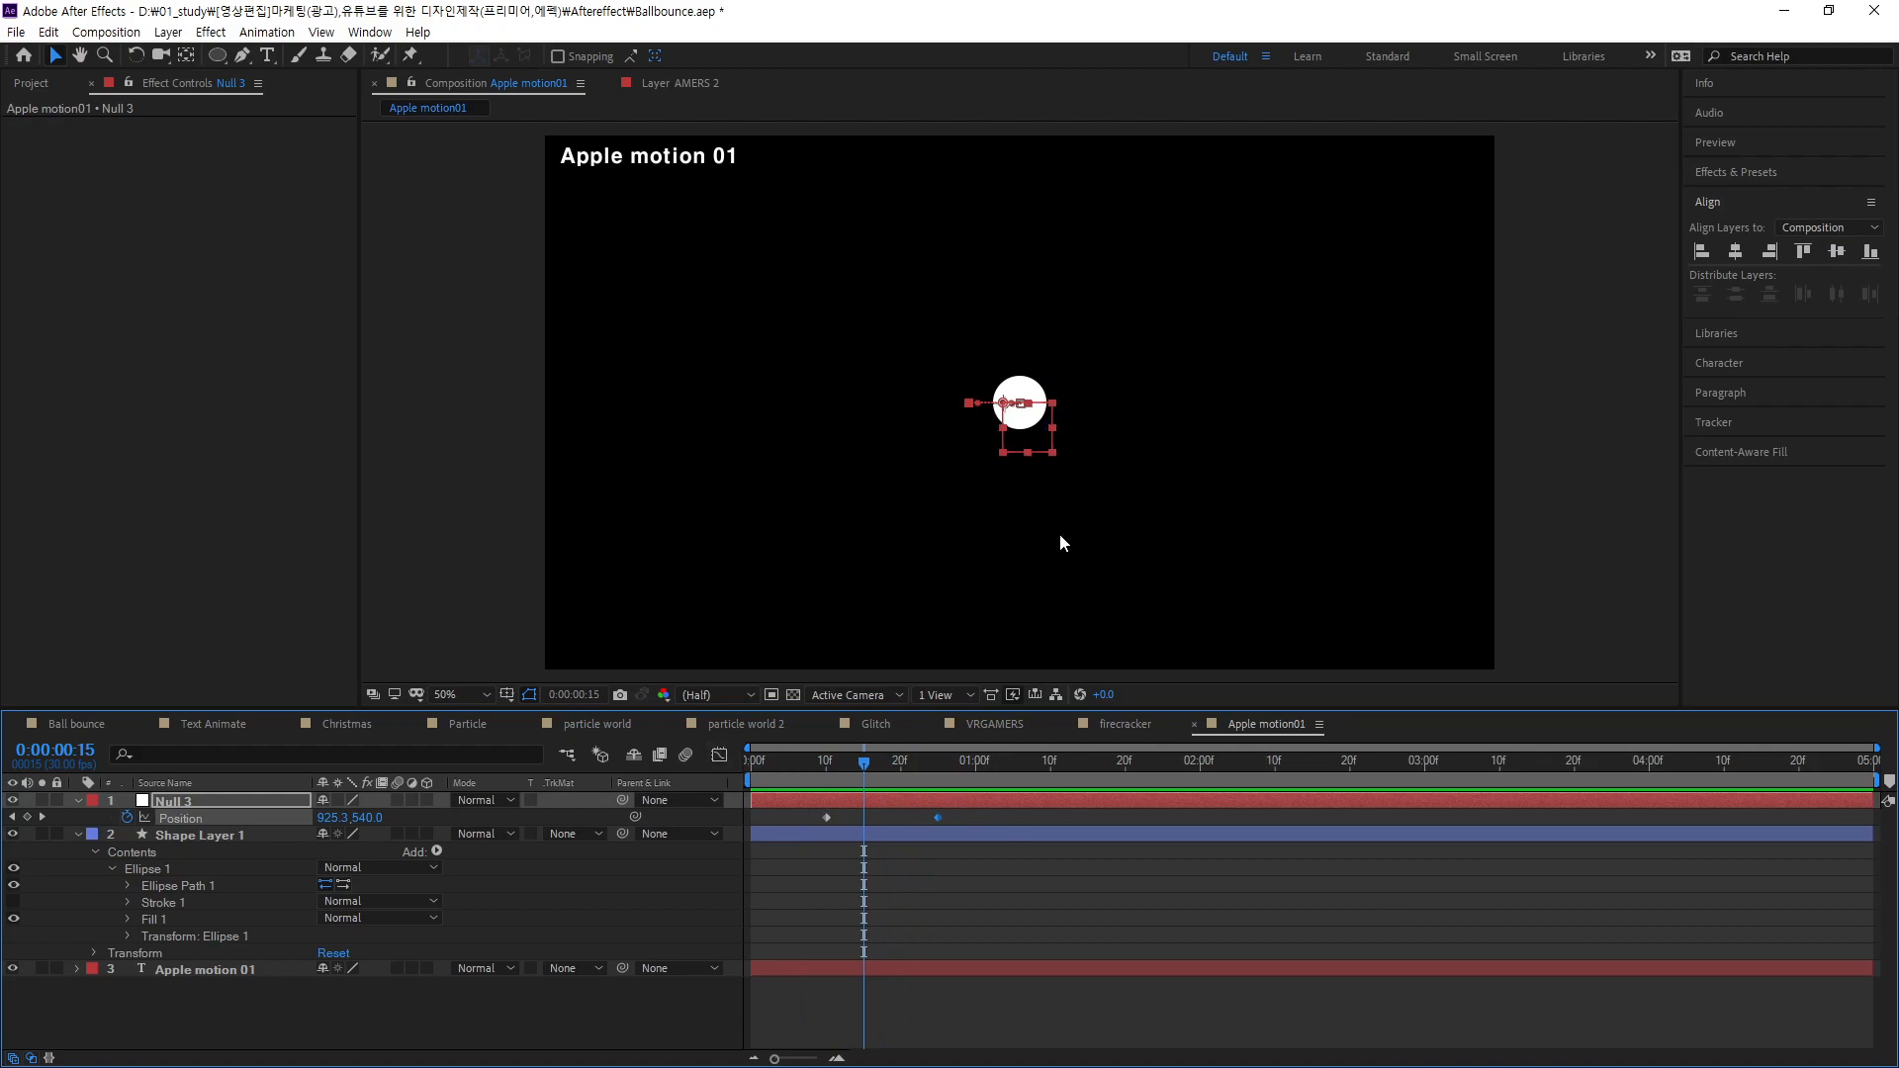
{"action": "left_click_drag", "start_coordinate": [860, 763], "coordinate": [821, 799]}
{"action": "left_click", "coordinate": [720, 754]}
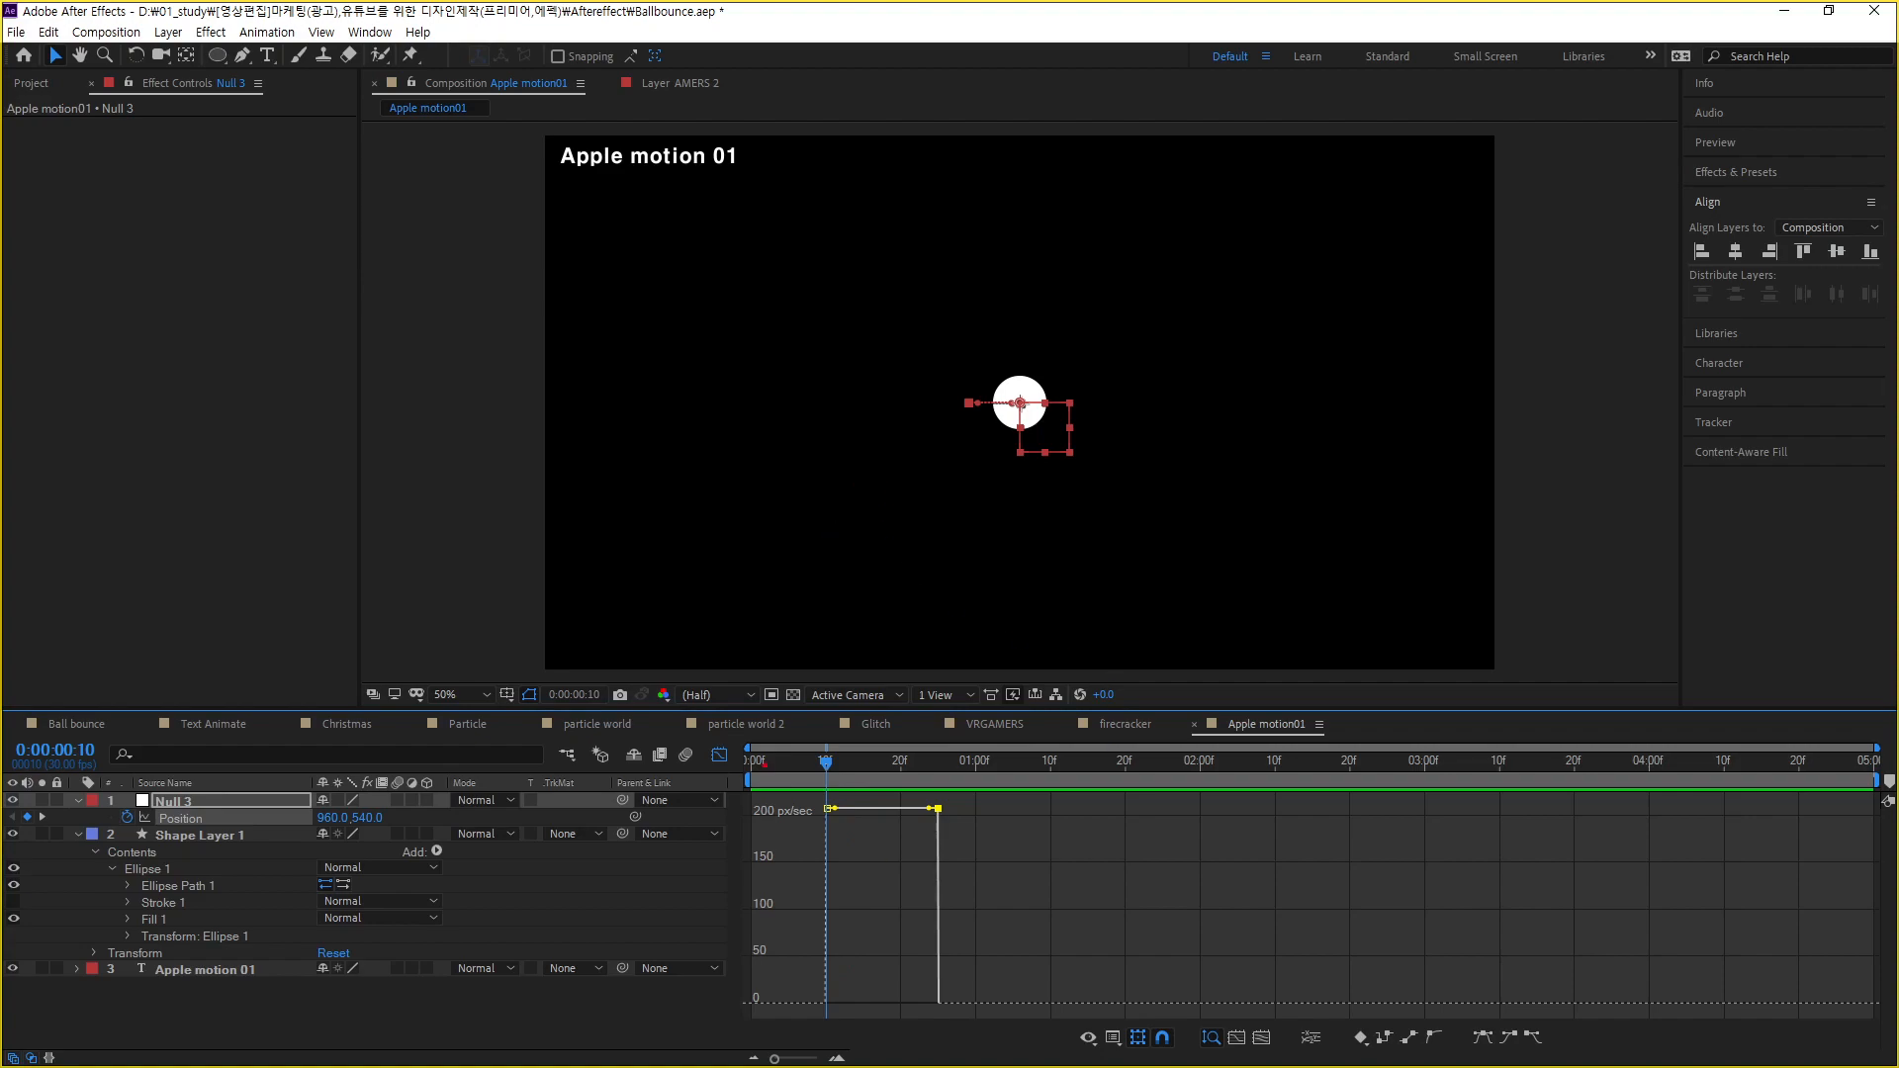
- Switch the Graph Editor to the value graph and separate the null object's Position into X and Y dimensions
{"action": "left_click", "coordinate": [1114, 1038]}
{"action": "left_click", "coordinate": [1209, 829]}
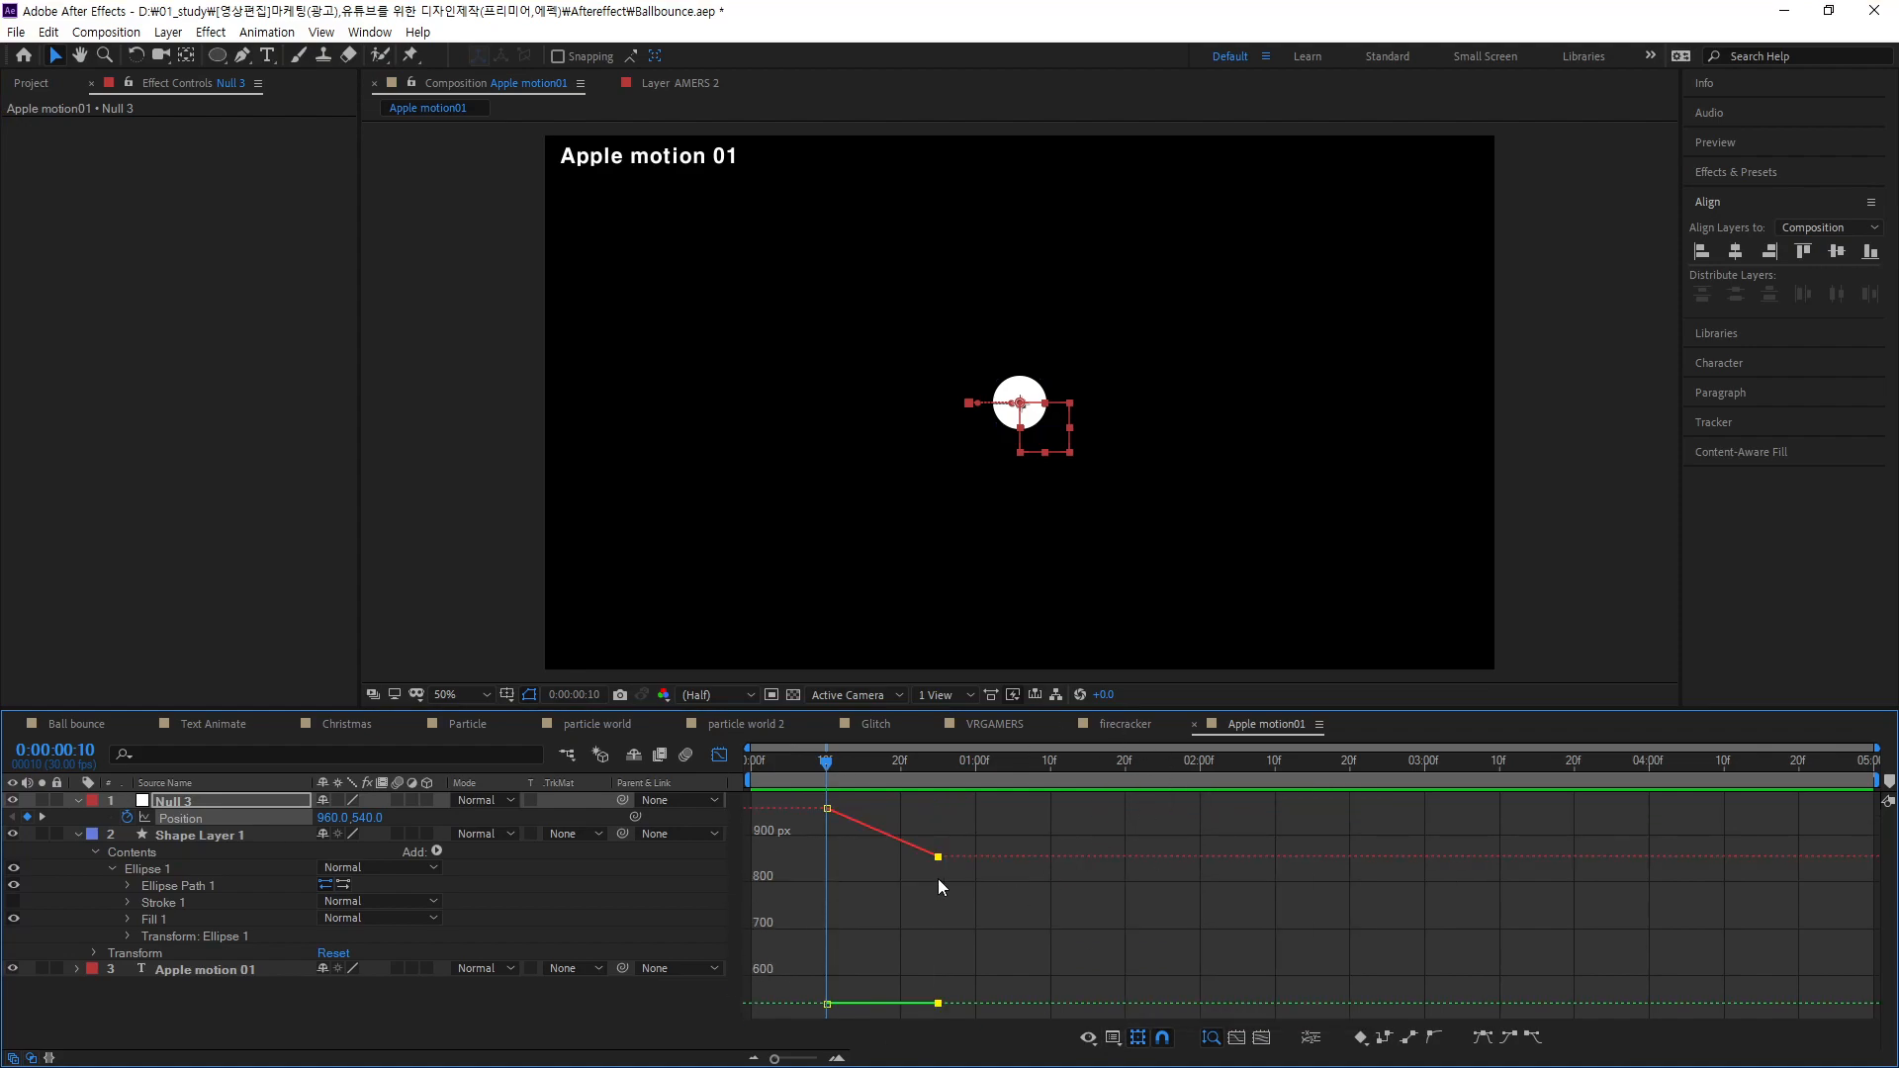
{"action": "mouse_move", "coordinate": [976, 908]}
{"action": "left_mouse_down"}
{"action": "mouse_move", "coordinate": [866, 930]}
{"action": "mouse_move", "coordinate": [781, 840]}
{"action": "mouse_move", "coordinate": [818, 760]}
{"action": "mouse_move", "coordinate": [920, 762]}
{"action": "mouse_move", "coordinate": [1009, 848]}
{"action": "mouse_move", "coordinate": [1011, 908]}
{"action": "mouse_move", "coordinate": [950, 951]}
{"action": "mouse_move", "coordinate": [770, 979]}
{"action": "mouse_move", "coordinate": [813, 1060]}
{"action": "mouse_move", "coordinate": [981, 1054]}
{"action": "mouse_move", "coordinate": [979, 964]}
{"action": "left_mouse_up"}
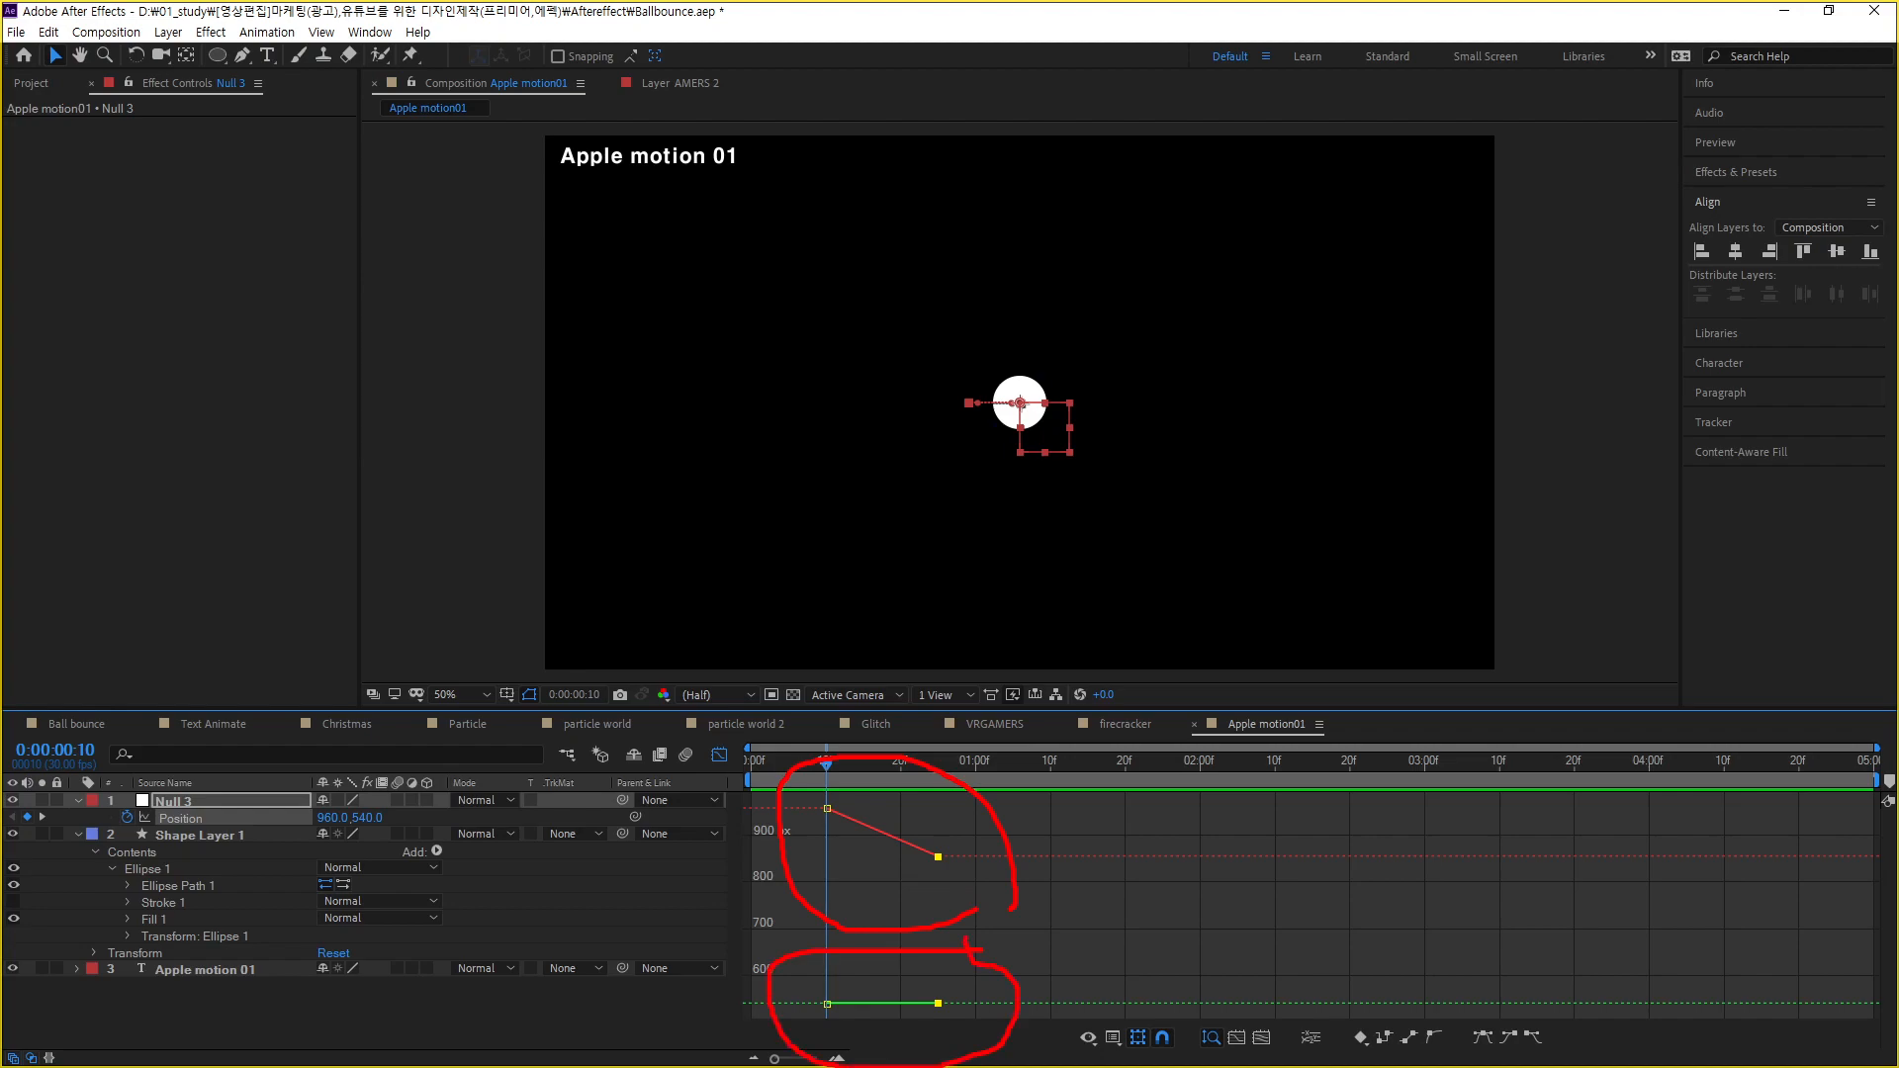
{"action": "key", "text": "Escape"}
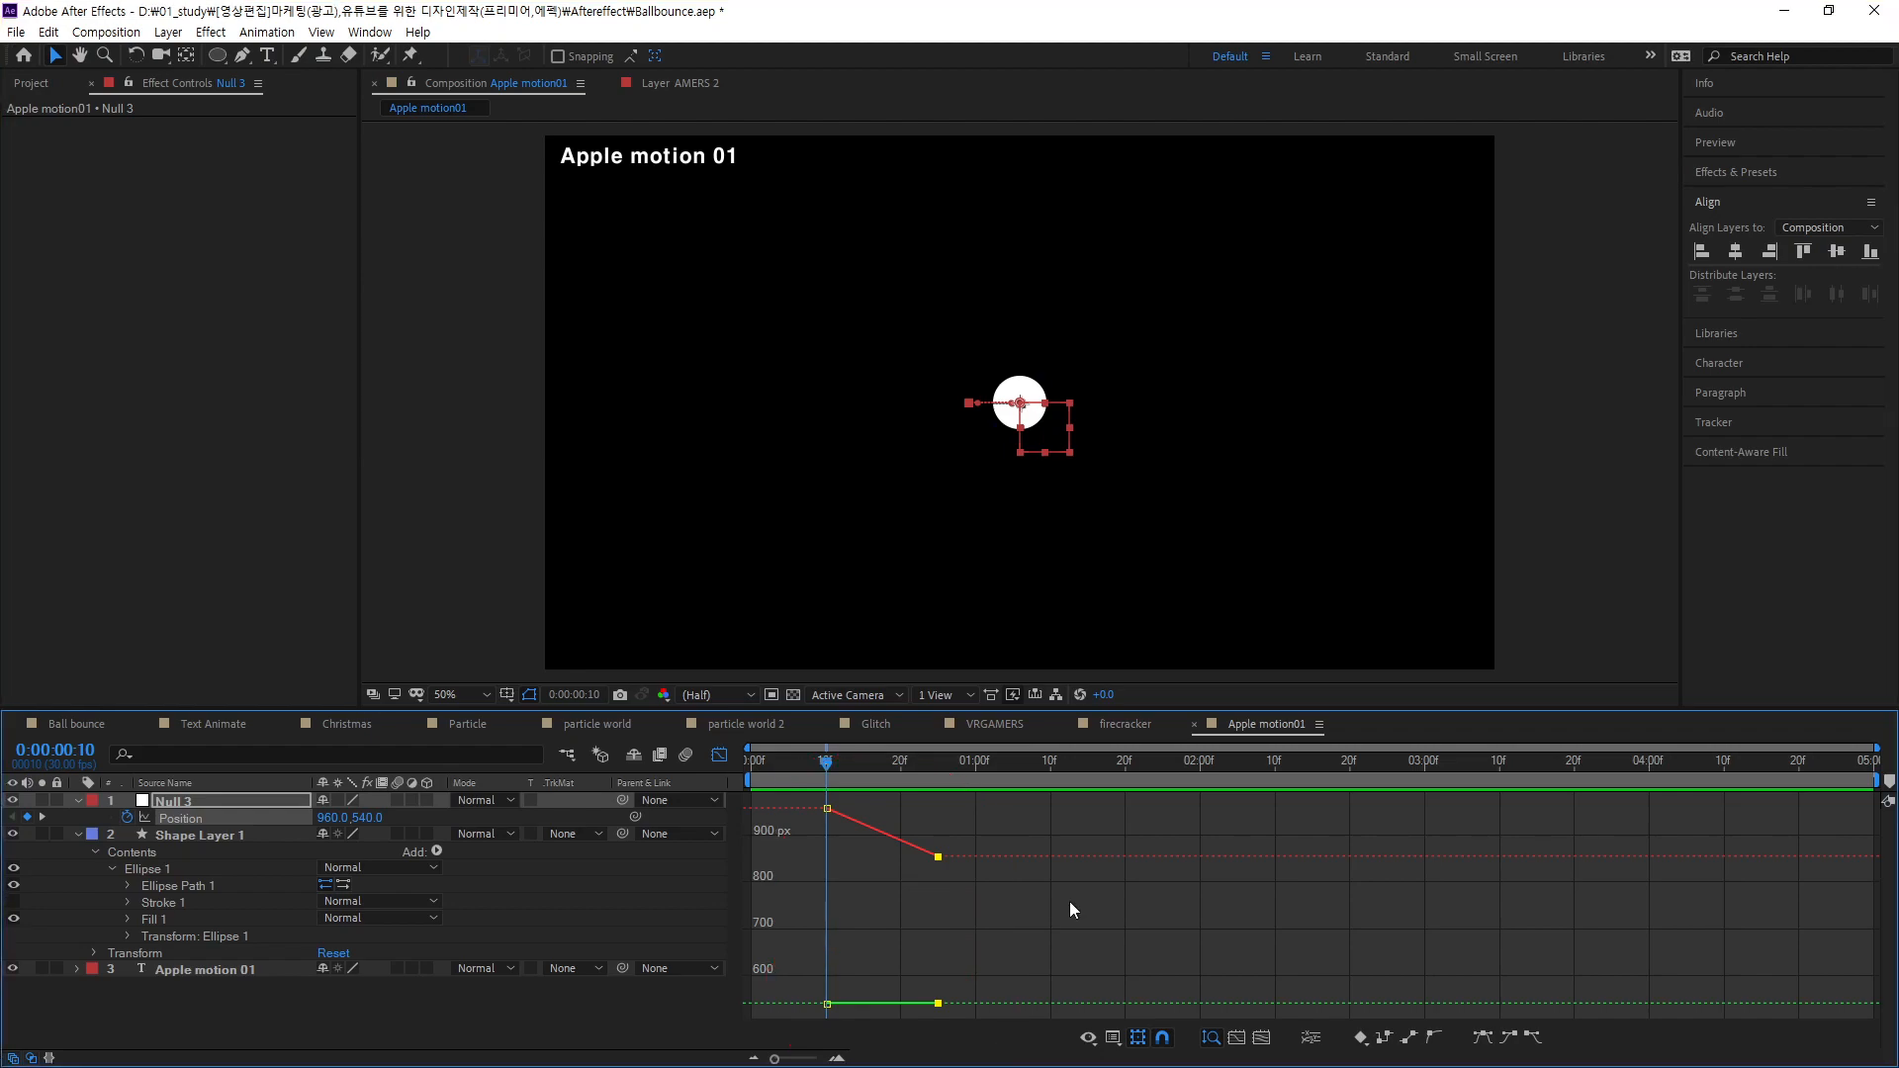
{"action": "left_click", "coordinate": [1314, 1039]}
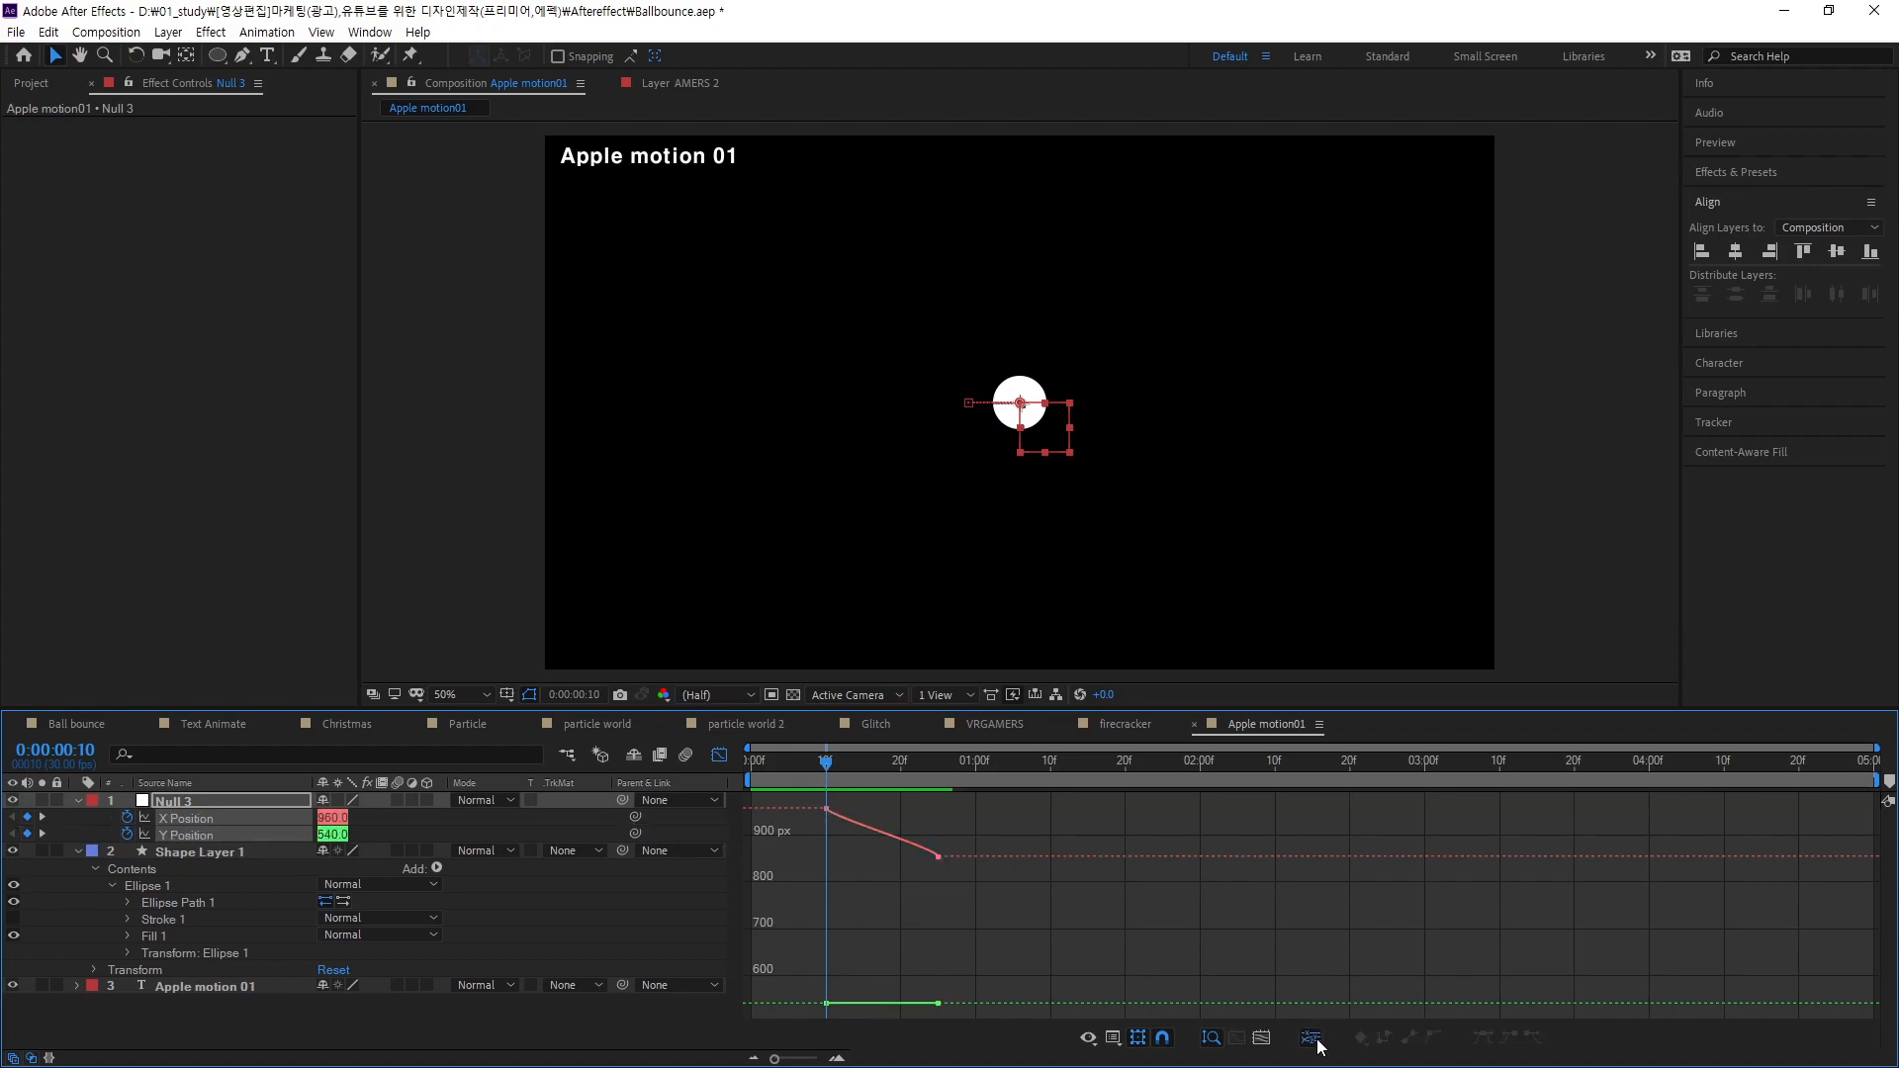
- Apply Easy Ease In and Easy Ease Out to both X Position keyframes of the null object
{"action": "left_click_drag", "start_coordinate": [989, 919], "coordinate": [803, 799]}
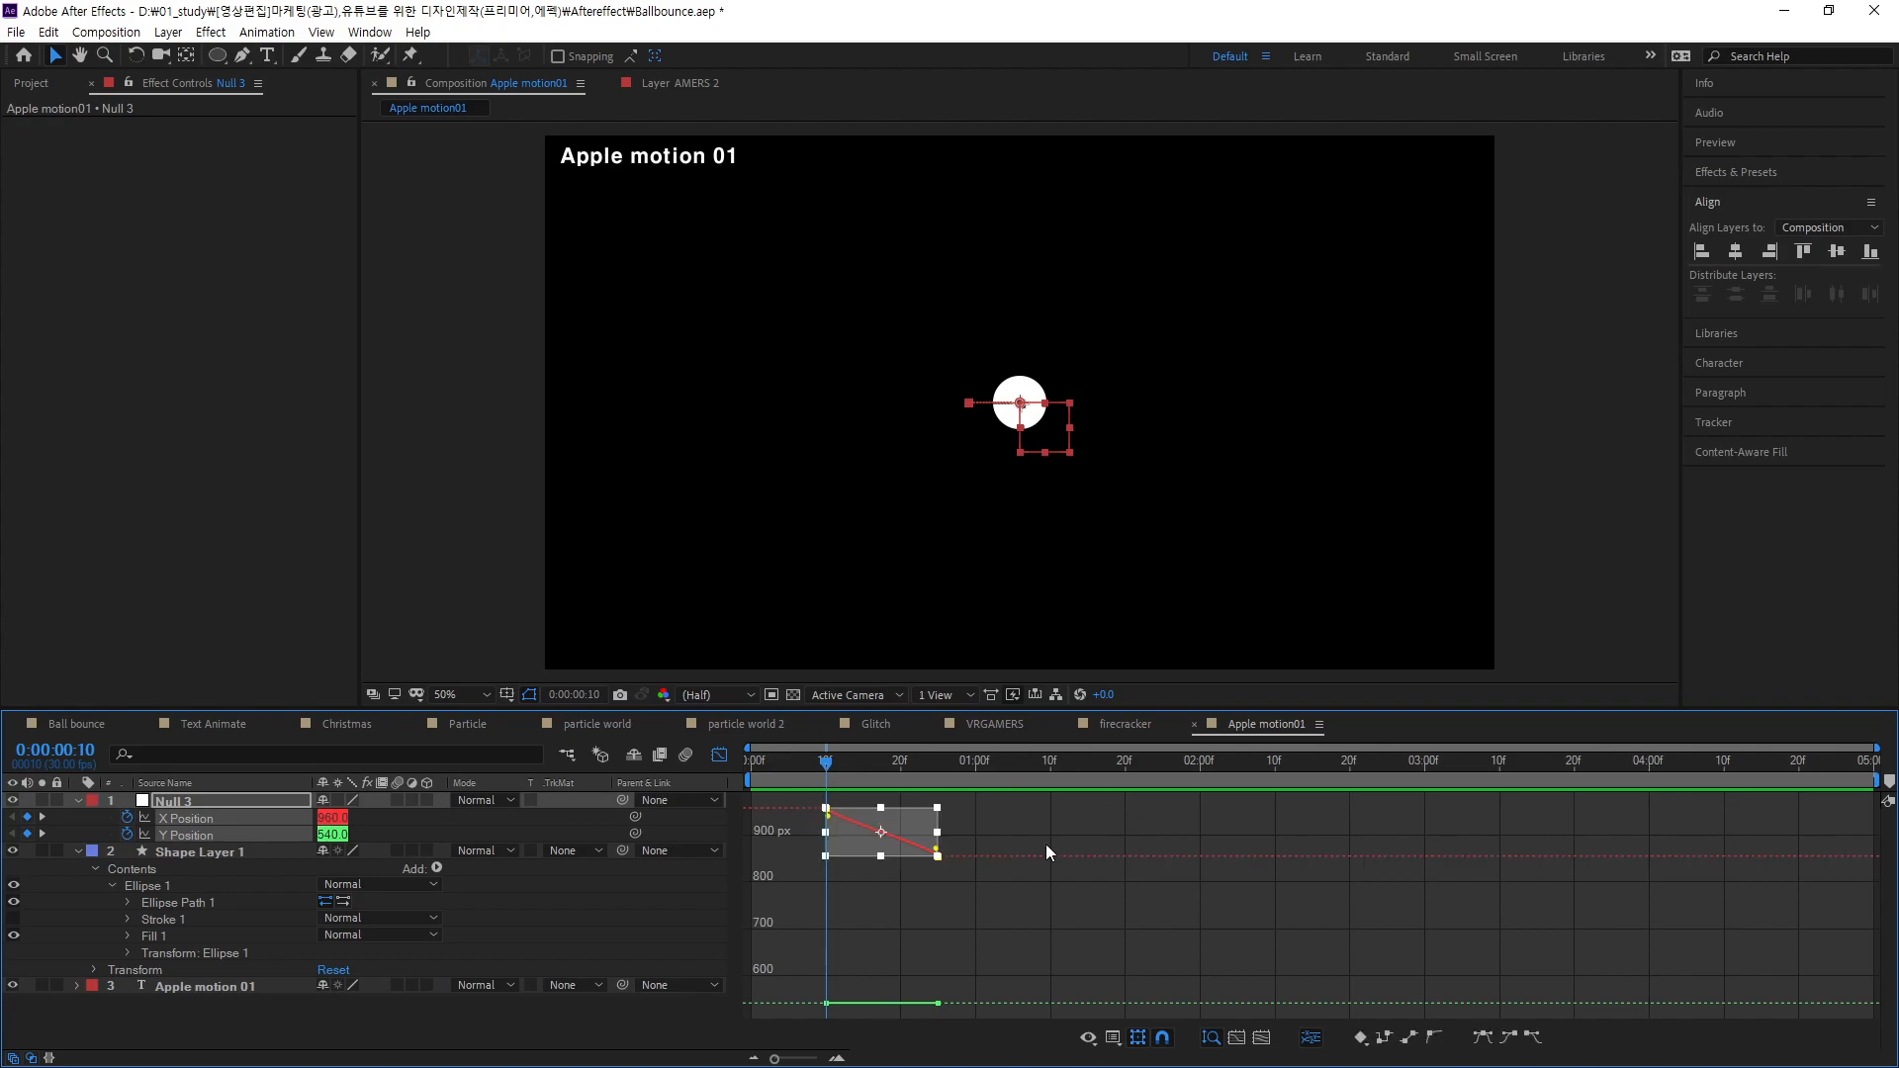
{"action": "left_click", "coordinate": [1507, 1037]}
{"action": "left_click", "coordinate": [1532, 1037]}
{"action": "left_click", "coordinate": [1066, 938]}
{"action": "left_click", "coordinate": [826, 808]}
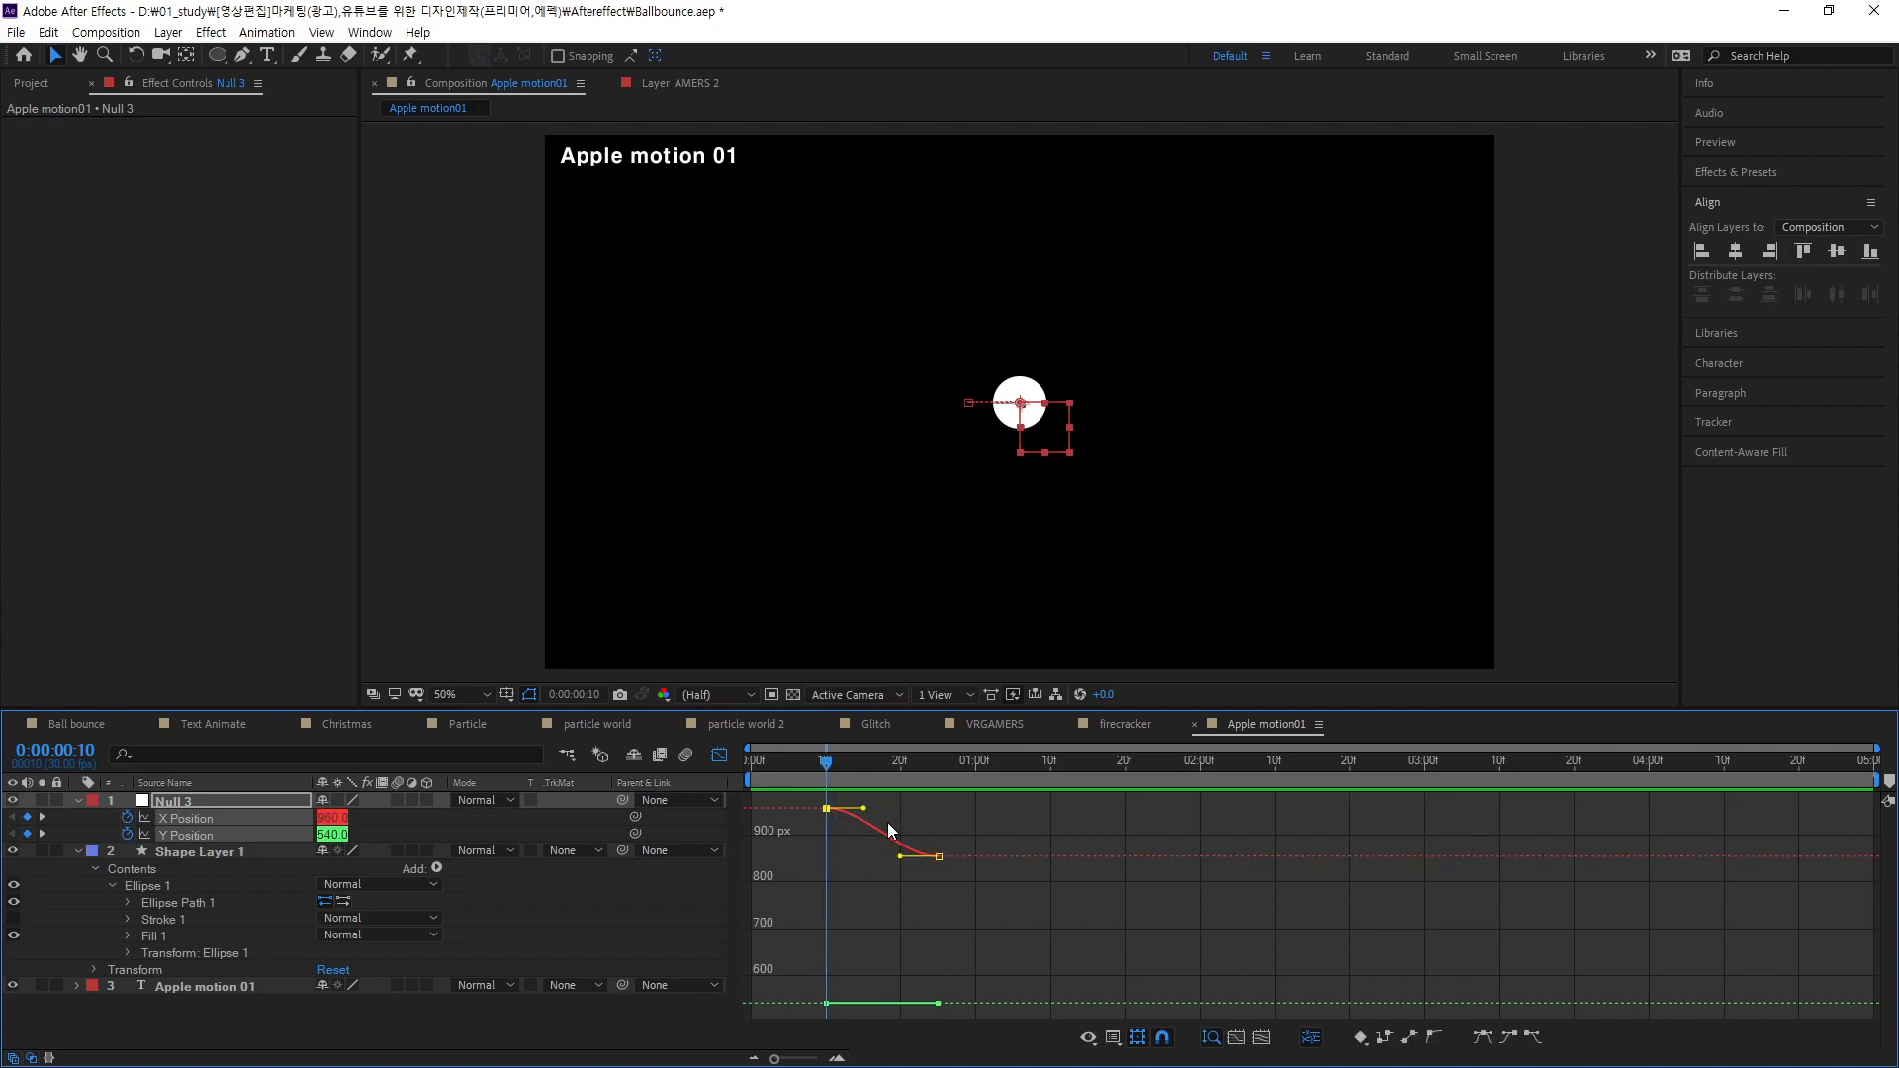
- Show only the X Position curve and pull the first keyframe's outgoing handle steeply down to about 900 px
{"action": "left_click", "coordinate": [457, 902]}
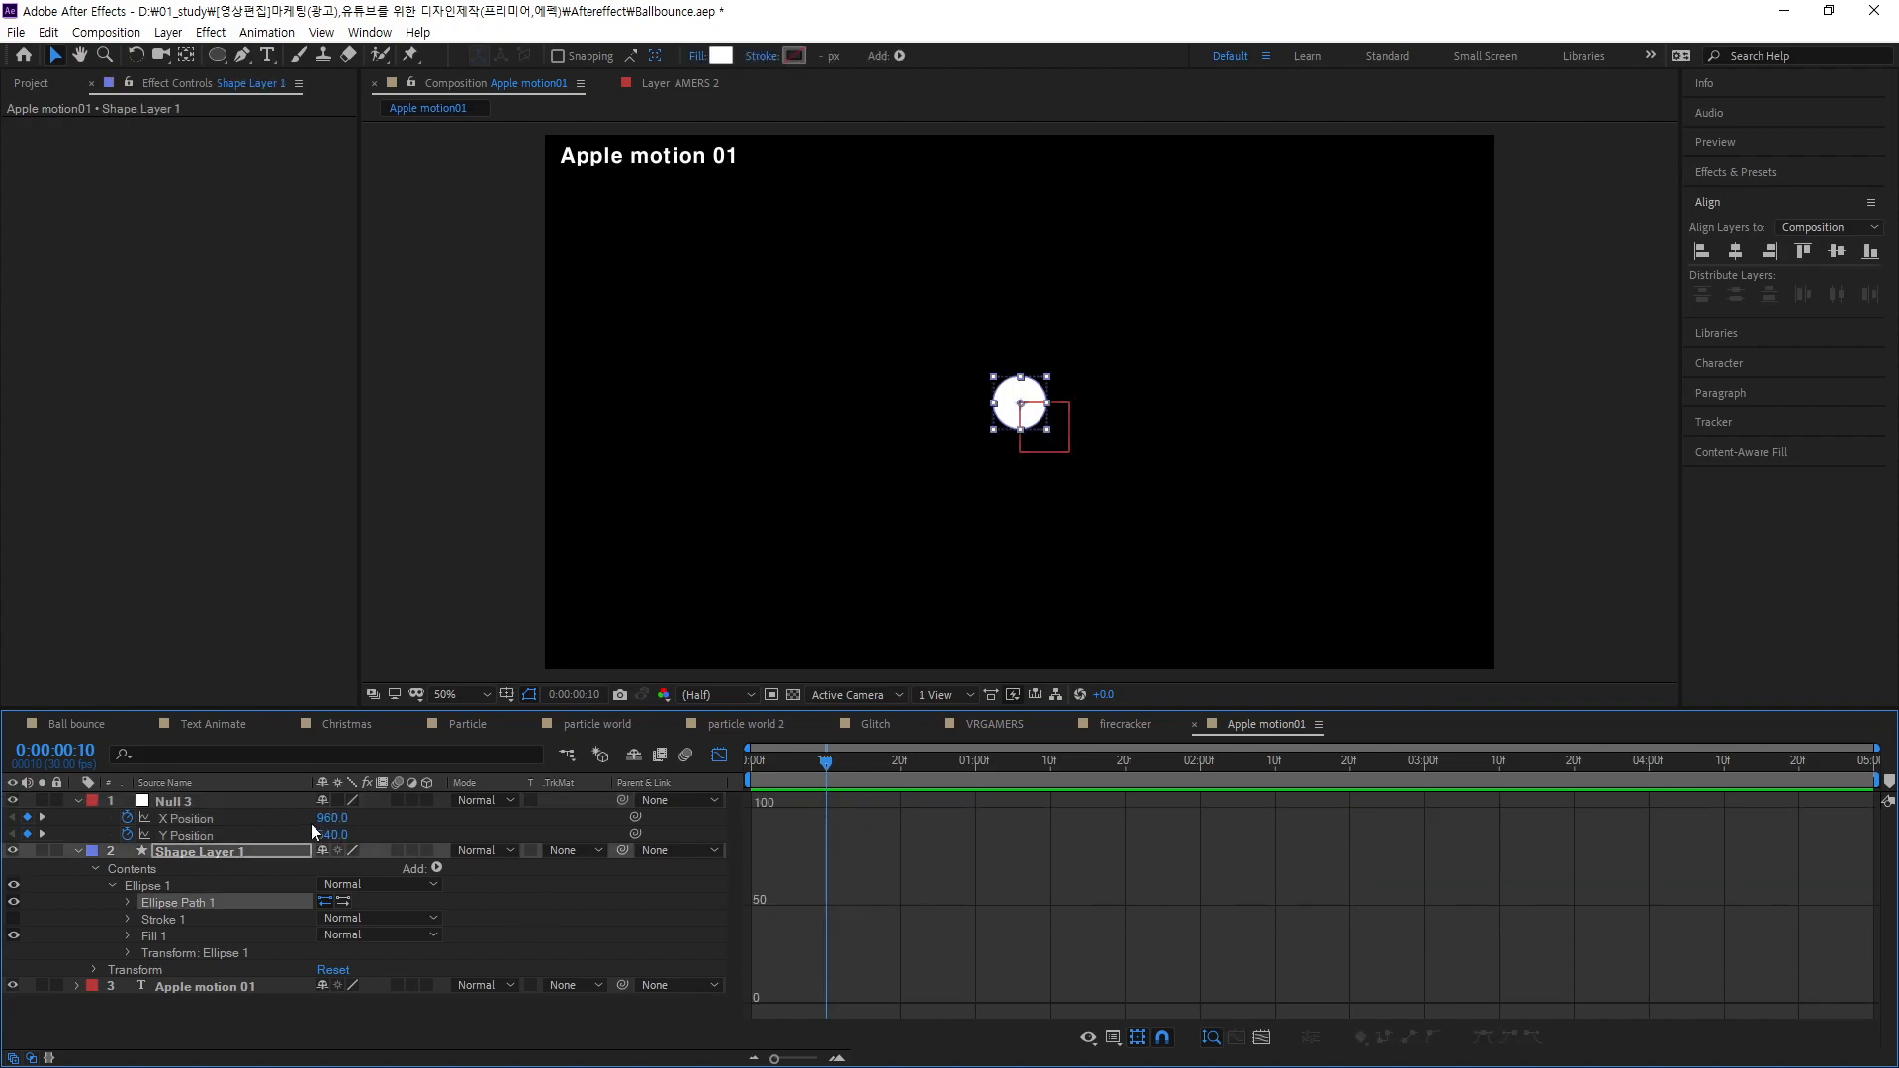
{"action": "left_click", "coordinate": [182, 817]}
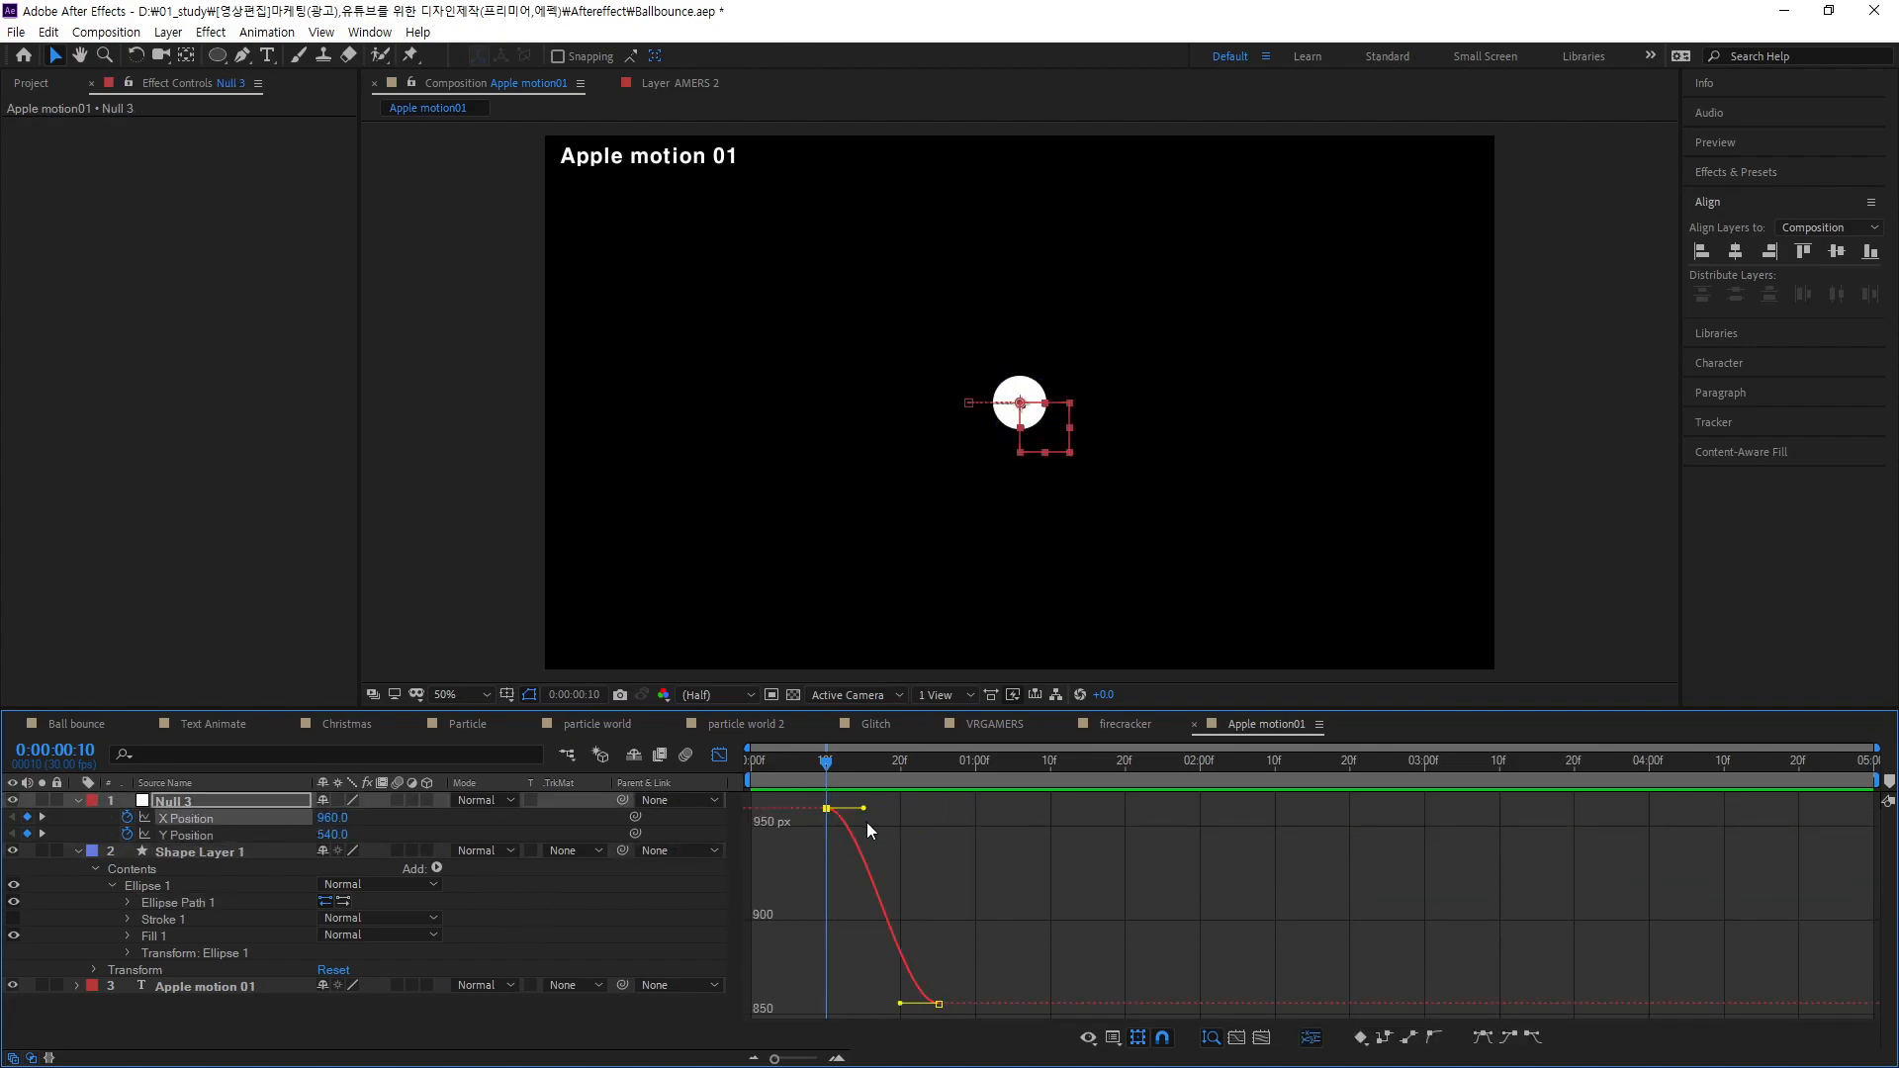
{"action": "left_click_drag", "start_coordinate": [863, 809], "coordinate": [831, 925]}
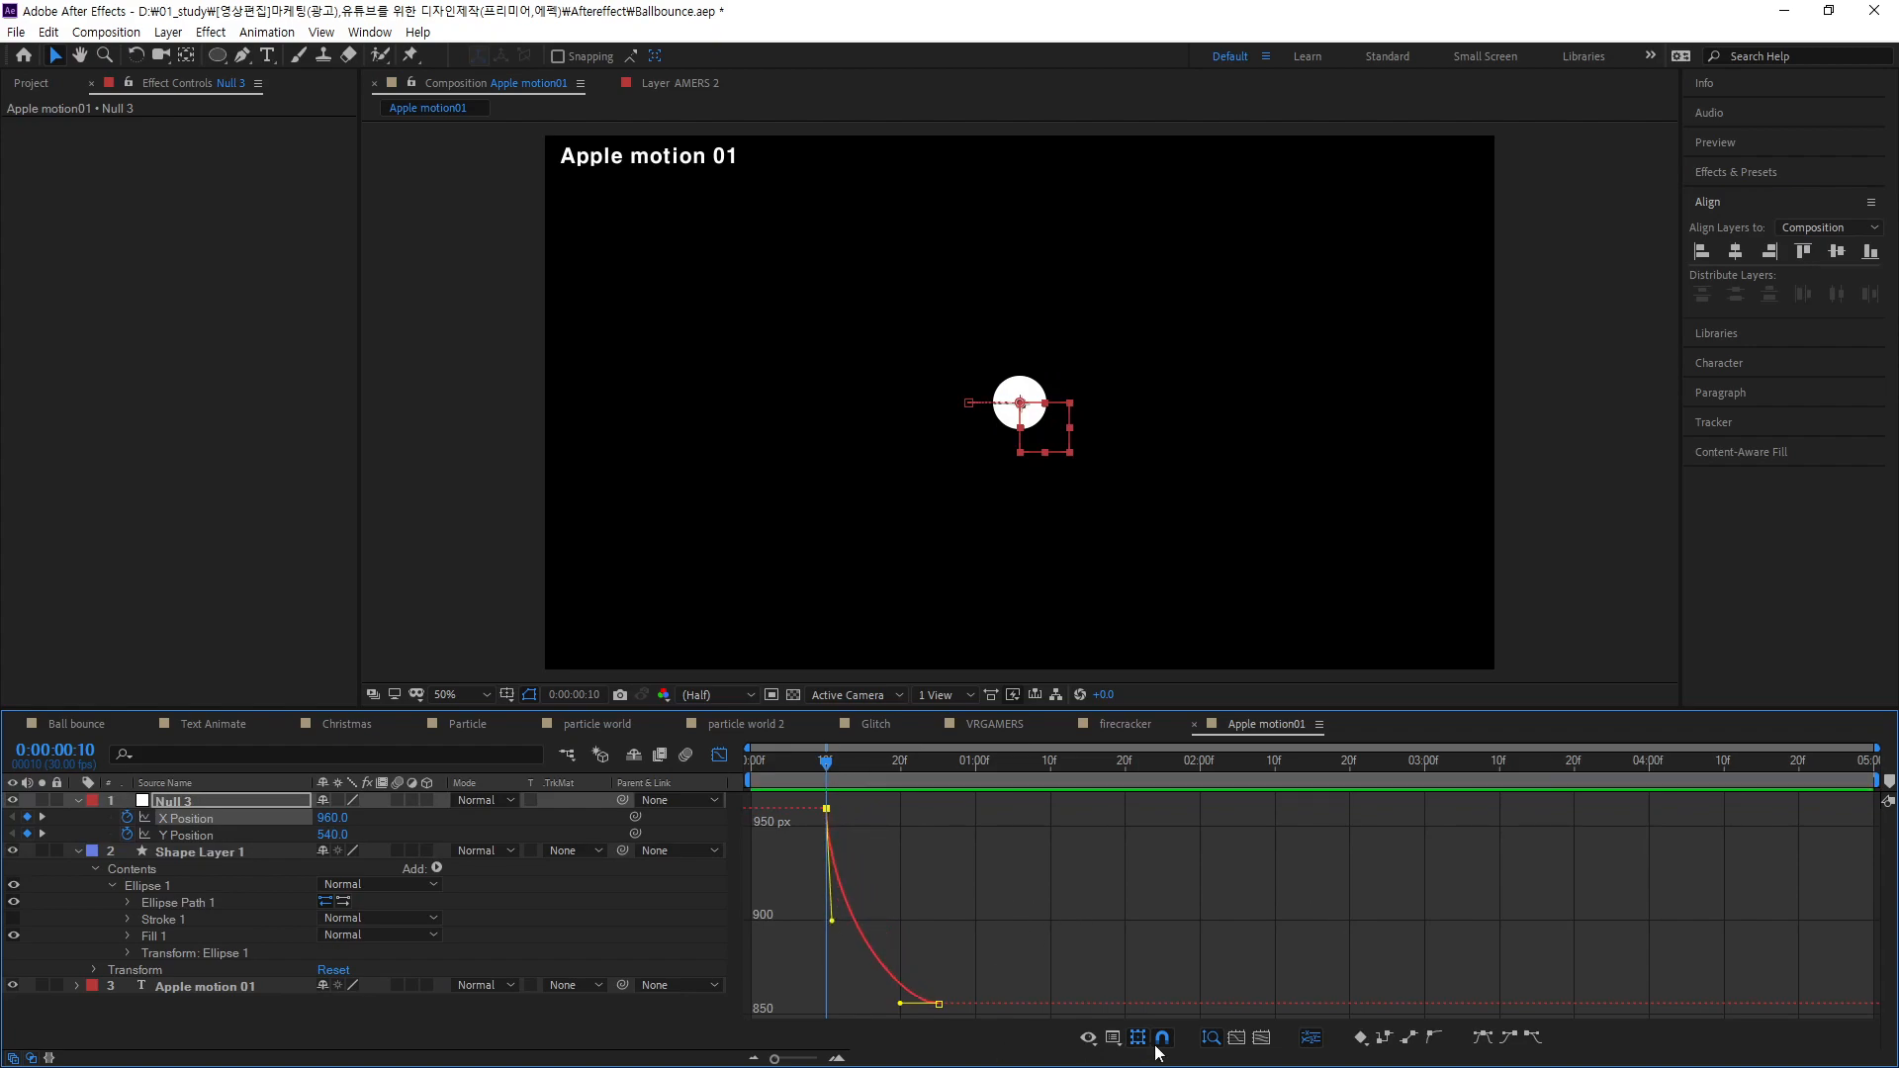
{"action": "left_click", "coordinate": [836, 1058]}
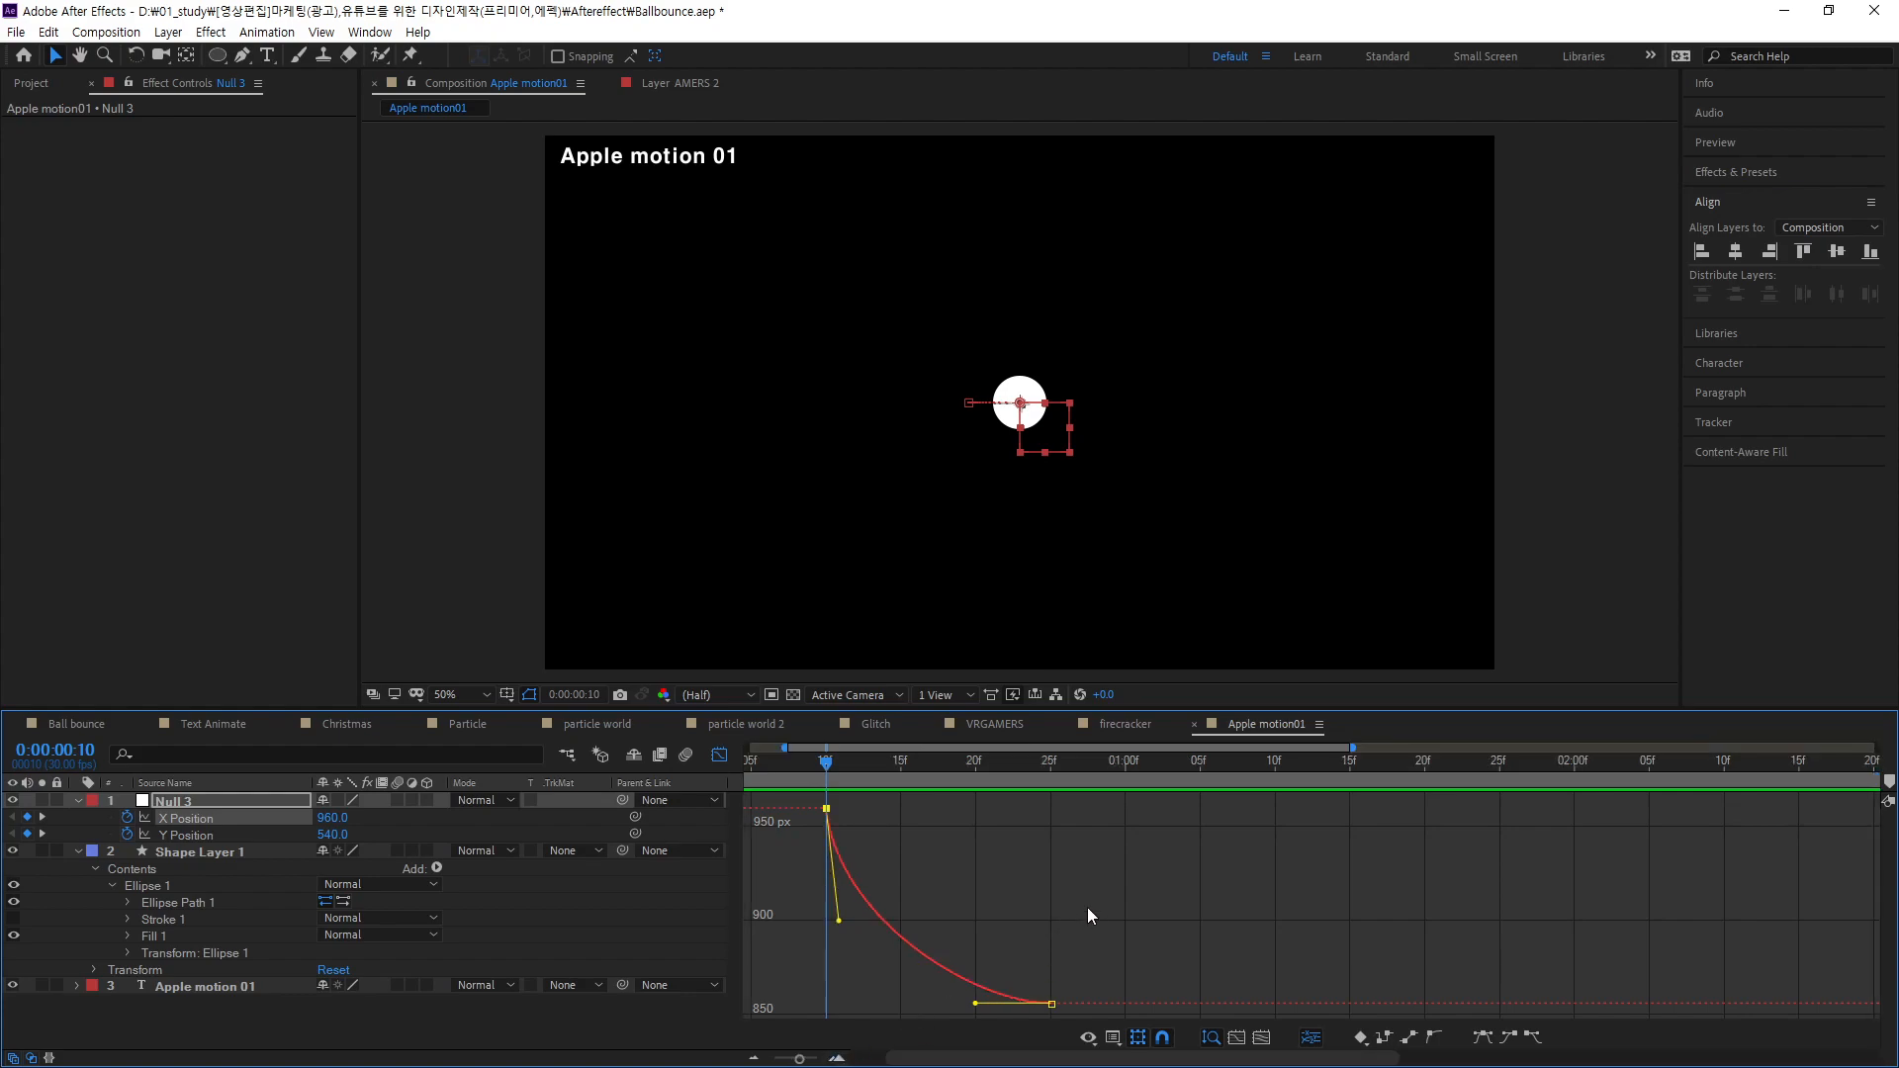
{"action": "left_click", "coordinate": [836, 1059]}
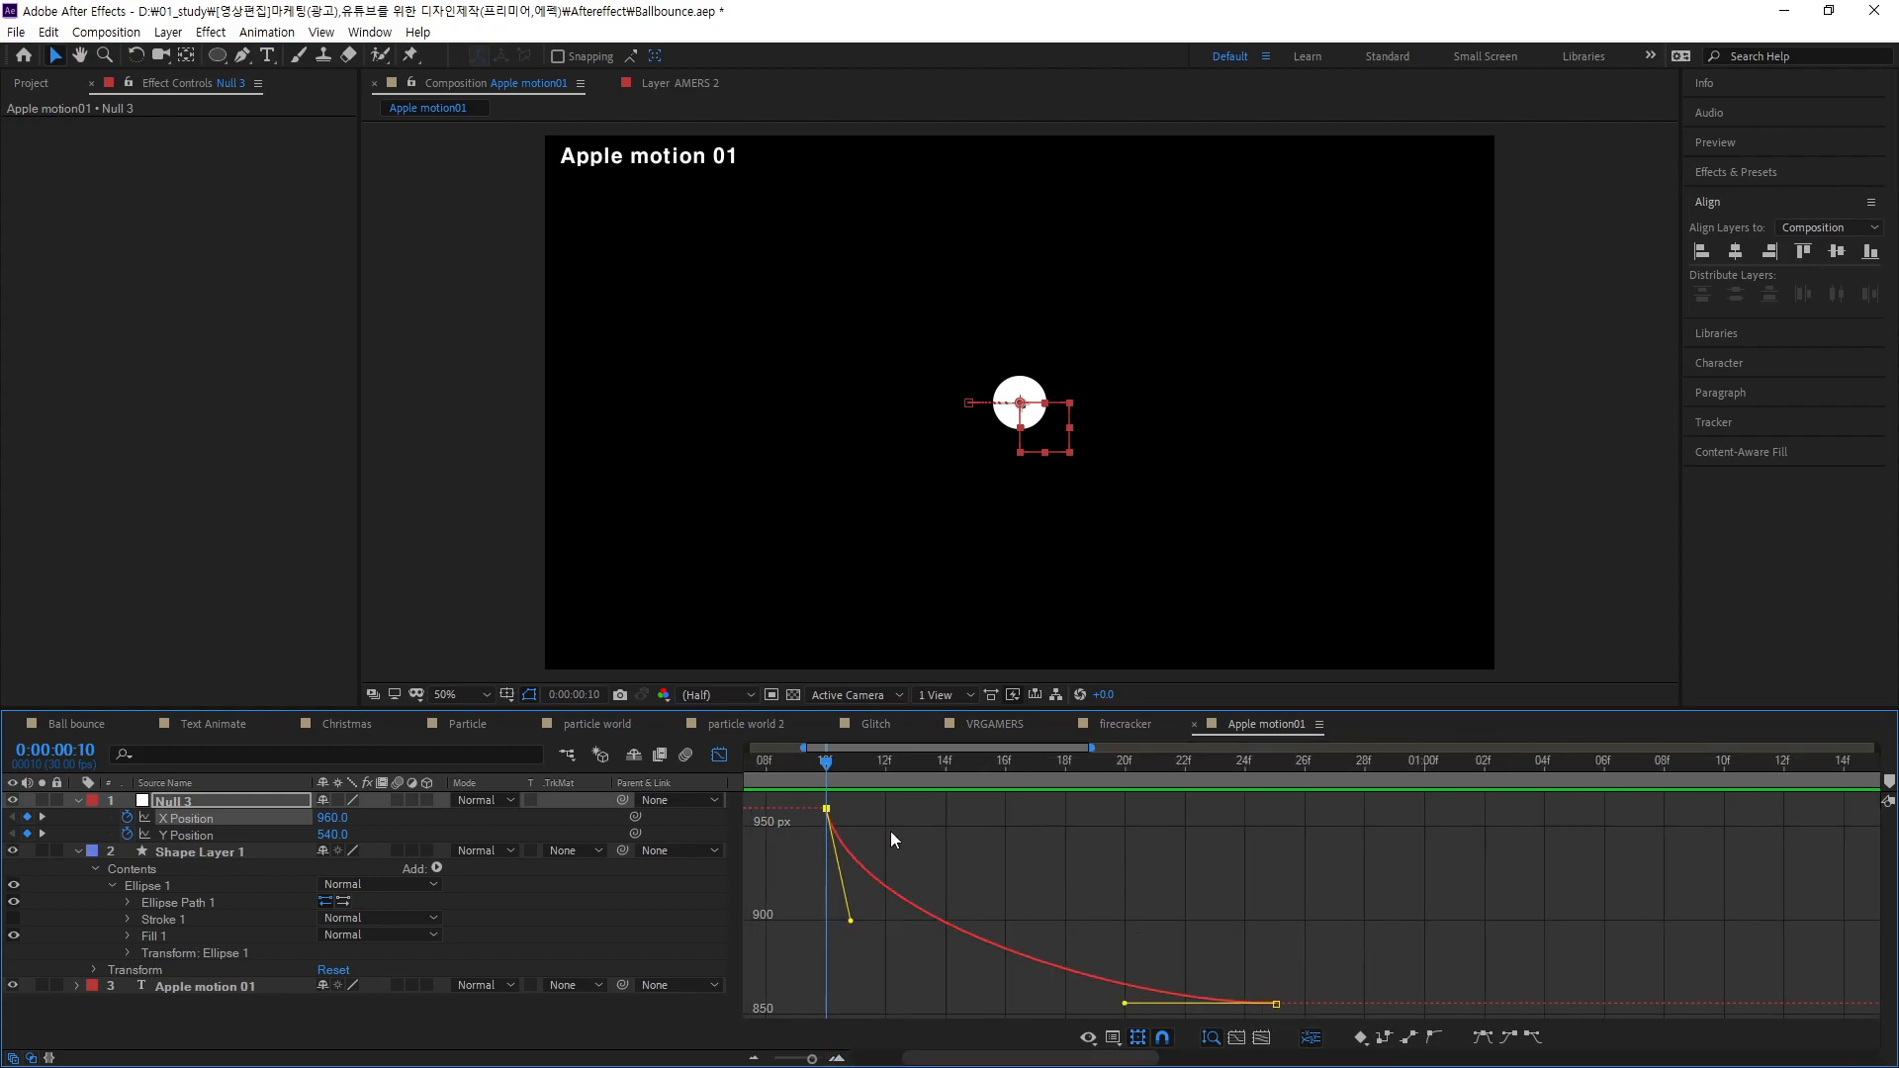
{"action": "mouse_move", "coordinate": [856, 579]}
{"action": "left_mouse_down"}
{"action": "mouse_move", "coordinate": [924, 725]}
{"action": "mouse_move", "coordinate": [1011, 818]}
{"action": "mouse_move", "coordinate": [1150, 856]}
{"action": "left_mouse_up"}
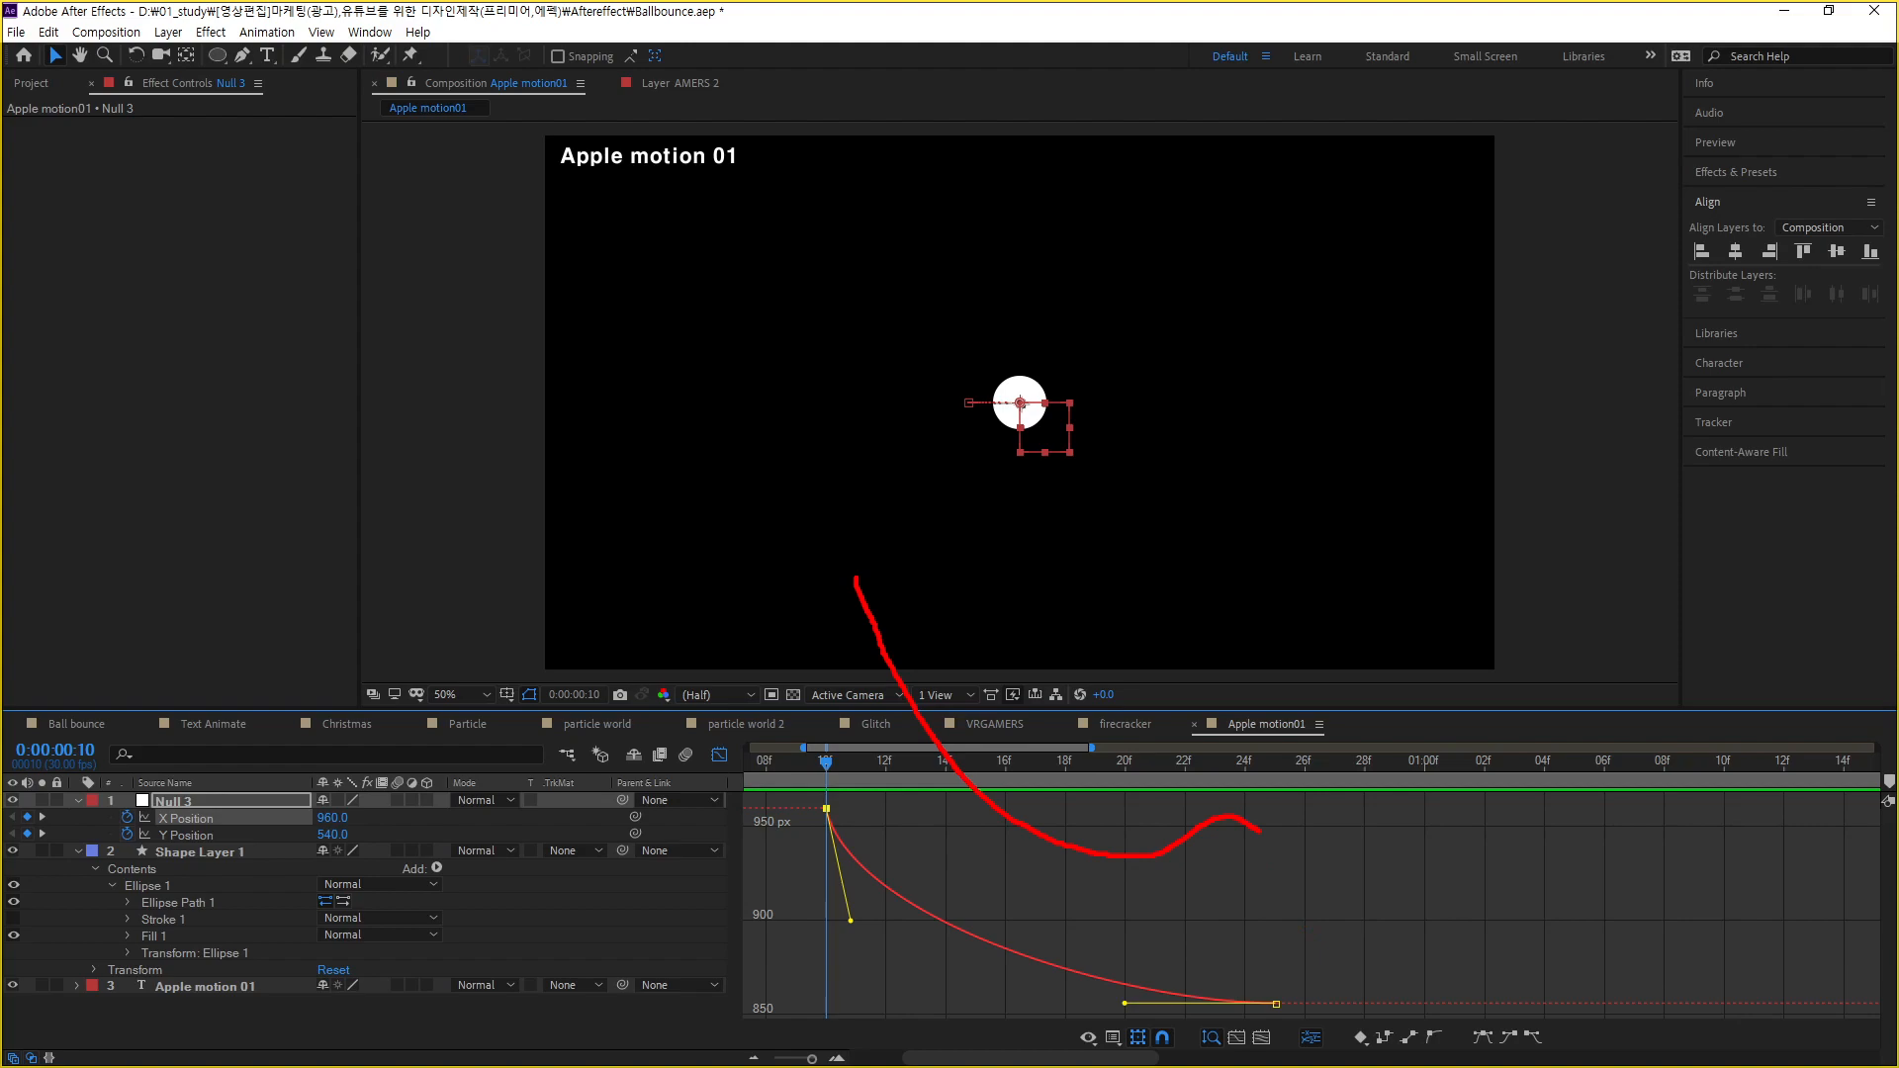
{"action": "key", "text": "Escape"}
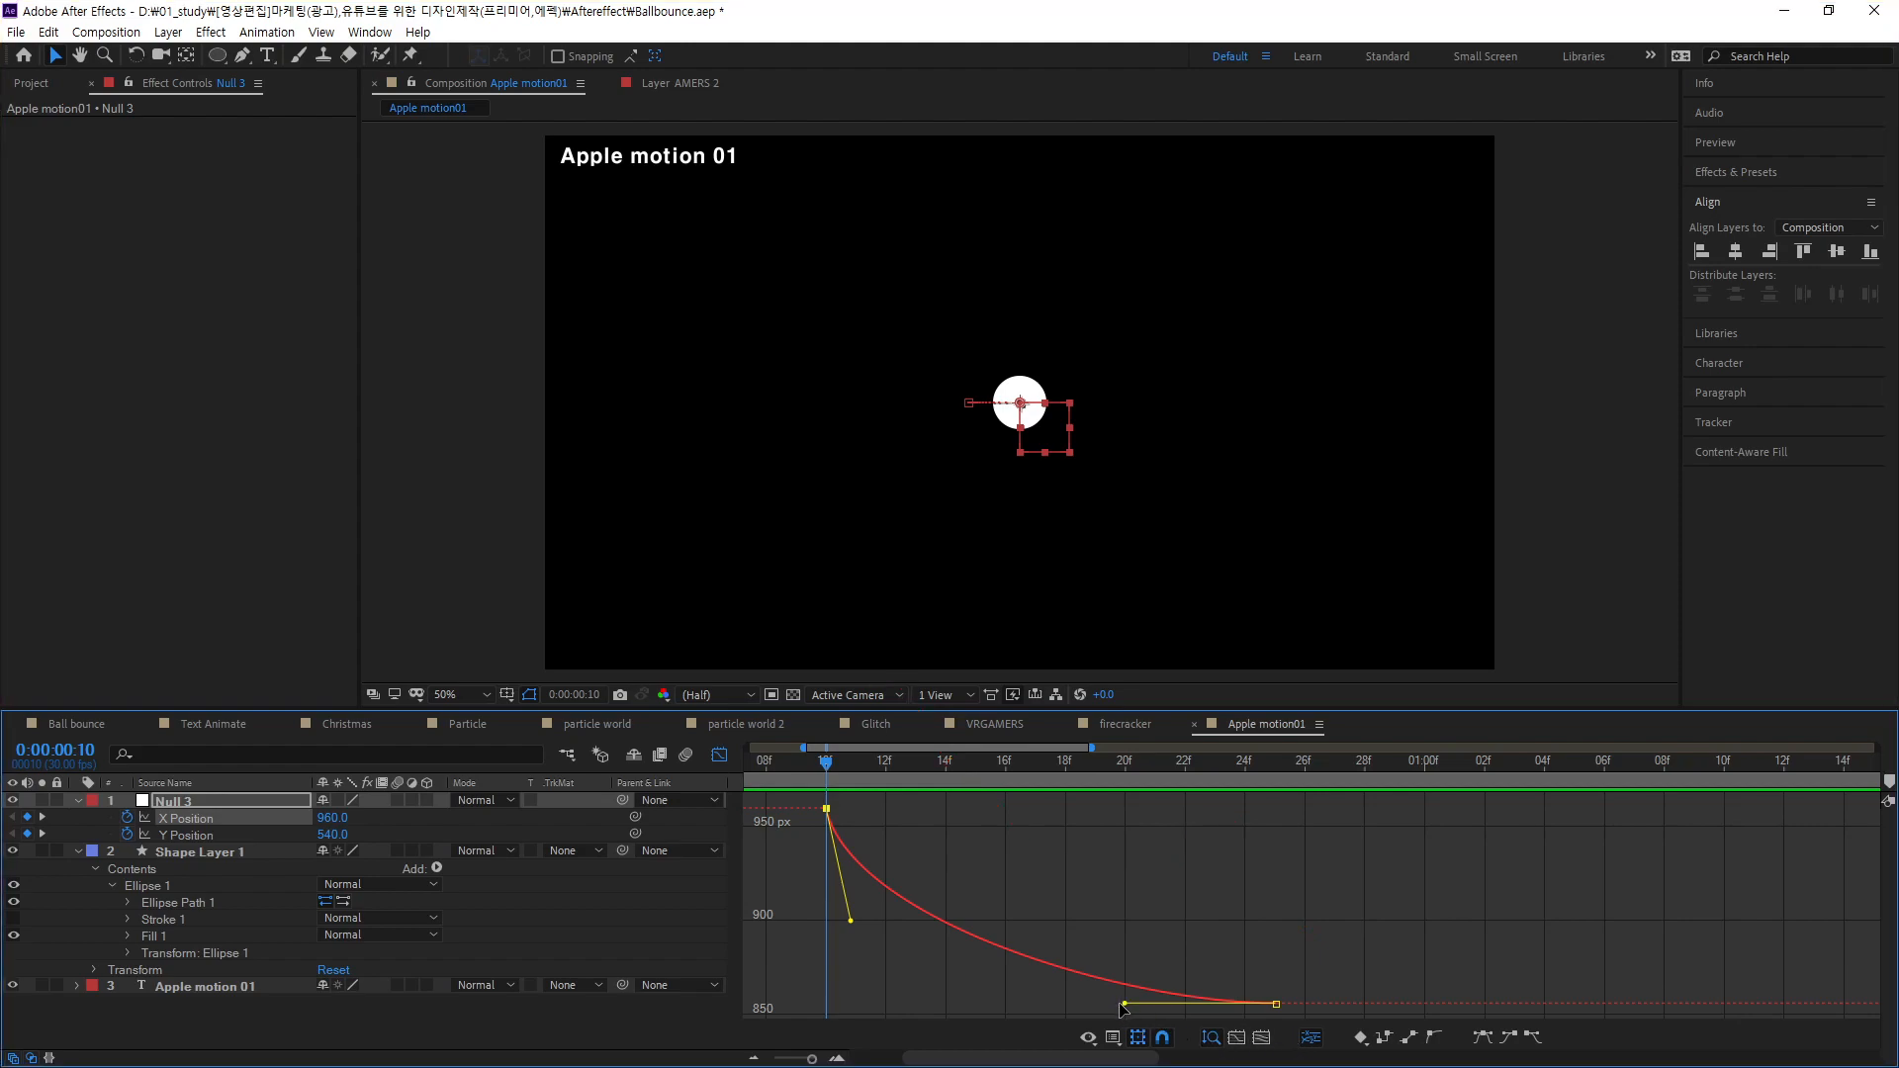
- Stretch the first X Position keyframe's handle far down and tilt the second's handle upward so the curve overshoots, and preview it
{"action": "left_click_drag", "start_coordinate": [852, 922], "coordinate": [958, 934]}
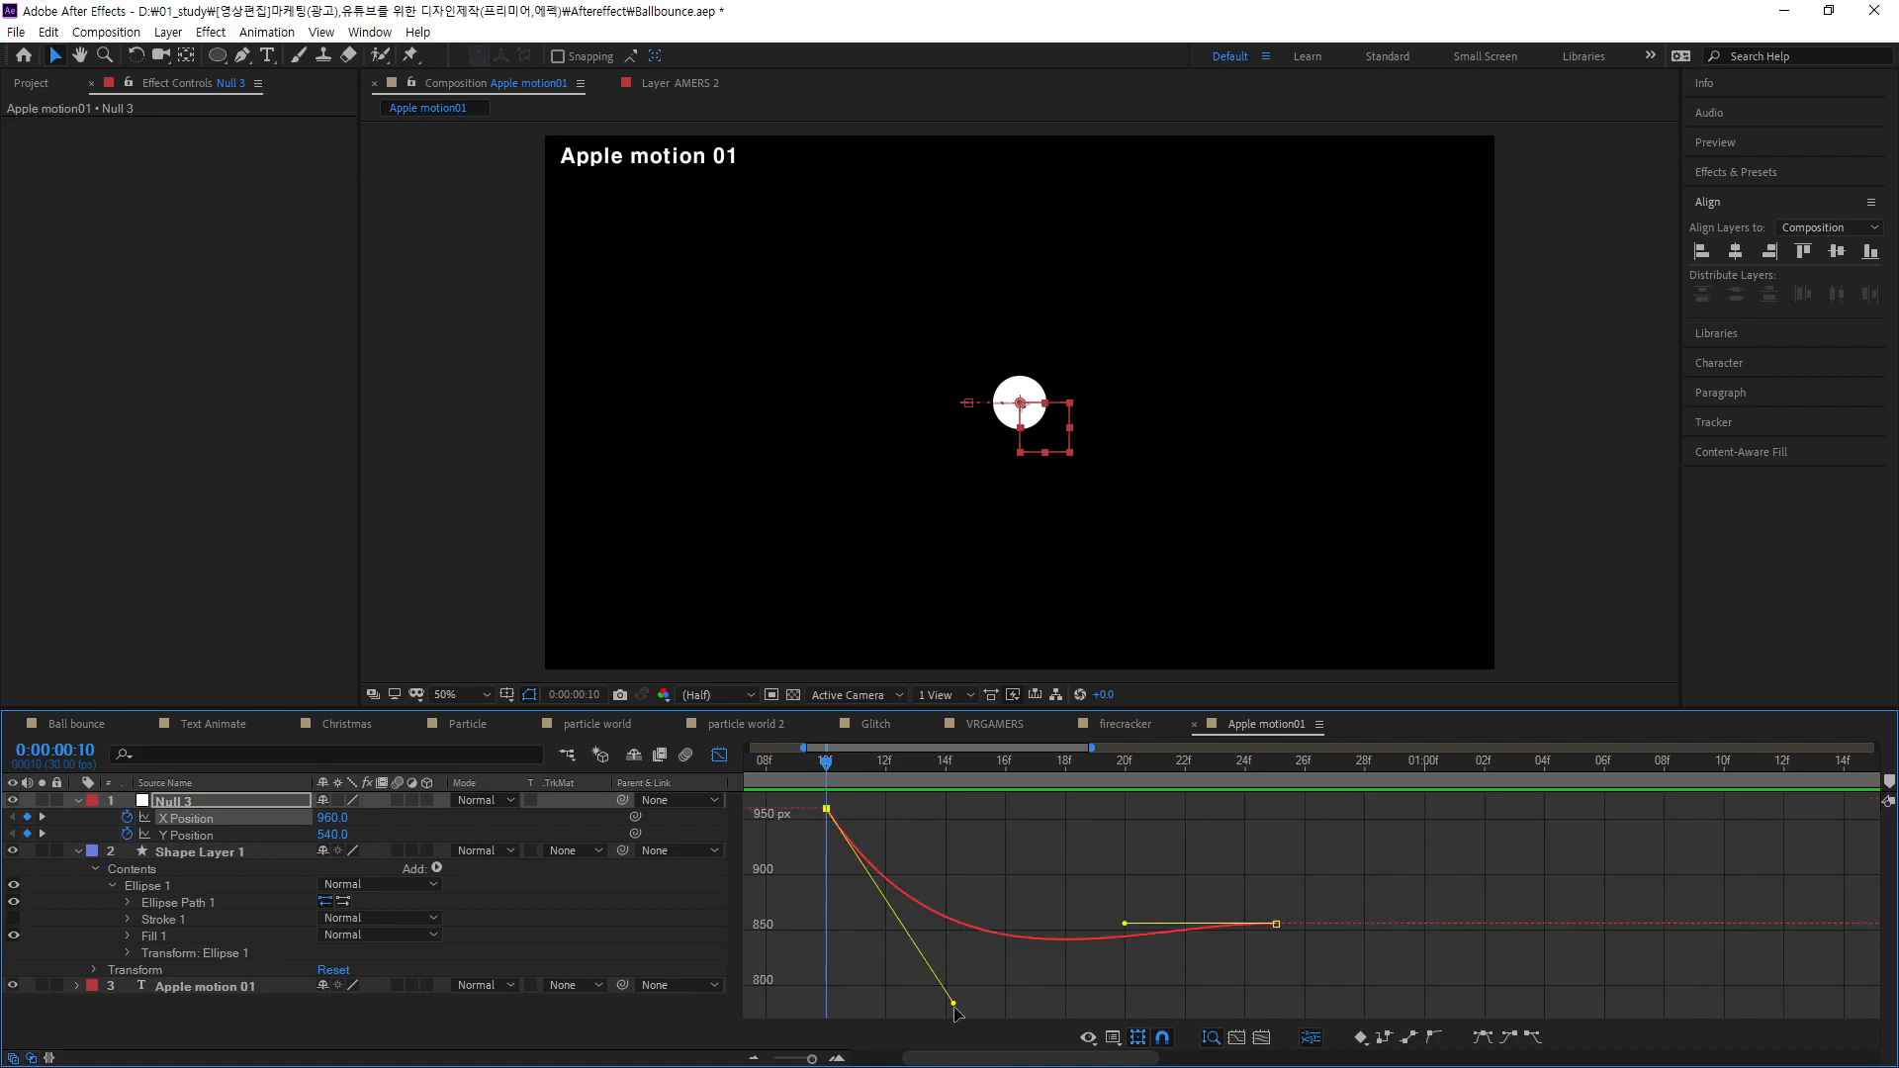
{"action": "left_click_drag", "start_coordinate": [955, 1005], "coordinate": [1211, 877]}
{"action": "left_click_drag", "start_coordinate": [1197, 1003], "coordinate": [1170, 1029]}
{"action": "key", "text": "space"}
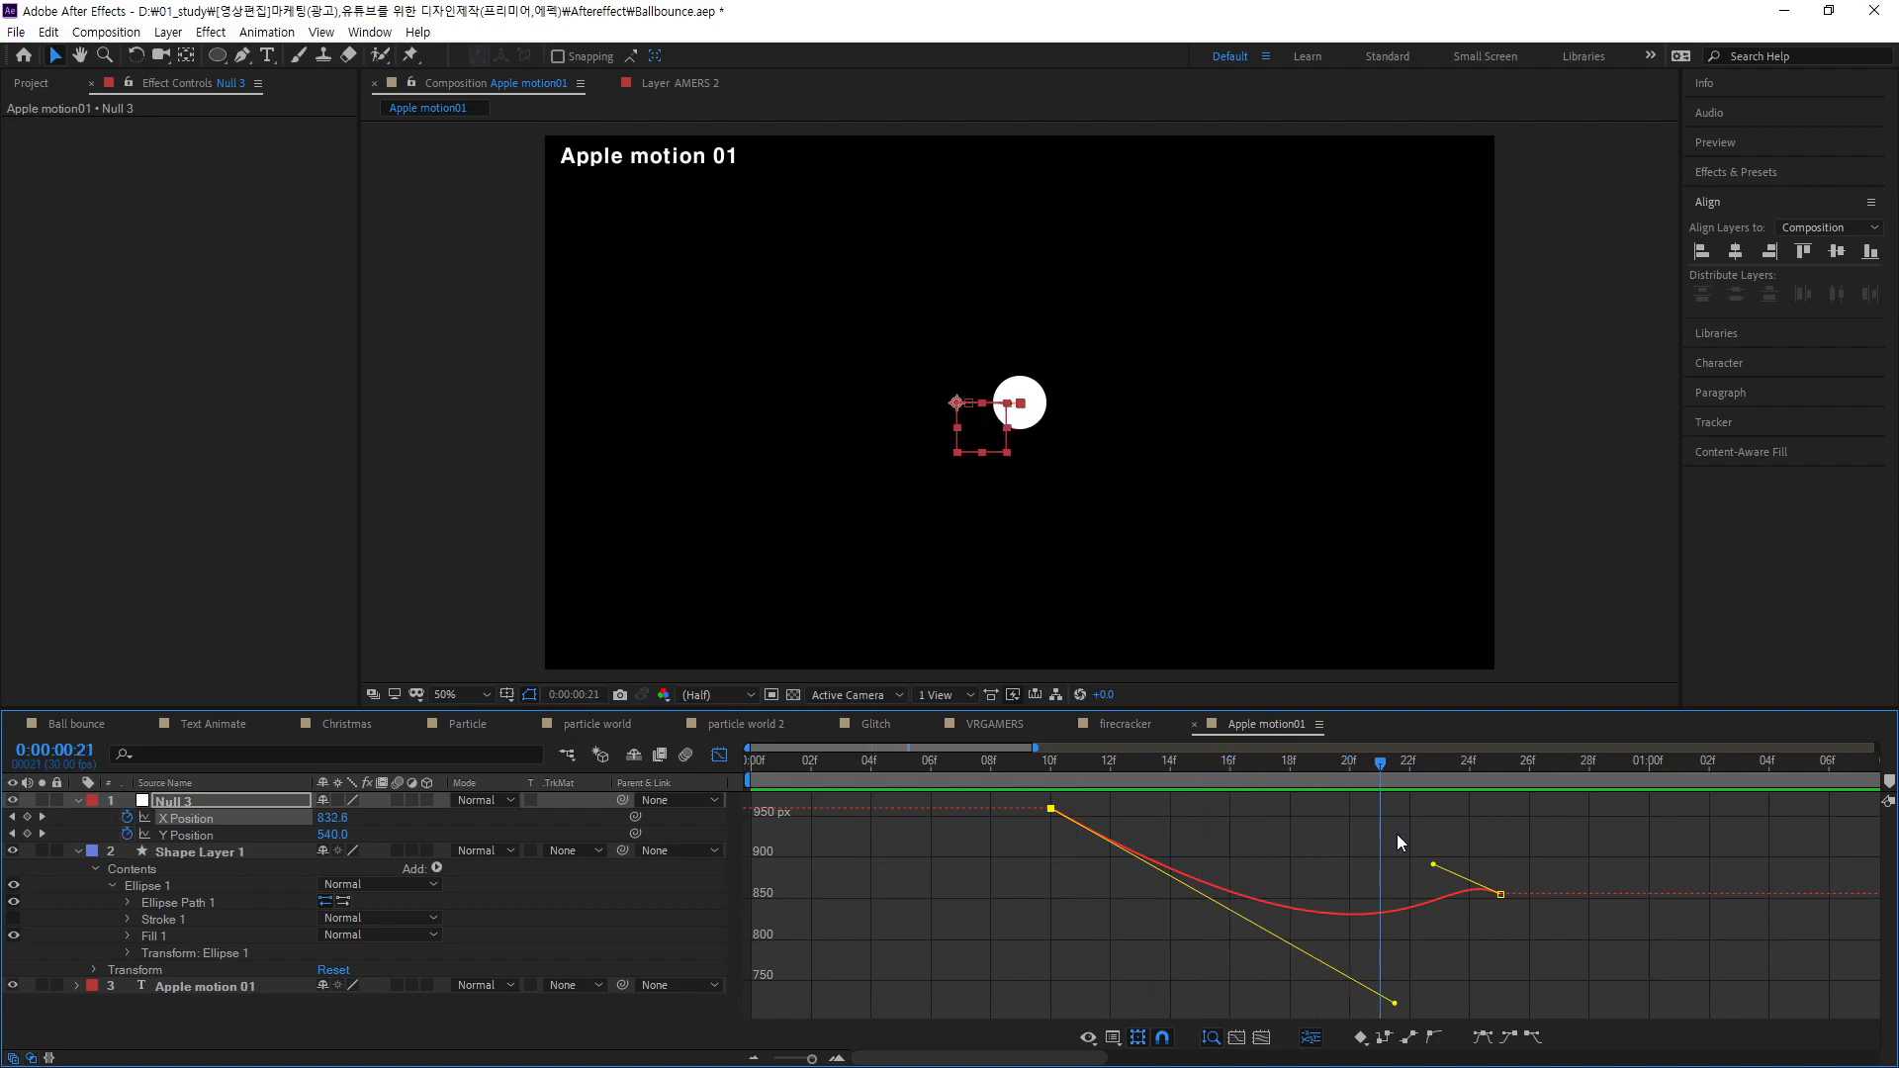
- Fine-tune both X Position handles for a slightly stronger overshoot and scrub the motion from 0:00:00:10 to 0:00:00:28
{"action": "left_click_drag", "start_coordinate": [1472, 844], "coordinate": [1048, 887]}
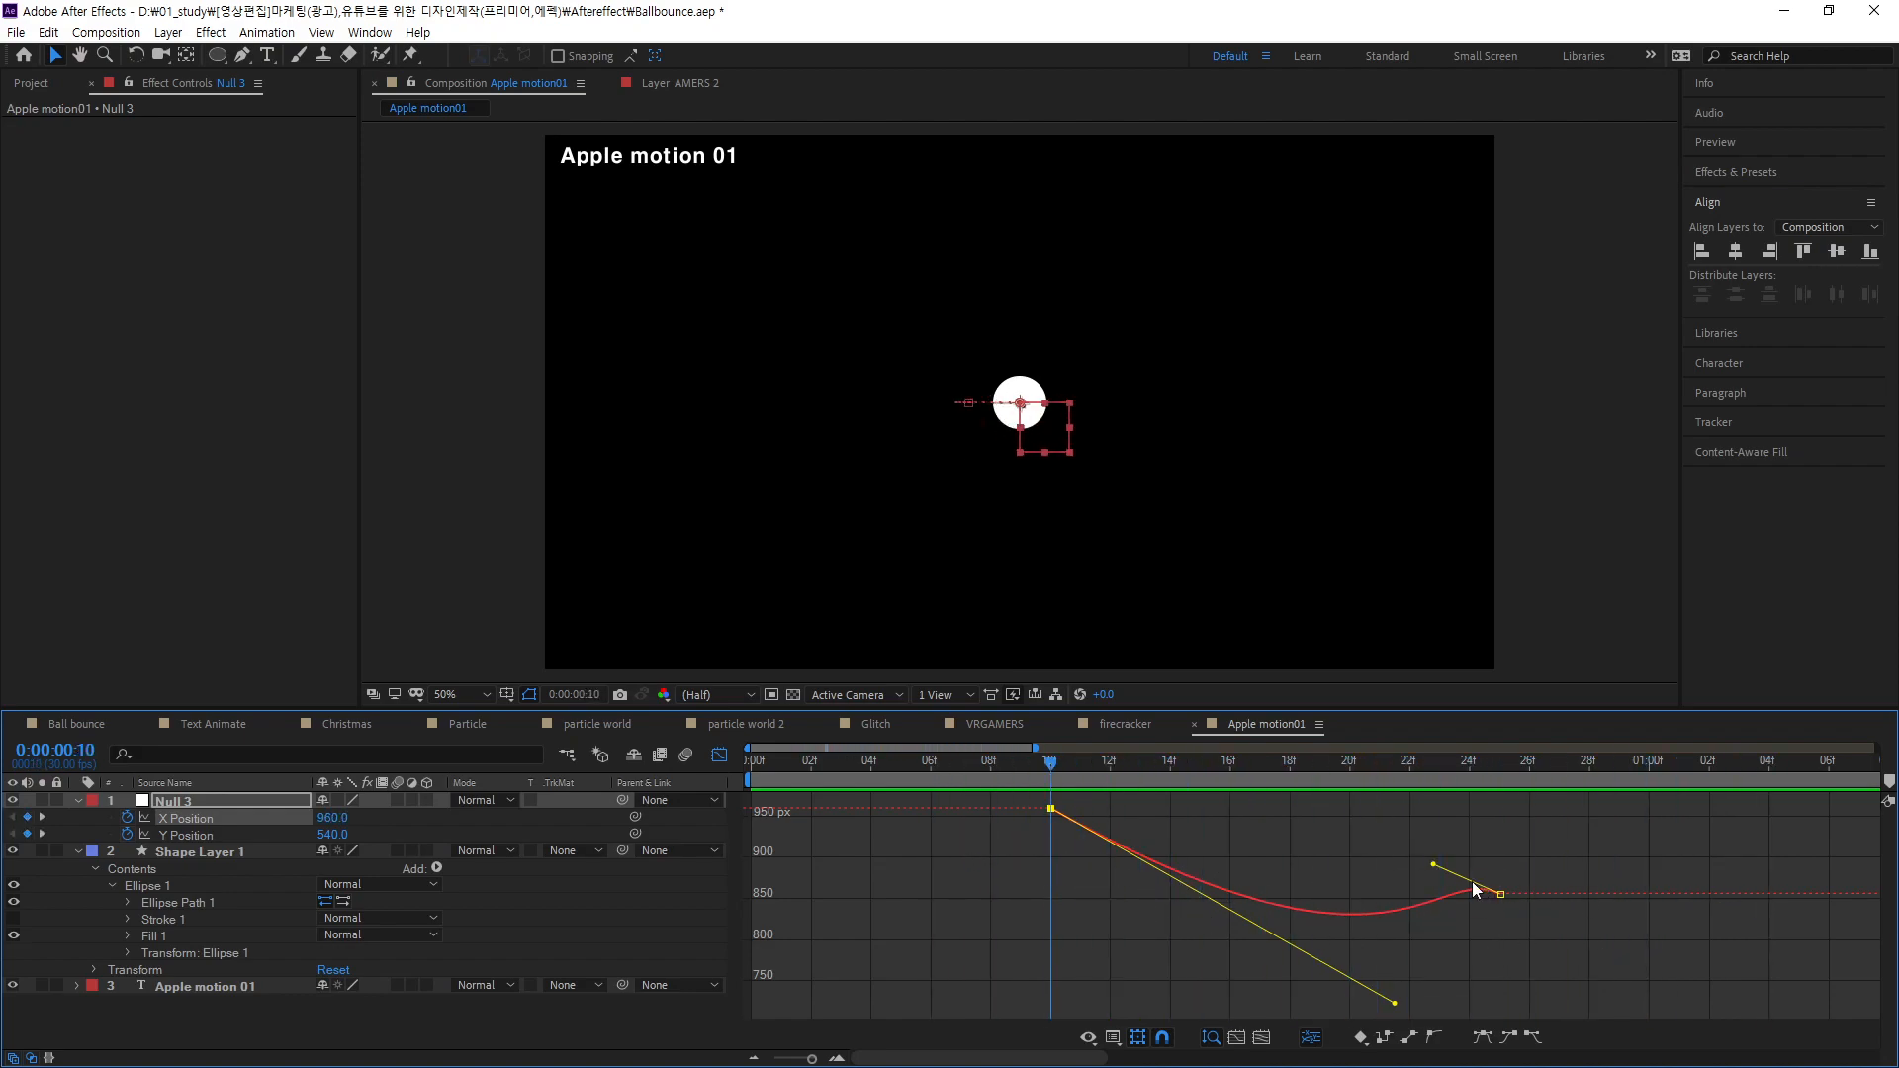
{"action": "left_click_drag", "start_coordinate": [1433, 865], "coordinate": [1438, 847]}
{"action": "left_click_drag", "start_coordinate": [1396, 1004], "coordinate": [1404, 1015]}
{"action": "left_click_drag", "start_coordinate": [1058, 764], "coordinate": [1573, 906]}
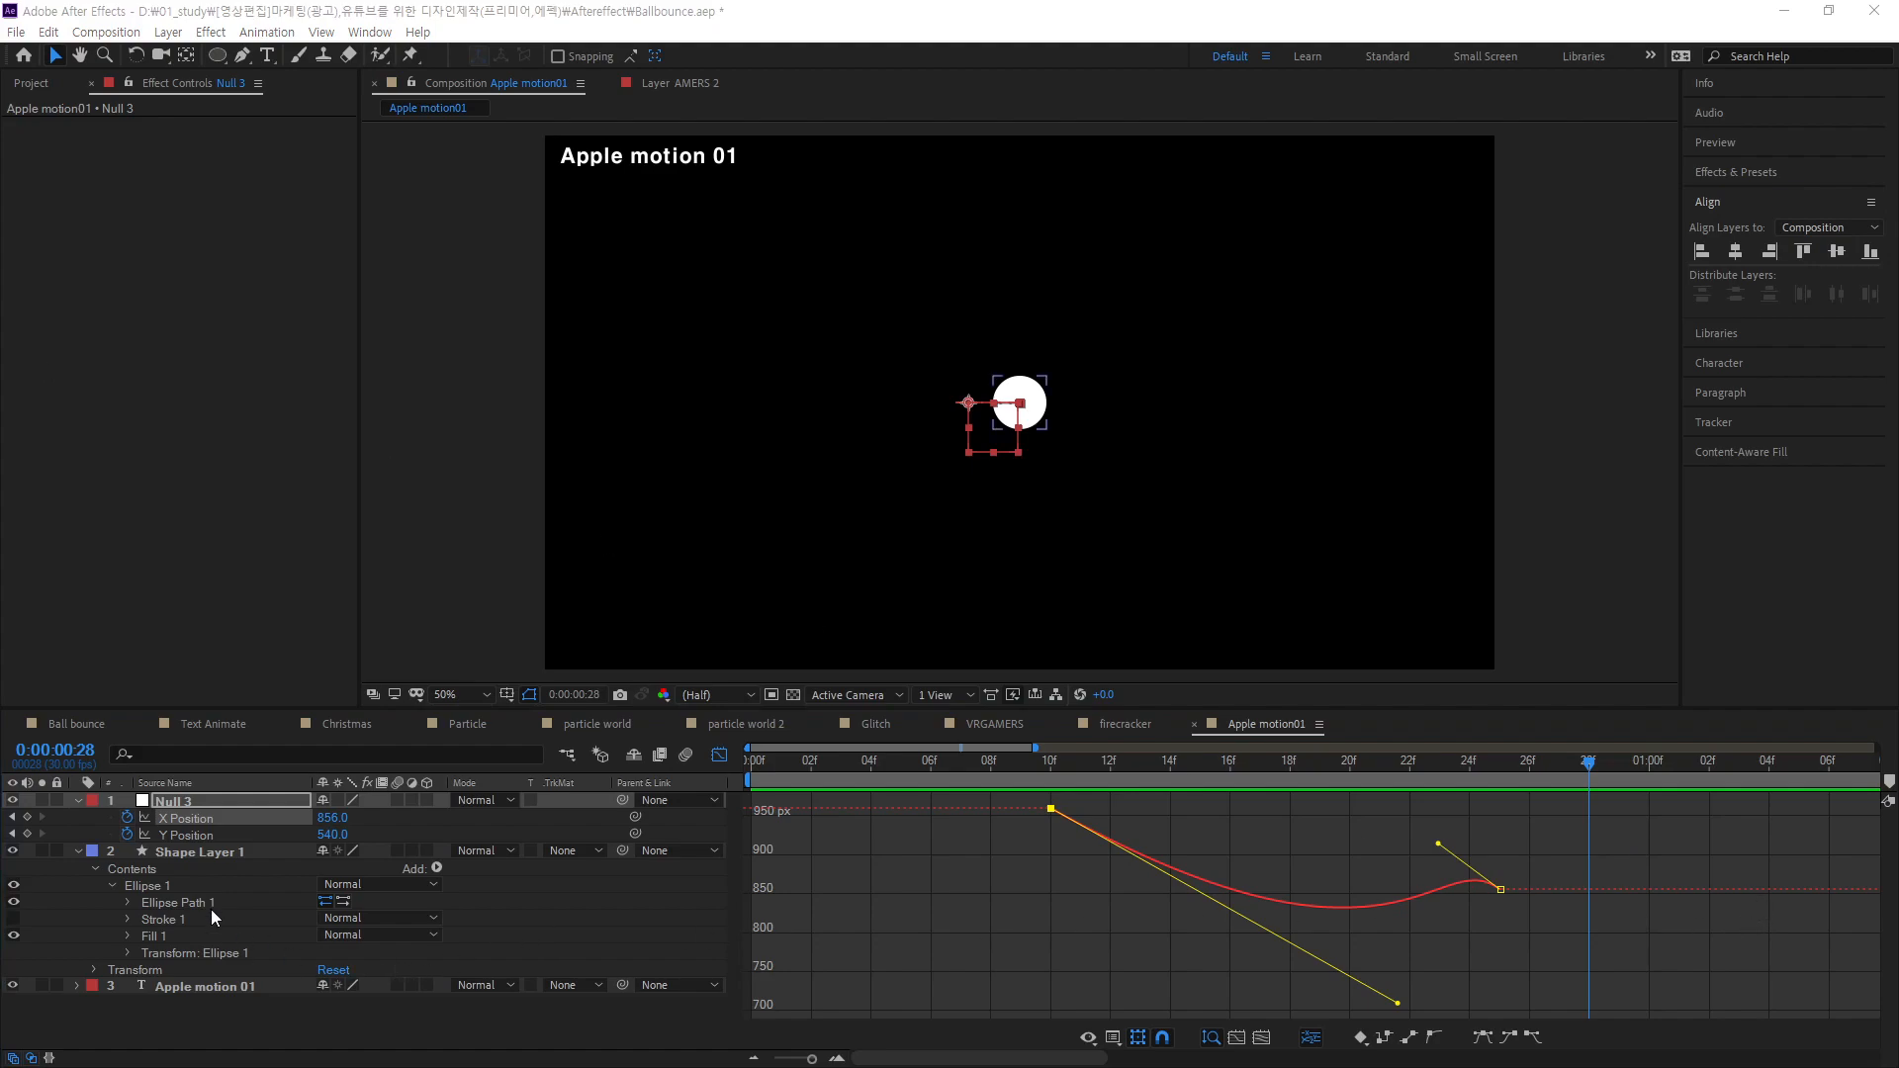
- Select the circle's shape layer and reveal only its Position property
{"action": "left_click", "coordinate": [176, 799]}
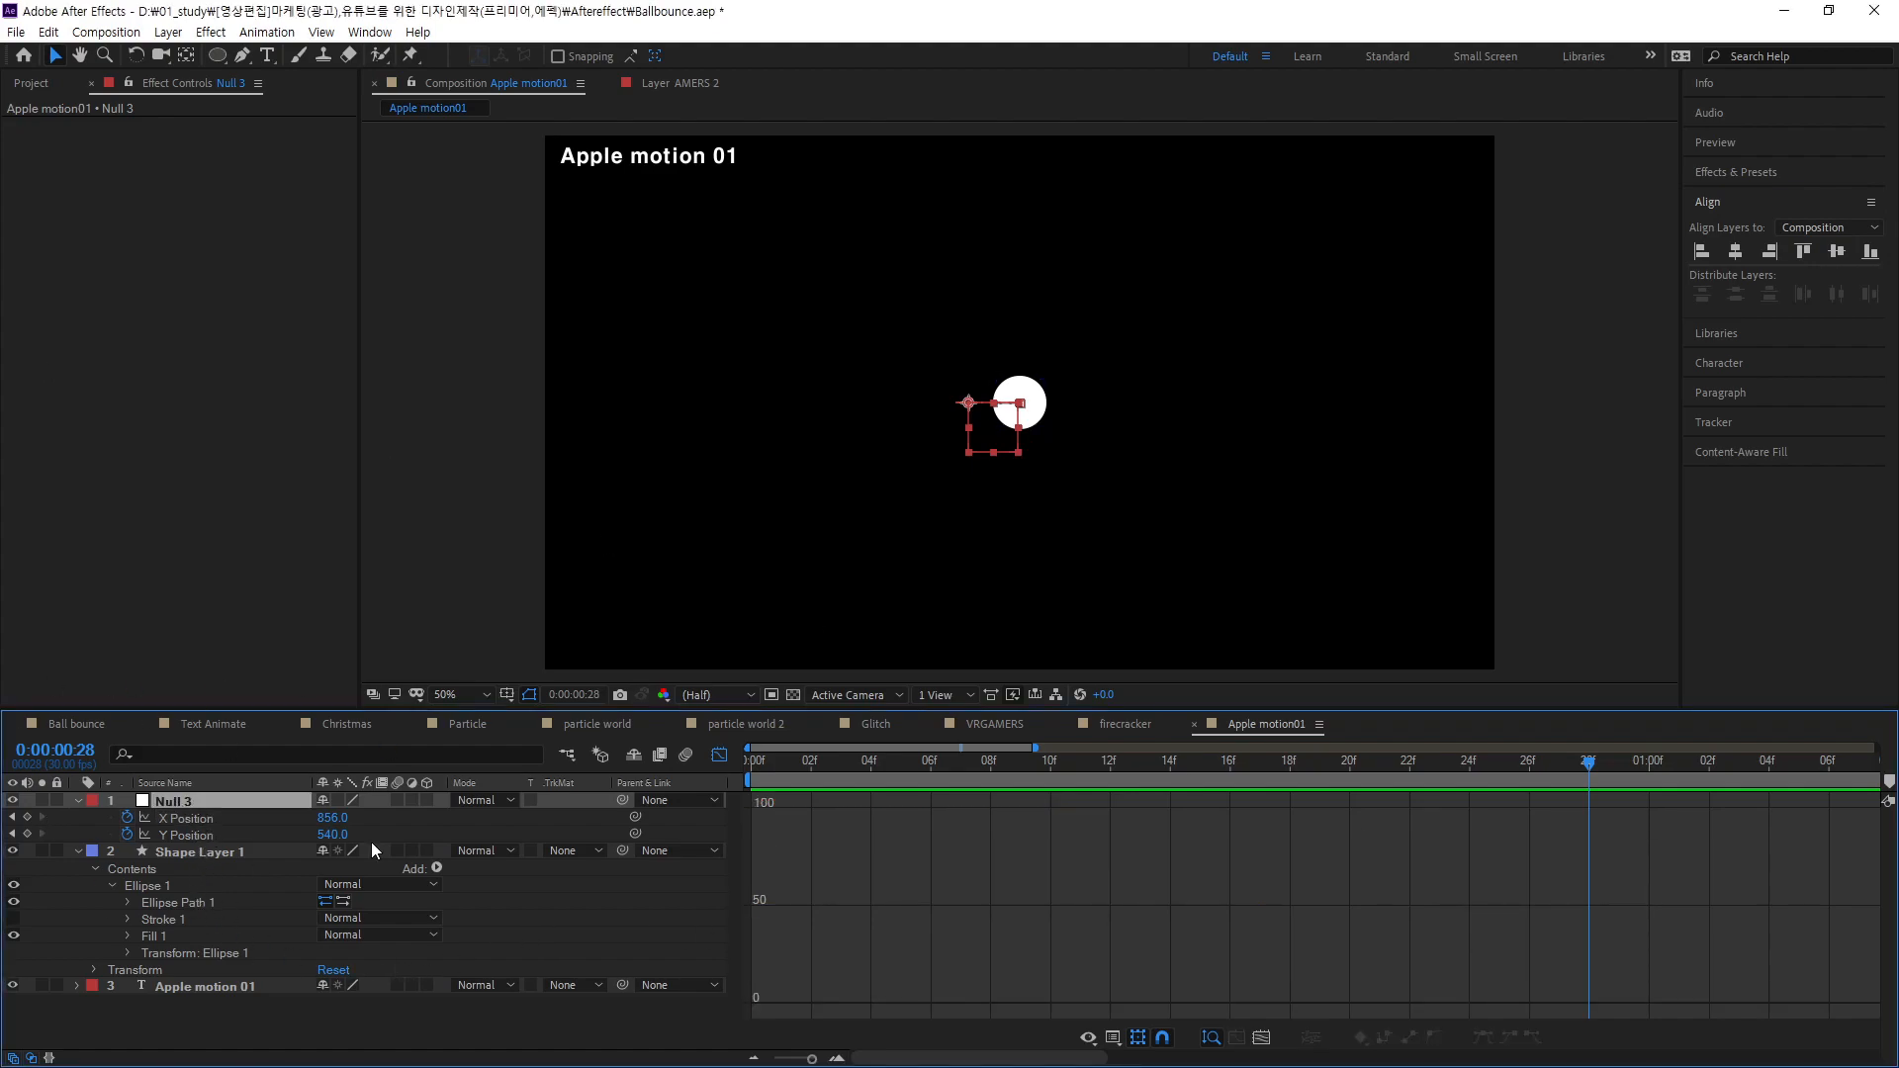
{"action": "left_click", "coordinate": [195, 851]}
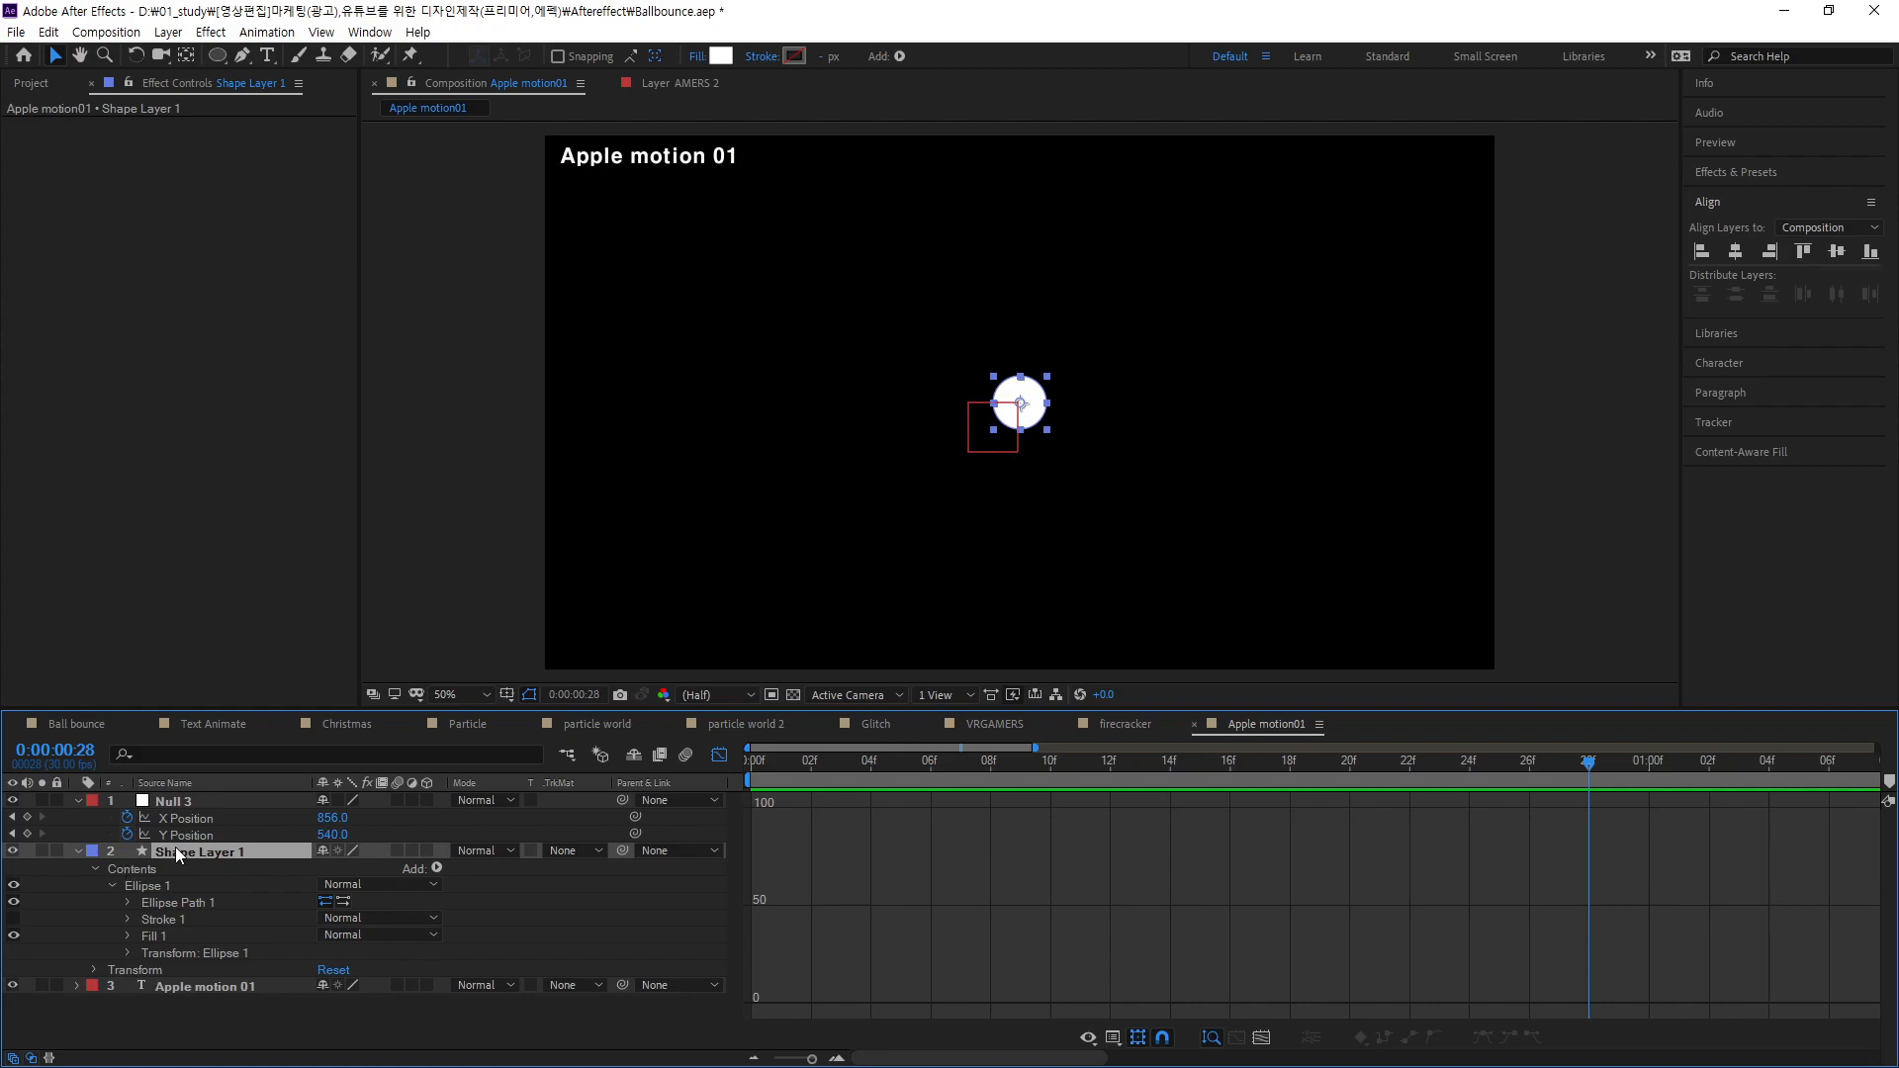
{"action": "key", "text": "p"}
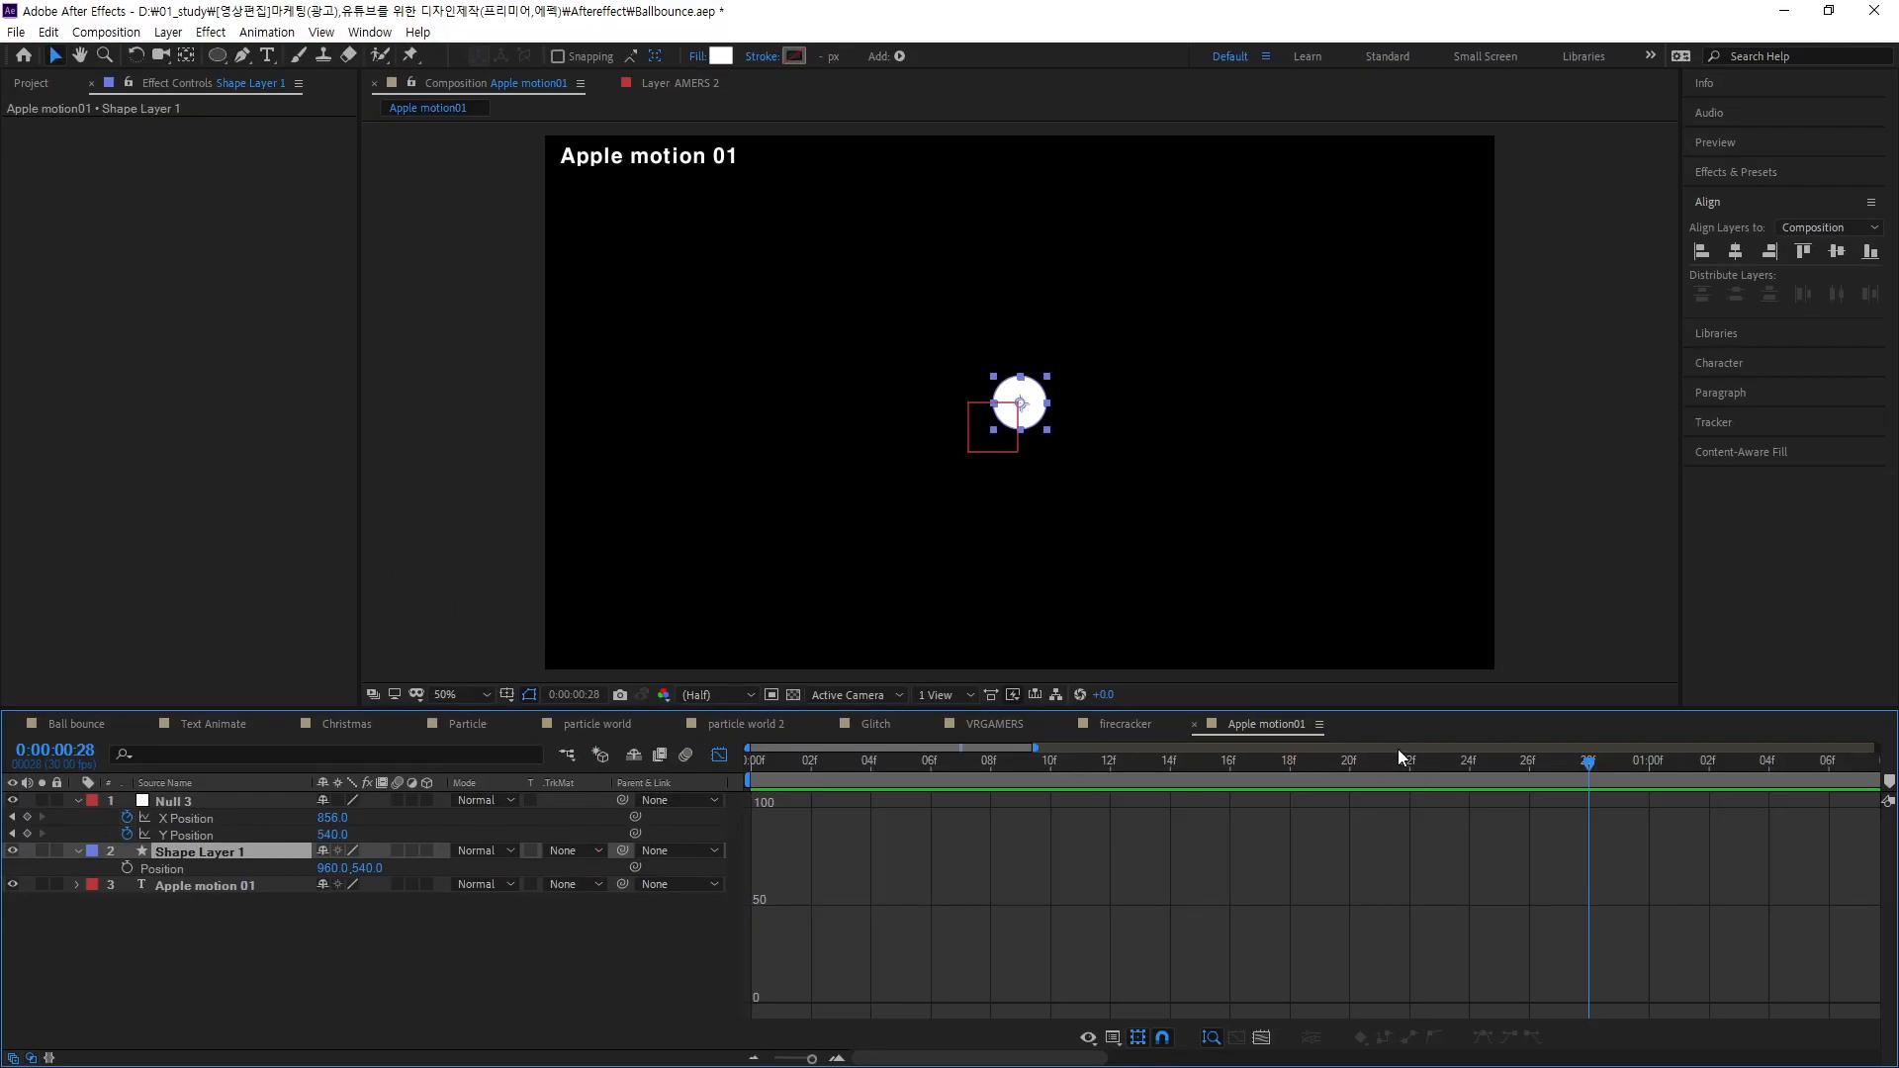
- Check in the timeline's column options whether Parent & Link is enabled
{"action": "left_click", "coordinate": [1319, 724]}
{"action": "left_click", "coordinate": [1318, 725]}
{"action": "left_click", "coordinate": [1319, 725]}
{"action": "left_click", "coordinate": [1319, 725]}
{"action": "left_click", "coordinate": [1318, 725]}
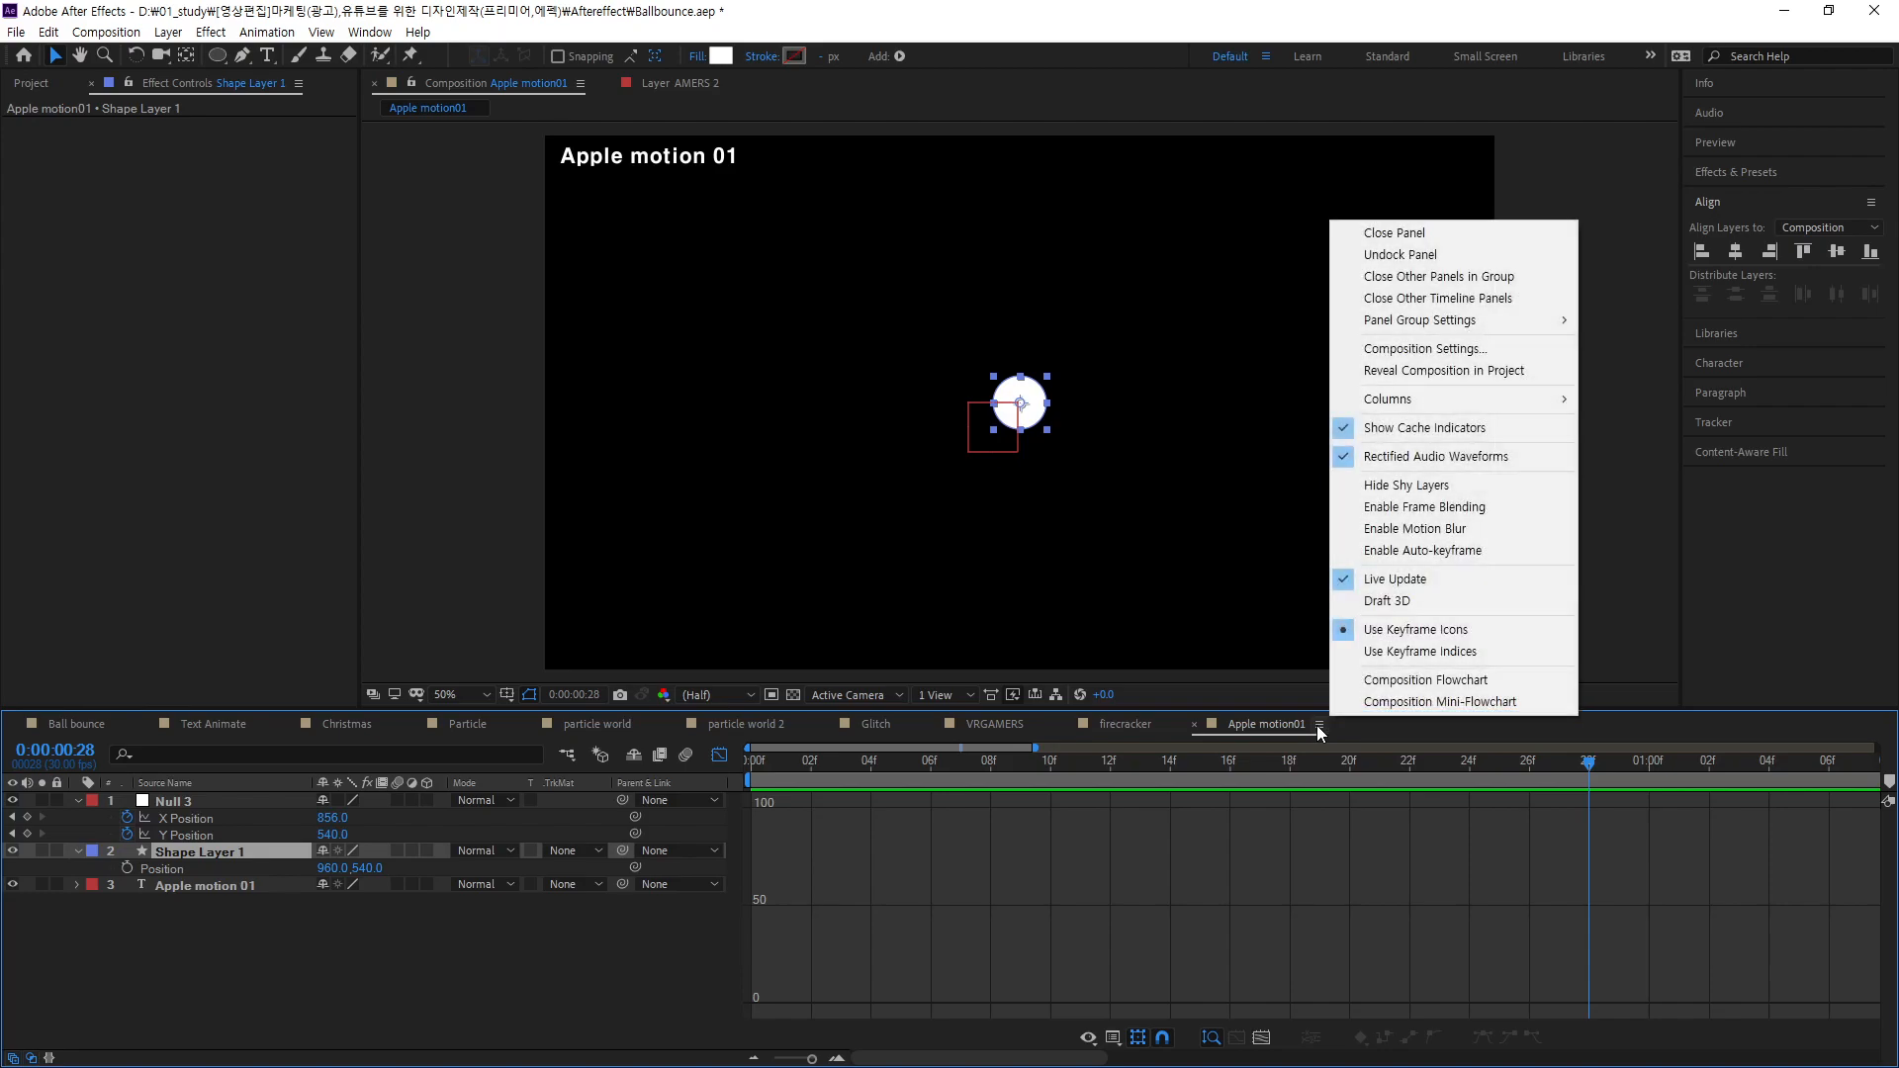
{"action": "mouse_move", "coordinate": [1433, 408]}
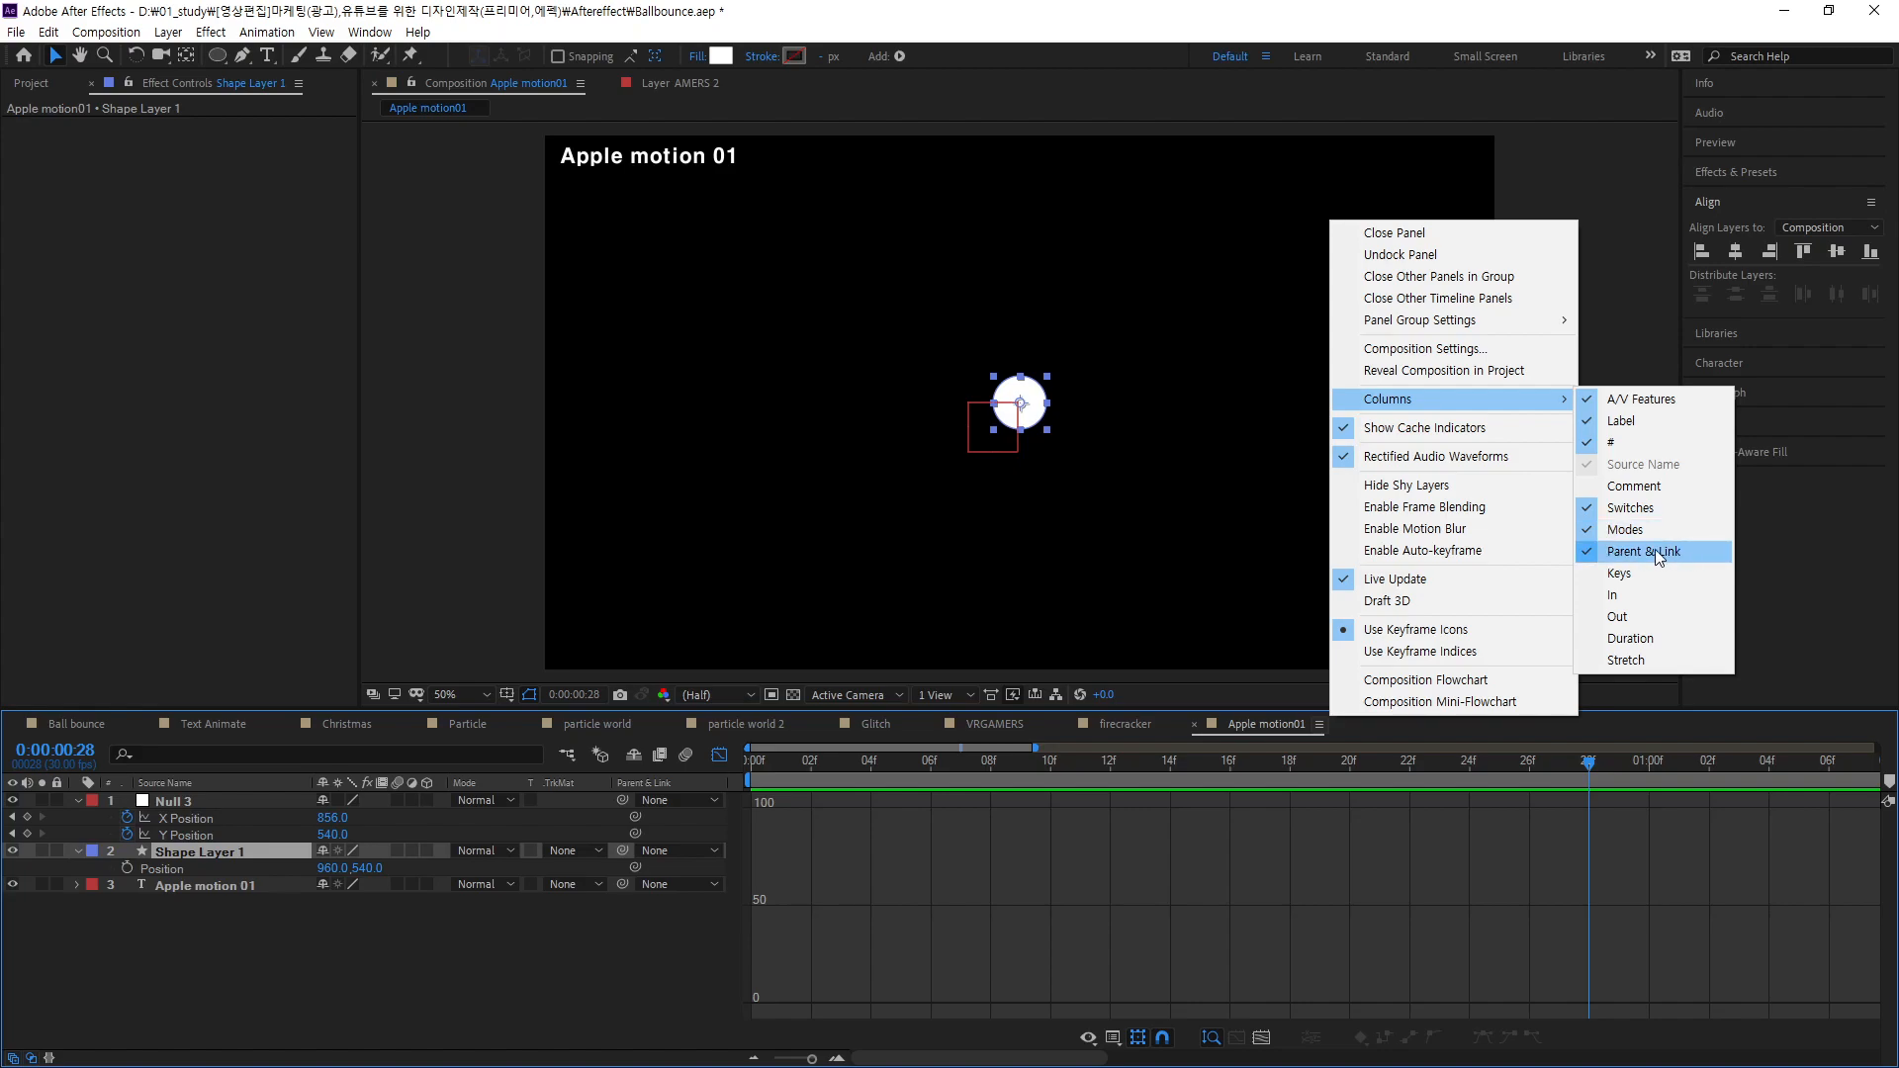
{"action": "left_click", "coordinate": [394, 1015]}
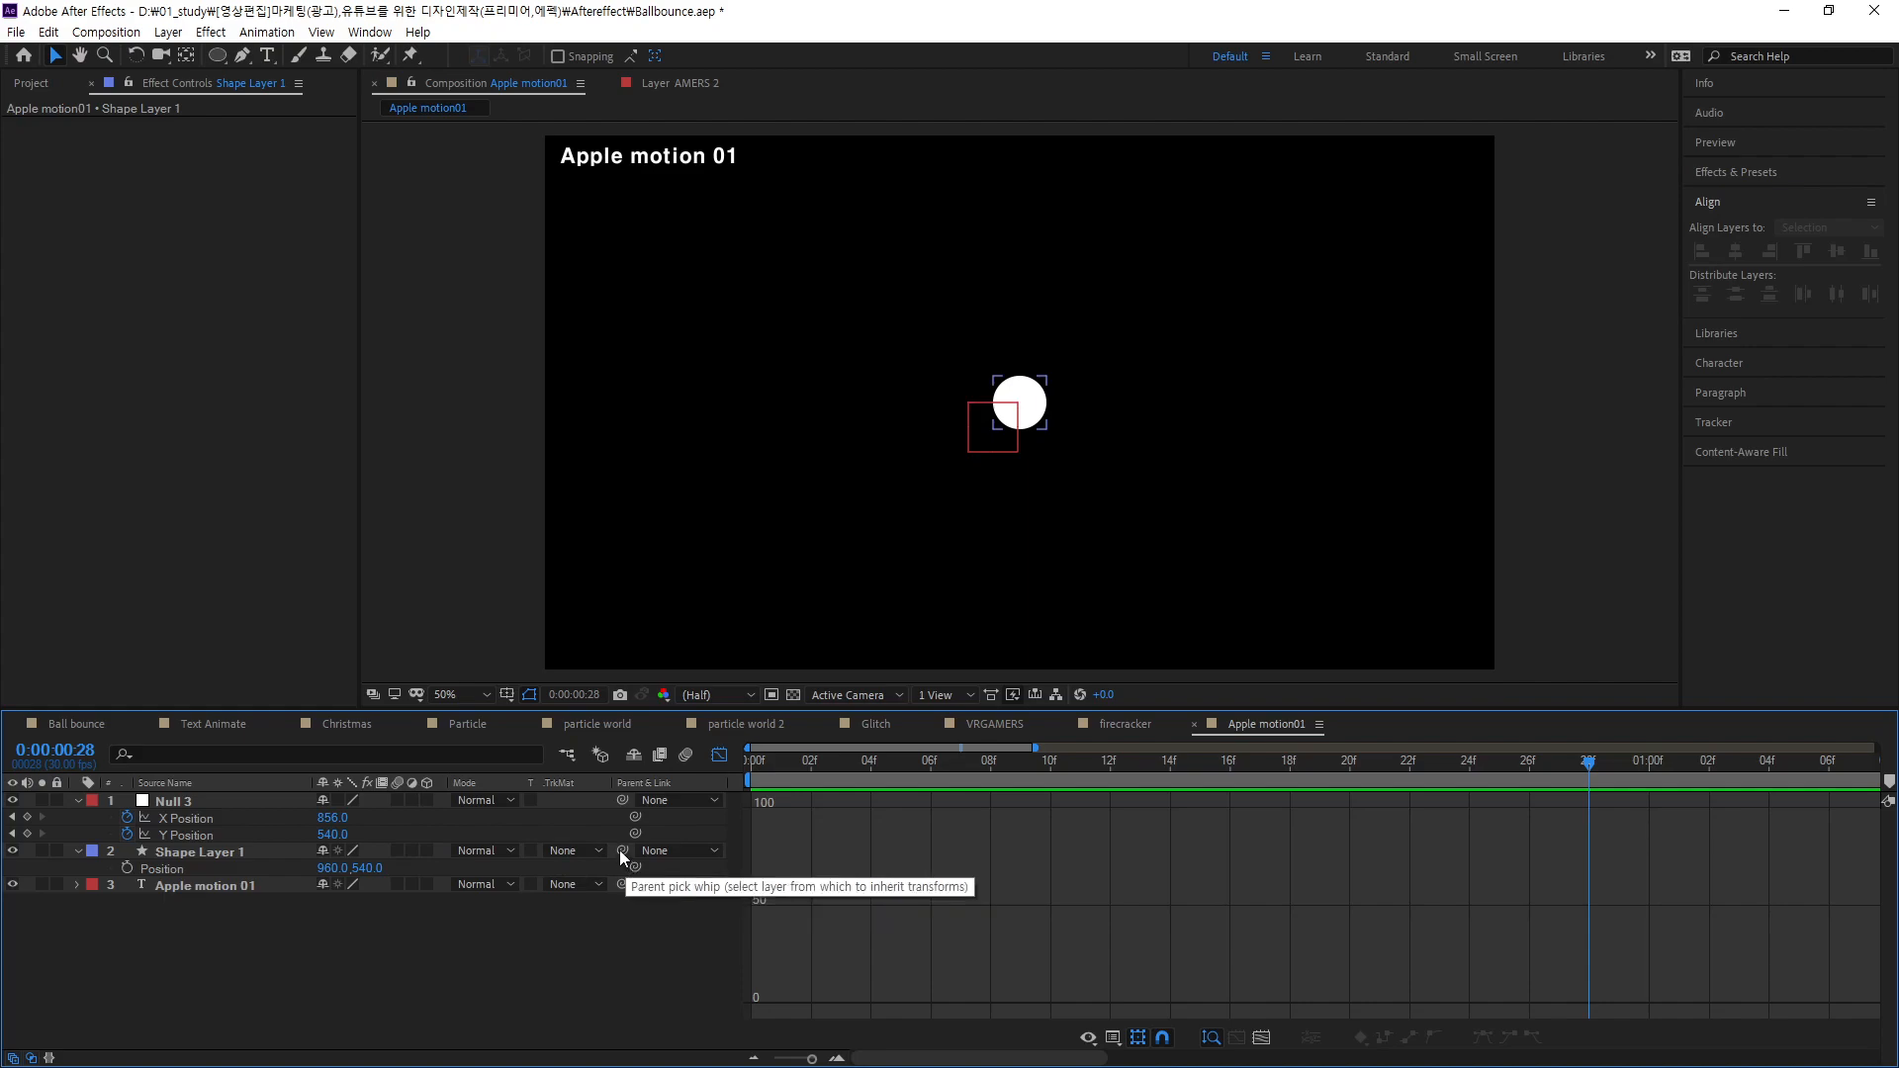
- Try parenting the circle's shape layer to the null object at 0:00:00:28, and undo the link
{"action": "left_click_drag", "start_coordinate": [619, 851], "coordinate": [194, 805]}
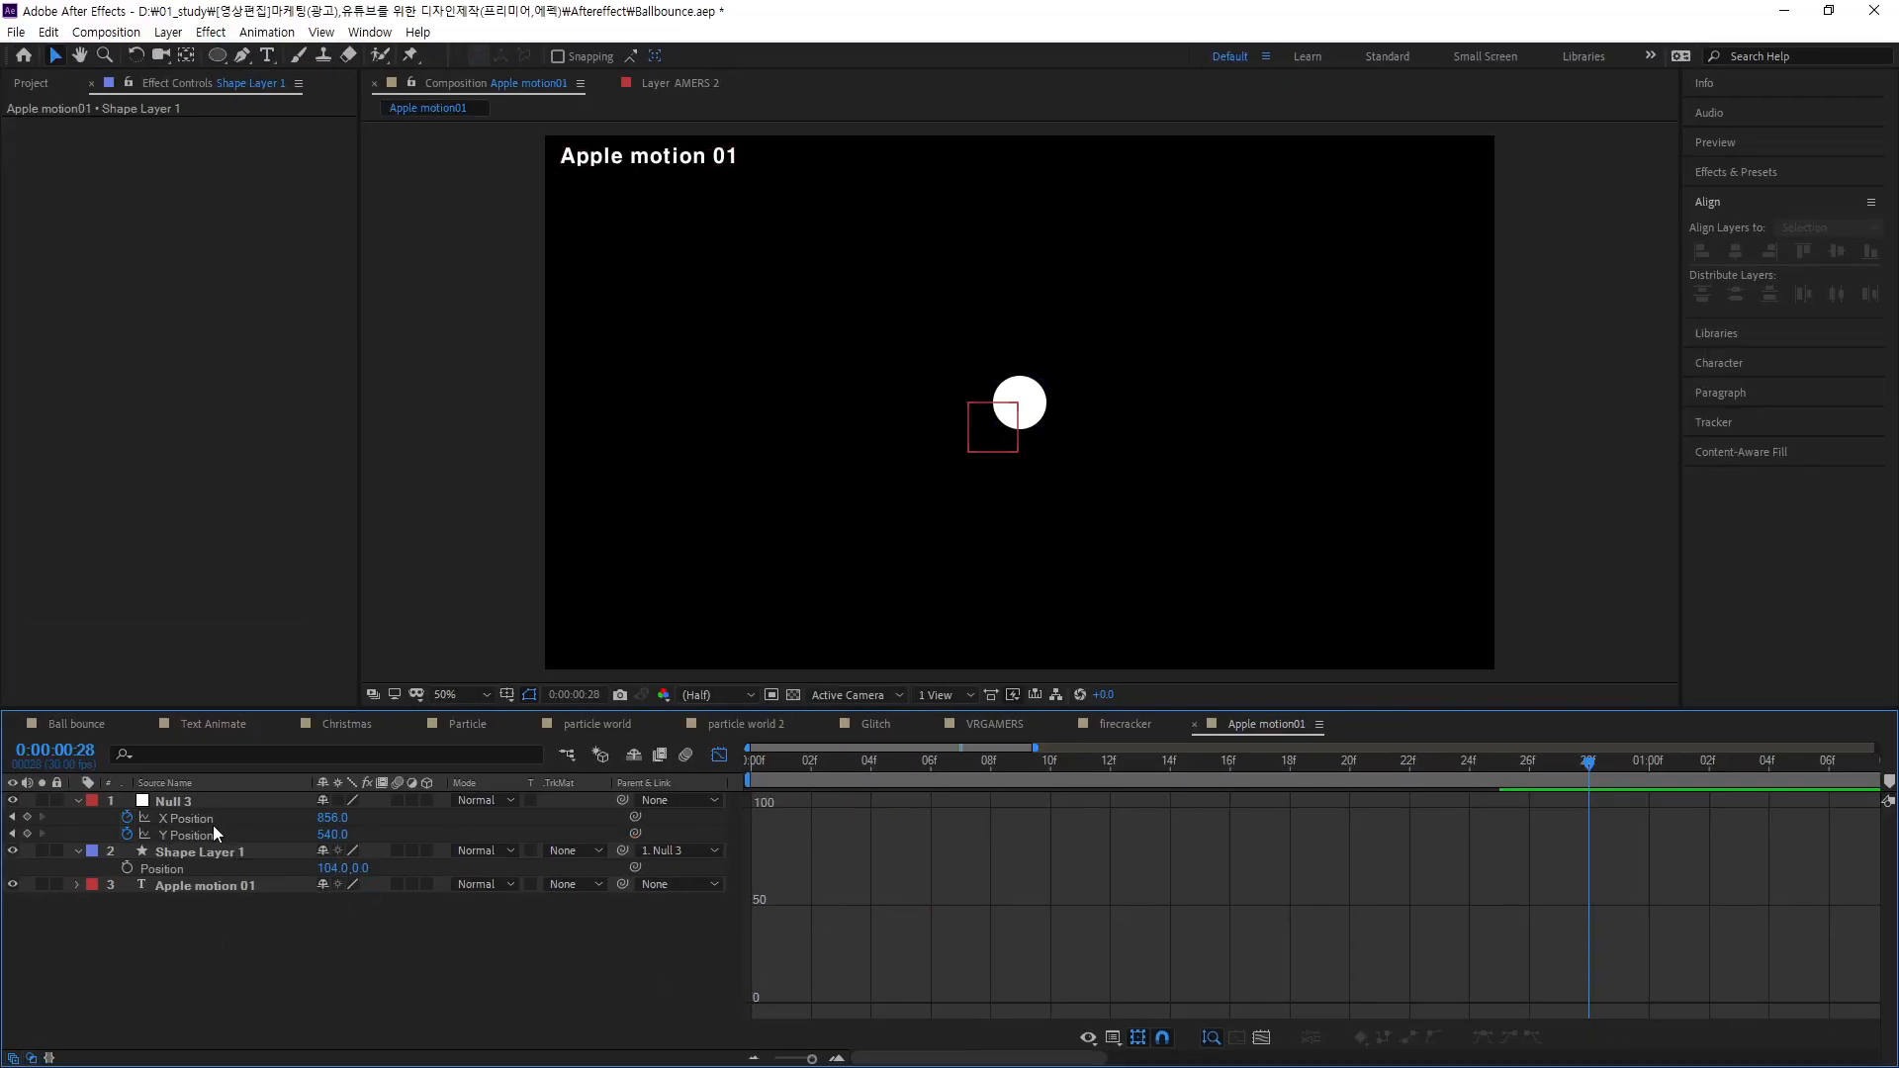
{"action": "left_click", "coordinate": [178, 803]}
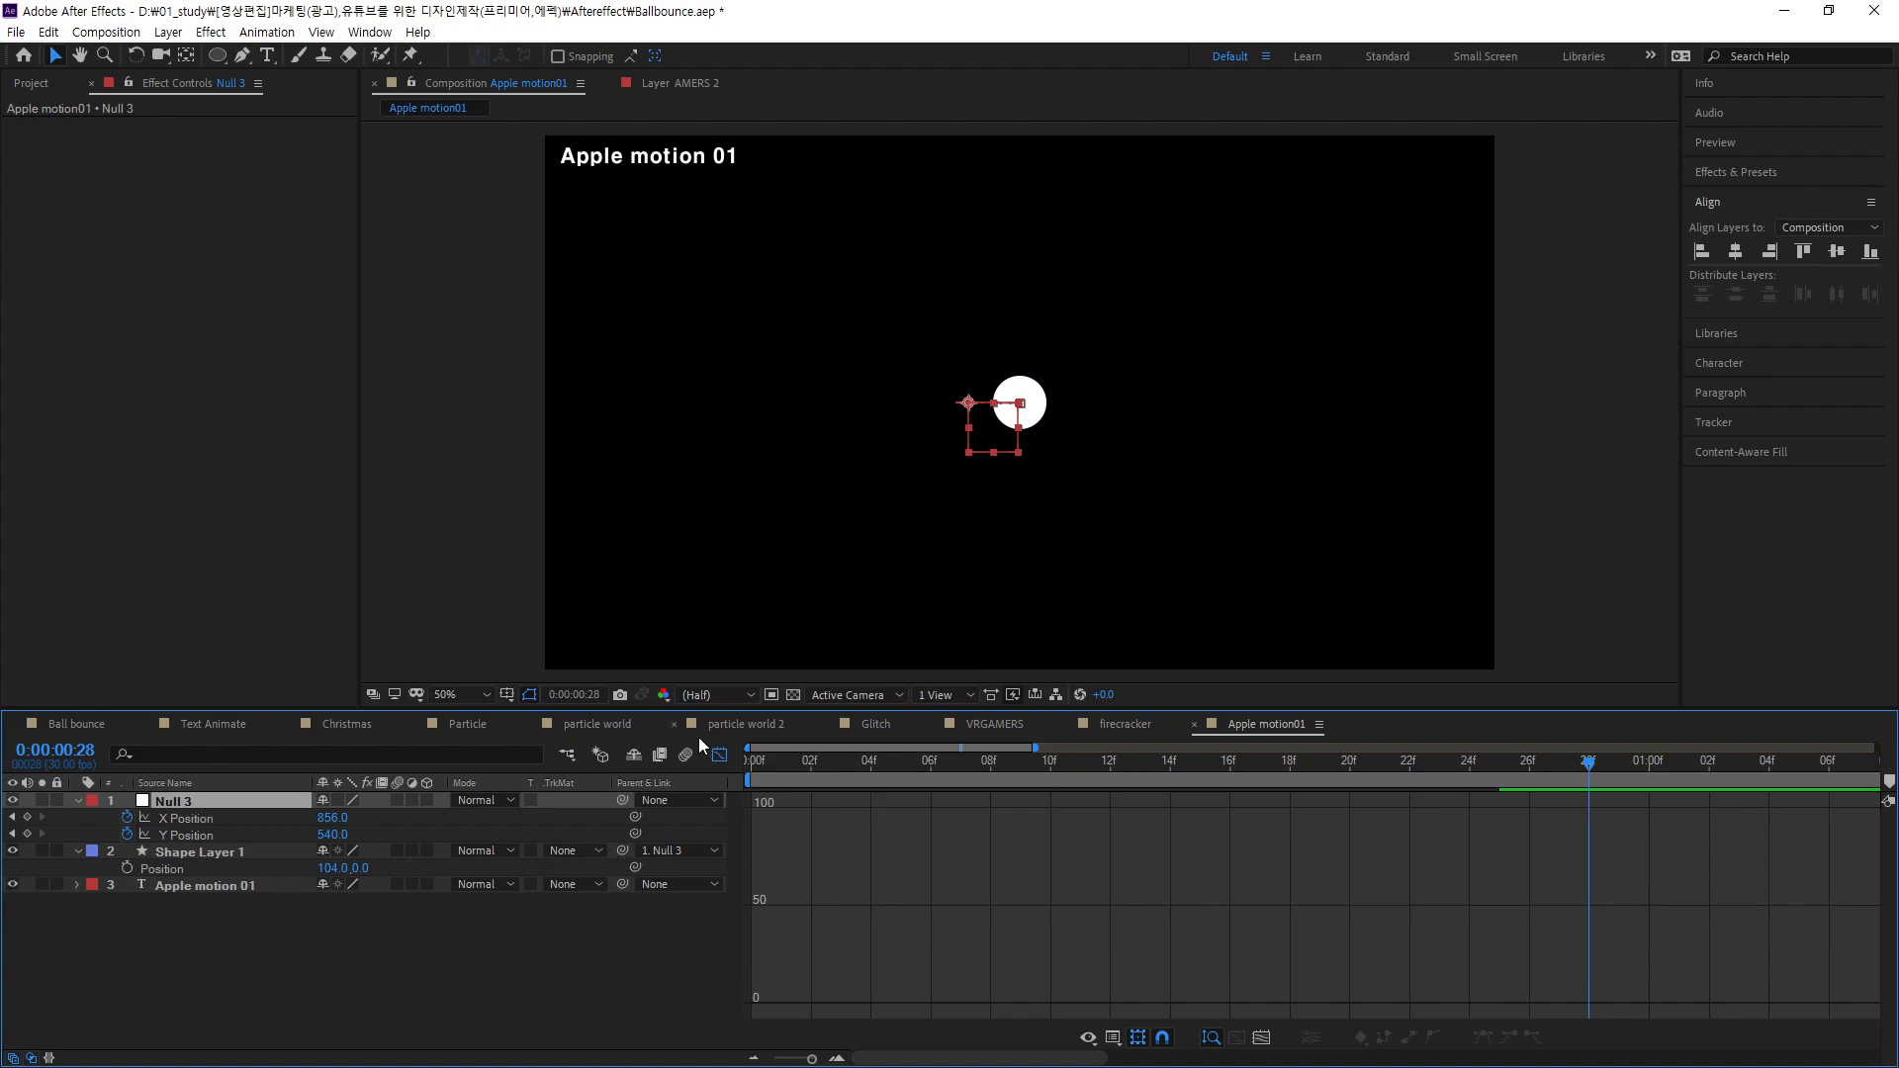
{"action": "key", "text": "ctrl+z"}
{"action": "left_click", "coordinate": [573, 952]}
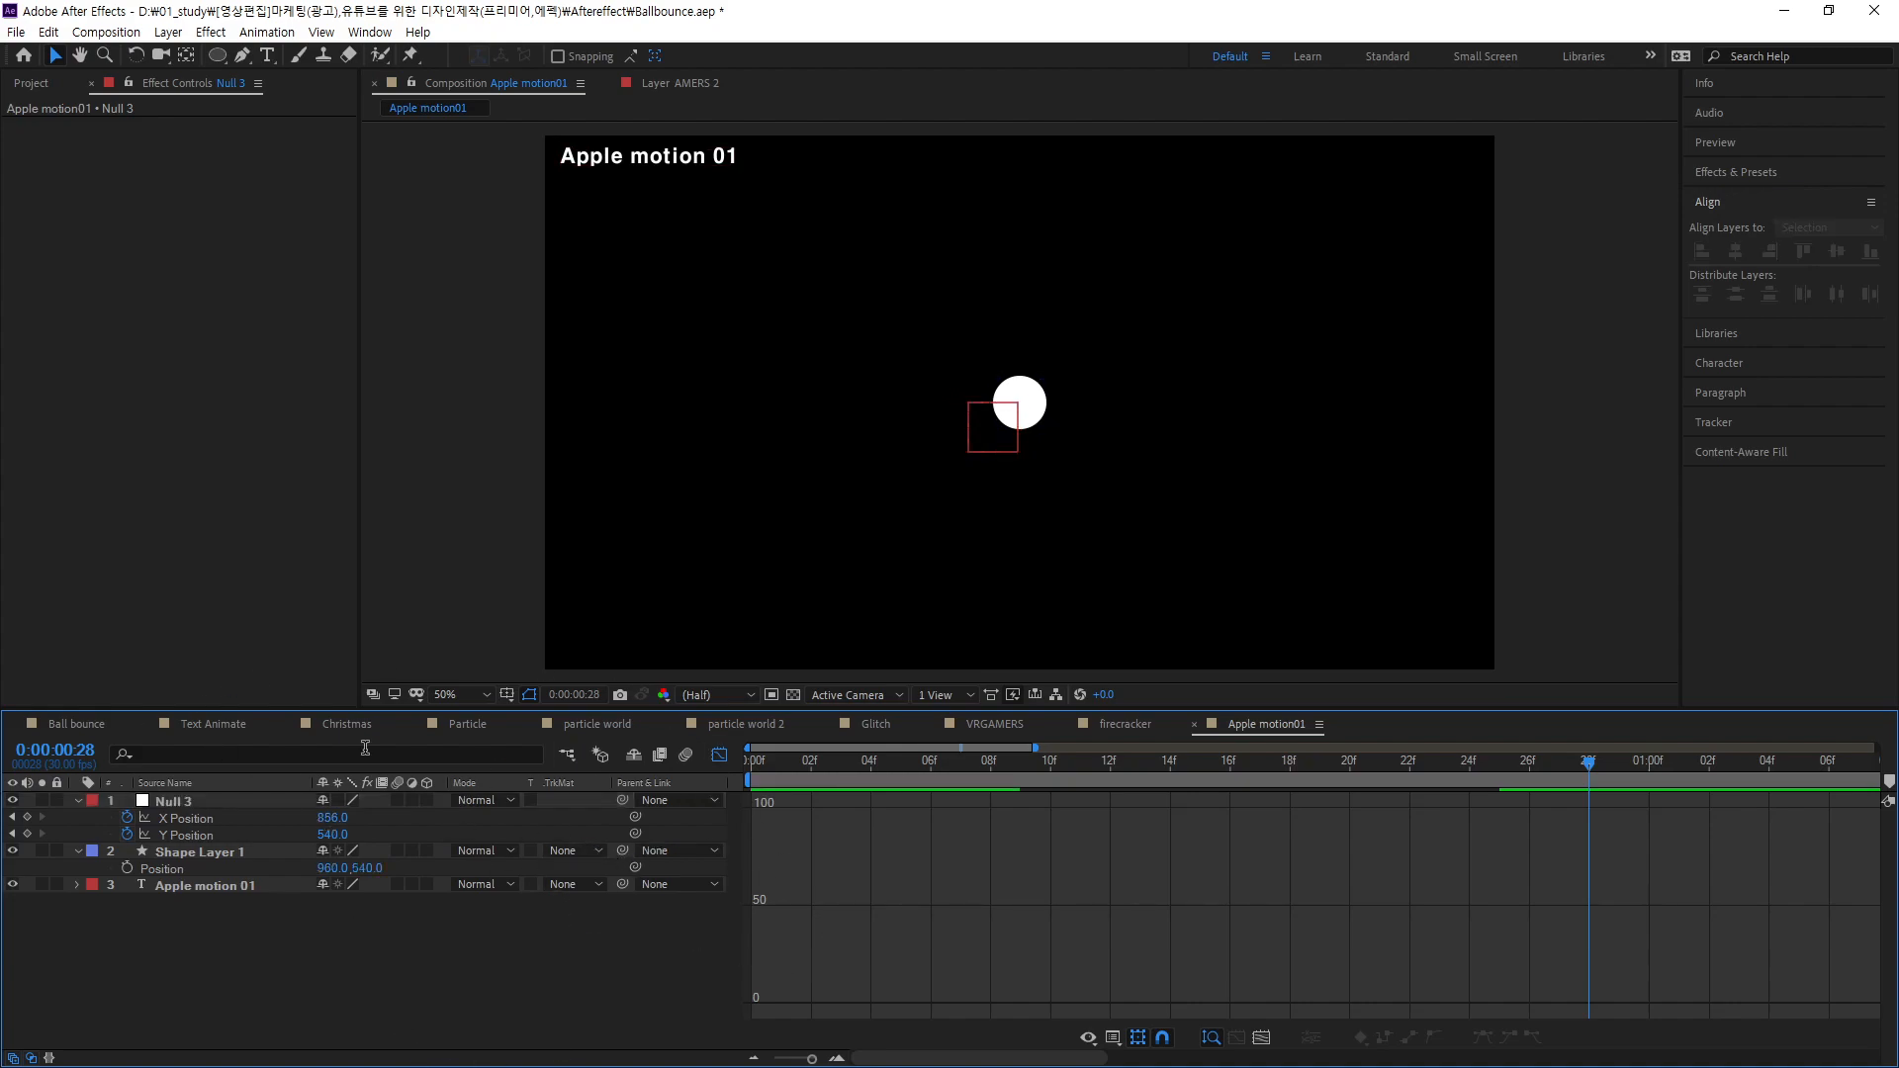
- With the playhead at 0:00:00:00, where null and circle are aligned, parent Shape Layer 1 to Null 3
{"action": "left_click", "coordinate": [216, 857]}
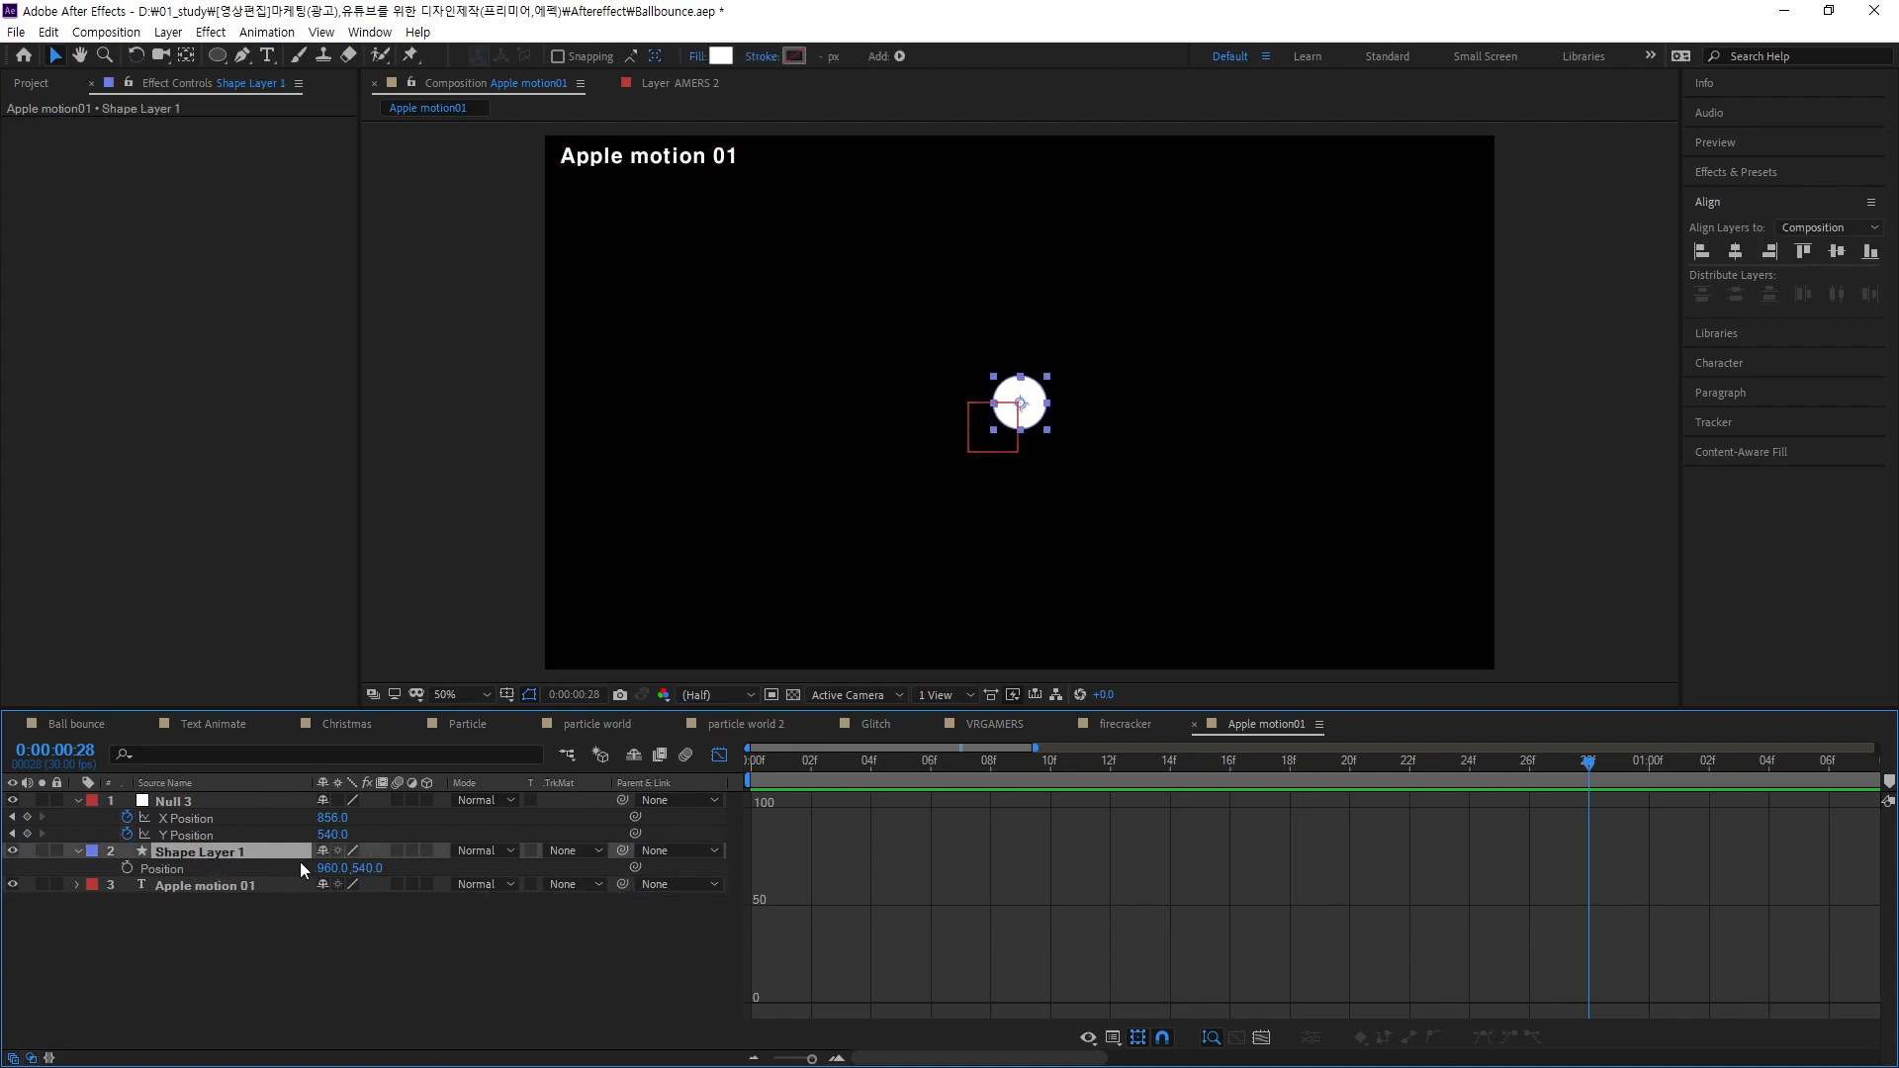
{"action": "left_click", "coordinate": [194, 801]}
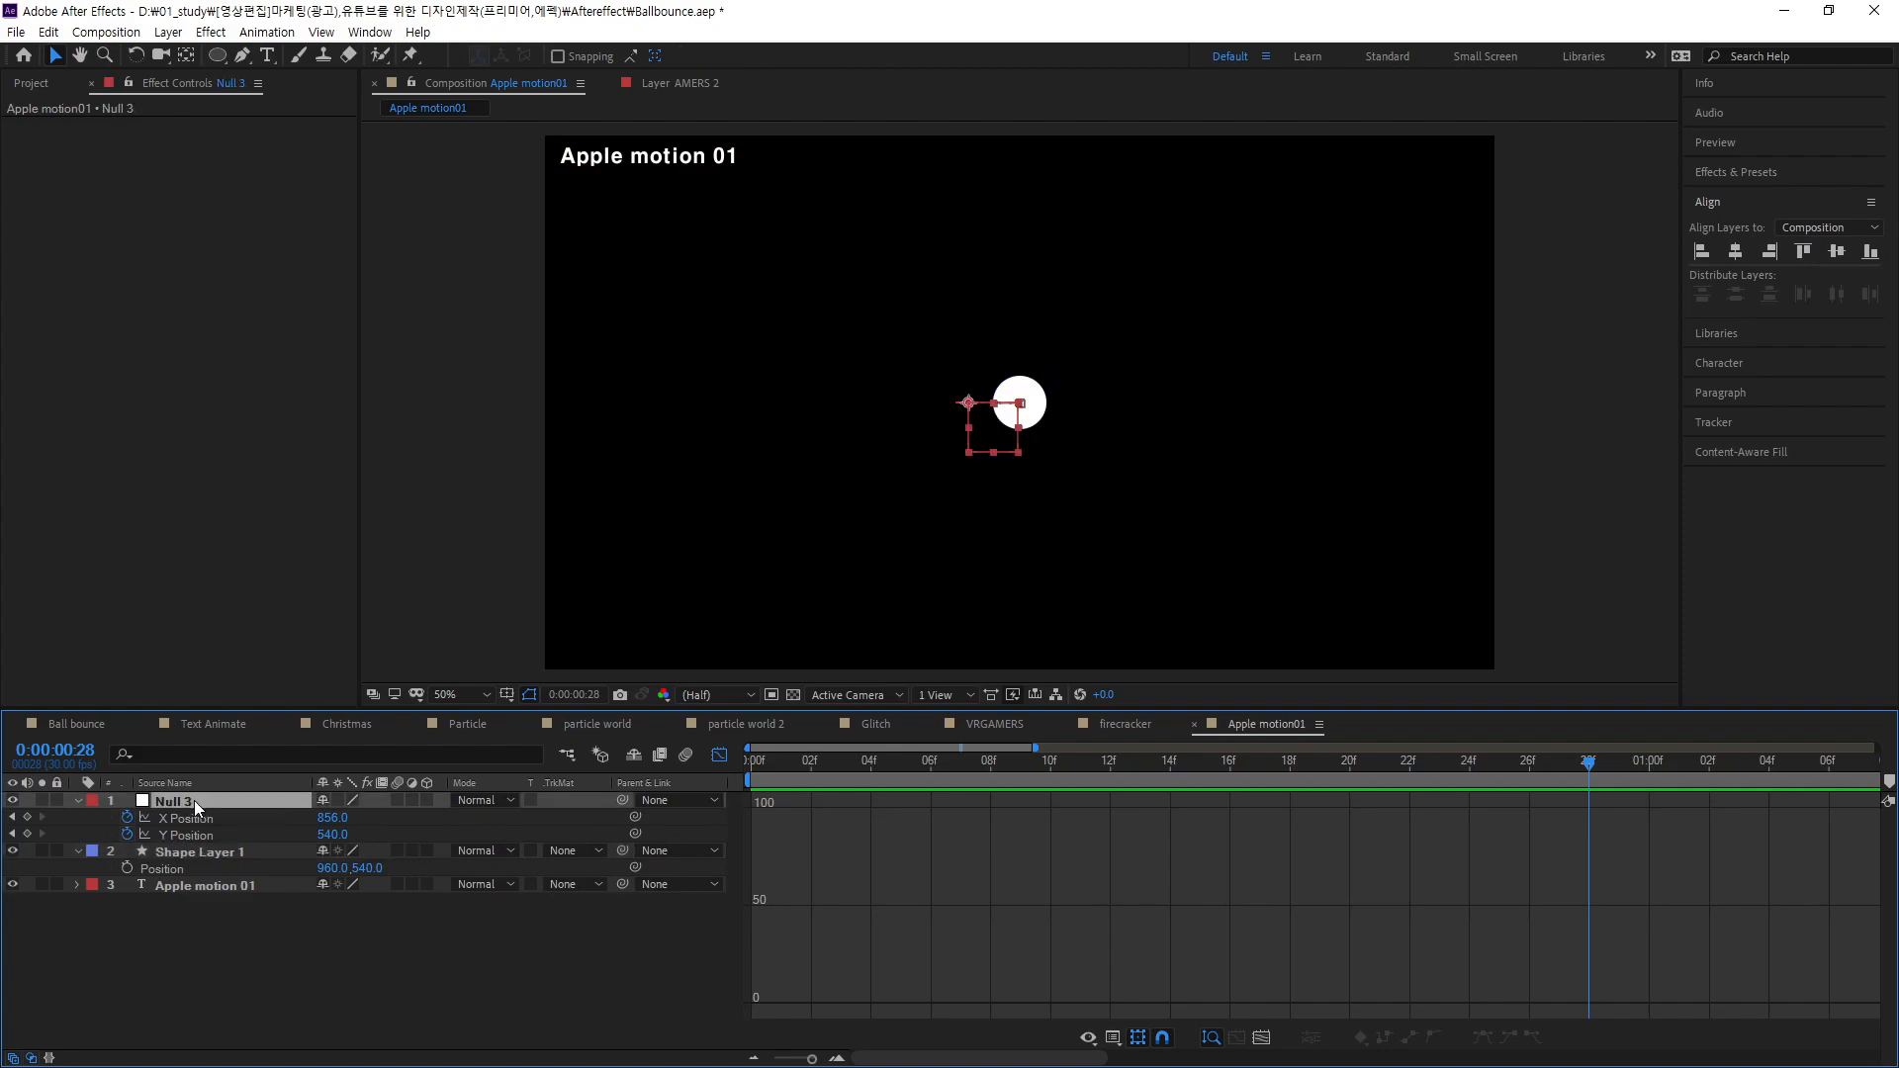
{"action": "left_click_drag", "start_coordinate": [1588, 758], "coordinate": [492, 751]}
{"action": "key", "text": "ctrl+1"}
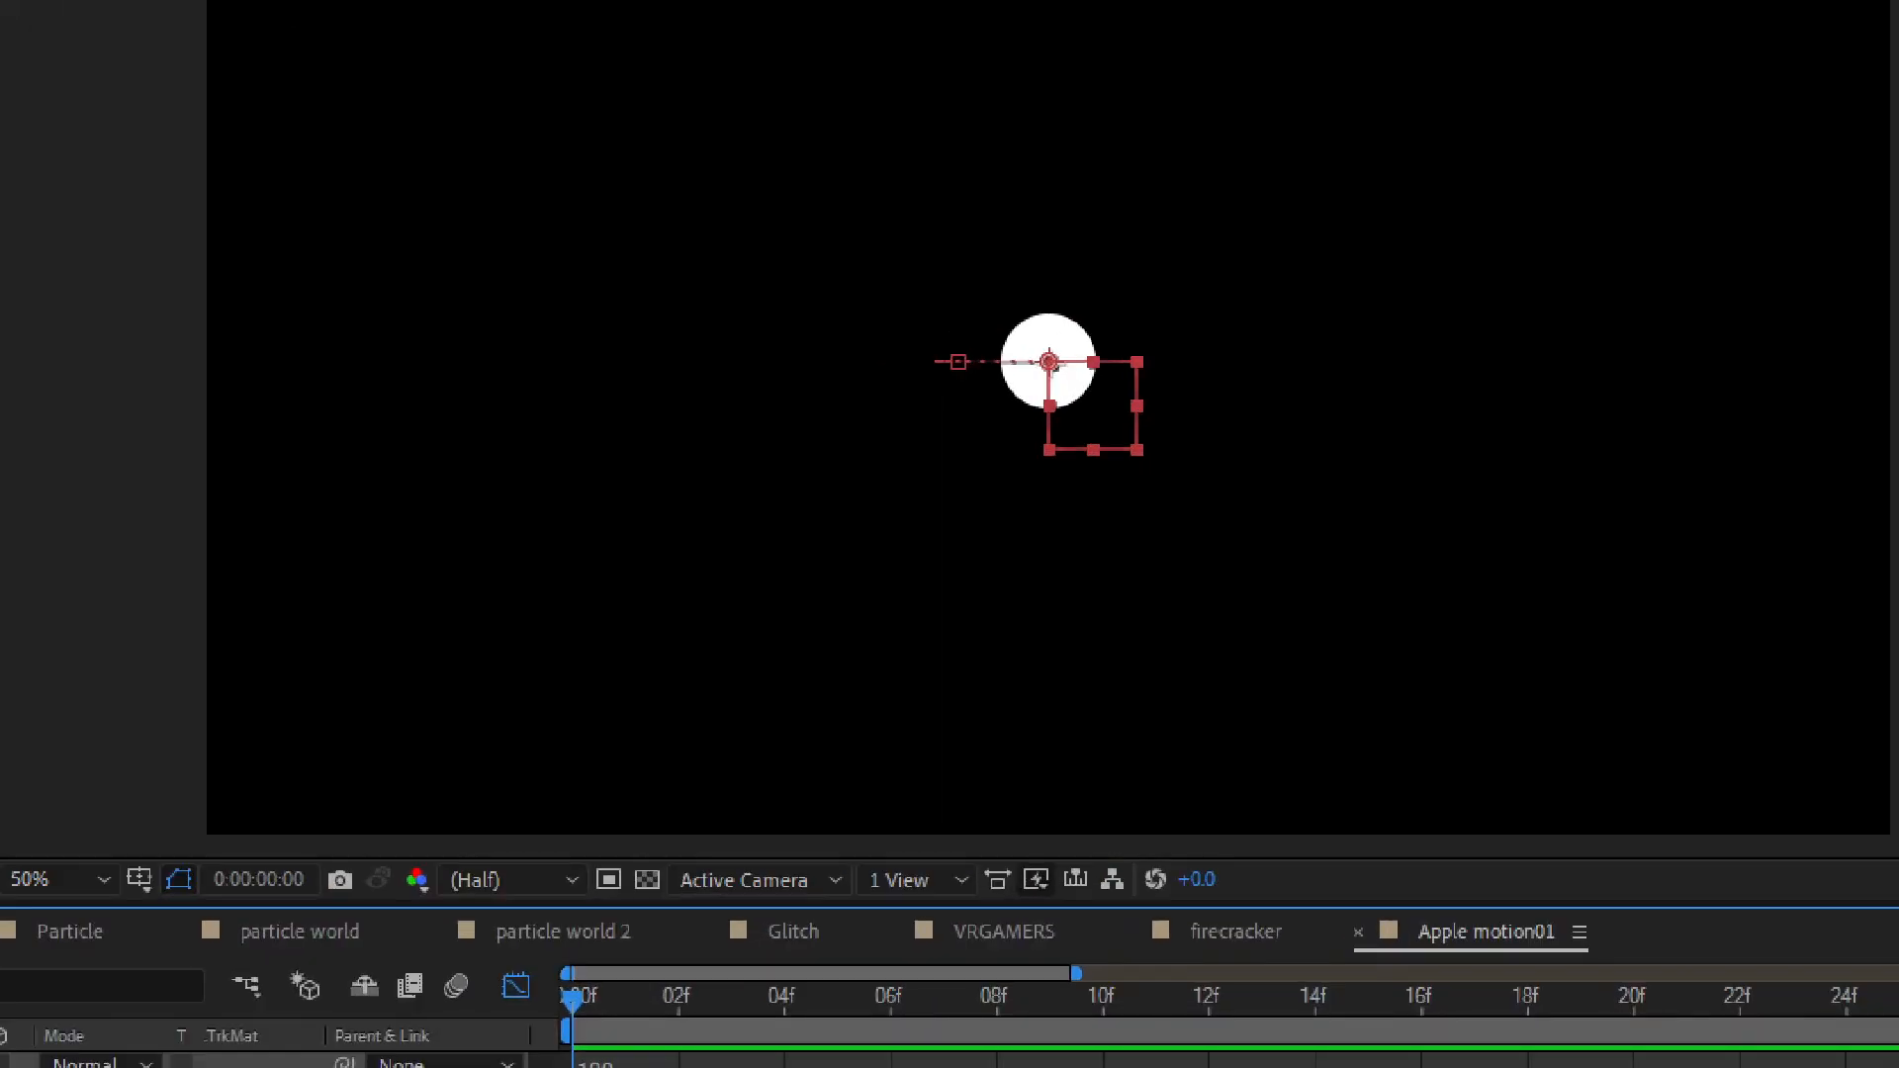
{"action": "left_click", "coordinate": [983, 457]}
{"action": "mouse_move", "coordinate": [1088, 369]}
{"action": "left_mouse_down"}
{"action": "mouse_move", "coordinate": [1023, 321]}
{"action": "mouse_move", "coordinate": [1072, 305]}
{"action": "mouse_move", "coordinate": [1099, 333]}
{"action": "mouse_move", "coordinate": [1068, 378]}
{"action": "left_mouse_up"}
{"action": "key", "text": "Escape"}
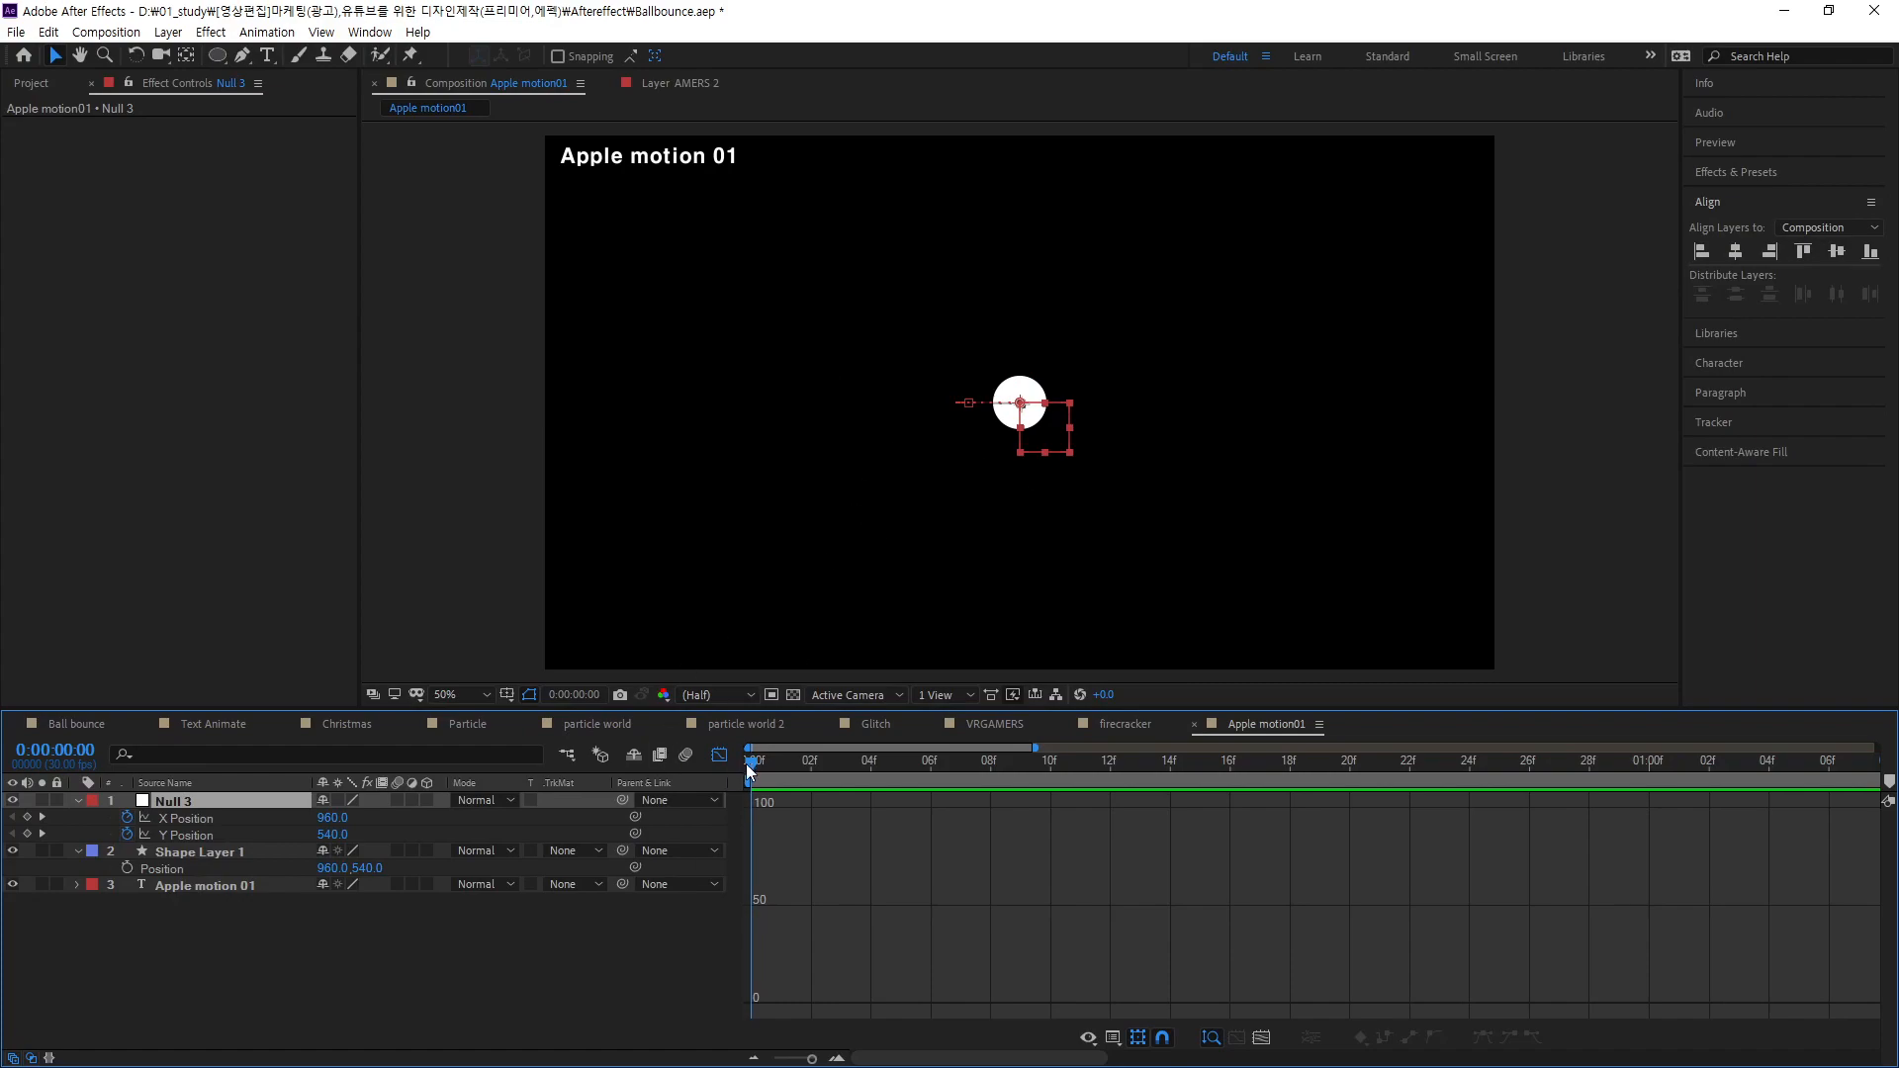
{"action": "key", "text": "space"}
{"action": "key", "text": "space"}
{"action": "left_click_drag", "start_coordinate": [197, 834], "coordinate": [188, 803]}
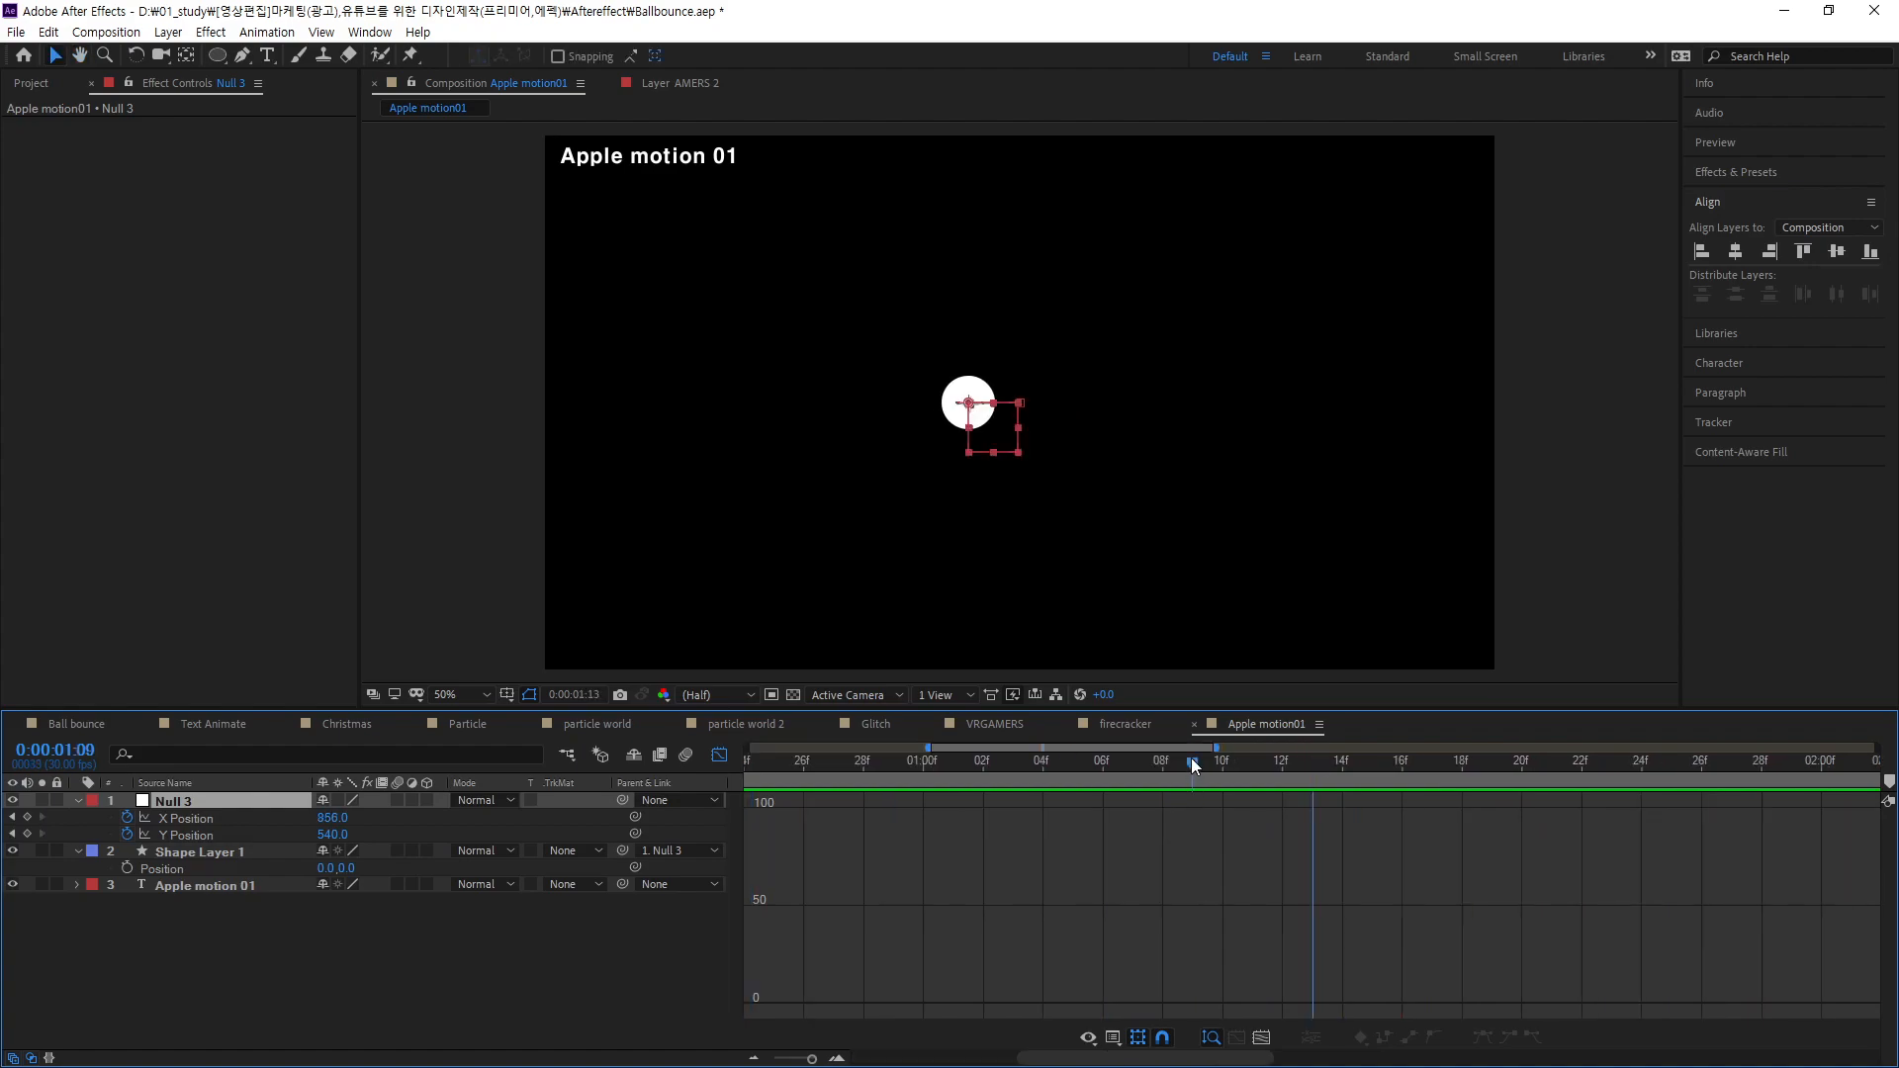
- Play the circle's animation from the start of the composition to check that it follows the null object
{"action": "left_click_drag", "start_coordinate": [1191, 759], "coordinate": [393, 818]}
{"action": "key", "text": "space"}
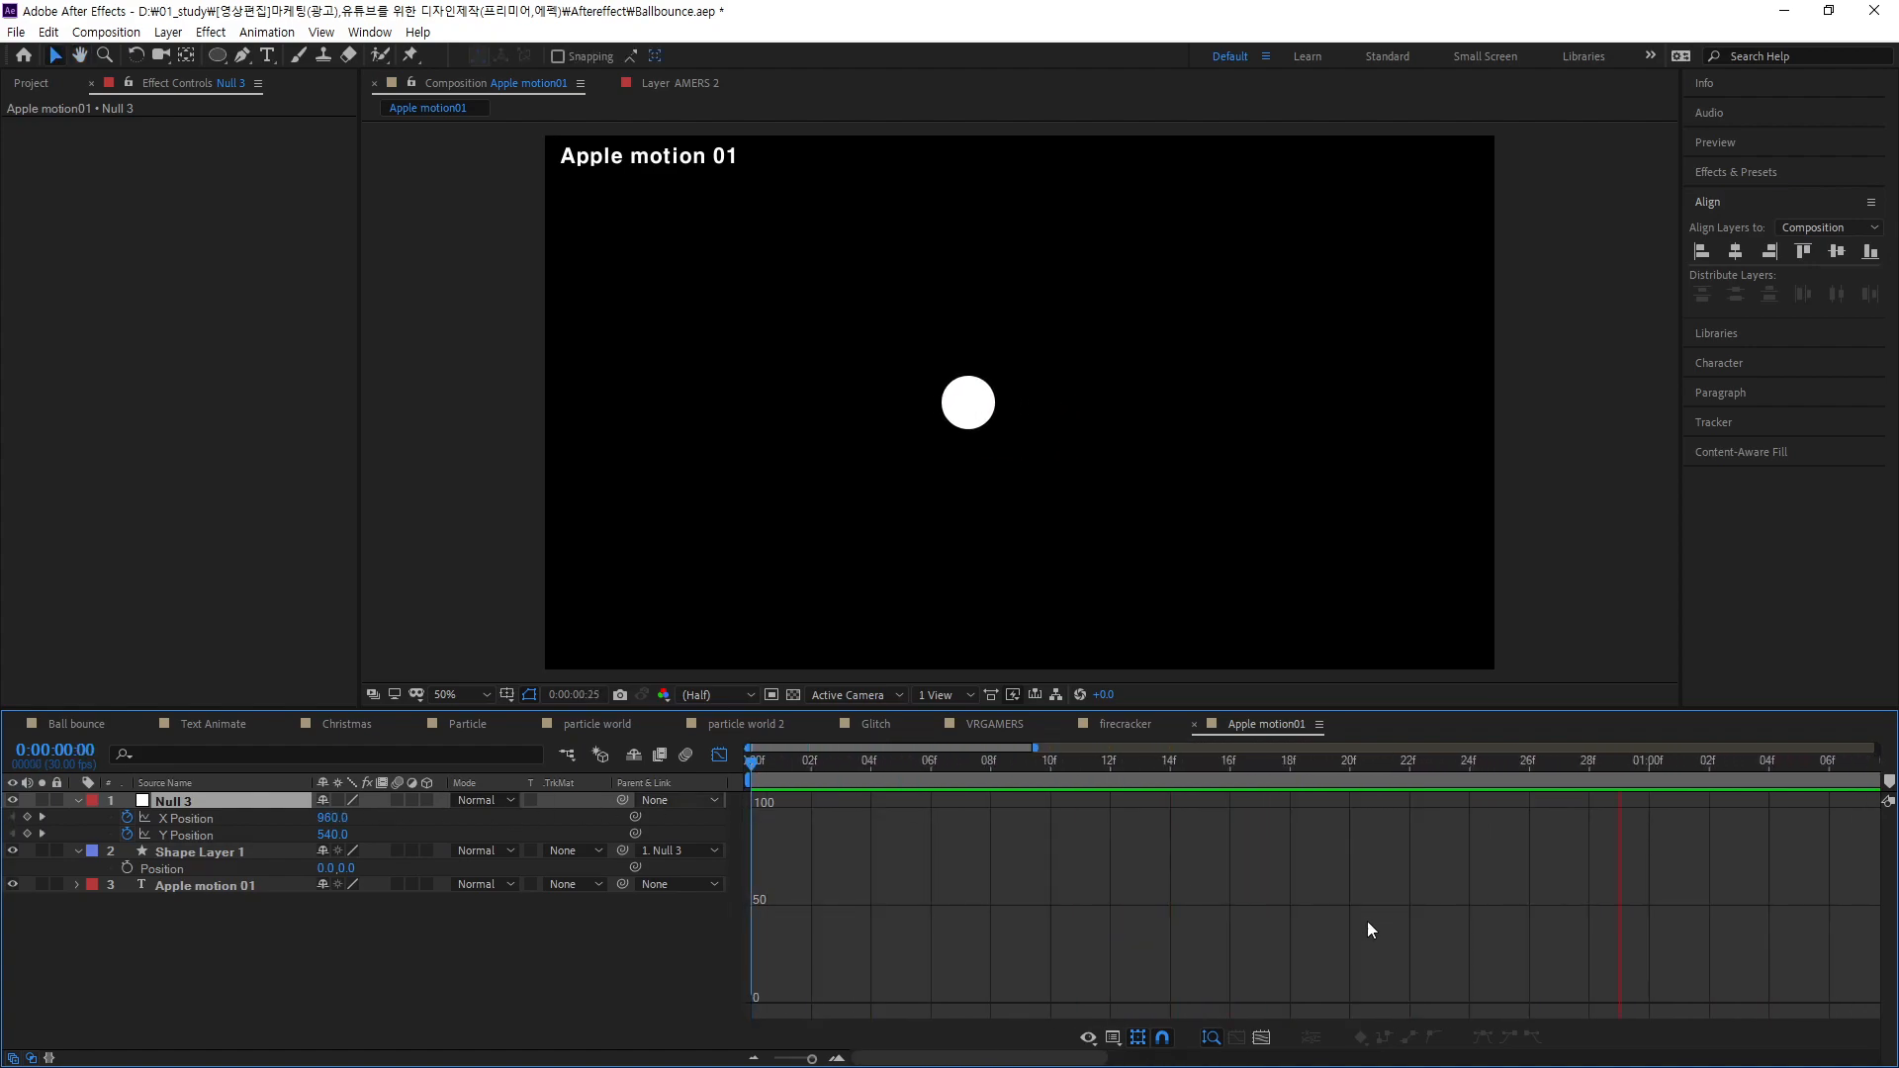
{"action": "key", "text": "space"}
{"action": "left_click_drag", "start_coordinate": [1314, 765], "coordinate": [380, 777]}
{"action": "left_click_drag", "start_coordinate": [811, 1060], "coordinate": [786, 1060]}
{"action": "key", "text": "space"}
{"action": "key", "text": "space"}
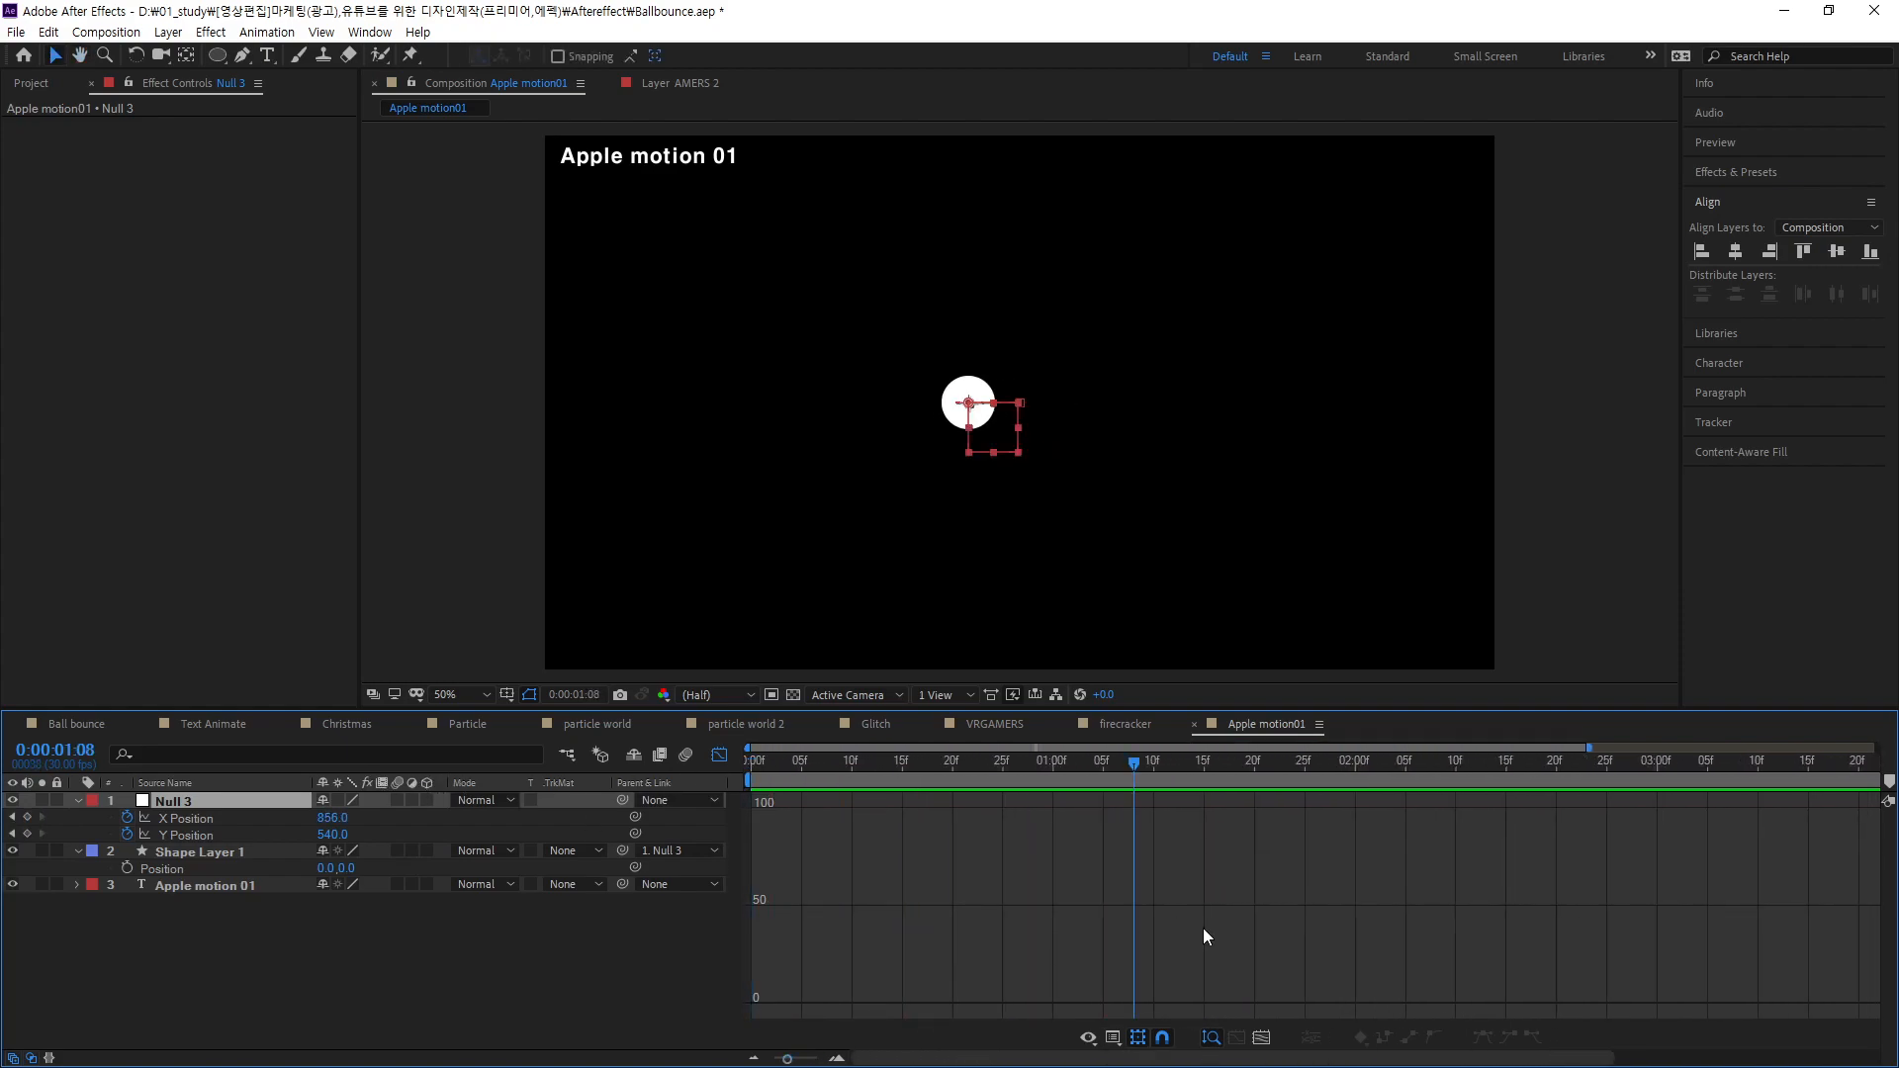
- End the work area at 0:00:01:08, preview that range and return the playhead to 0:00:00:00
{"action": "key", "text": "n"}
{"action": "key", "text": "space"}
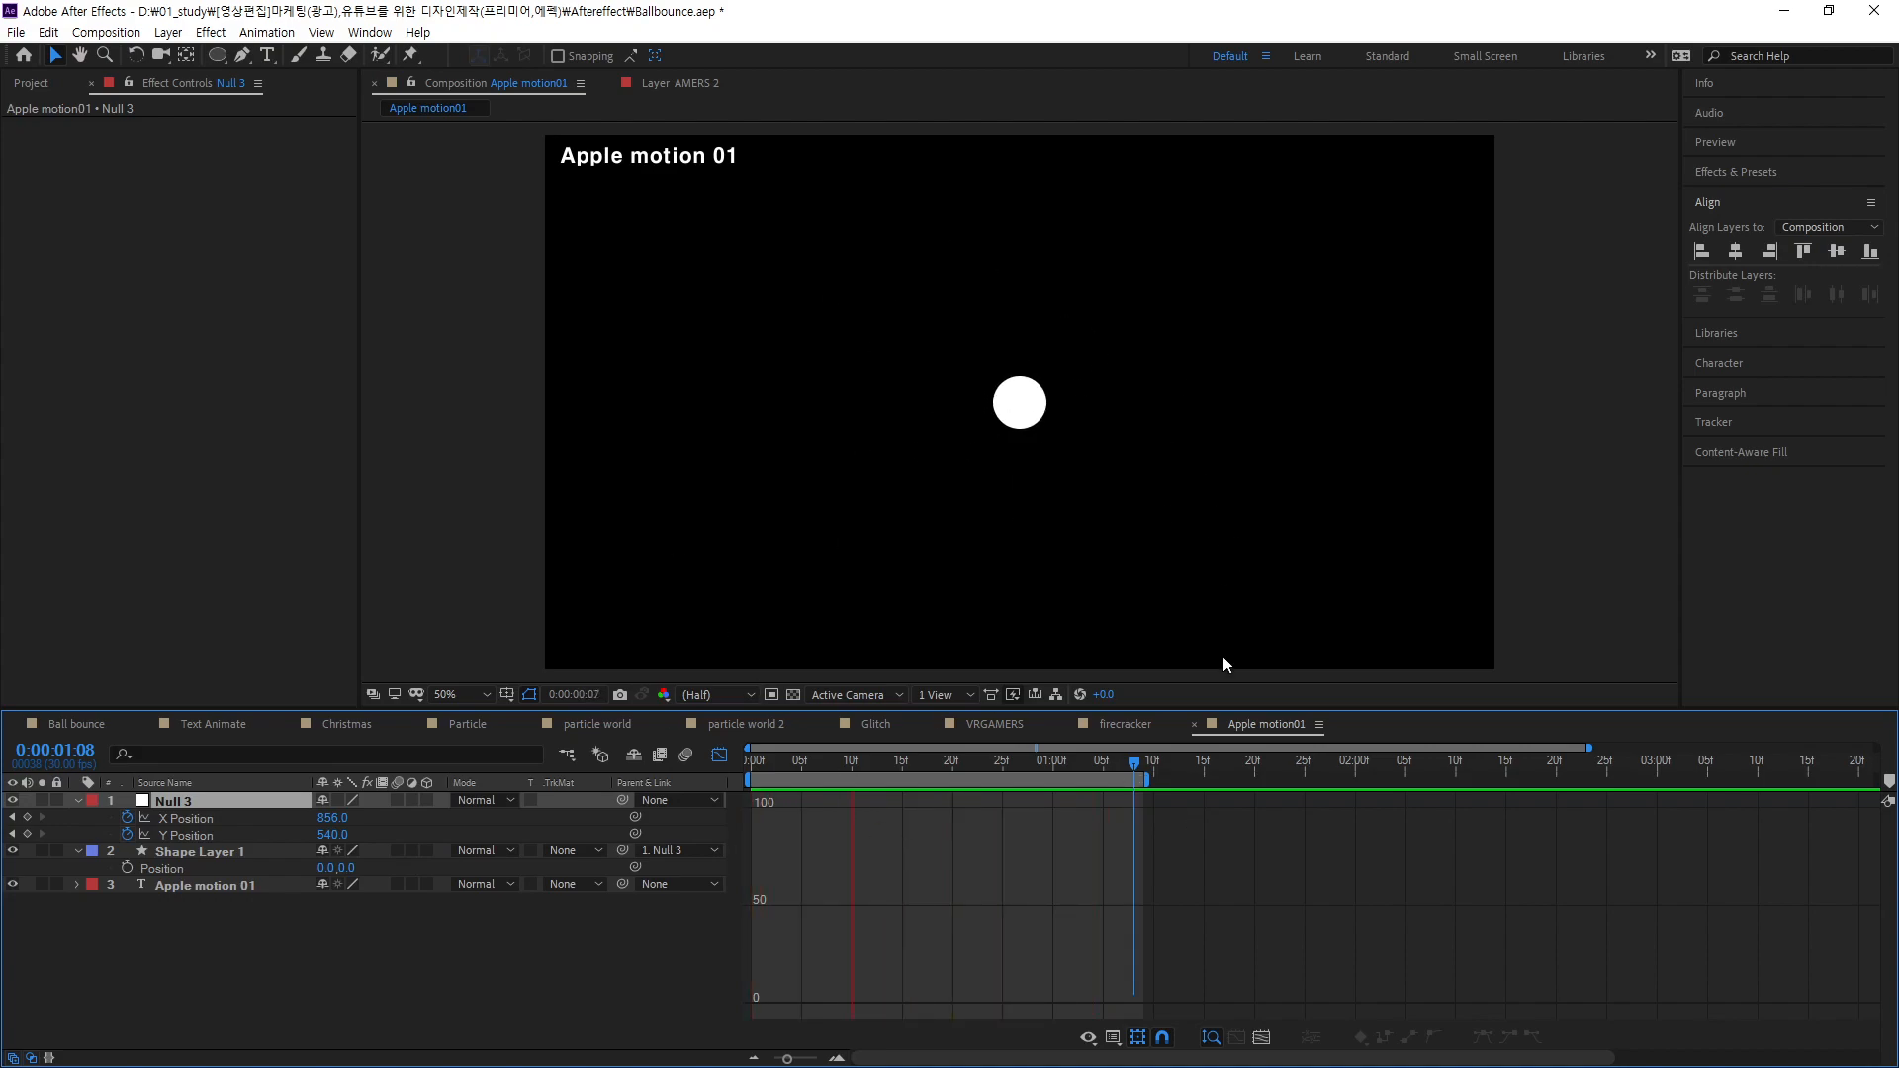
{"action": "key", "text": "space"}
{"action": "left_click_drag", "start_coordinate": [1115, 762], "coordinate": [348, 857]}
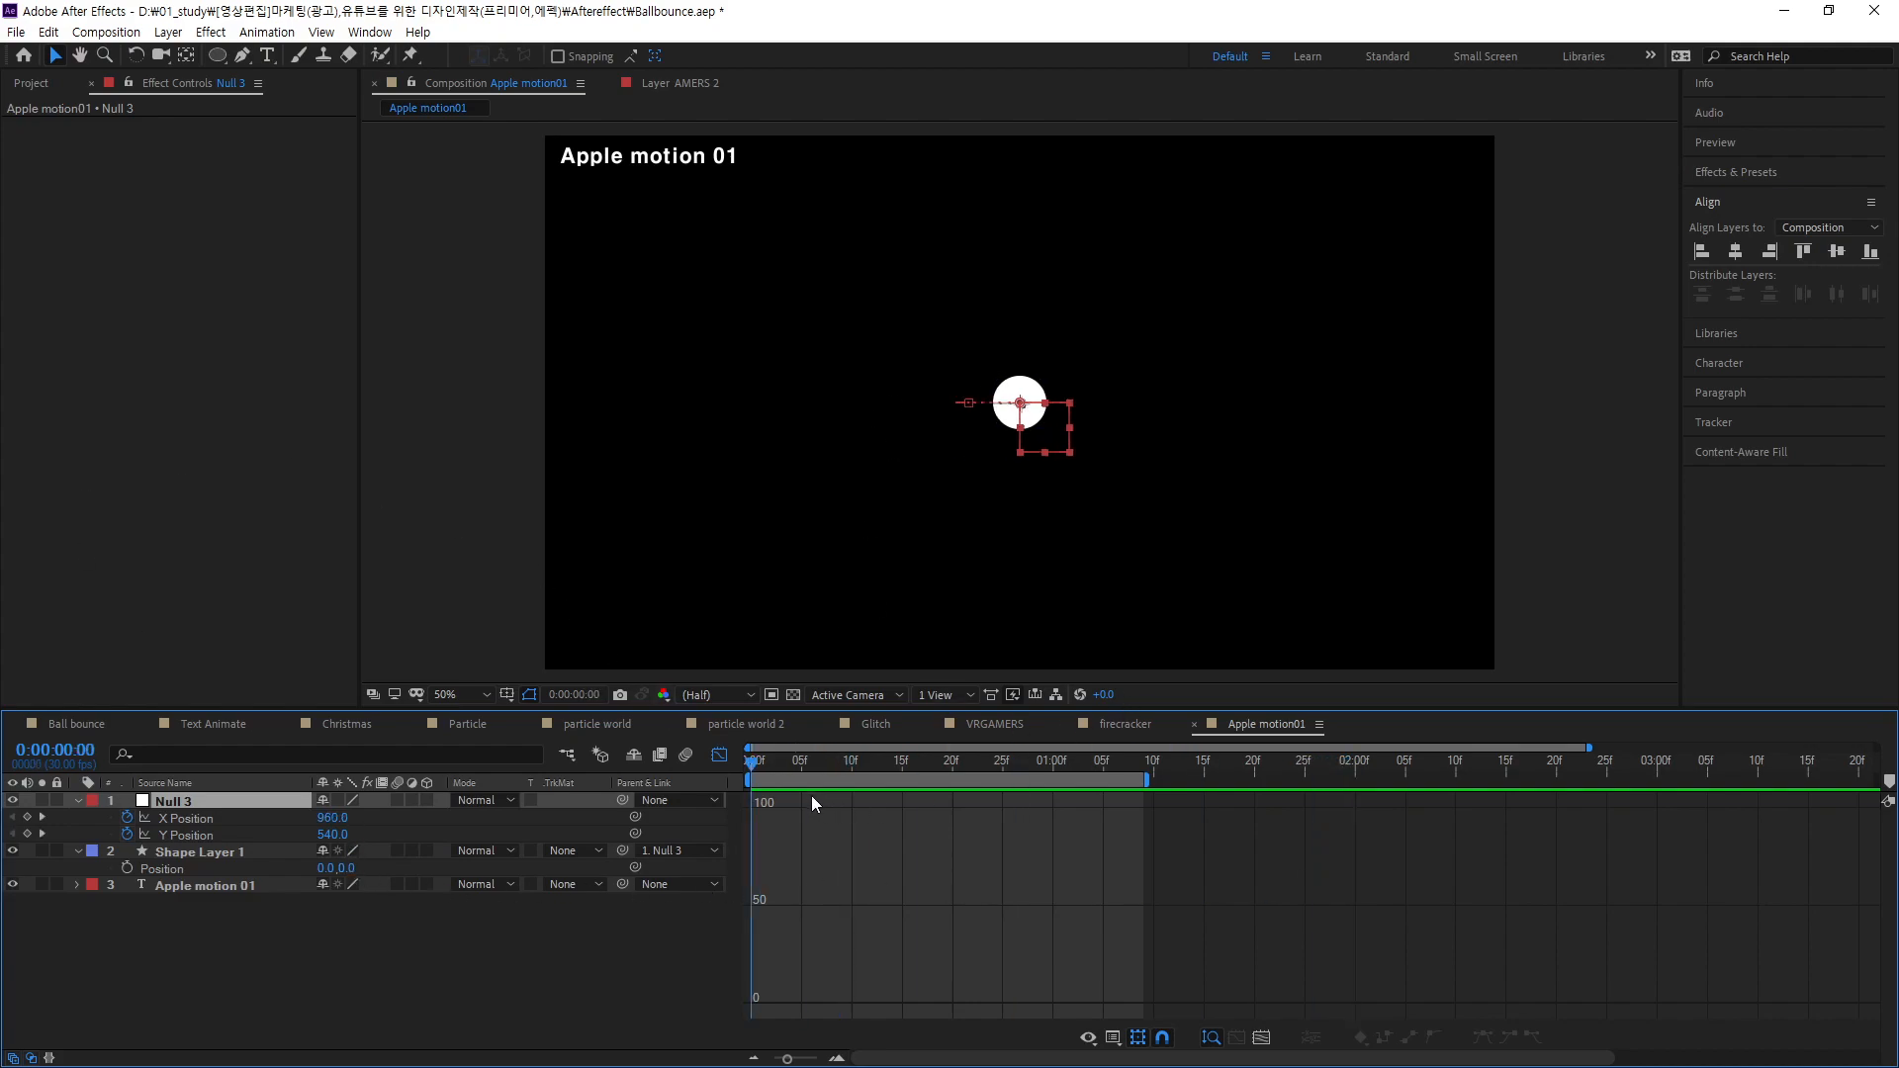
{"action": "left_click_drag", "start_coordinate": [758, 774], "coordinate": [602, 785]}
{"action": "left_click", "coordinate": [115, 936]}
{"action": "left_click", "coordinate": [168, 803]}
{"action": "left_click", "coordinate": [194, 851]}
{"action": "left_click", "coordinate": [176, 803]}
{"action": "left_click", "coordinate": [190, 854]}
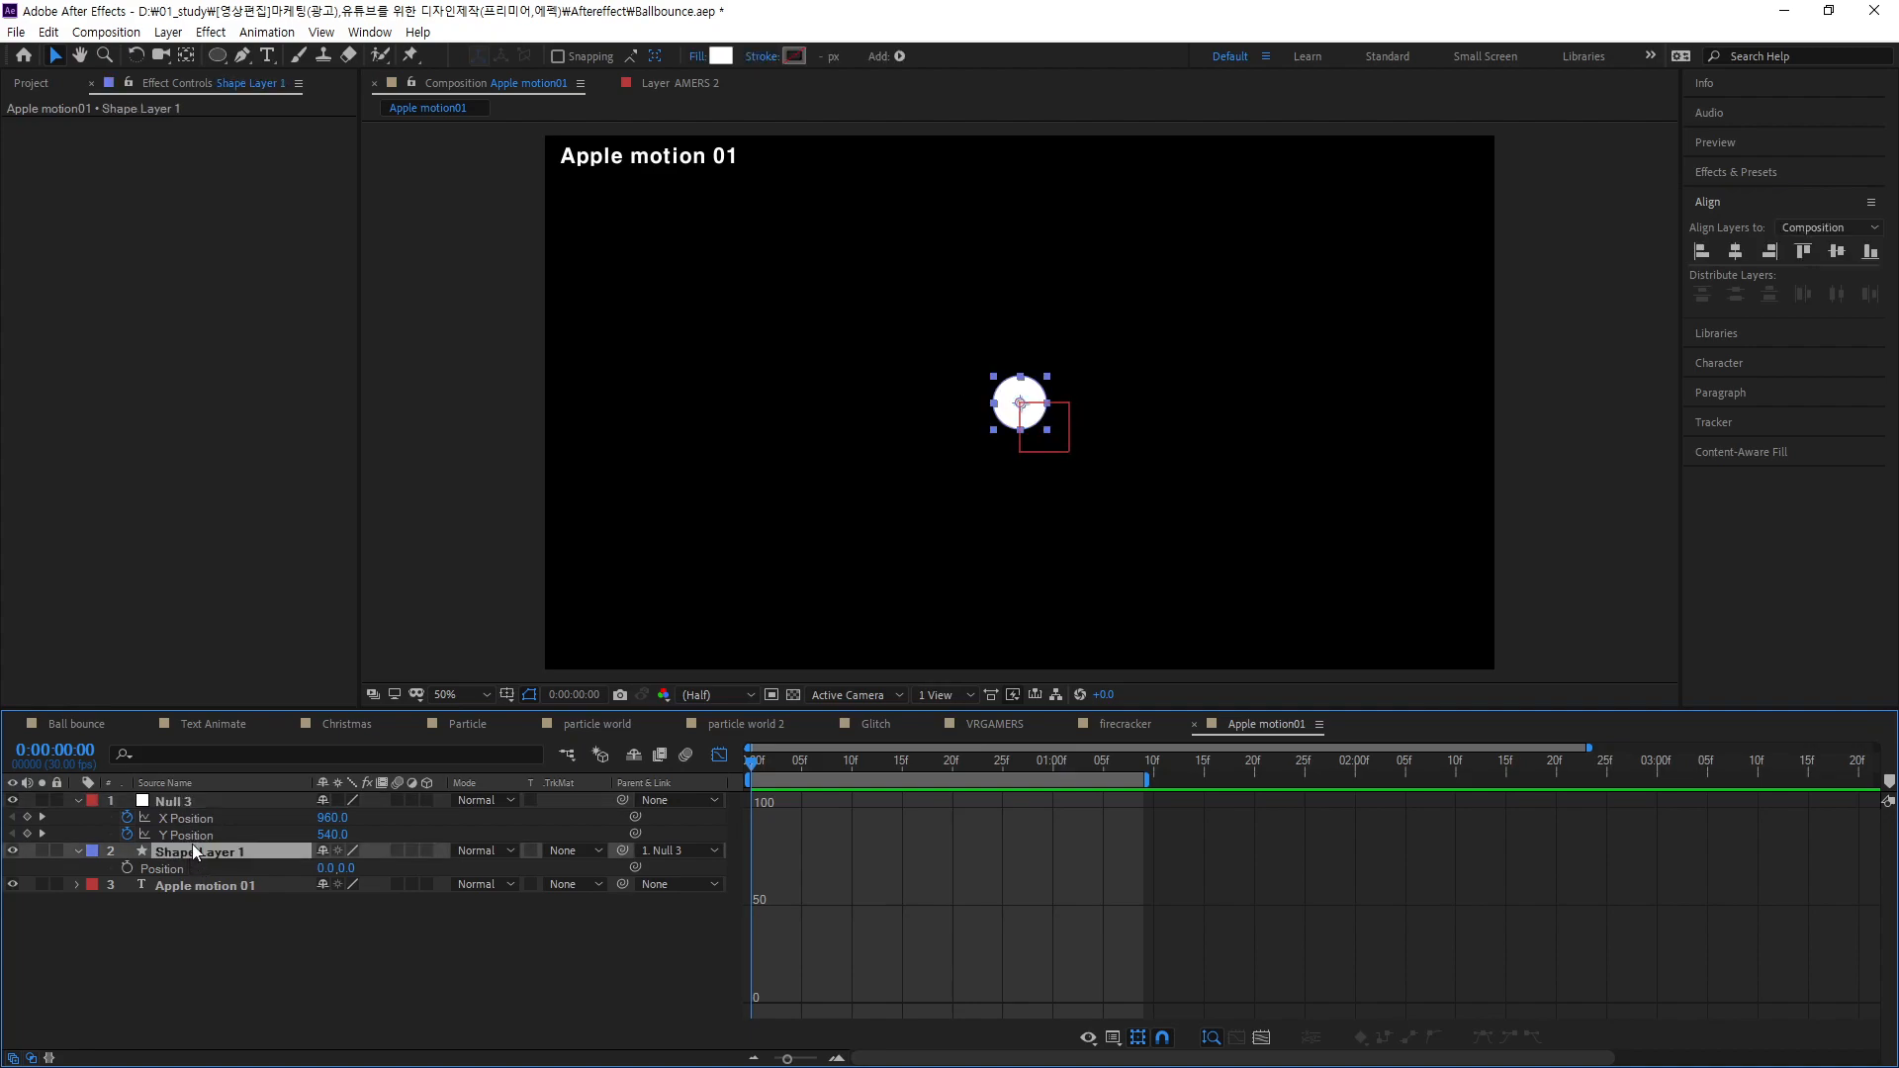
{"action": "left_click", "coordinate": [182, 801]}
{"action": "left_click", "coordinate": [191, 851]}
{"action": "left_click", "coordinate": [176, 801]}
{"action": "left_click", "coordinate": [190, 852]}
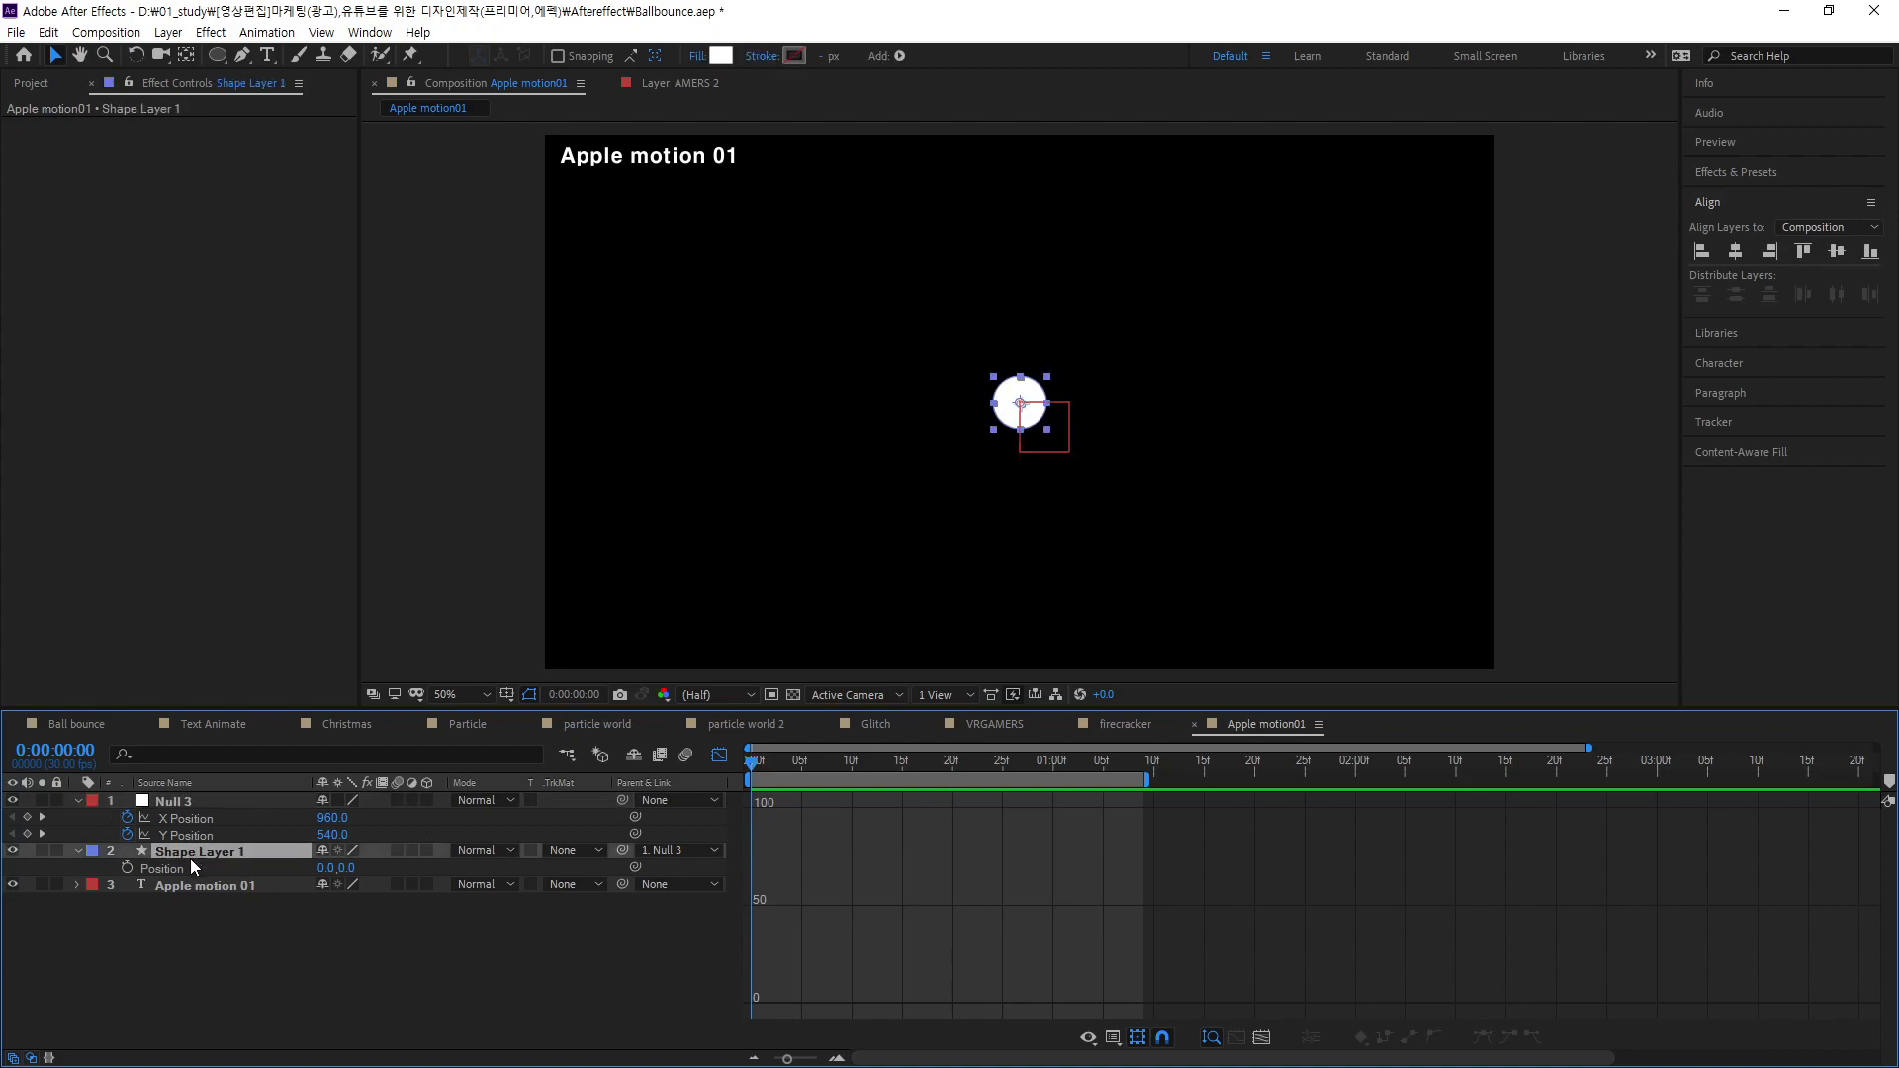
{"action": "left_click", "coordinate": [300, 1004]}
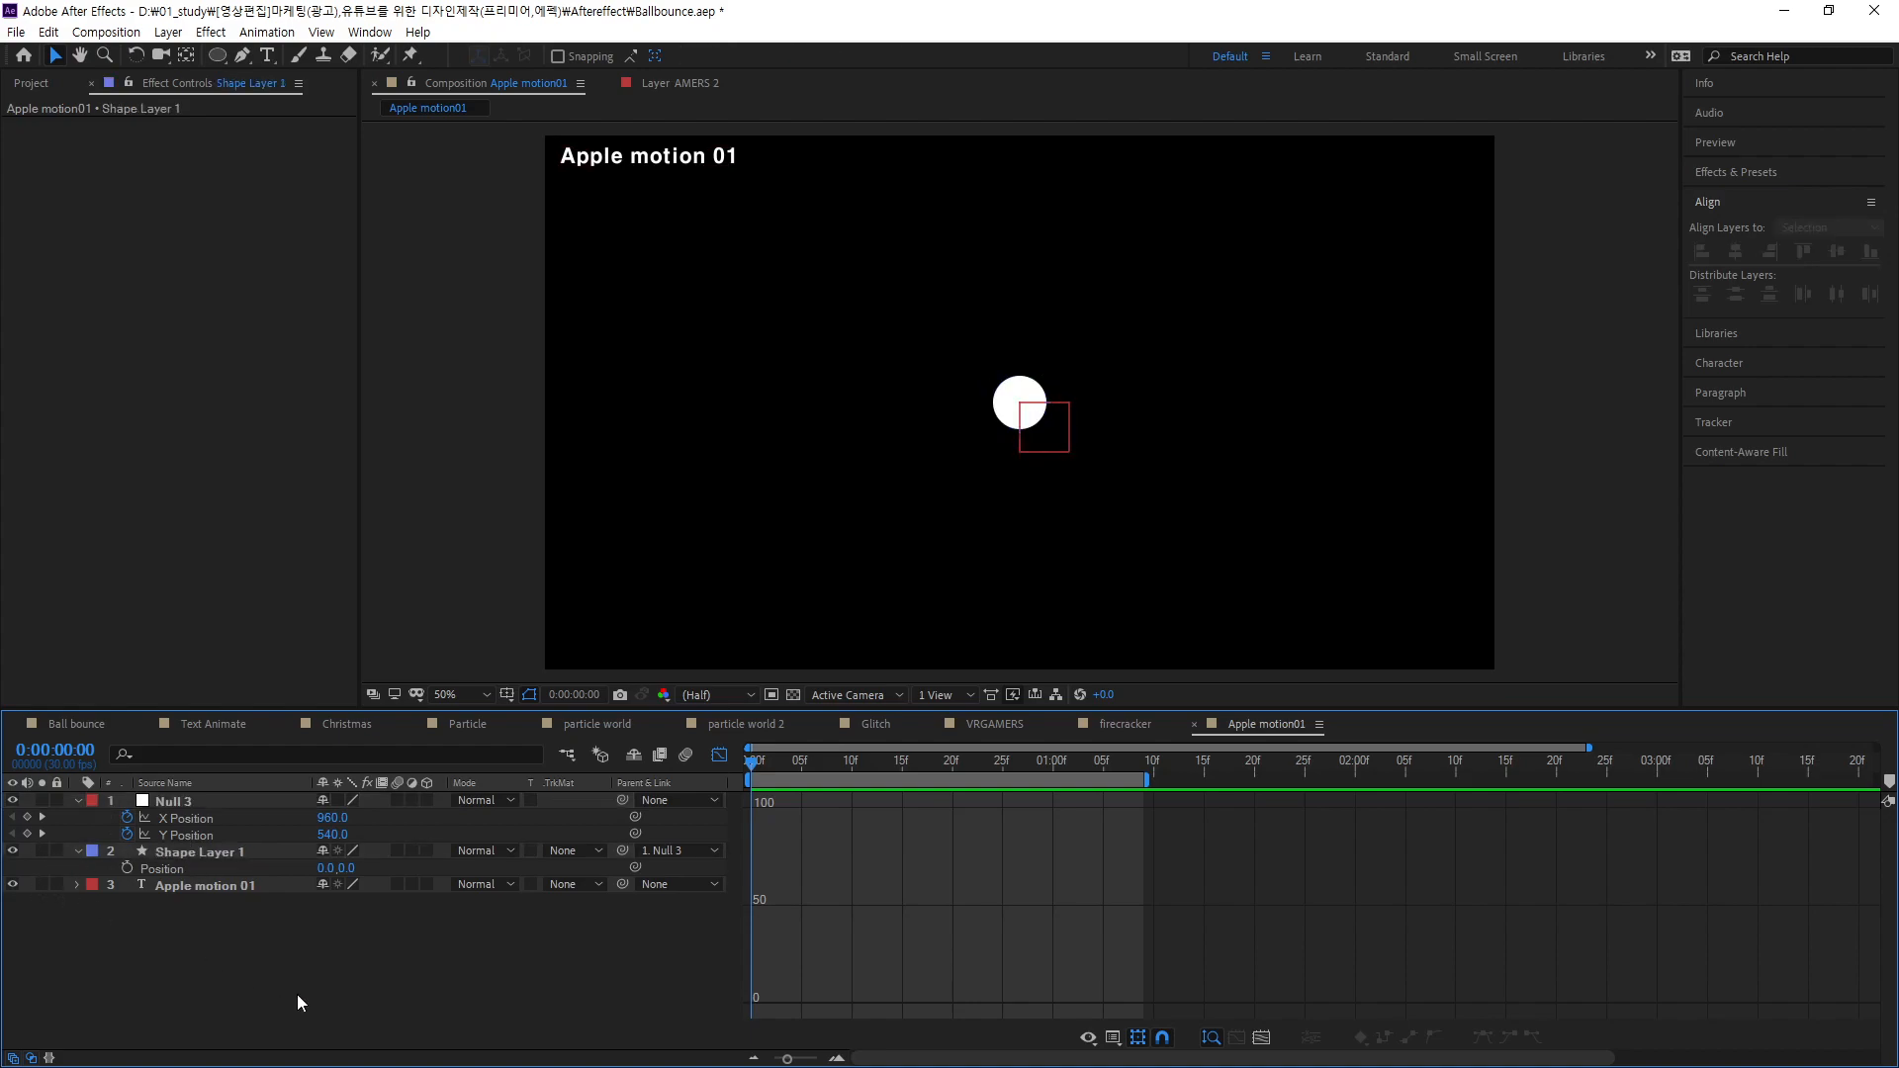
{"action": "left_click", "coordinate": [193, 857]}
{"action": "left_click", "coordinate": [192, 800]}
{"action": "left_click", "coordinate": [207, 851]}
{"action": "left_click", "coordinate": [182, 801]}
{"action": "left_click", "coordinate": [192, 854]}
- Collapse the properties of Null 3 and Shape Layer 1 and duplicate both layers together
{"action": "left_click", "coordinate": [178, 801]}
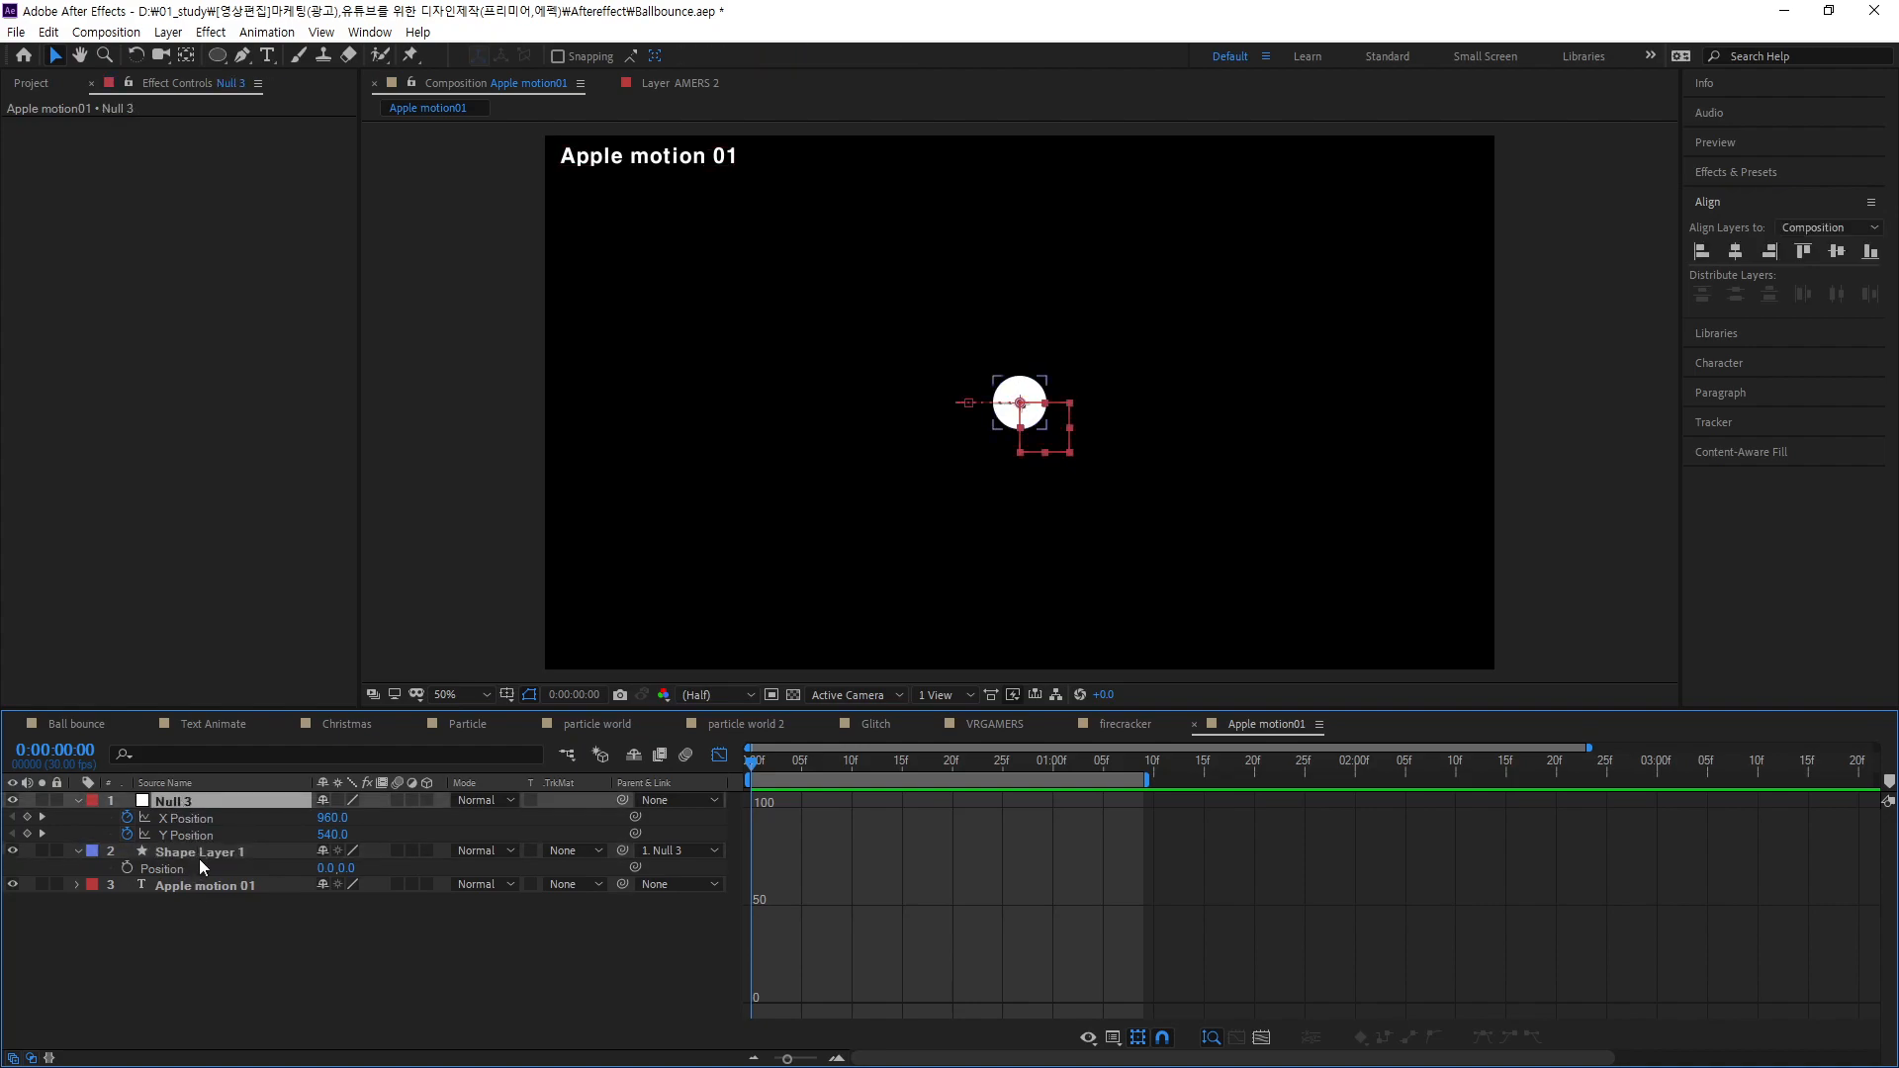
{"action": "left_click", "coordinate": [199, 855], "text": "ctrl"}
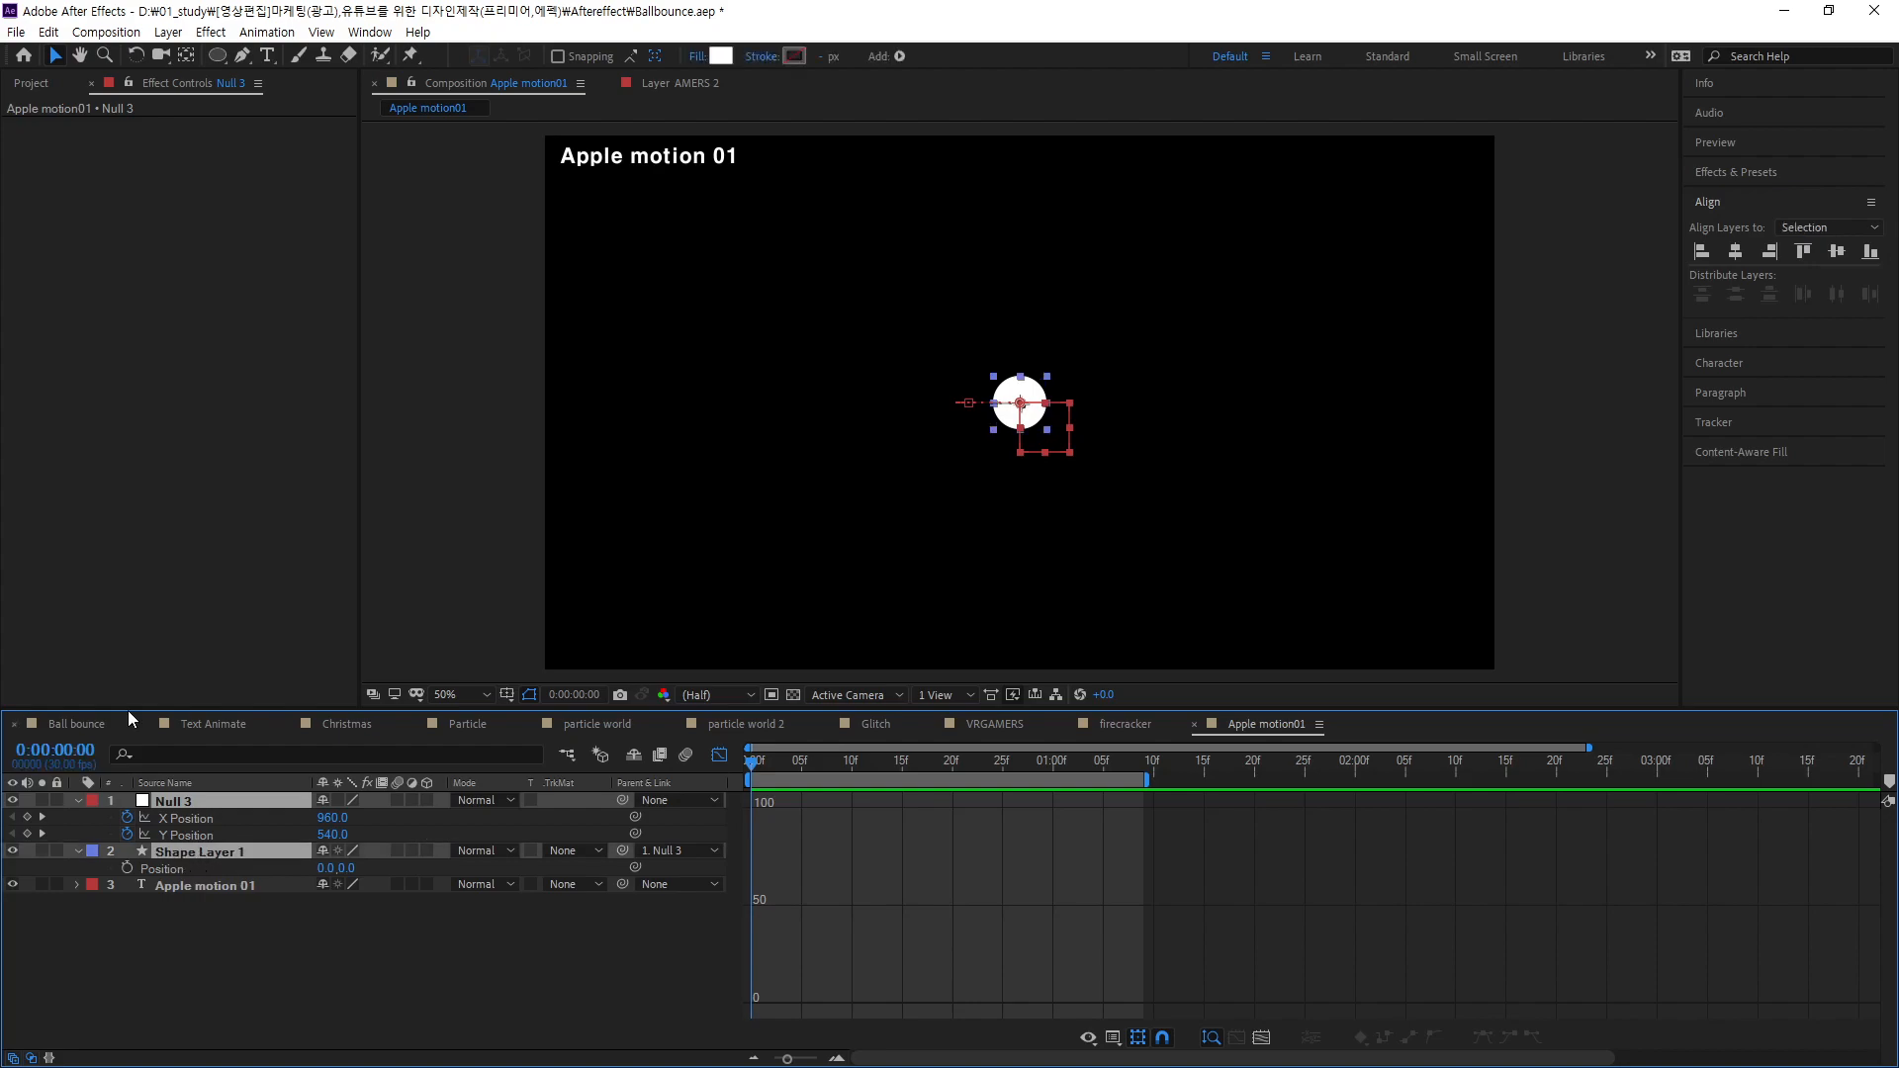
{"action": "left_click", "coordinate": [80, 799]}
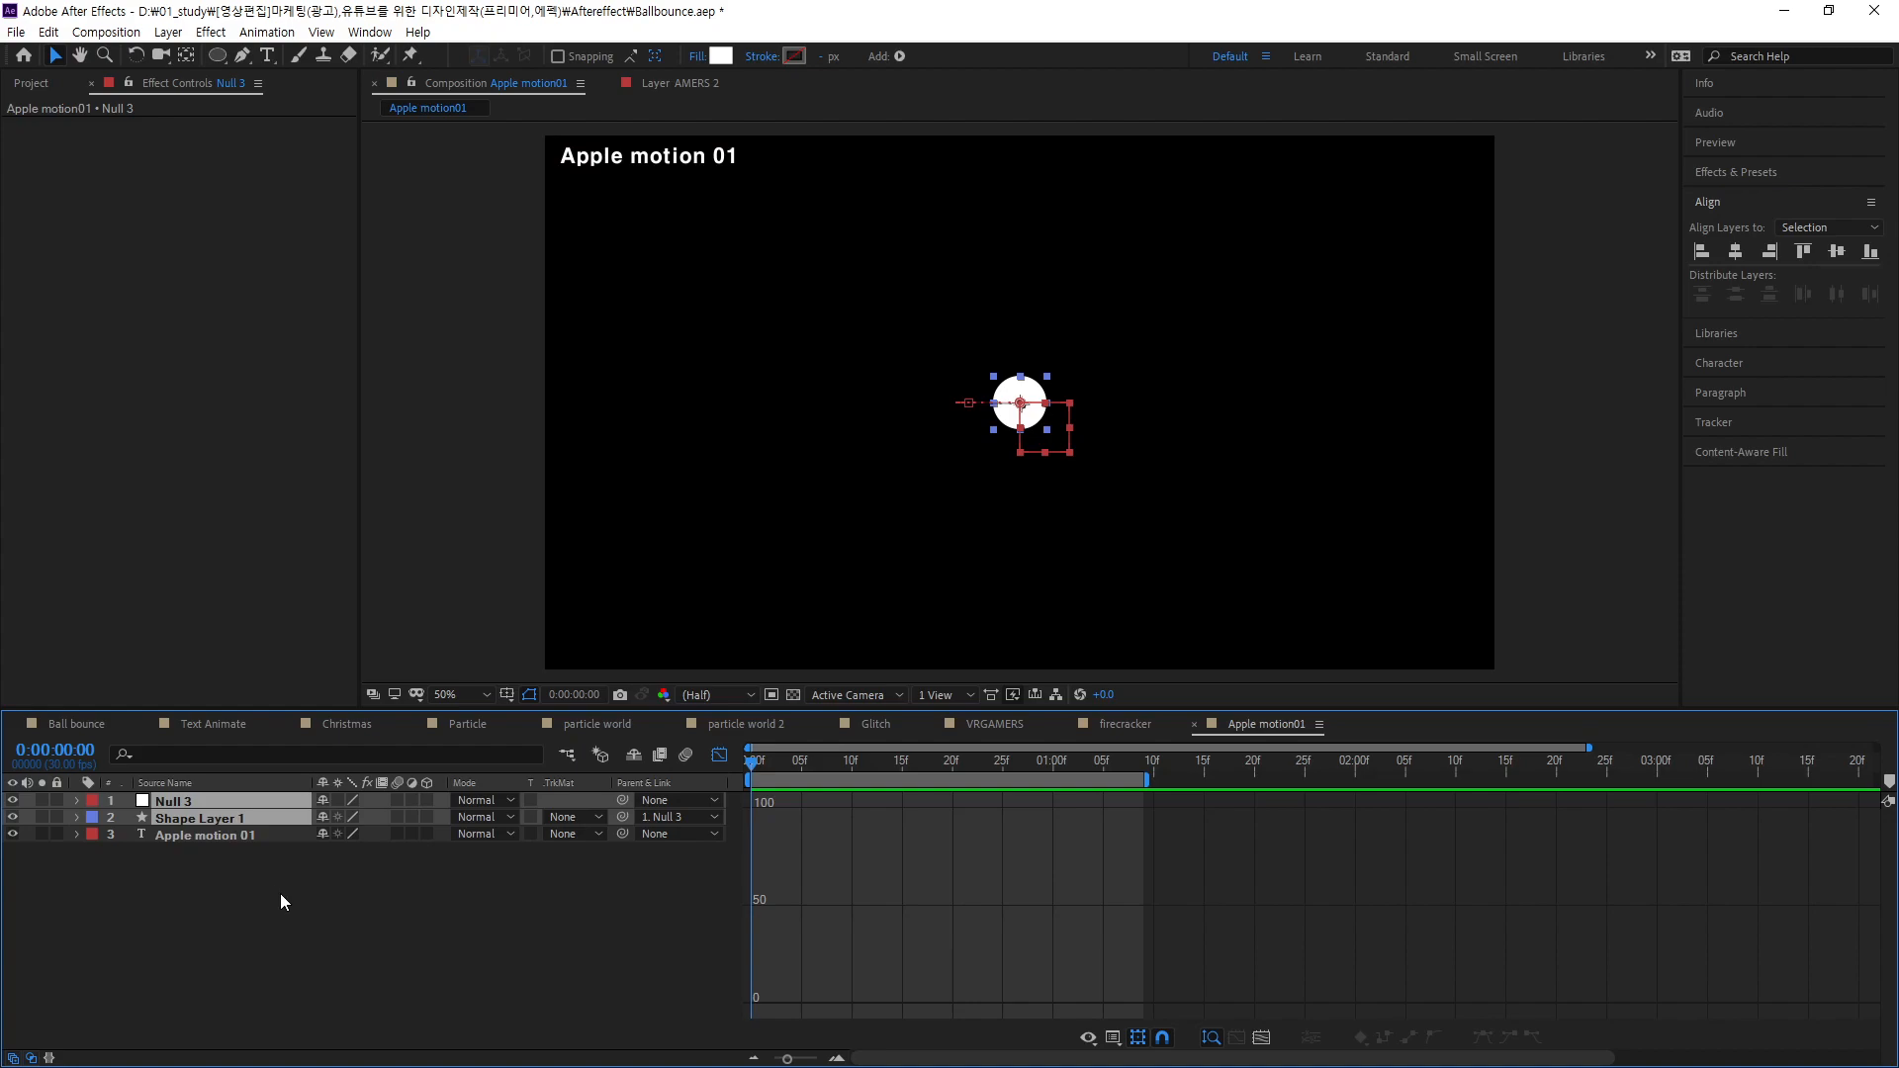
{"action": "key", "text": "ctrl+d"}
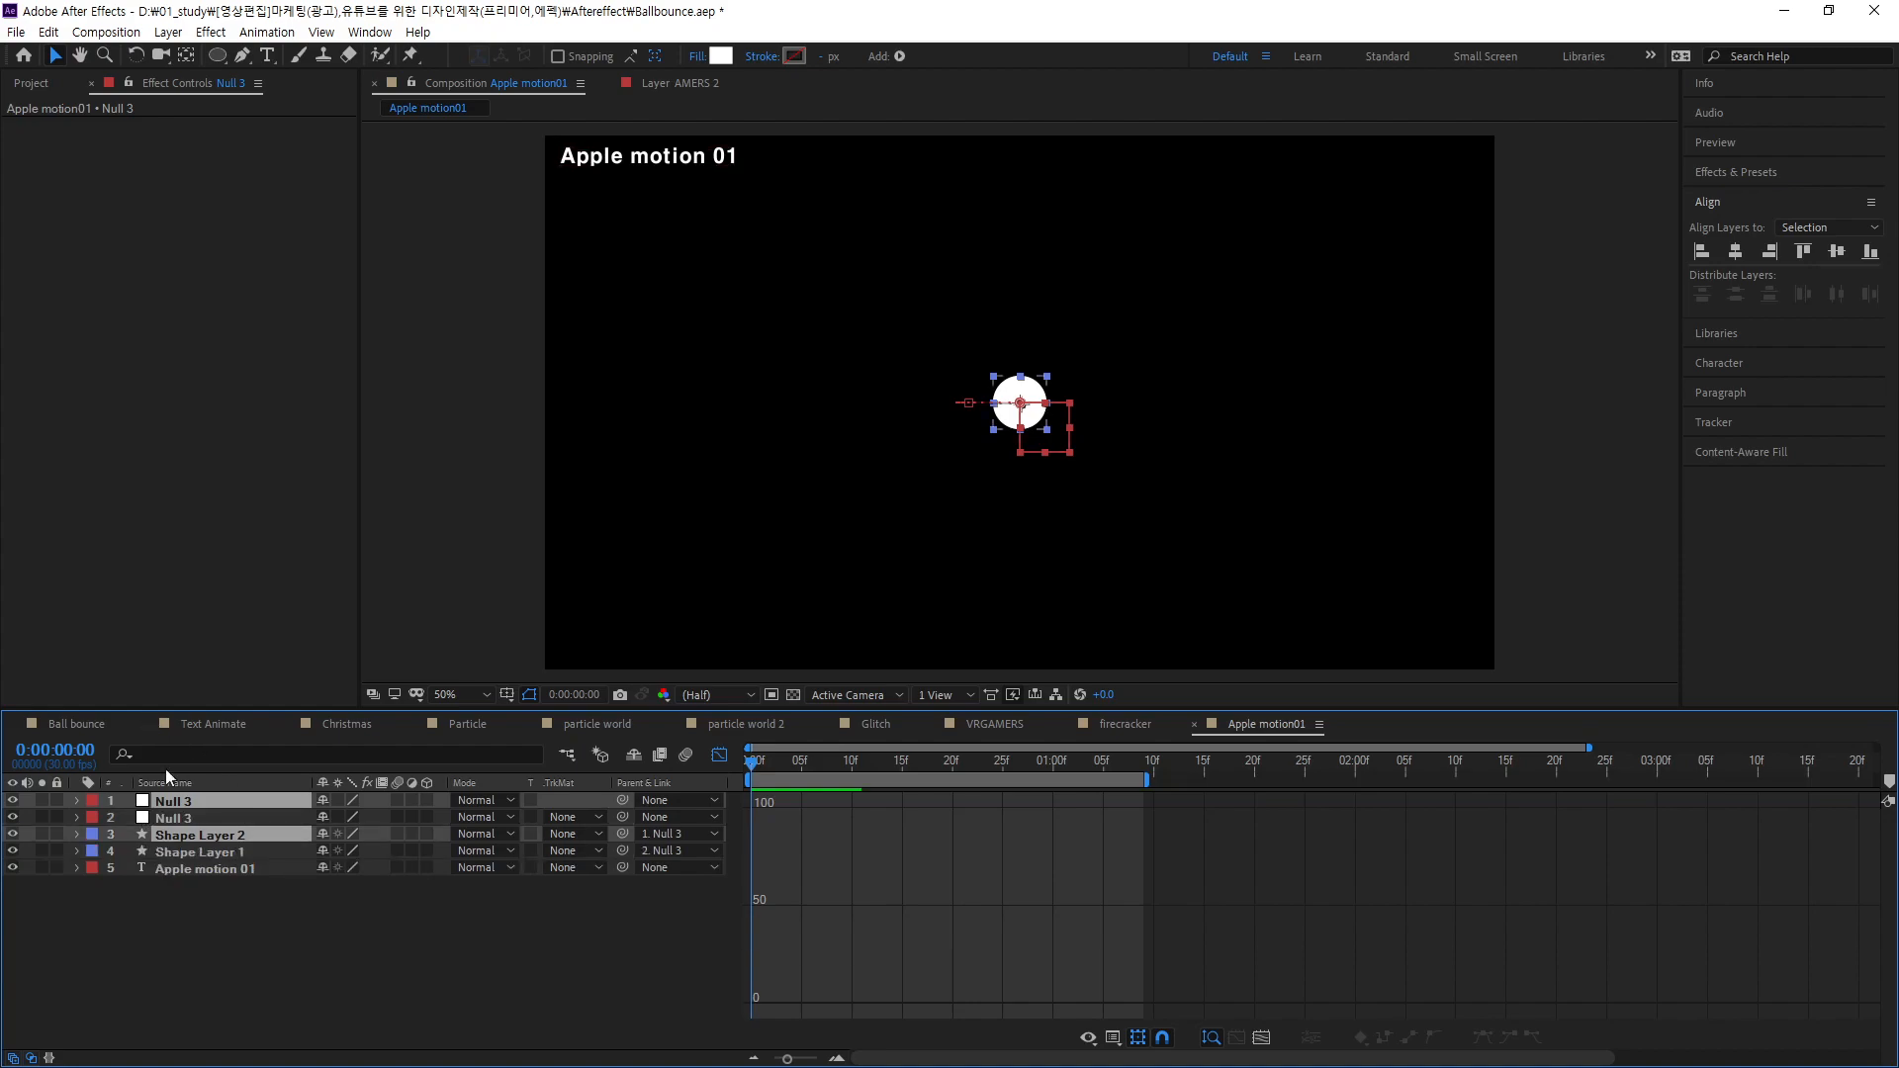
- Rename Shape Layer 1 as "ellips L"
{"action": "left_click", "coordinate": [193, 850]}
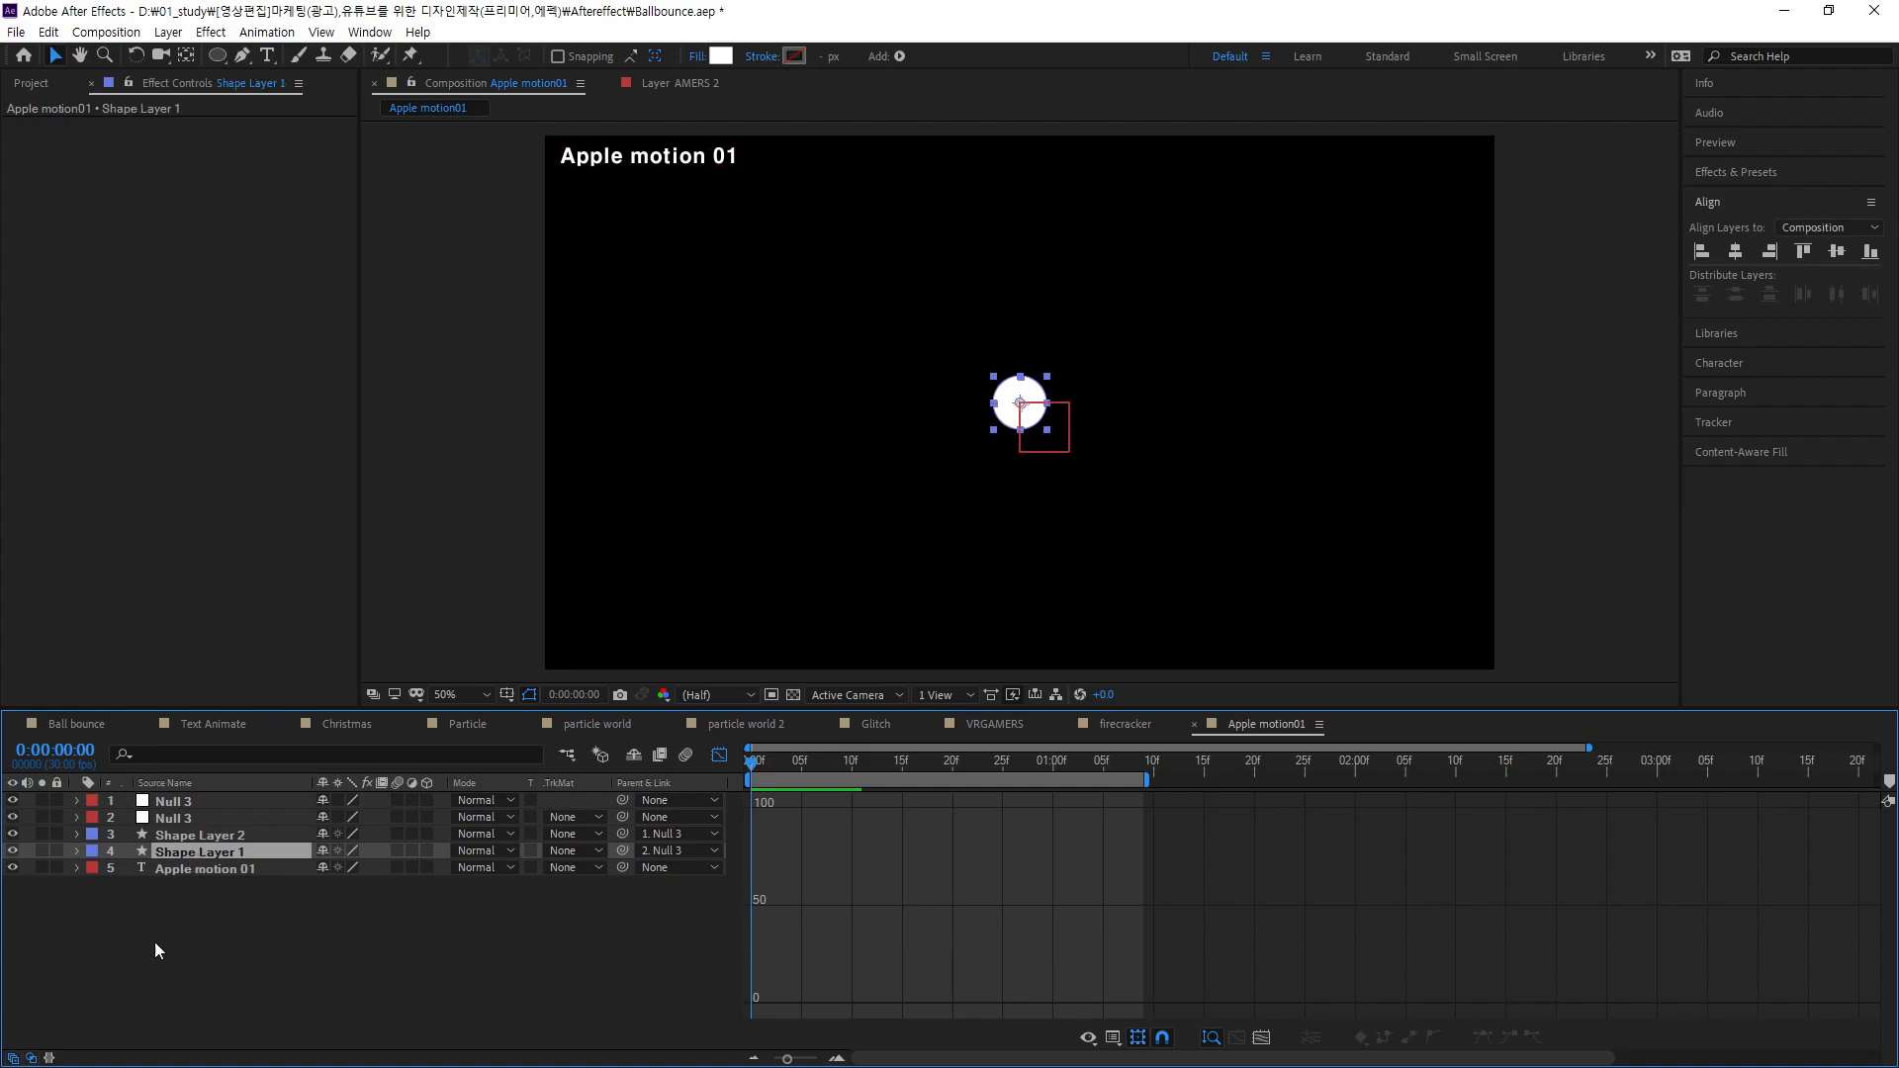
{"action": "left_click", "coordinate": [200, 838]}
{"action": "left_click", "coordinate": [193, 853]}
{"action": "key", "text": "Return"}
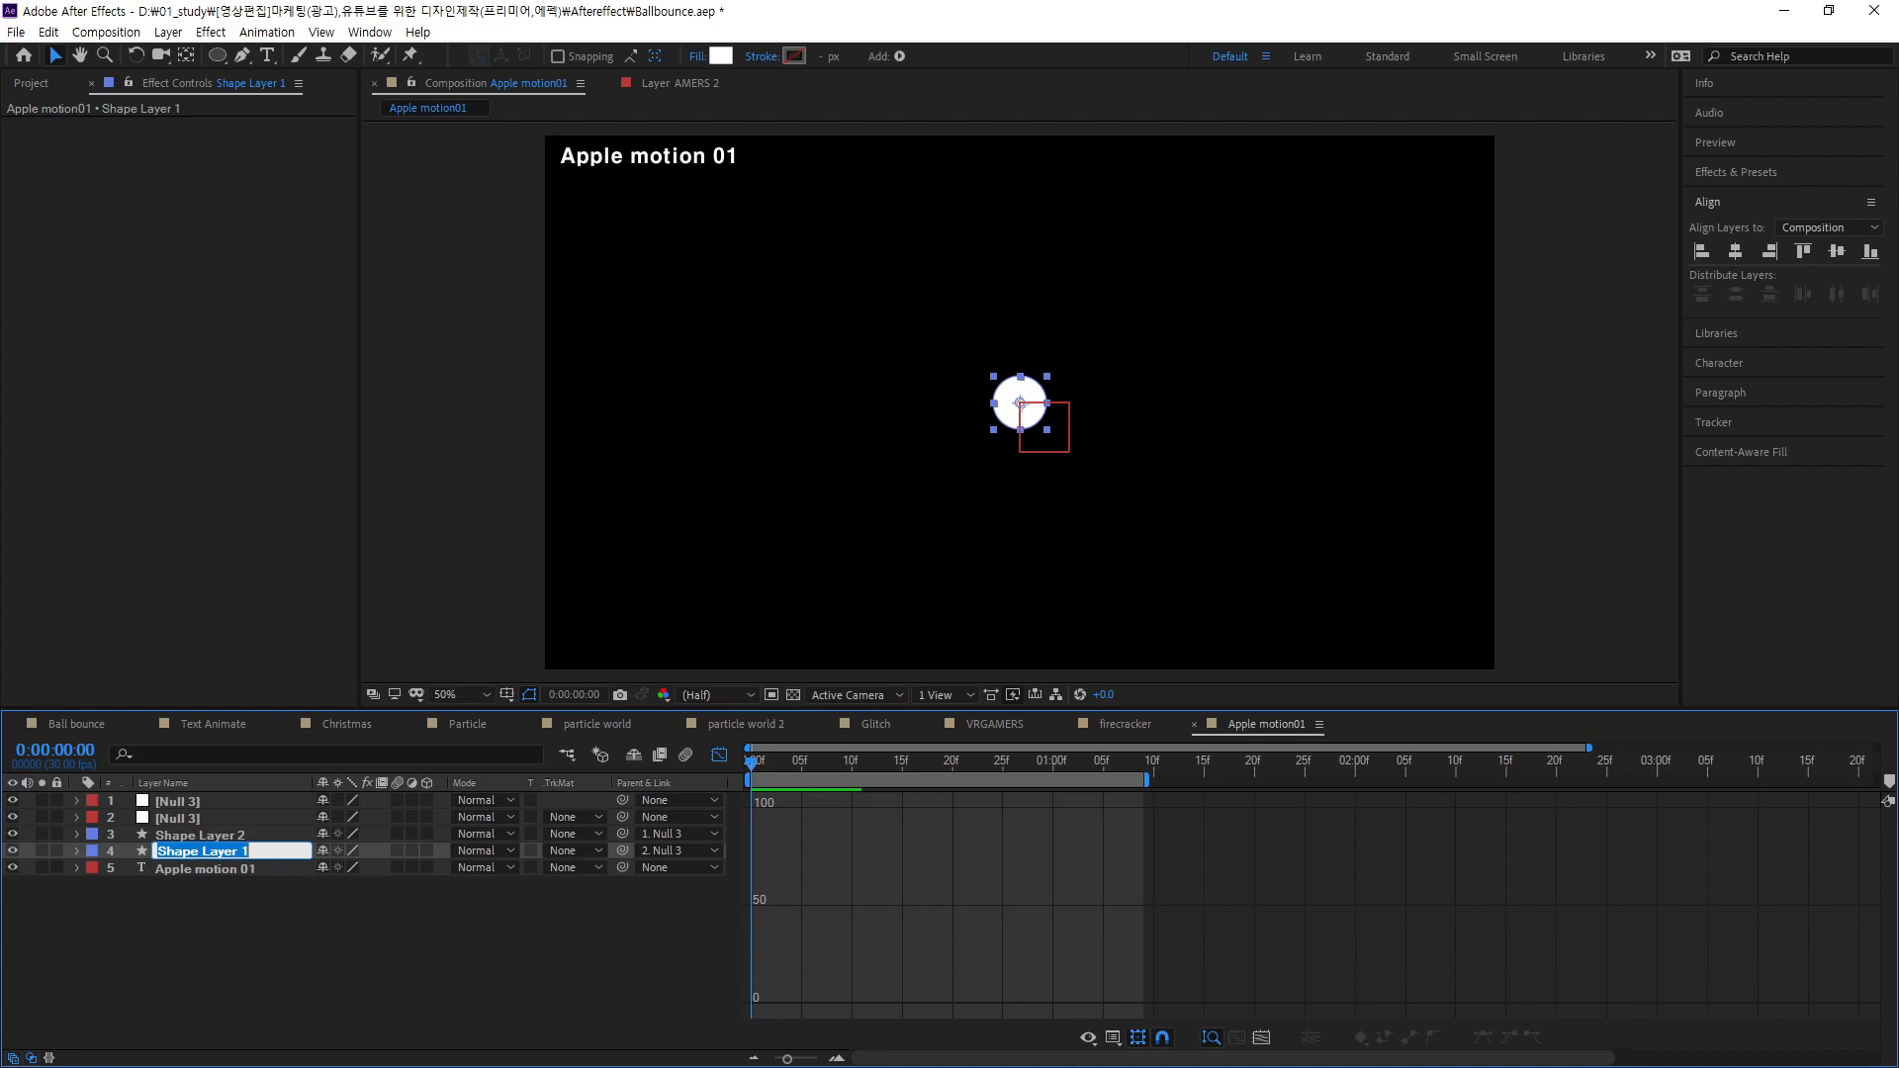
{"action": "type", "text": "ellips L"}
{"action": "key", "text": "Return"}
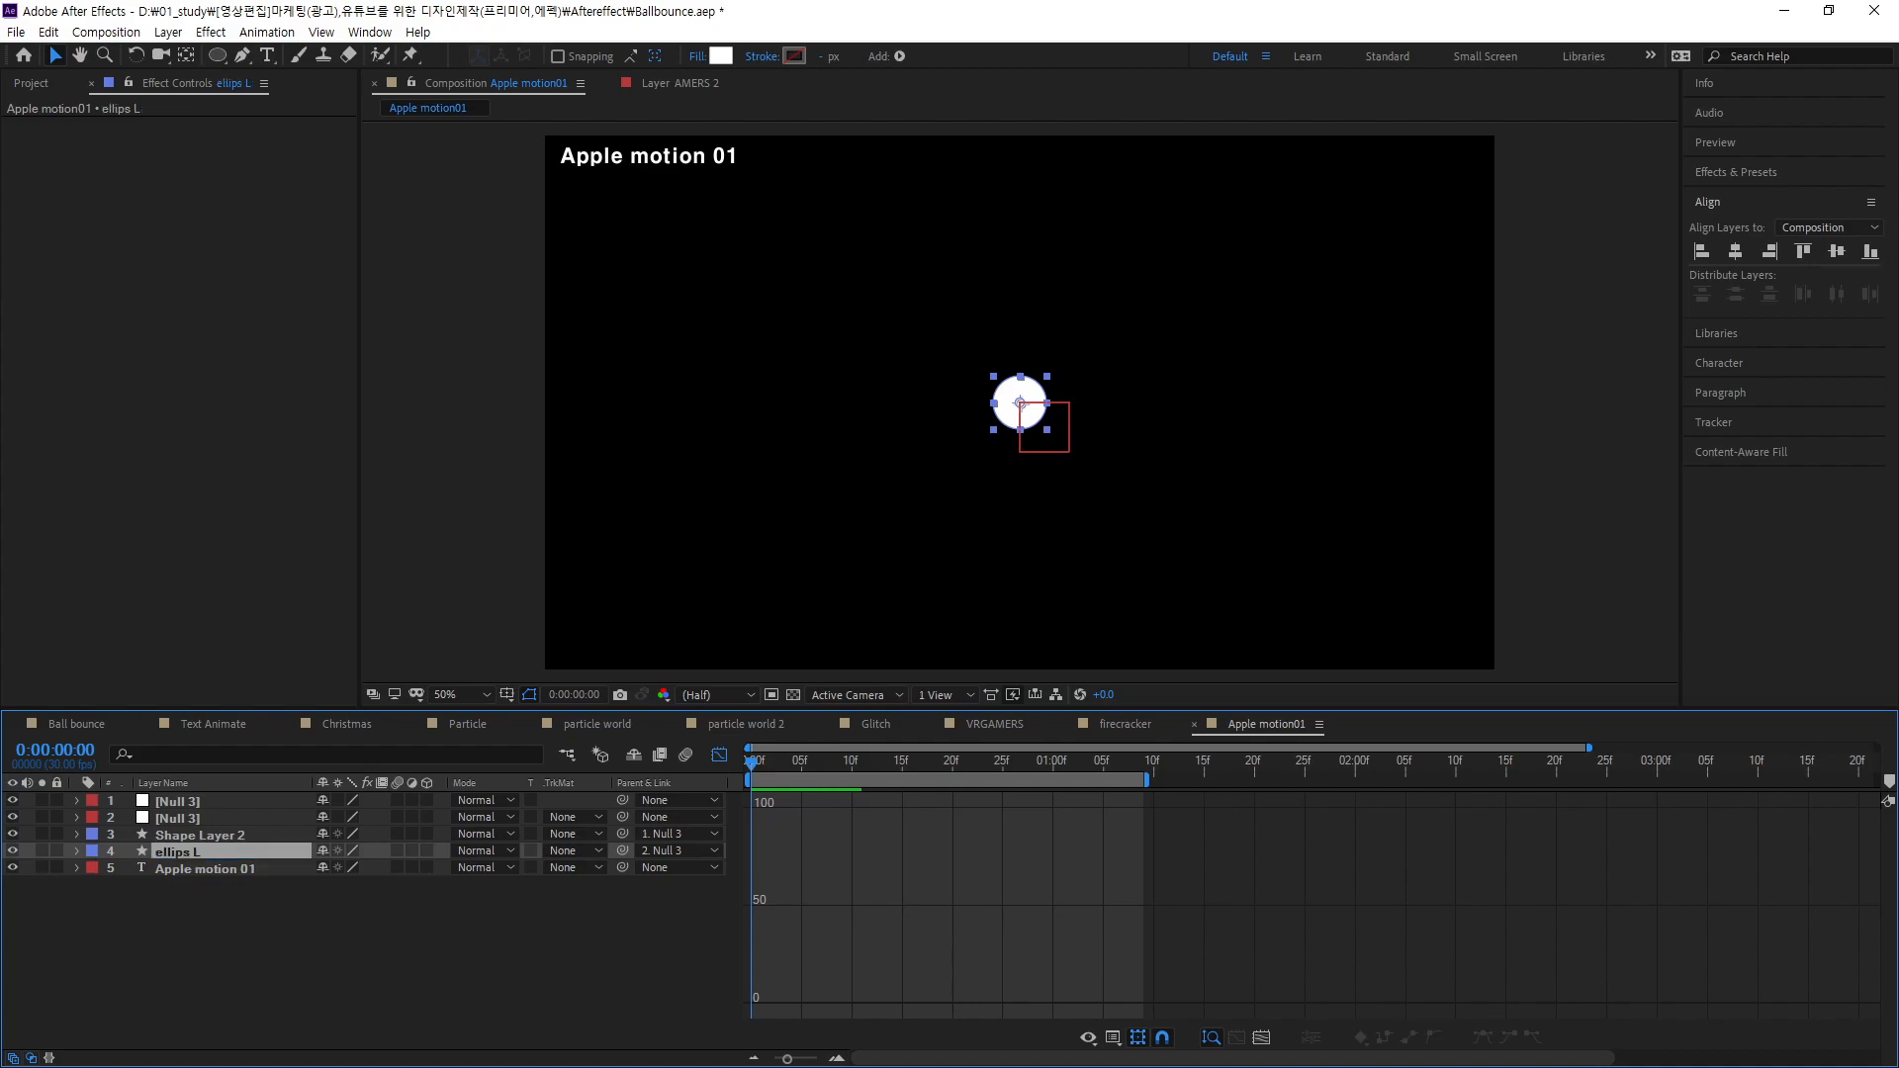
- Rename Shape Layer 2 as "ellips R"
{"action": "left_click", "coordinate": [237, 833]}
{"action": "key", "text": "Return"}
{"action": "type", "text": "e"}
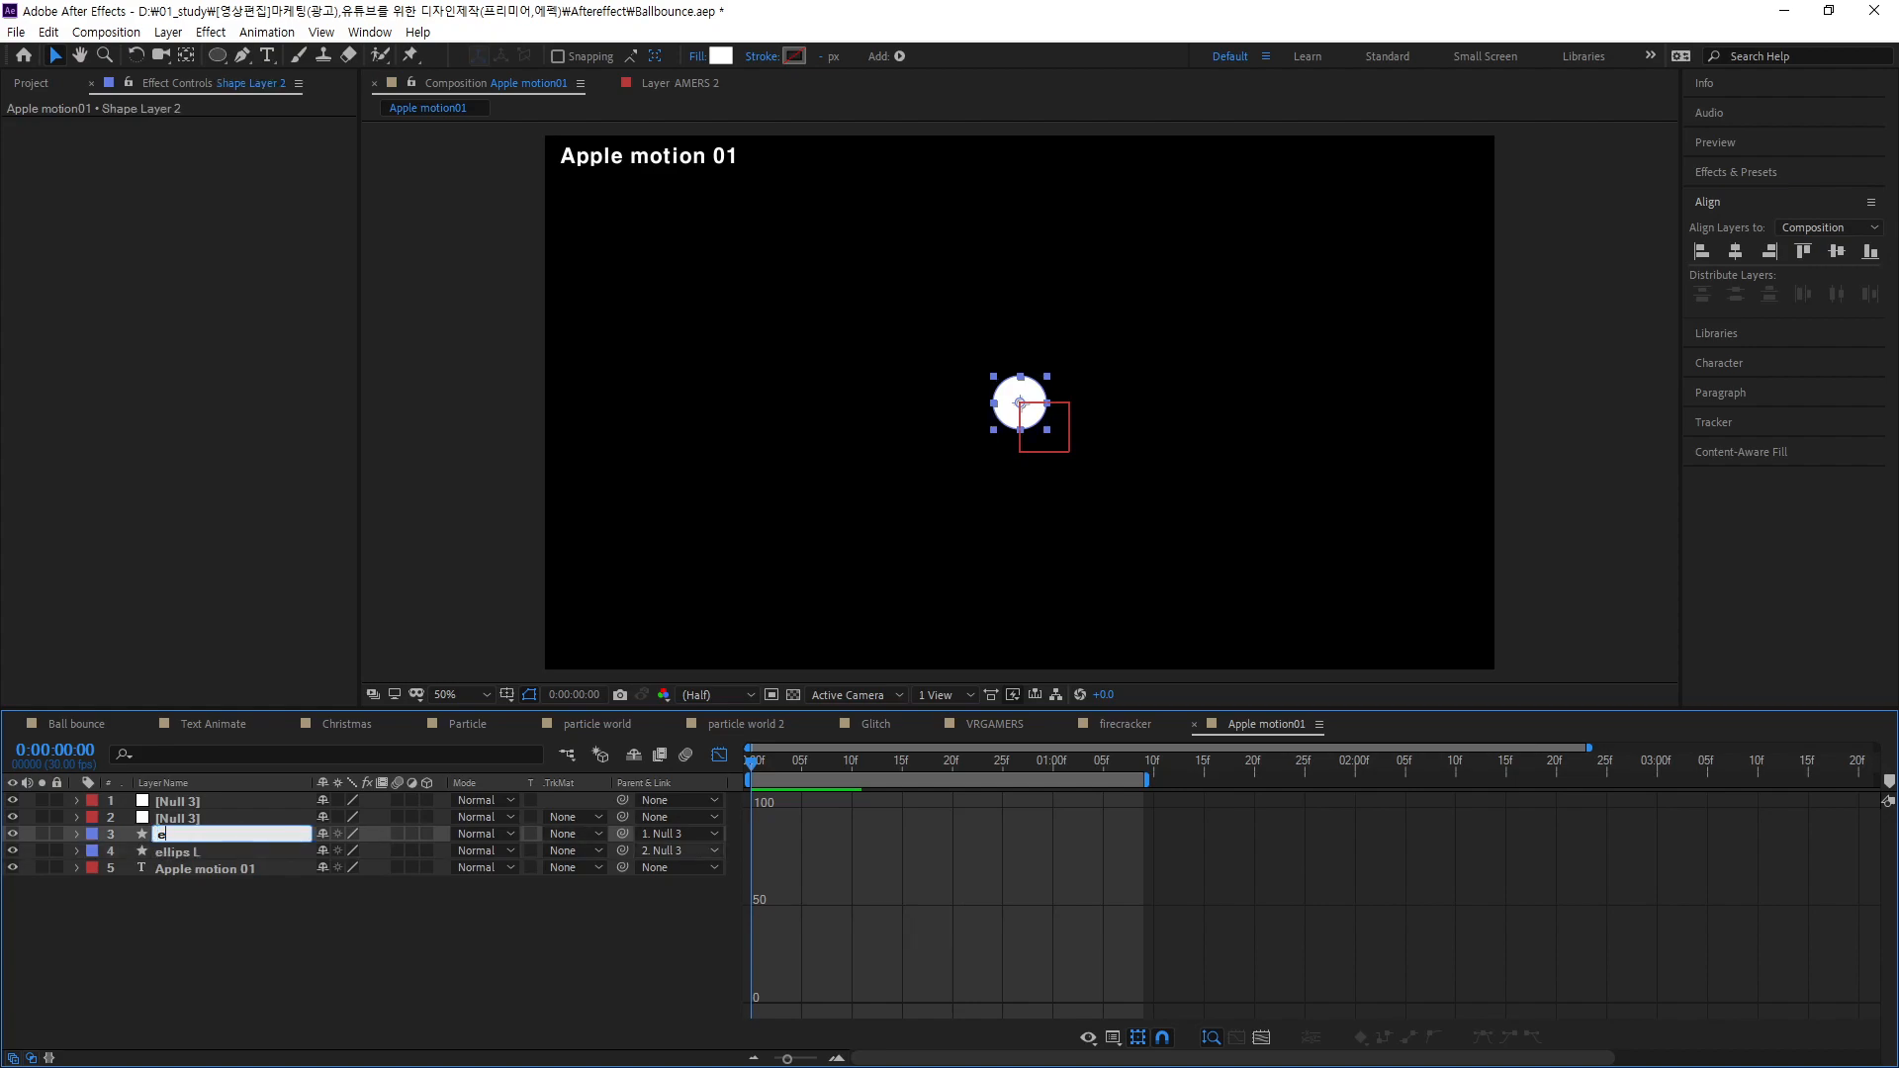
{"action": "type", "text": "llips R"}
{"action": "key", "text": "Return"}
- Rename the null in layer 2, the parent of ellips L, as "L"
{"action": "left_click", "coordinate": [169, 817]}
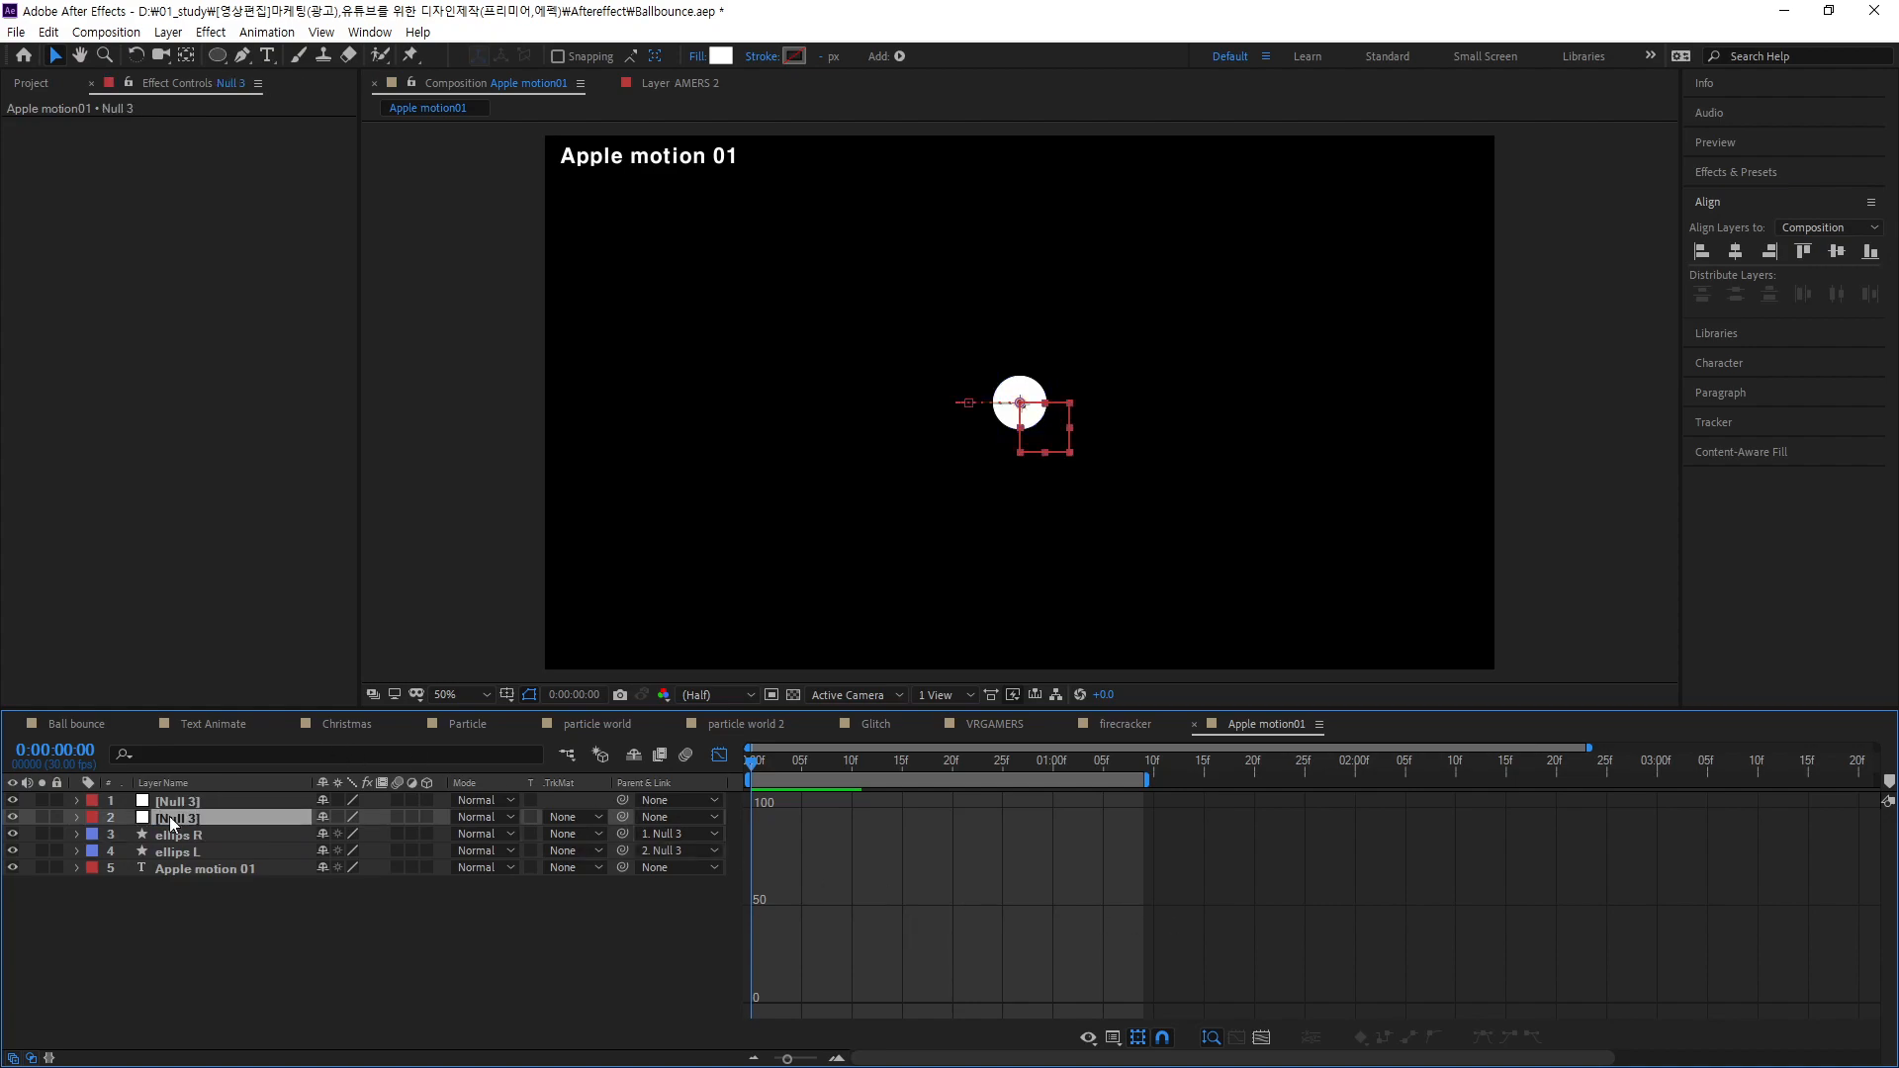
{"action": "key", "text": "Return"}
{"action": "type", "text": "L"}
{"action": "key", "text": "Return"}
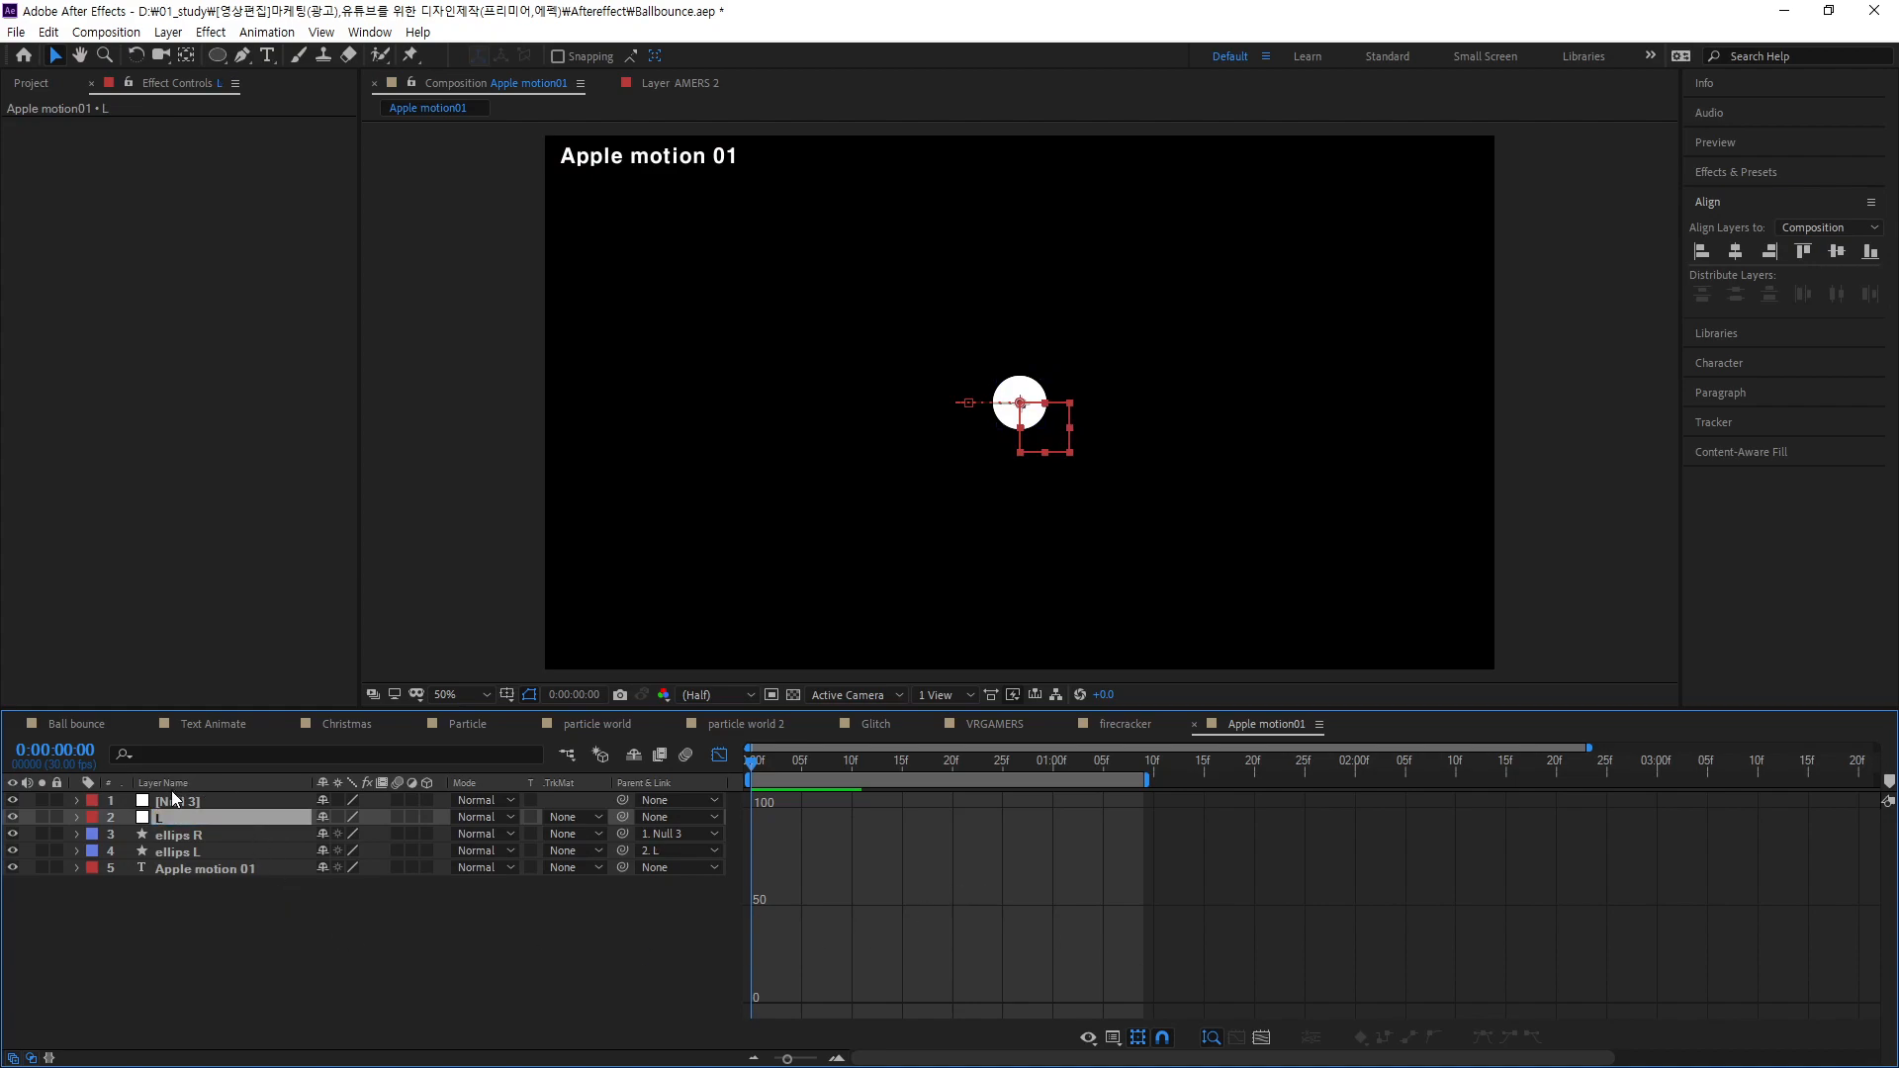
- Rename the null that is the parent of ellips L as "Con L"
{"action": "left_click", "coordinate": [173, 799]}
{"action": "left_click", "coordinate": [196, 819]}
{"action": "key", "text": "Return"}
{"action": "type", "text": "Handle"}
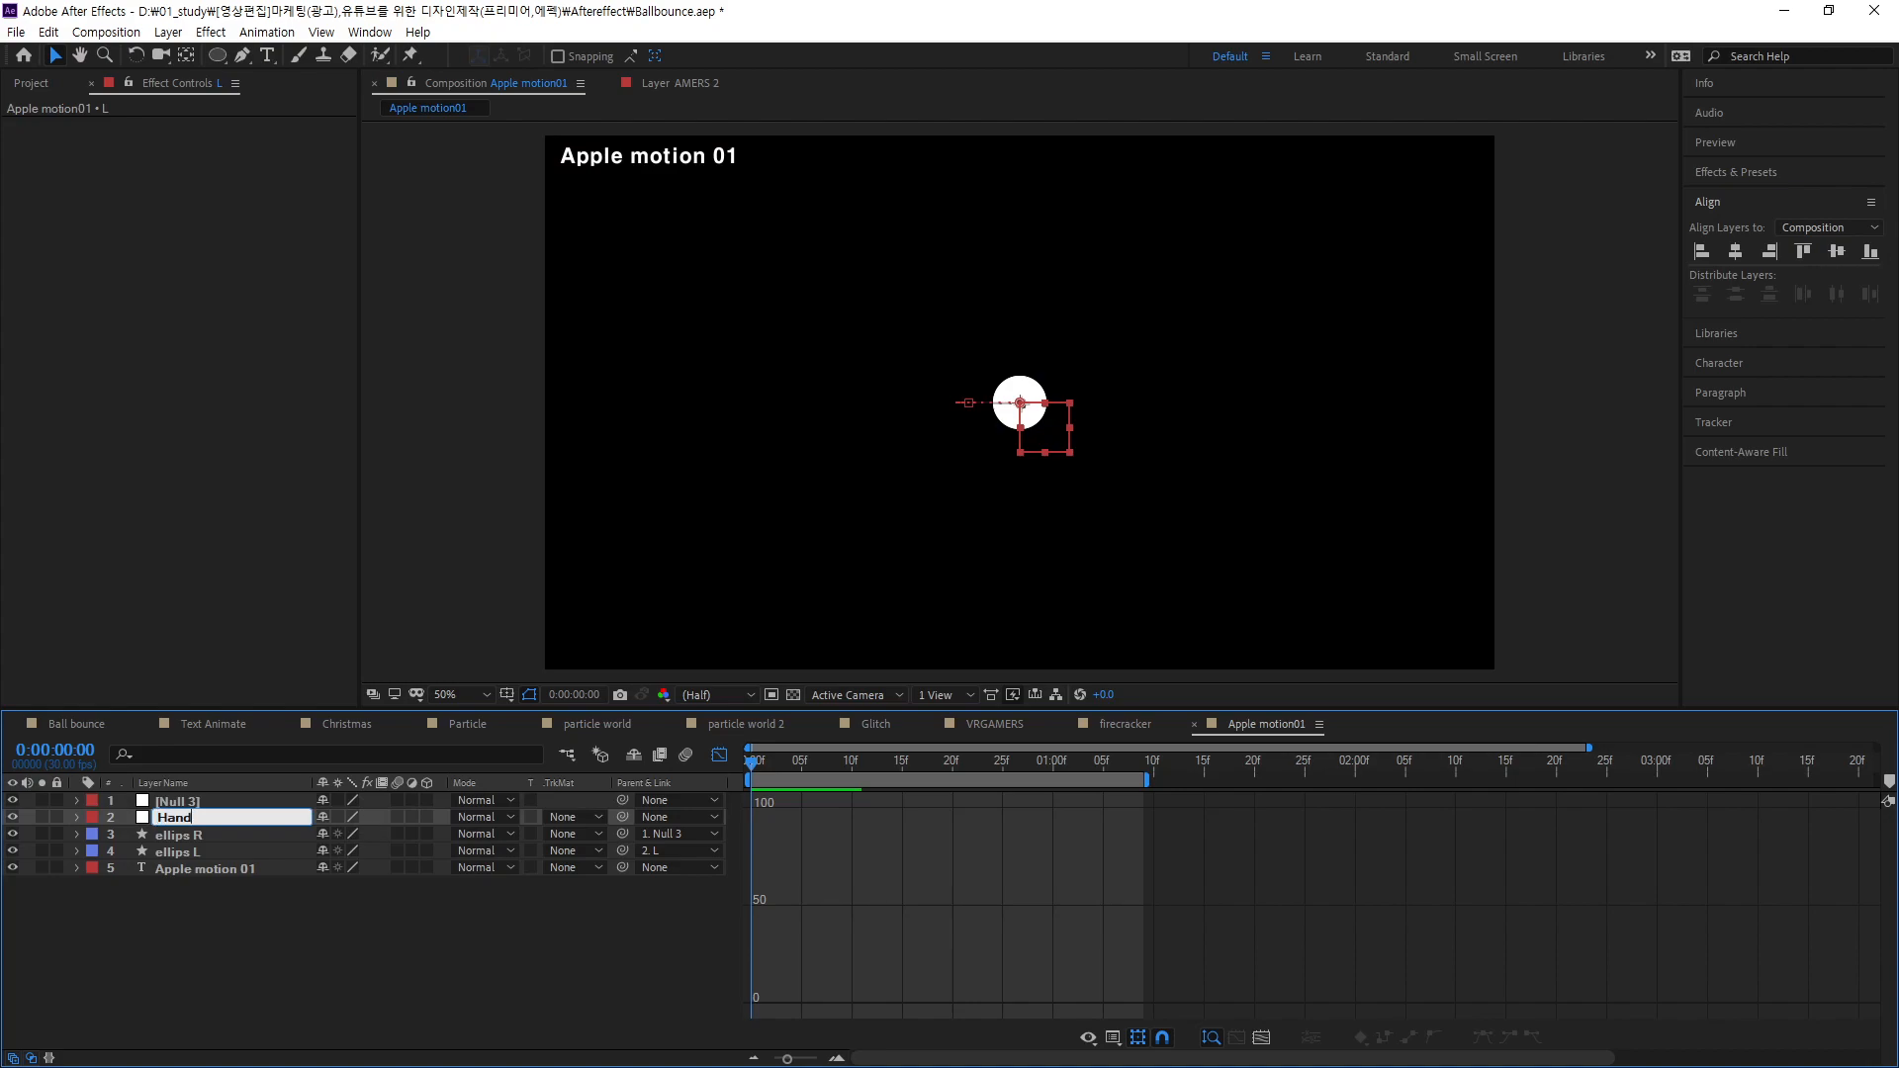
{"action": "key", "text": "BackSpace"}
{"action": "key", "text": "BackSpace"}
{"action": "key", "text": "BackSpace"}
{"action": "key", "text": "BackSpace"}
{"action": "key", "text": "BackSpace"}
{"action": "type", "text": "Con L"}
{"action": "key", "text": "Return"}
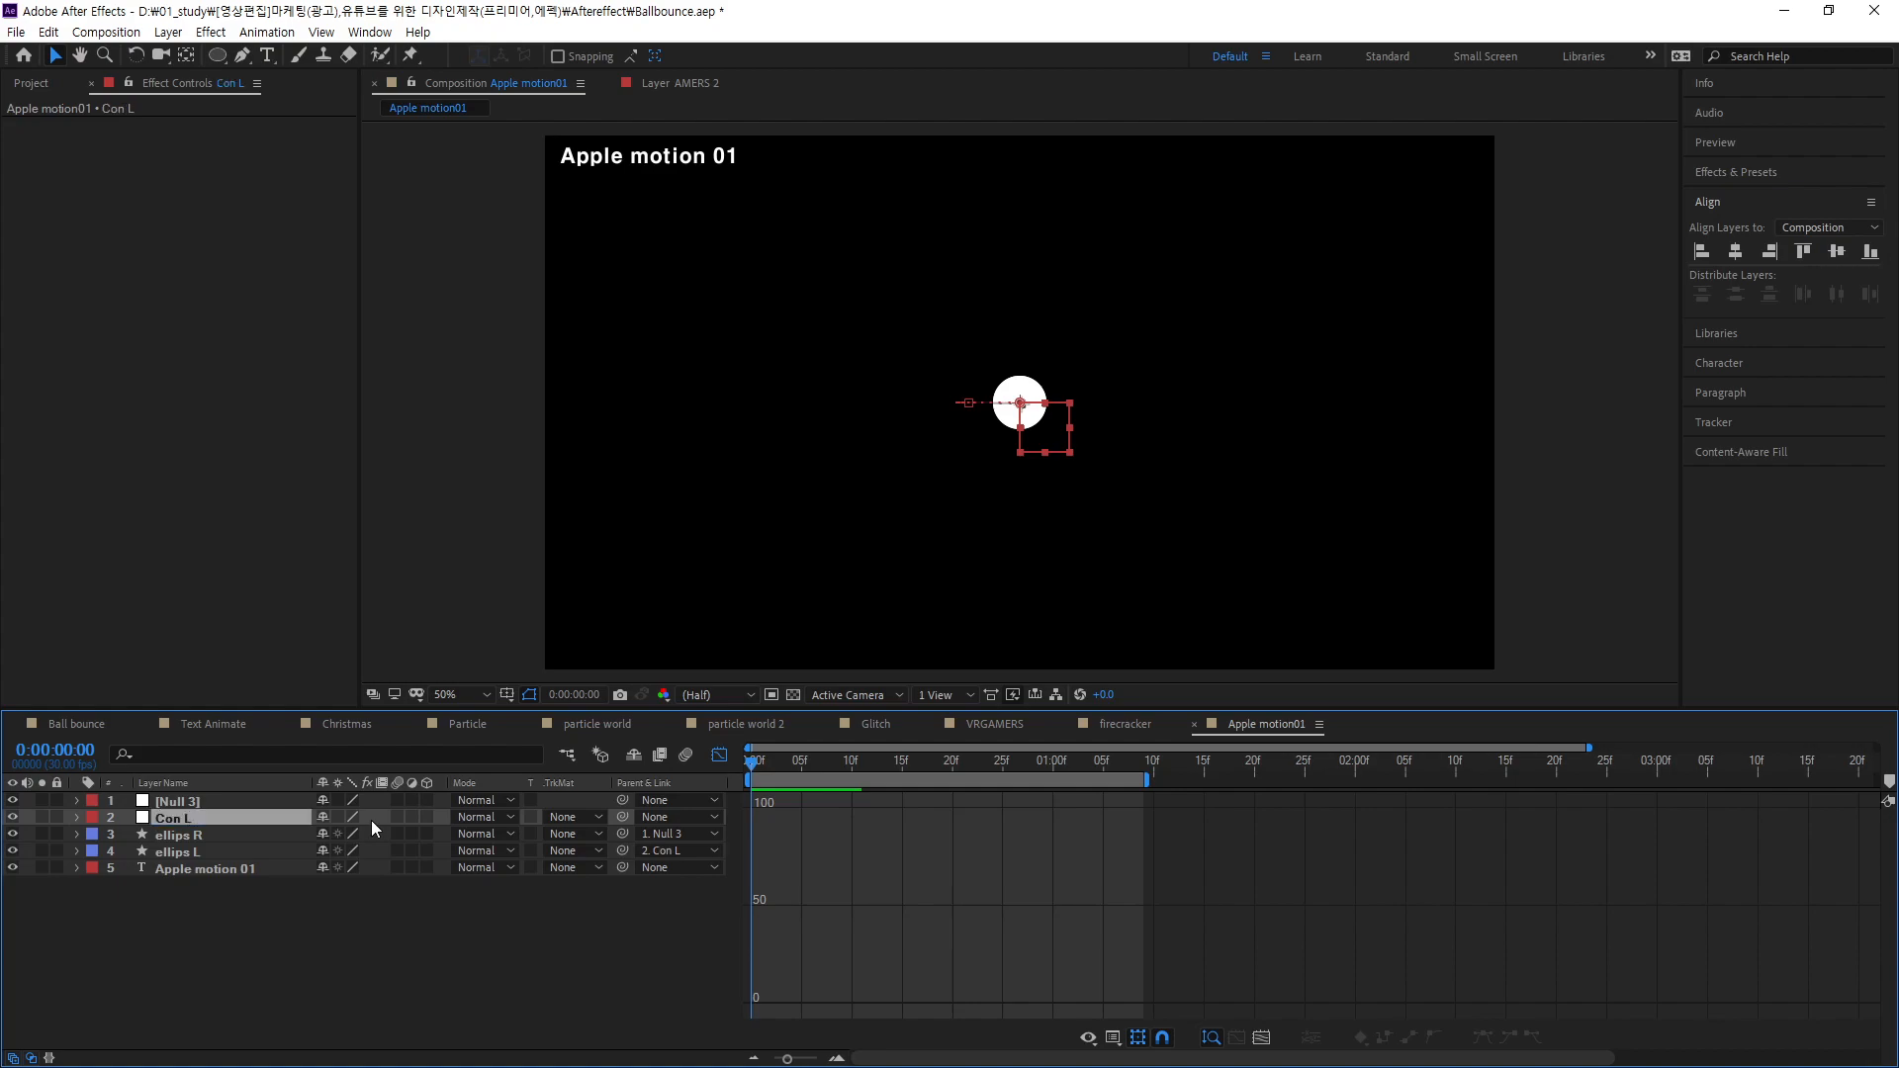
- Rename the remaining null, the parent of ellips R, as "Con R"
{"action": "left_click", "coordinate": [154, 806]}
{"action": "key", "text": "Return"}
{"action": "type", "text": "Con R"}
{"action": "key", "text": "Return"}
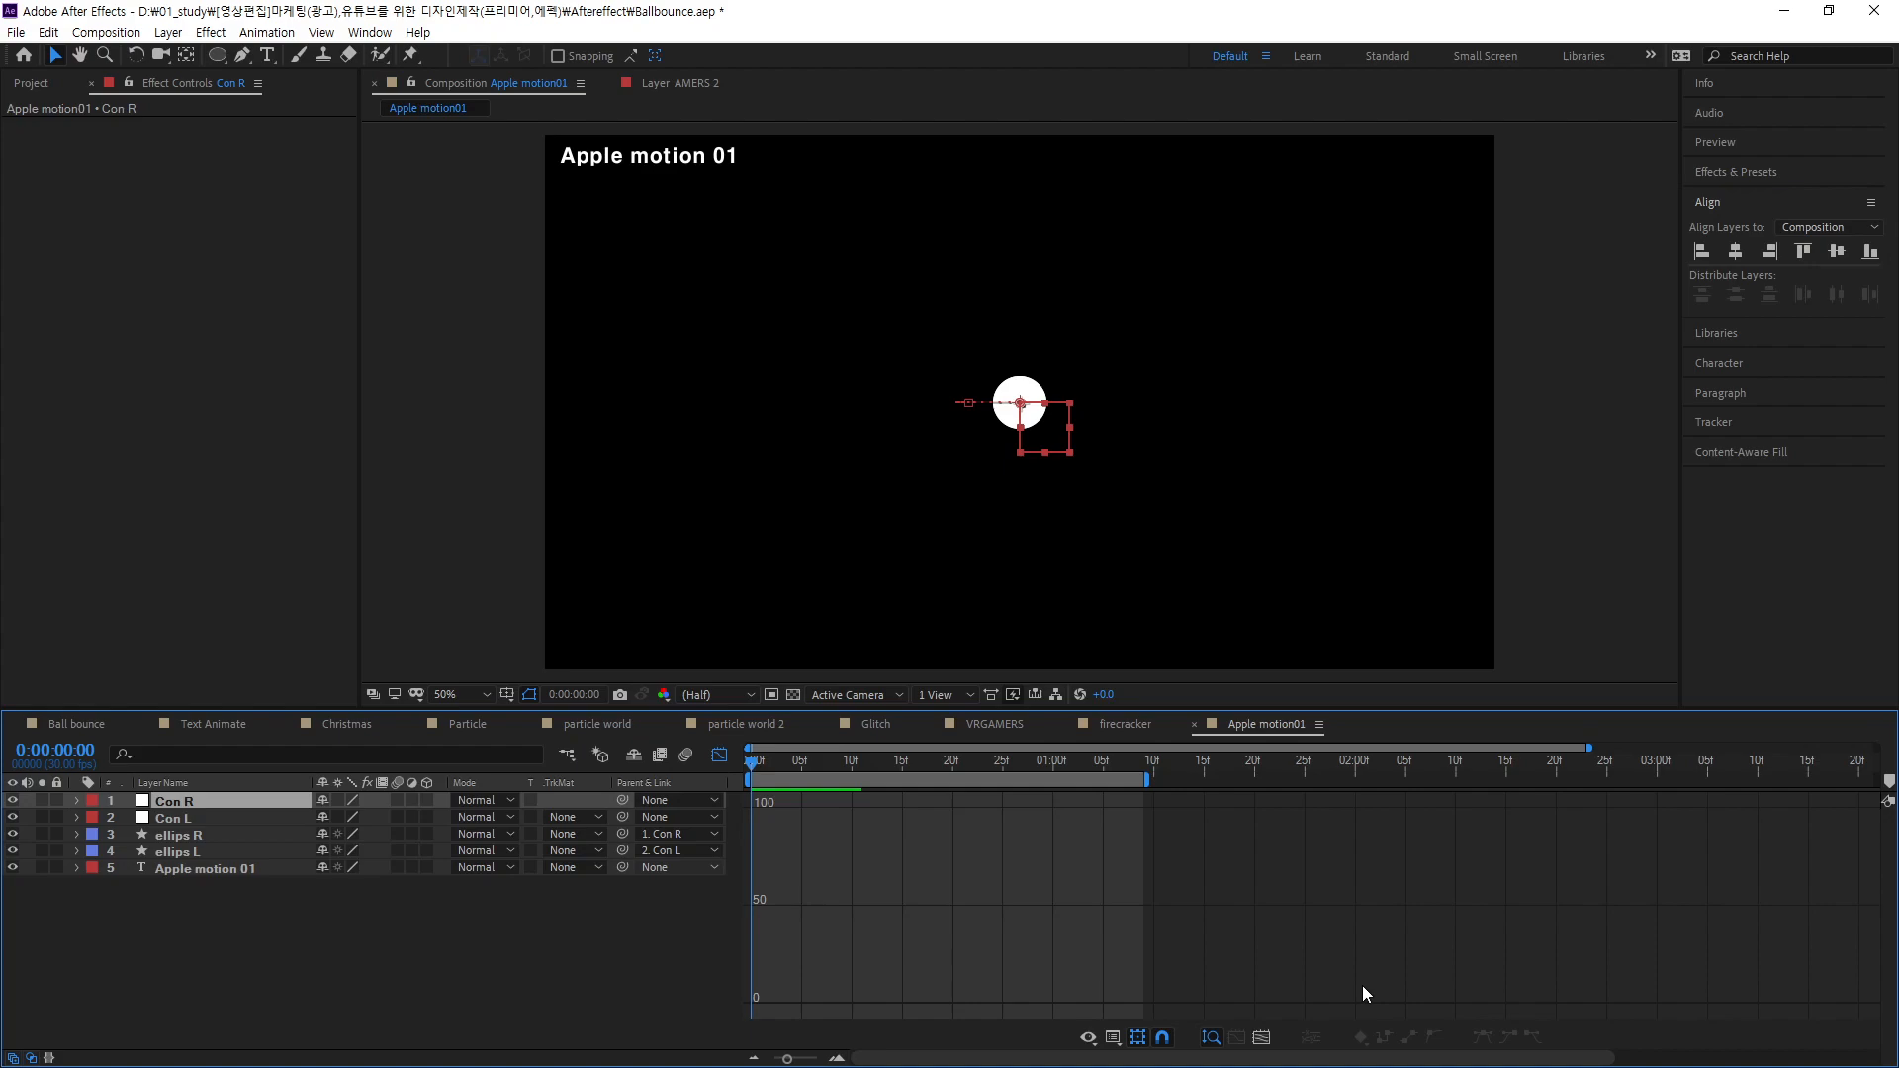
- Scrub through the animation and check the pairing of ellips L with Con L and ellips R with Con R
{"action": "left_click_drag", "start_coordinate": [754, 762], "coordinate": [1270, 837]}
{"action": "key", "text": "Home"}
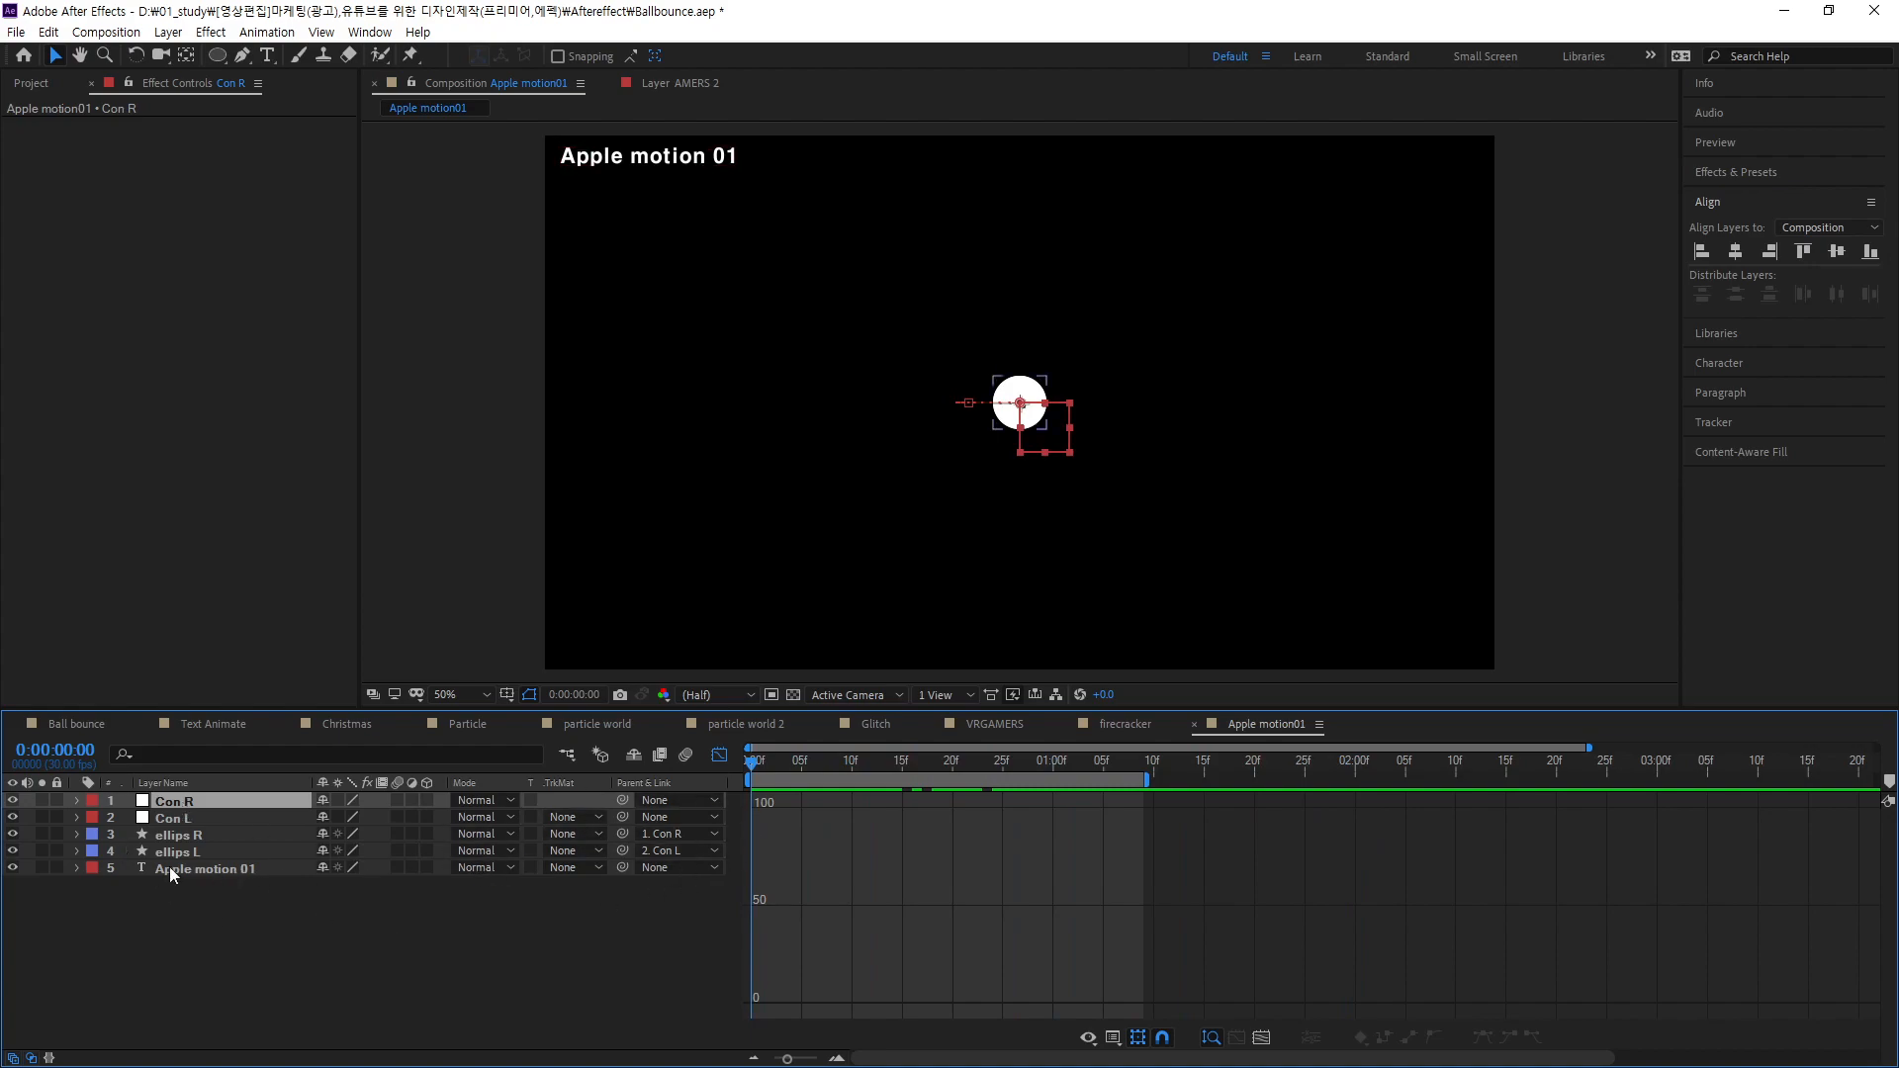
{"action": "left_click", "coordinate": [265, 898]}
{"action": "left_click", "coordinate": [188, 847]}
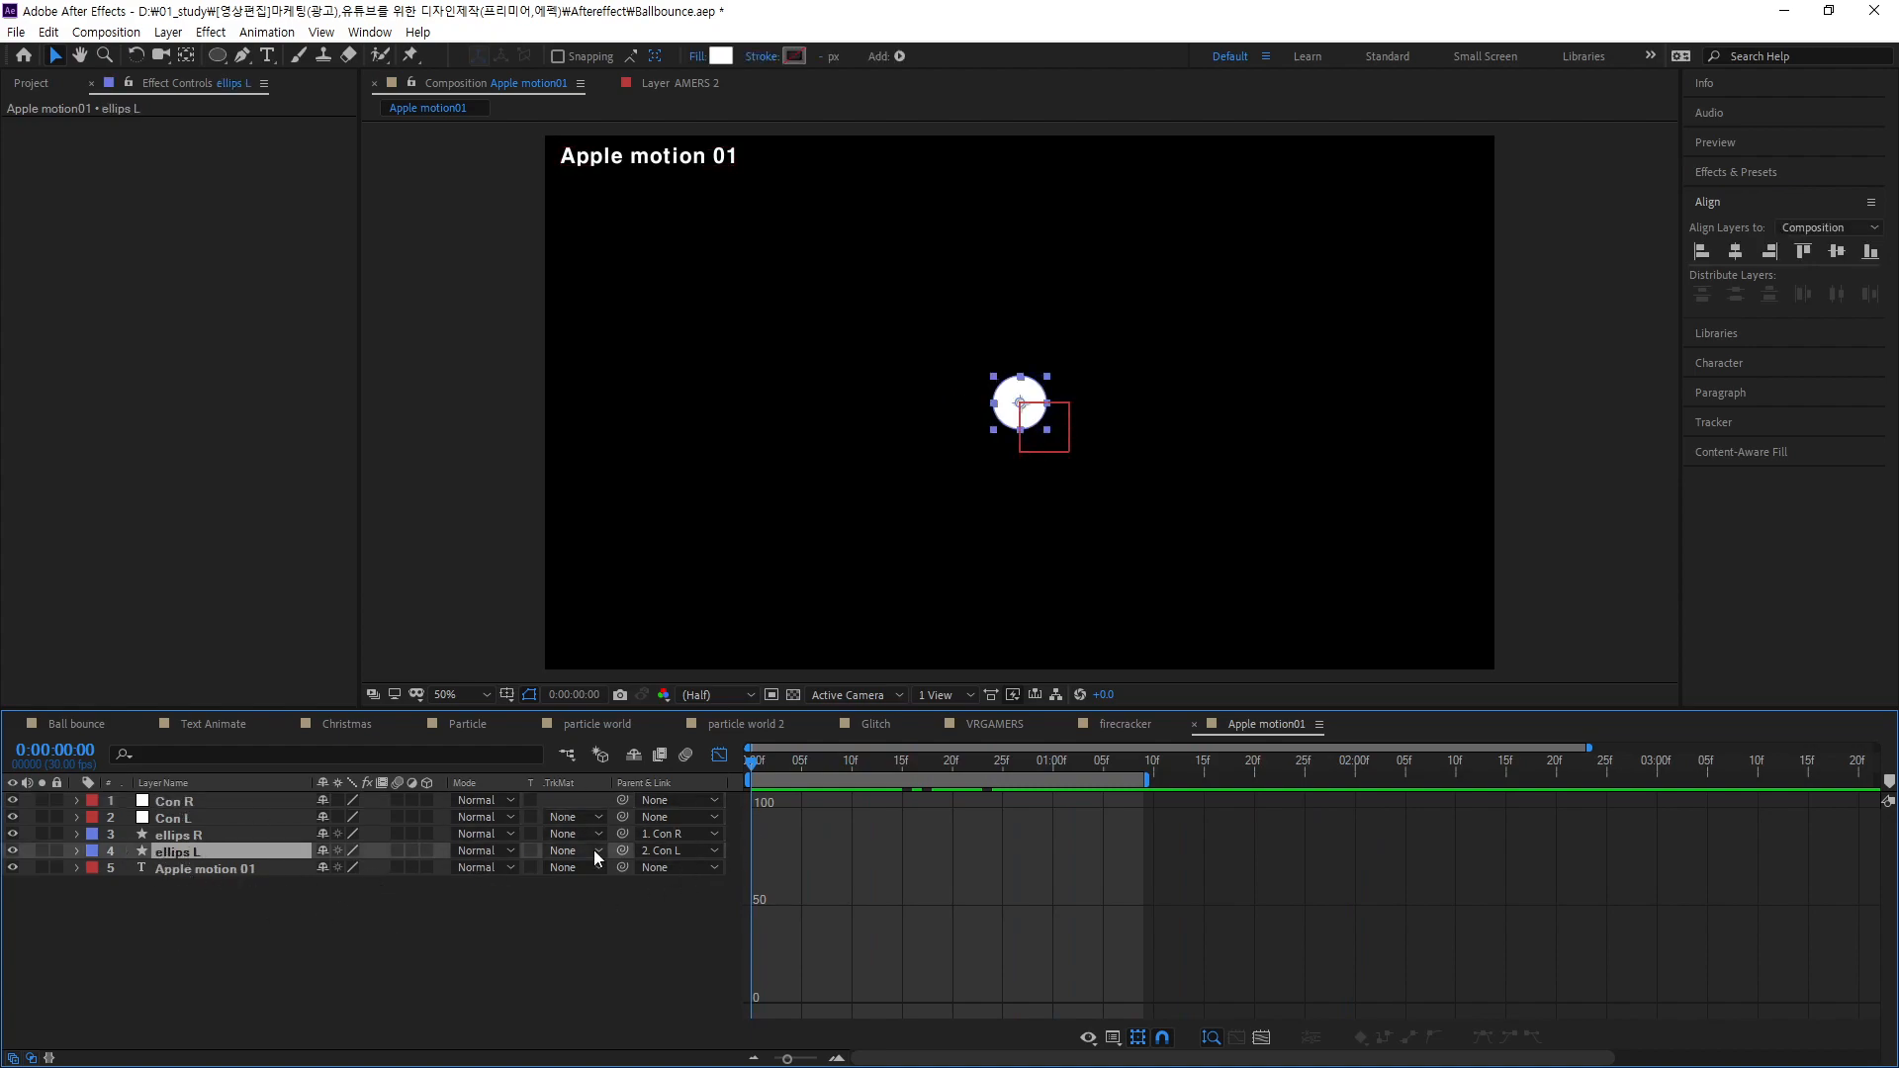
{"action": "left_click", "coordinate": [187, 815]}
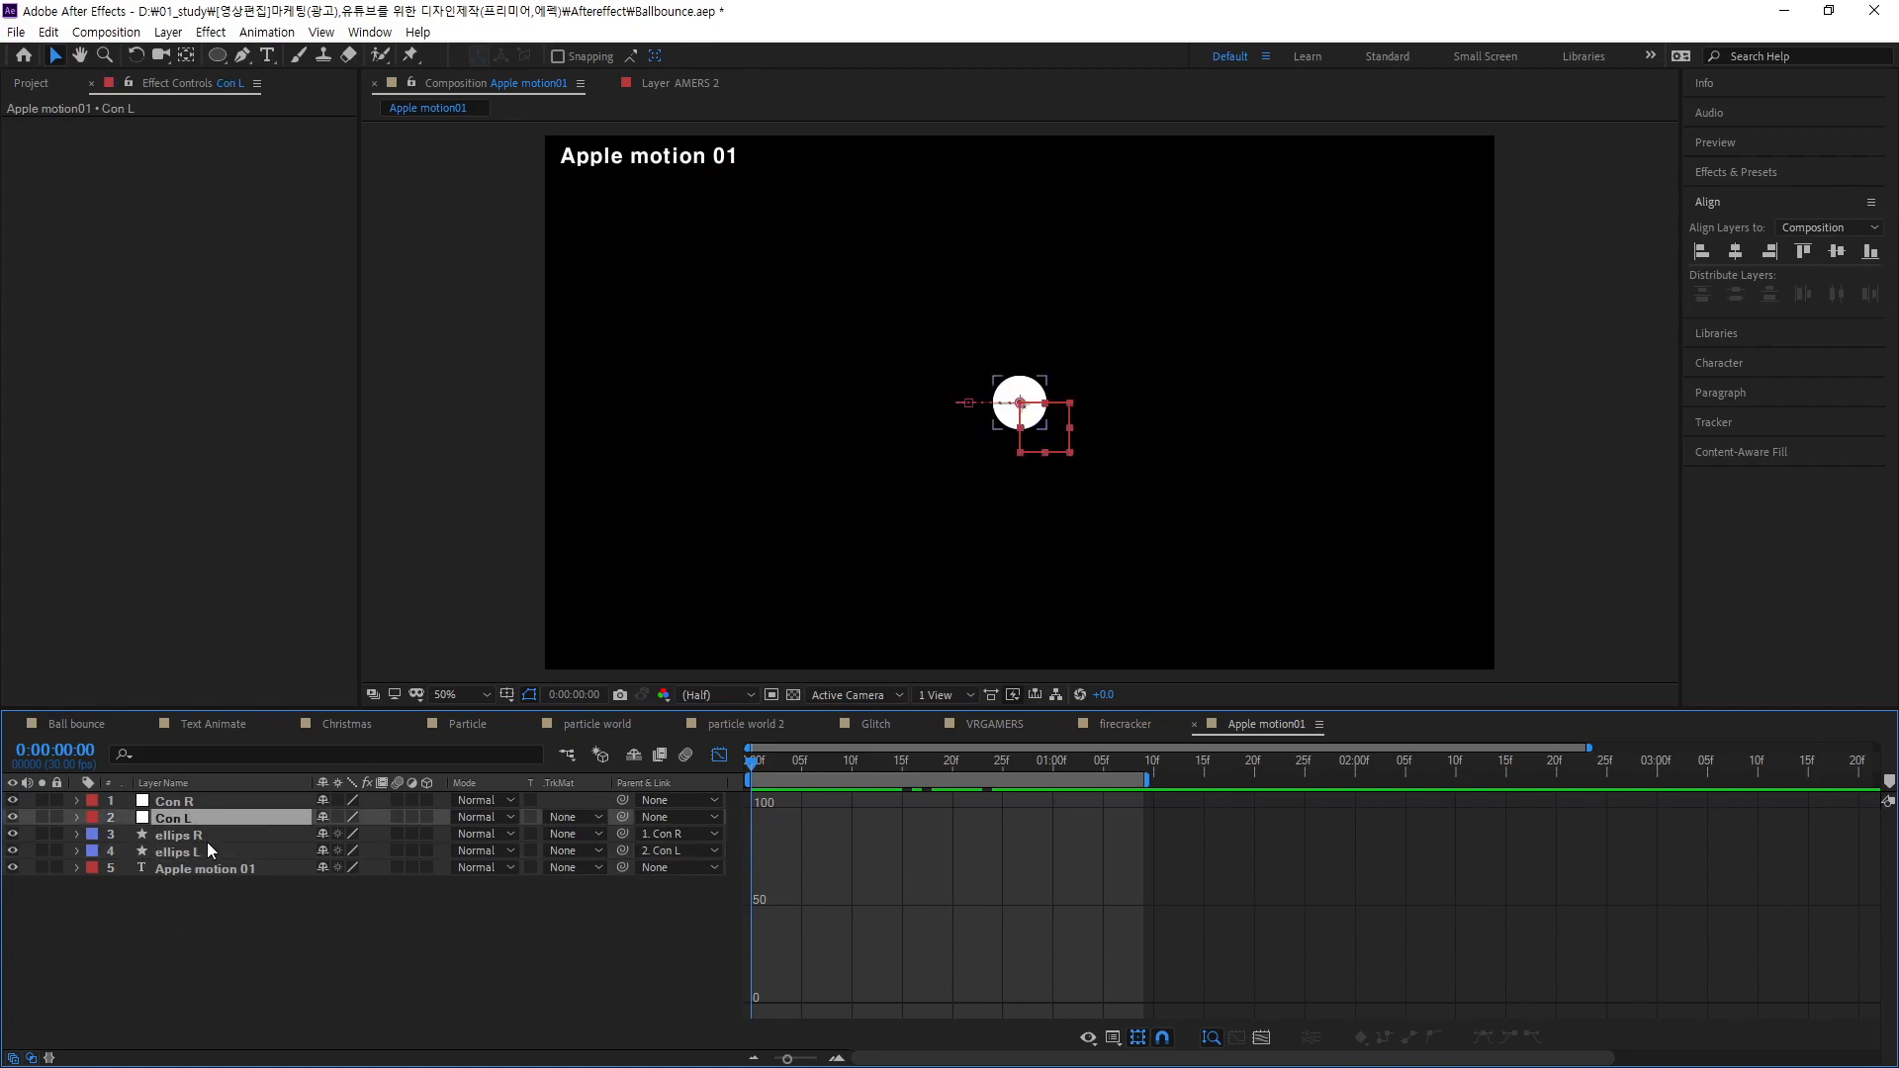
{"action": "left_click", "coordinate": [210, 834]}
{"action": "left_click", "coordinate": [176, 805]}
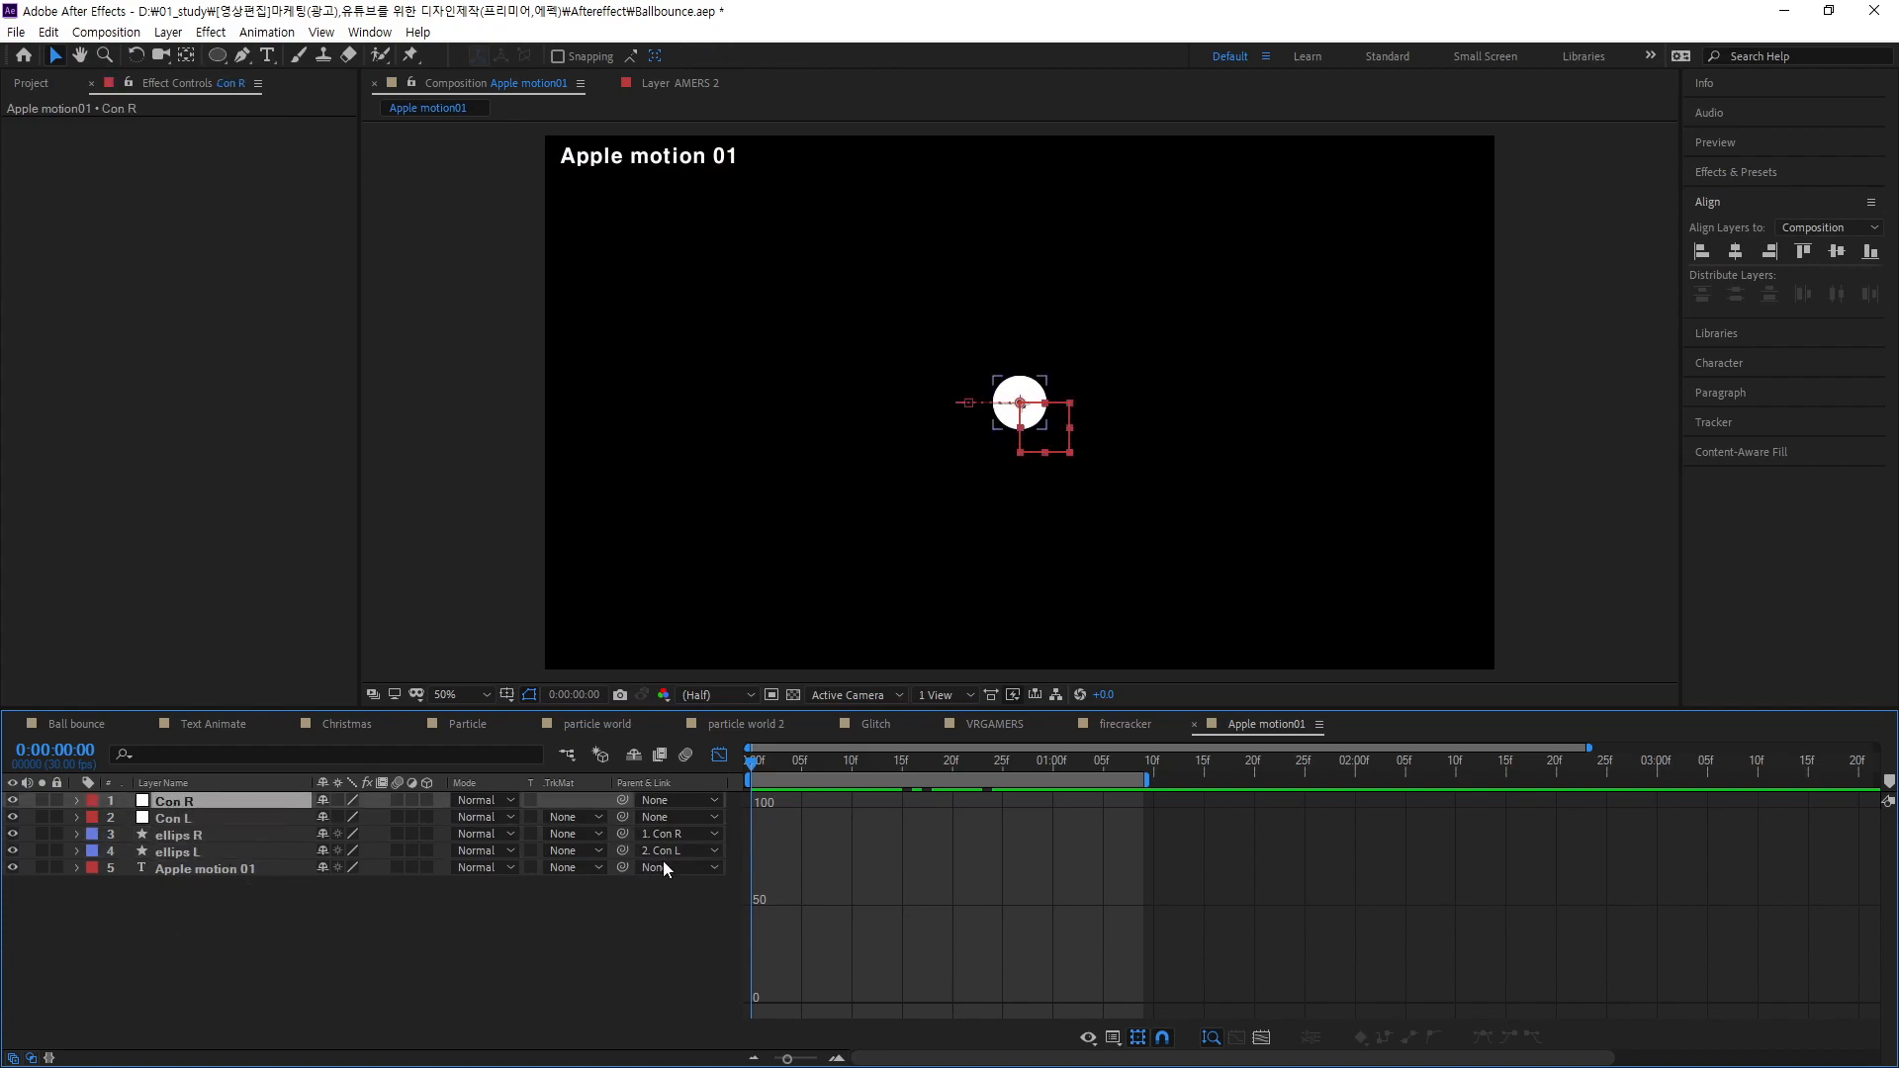
{"action": "left_click", "coordinate": [562, 948]}
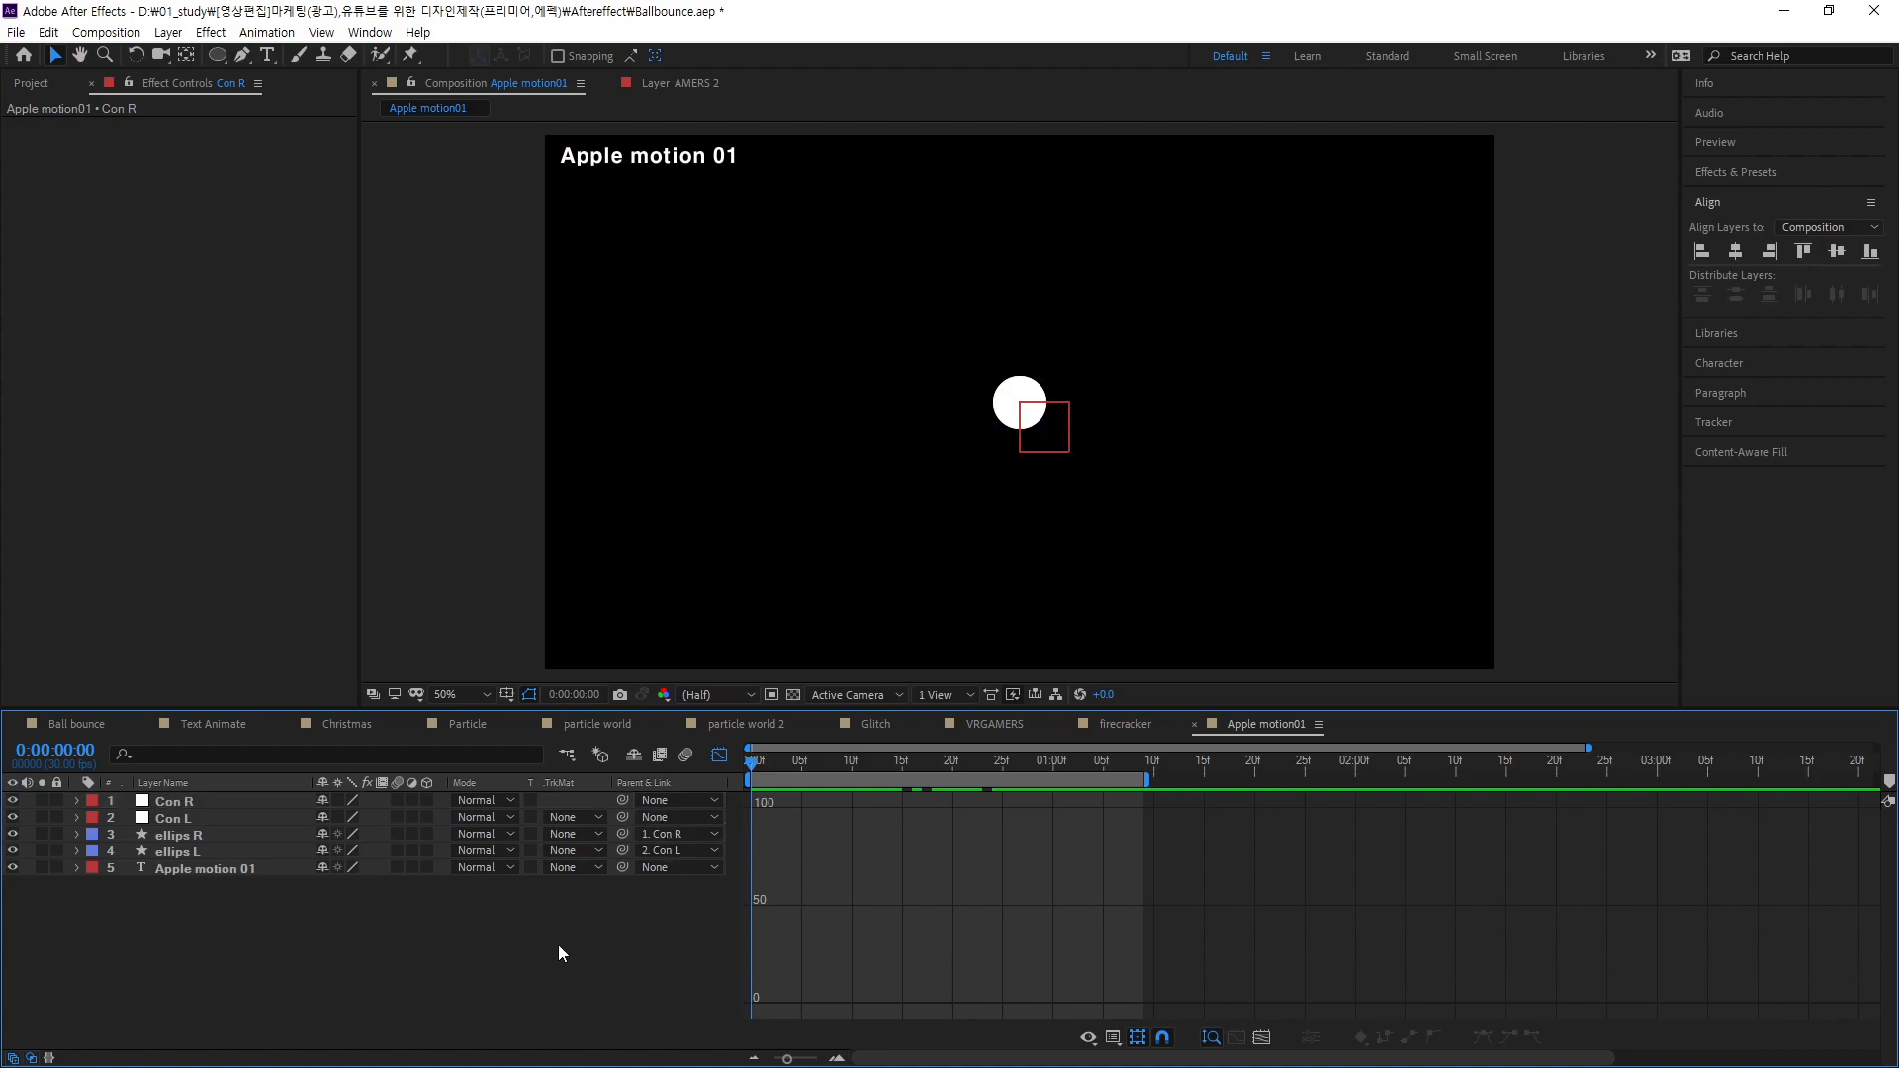
- Reveal Con R's position keyframes and, at 0:00:00:25, move the null right to an X Position of 964, then scrub the motion
{"action": "left_click", "coordinate": [182, 806]}
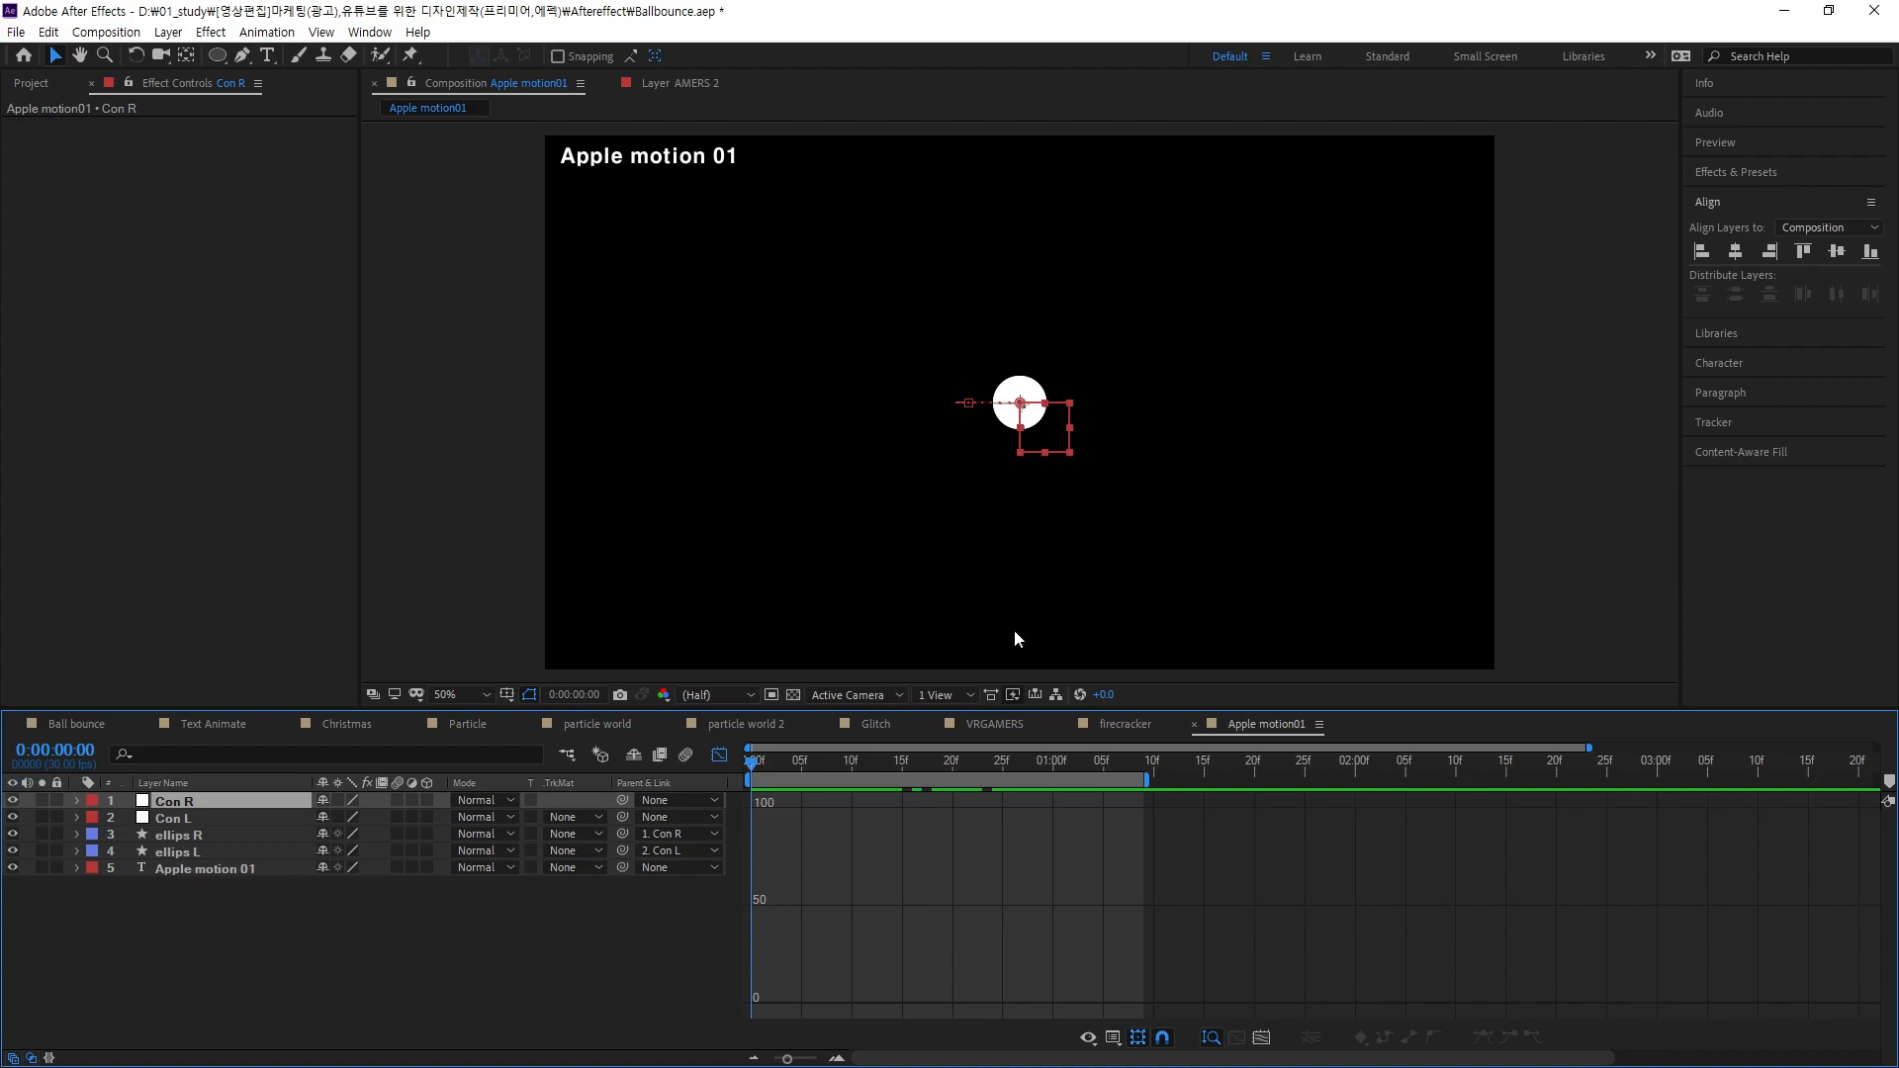
{"action": "key", "text": "p"}
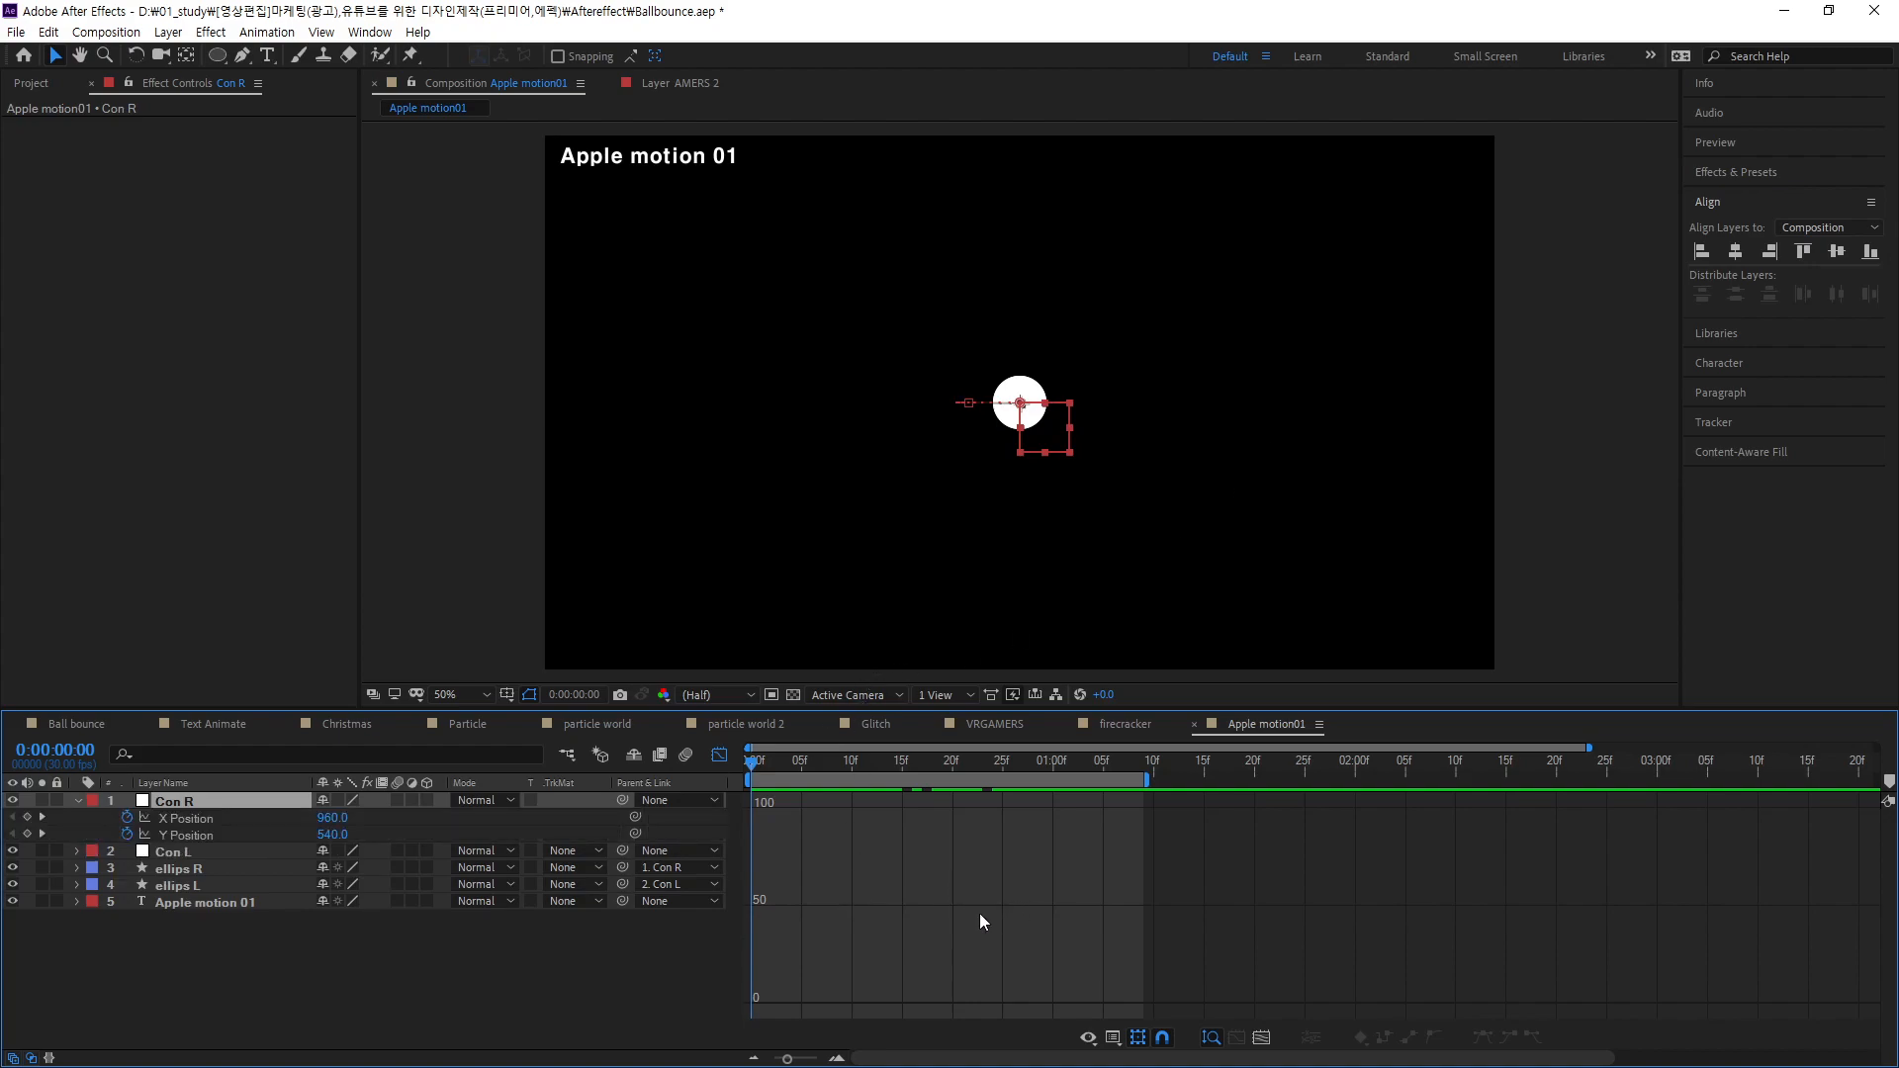
{"action": "left_click", "coordinate": [725, 758]}
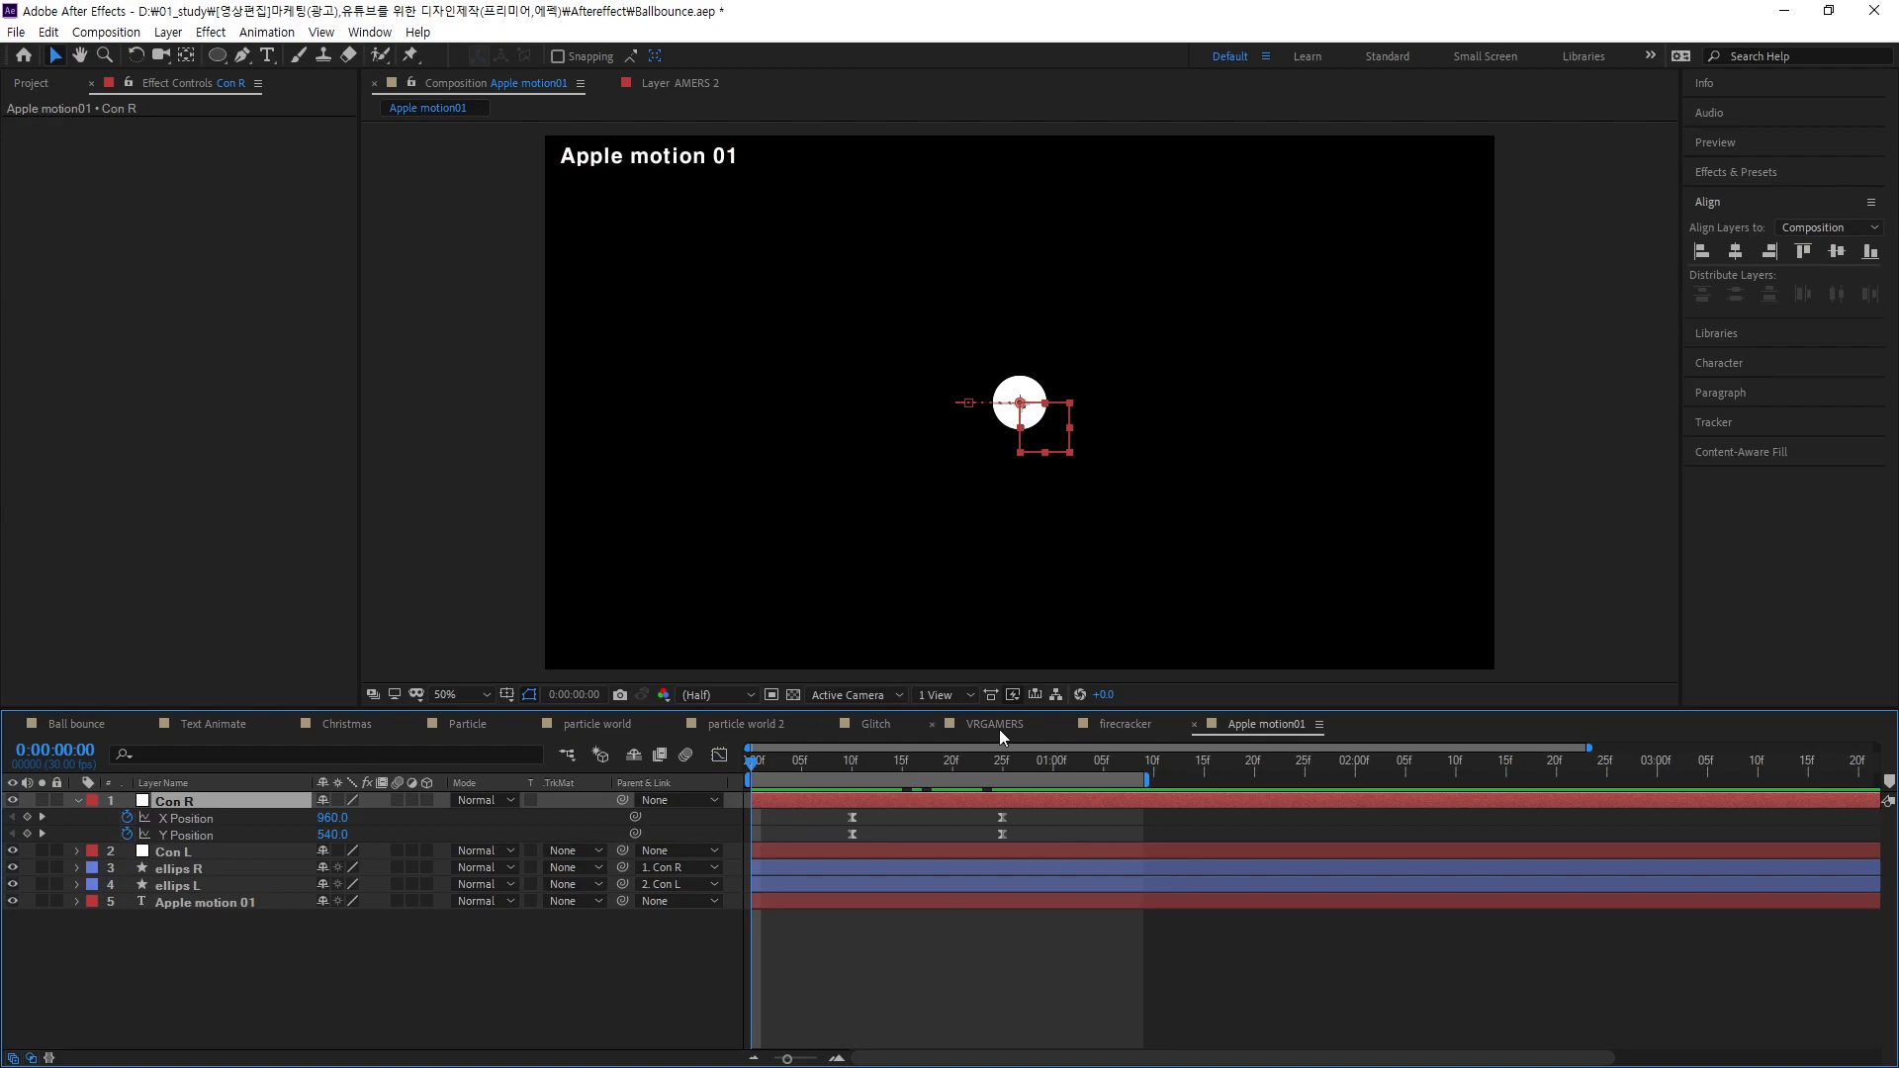
{"action": "left_click_drag", "start_coordinate": [757, 773], "coordinate": [1002, 802]}
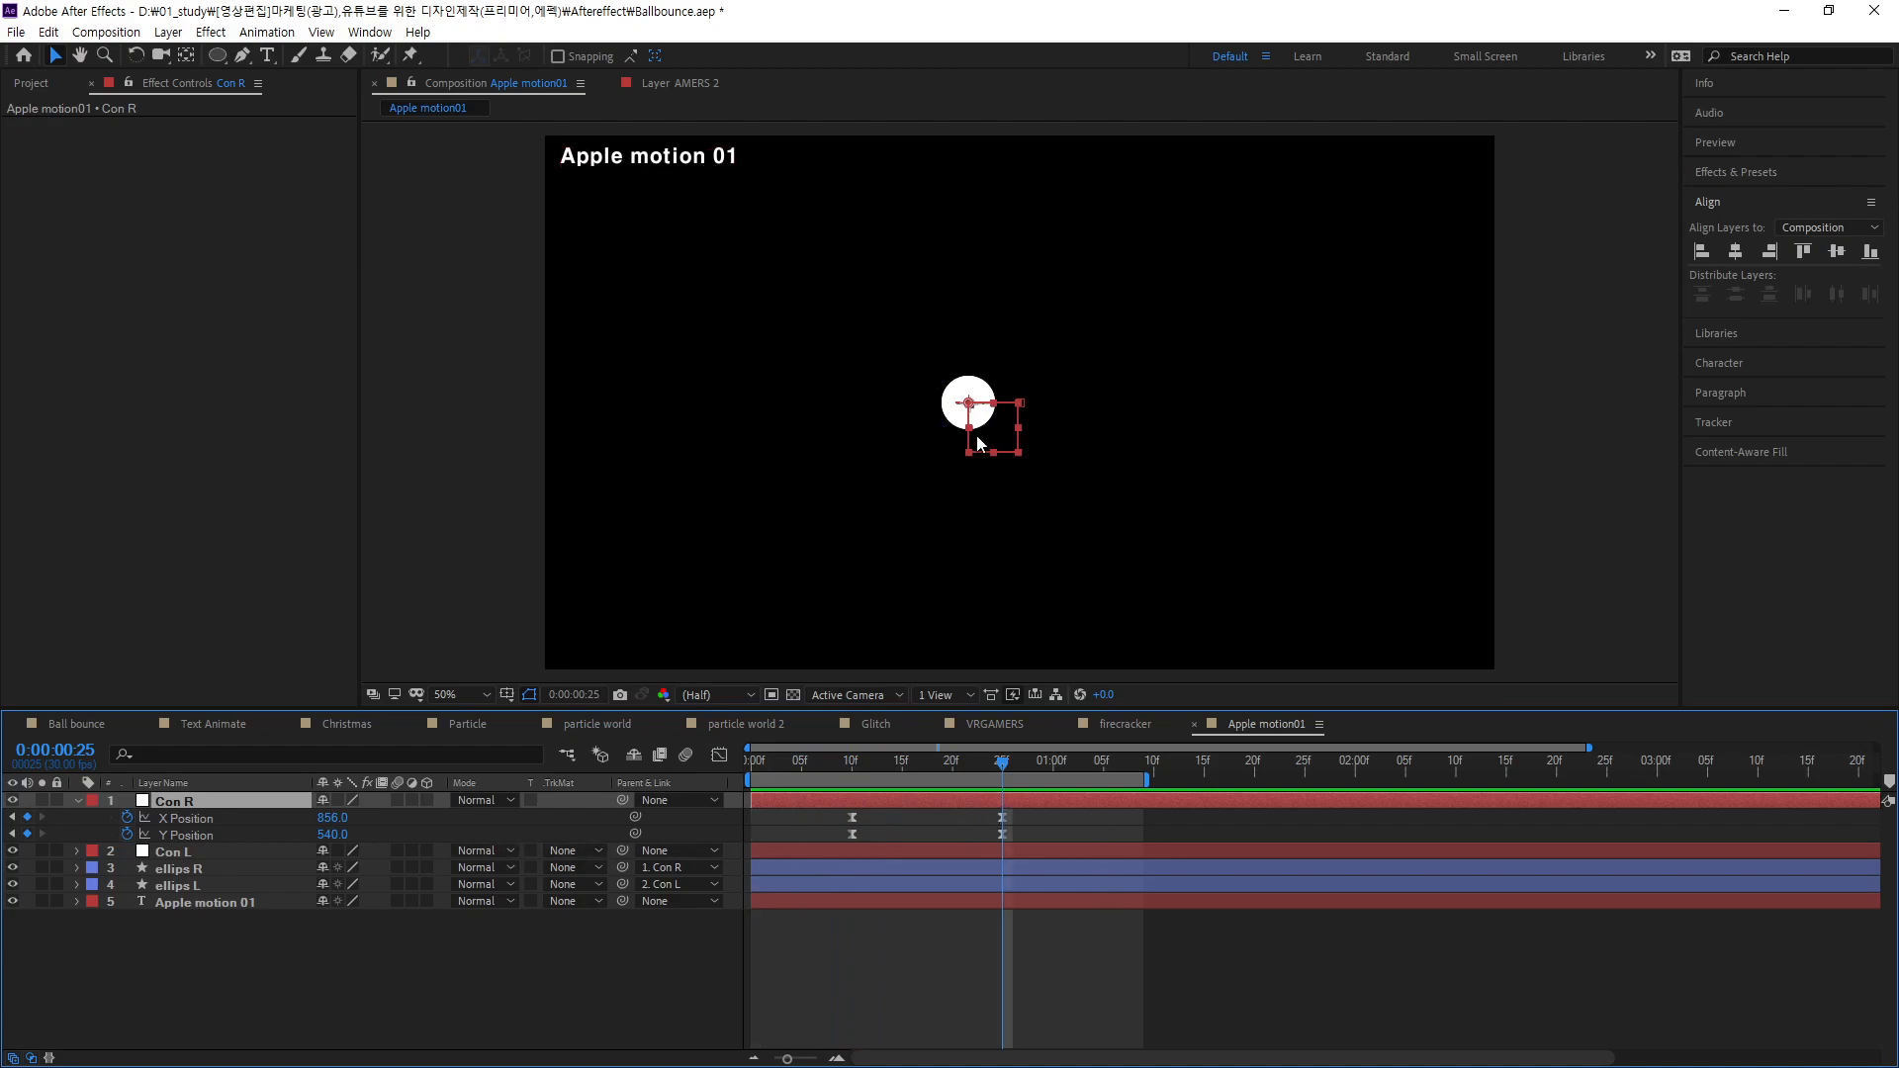
{"action": "left_click_drag", "start_coordinate": [997, 436], "coordinate": [1049, 449]}
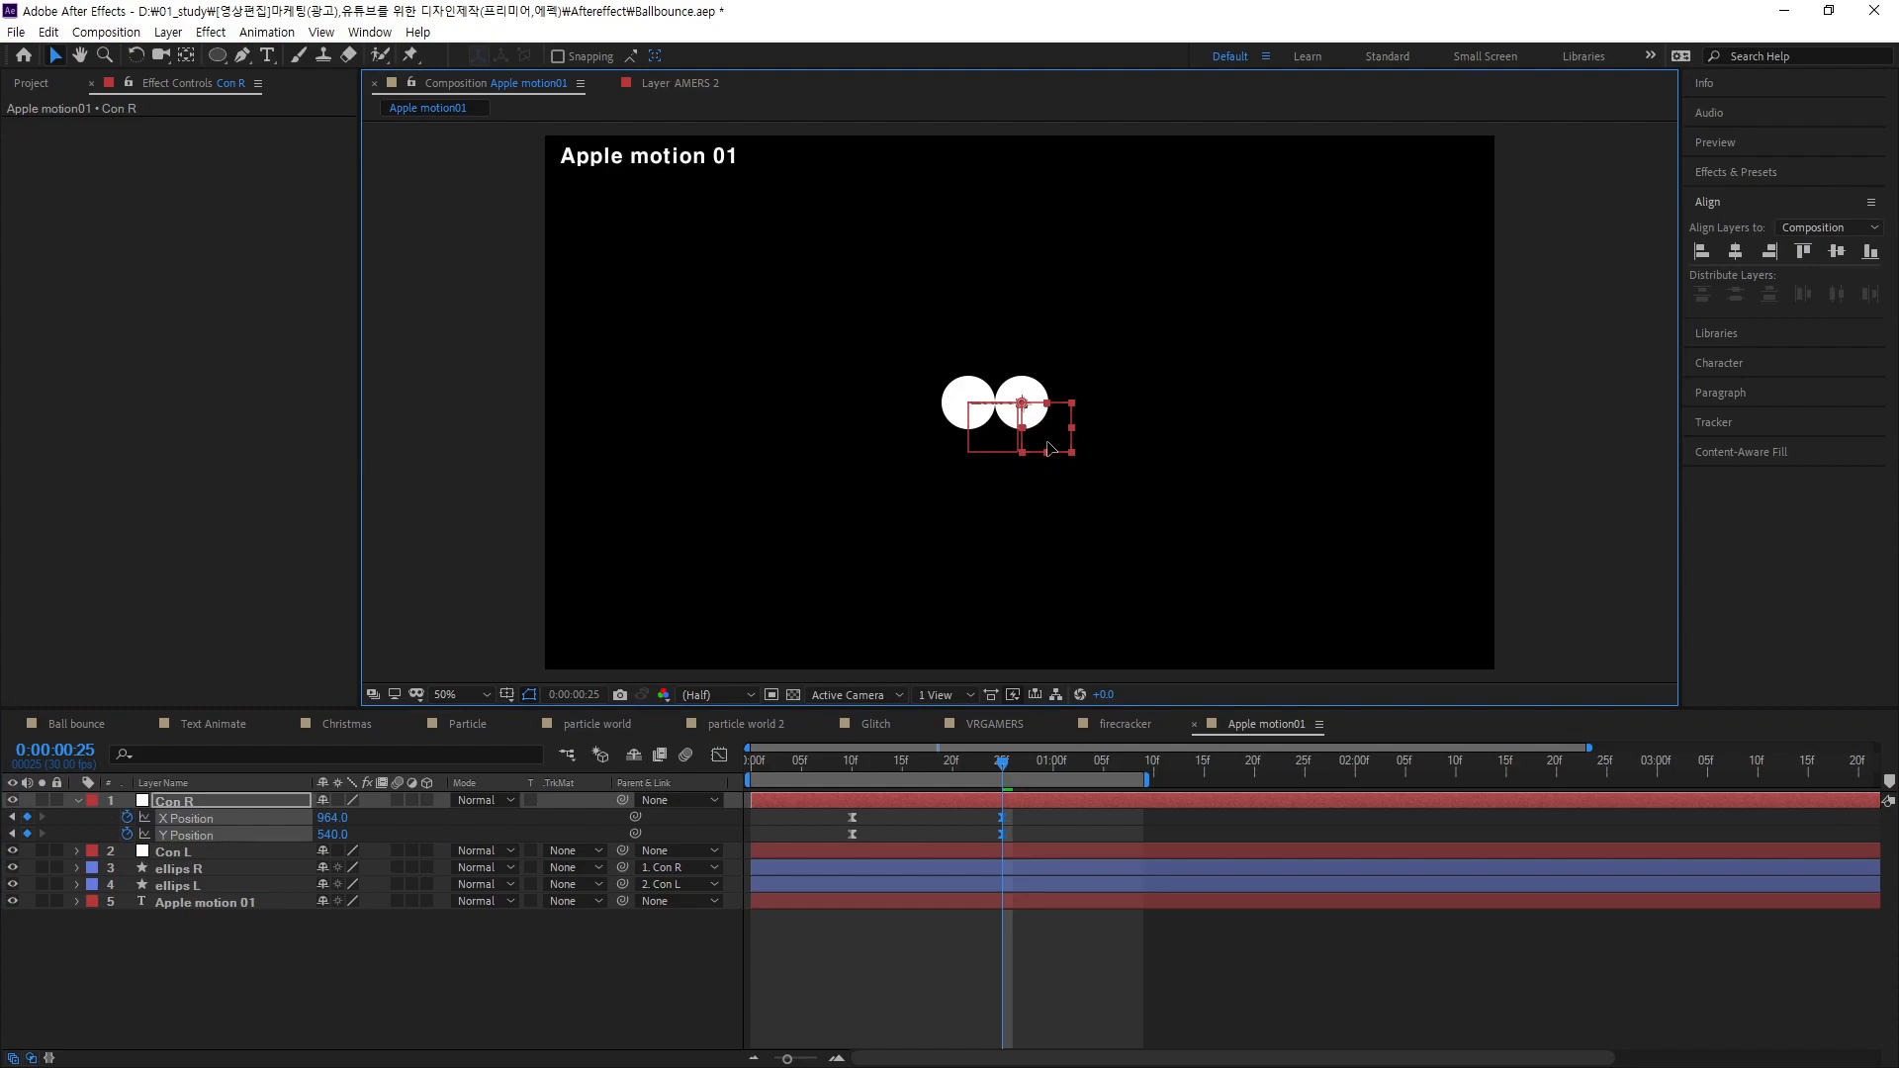
{"action": "left_click", "coordinate": [890, 763]}
{"action": "left_click_drag", "start_coordinate": [876, 764], "coordinate": [1005, 904]}
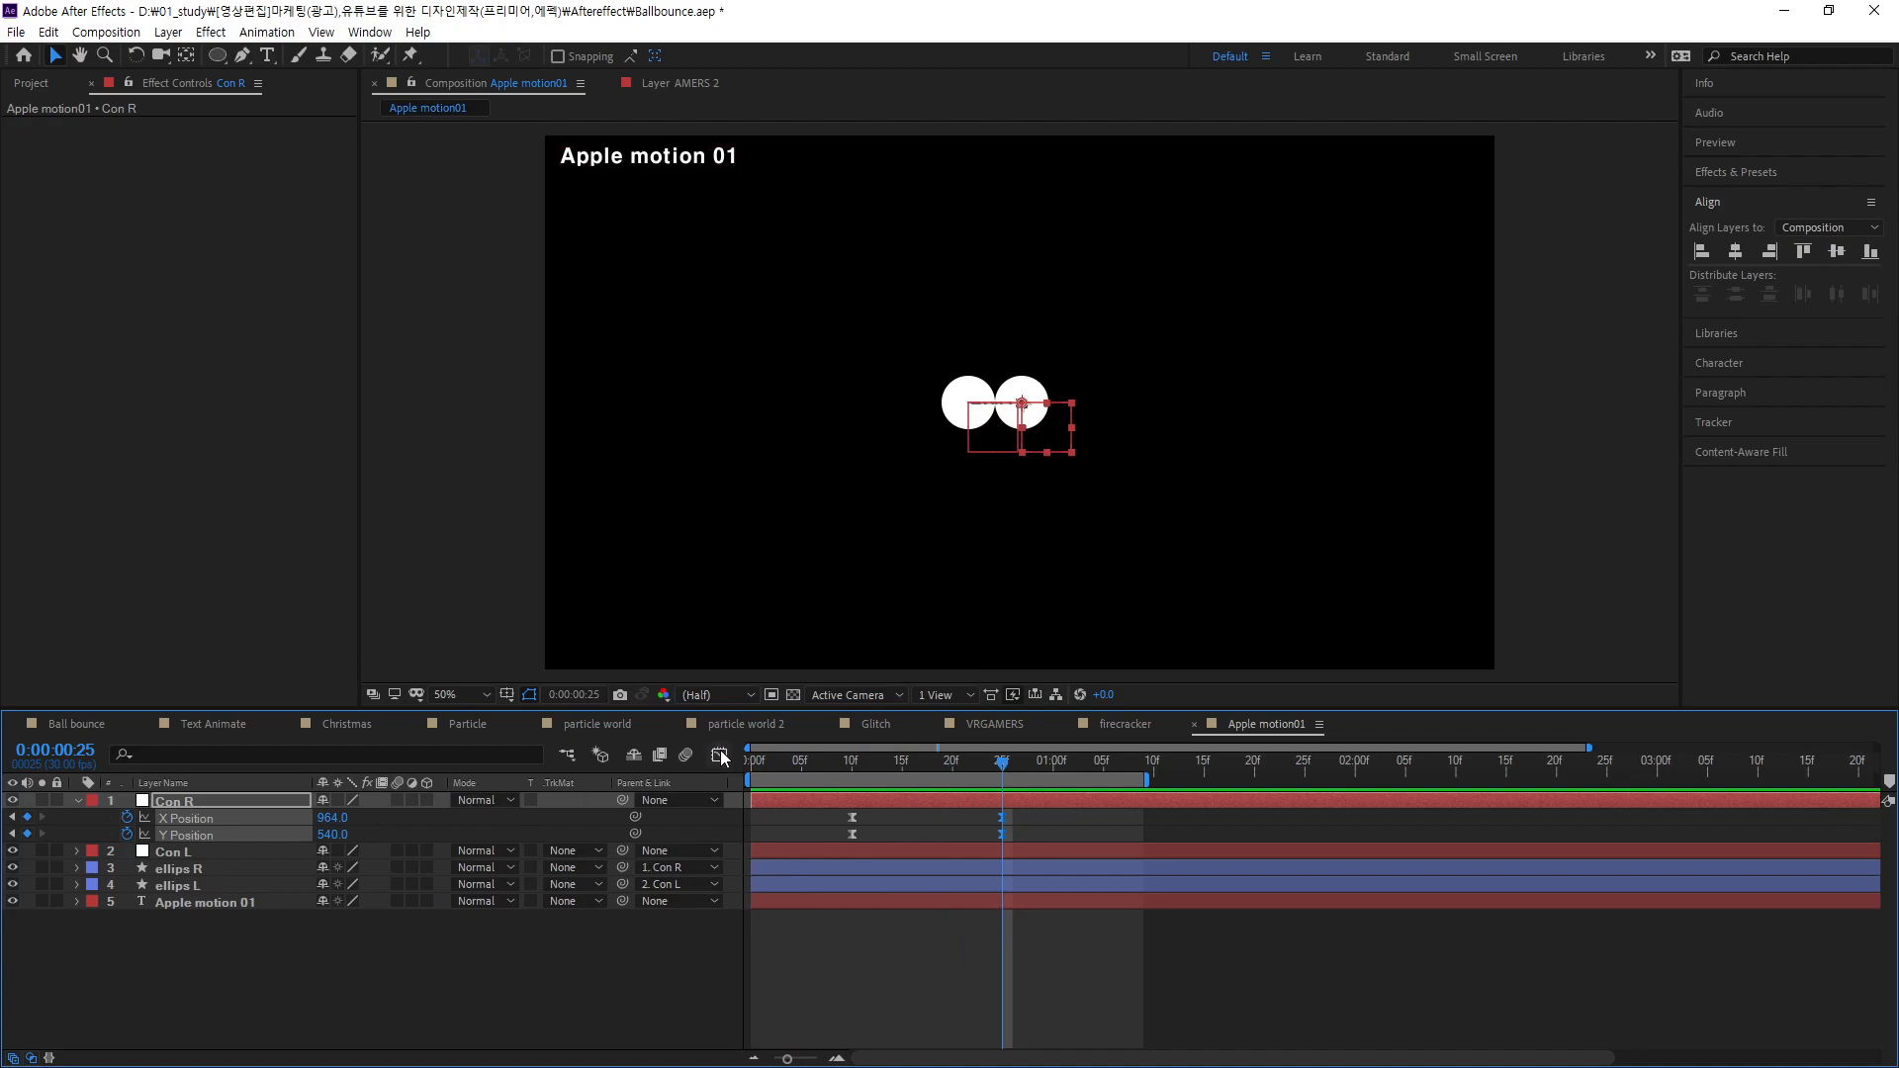
- In the graph editor, flip both handles of Con R's X Position curve so it rises from 0:00:00:10 and overshoots before 0:00:00:25
{"action": "key", "text": "shift+F3"}
{"action": "left_click", "coordinate": [1136, 928]}
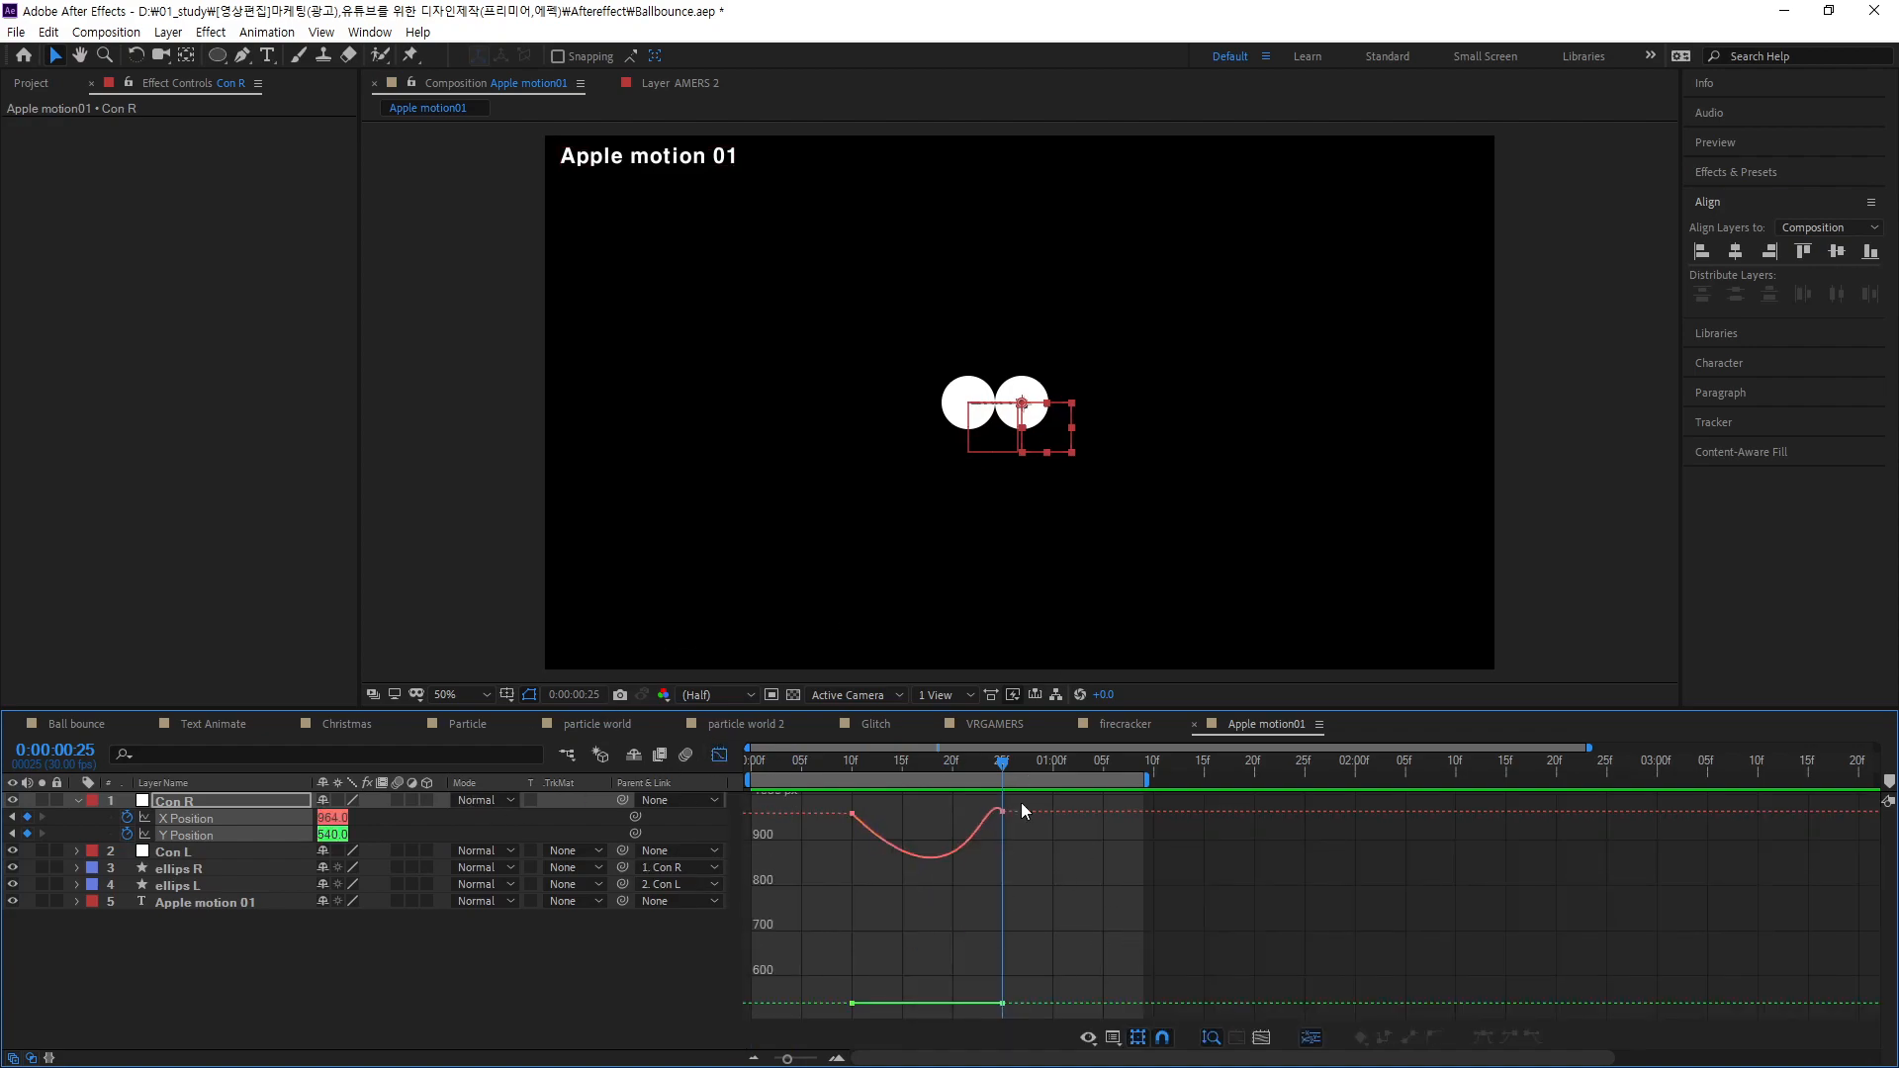
{"action": "left_click", "coordinate": [186, 923]}
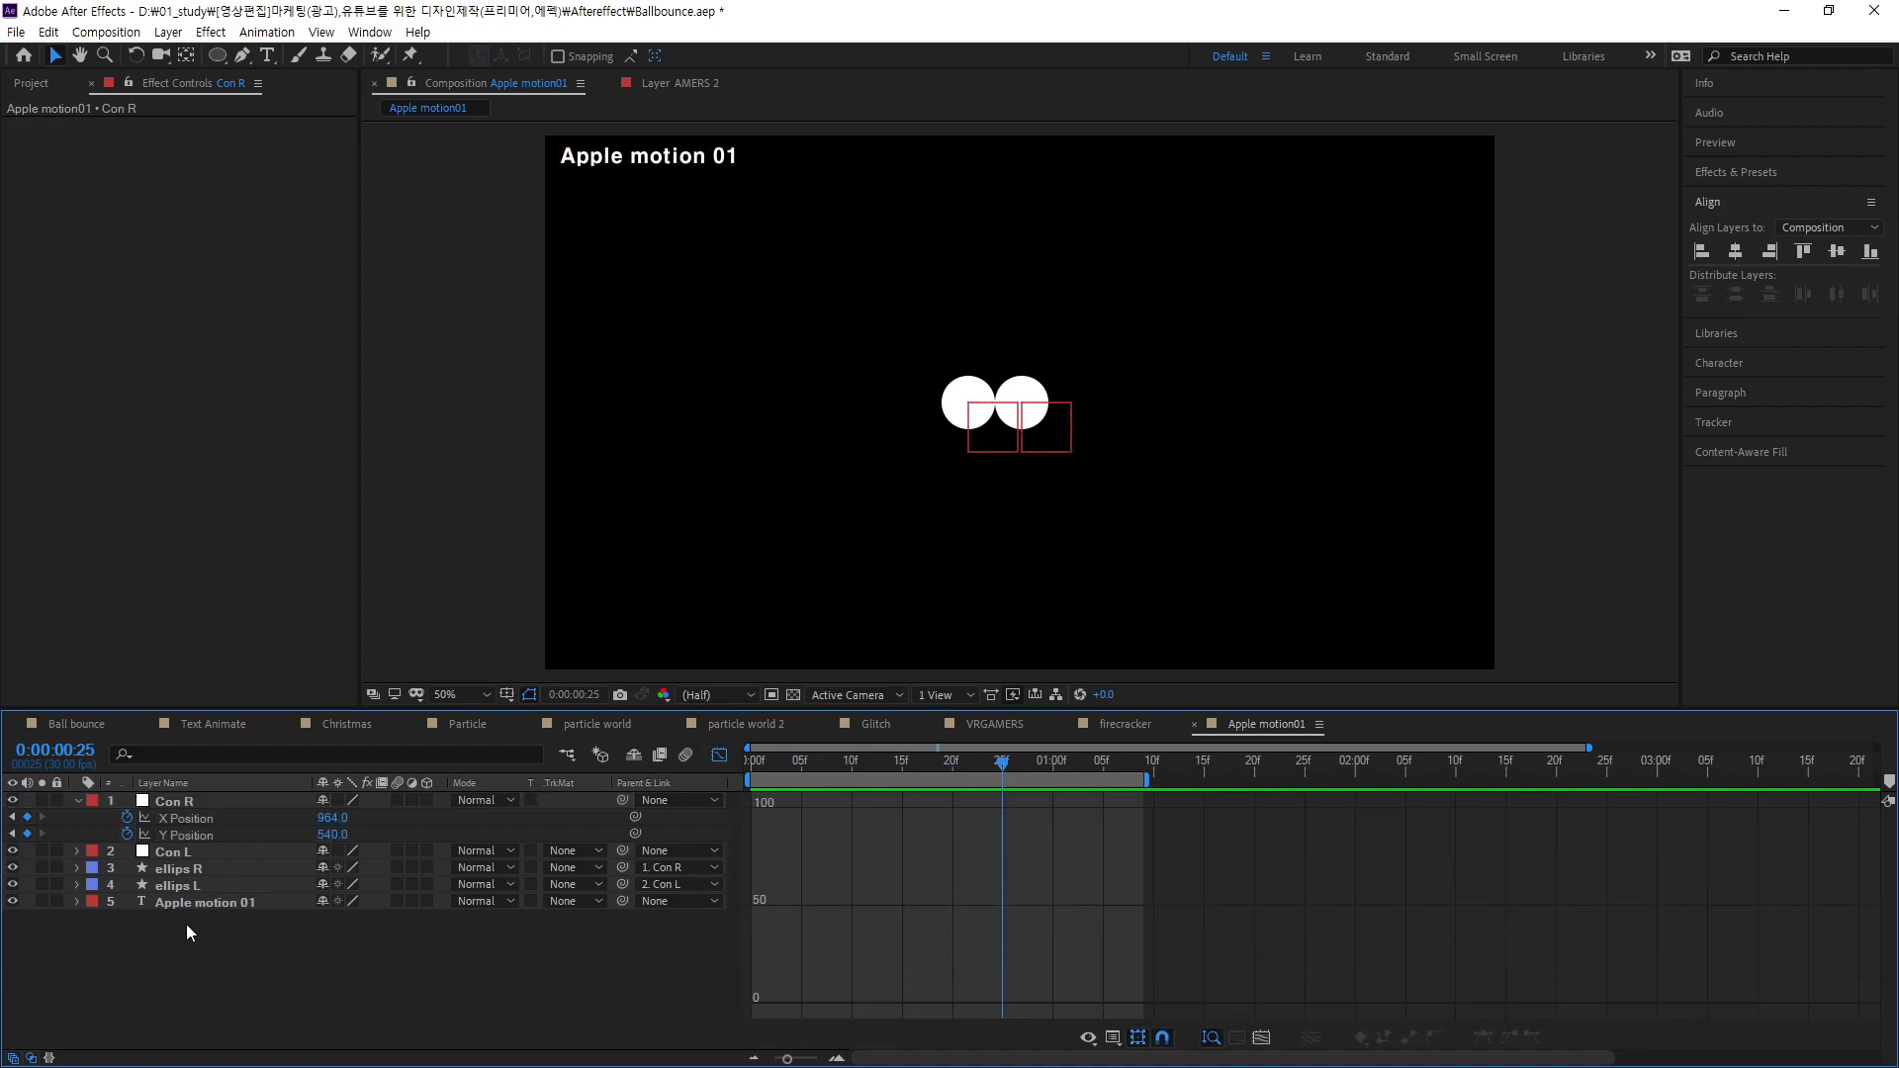
{"action": "left_click", "coordinate": [170, 817]}
{"action": "left_click", "coordinate": [852, 829]}
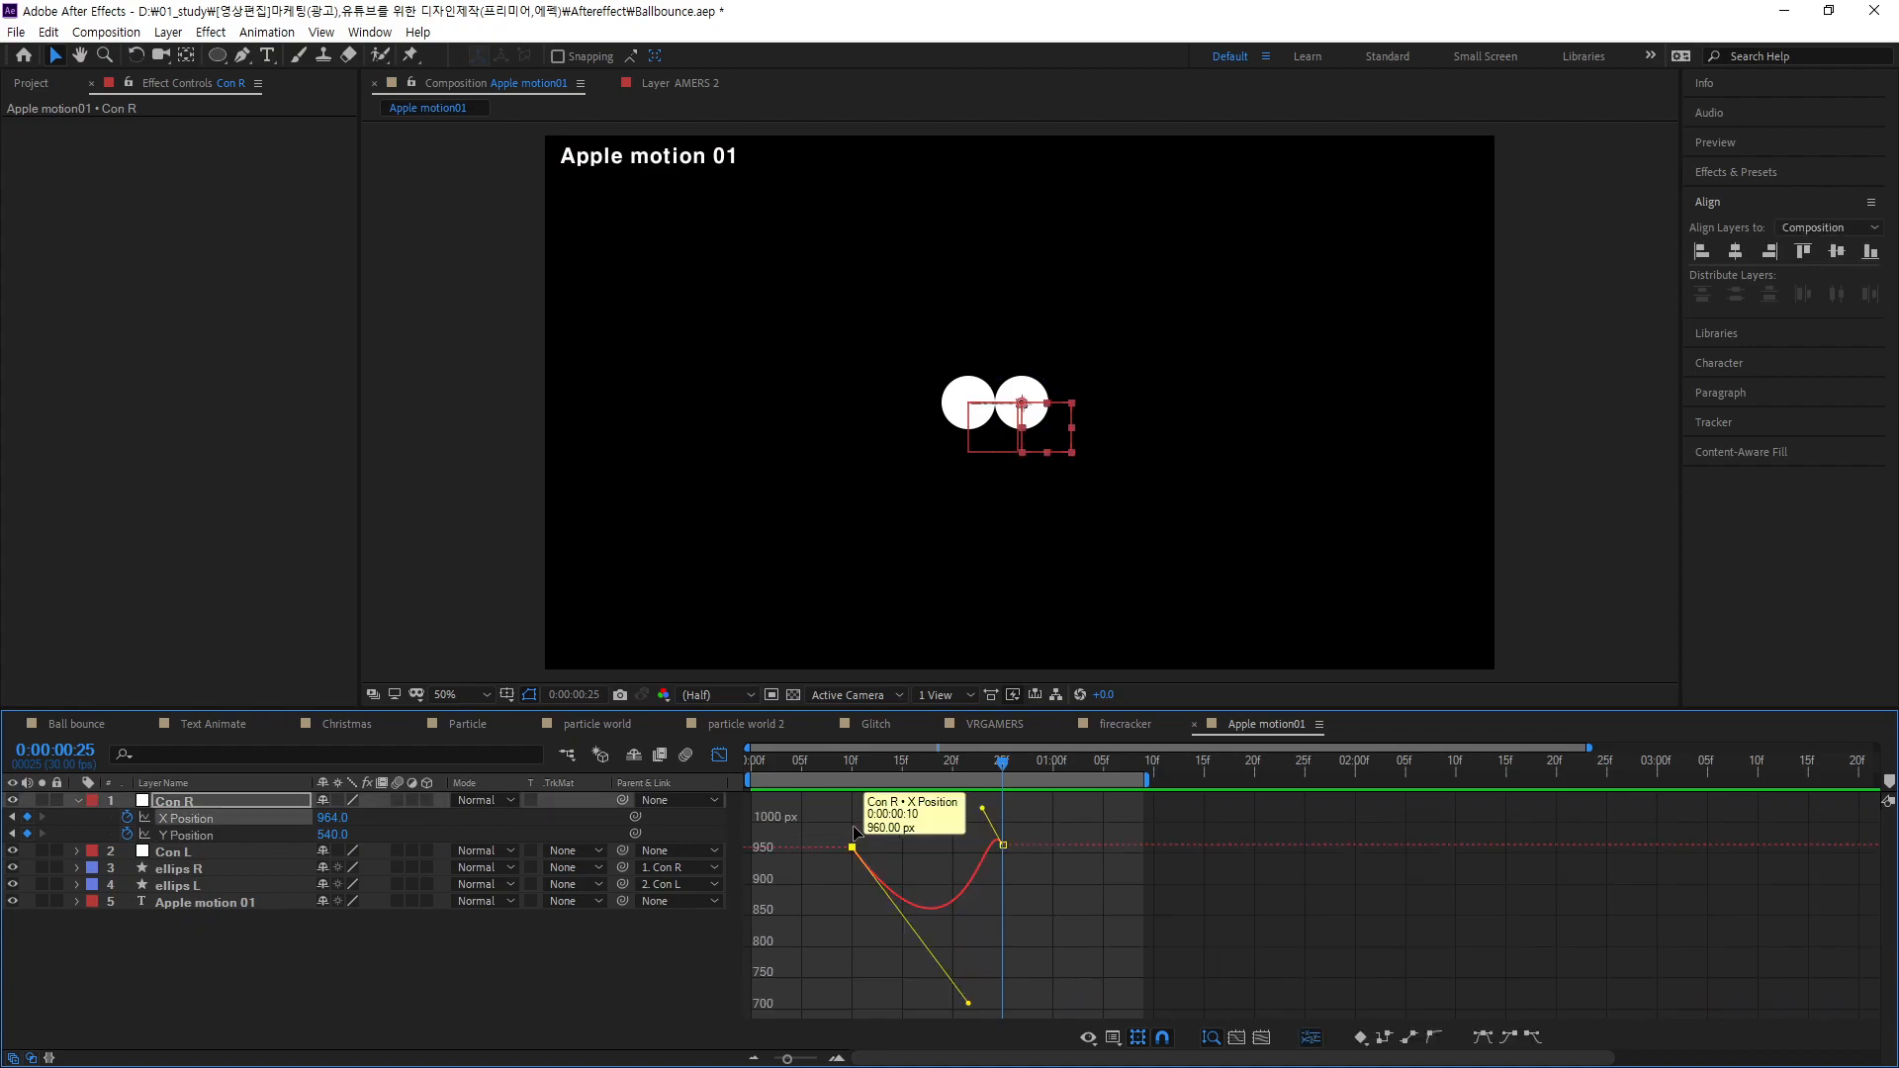
{"action": "mouse_move", "coordinate": [969, 1004]}
{"action": "left_mouse_down"}
{"action": "mouse_move", "coordinate": [981, 789]}
{"action": "mouse_move", "coordinate": [986, 1004]}
{"action": "left_mouse_up"}
{"action": "left_click_drag", "start_coordinate": [984, 810], "coordinate": [976, 965]}
{"action": "left_click", "coordinate": [988, 977]}
{"action": "left_click_drag", "start_coordinate": [1001, 811], "coordinate": [968, 864]}
{"action": "left_click_drag", "start_coordinate": [975, 978], "coordinate": [983, 948]}
{"action": "left_click_drag", "start_coordinate": [967, 810], "coordinate": [951, 835]}
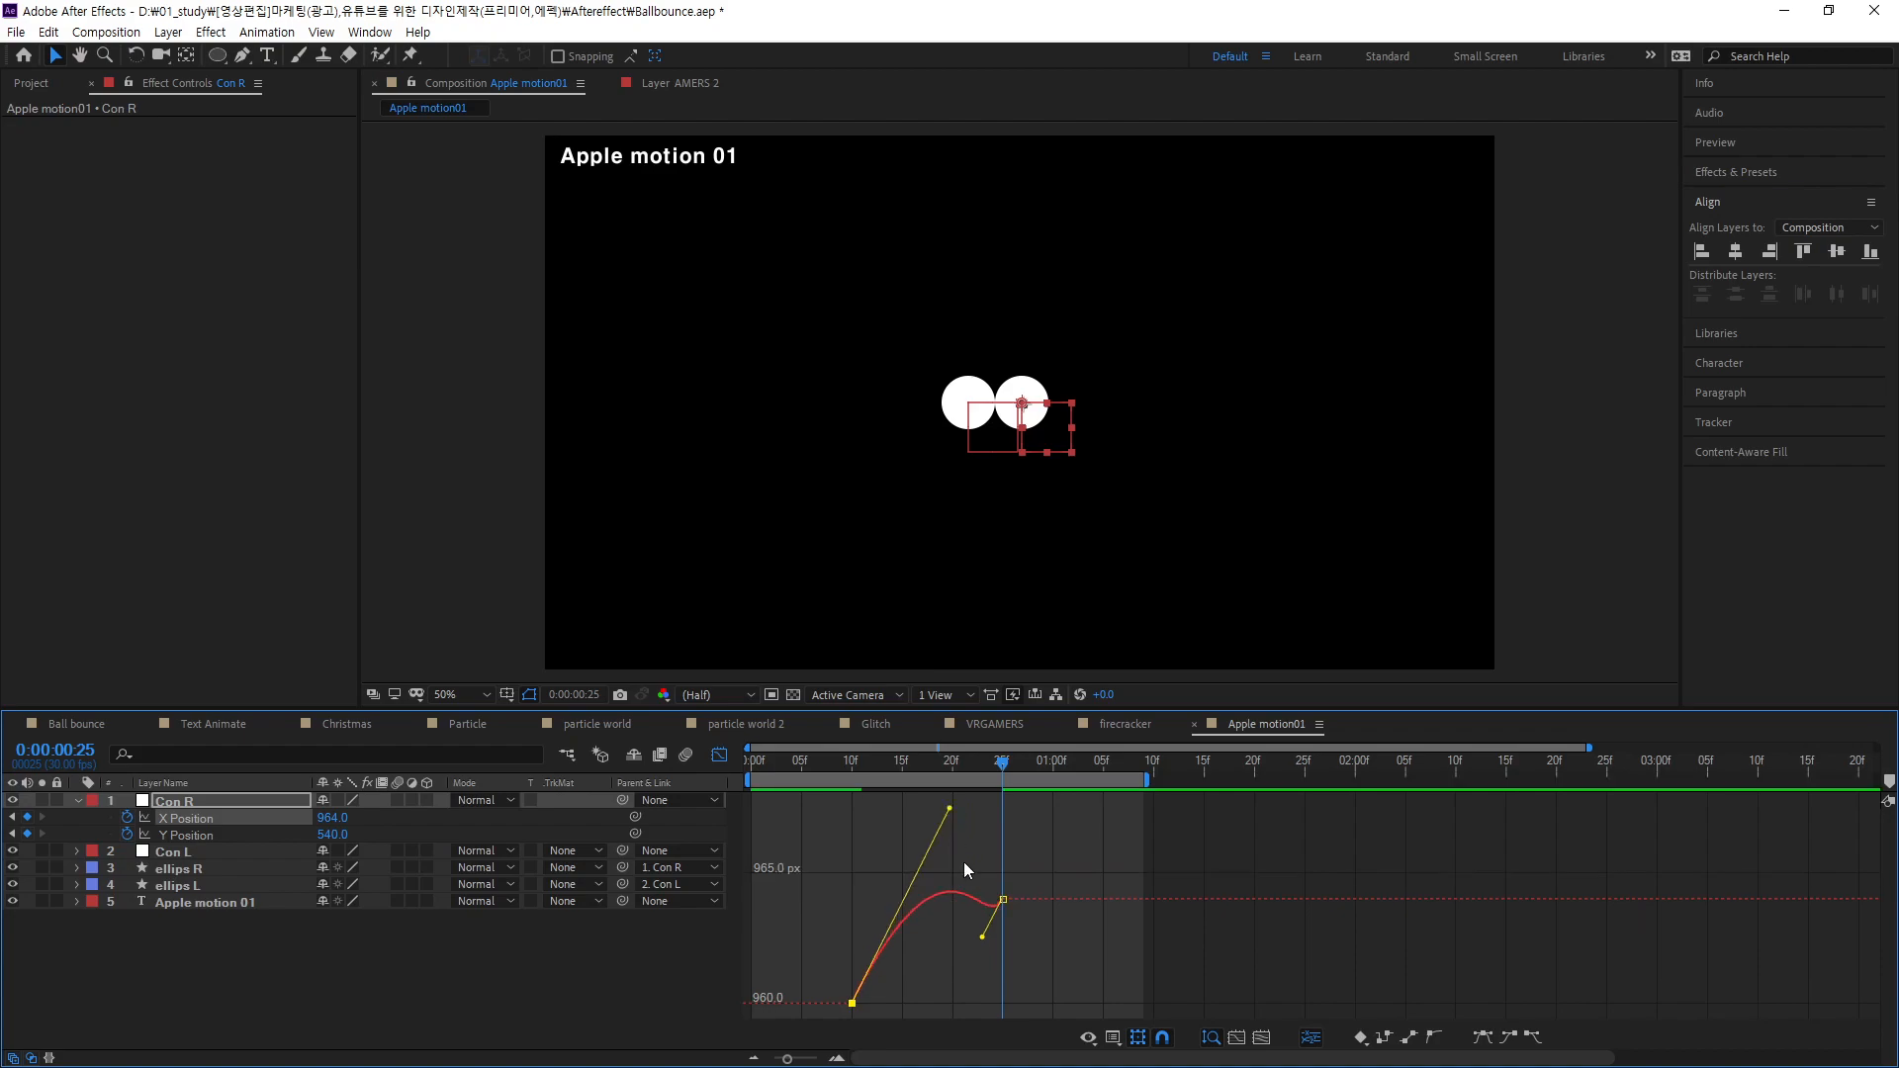
- Preview Con R's motion, select its end keyframes and move the null farther right at 0:00:00:25 to an X Position of about 1072
{"action": "left_click", "coordinate": [841, 1058]}
{"action": "left_click_drag", "start_coordinate": [1017, 935], "coordinate": [1415, 875]}
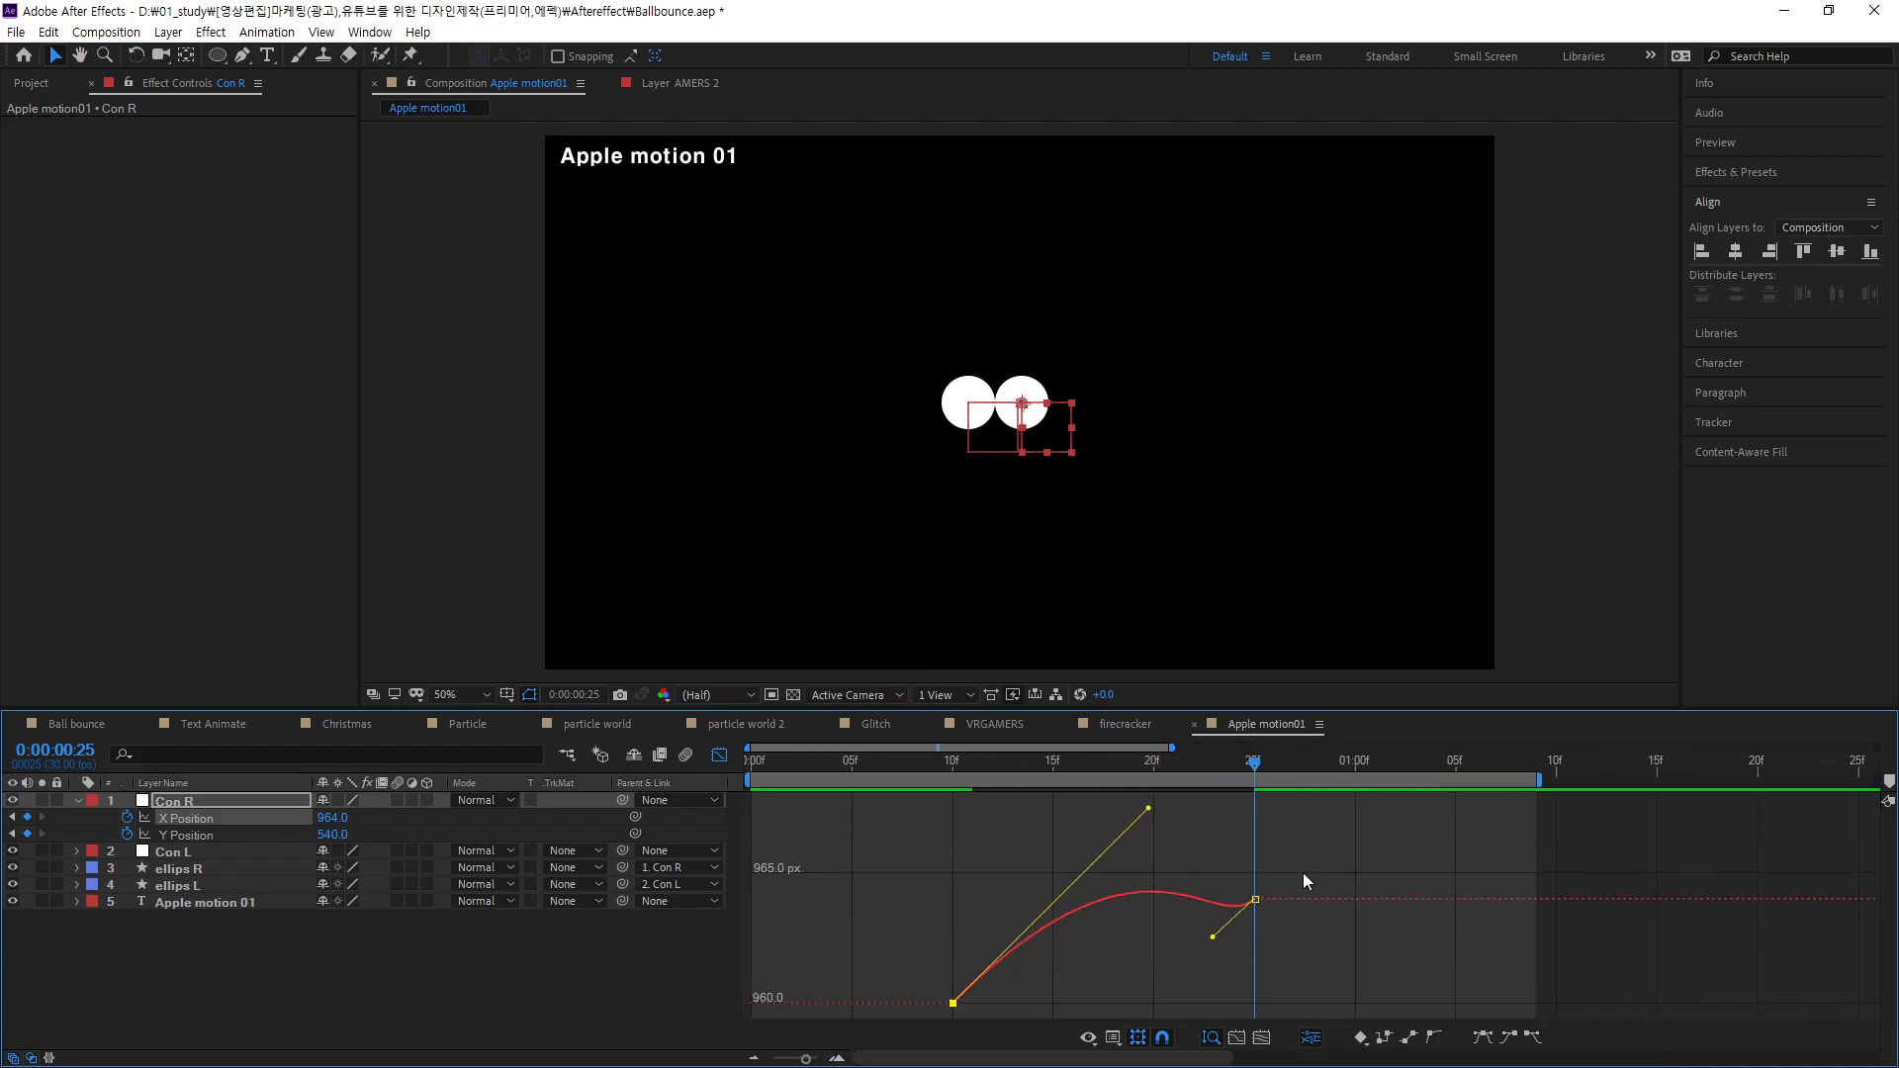
{"action": "left_click_drag", "start_coordinate": [1255, 775], "coordinate": [1134, 774]}
{"action": "key", "text": "space"}
{"action": "left_click_drag", "start_coordinate": [1429, 860], "coordinate": [1258, 898]}
{"action": "left_click_drag", "start_coordinate": [1046, 425], "coordinate": [1101, 445]}
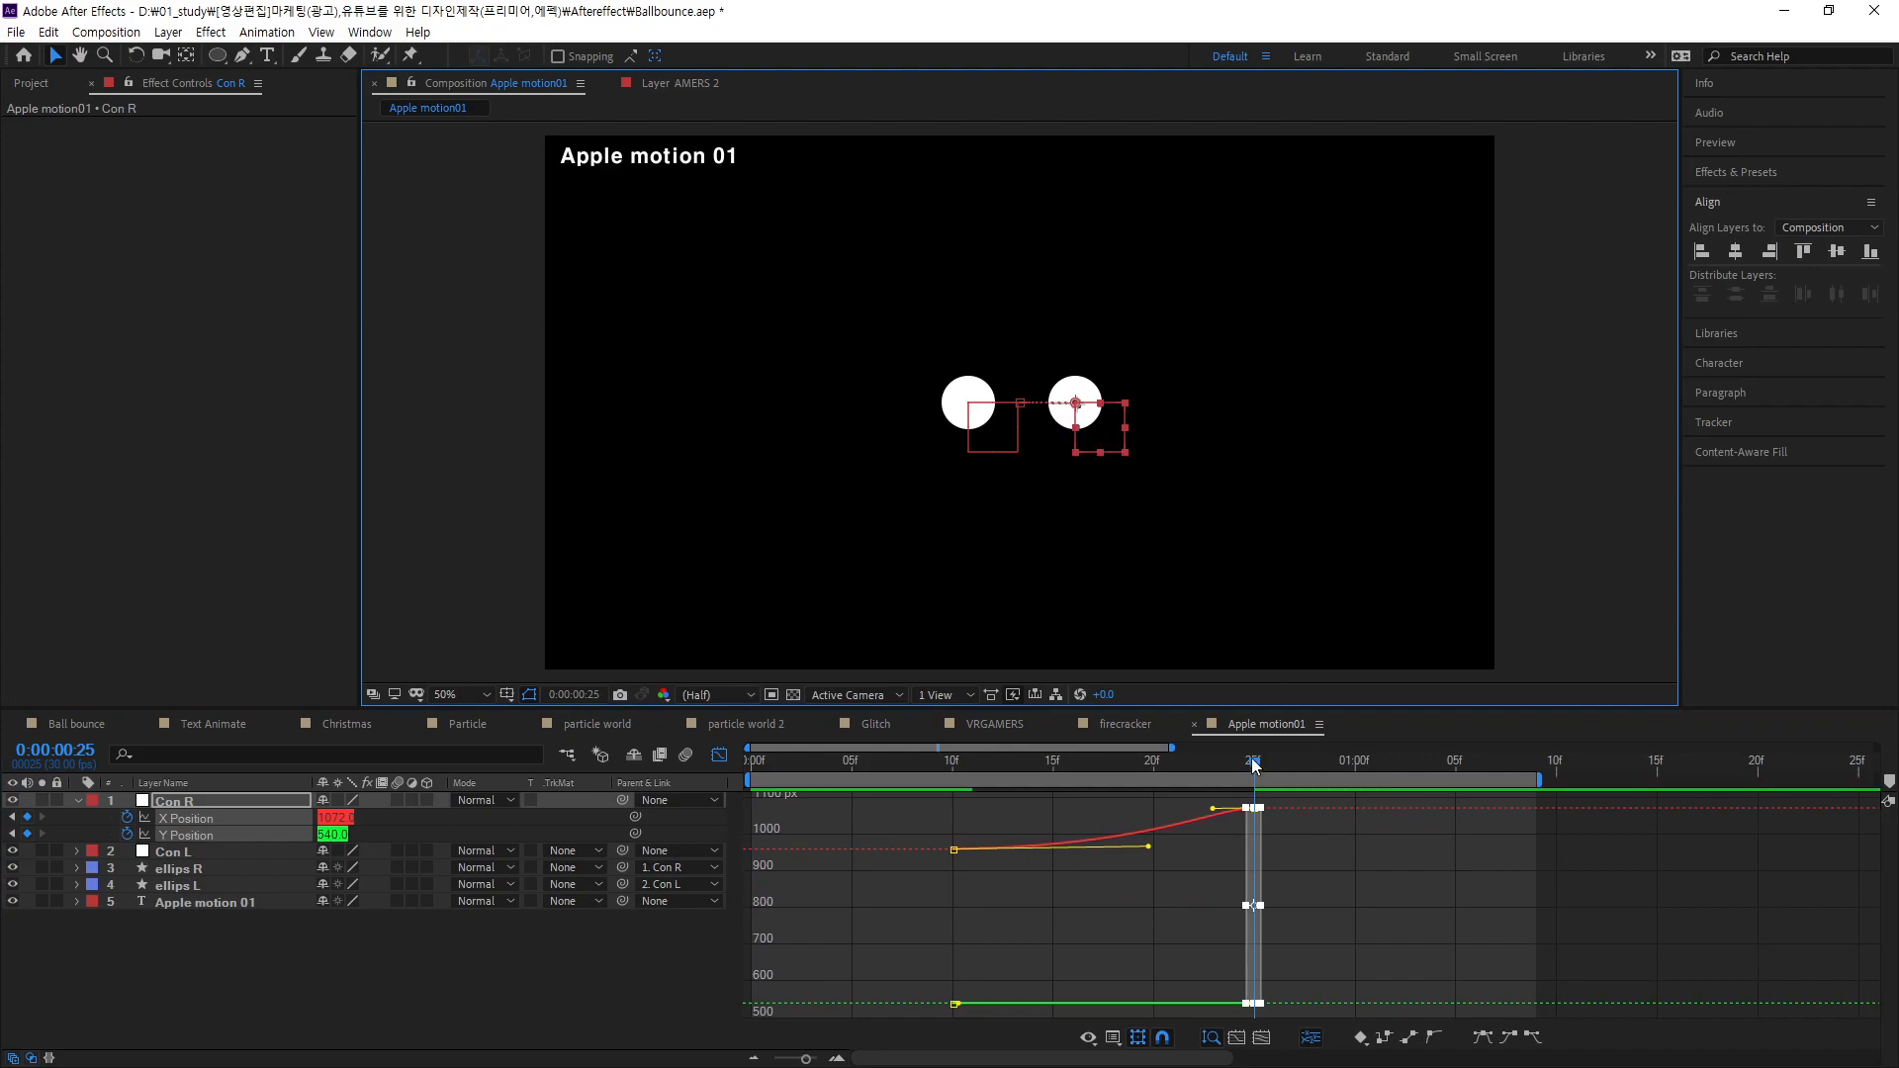
{"action": "left_click_drag", "start_coordinate": [1258, 769], "coordinate": [503, 760]}
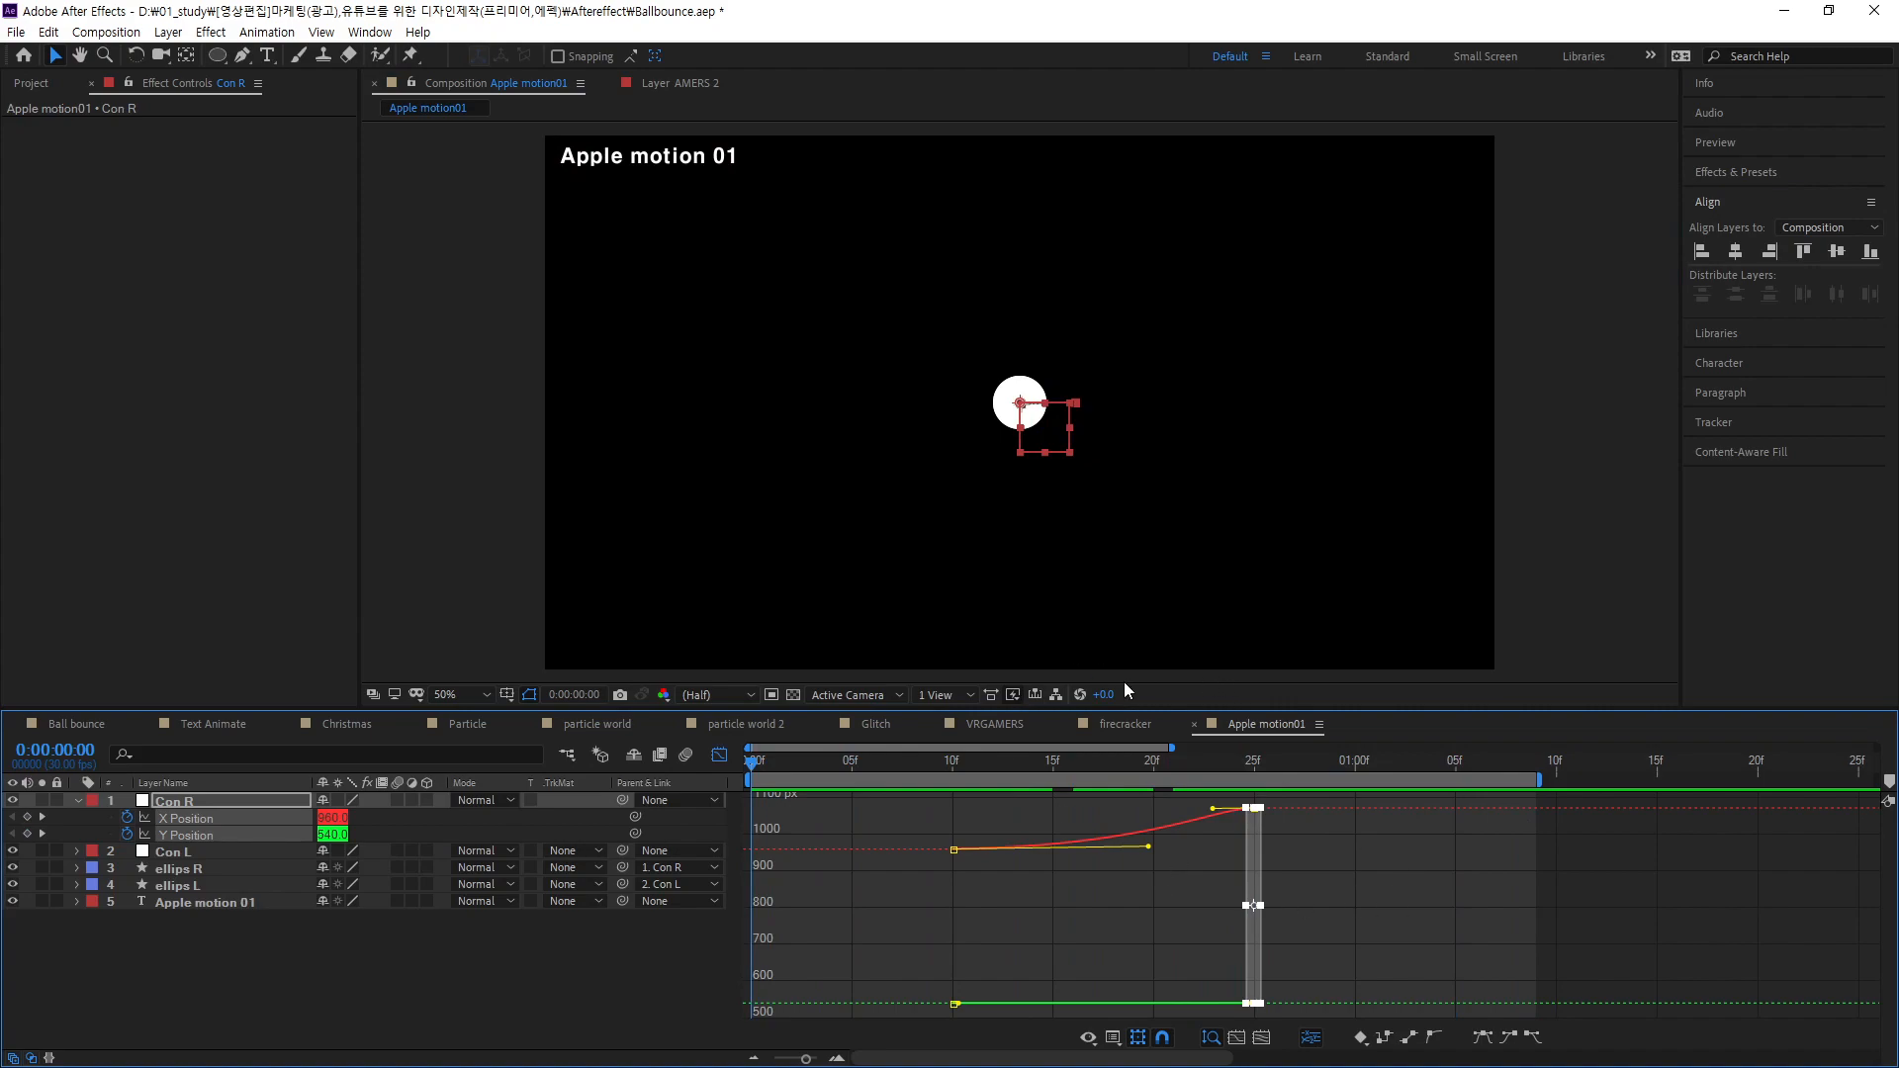
{"action": "left_click", "coordinate": [488, 979]}
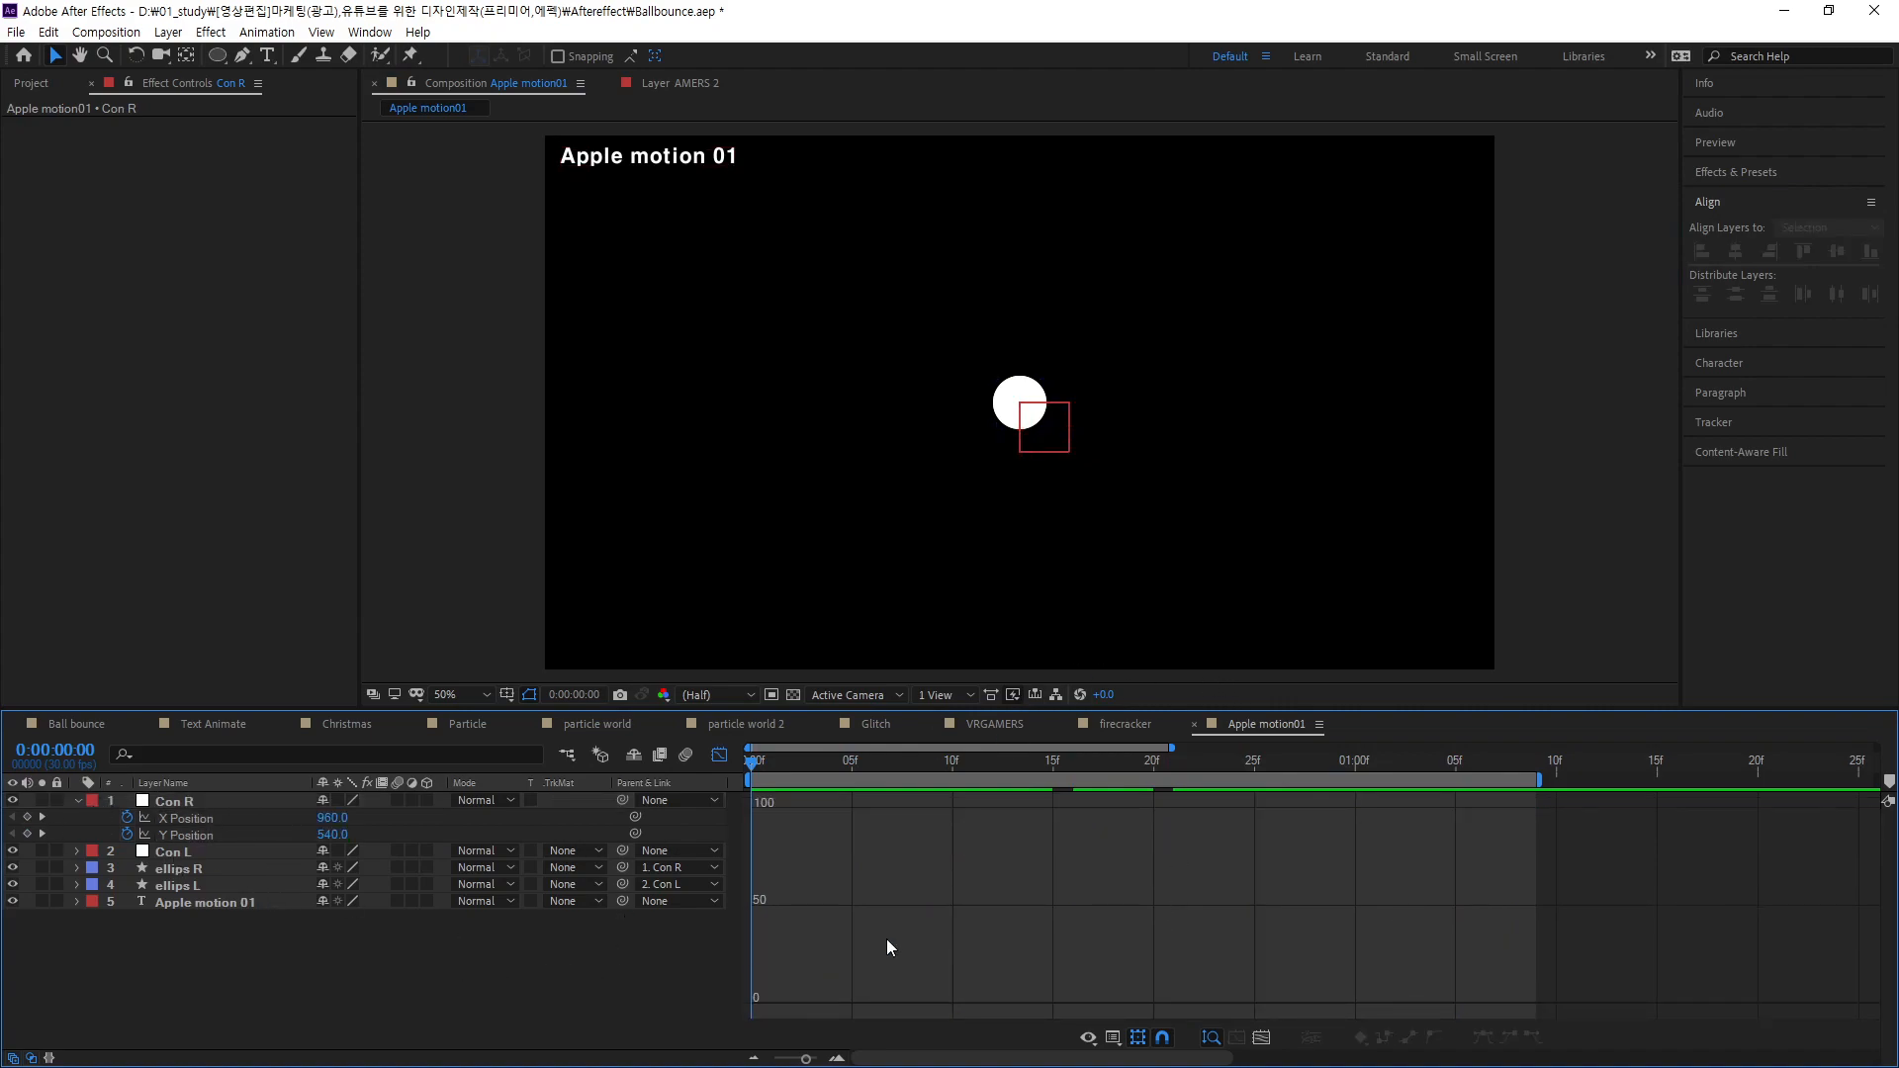
- Preview the two circles splitting apart, then select ellips L and view the composition at 100% magnification
{"action": "left_click_drag", "start_coordinate": [756, 764], "coordinate": [839, 782]}
{"action": "key", "text": "space"}
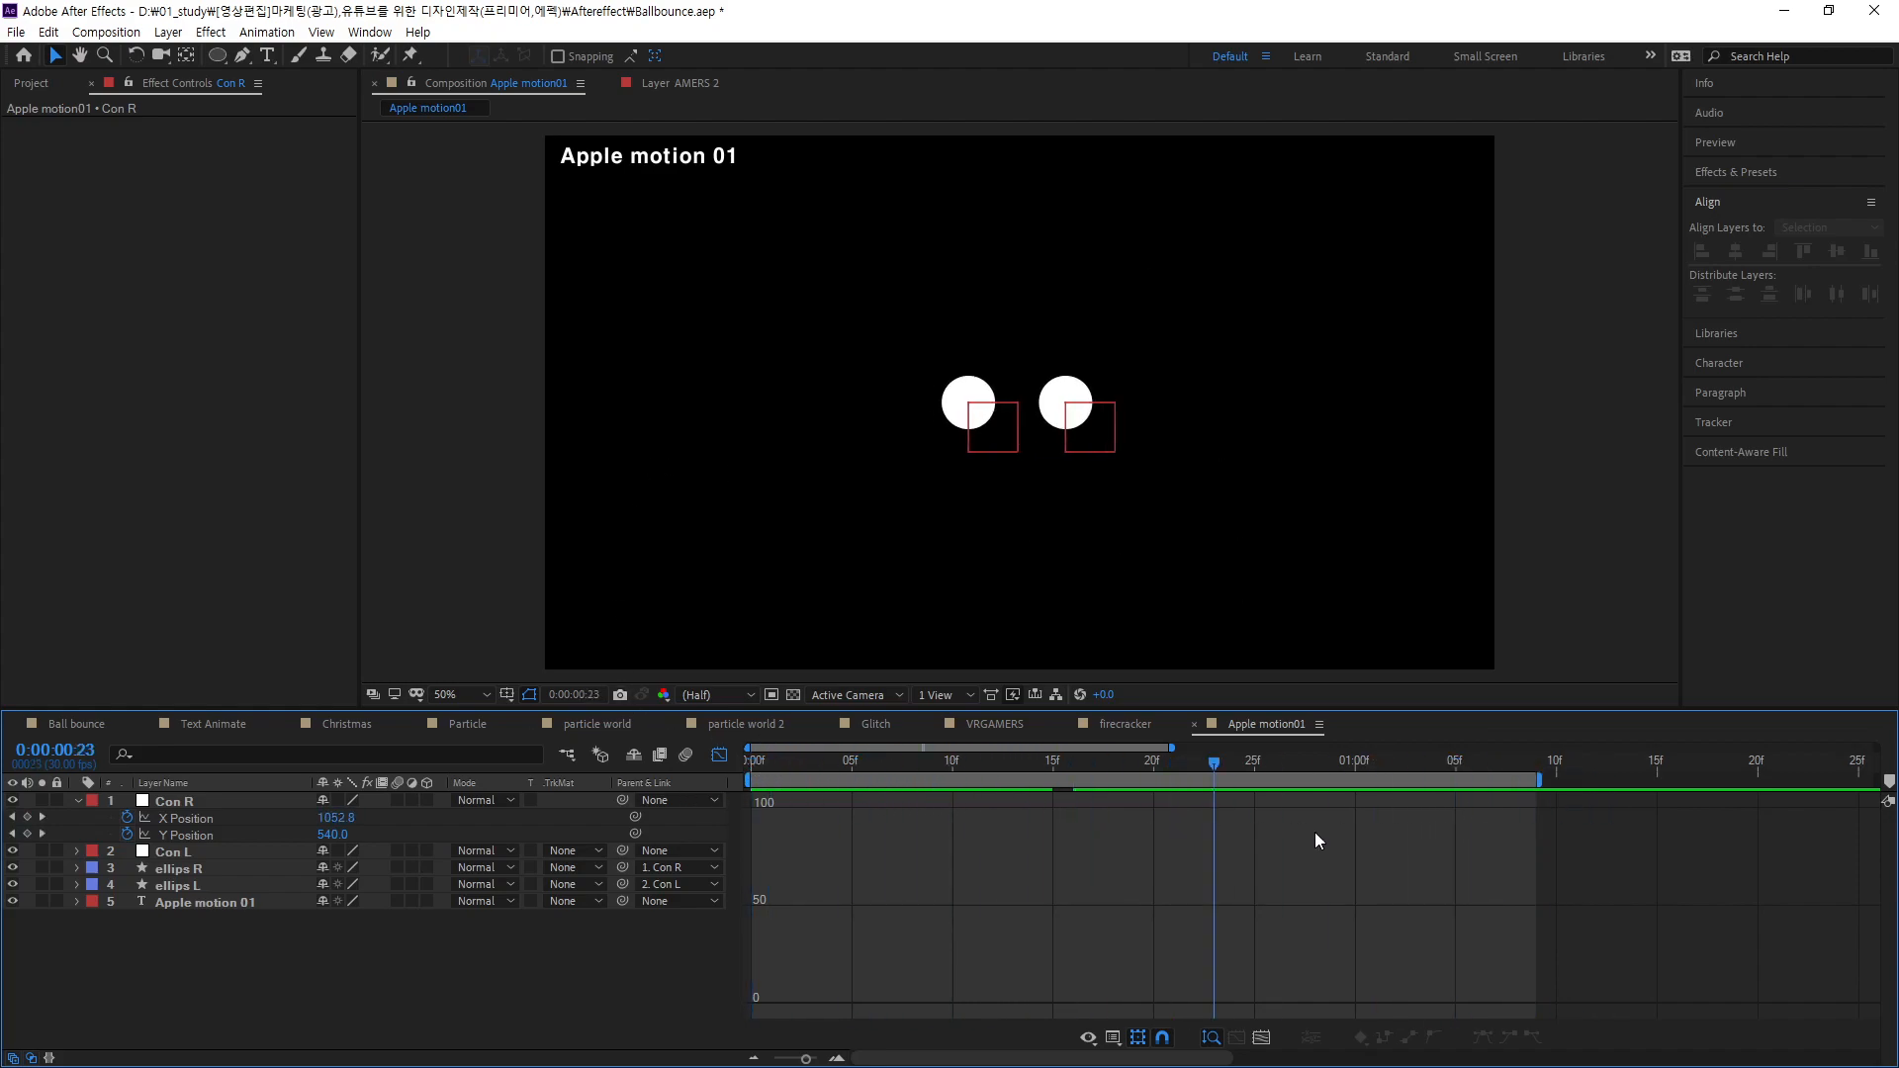
{"action": "left_click_drag", "start_coordinate": [717, 859], "coordinate": [200, 799]}
{"action": "left_click", "coordinate": [190, 885]}
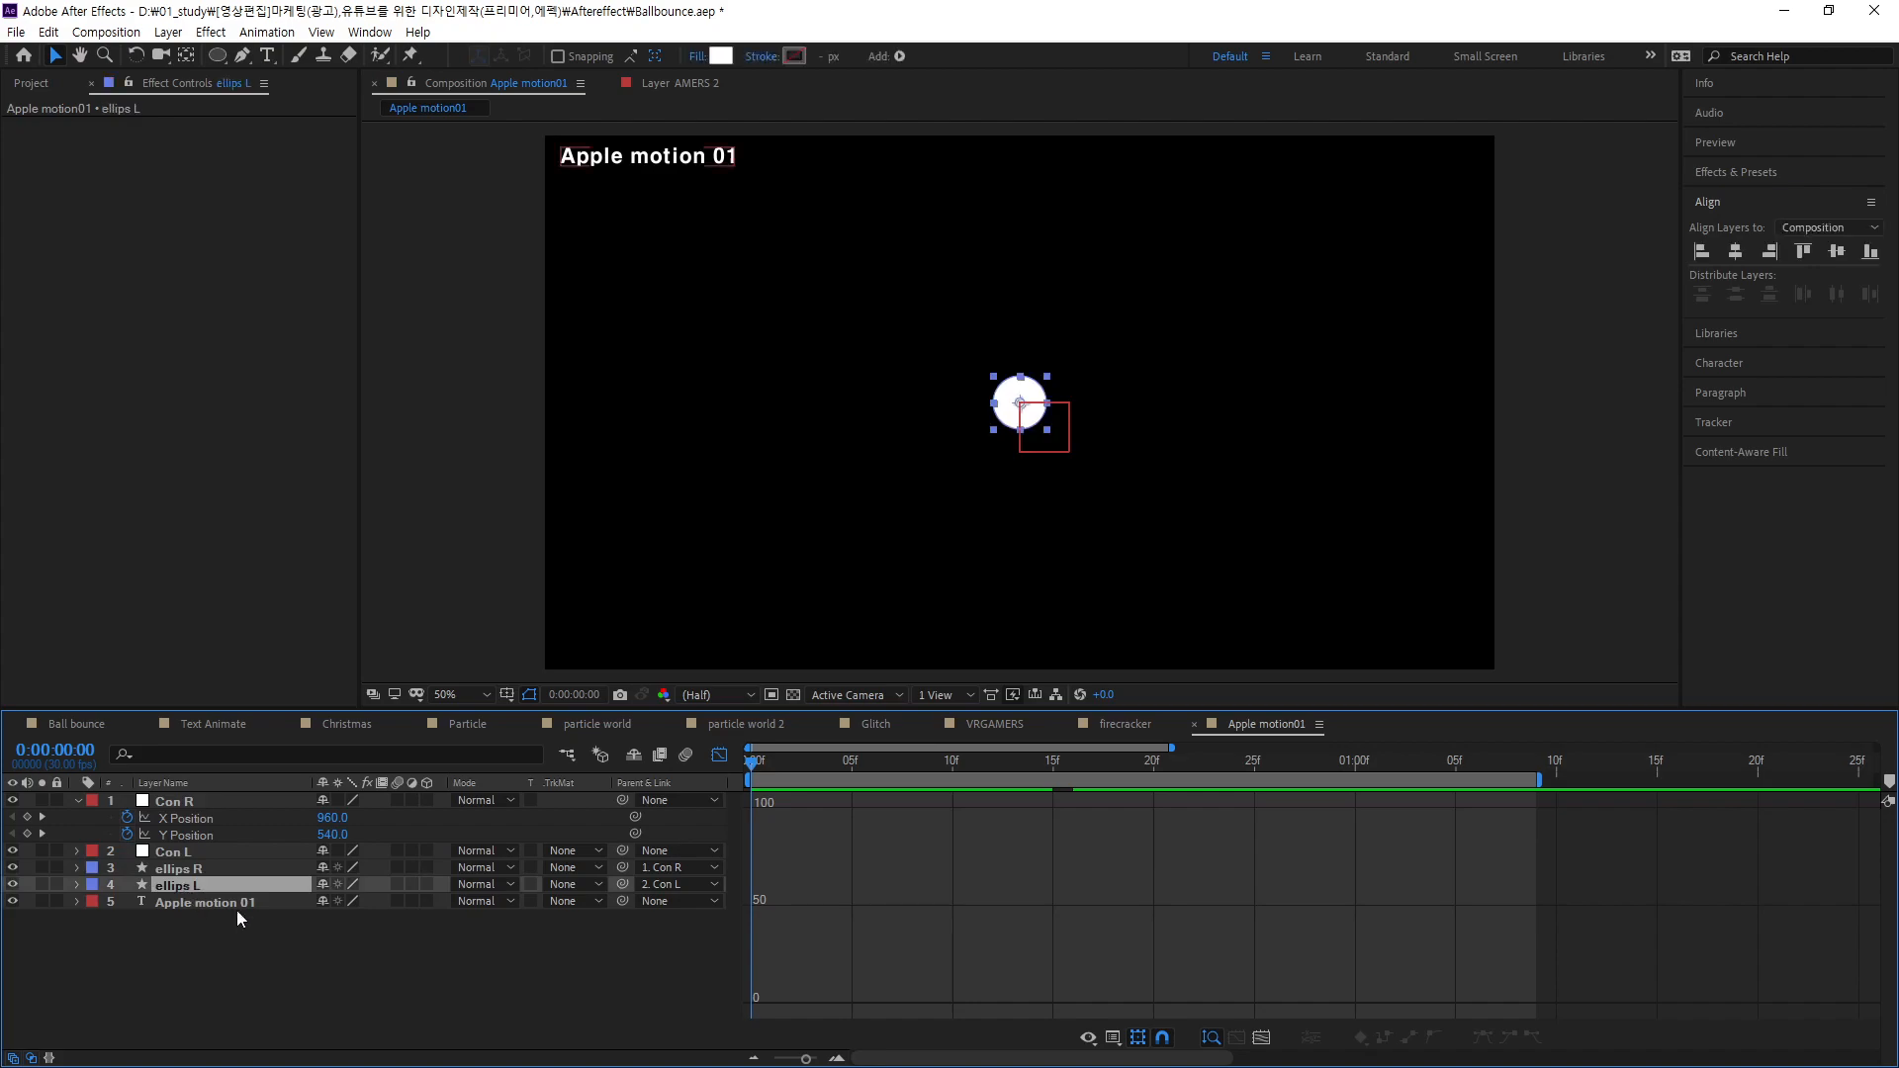
{"action": "key", "text": "slash"}
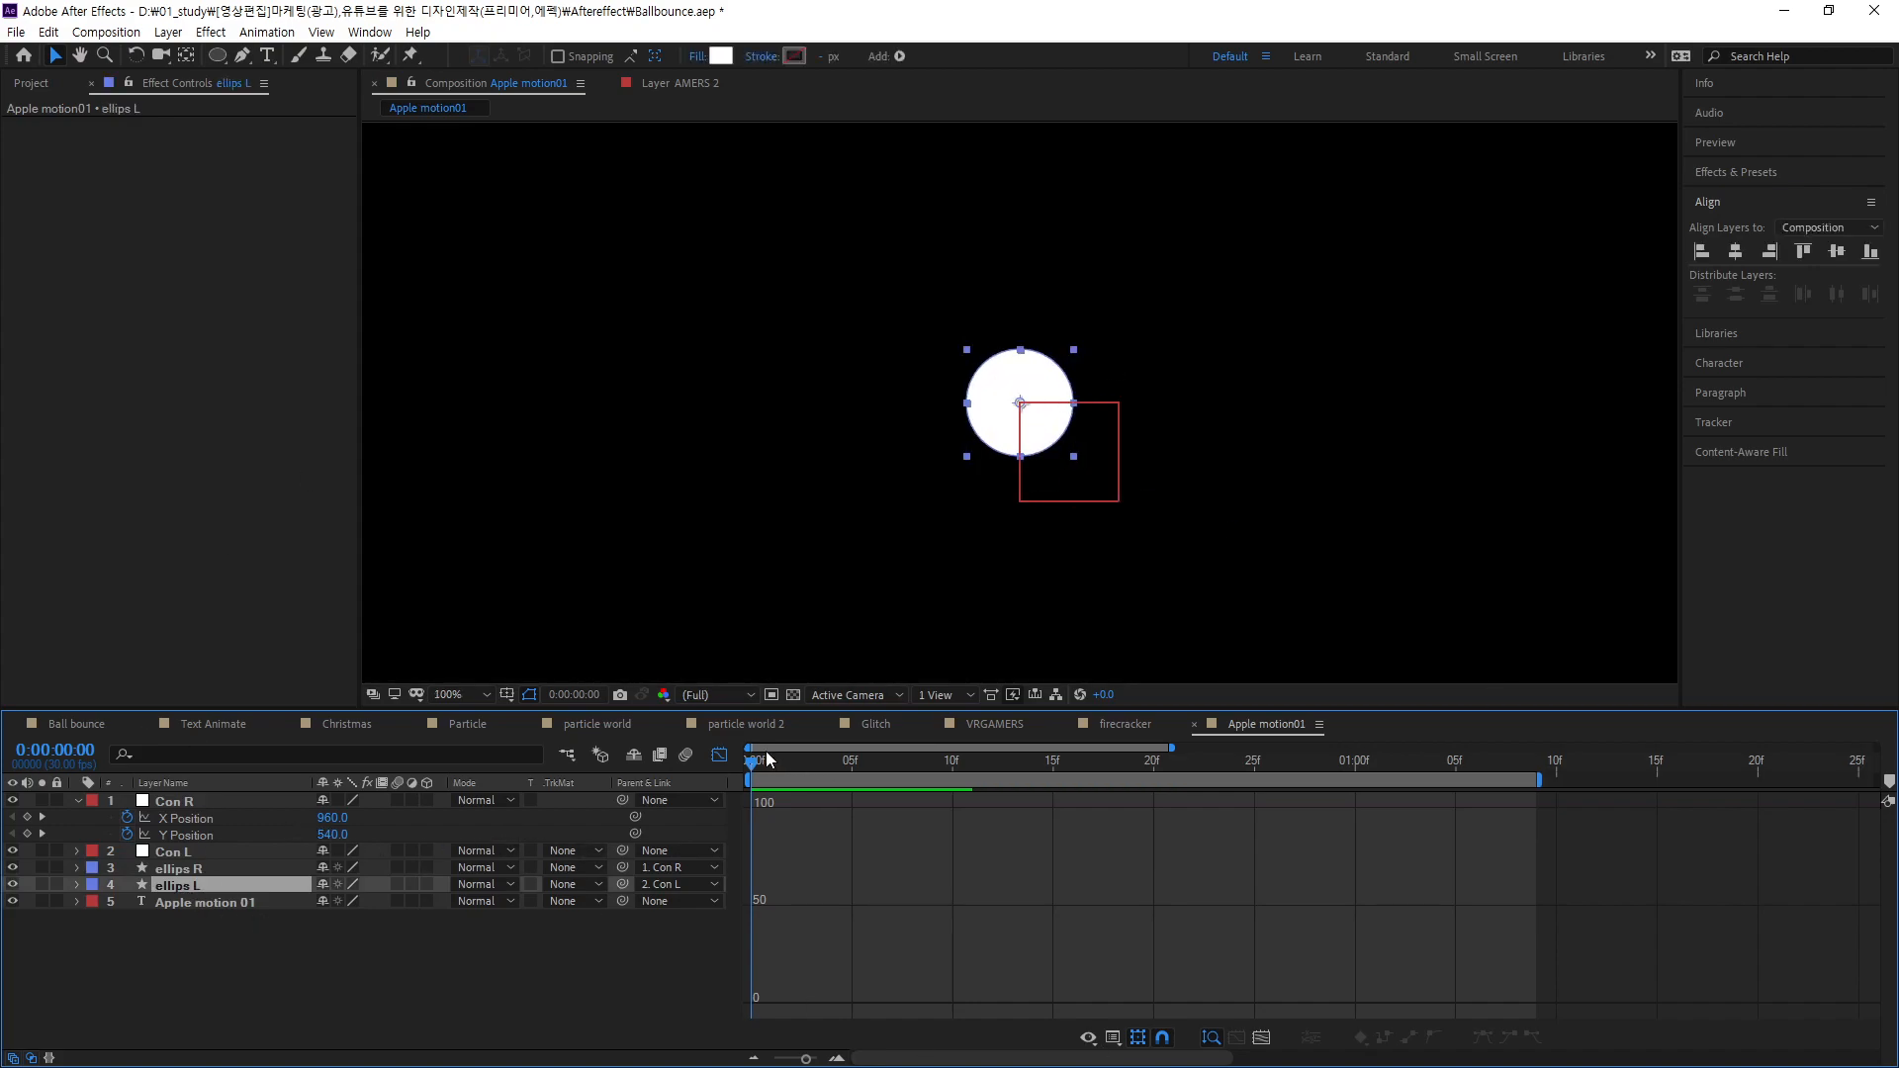
- Leave the graph editor for the layer bars, select Con L to show its motion path and scrub through its movement
{"action": "left_click", "coordinate": [719, 756]}
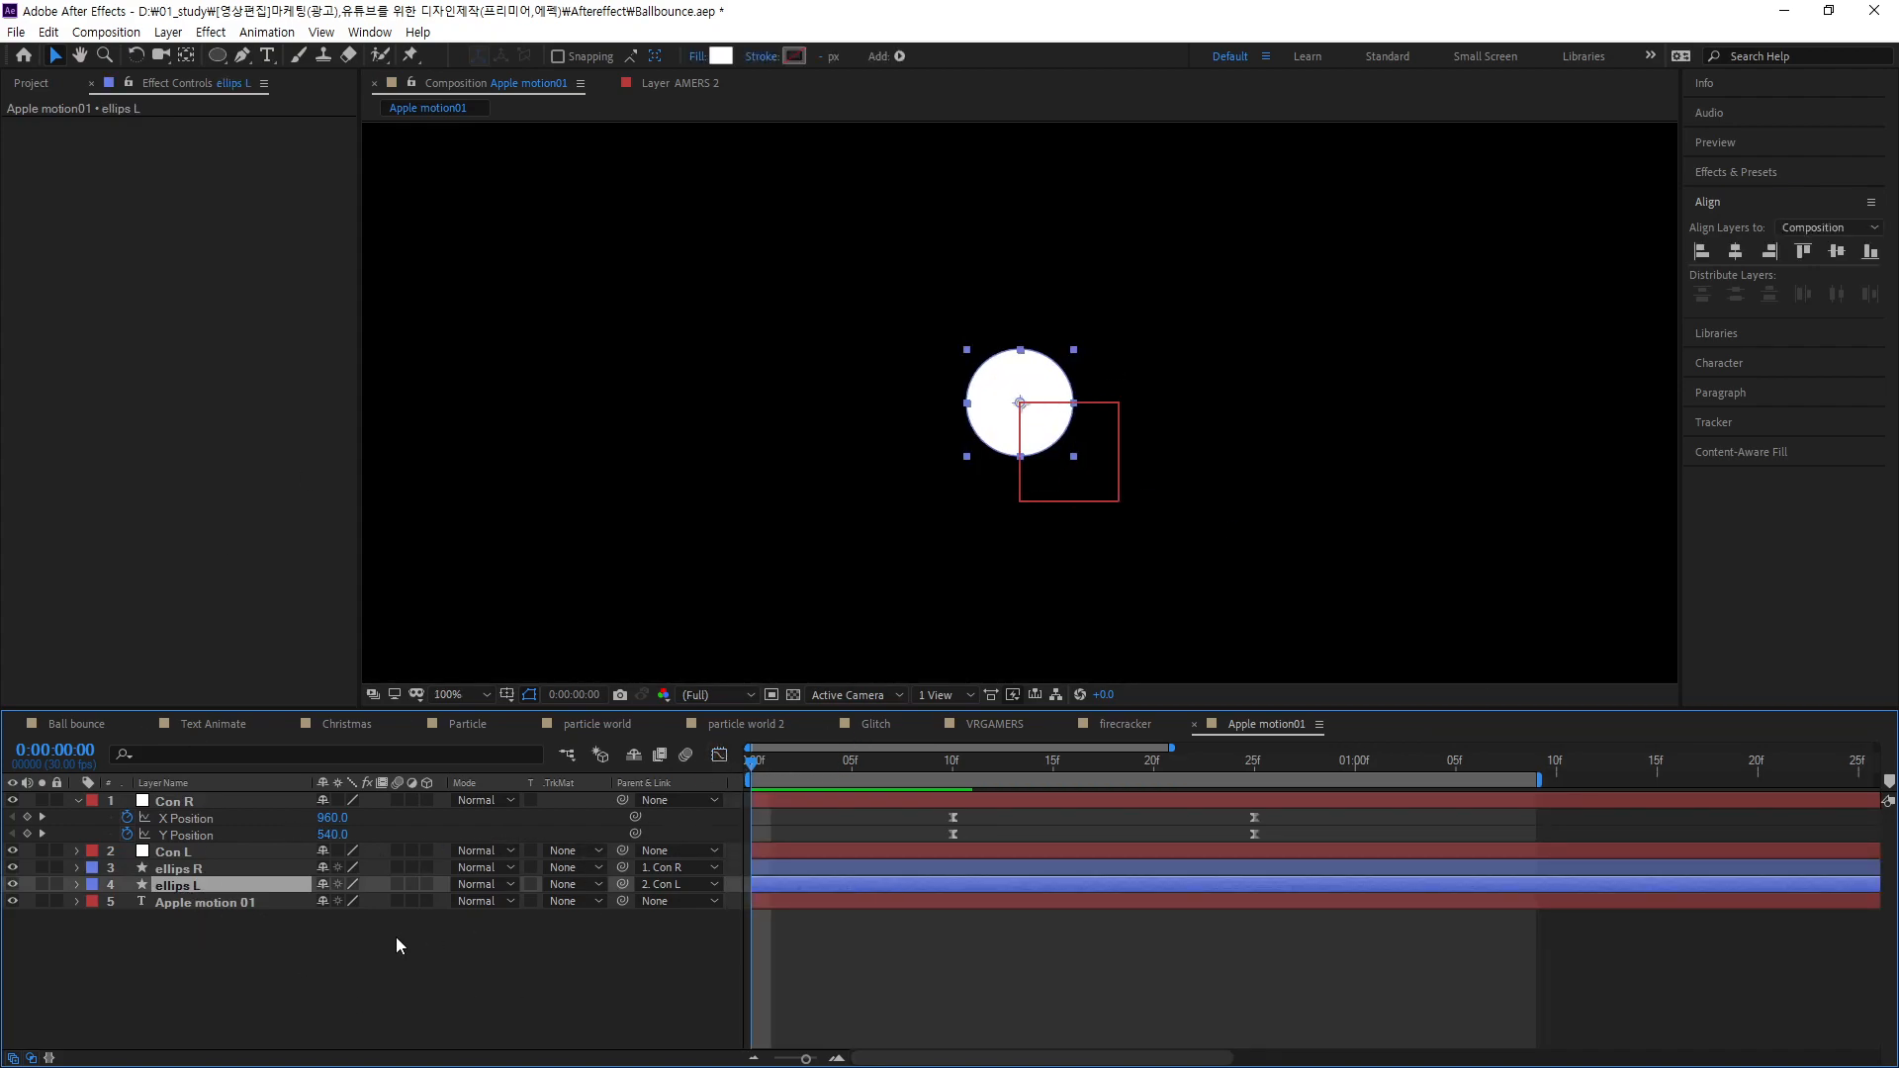
{"action": "left_click", "coordinate": [174, 852]}
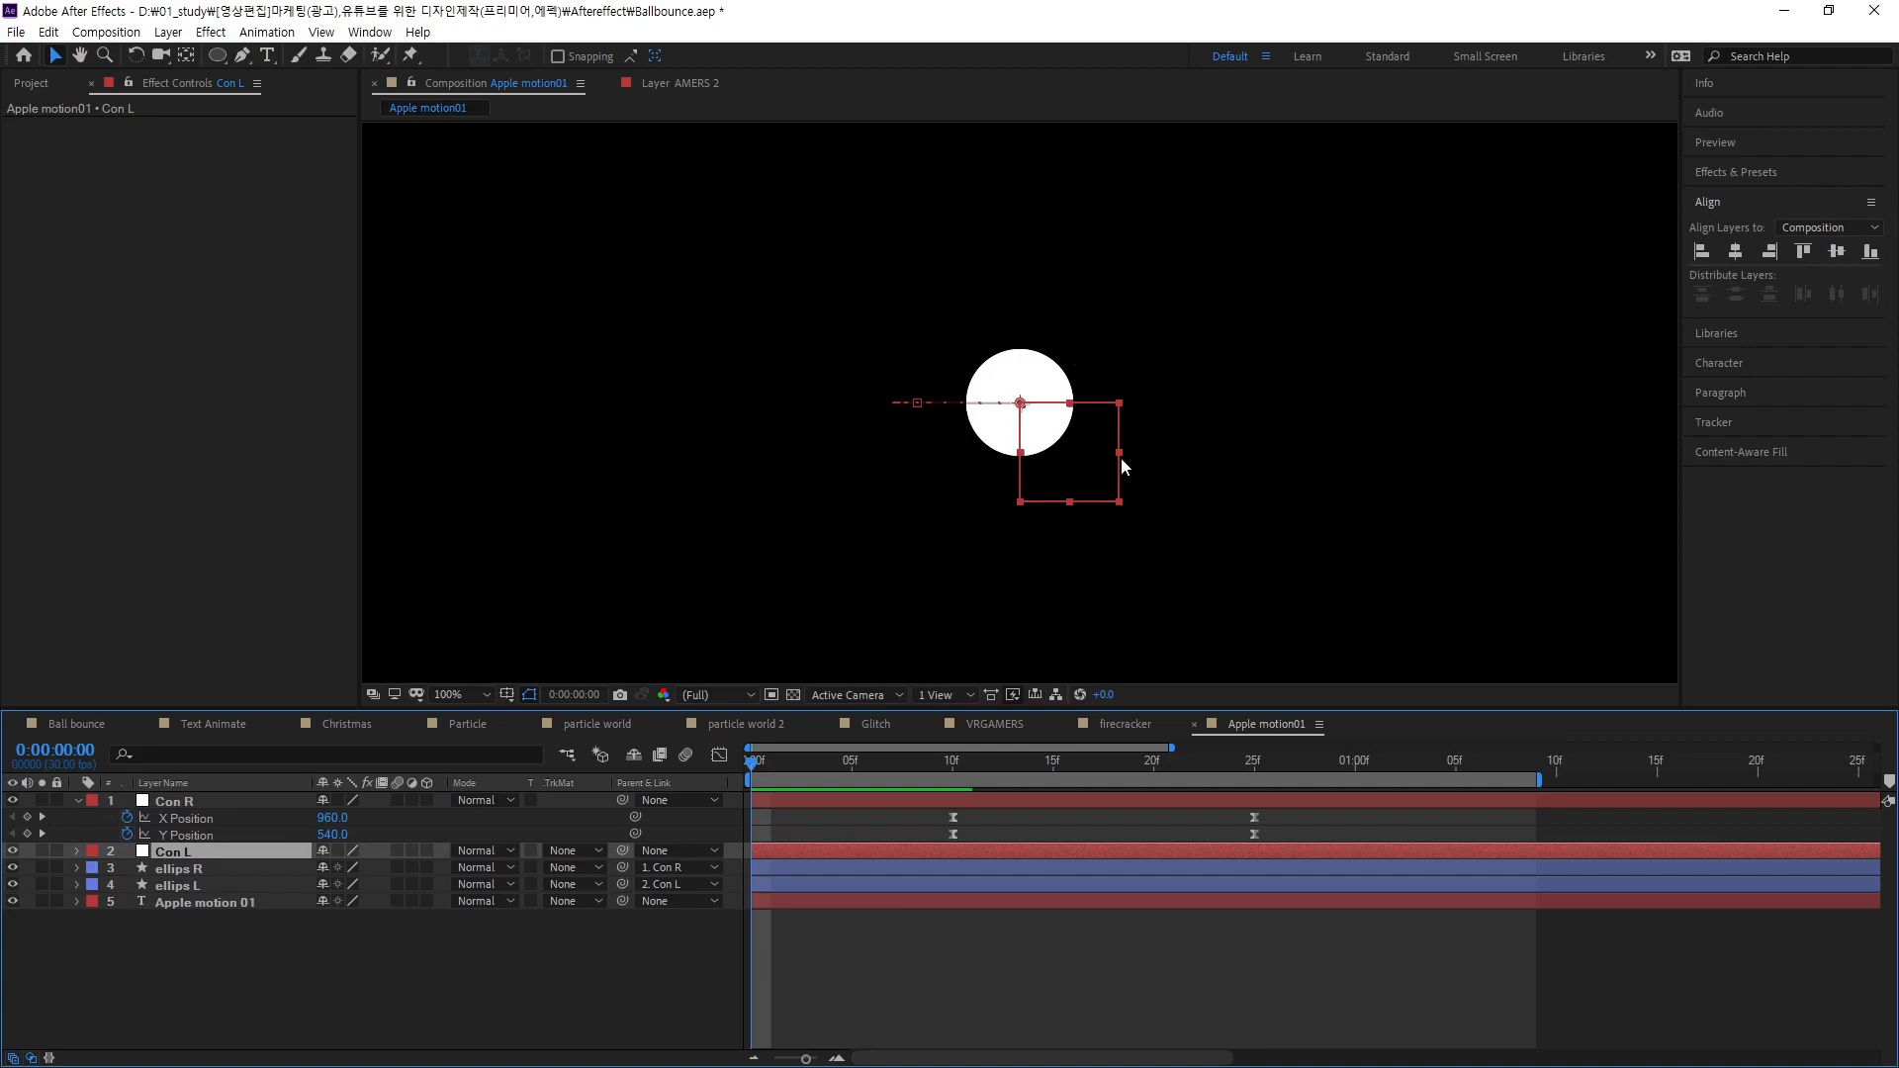
{"action": "left_click_drag", "start_coordinate": [752, 763], "coordinate": [729, 831]}
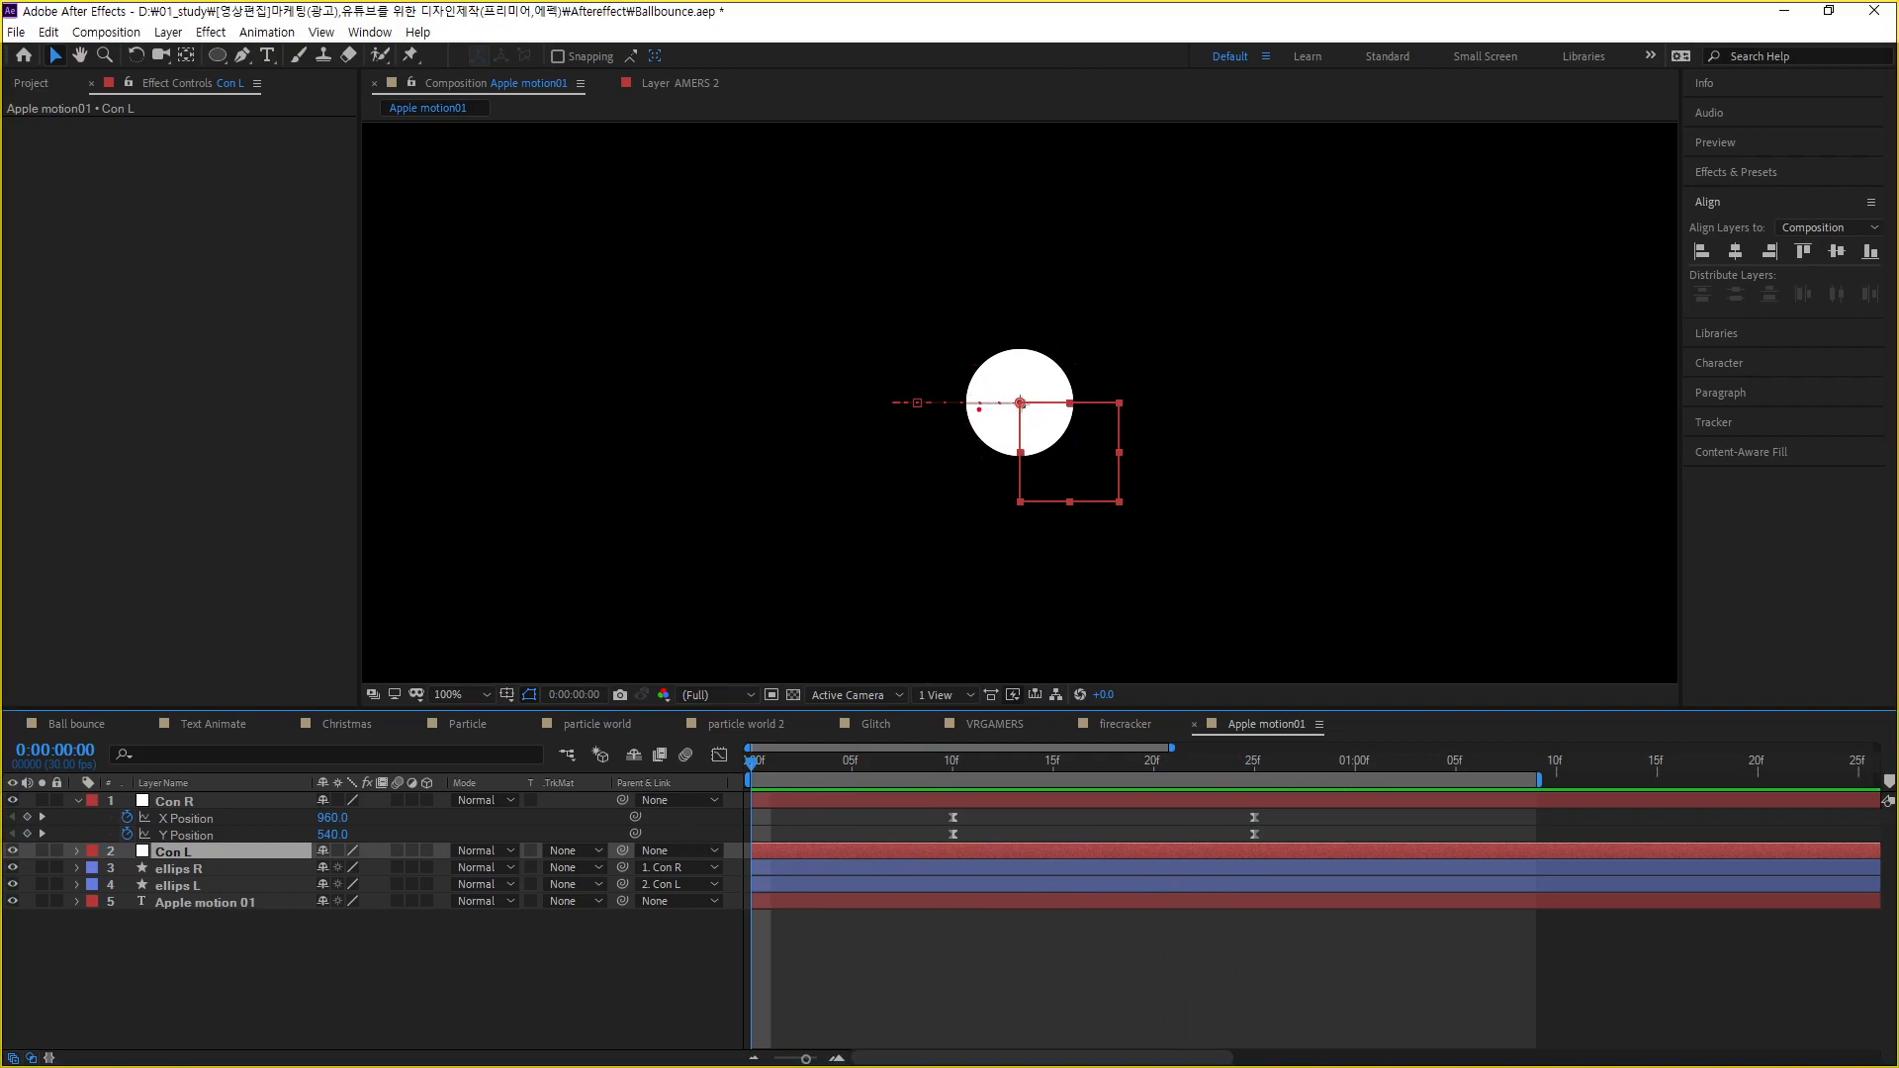
{"action": "left_click_drag", "start_coordinate": [967, 411], "coordinate": [965, 314]}
{"action": "key", "text": "Escape"}
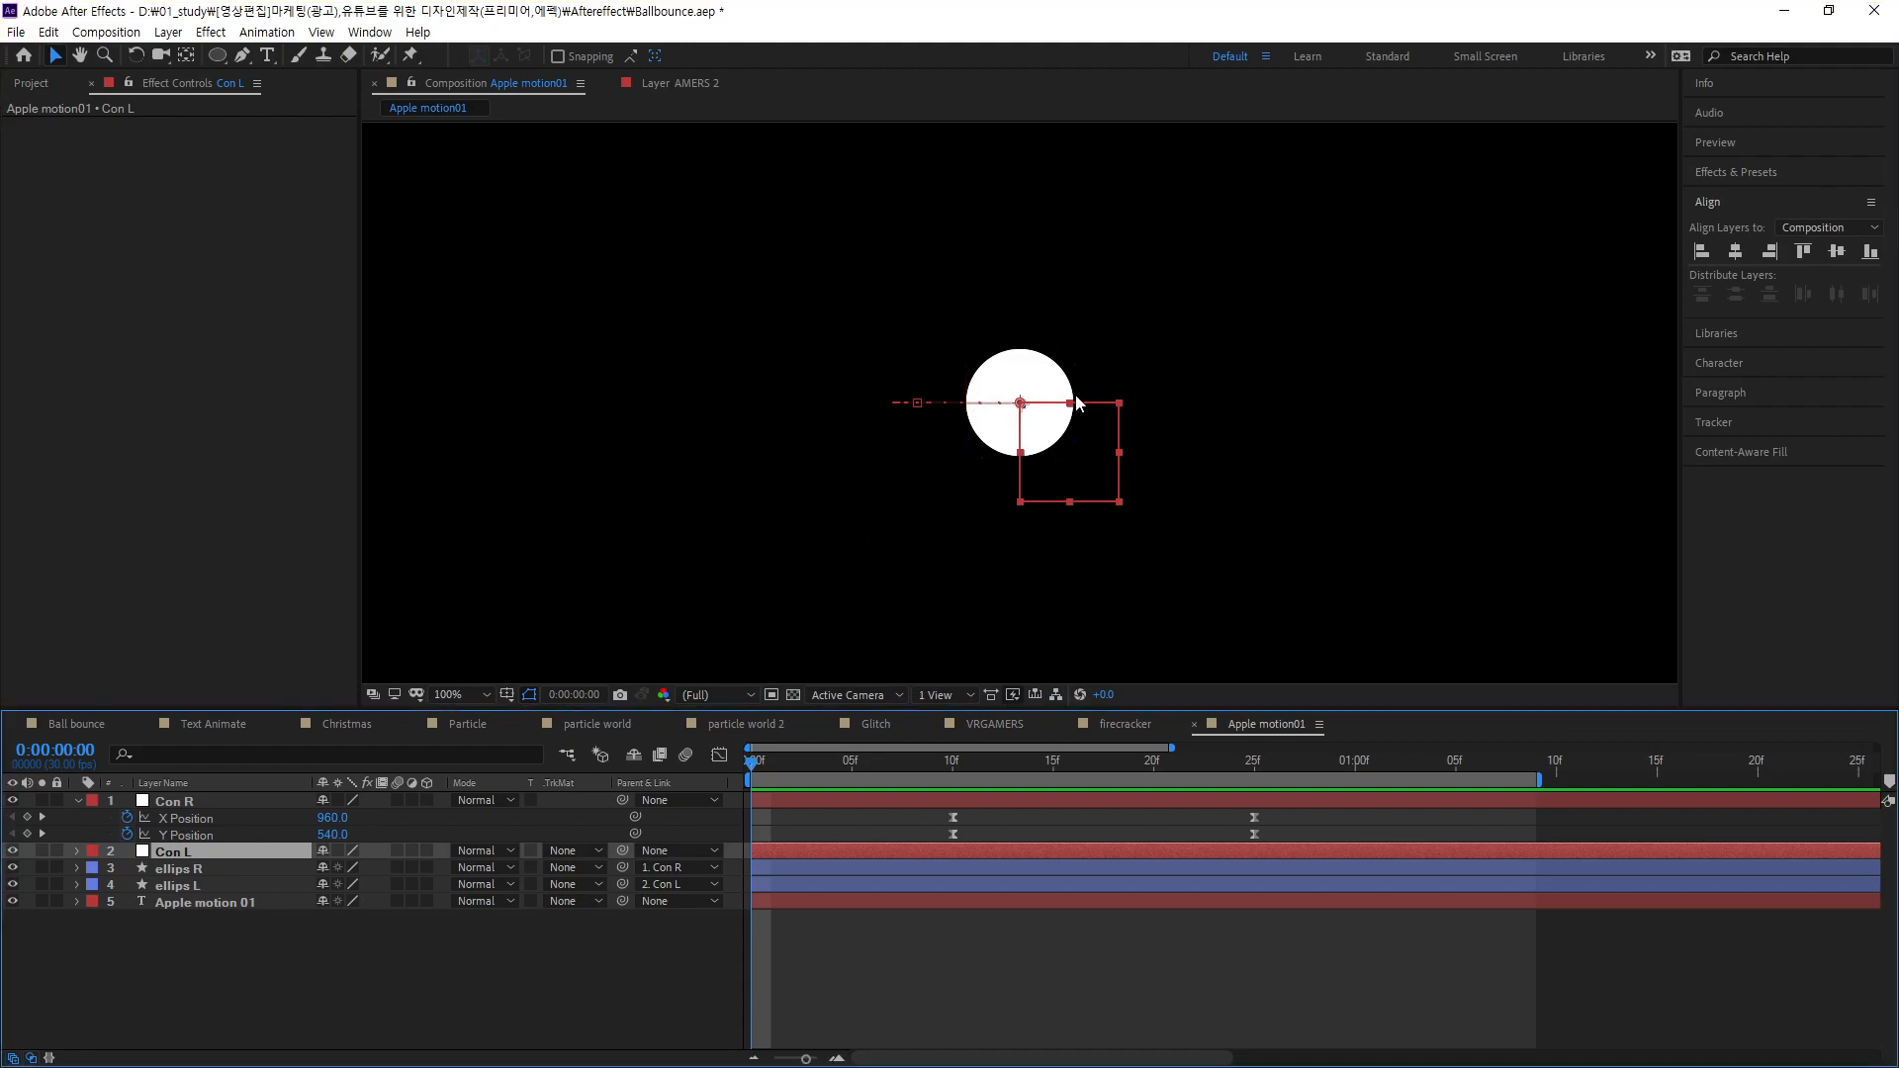
- Try moving the end point of Con L's motion path straight down, then undo the change
{"action": "left_click", "coordinate": [918, 402]}
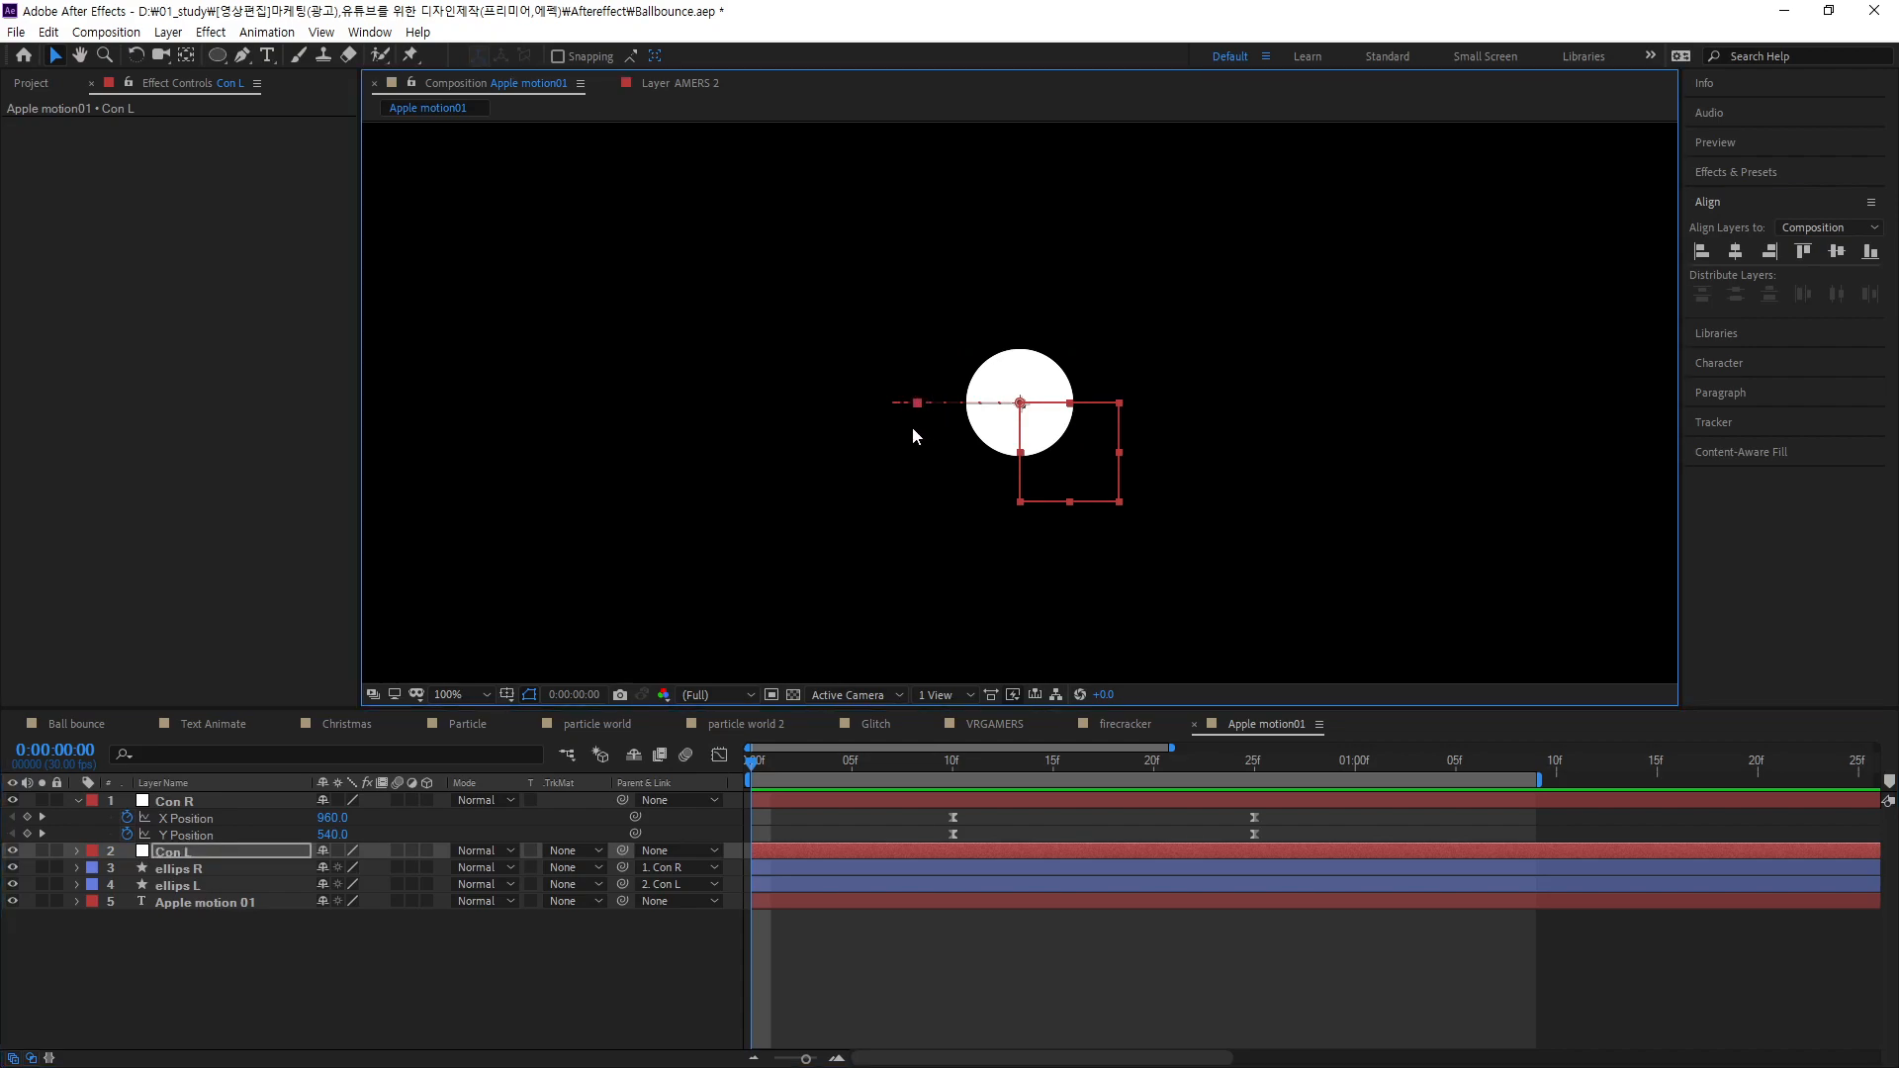
{"action": "left_click_drag", "start_coordinate": [922, 404], "coordinate": [921, 543]}
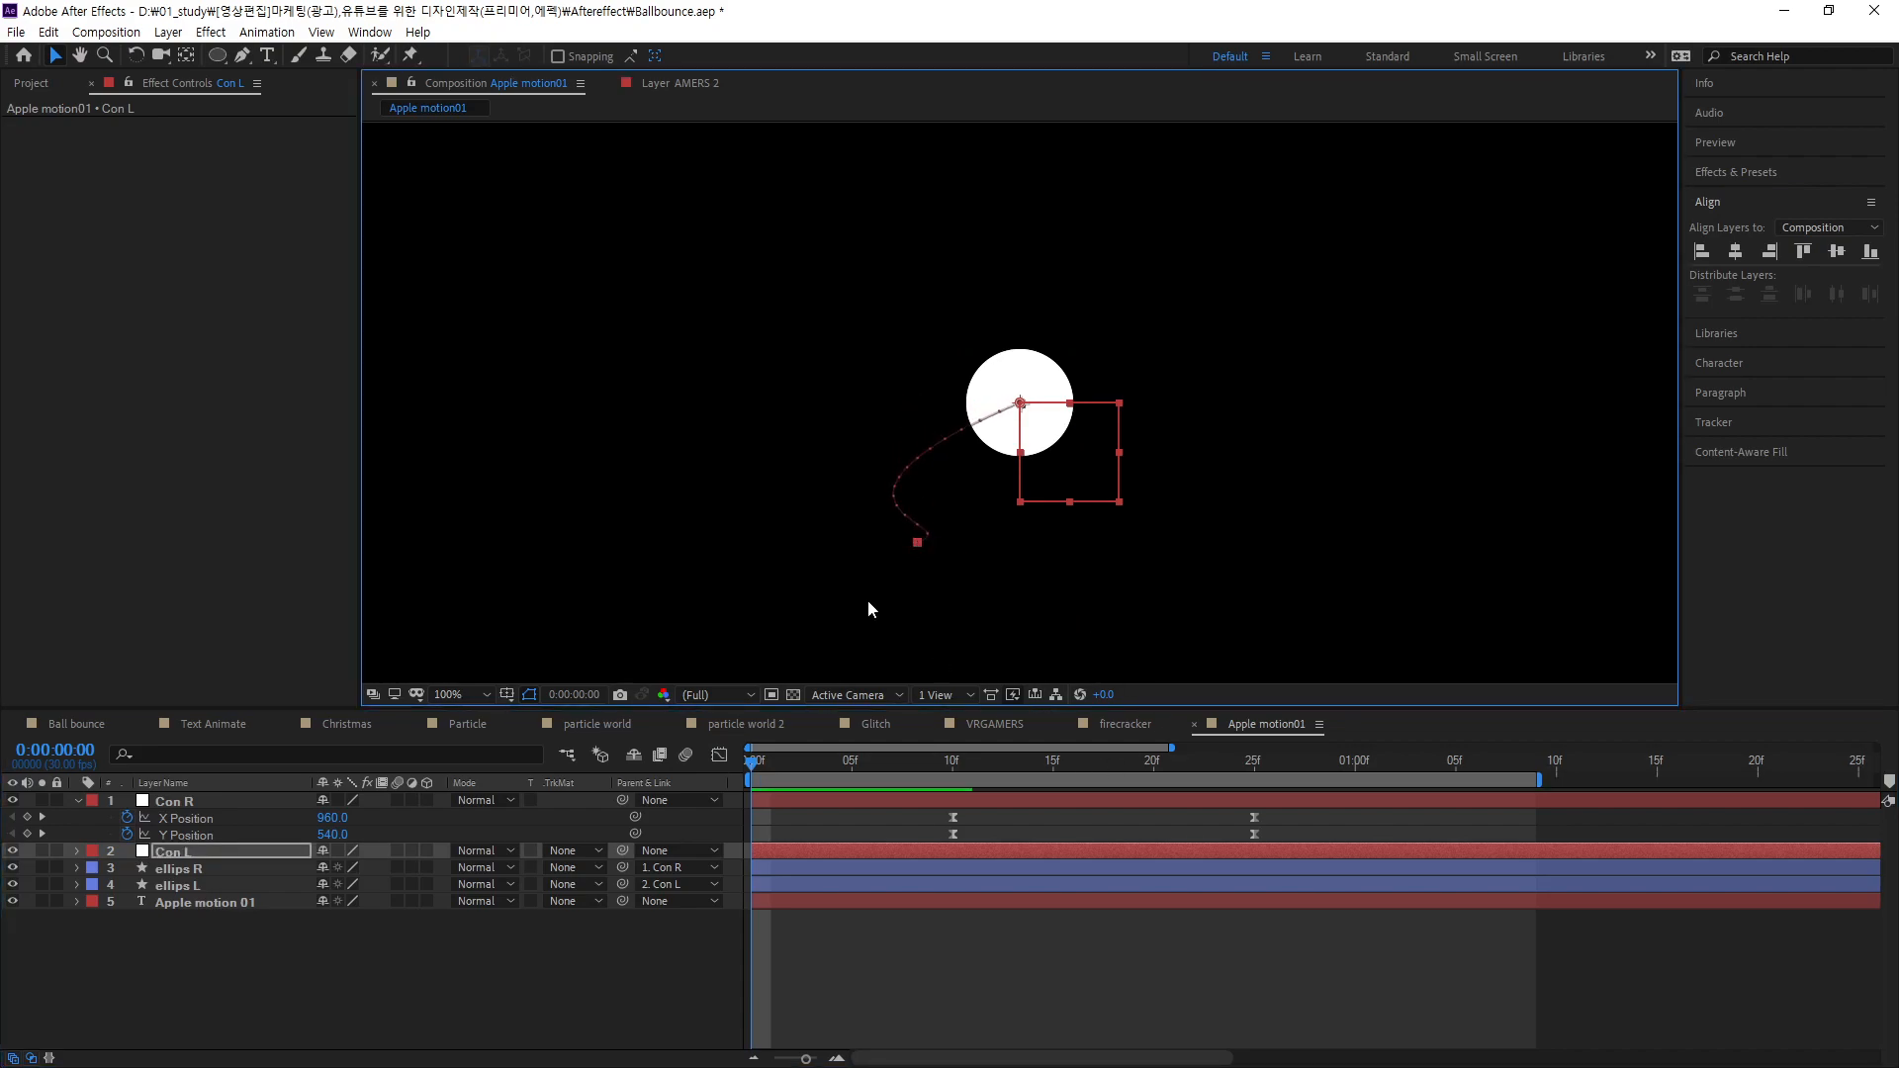
{"action": "key", "text": "ctrl+z"}
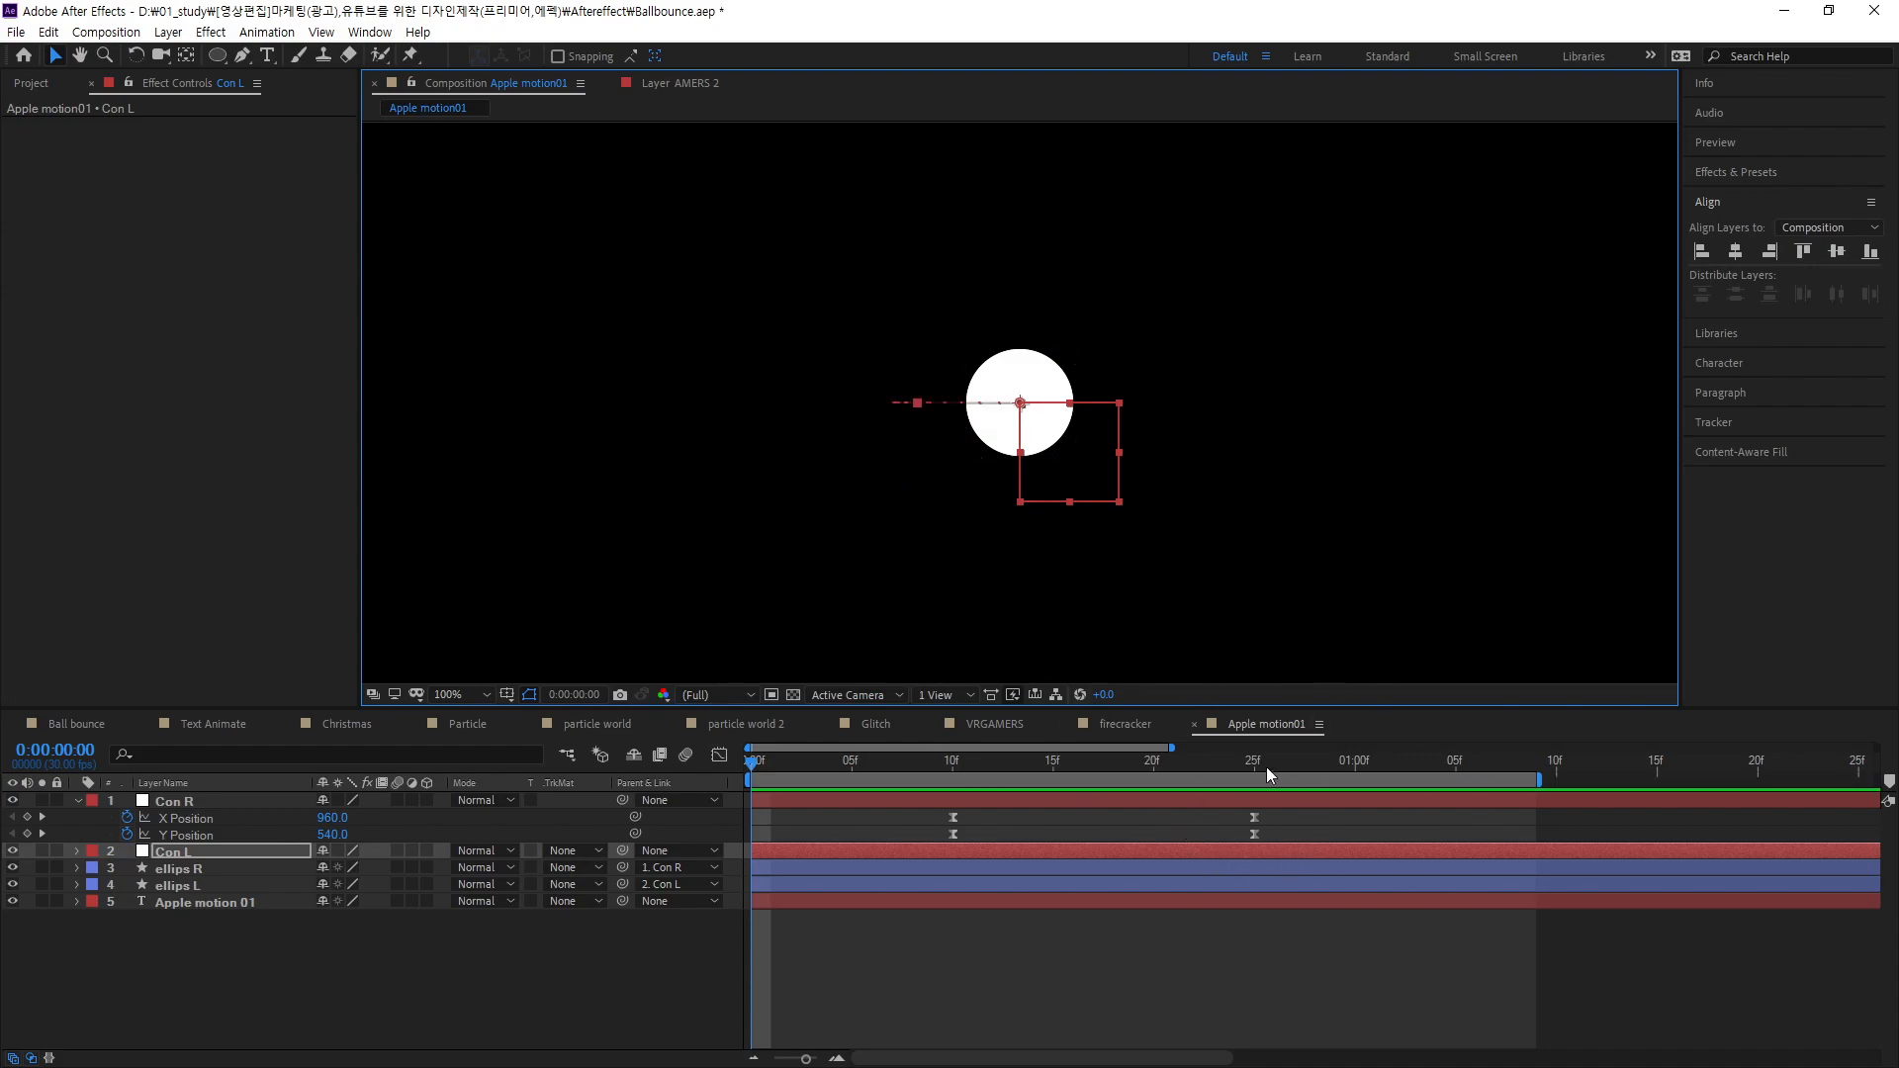
- Move the end point of Con L's motion path inward toward the centre, to an X Position of about 930
{"action": "left_click_drag", "start_coordinate": [922, 406], "coordinate": [967, 411]}
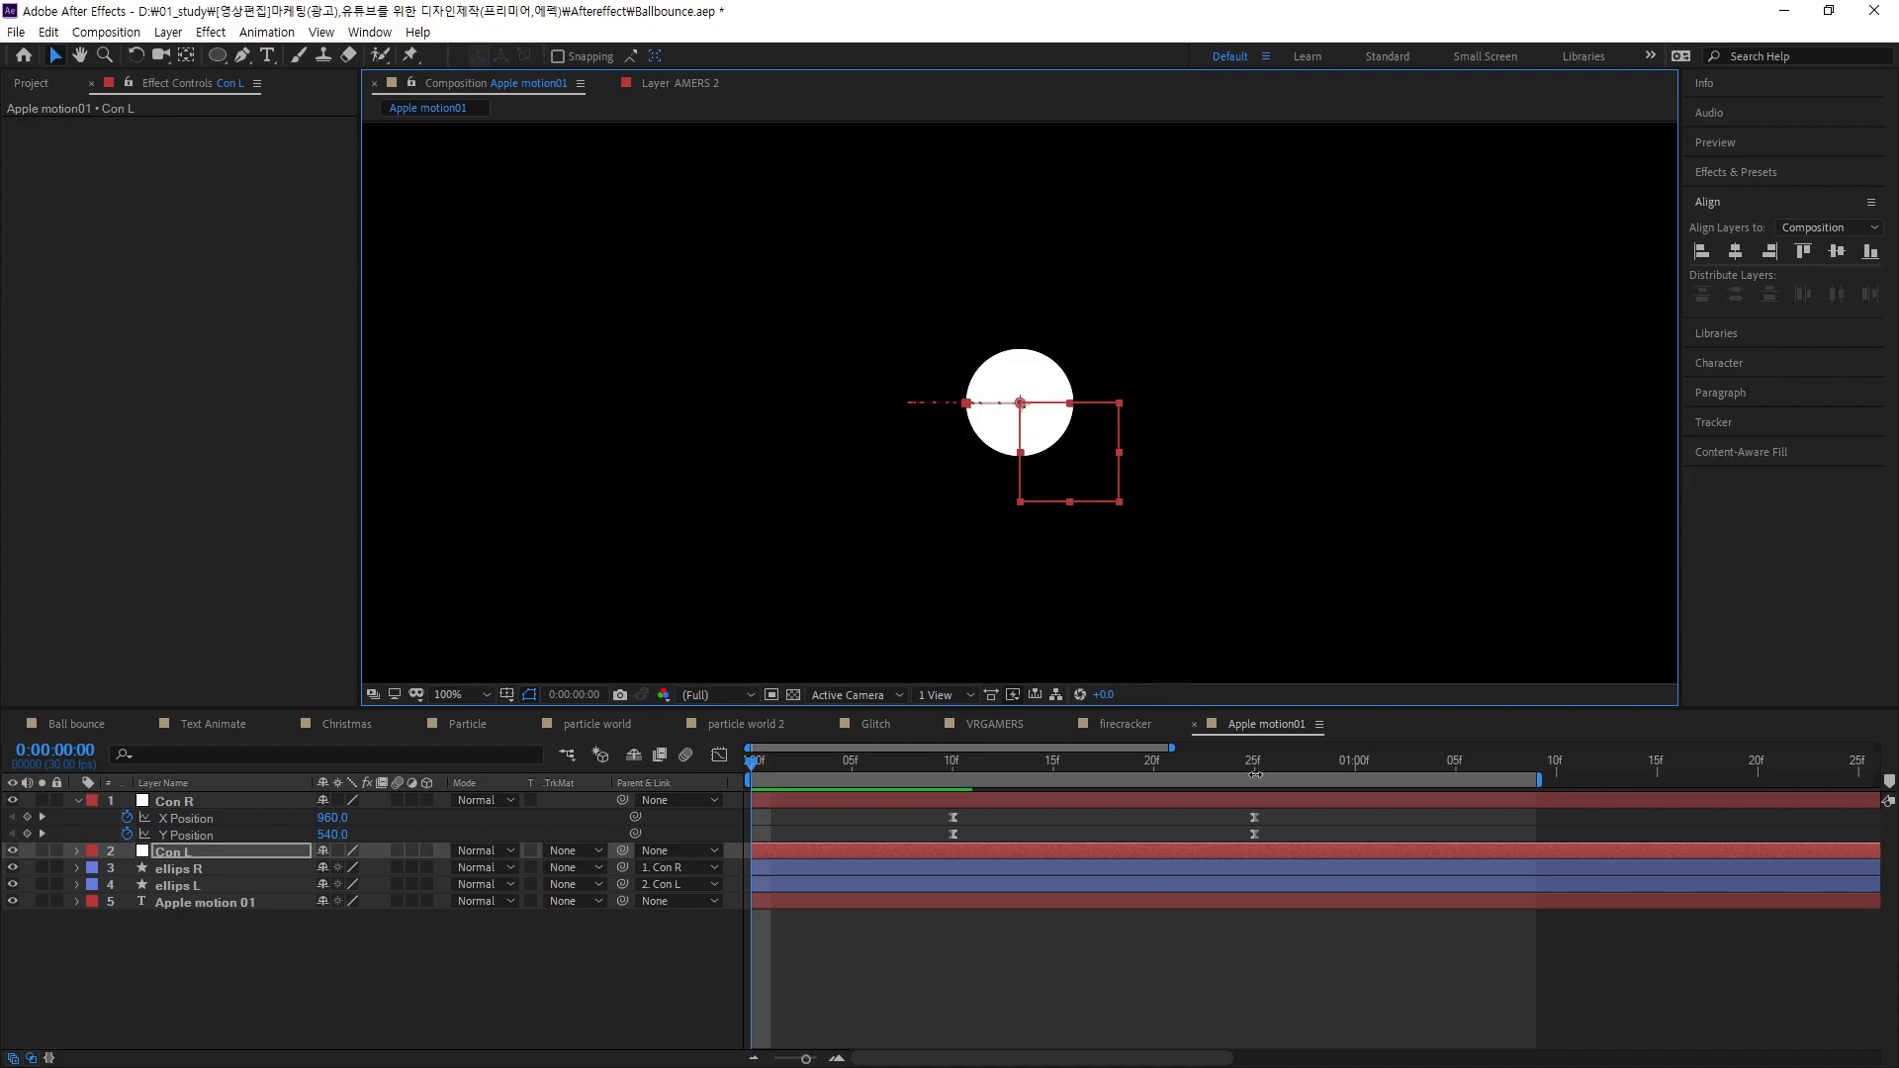
{"action": "left_click_drag", "start_coordinate": [757, 762], "coordinate": [752, 895]}
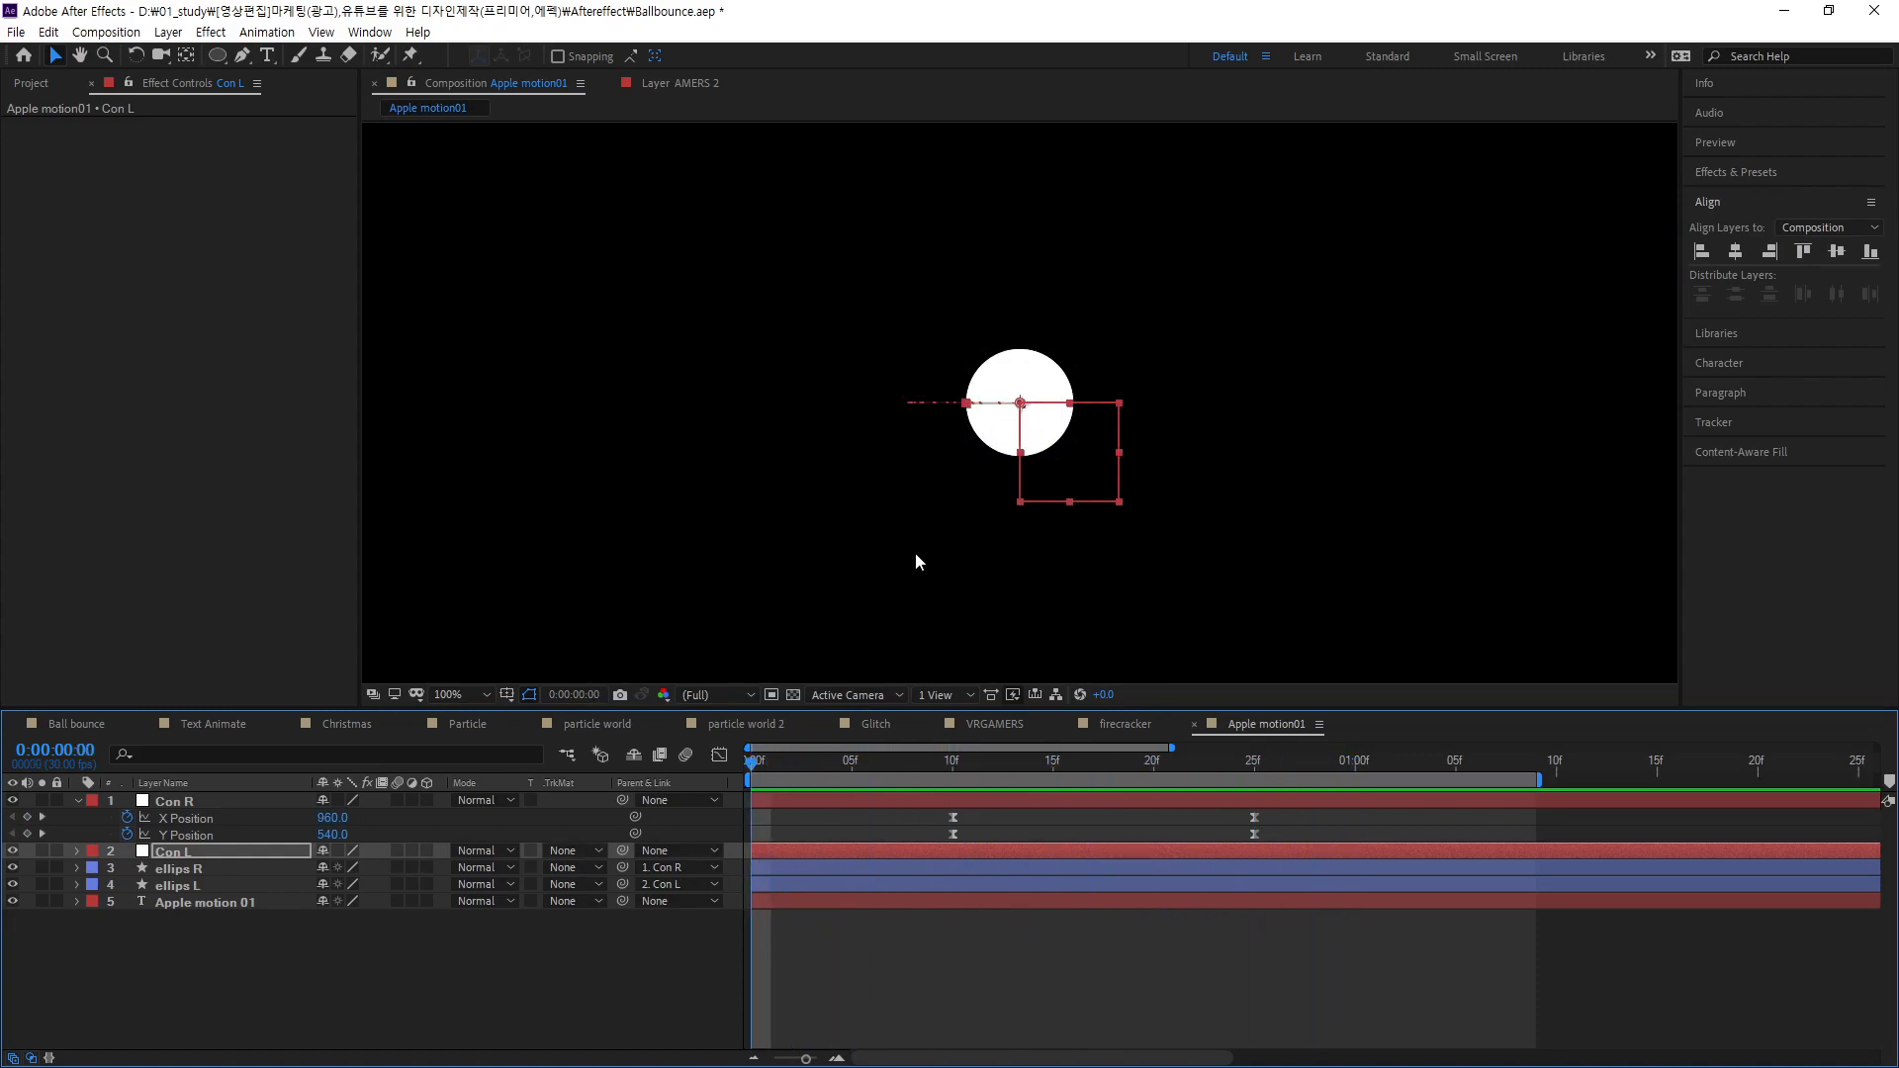
{"action": "mouse_move", "coordinate": [1004, 354]}
{"action": "left_mouse_down"}
{"action": "mouse_move", "coordinate": [904, 451]}
{"action": "mouse_move", "coordinate": [966, 473]}
{"action": "mouse_move", "coordinate": [1016, 421]}
{"action": "mouse_move", "coordinate": [1011, 364]}
{"action": "mouse_move", "coordinate": [977, 341]}
{"action": "mouse_move", "coordinate": [1099, 331]}
{"action": "mouse_move", "coordinate": [1049, 355]}
{"action": "mouse_move", "coordinate": [1020, 422]}
{"action": "mouse_move", "coordinate": [1044, 491]}
{"action": "mouse_move", "coordinate": [1136, 493]}
{"action": "mouse_move", "coordinate": [1122, 342]}
{"action": "left_mouse_up"}
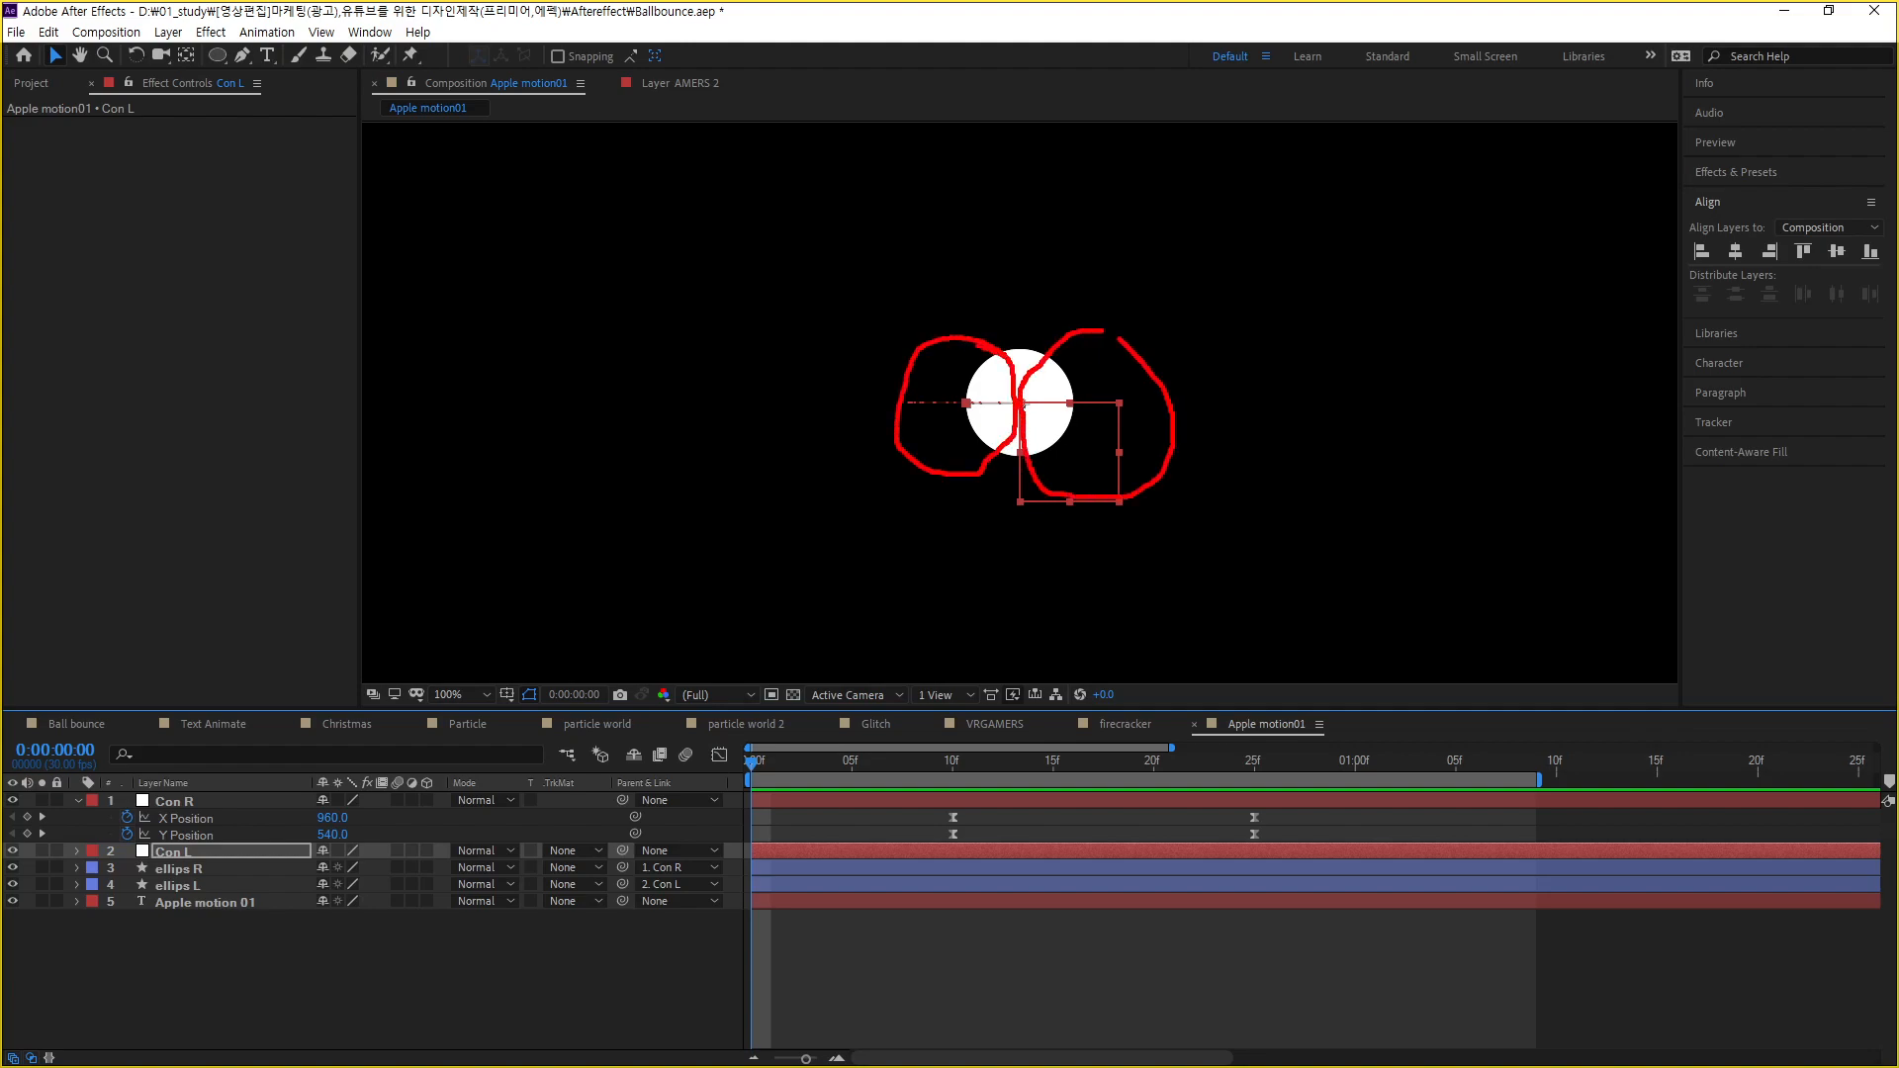
{"action": "left_click_drag", "start_coordinate": [1029, 261], "coordinate": [1011, 521]}
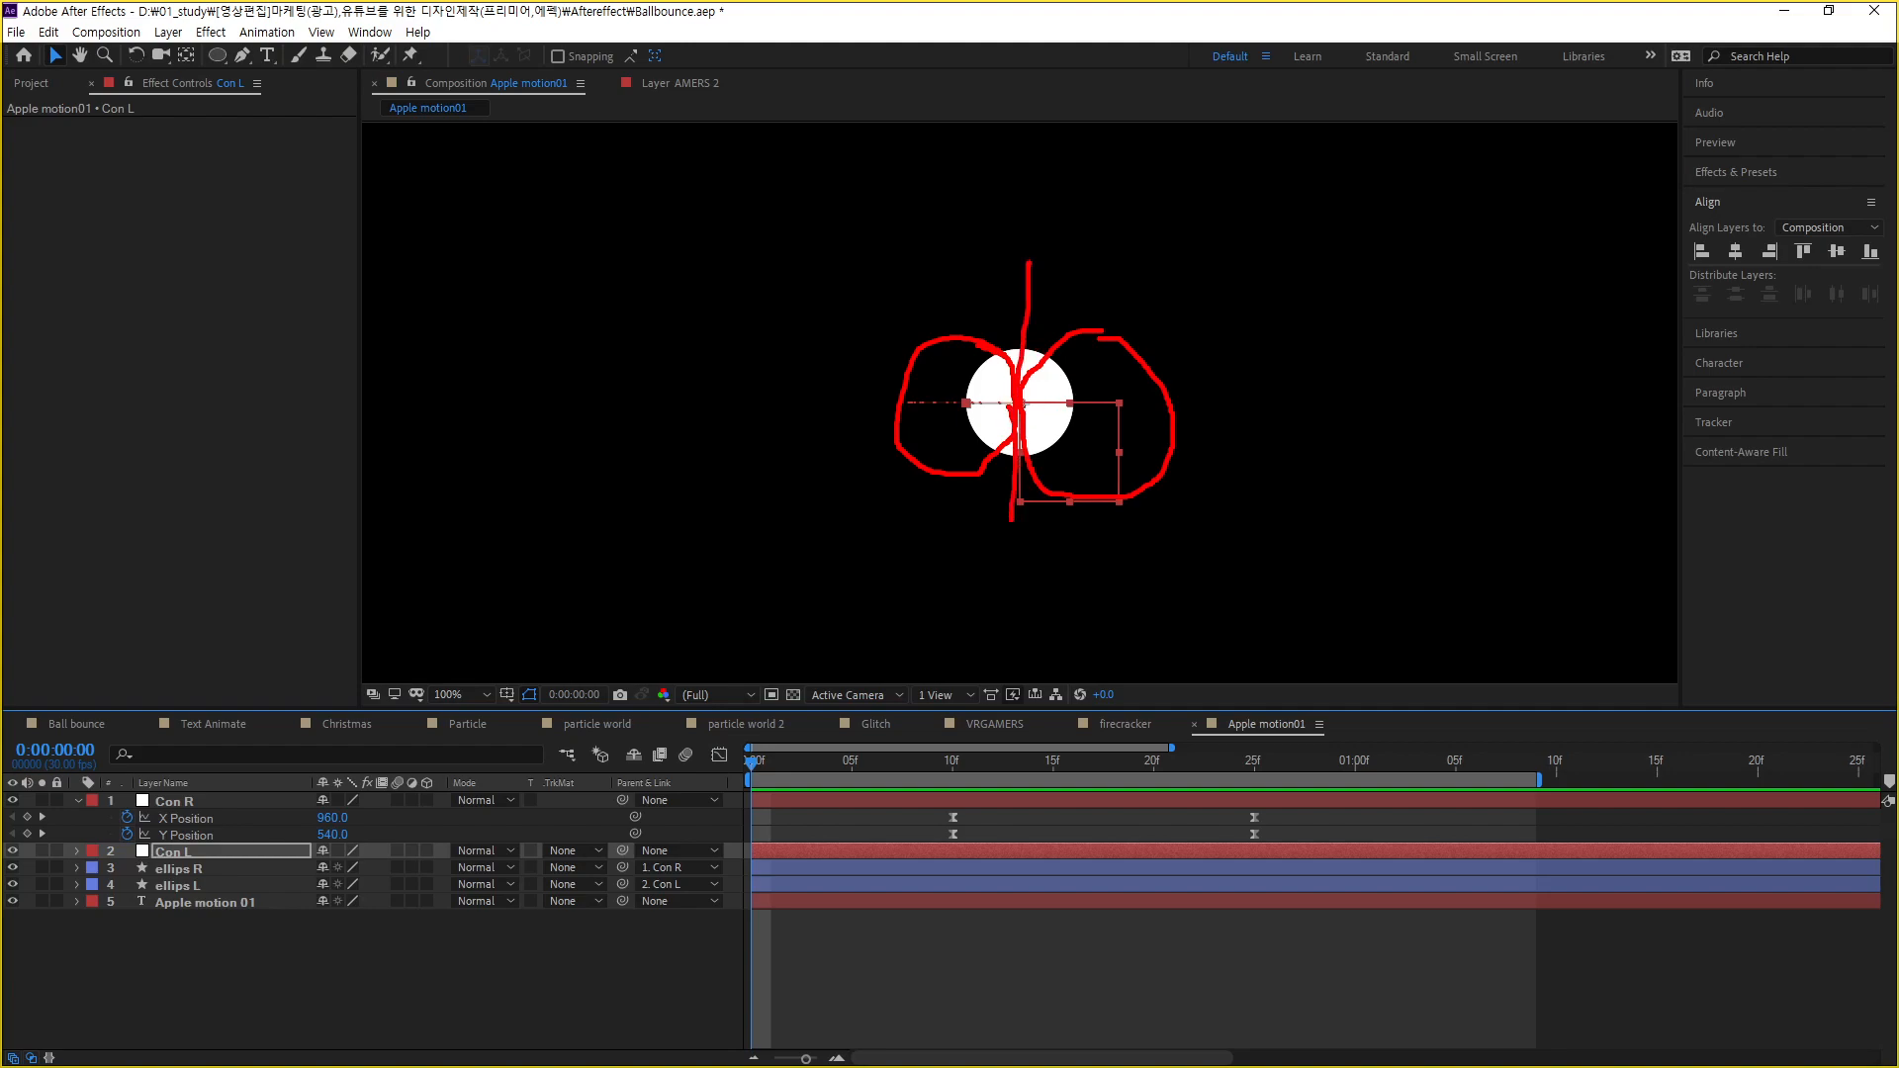
{"action": "key", "text": "Escape"}
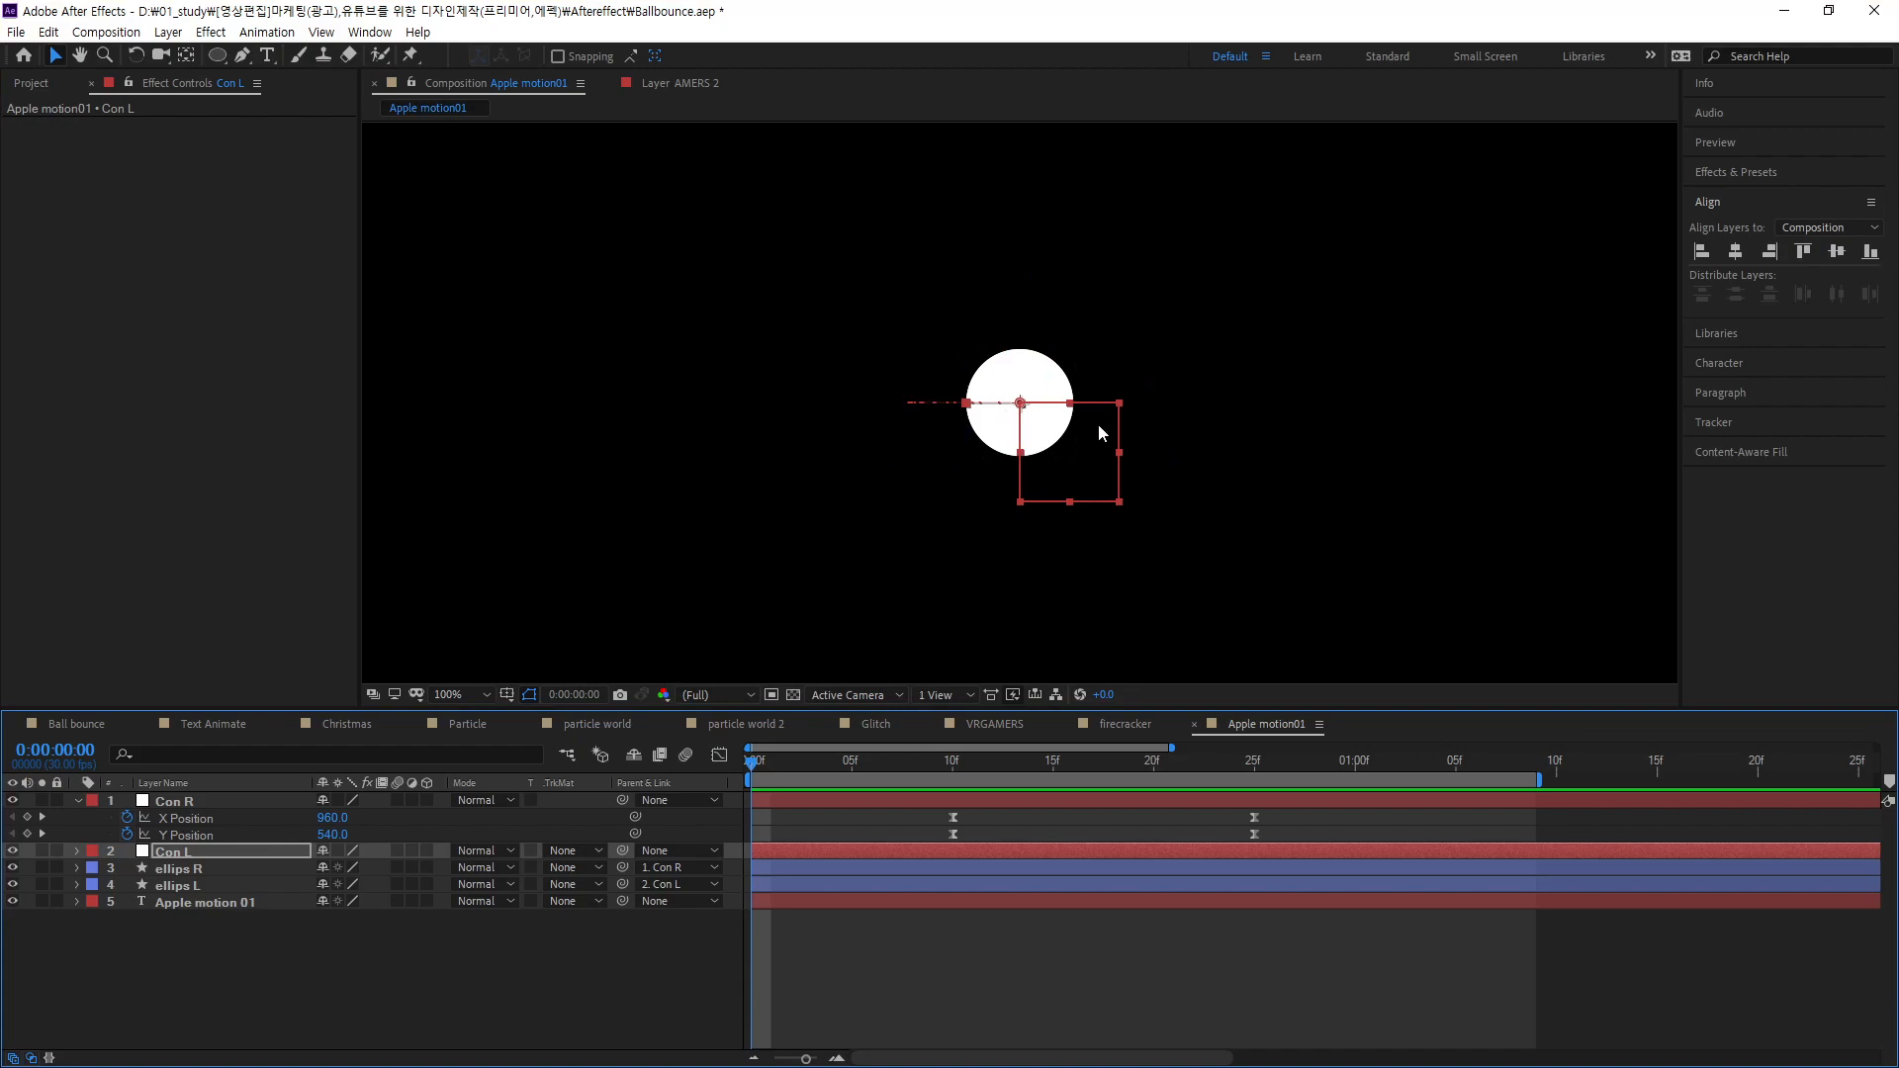
{"action": "left_click_drag", "start_coordinate": [969, 409], "coordinate": [993, 409]}
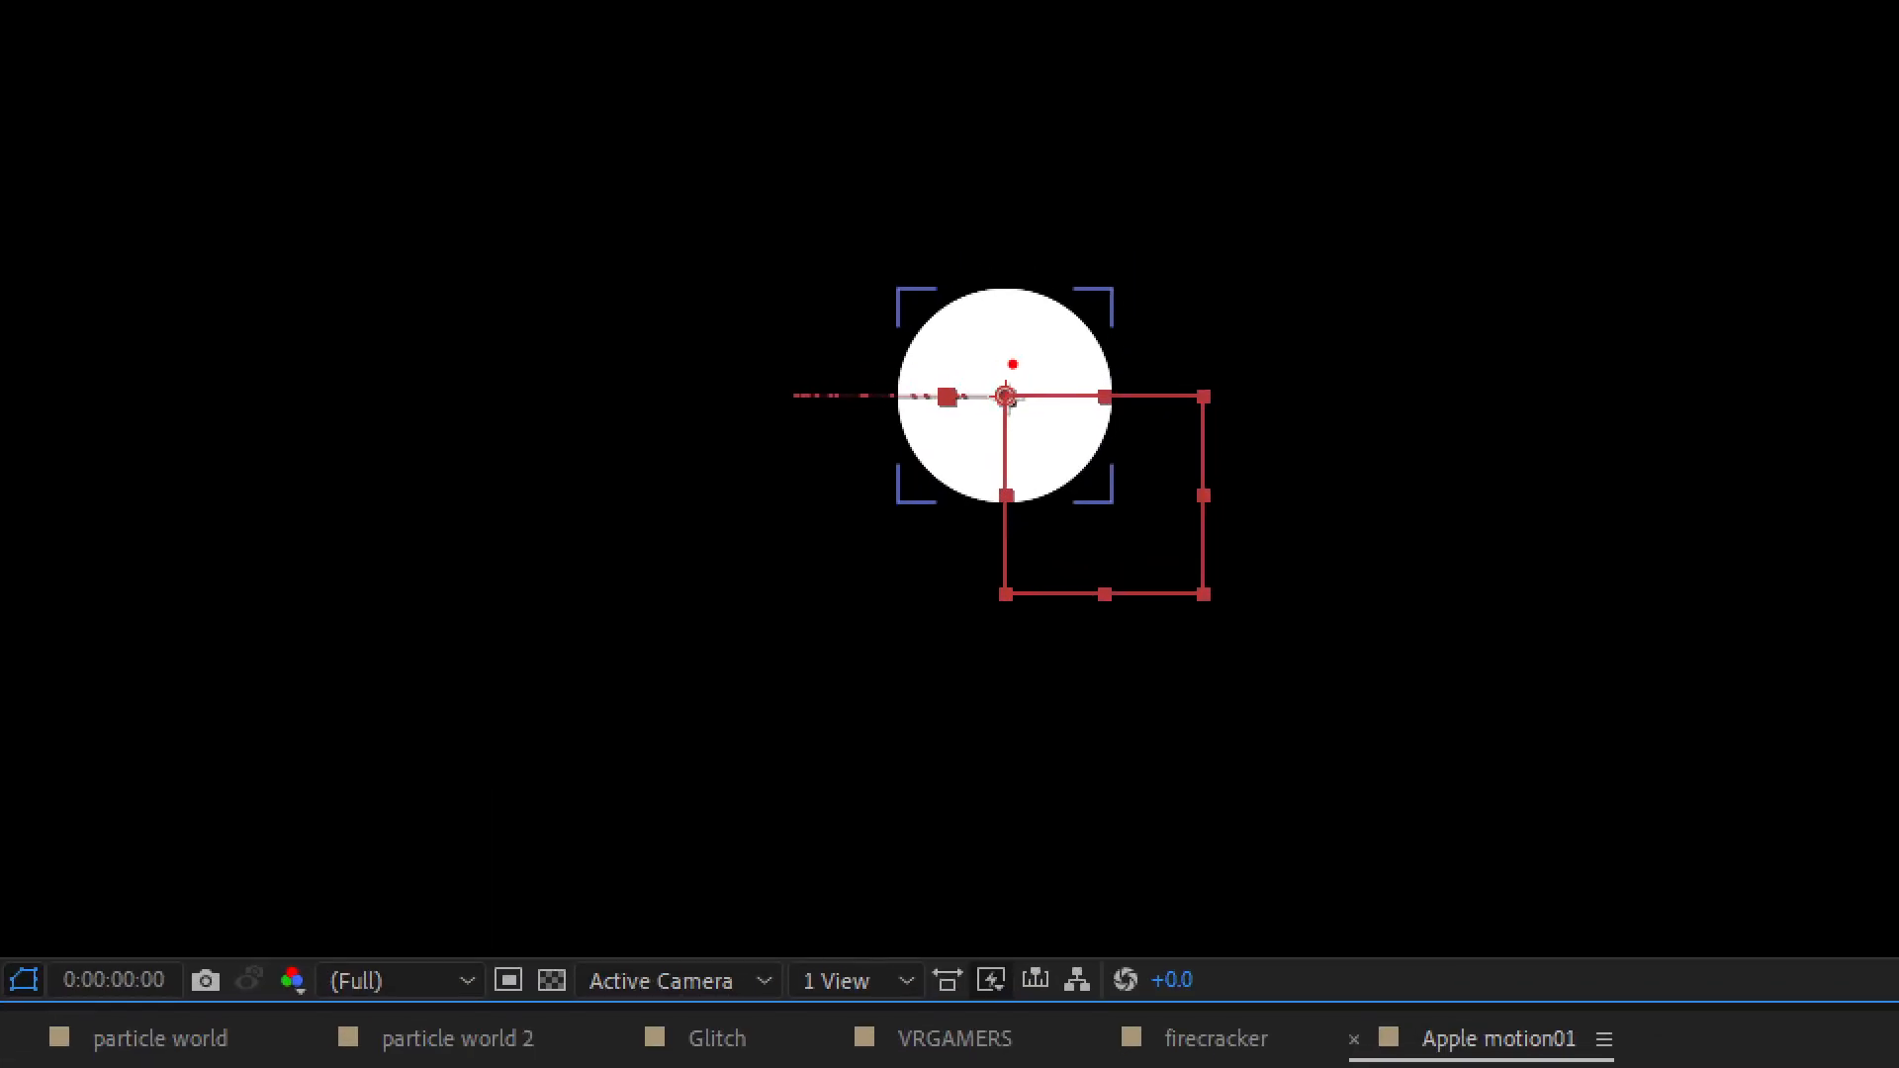
{"action": "mouse_move", "coordinate": [1009, 365]}
{"action": "left_mouse_down"}
{"action": "mouse_move", "coordinate": [895, 364]}
{"action": "mouse_move", "coordinate": [962, 344]}
{"action": "left_mouse_up"}
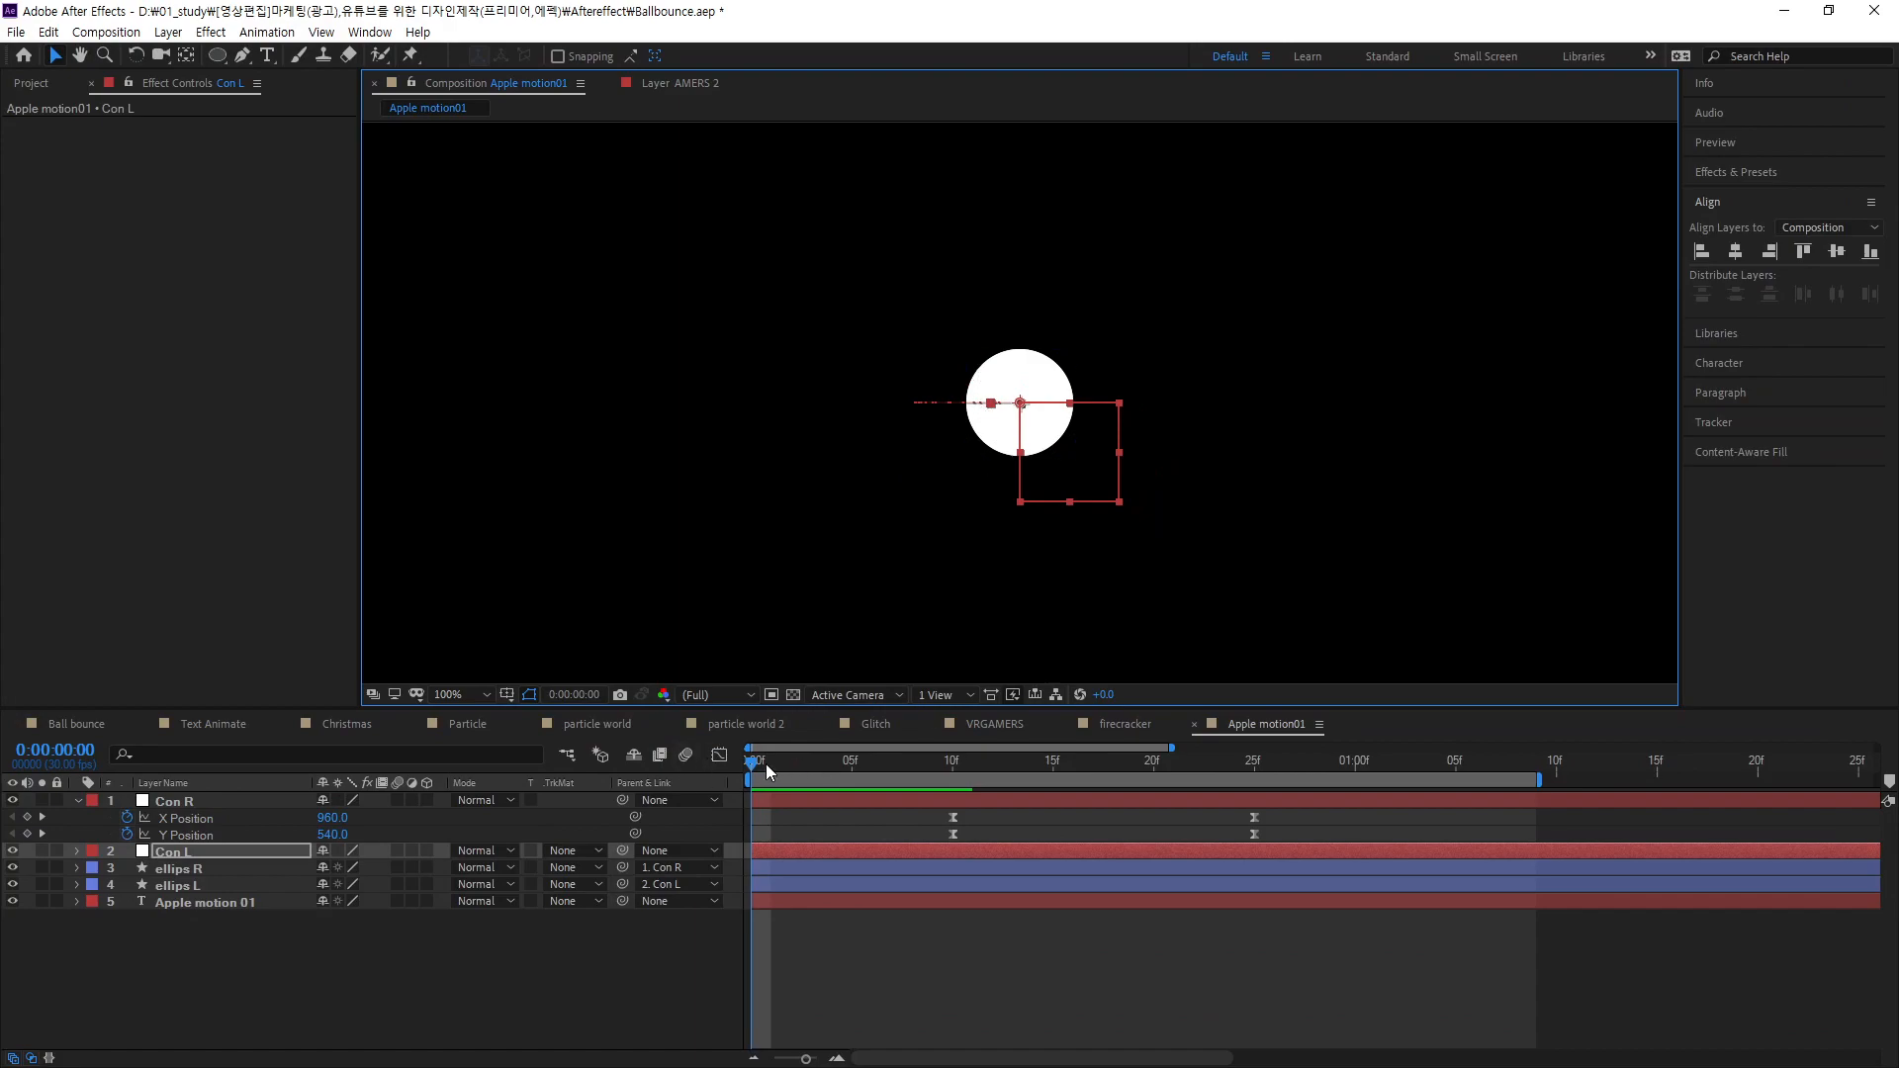
- Move the end point of Con R's motion path inward to an X Position of about 986 and scrub the overlapping circles
{"action": "left_click_drag", "start_coordinate": [764, 764], "coordinate": [953, 820]}
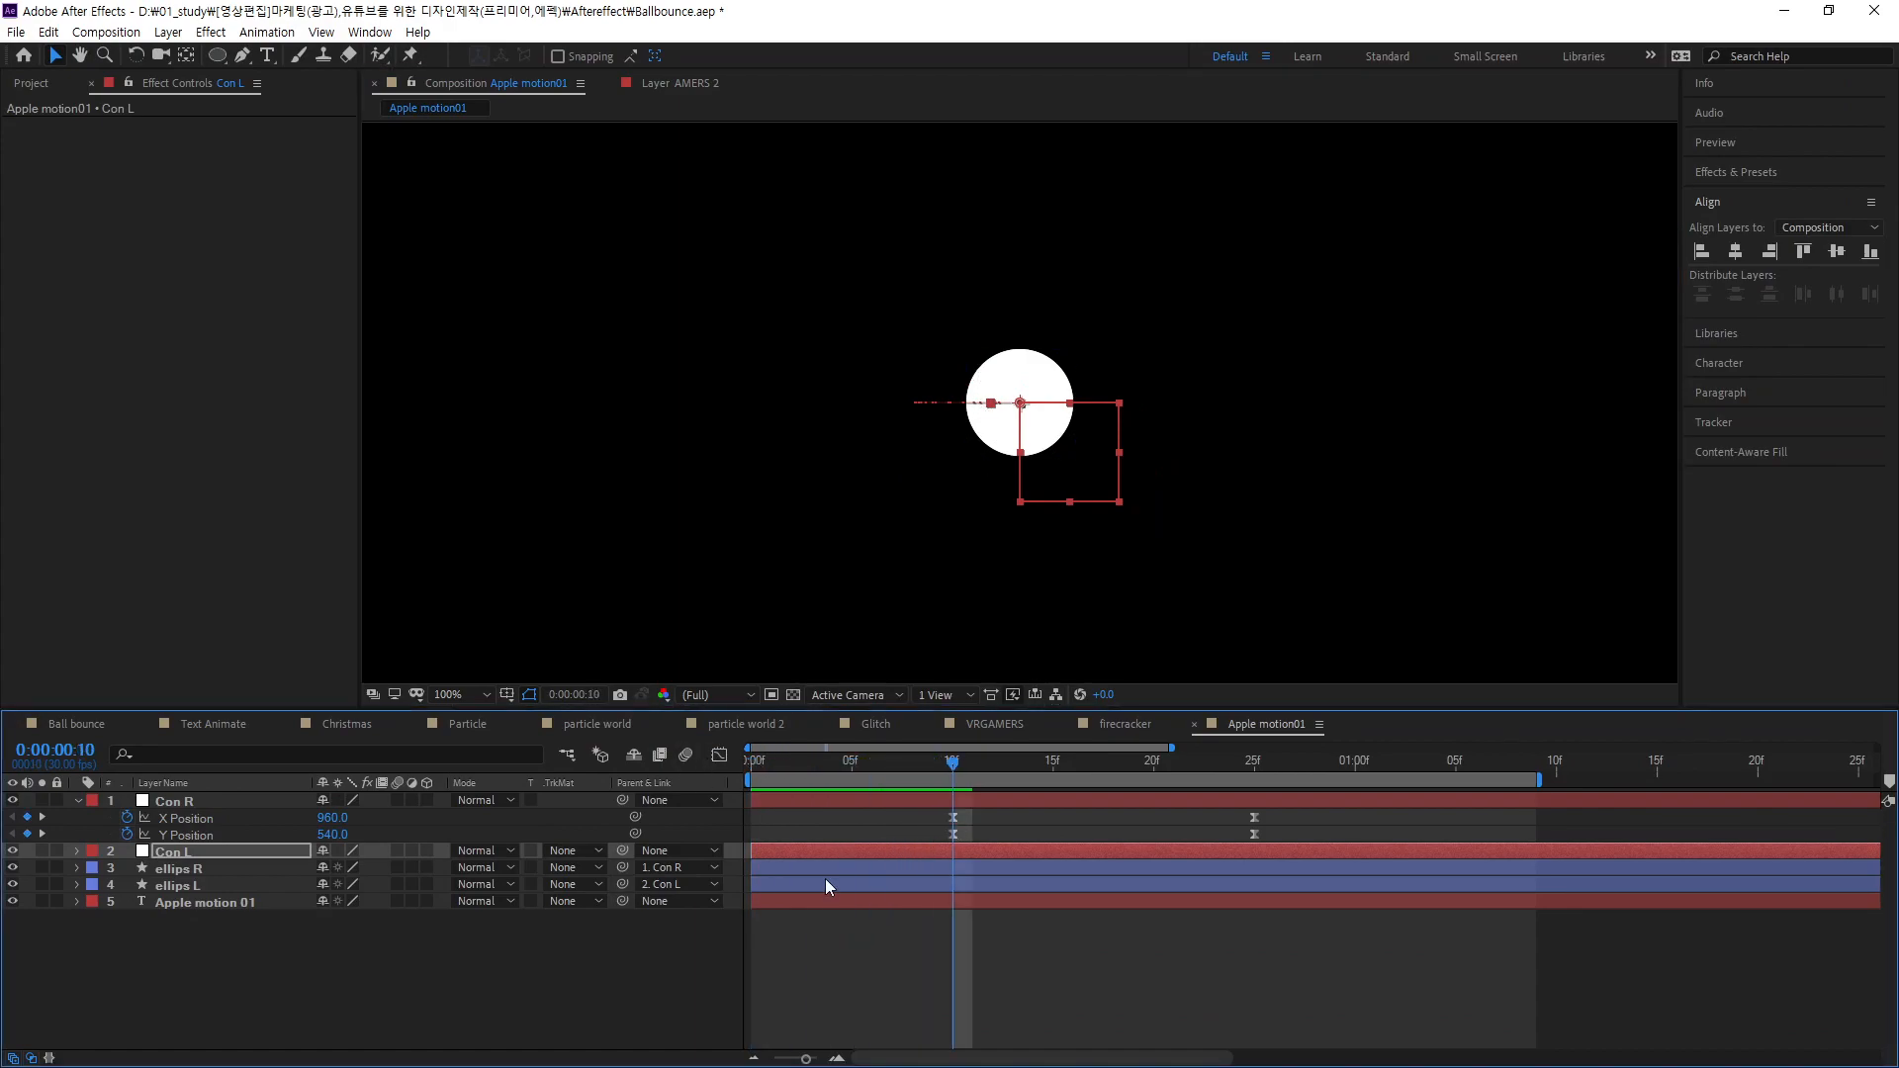
{"action": "left_click", "coordinate": [180, 800]}
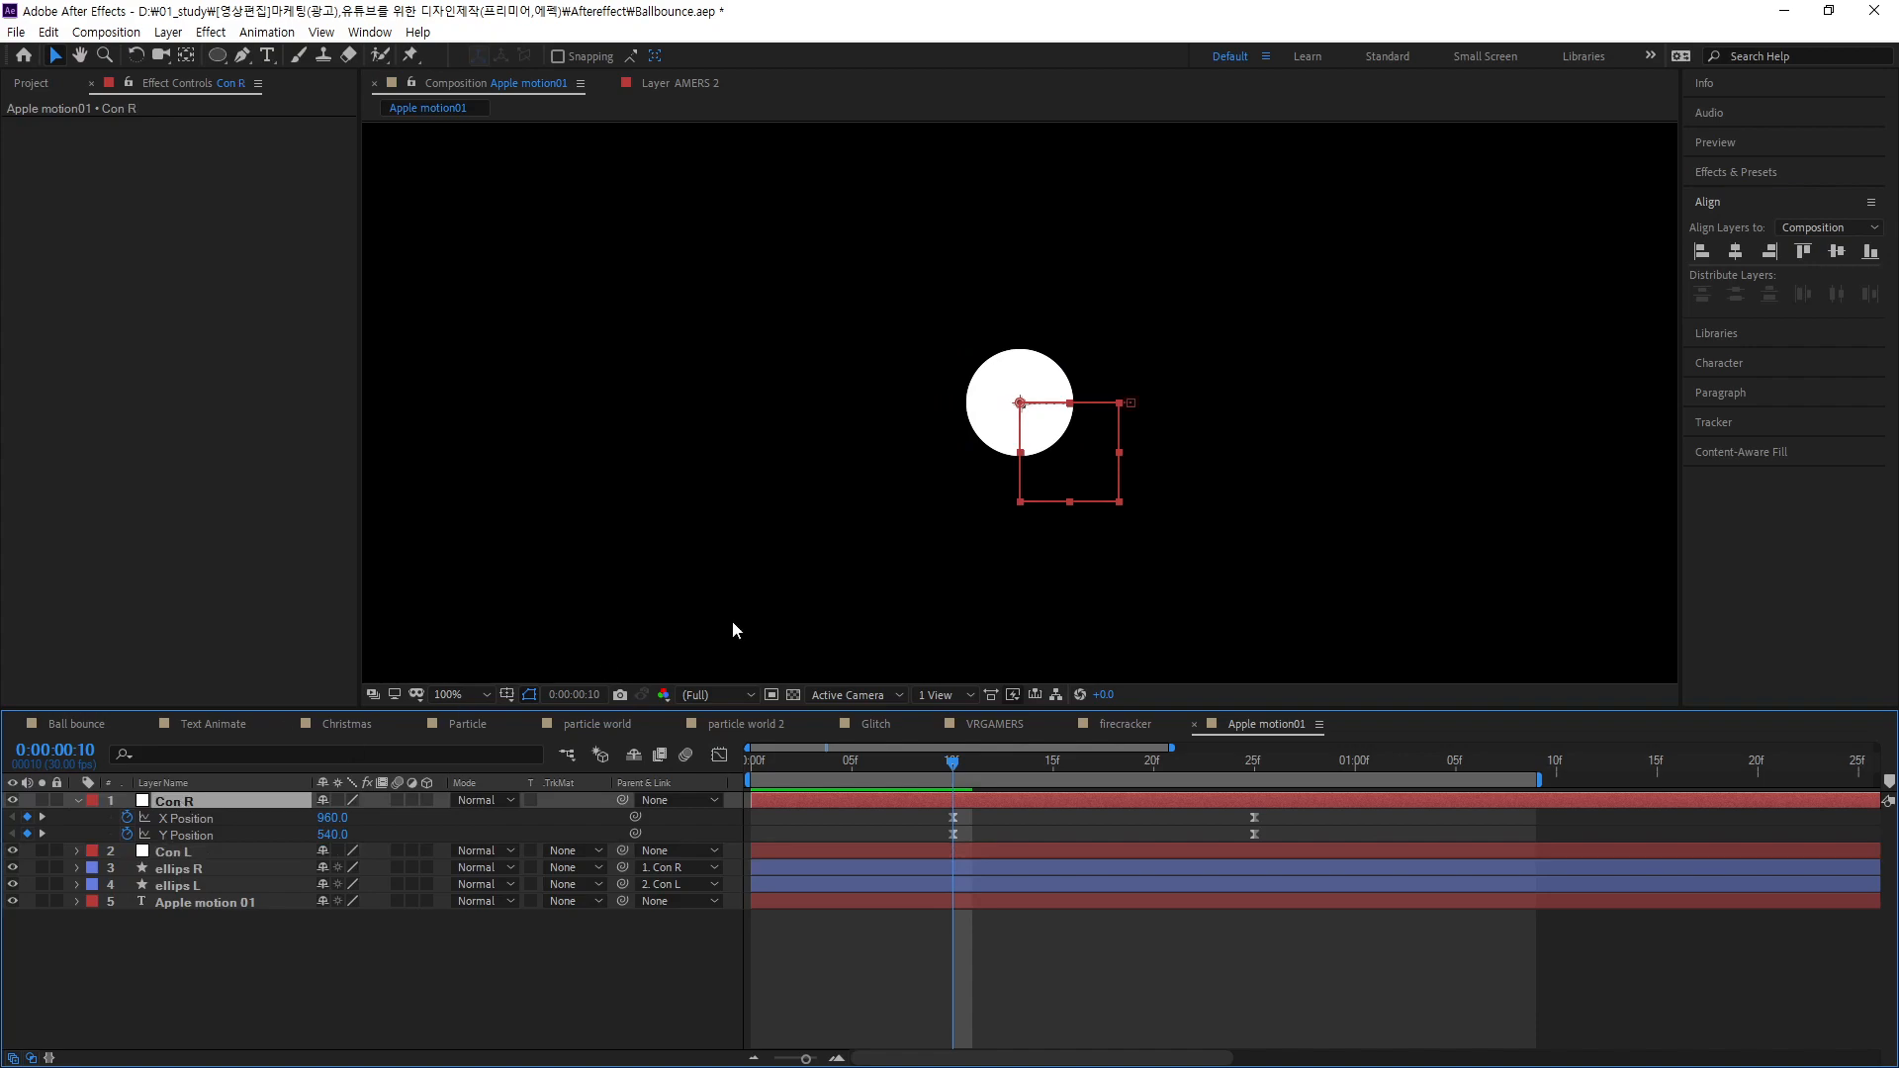
{"action": "key", "text": "period"}
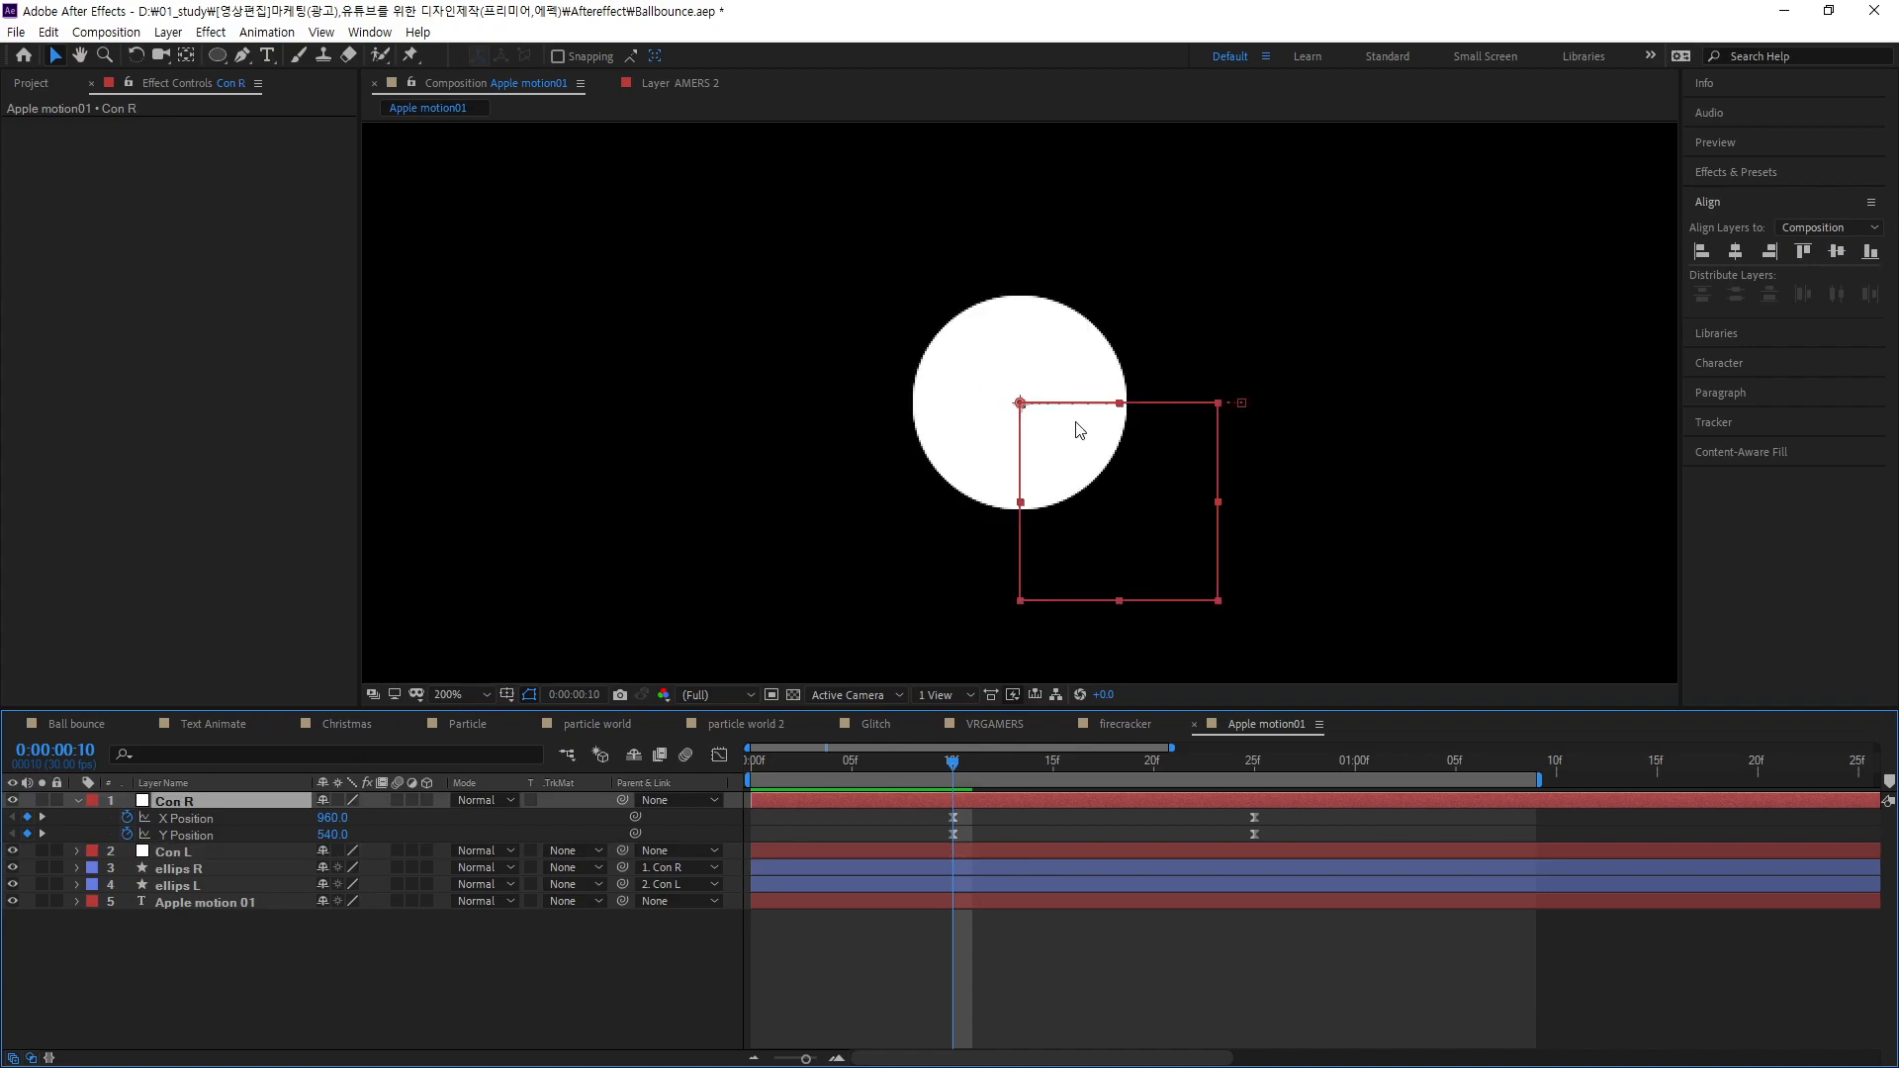
{"action": "left_click", "coordinate": [1242, 402]}
{"action": "left_click_drag", "start_coordinate": [1242, 405], "coordinate": [1071, 410]}
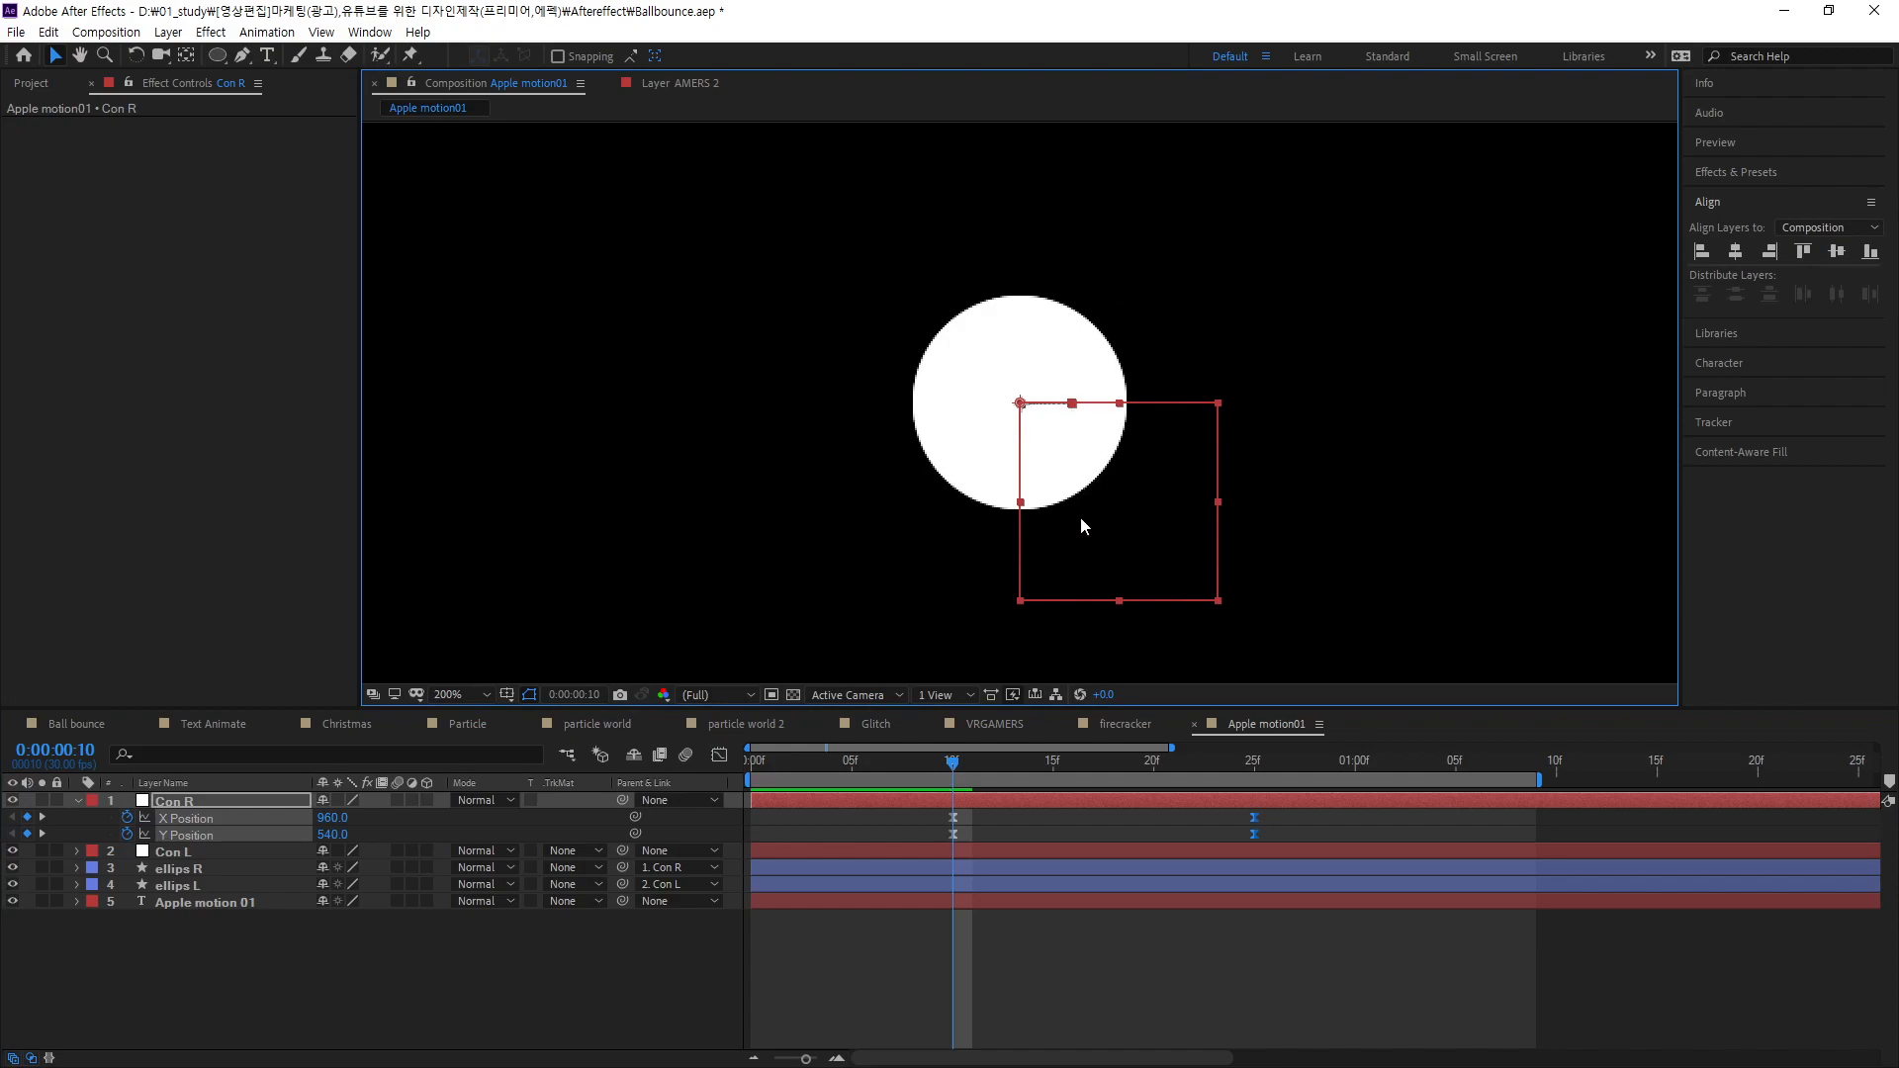
{"action": "left_click_drag", "start_coordinate": [952, 770], "coordinate": [1345, 825]}
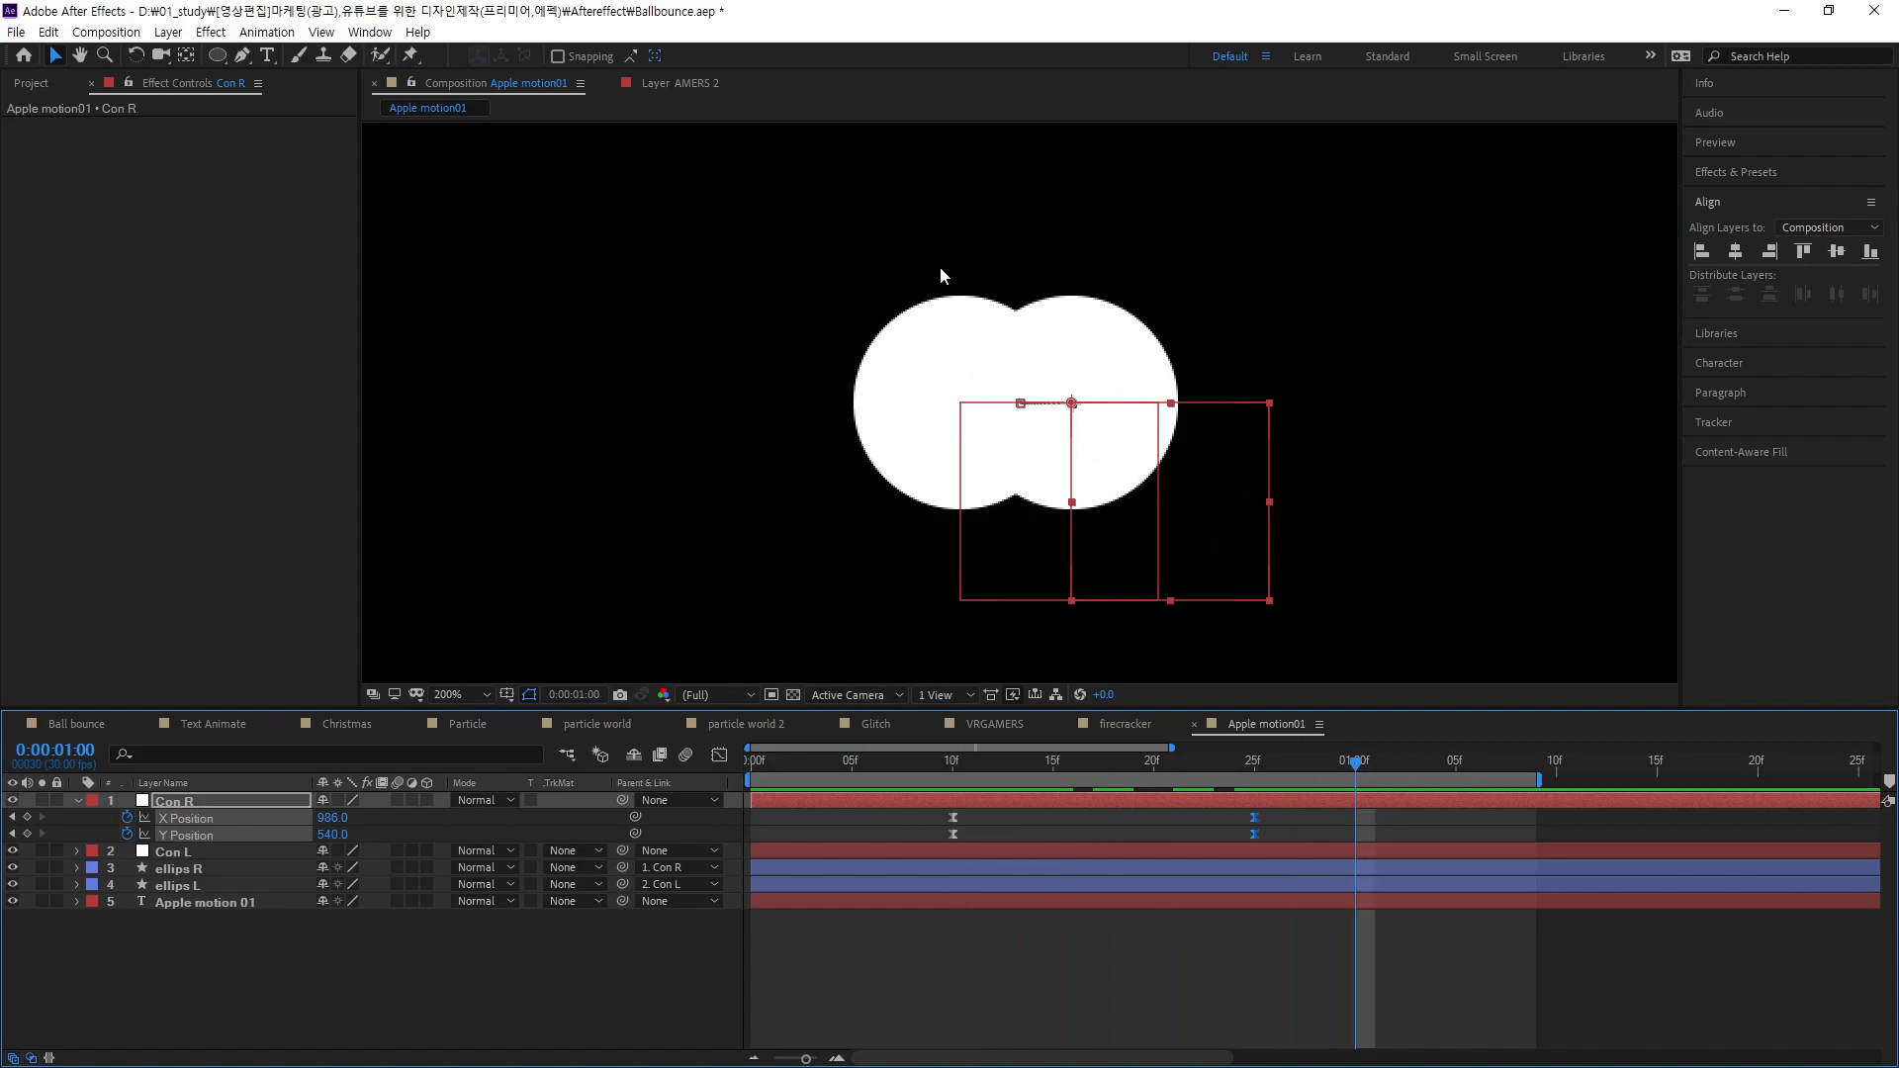
{"action": "left_click_drag", "start_coordinate": [1353, 765], "coordinate": [1308, 952]}
- Show Con L's X Position curve in the graph editor and apply Easy Ease in and out to both its keyframes
{"action": "left_click", "coordinate": [719, 755]}
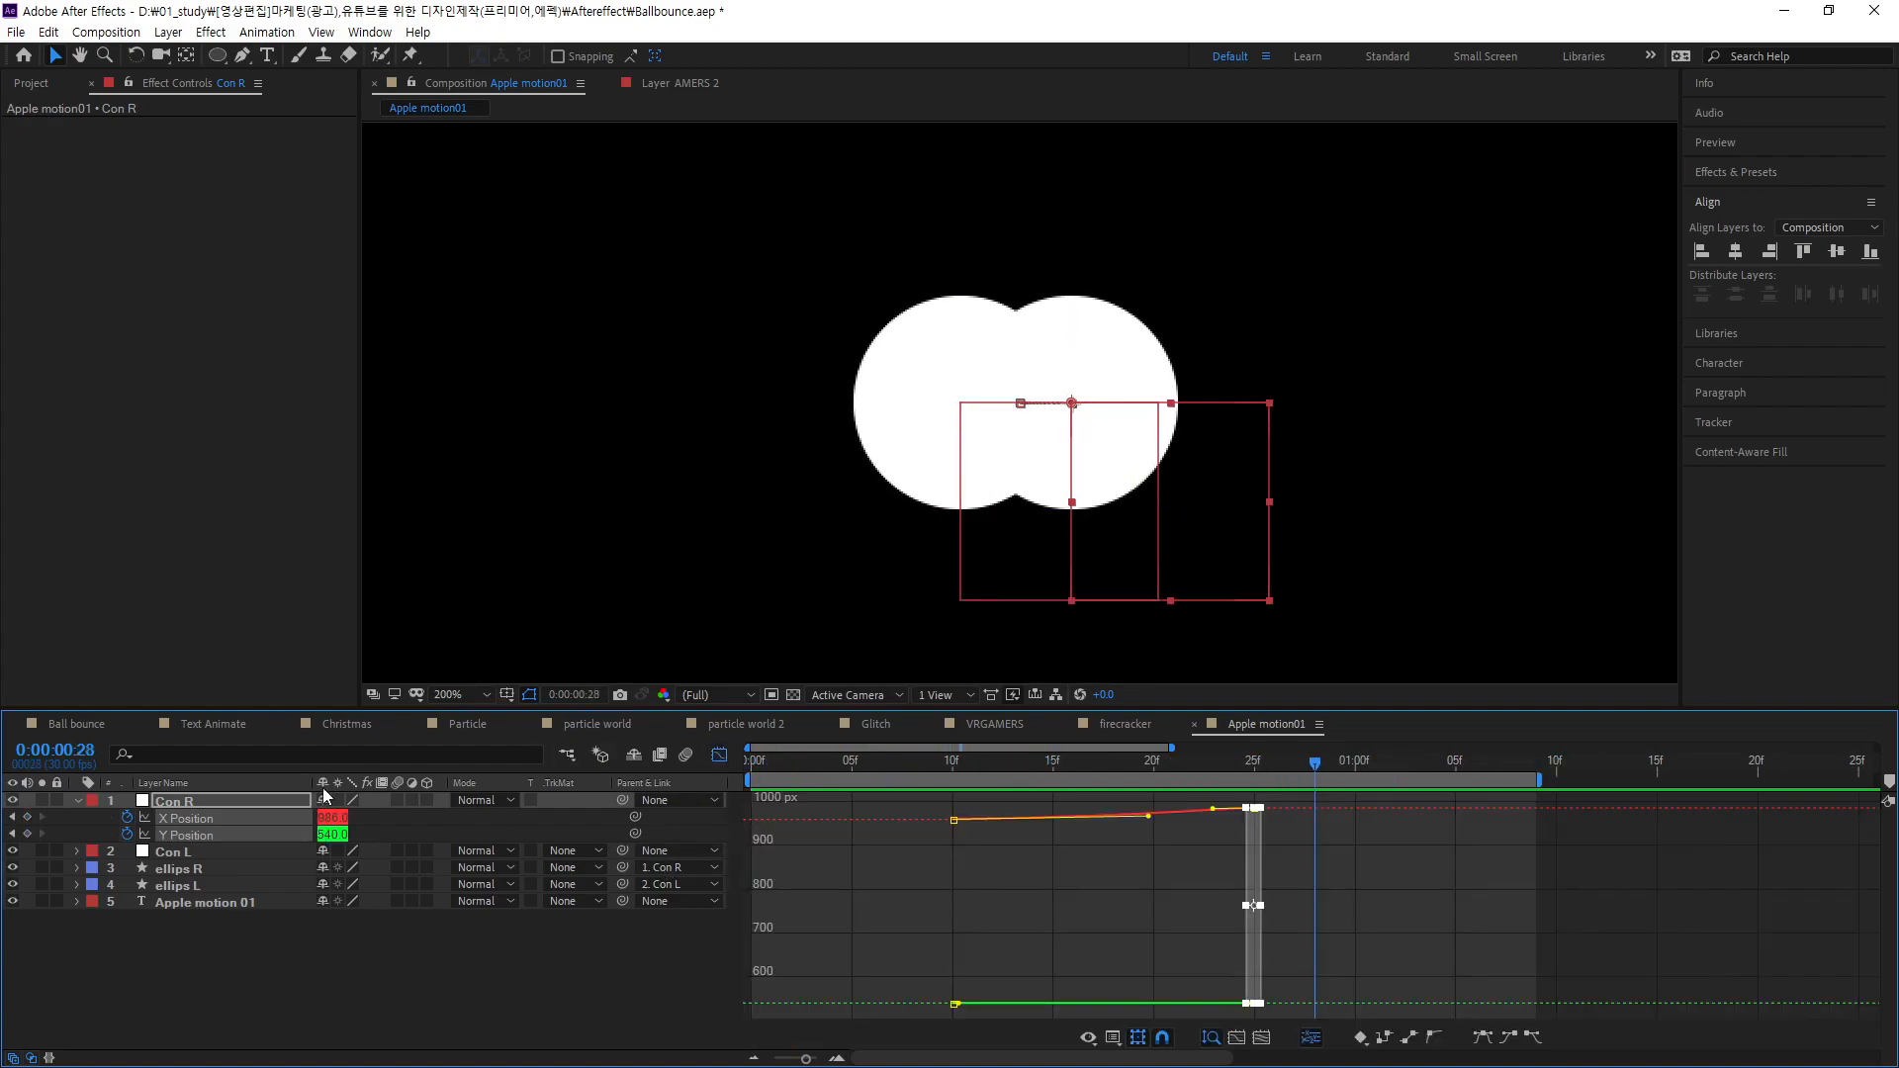
{"action": "left_click", "coordinate": [188, 850]}
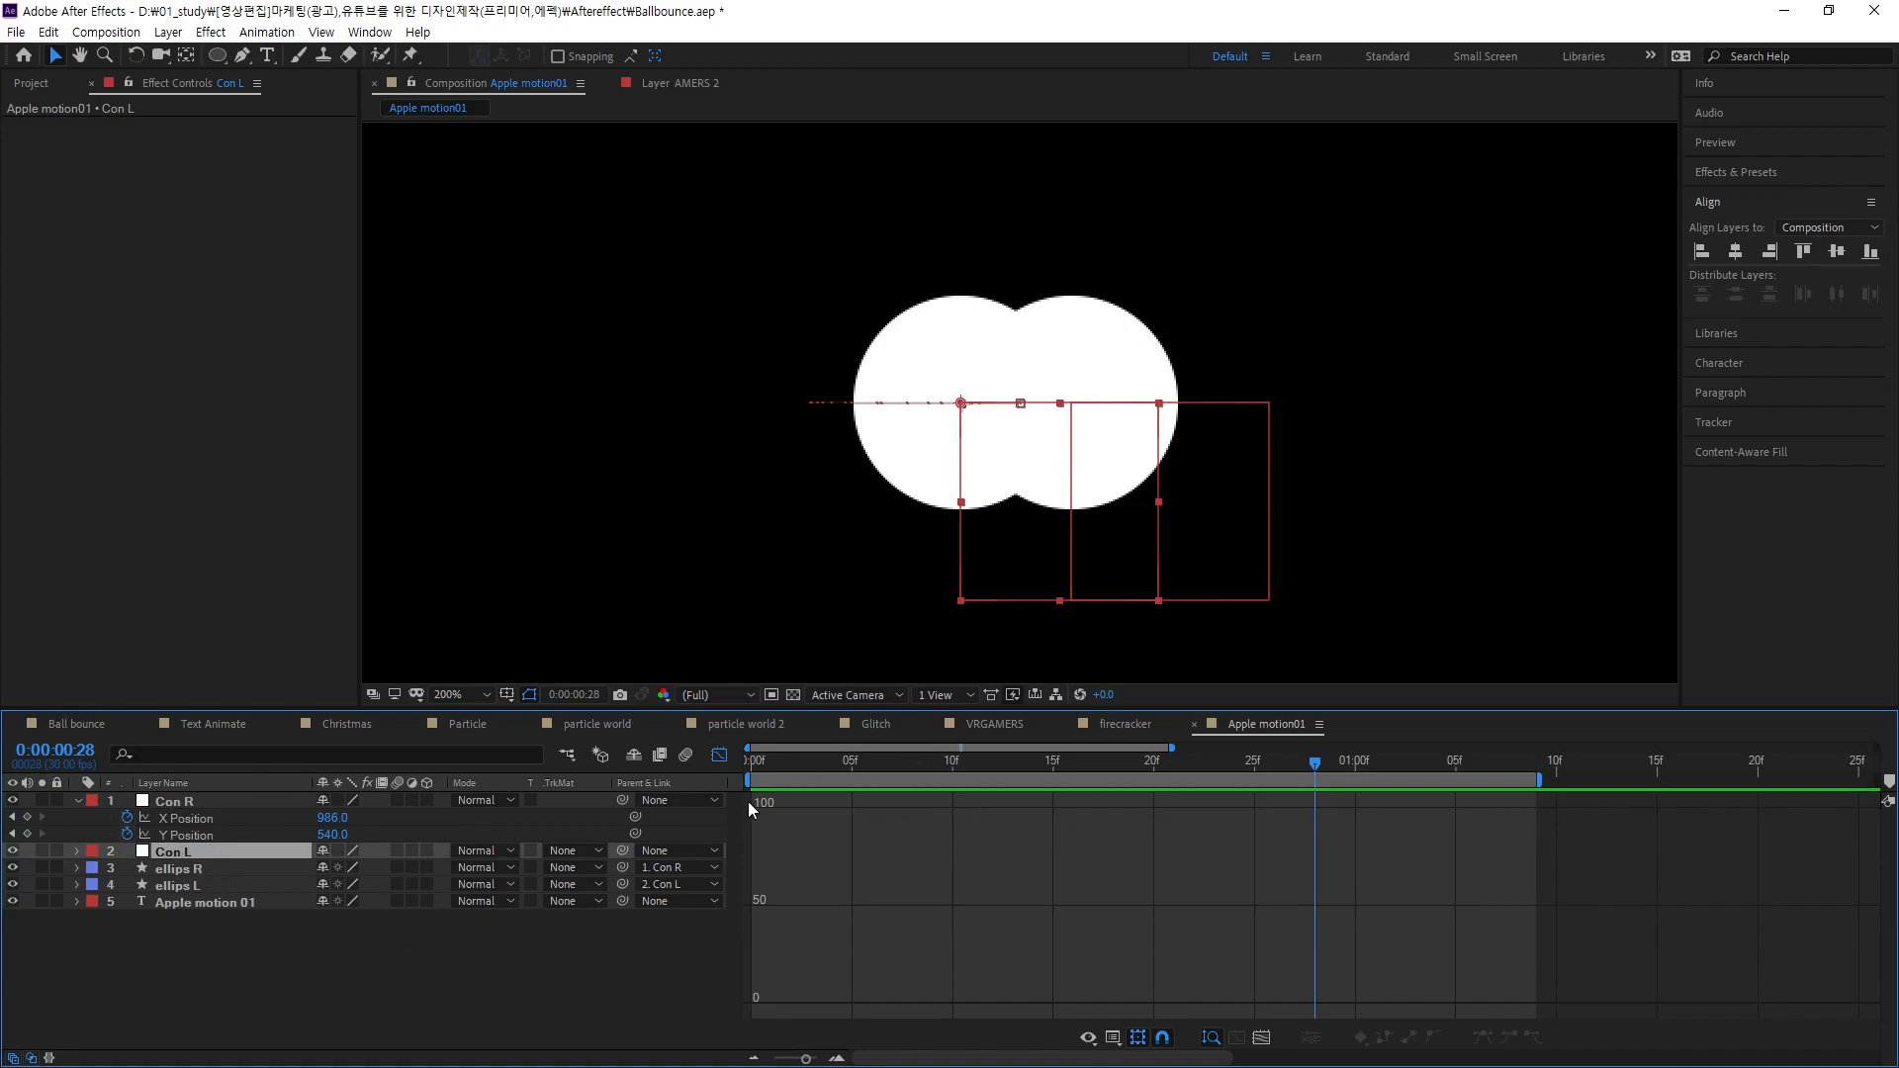
{"action": "key", "text": "p"}
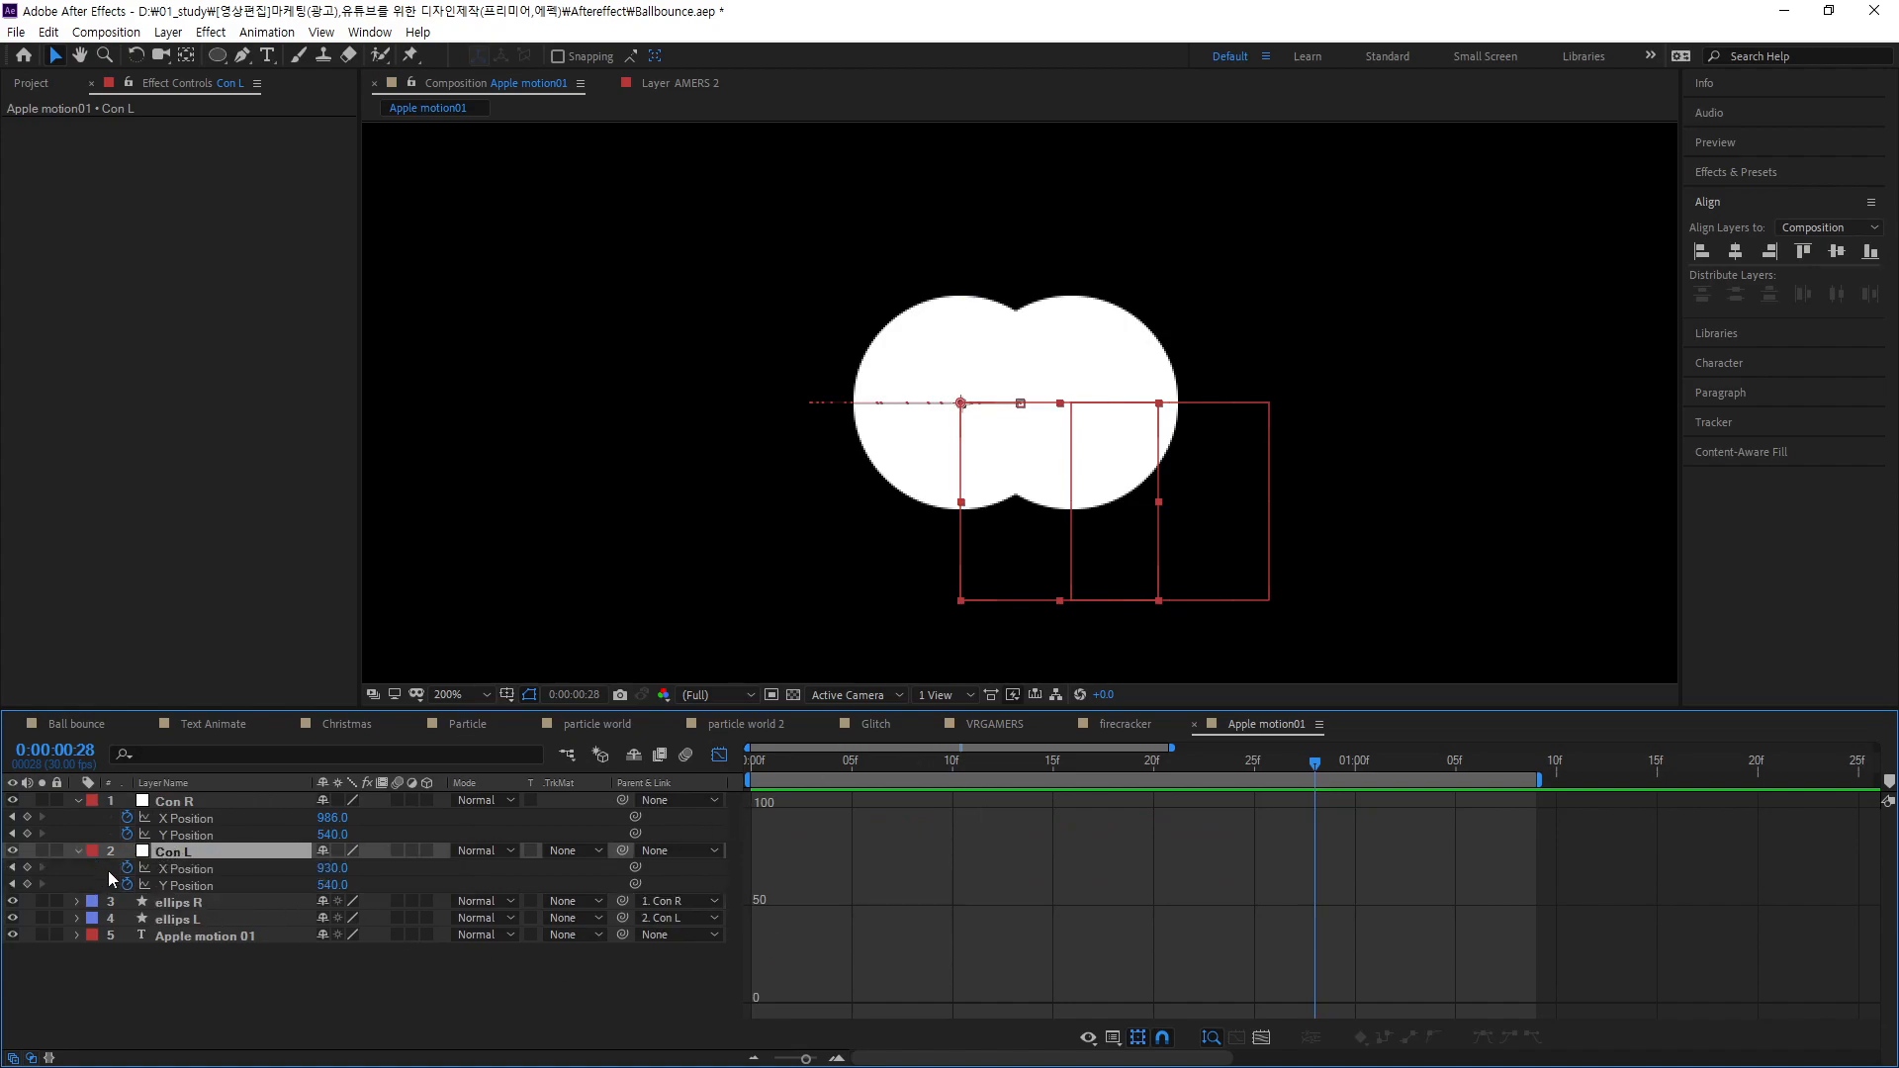
{"action": "left_click", "coordinate": [200, 873]}
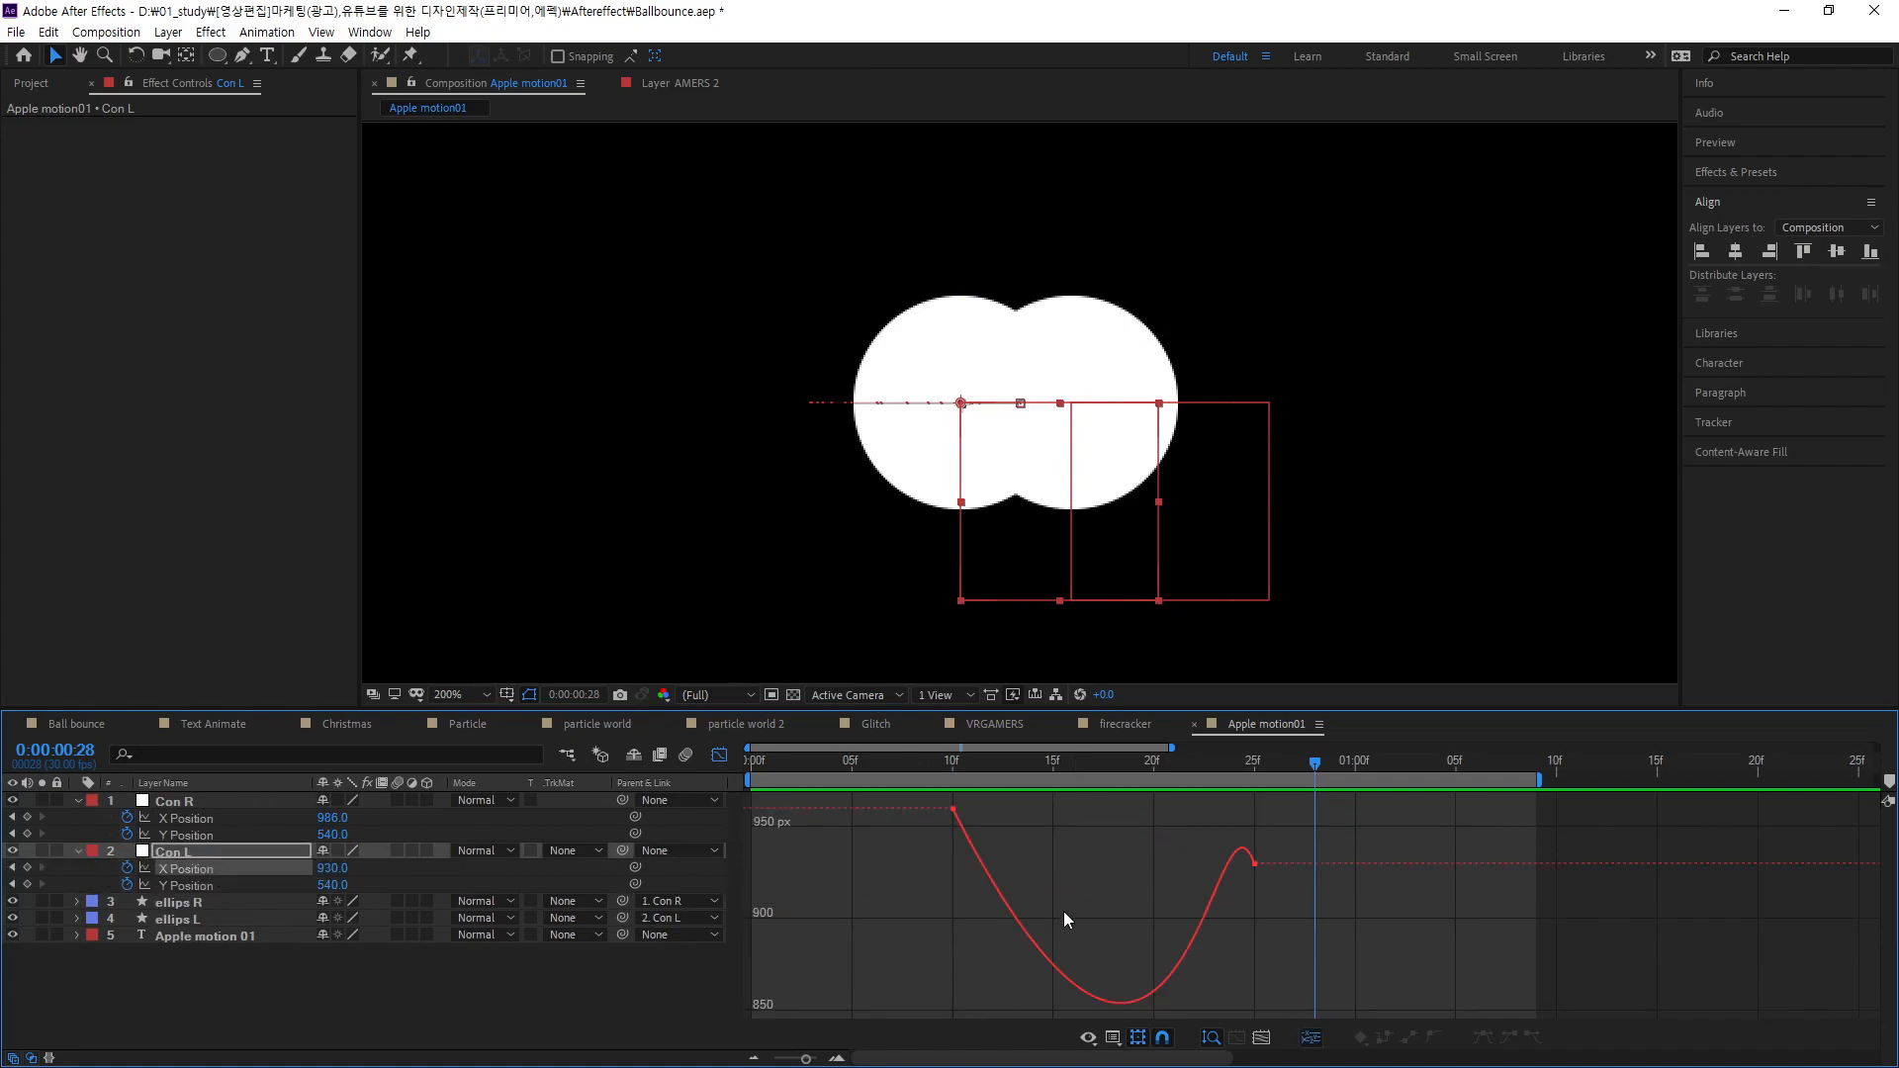
{"action": "left_click_drag", "start_coordinate": [1274, 922], "coordinate": [847, 798]}
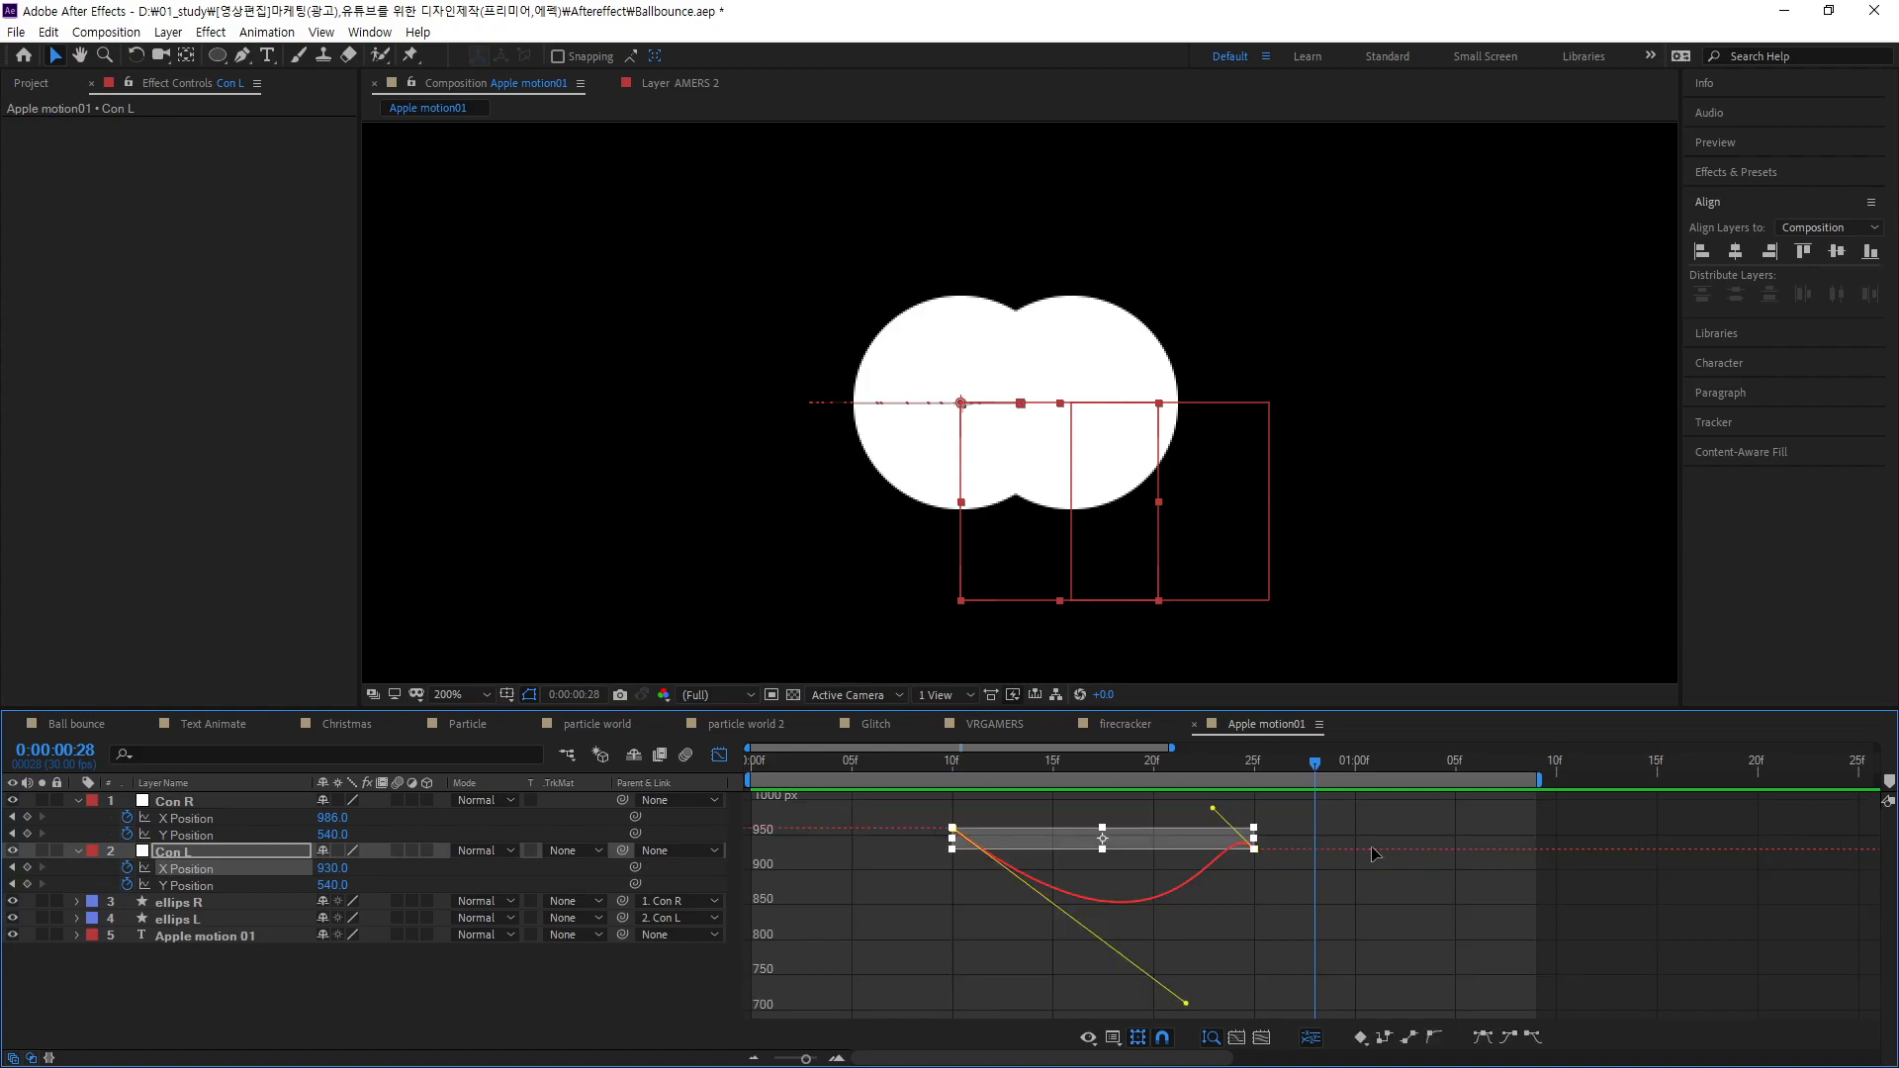
{"action": "left_click", "coordinate": [1511, 1036]}
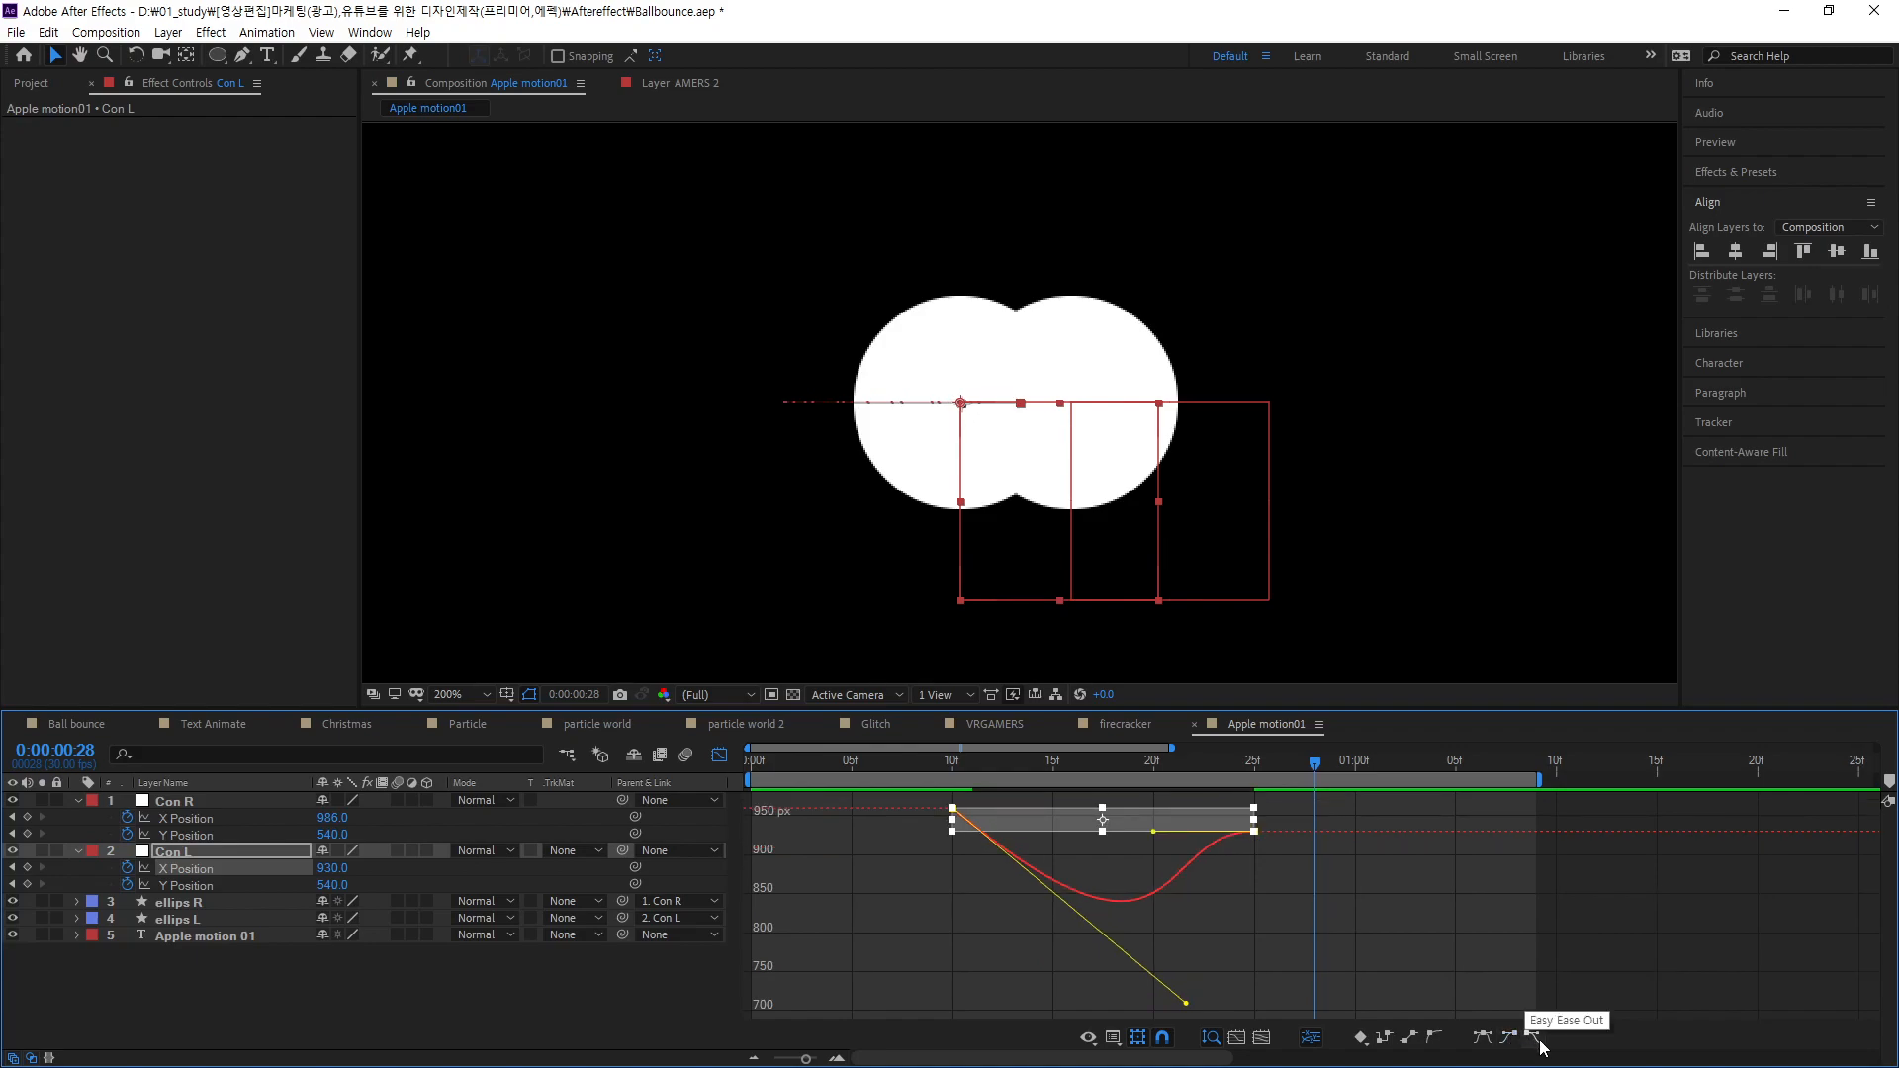
{"action": "left_click", "coordinate": [1406, 837]}
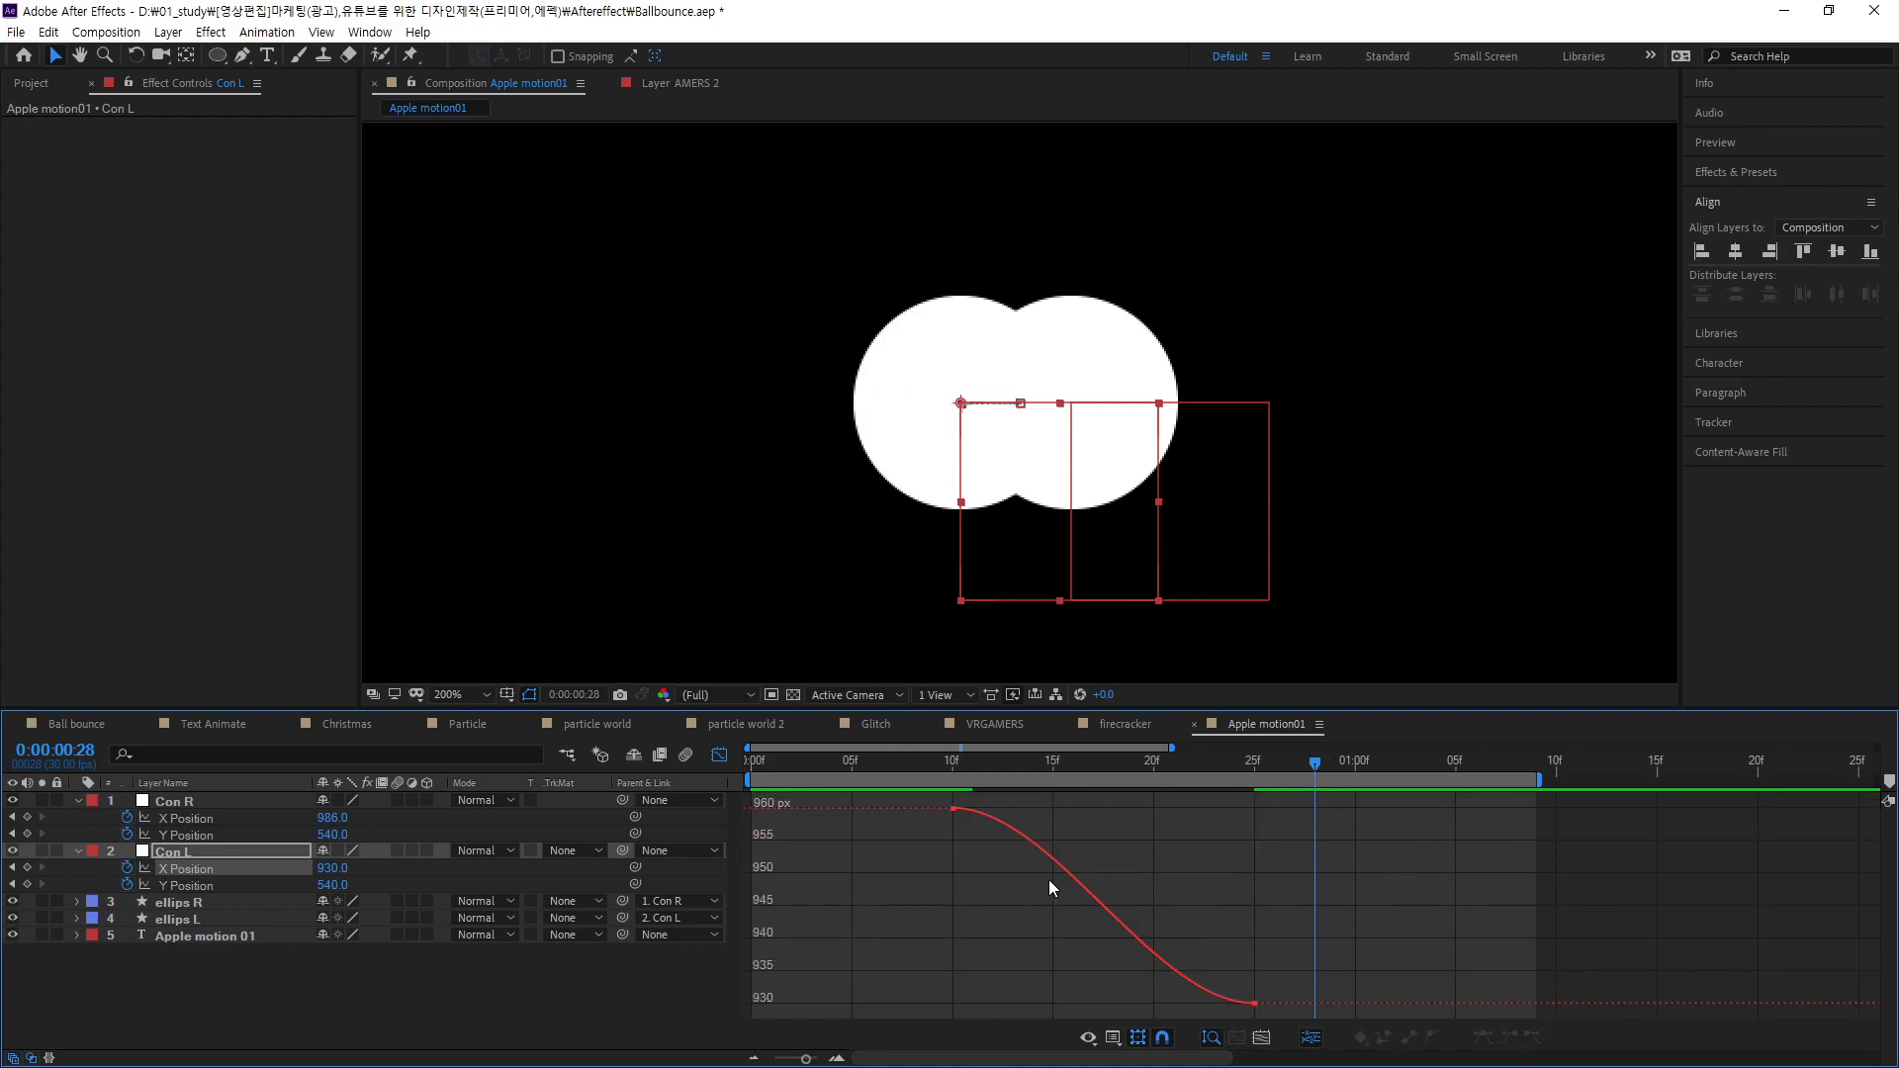
- Reshape both handles of Con L's X Position curve so it drops steeply from 0:00:00:10 and overshoots before 0:00:00:25
{"action": "left_click", "coordinate": [1255, 1003]}
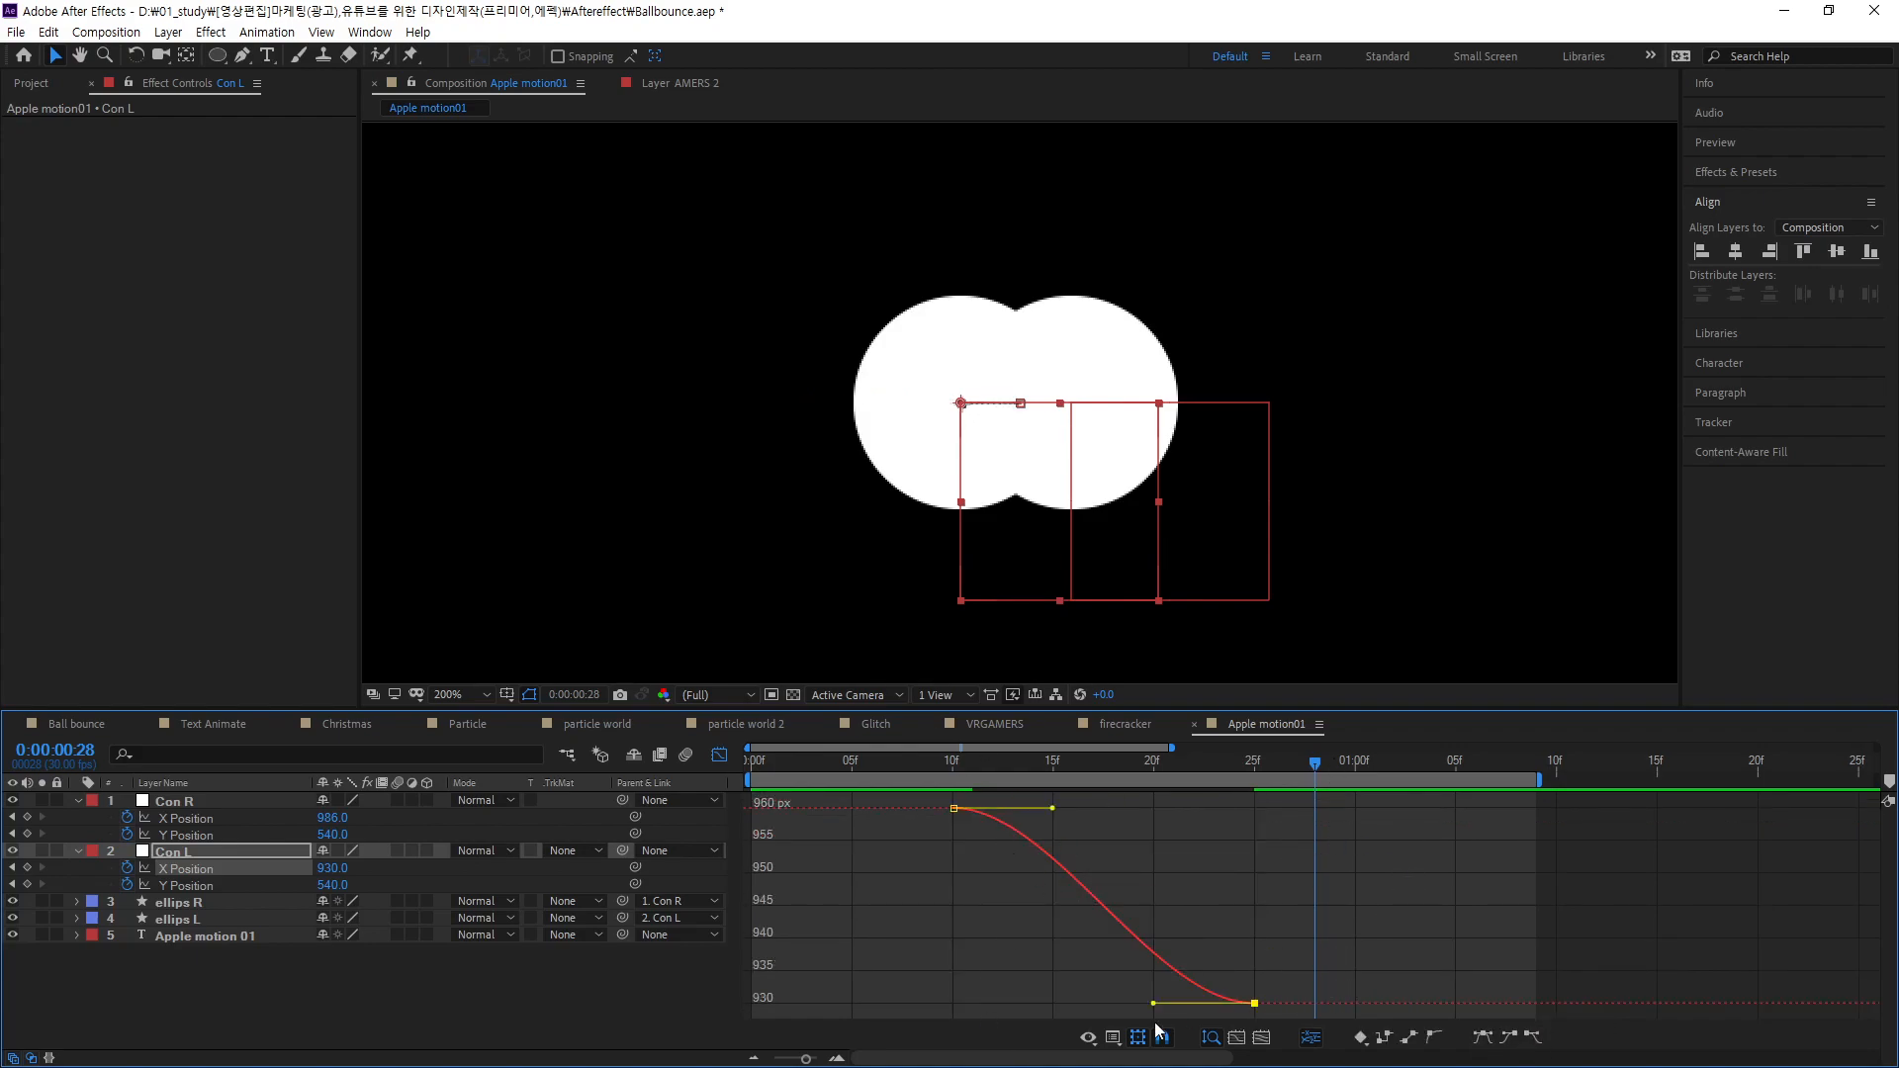
{"action": "mouse_move", "coordinate": [1155, 1009]}
{"action": "left_mouse_down"}
{"action": "mouse_move", "coordinate": [1153, 1029]}
{"action": "mouse_move", "coordinate": [1166, 989]}
{"action": "left_mouse_up"}
{"action": "left_click_drag", "start_coordinate": [1053, 809], "coordinate": [1015, 879]}
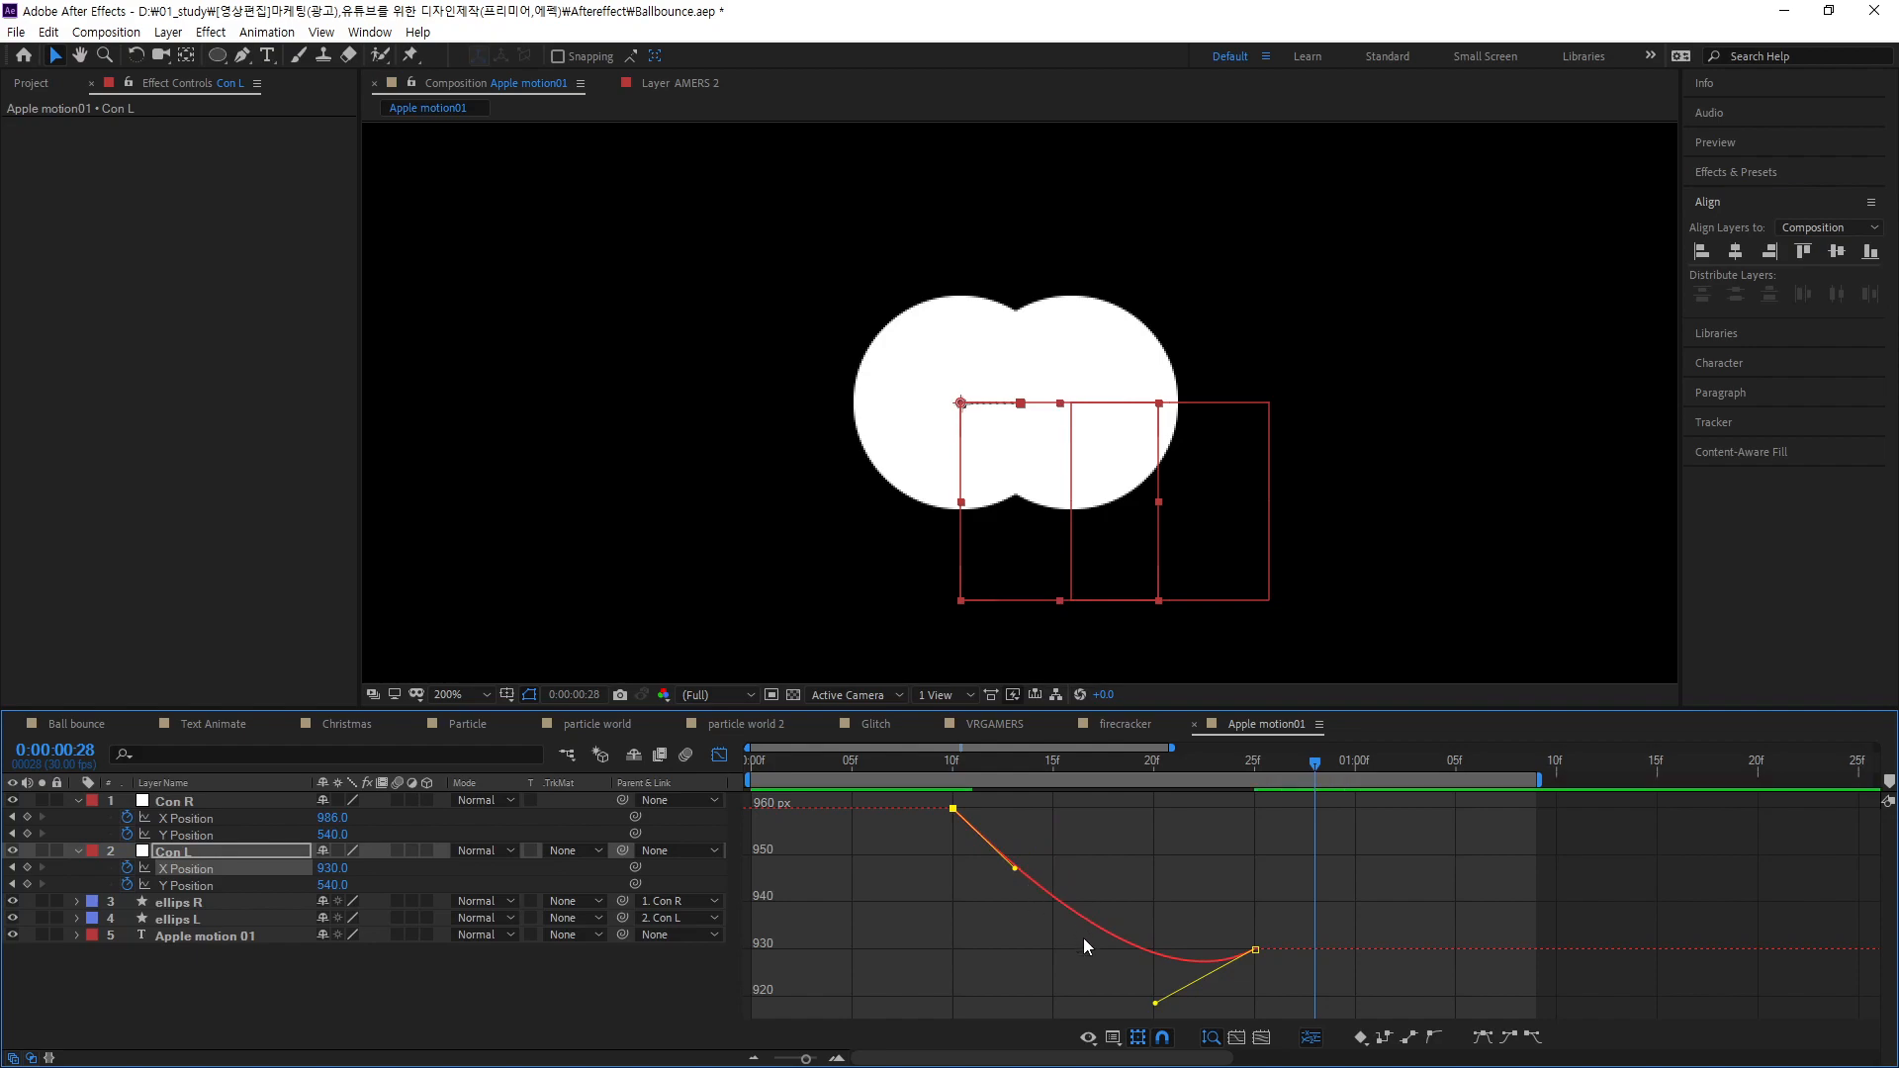
{"action": "left_click_drag", "start_coordinate": [1166, 1001], "coordinate": [1213, 930]}
{"action": "left_click_drag", "start_coordinate": [1016, 896], "coordinate": [1093, 1022]}
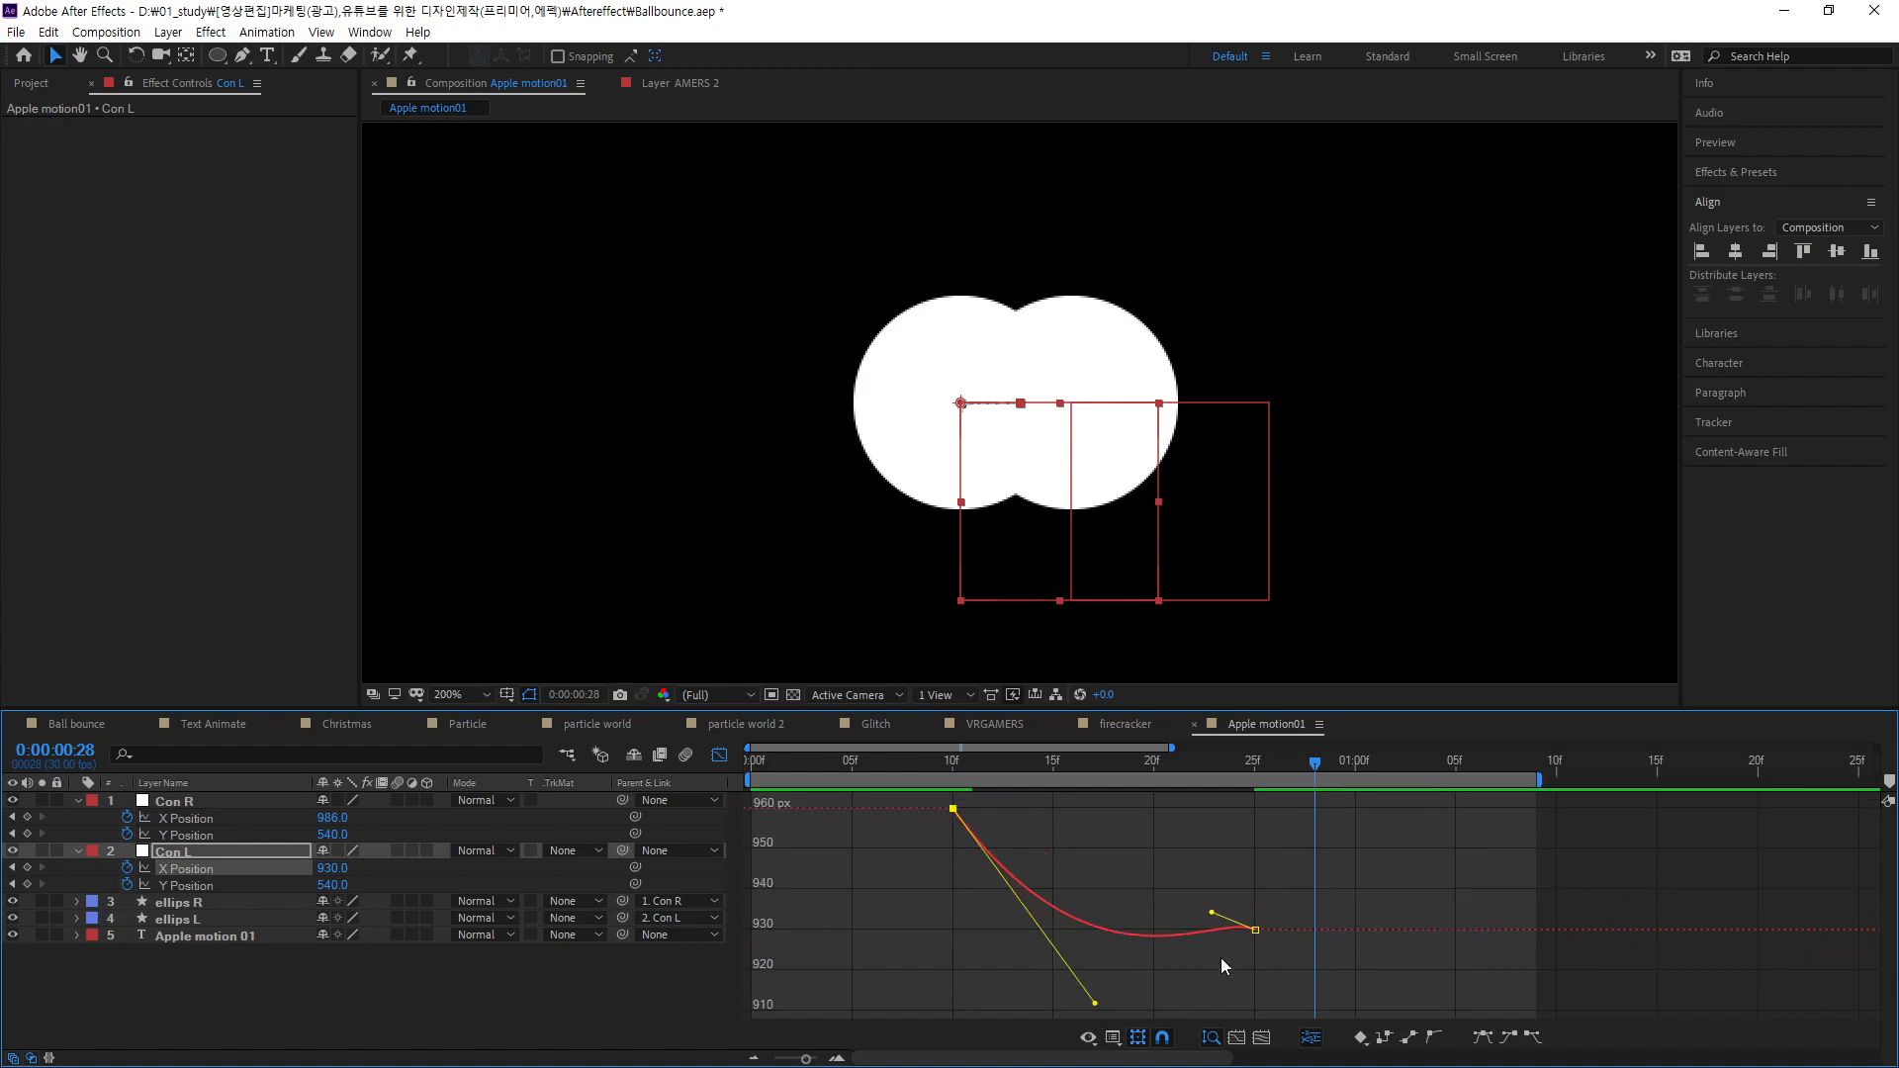
- Fine-tune both handles of Con L's X Position curve for a softer rebound into the end keyframe and preview from 0:00:00:00
{"action": "left_click_drag", "start_coordinate": [1211, 911], "coordinate": [1210, 901]}
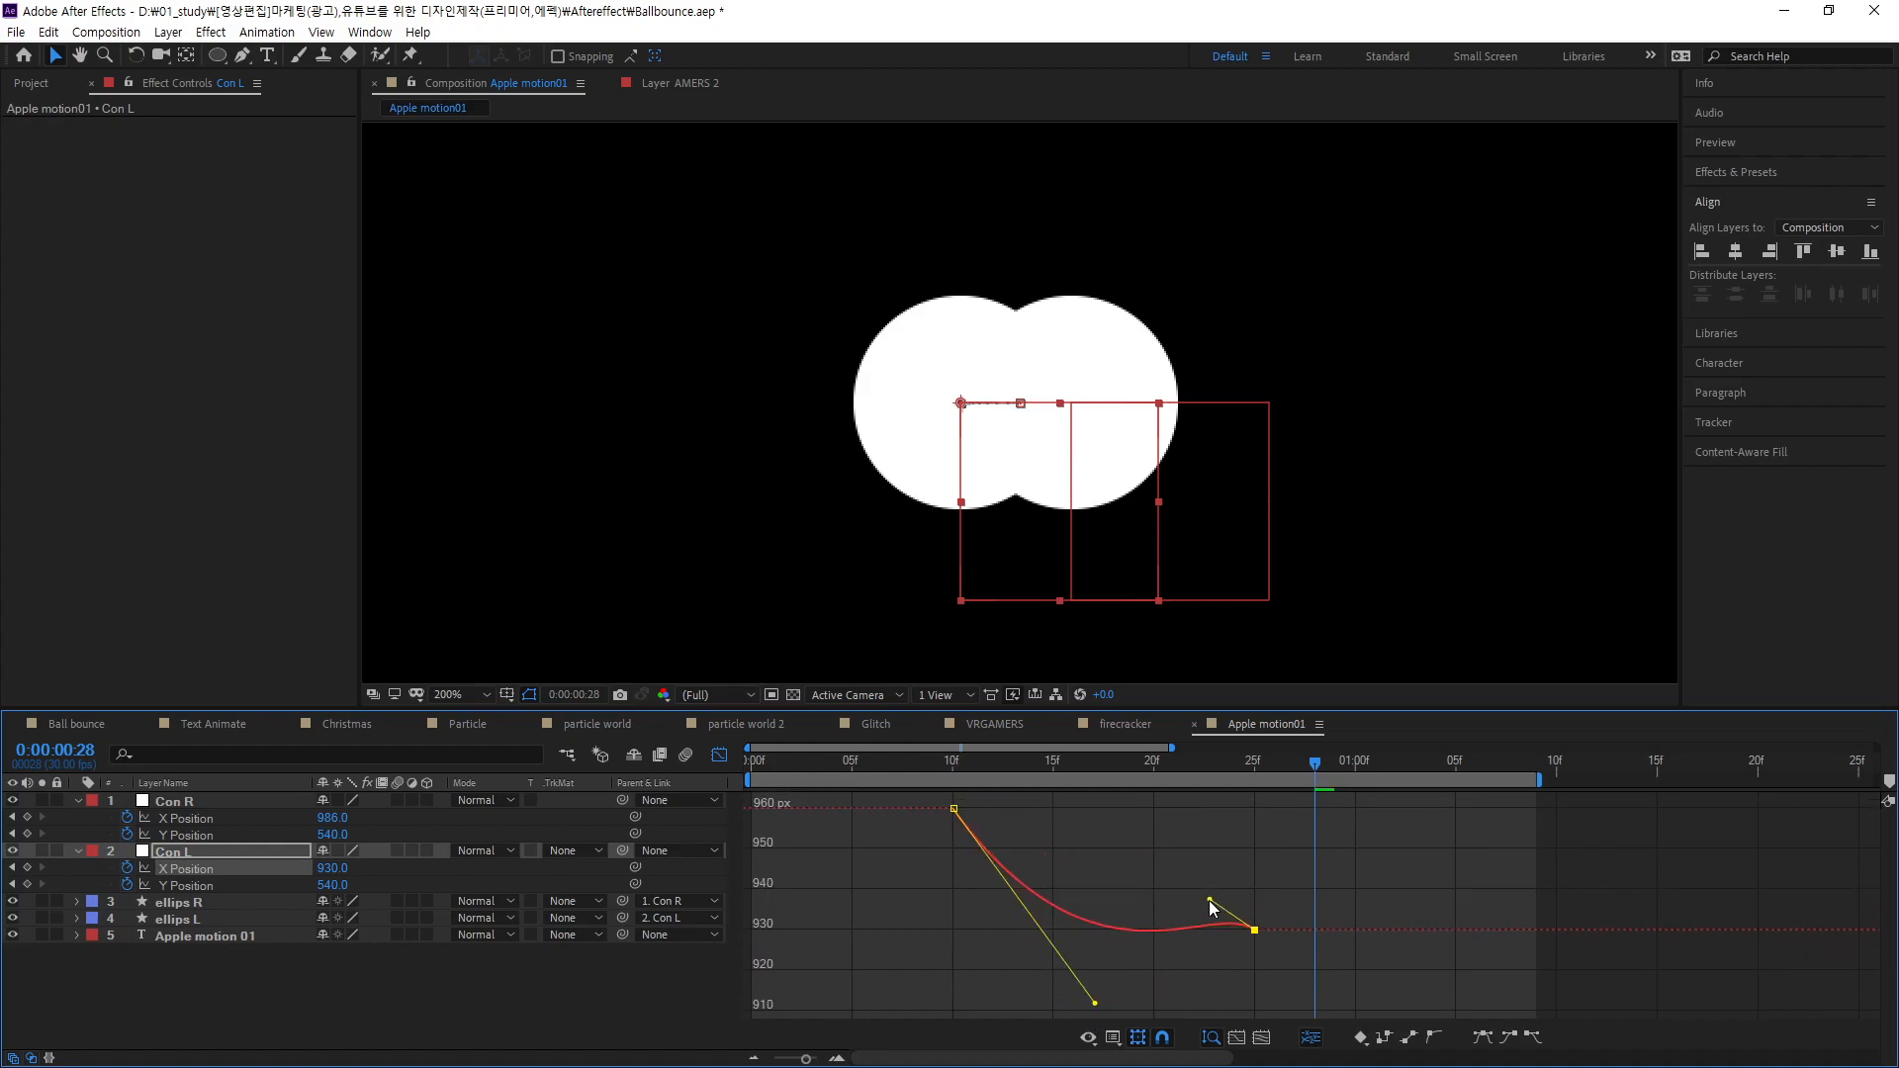
{"action": "mouse_move", "coordinate": [1095, 1005]}
{"action": "left_mouse_down"}
{"action": "mouse_move", "coordinate": [1098, 1024]}
{"action": "mouse_move", "coordinate": [1120, 1015]}
{"action": "mouse_move", "coordinate": [1090, 997]}
{"action": "left_mouse_up"}
{"action": "mouse_move", "coordinate": [1315, 767]}
{"action": "left_mouse_down"}
{"action": "mouse_move", "coordinate": [1295, 766]}
{"action": "mouse_move", "coordinate": [1333, 792]}
{"action": "left_mouse_up"}
{"action": "left_click_drag", "start_coordinate": [1208, 893], "coordinate": [1177, 881]}
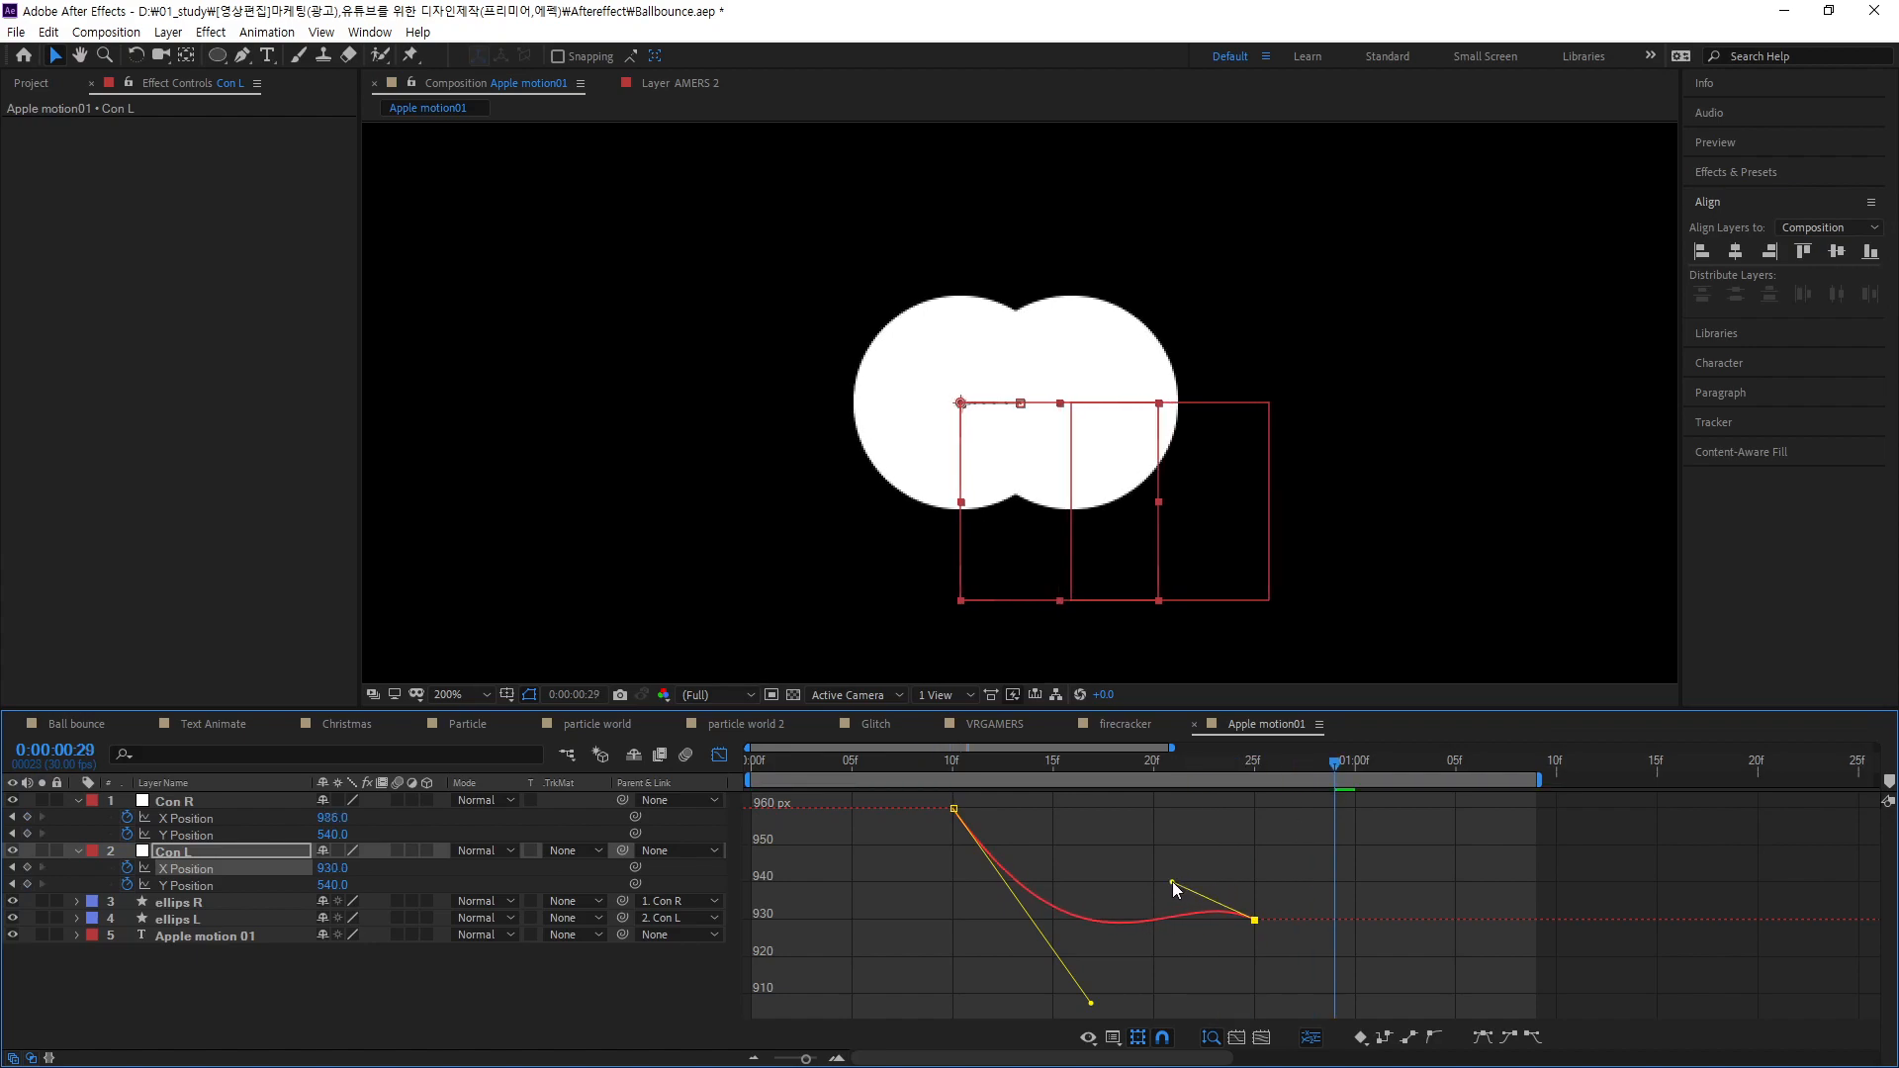
{"action": "left_click_drag", "start_coordinate": [1091, 1007], "coordinate": [1084, 1008]}
{"action": "left_click_drag", "start_coordinate": [1333, 761], "coordinate": [754, 768]}
{"action": "key", "text": "space"}
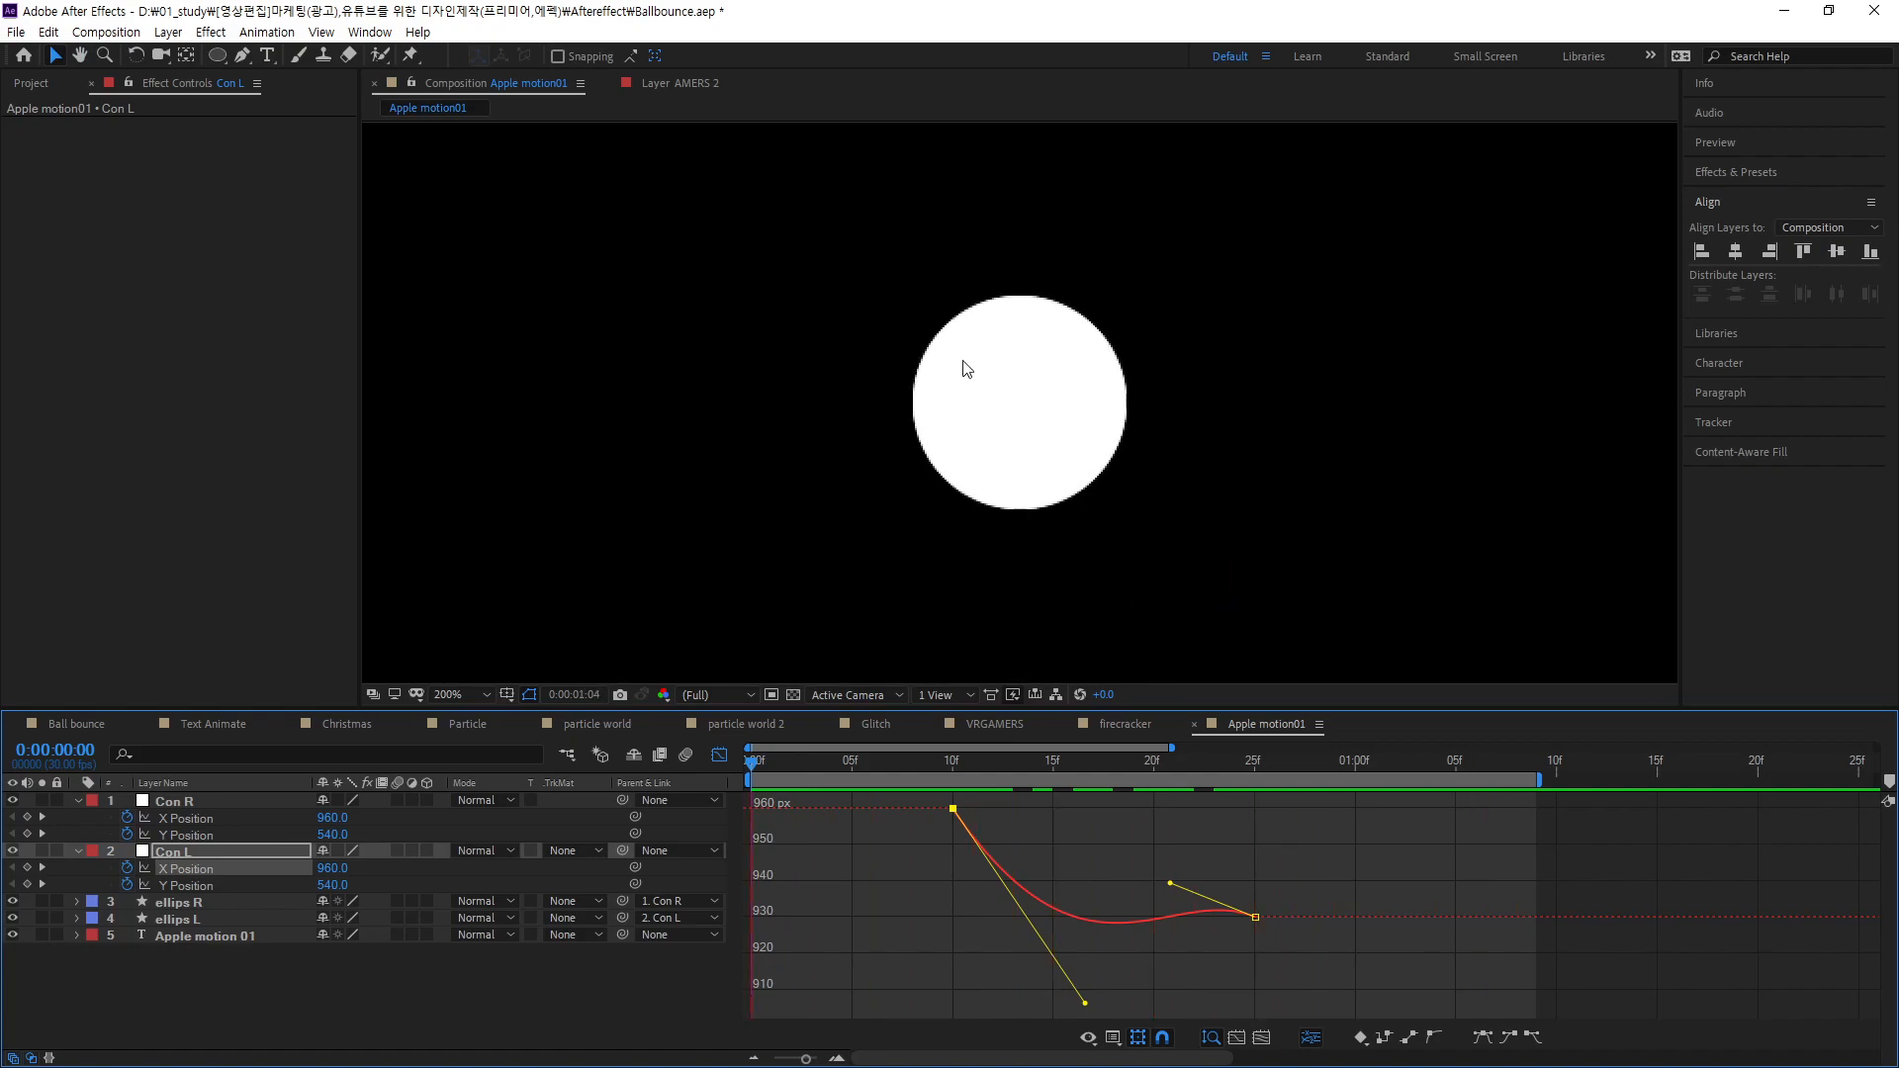
- Show Con R's X Position curve and reshape both keyframe handles so it rises steeply from 0:00:00:10 and flattens toward 0:00:00:25
{"action": "key", "text": "space"}
{"action": "left_click", "coordinate": [181, 801]}
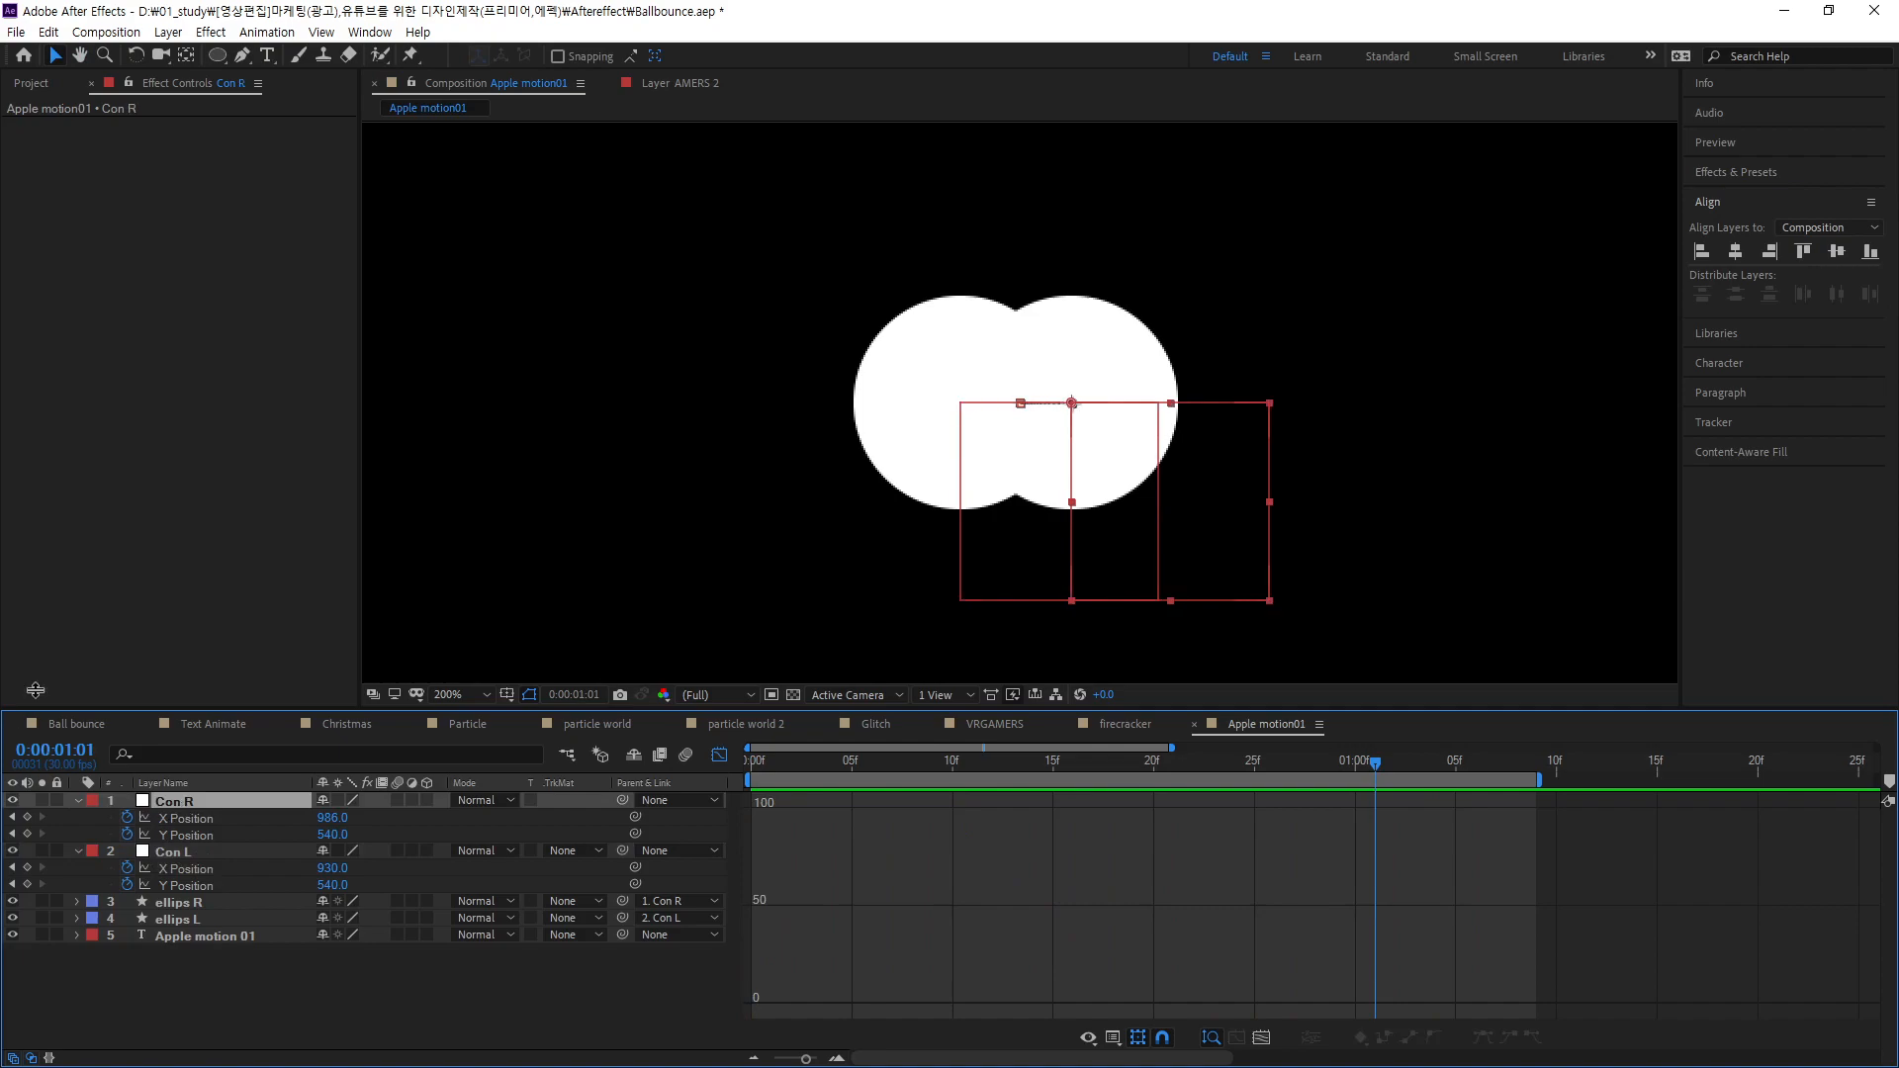
{"action": "left_click", "coordinate": [194, 818]}
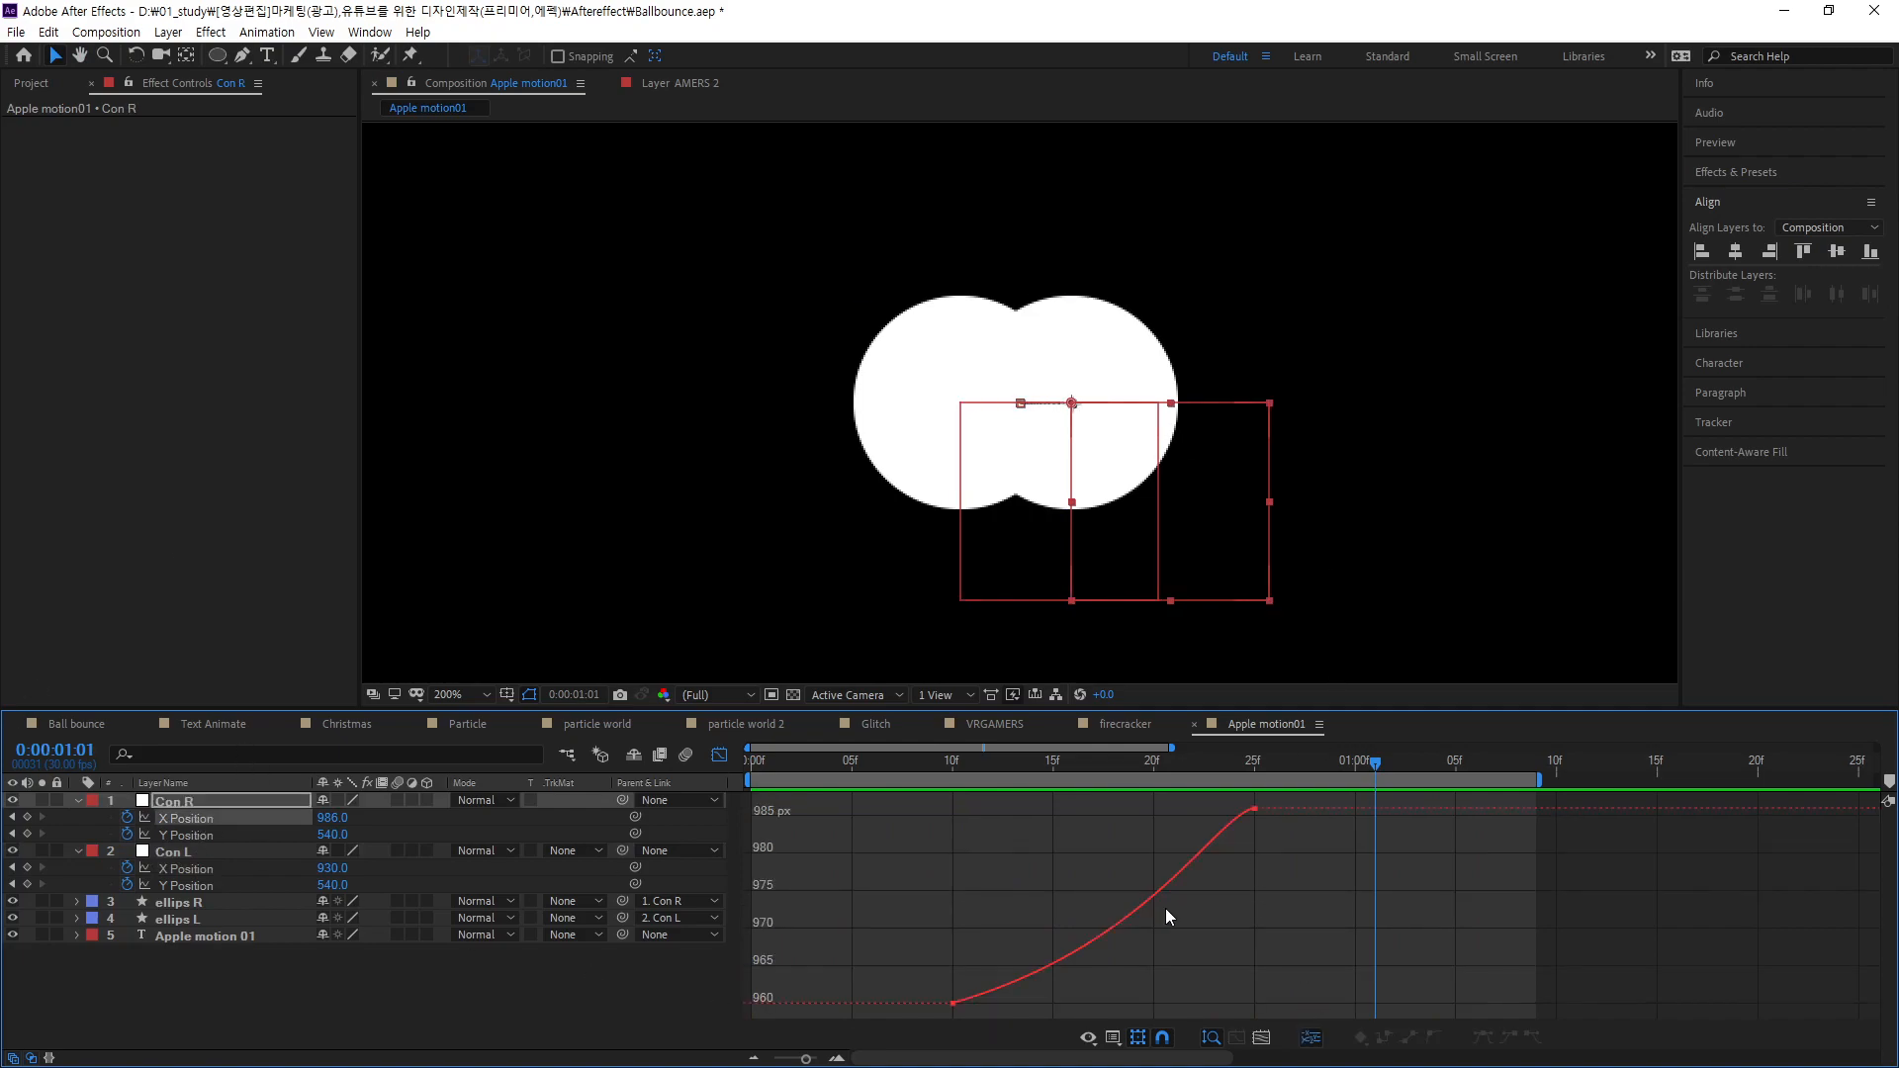
{"action": "left_click", "coordinate": [952, 1003]}
{"action": "left_click_drag", "start_coordinate": [1148, 950], "coordinate": [1067, 809]}
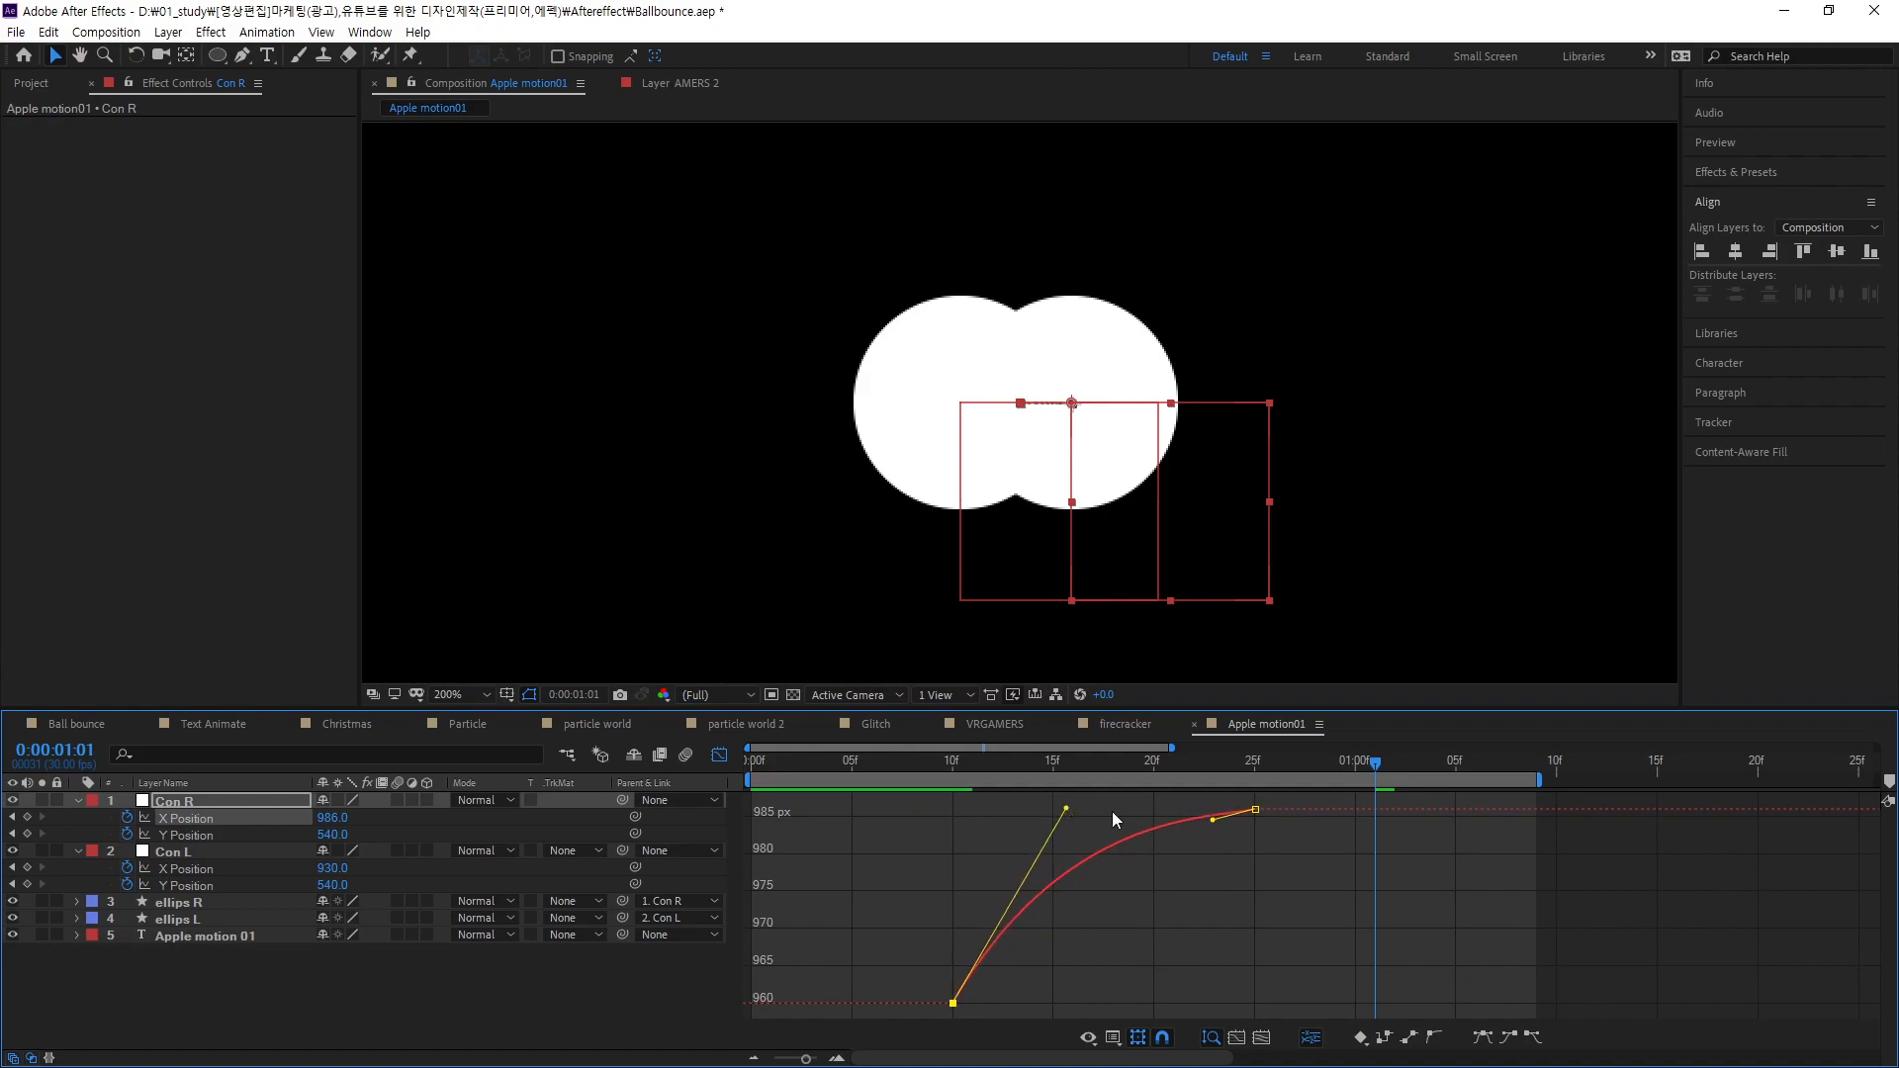
{"action": "left_click_drag", "start_coordinate": [1213, 821], "coordinate": [1179, 844]}
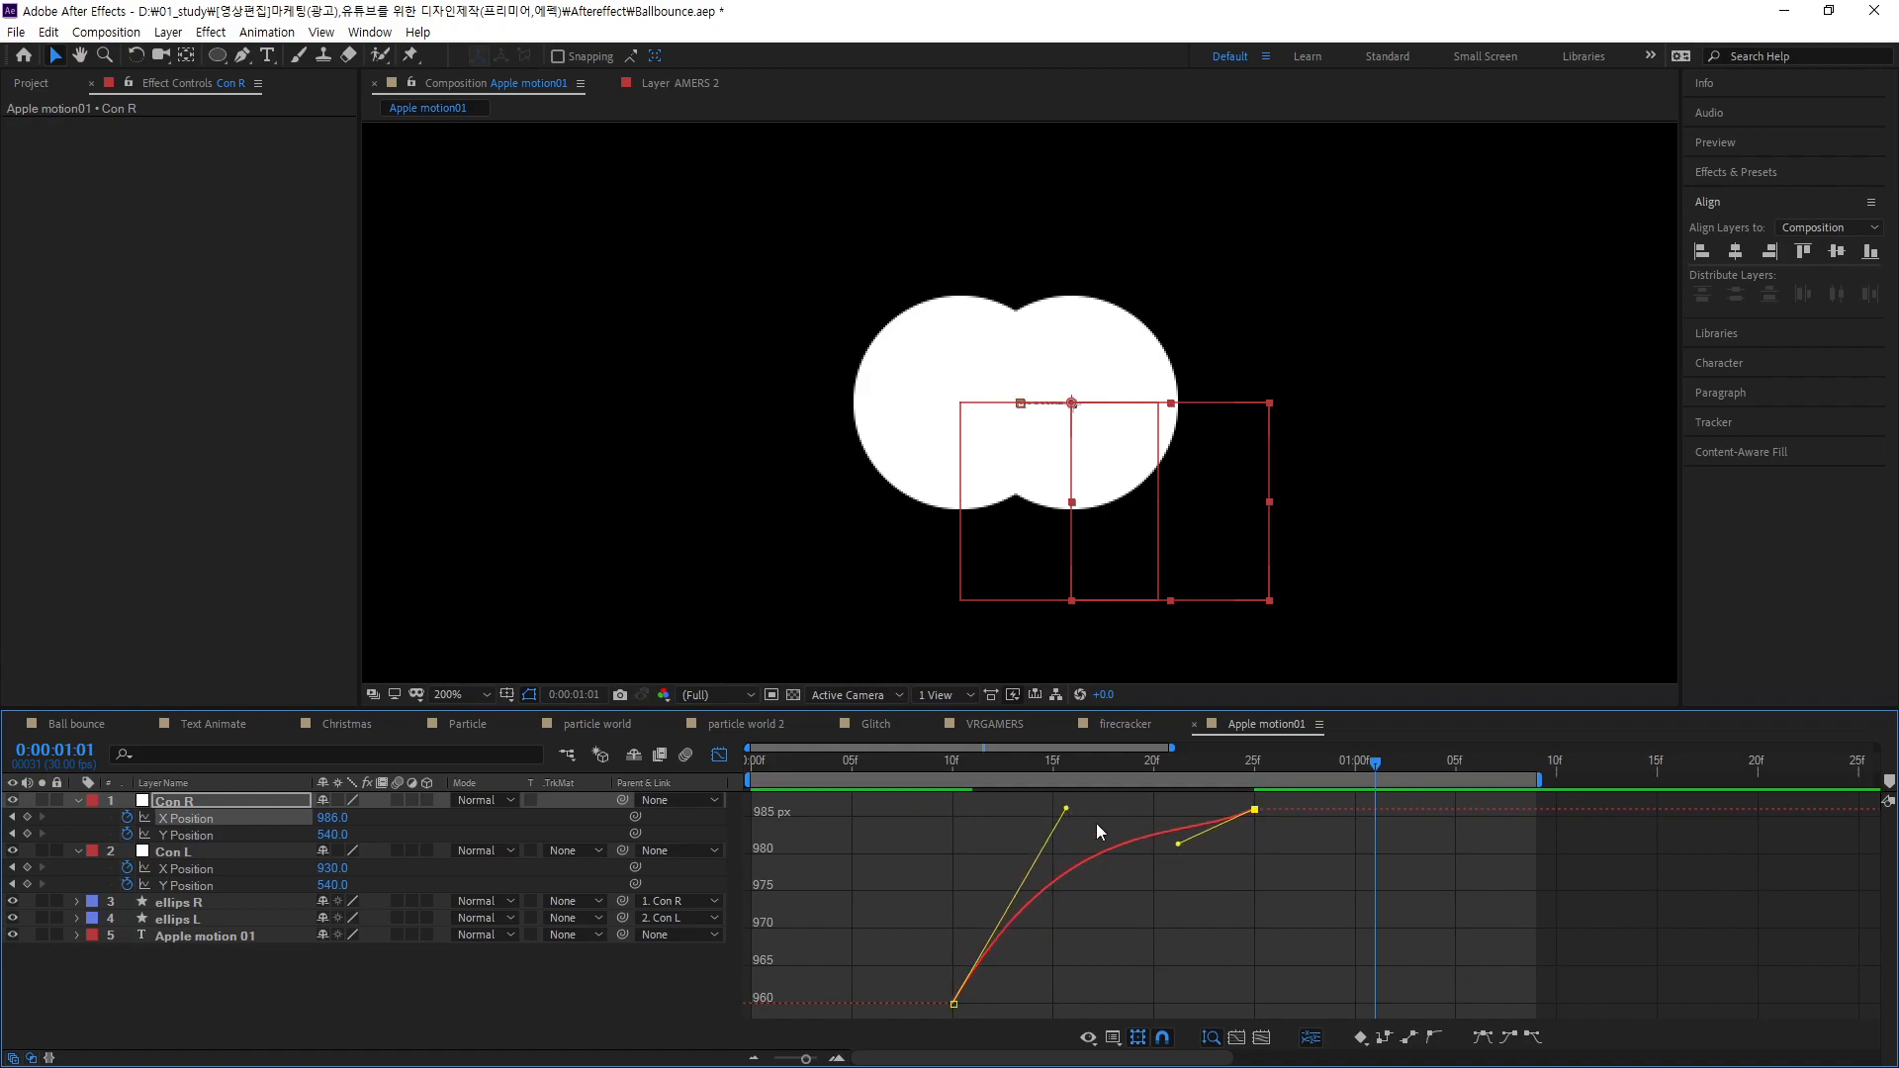
- Fine-tune both handles of Con R's X Position curve so it overshoots before settling at the end keyframe, and preview from 0:00:00:00
{"action": "mouse_move", "coordinate": [1072, 803]}
{"action": "left_mouse_down"}
{"action": "mouse_move", "coordinate": [1082, 767]}
{"action": "mouse_move", "coordinate": [1036, 813]}
{"action": "mouse_move", "coordinate": [1052, 813]}
{"action": "left_mouse_up"}
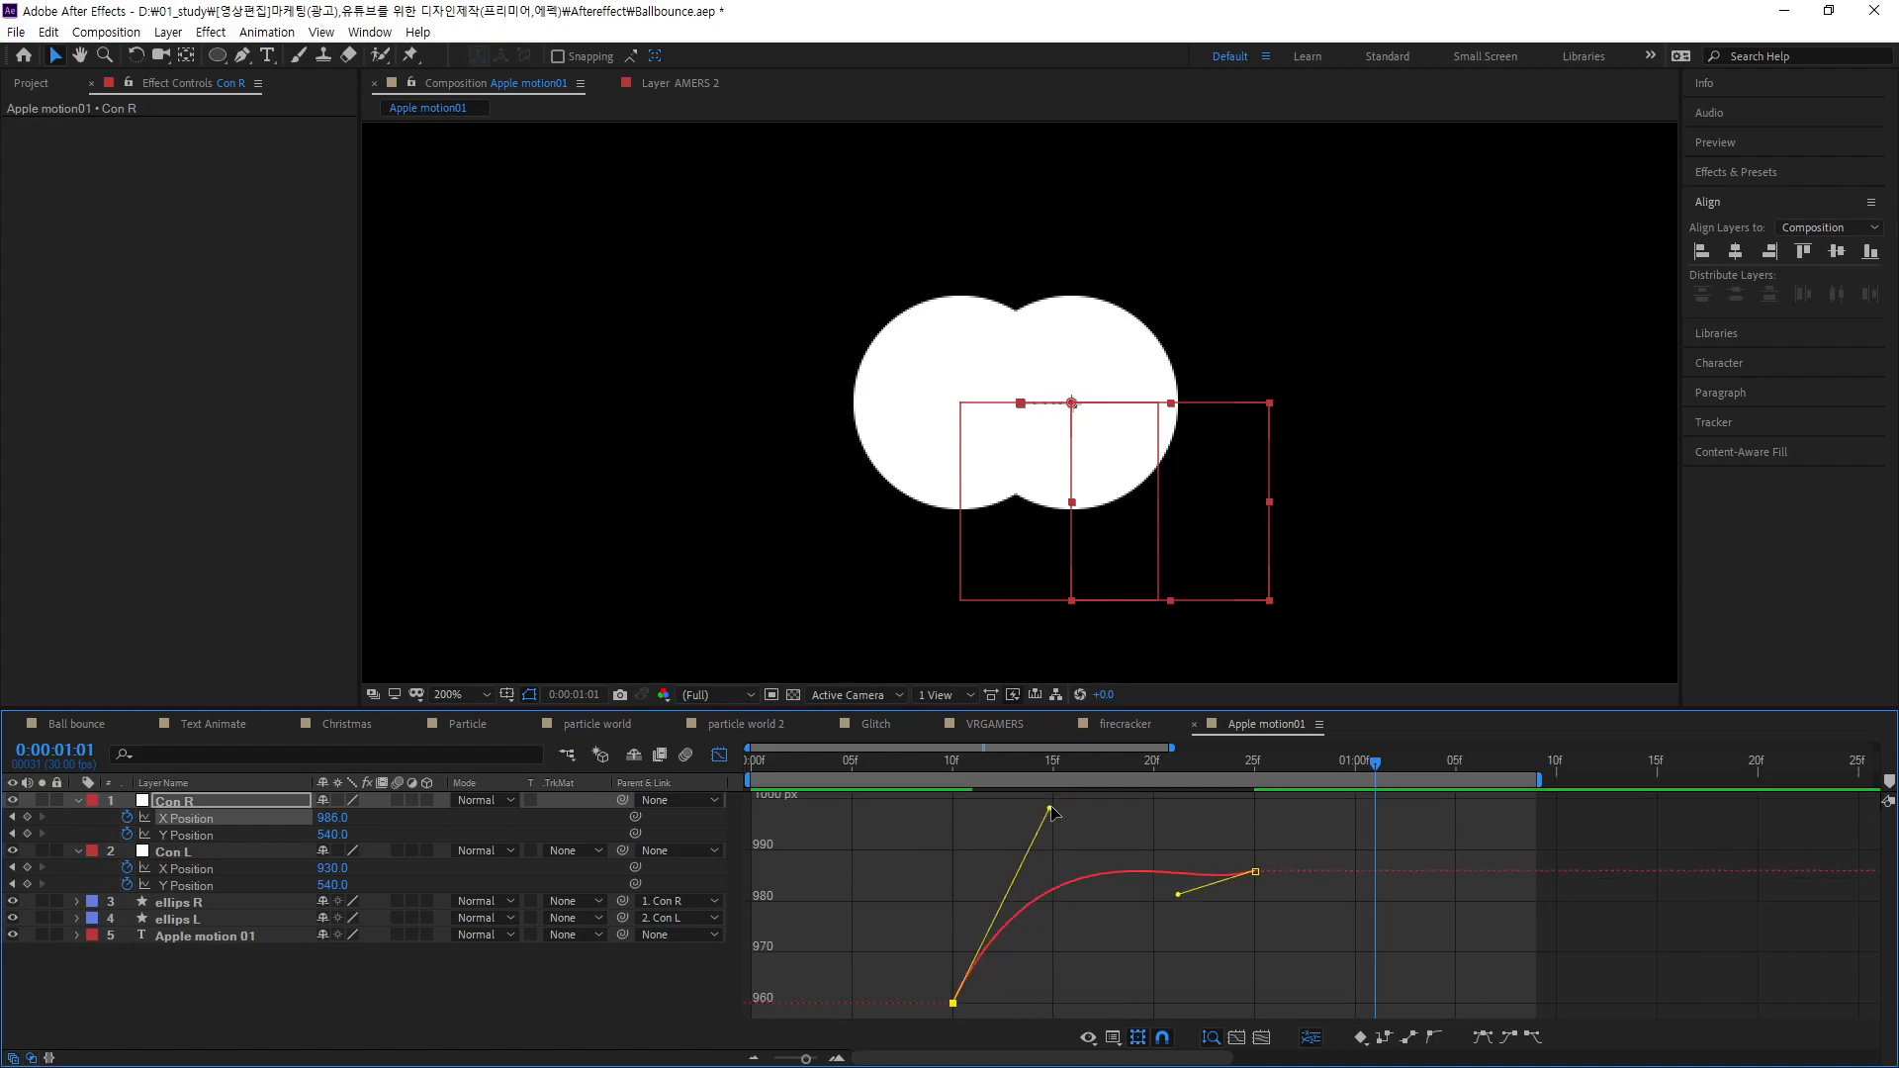
{"action": "left_click_drag", "start_coordinate": [1180, 897], "coordinate": [1155, 900]}
{"action": "mouse_move", "coordinate": [1049, 808]}
{"action": "left_mouse_down"}
{"action": "mouse_move", "coordinate": [1055, 792]}
{"action": "mouse_move", "coordinate": [1031, 816]}
{"action": "left_mouse_up"}
{"action": "left_click_drag", "start_coordinate": [1152, 917], "coordinate": [1141, 925]}
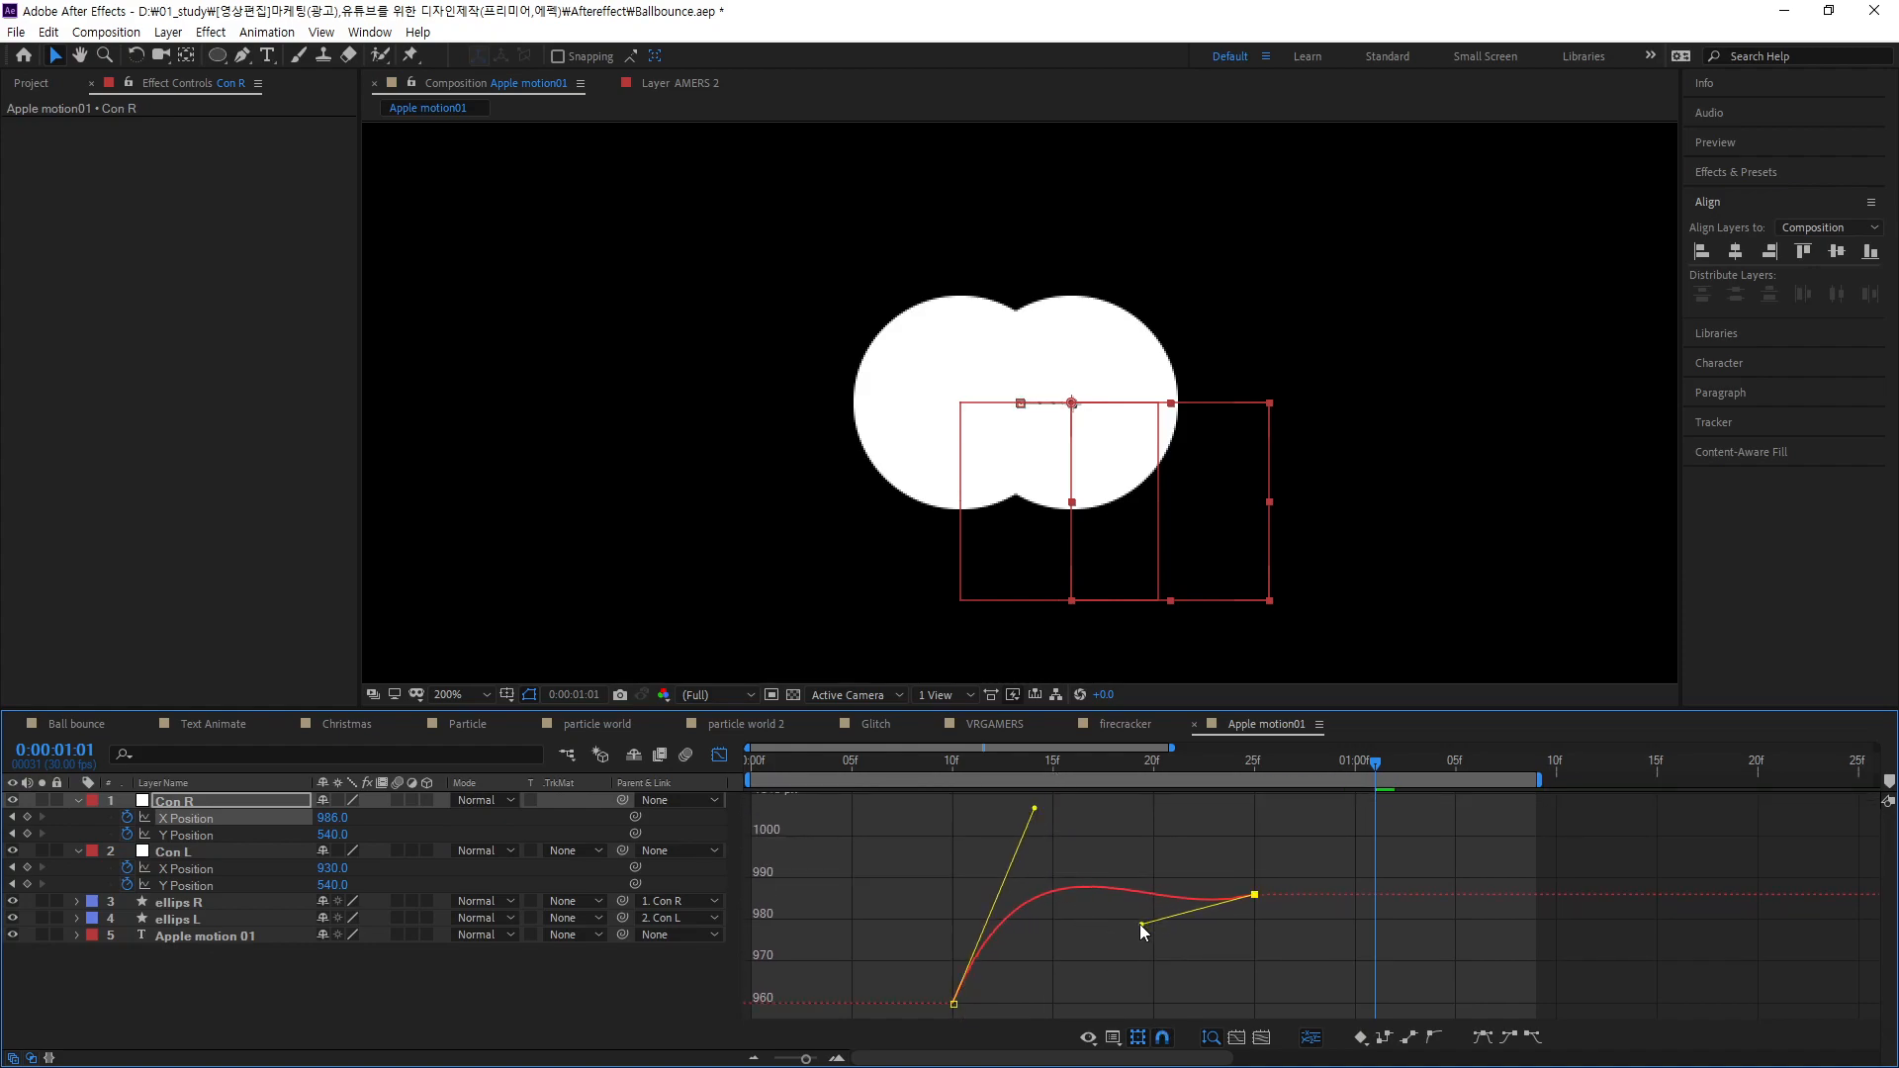
{"action": "left_click_drag", "start_coordinate": [1376, 765], "coordinate": [744, 794]}
{"action": "key", "text": "space"}
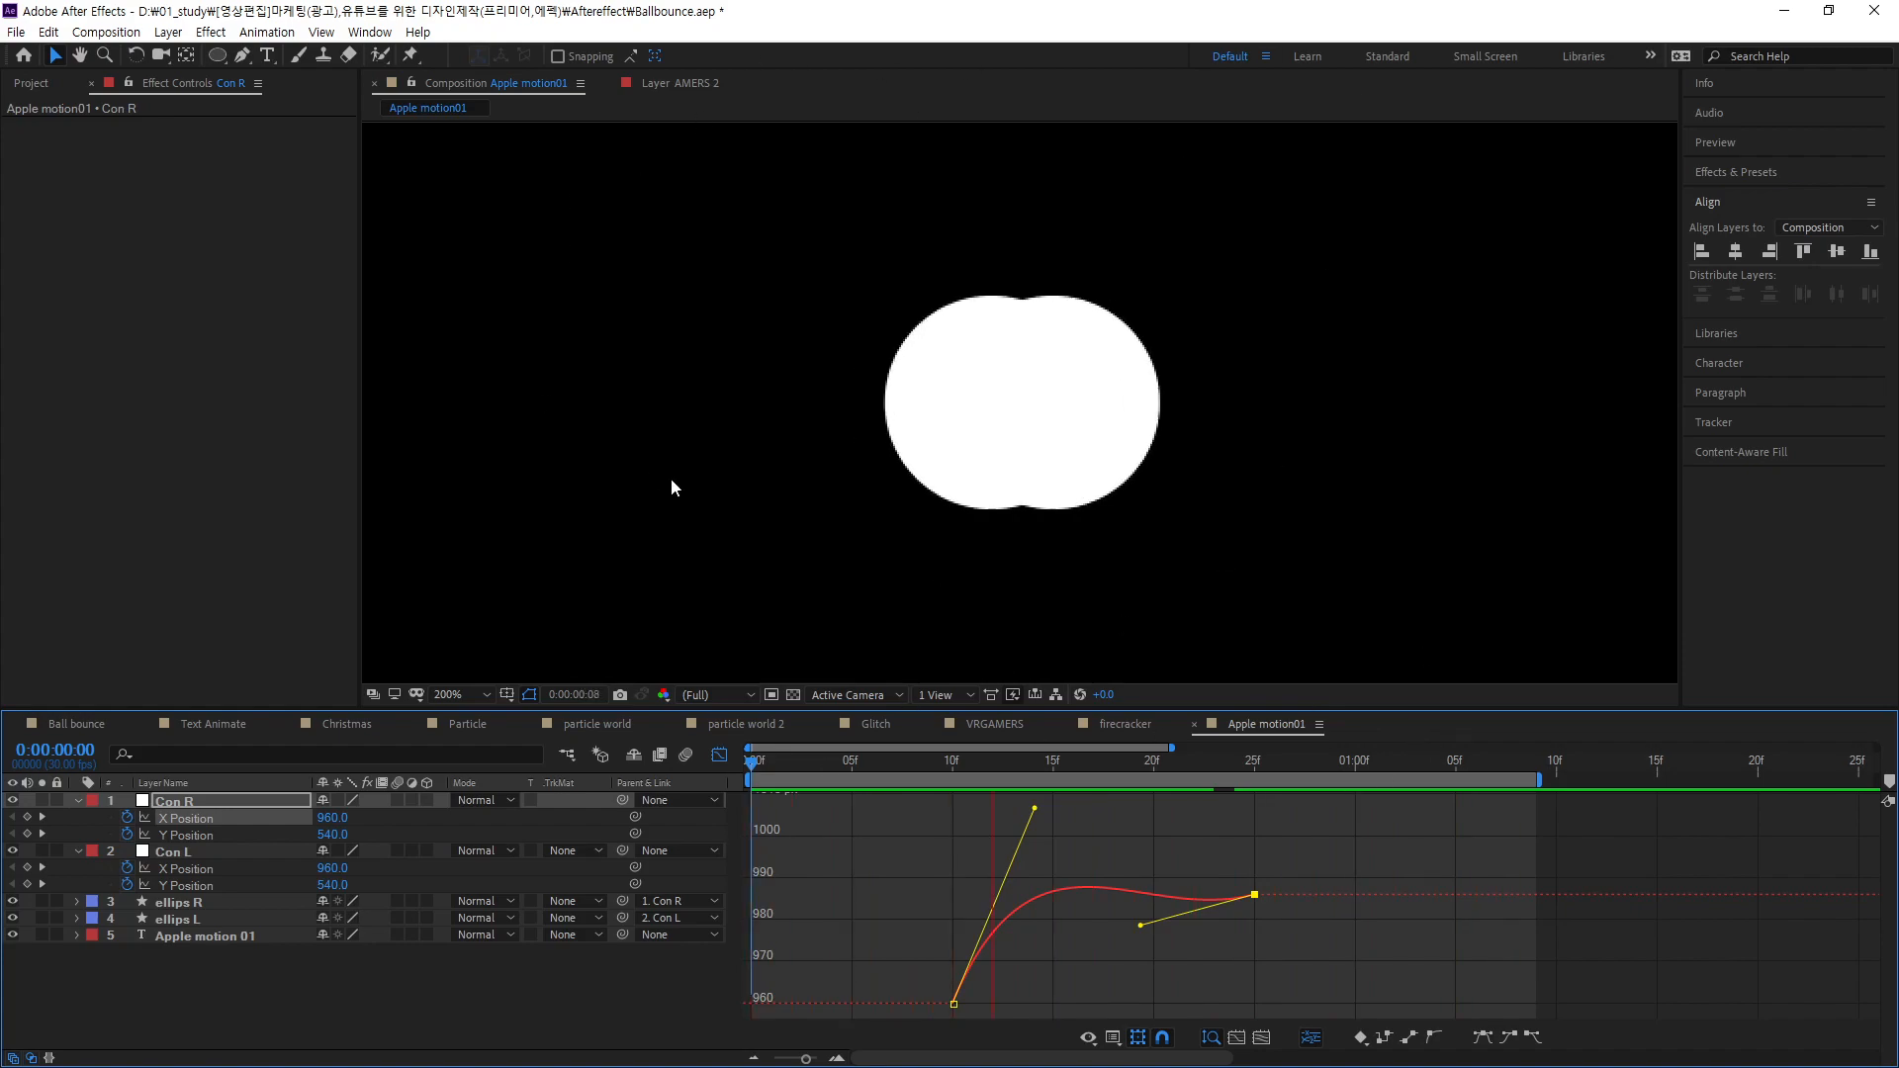
- Return to the layer bars, enlarge the composition view and set the blending mode of ellips R to Subtract
{"action": "left_click", "coordinate": [186, 871], "text": "shift"}
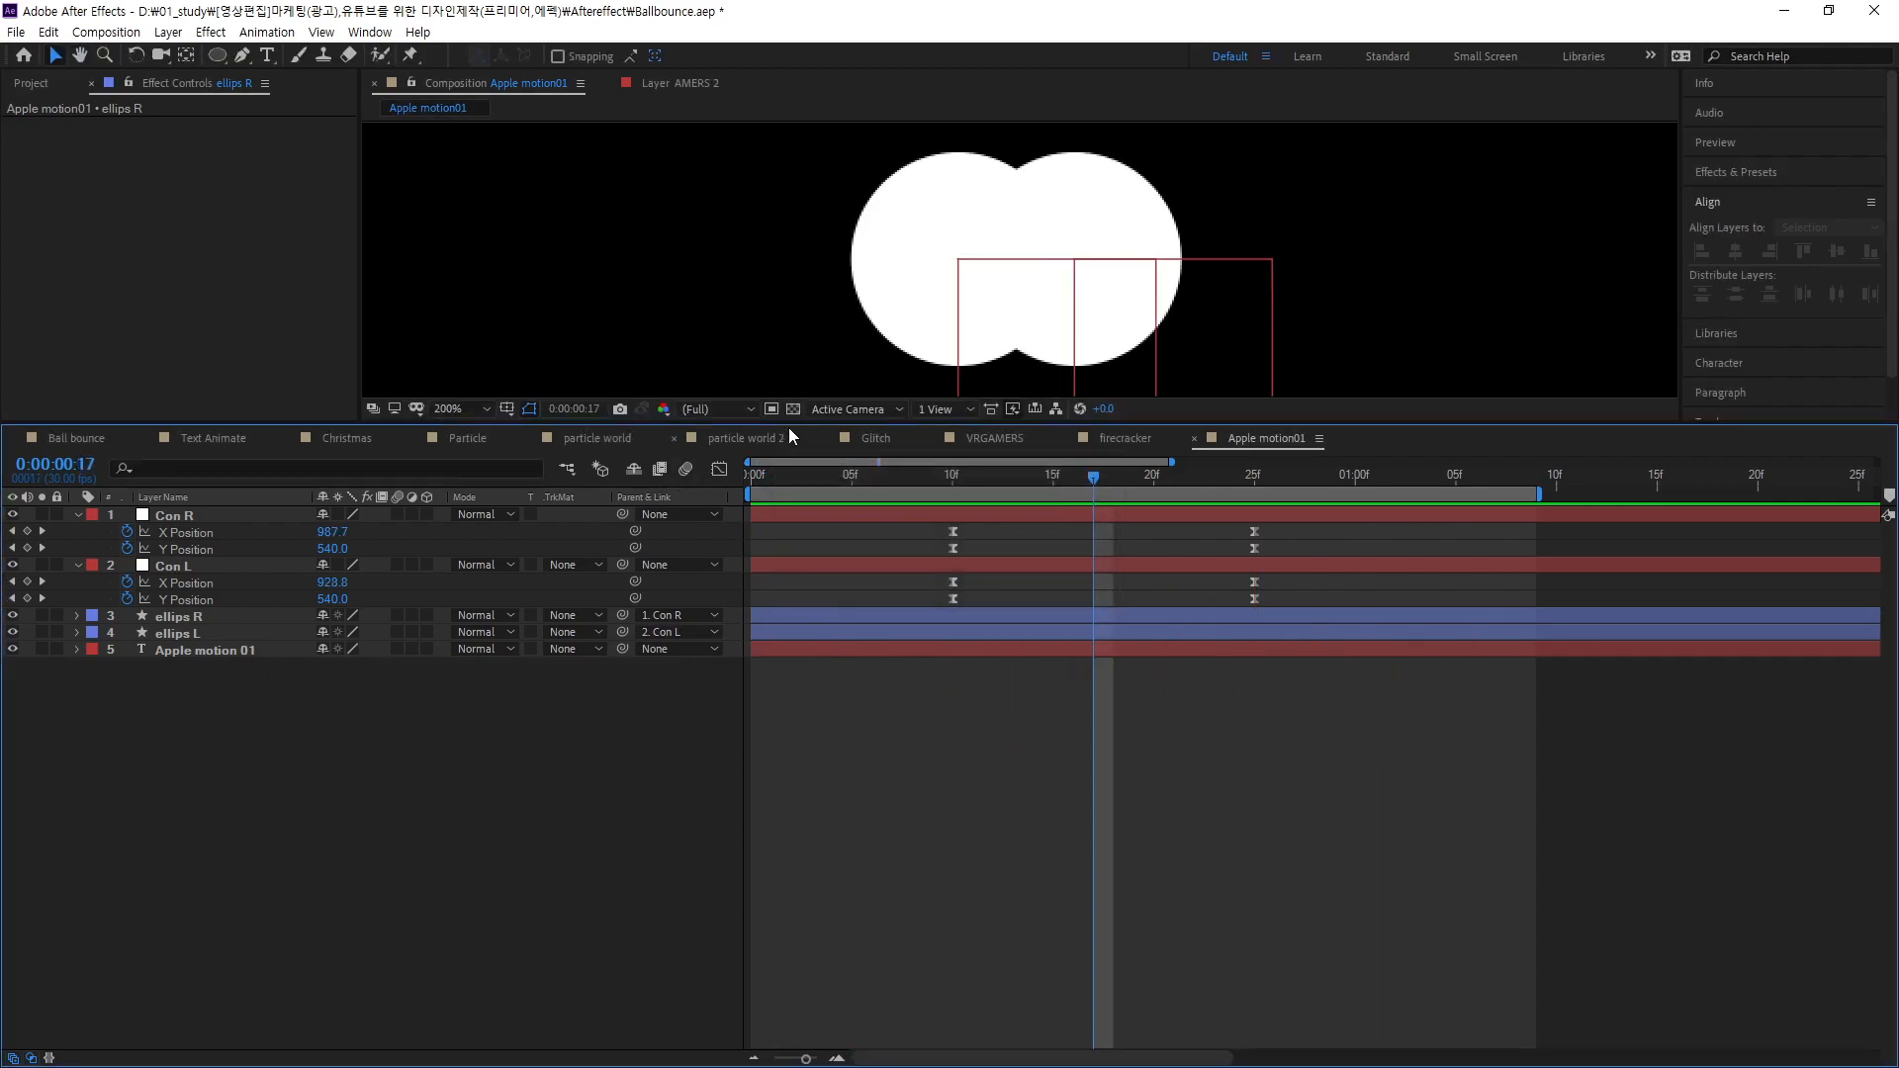
{"action": "left_click_drag", "start_coordinate": [791, 423], "coordinate": [793, 706]}
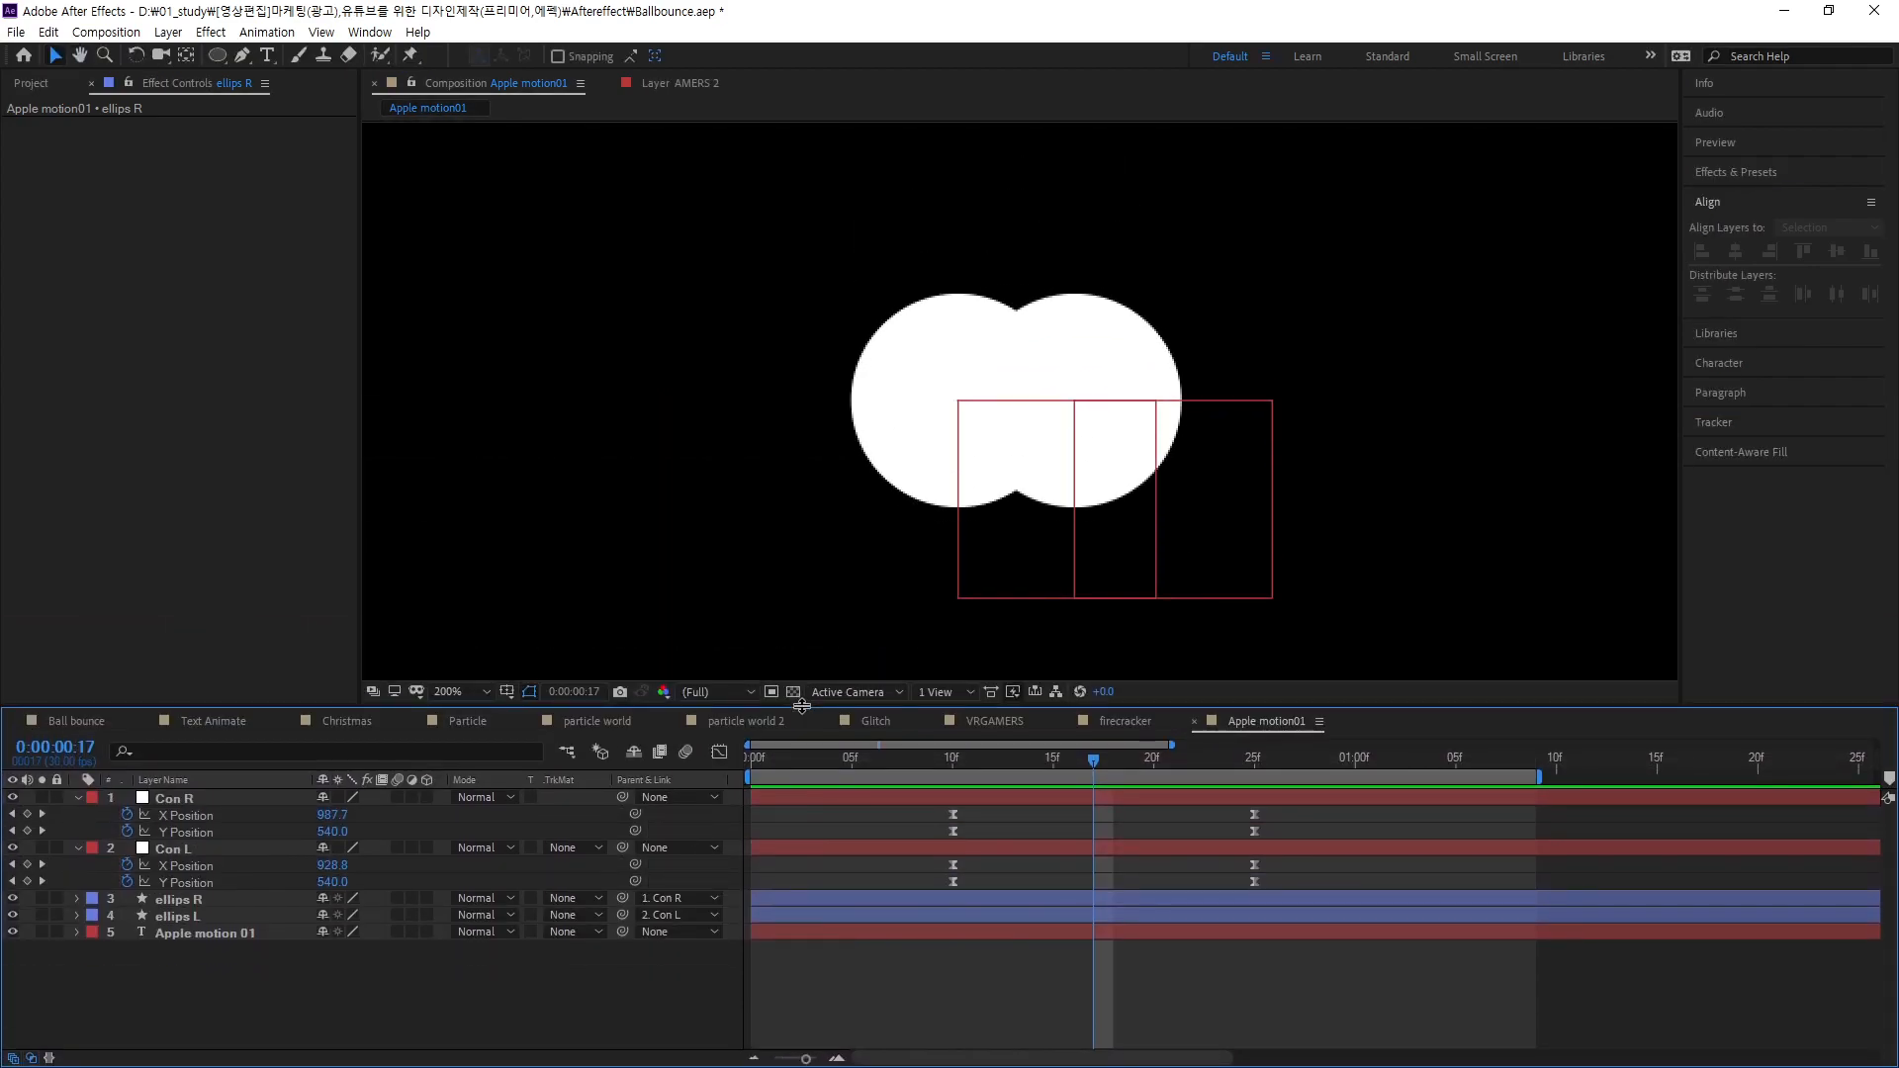
{"action": "left_click", "coordinate": [190, 916]}
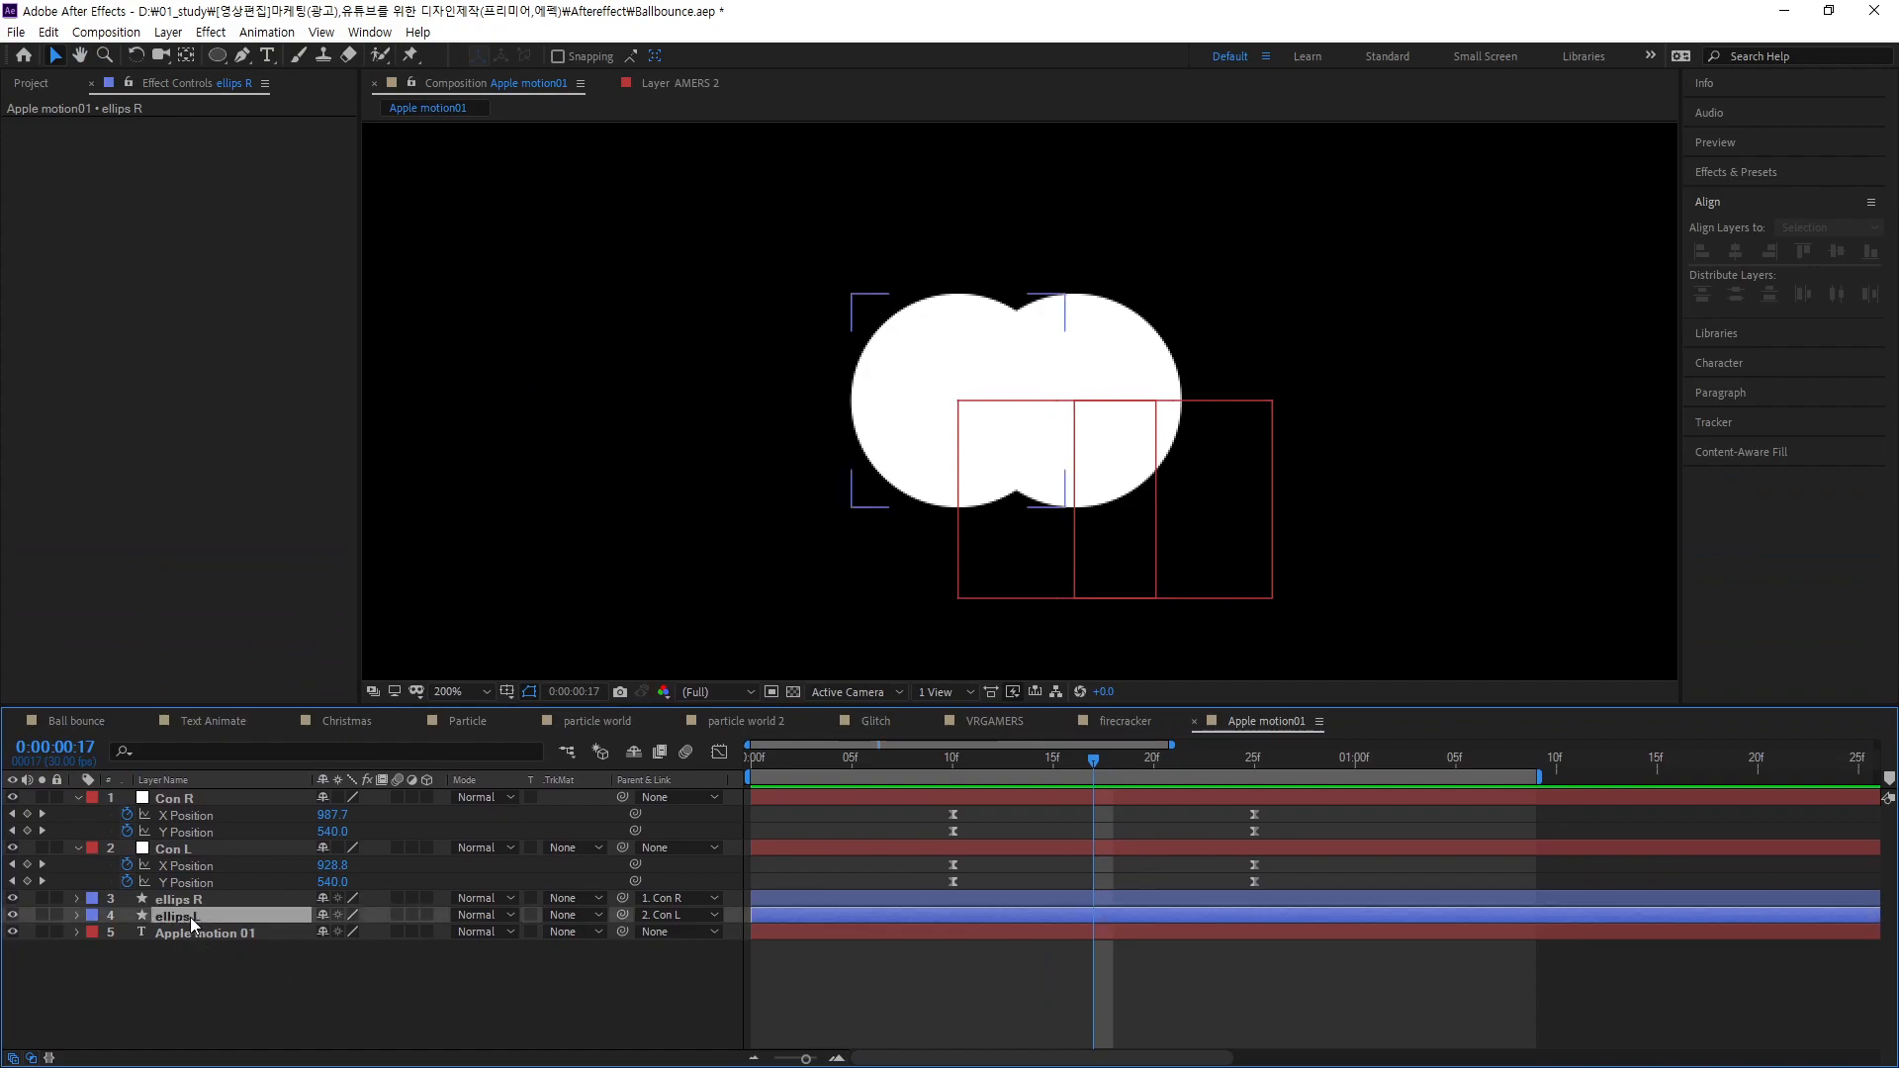
{"action": "left_click", "coordinate": [206, 898]}
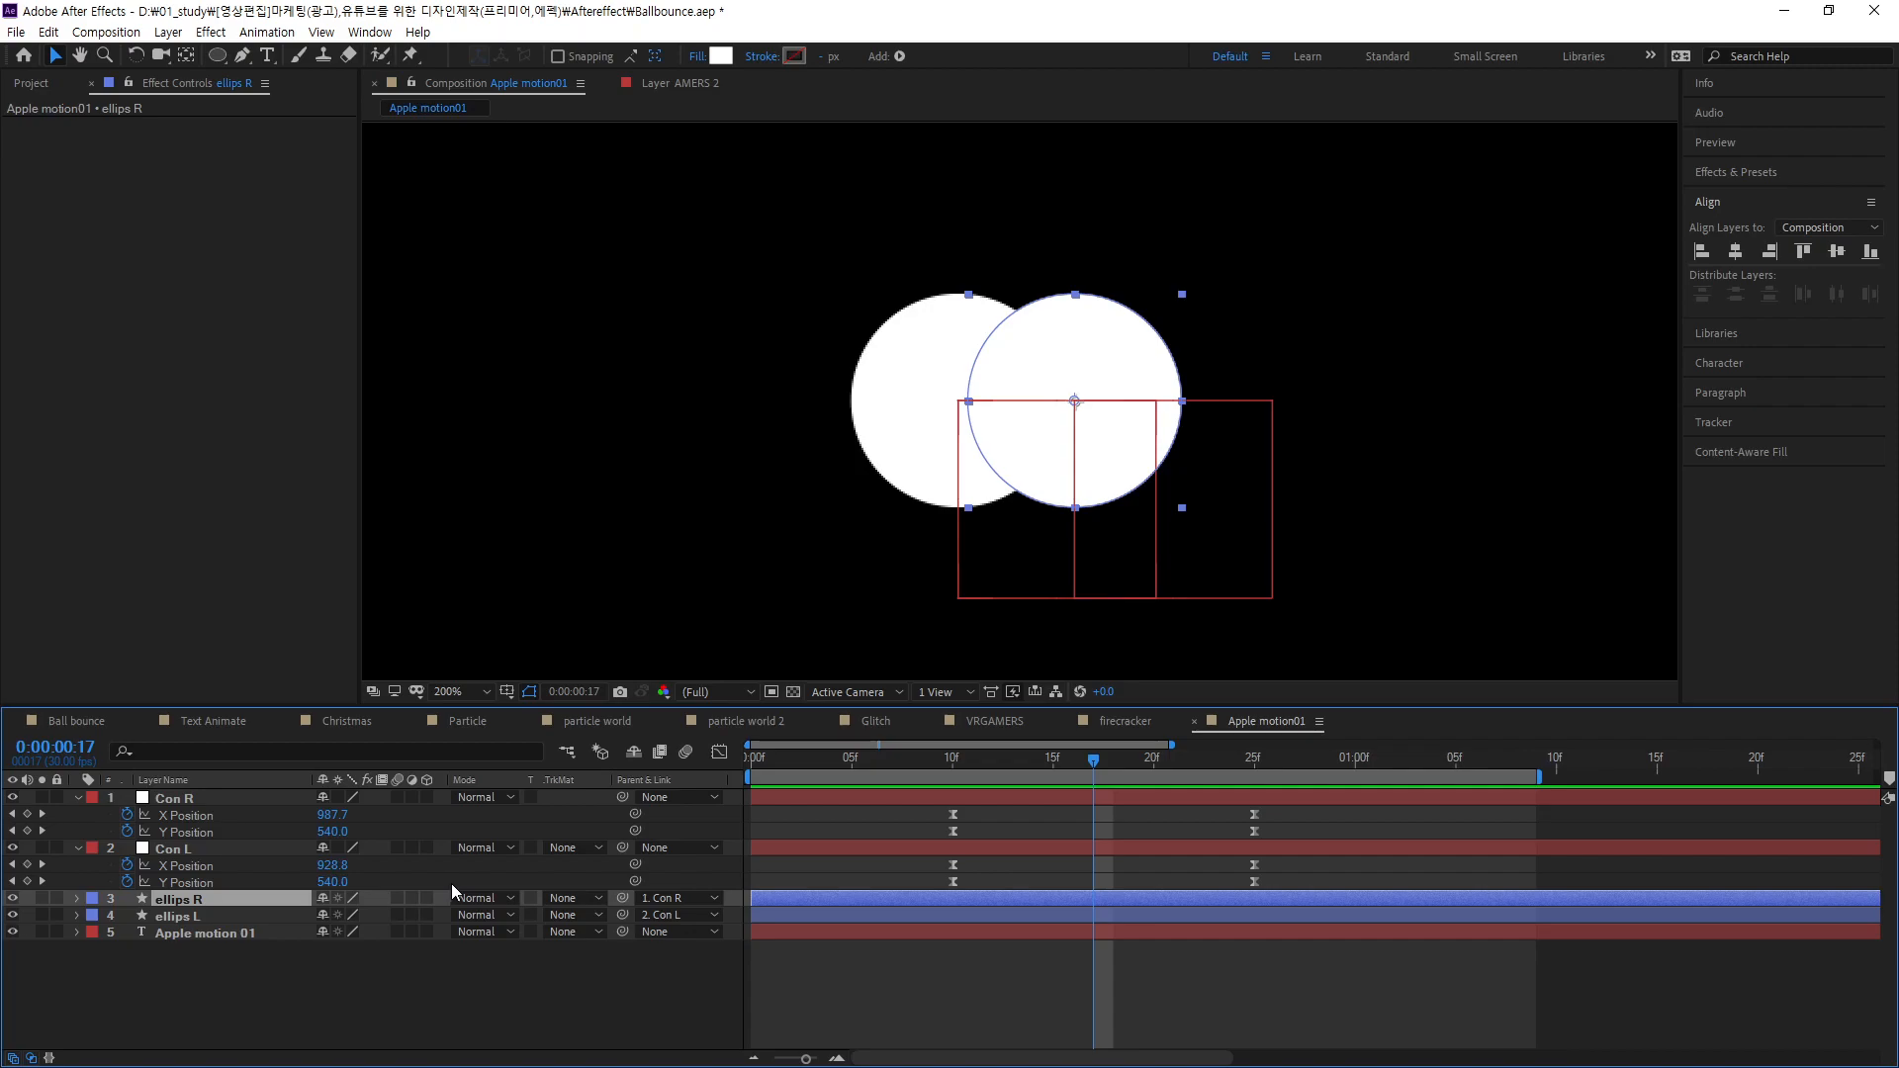
{"action": "left_click", "coordinate": [169, 916]}
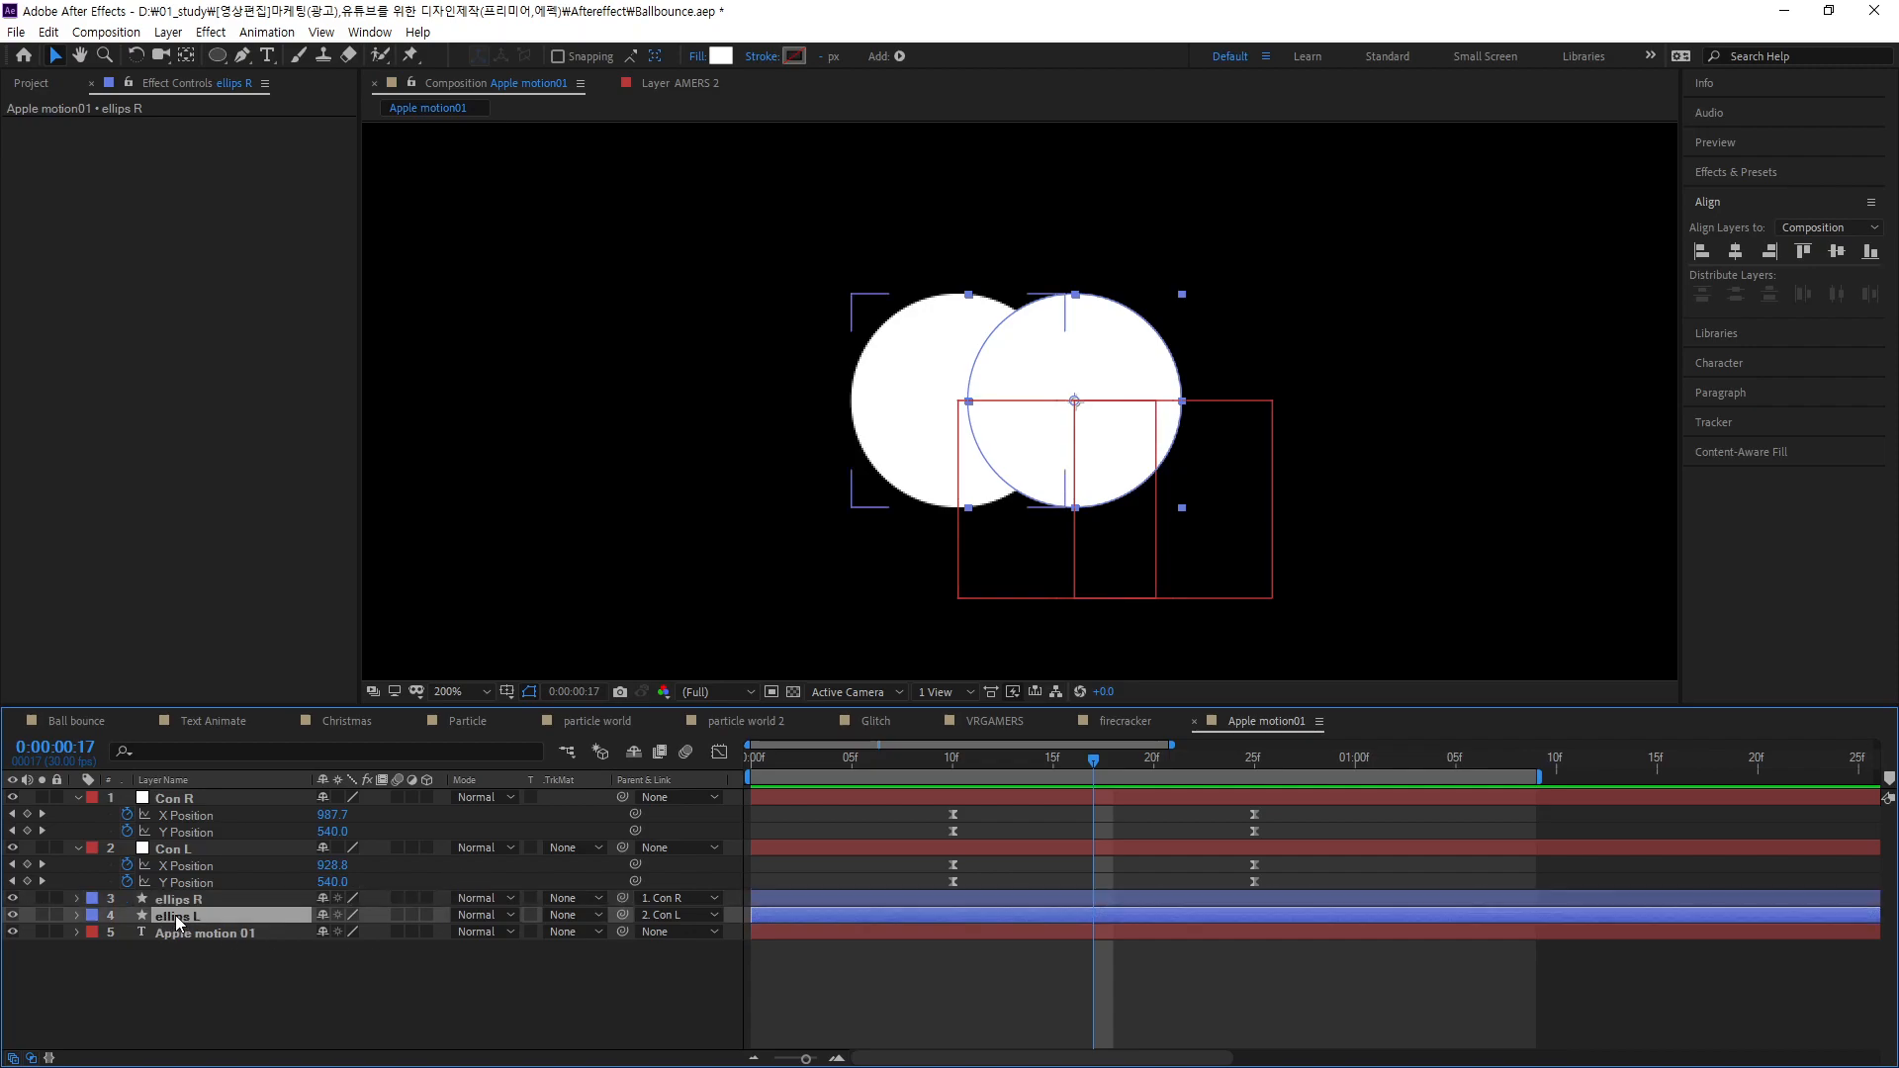
{"action": "left_click", "coordinate": [222, 902]}
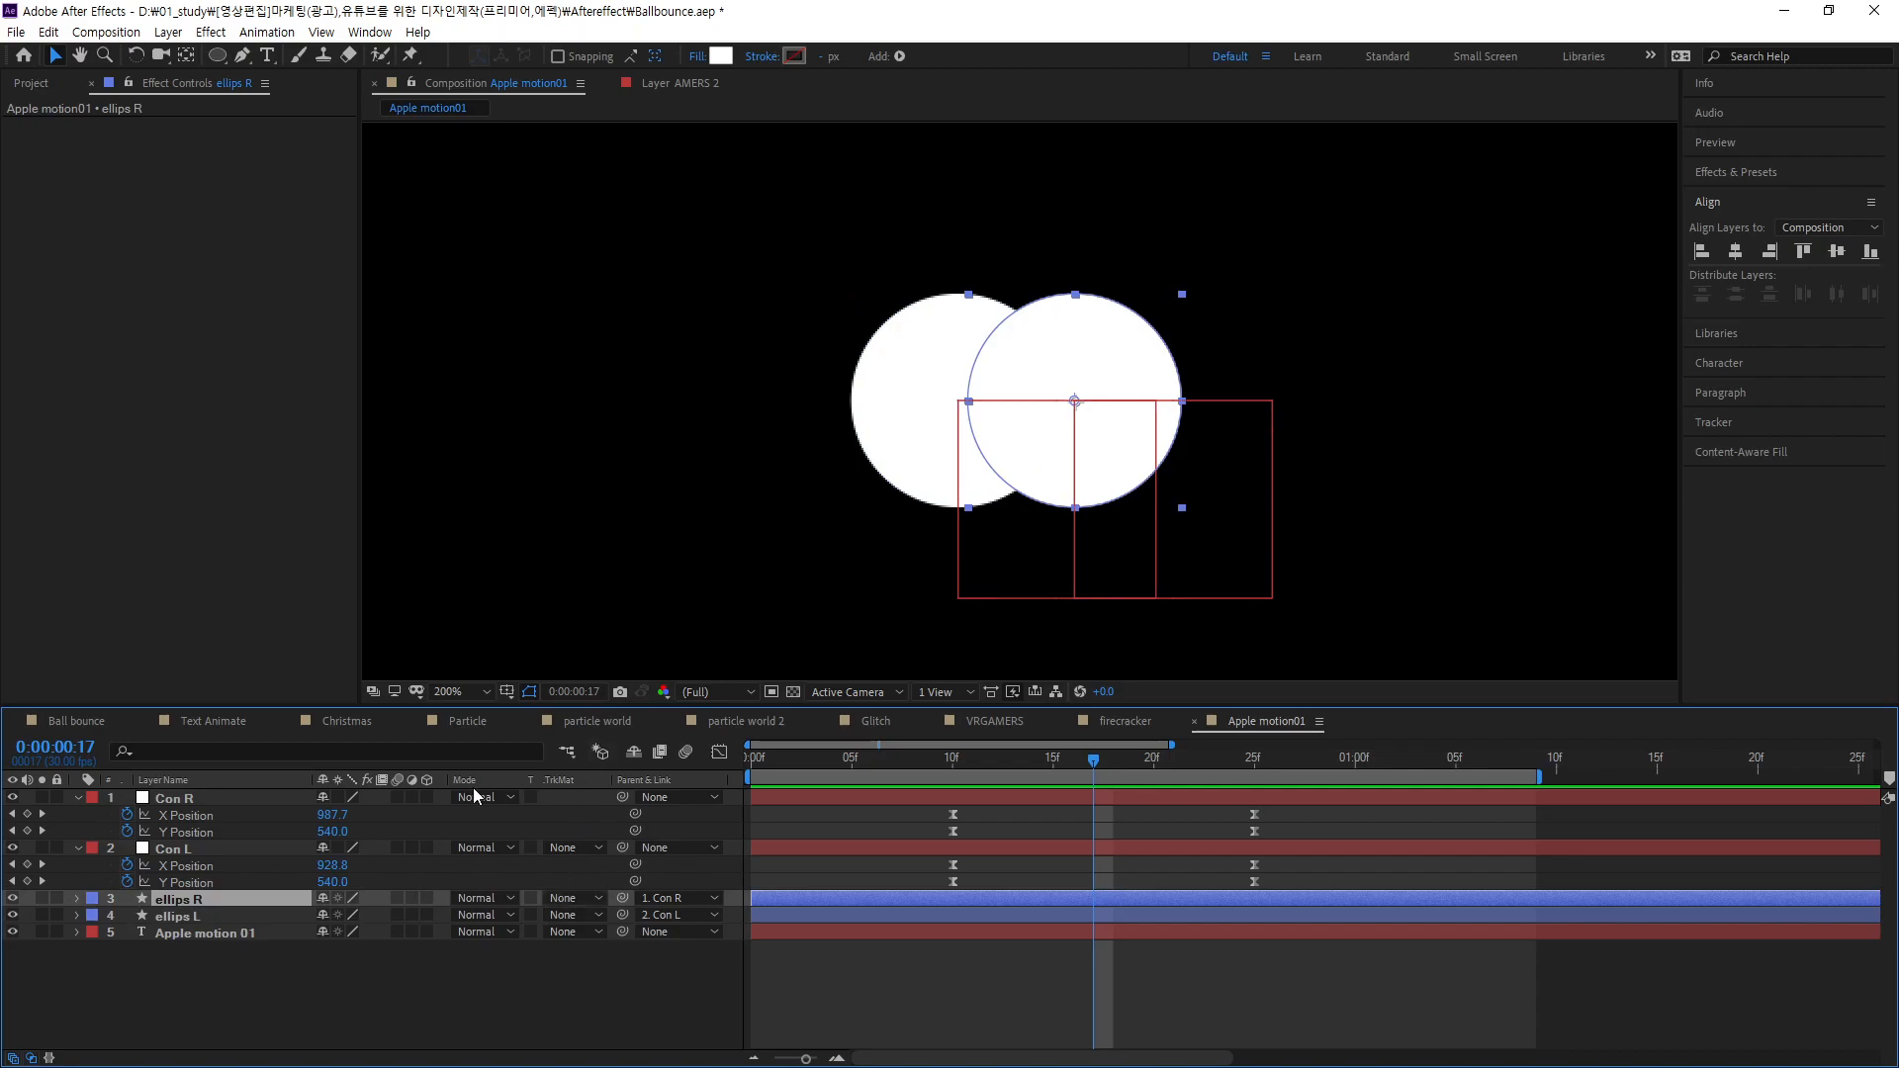
{"action": "left_click", "coordinate": [485, 898]}
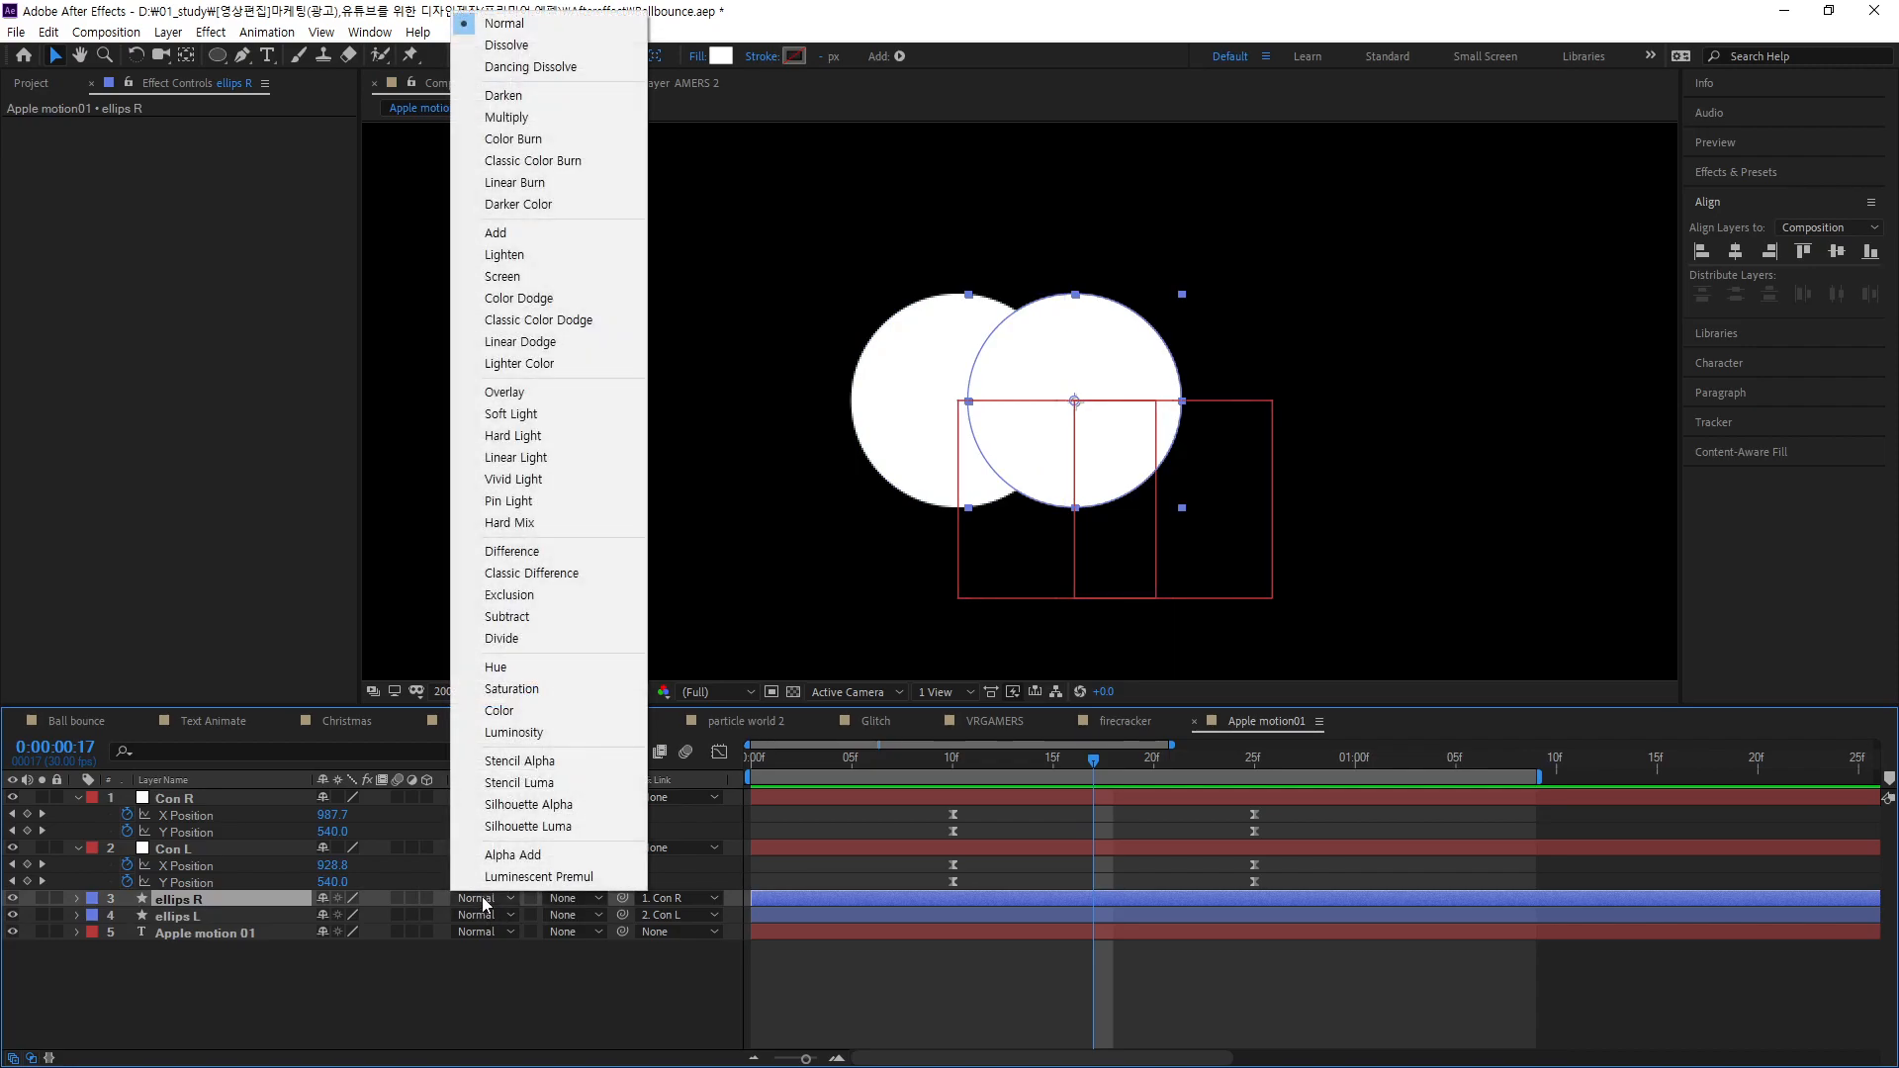
{"action": "left_click", "coordinate": [456, 955]}
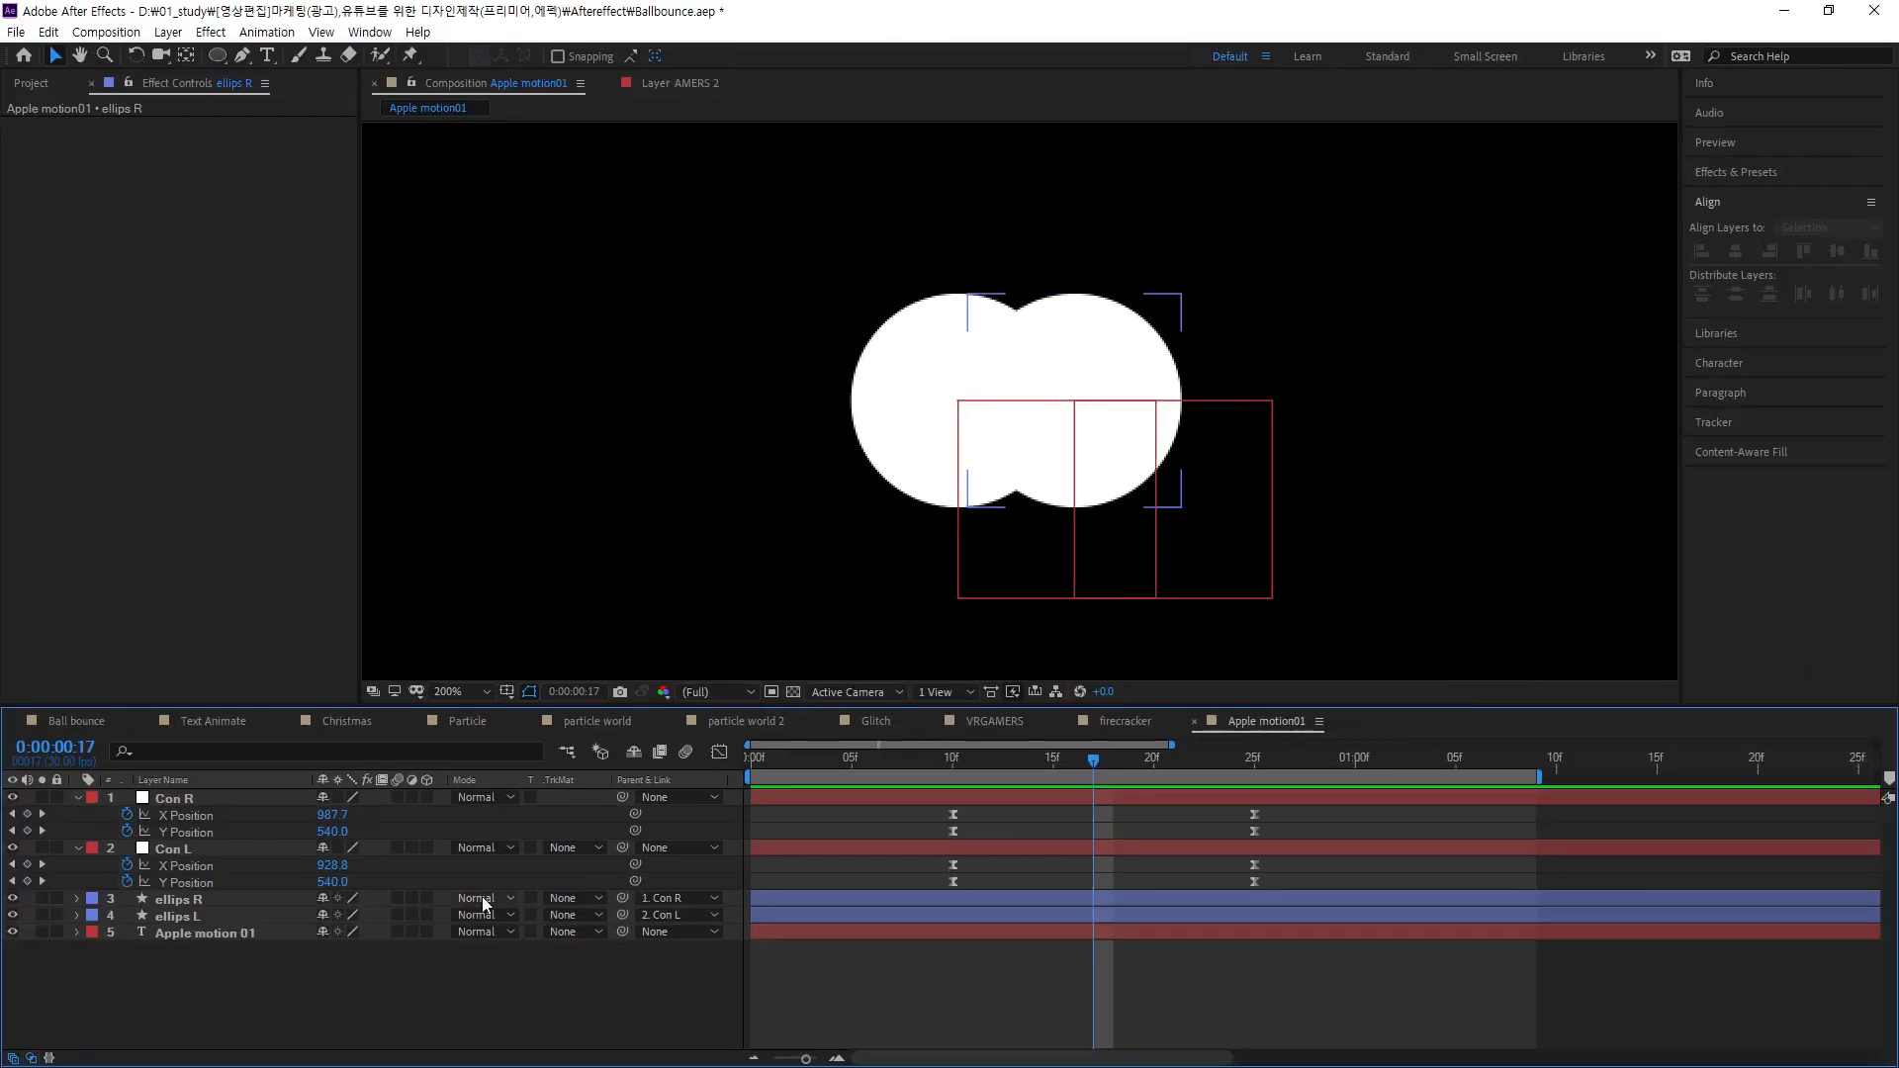
{"action": "left_click", "coordinate": [595, 870]}
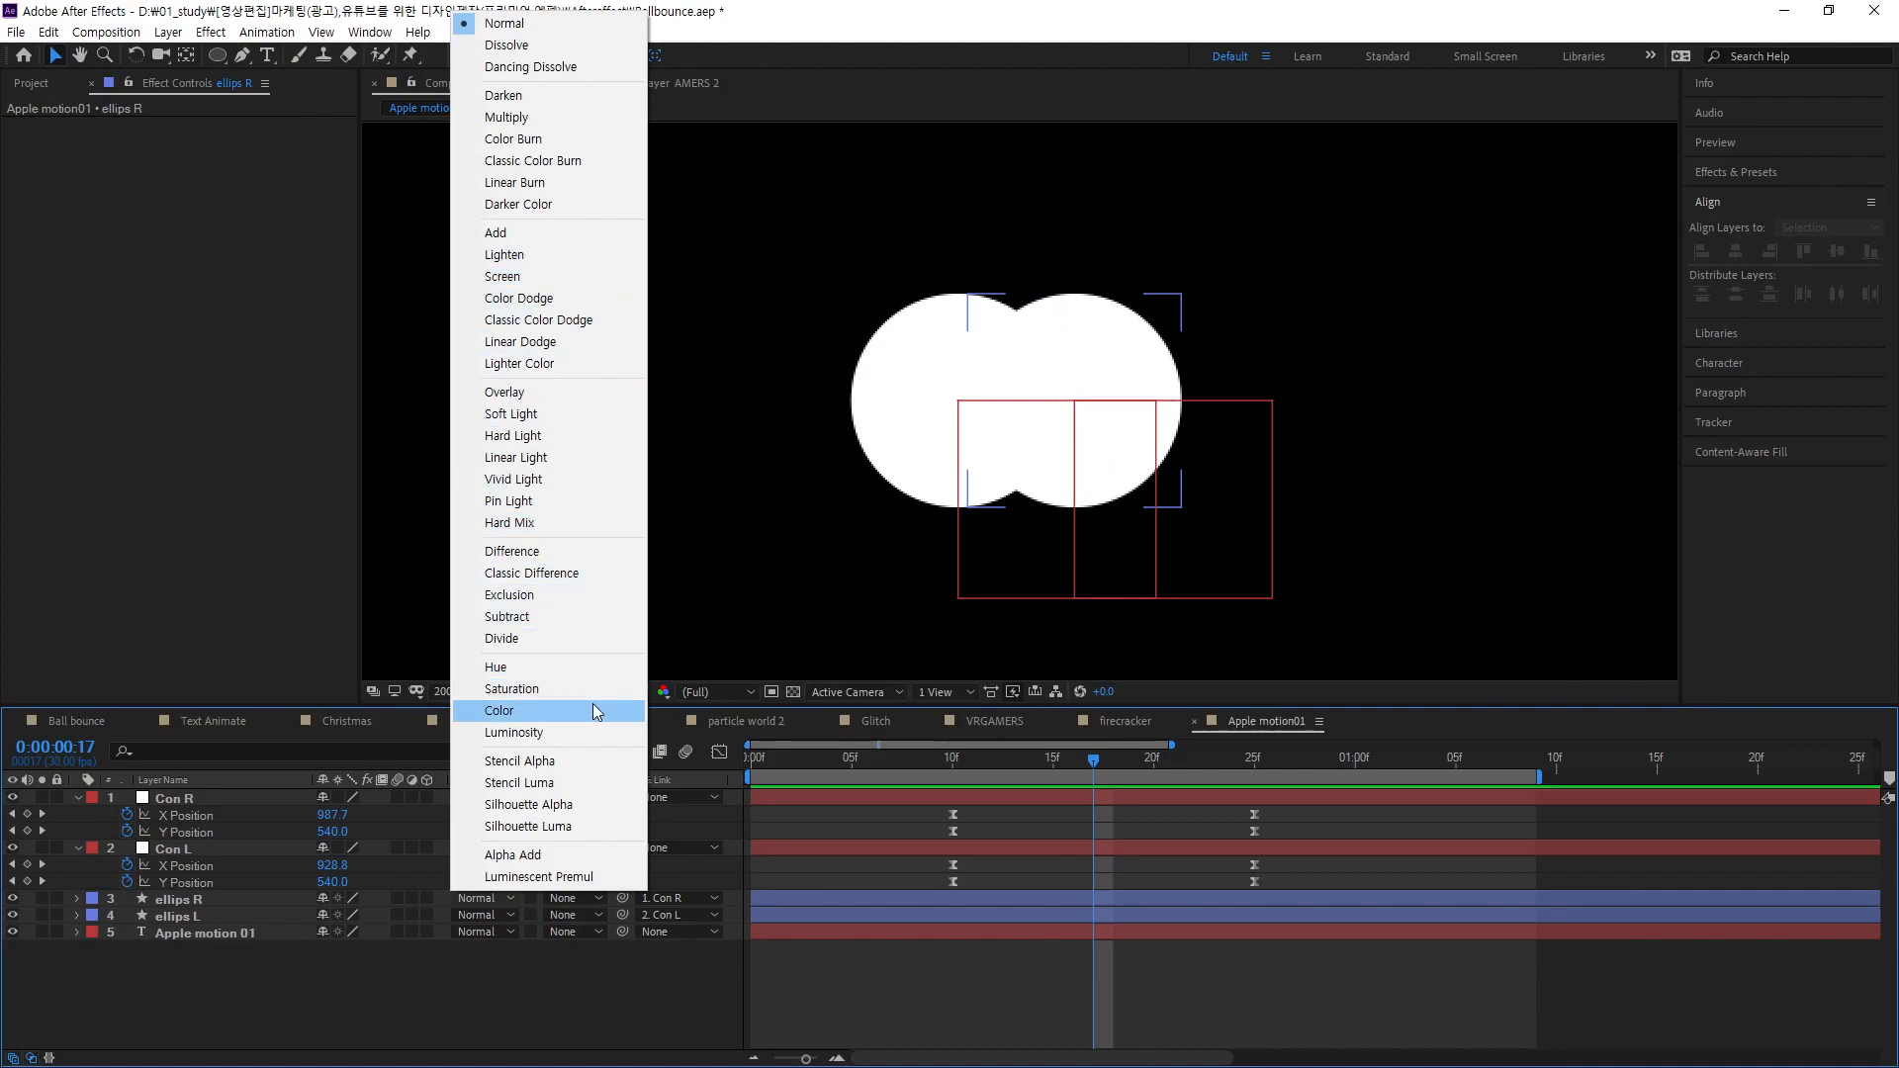
{"action": "left_click", "coordinate": [548, 616]}
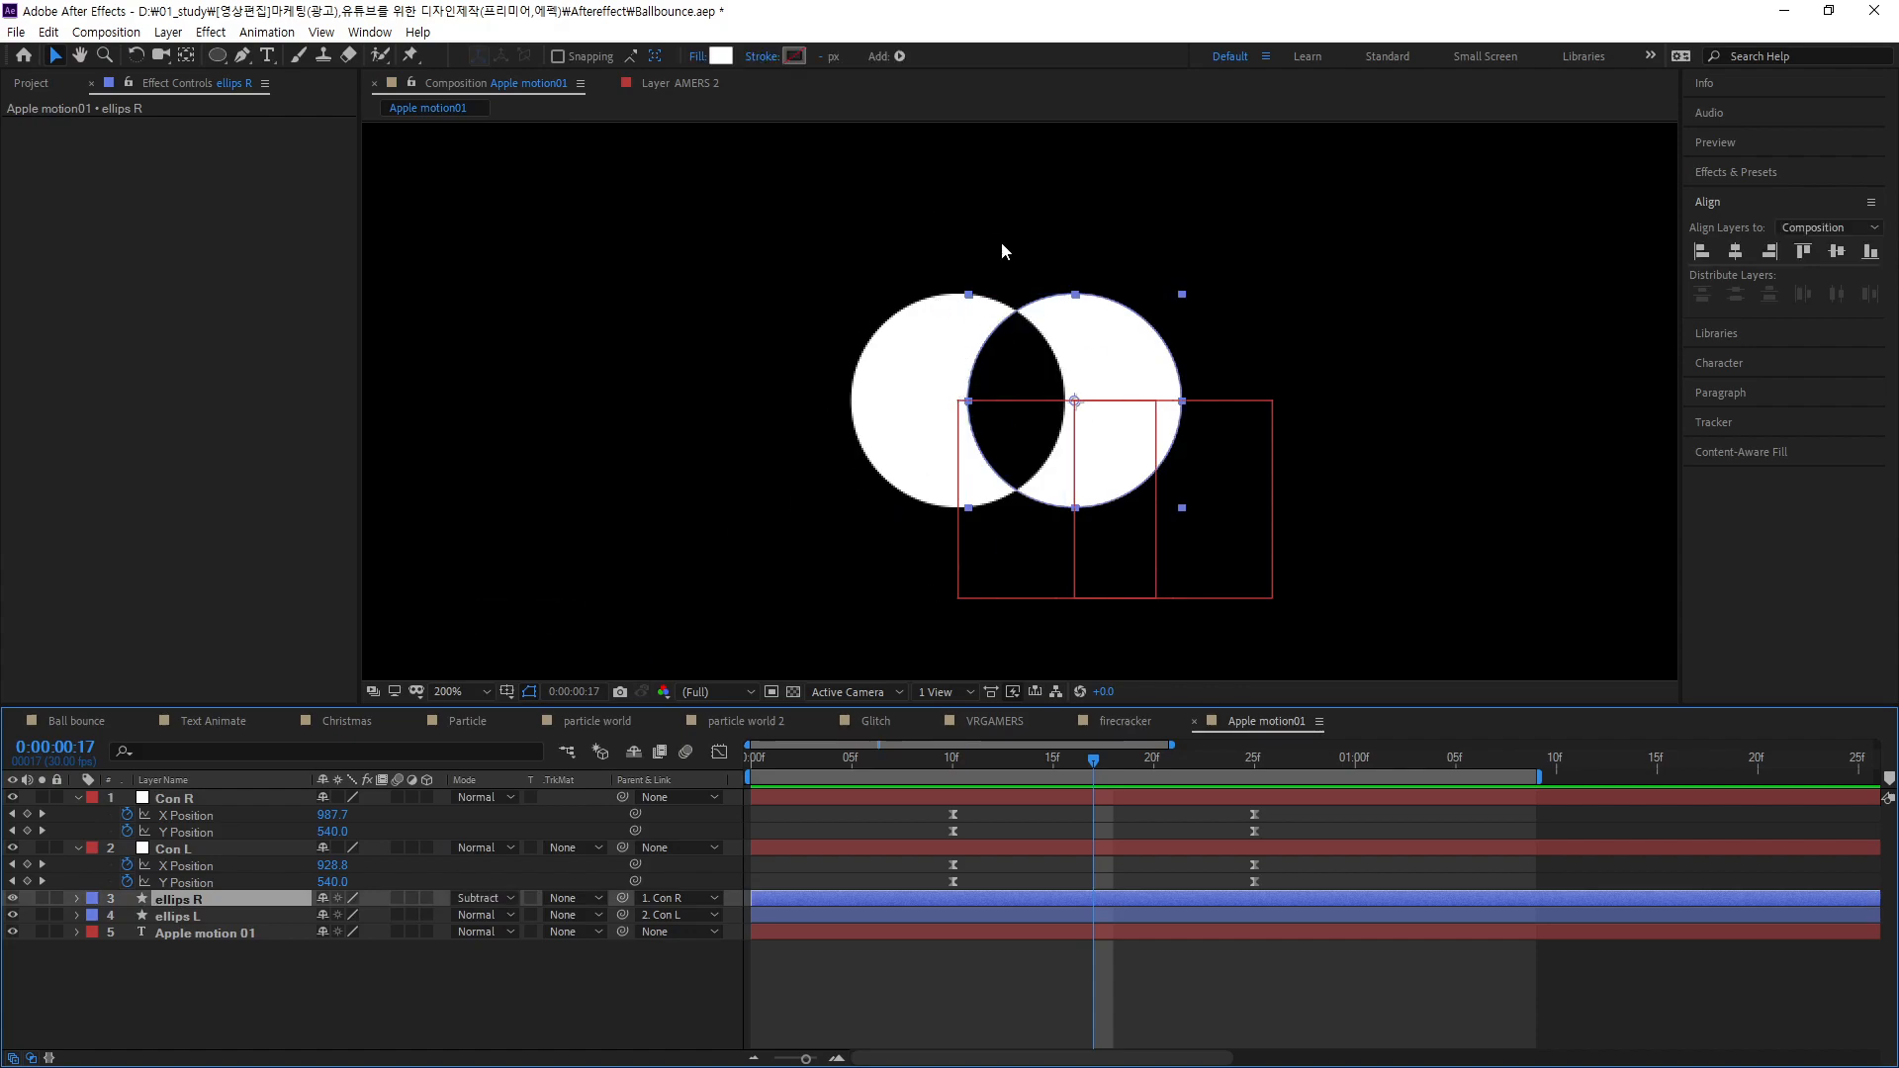
- Examine the overlap of the two circles at 0:00:00:26 and at 0:00:00:00 with the Subtract mode applied
{"action": "left_click_drag", "start_coordinate": [1092, 762], "coordinate": [1275, 802]}
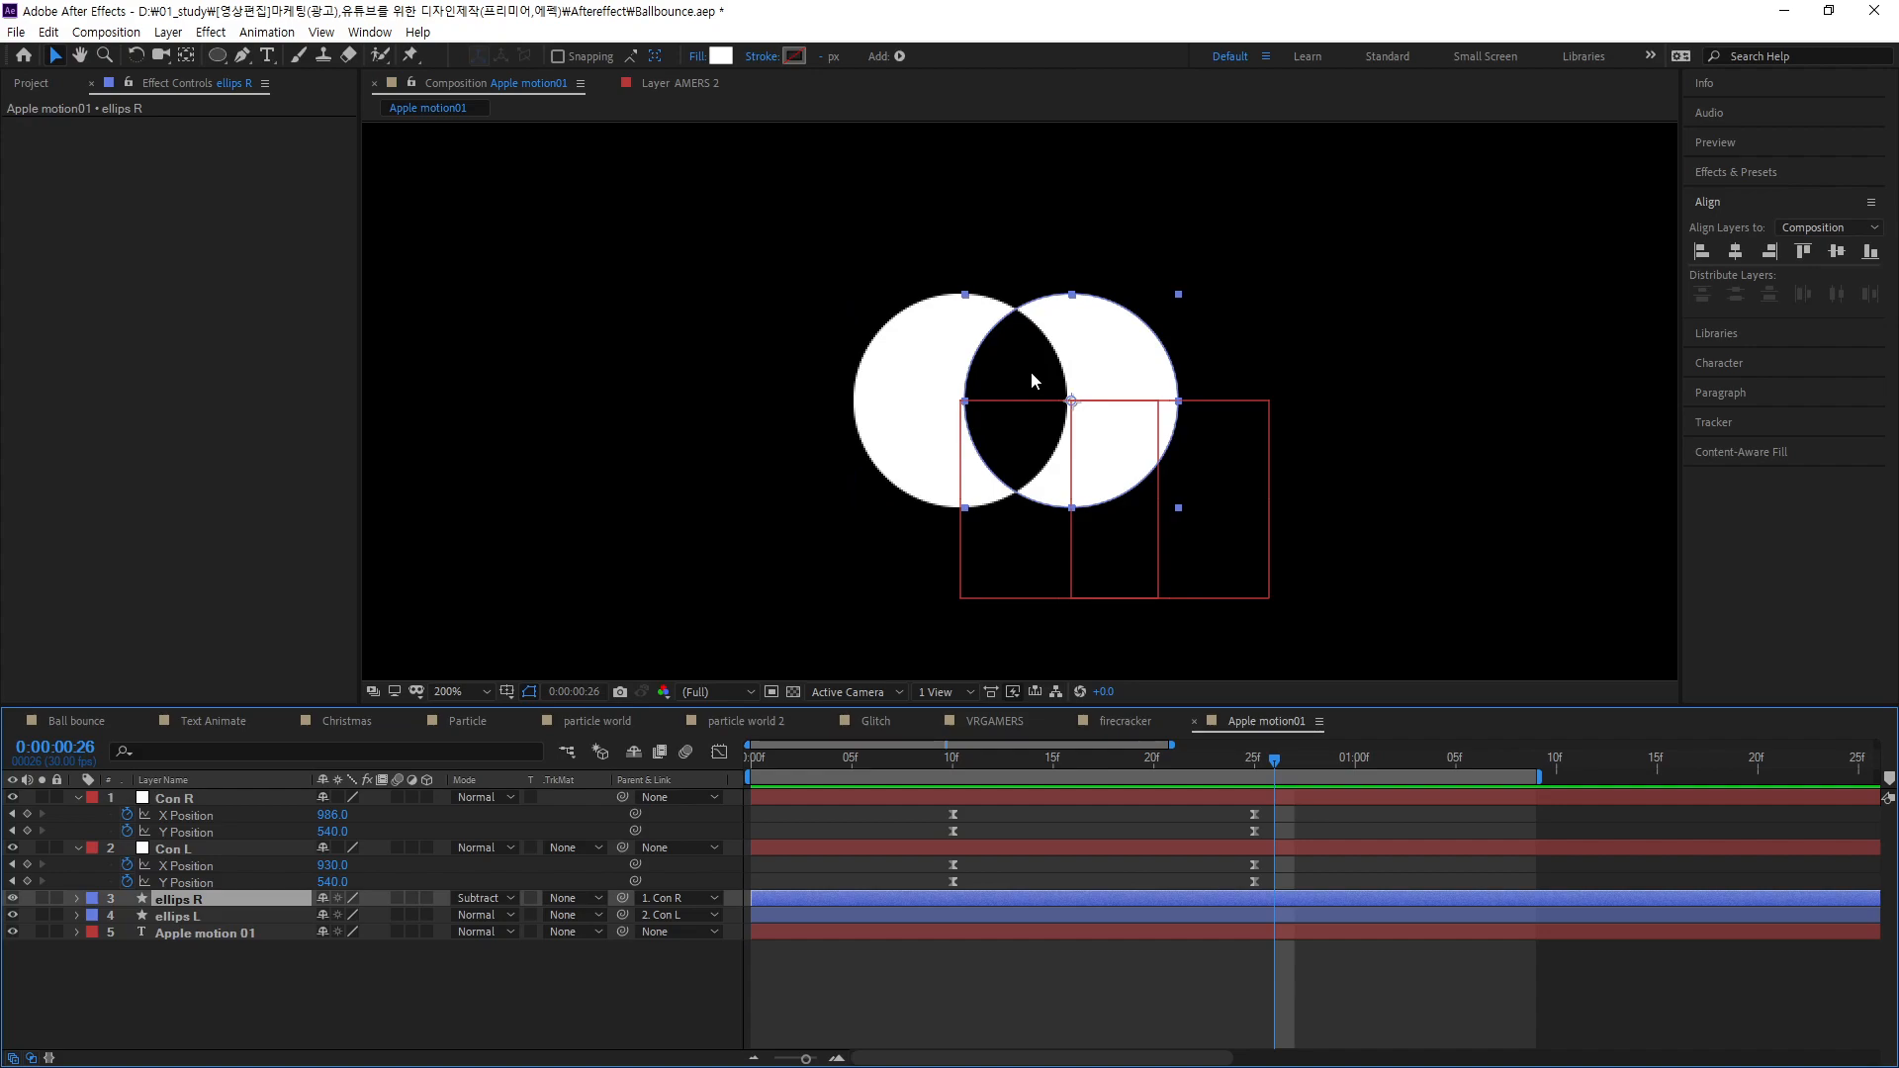
{"action": "left_click_drag", "start_coordinate": [1260, 753], "coordinate": [747, 773]}
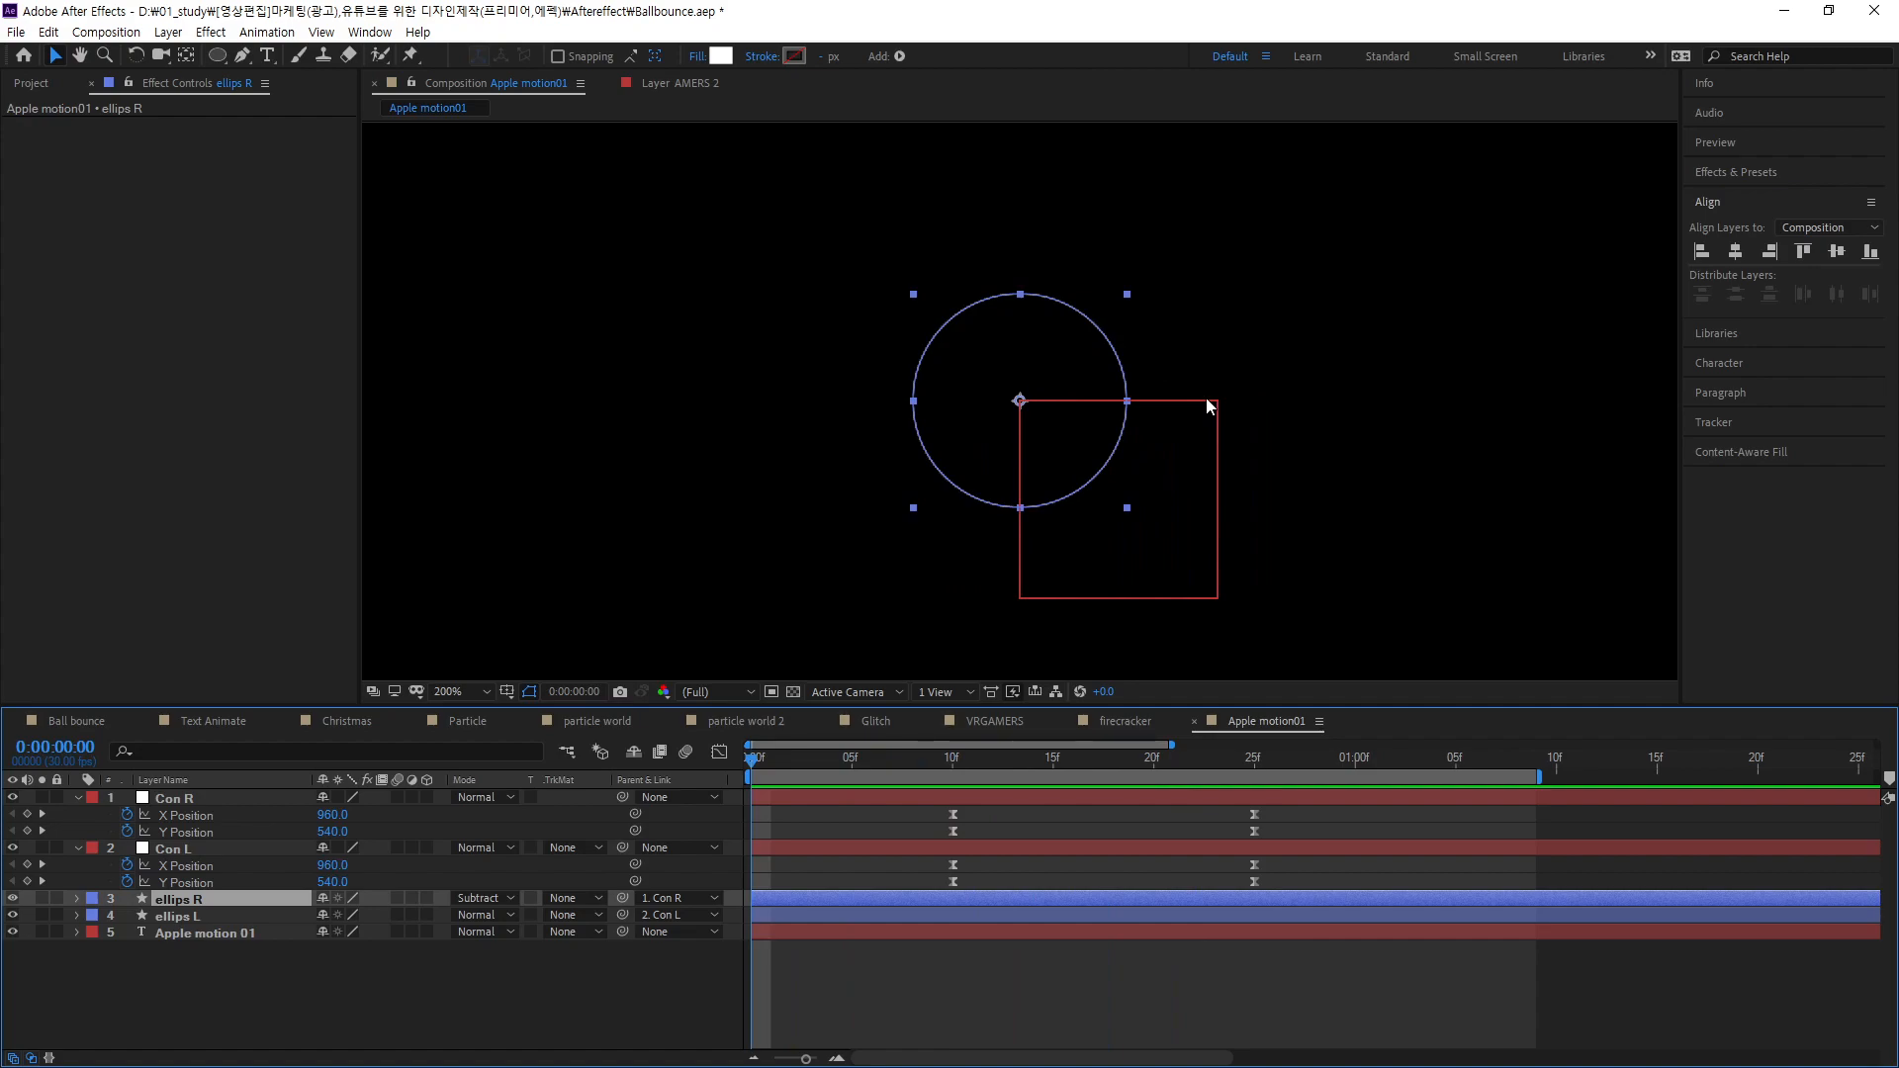
{"action": "left_click", "coordinate": [233, 972]}
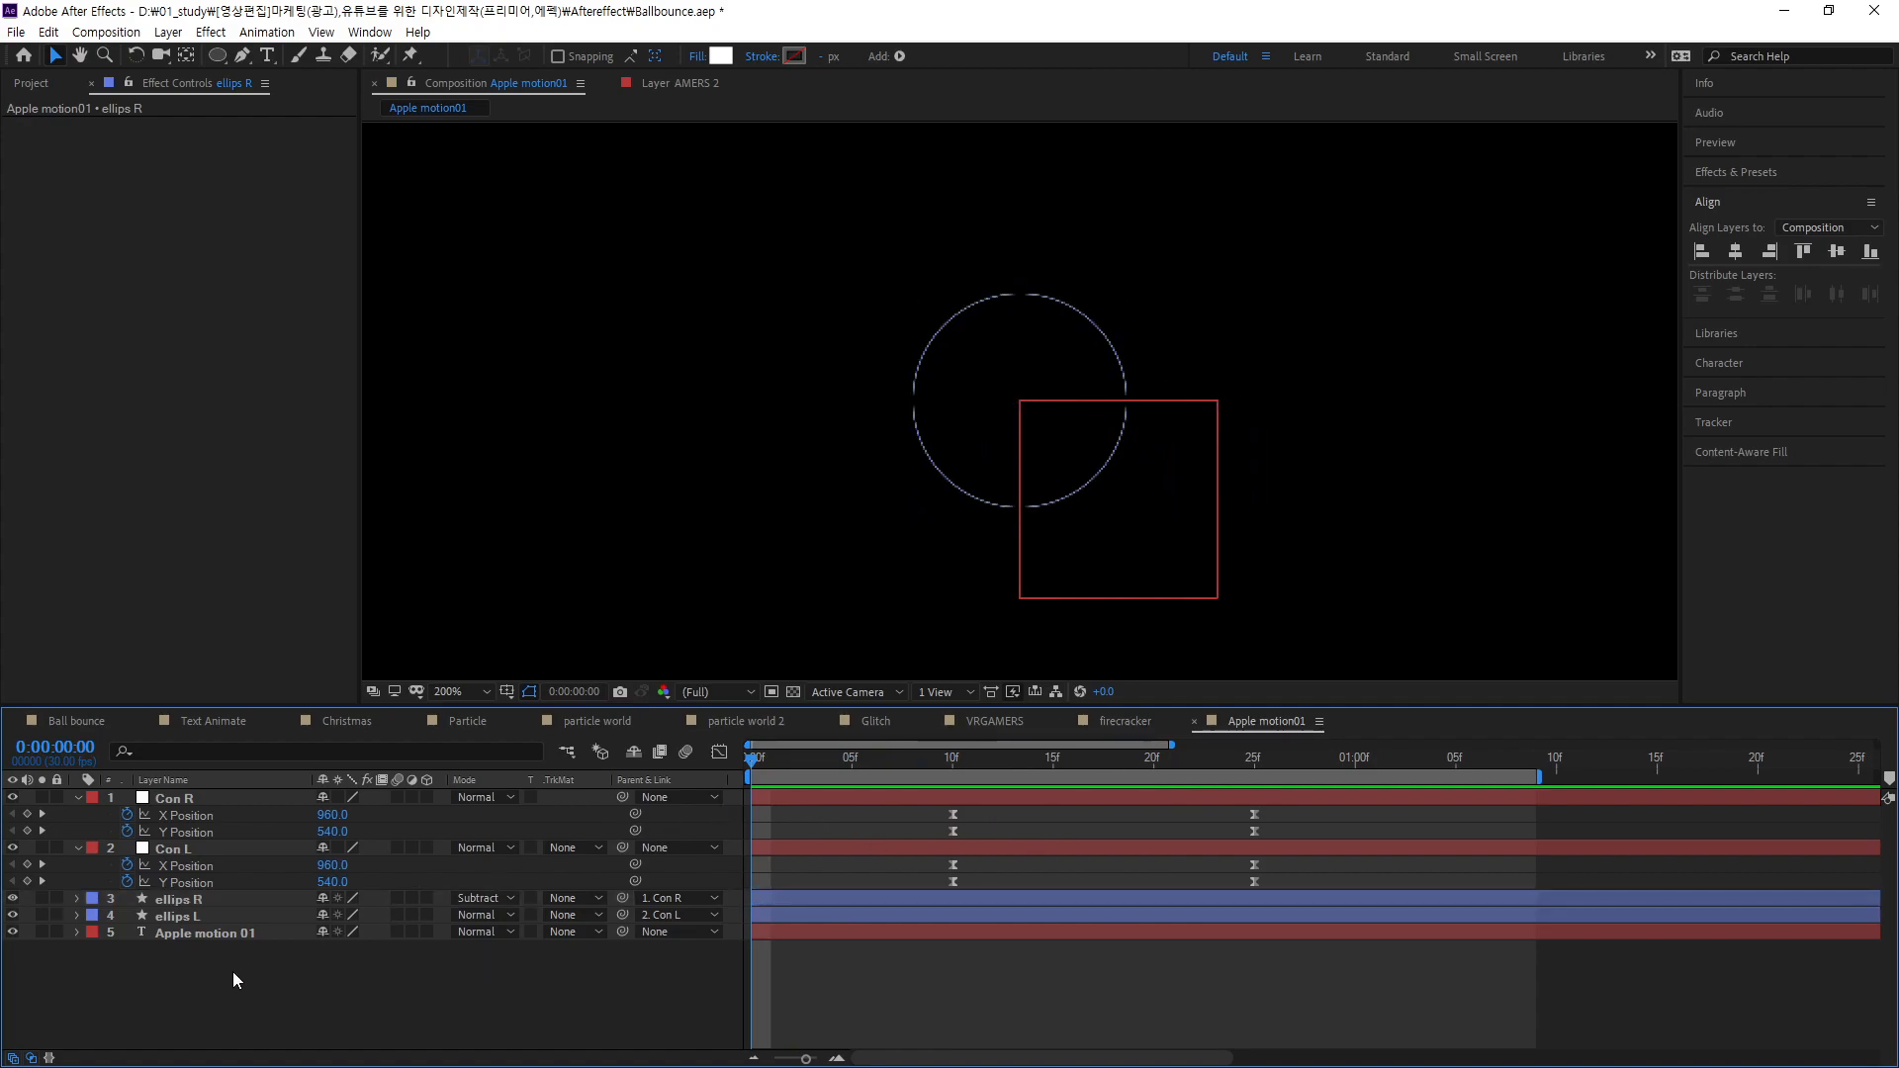
- Duplicate the ellips R layer and rename the copy ellips S
{"action": "left_click", "coordinate": [174, 906]}
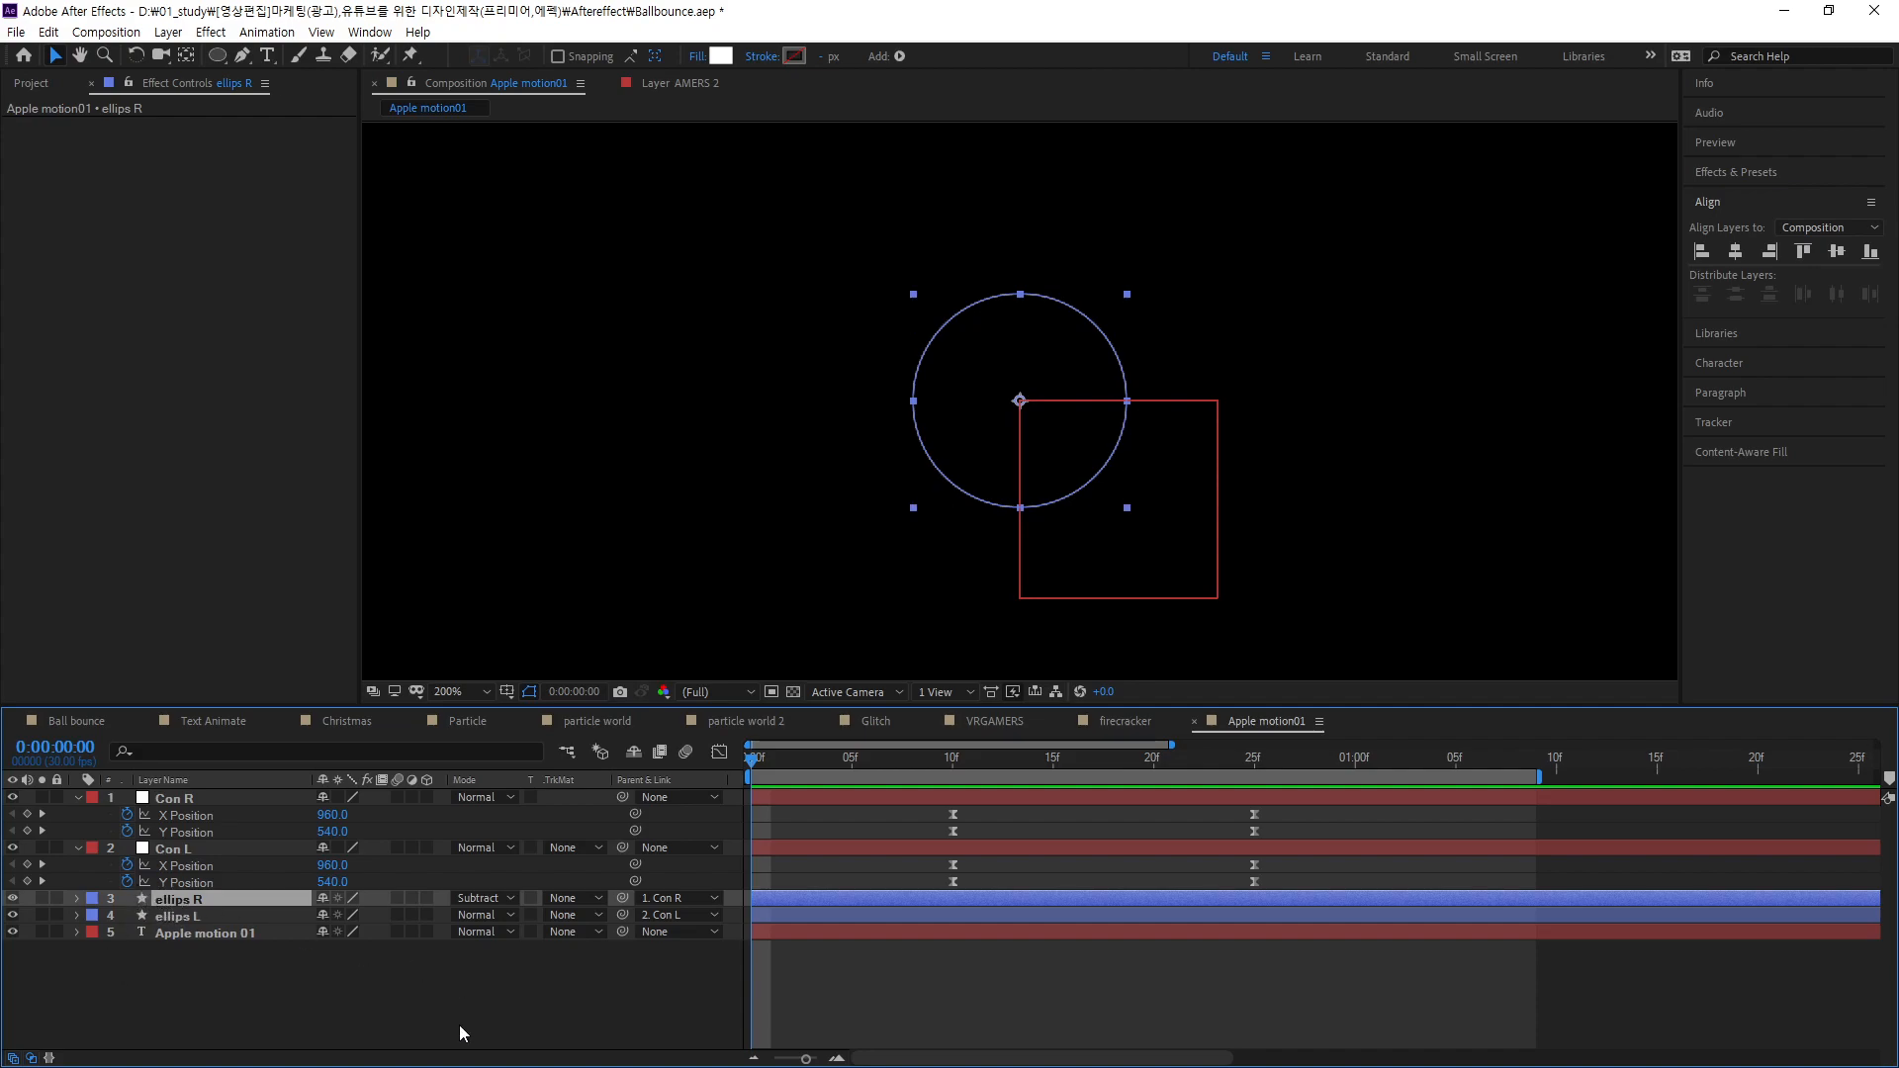
{"action": "key", "text": "ctrl+d"}
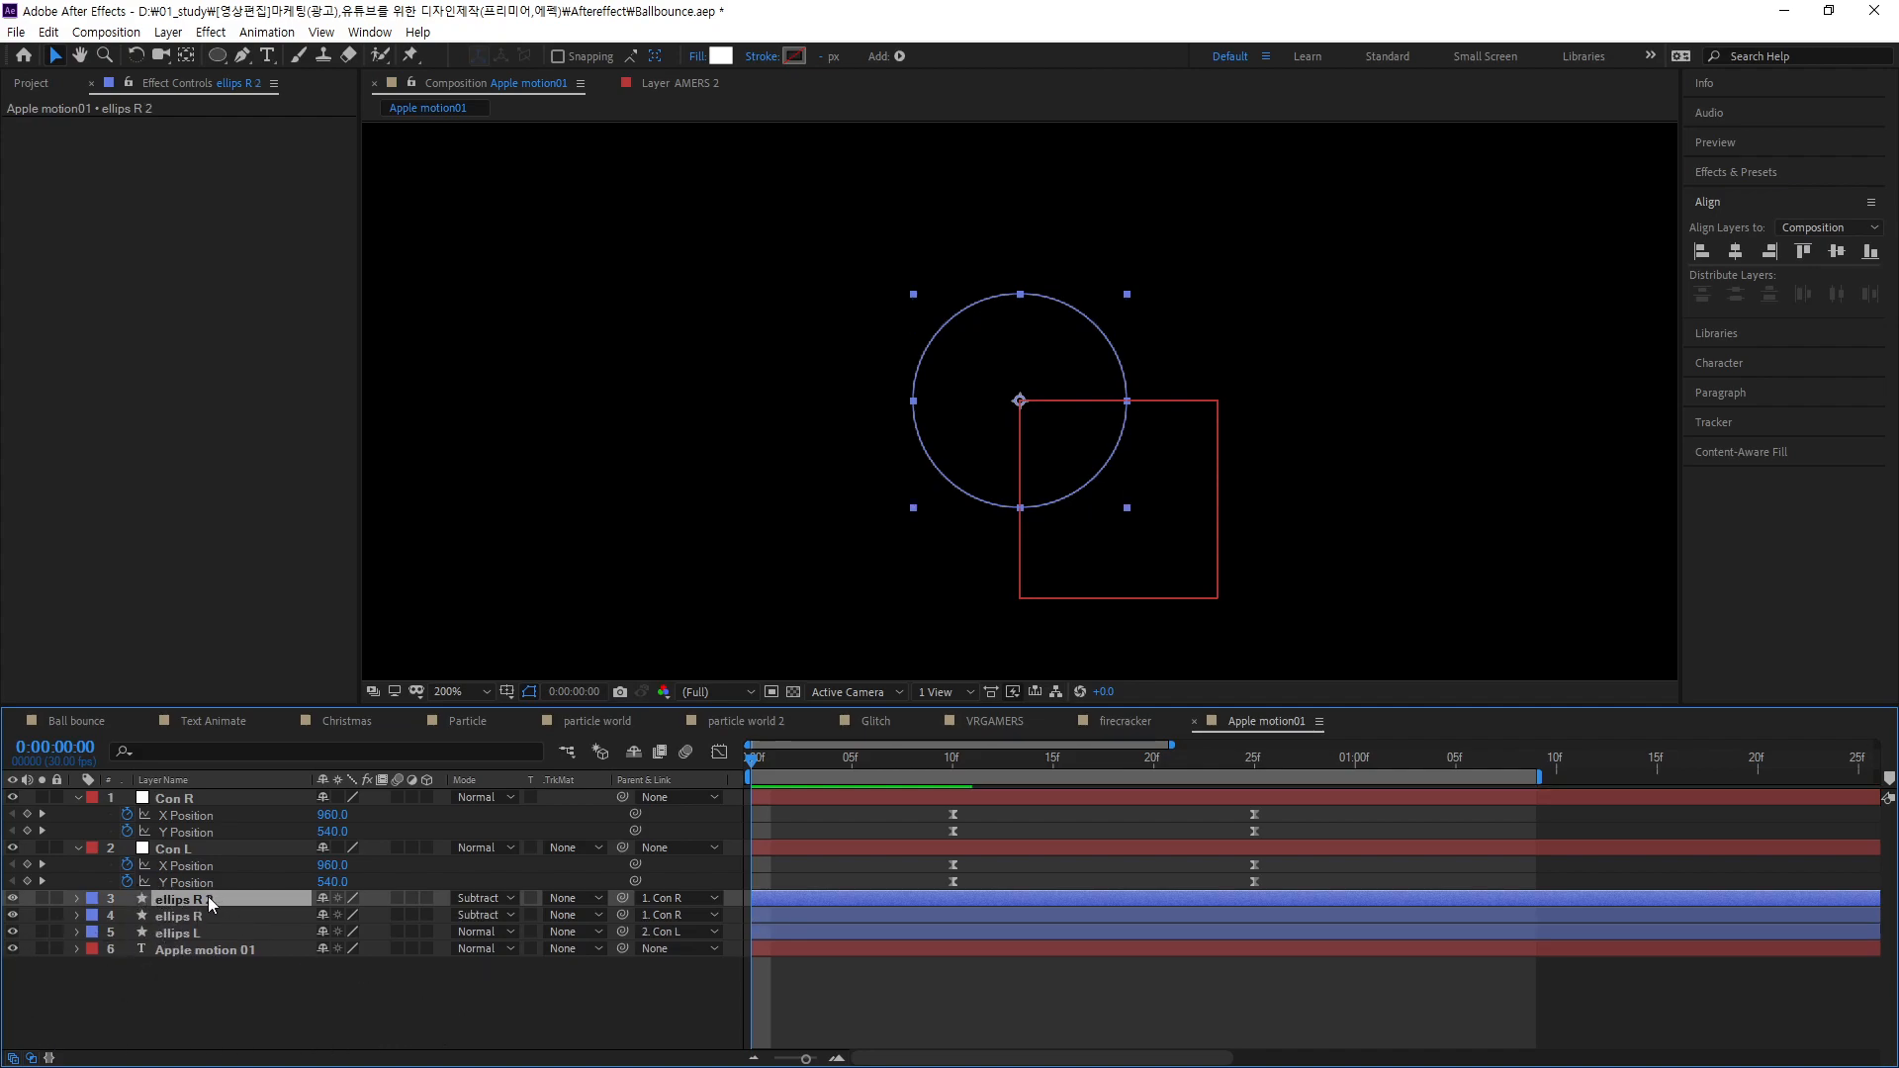
{"action": "key", "text": "Return"}
{"action": "key", "text": "End"}
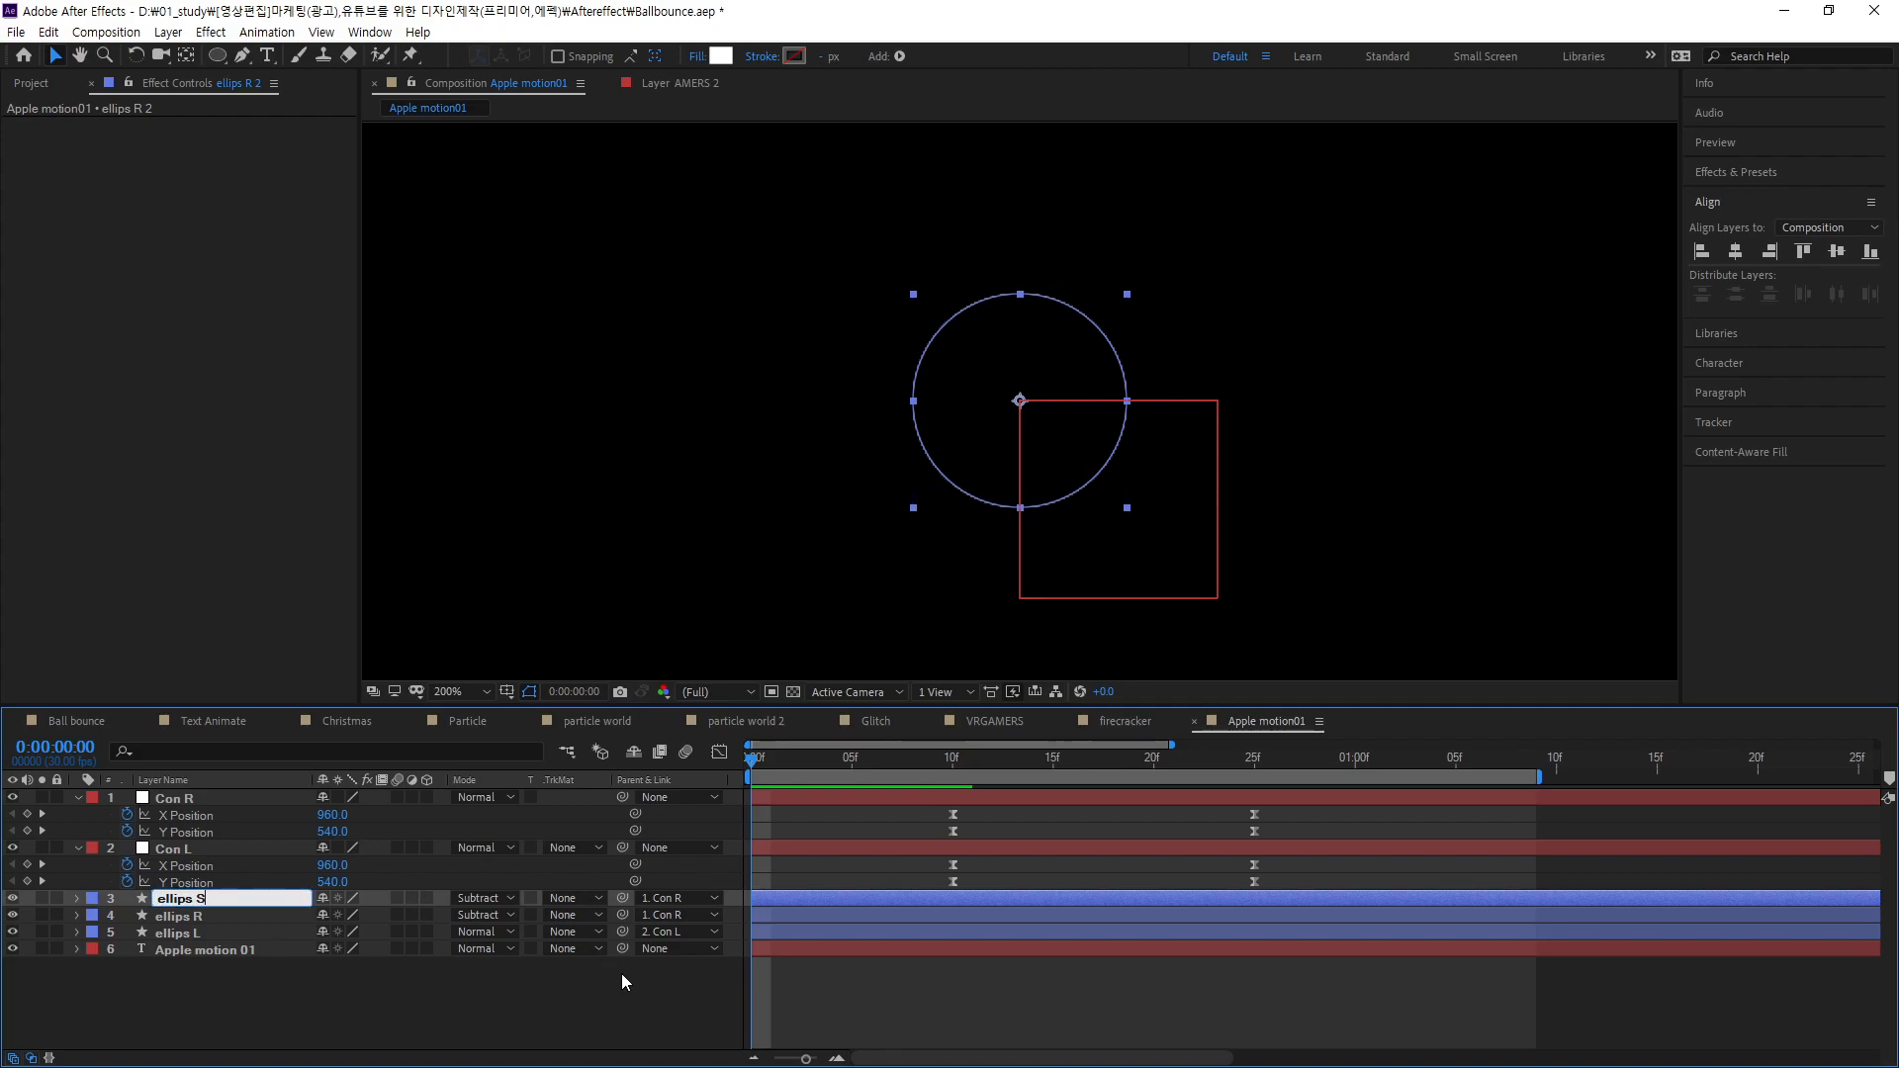
{"action": "type", "text": "S"}
{"action": "key", "text": "Return"}
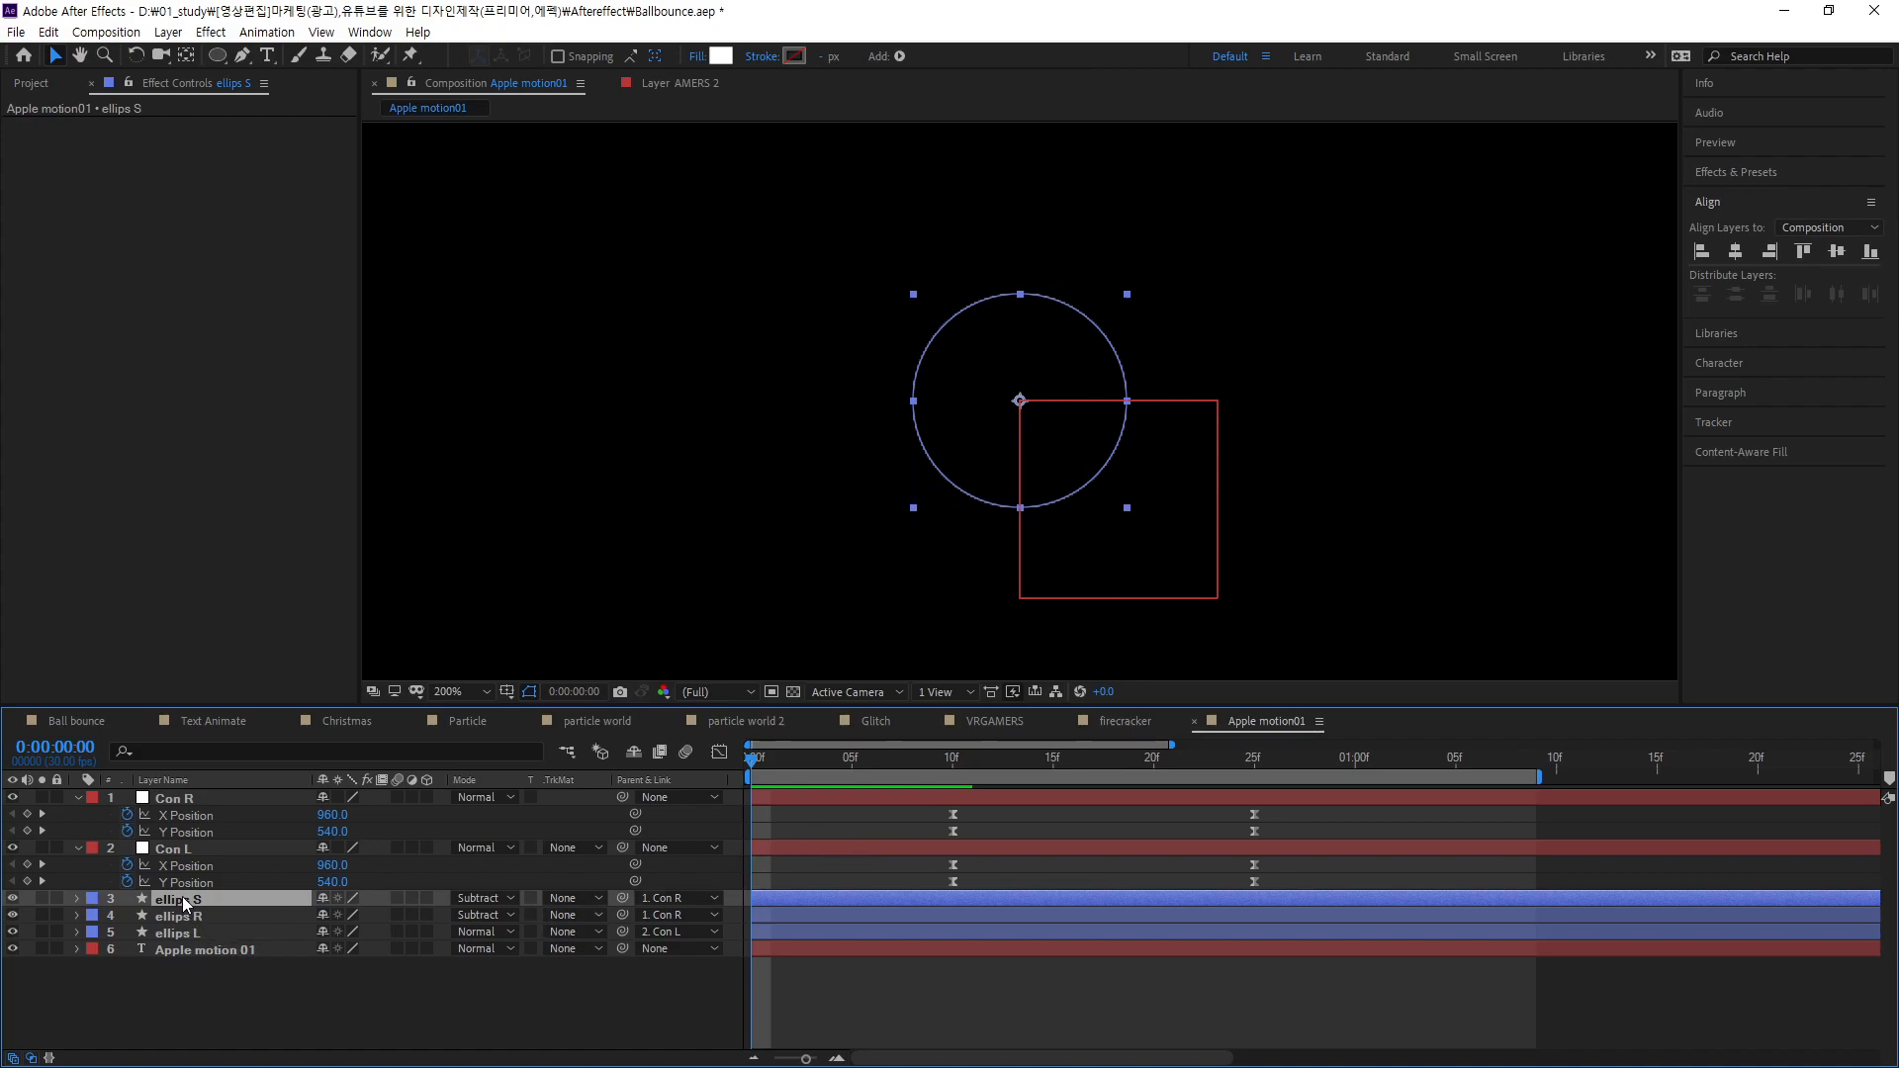
- Set the blending mode of ellips S to Normal and deselect the layer
{"action": "left_click", "coordinate": [505, 899]}
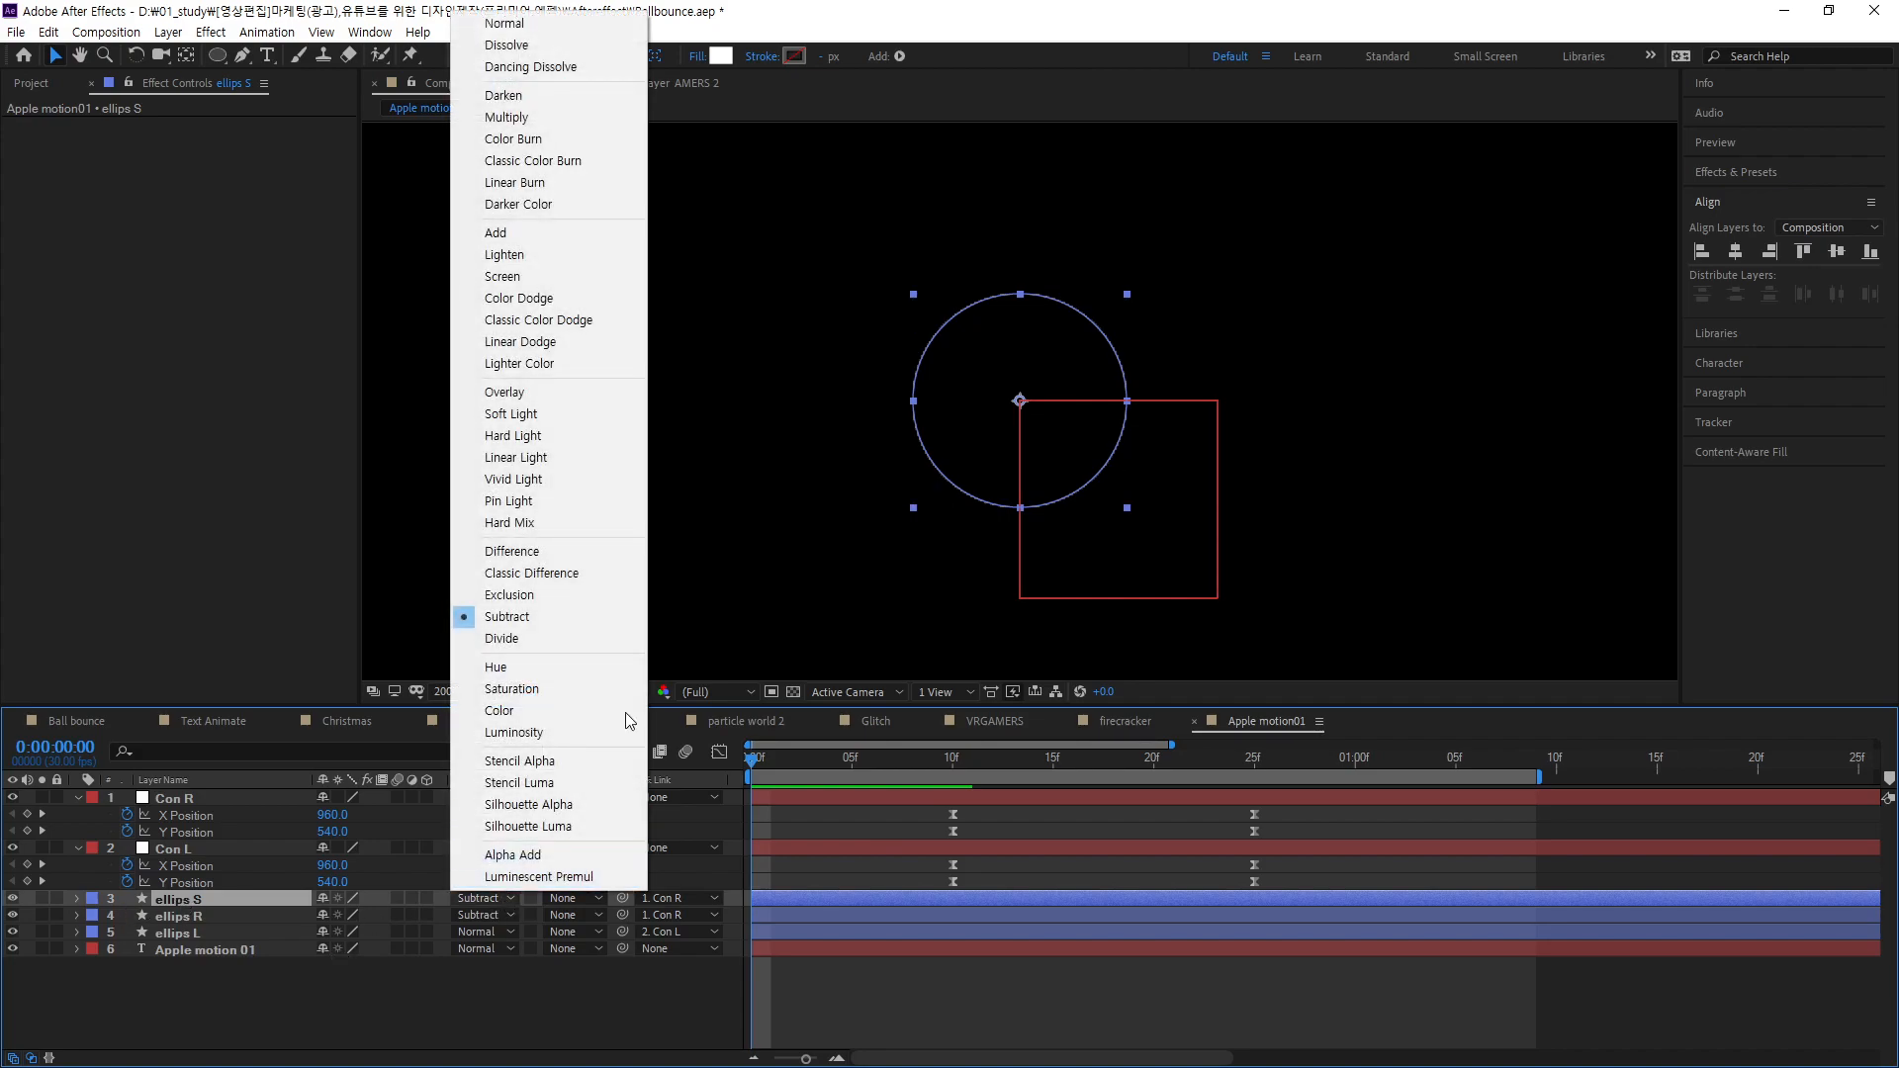
{"action": "left_click", "coordinate": [481, 30]}
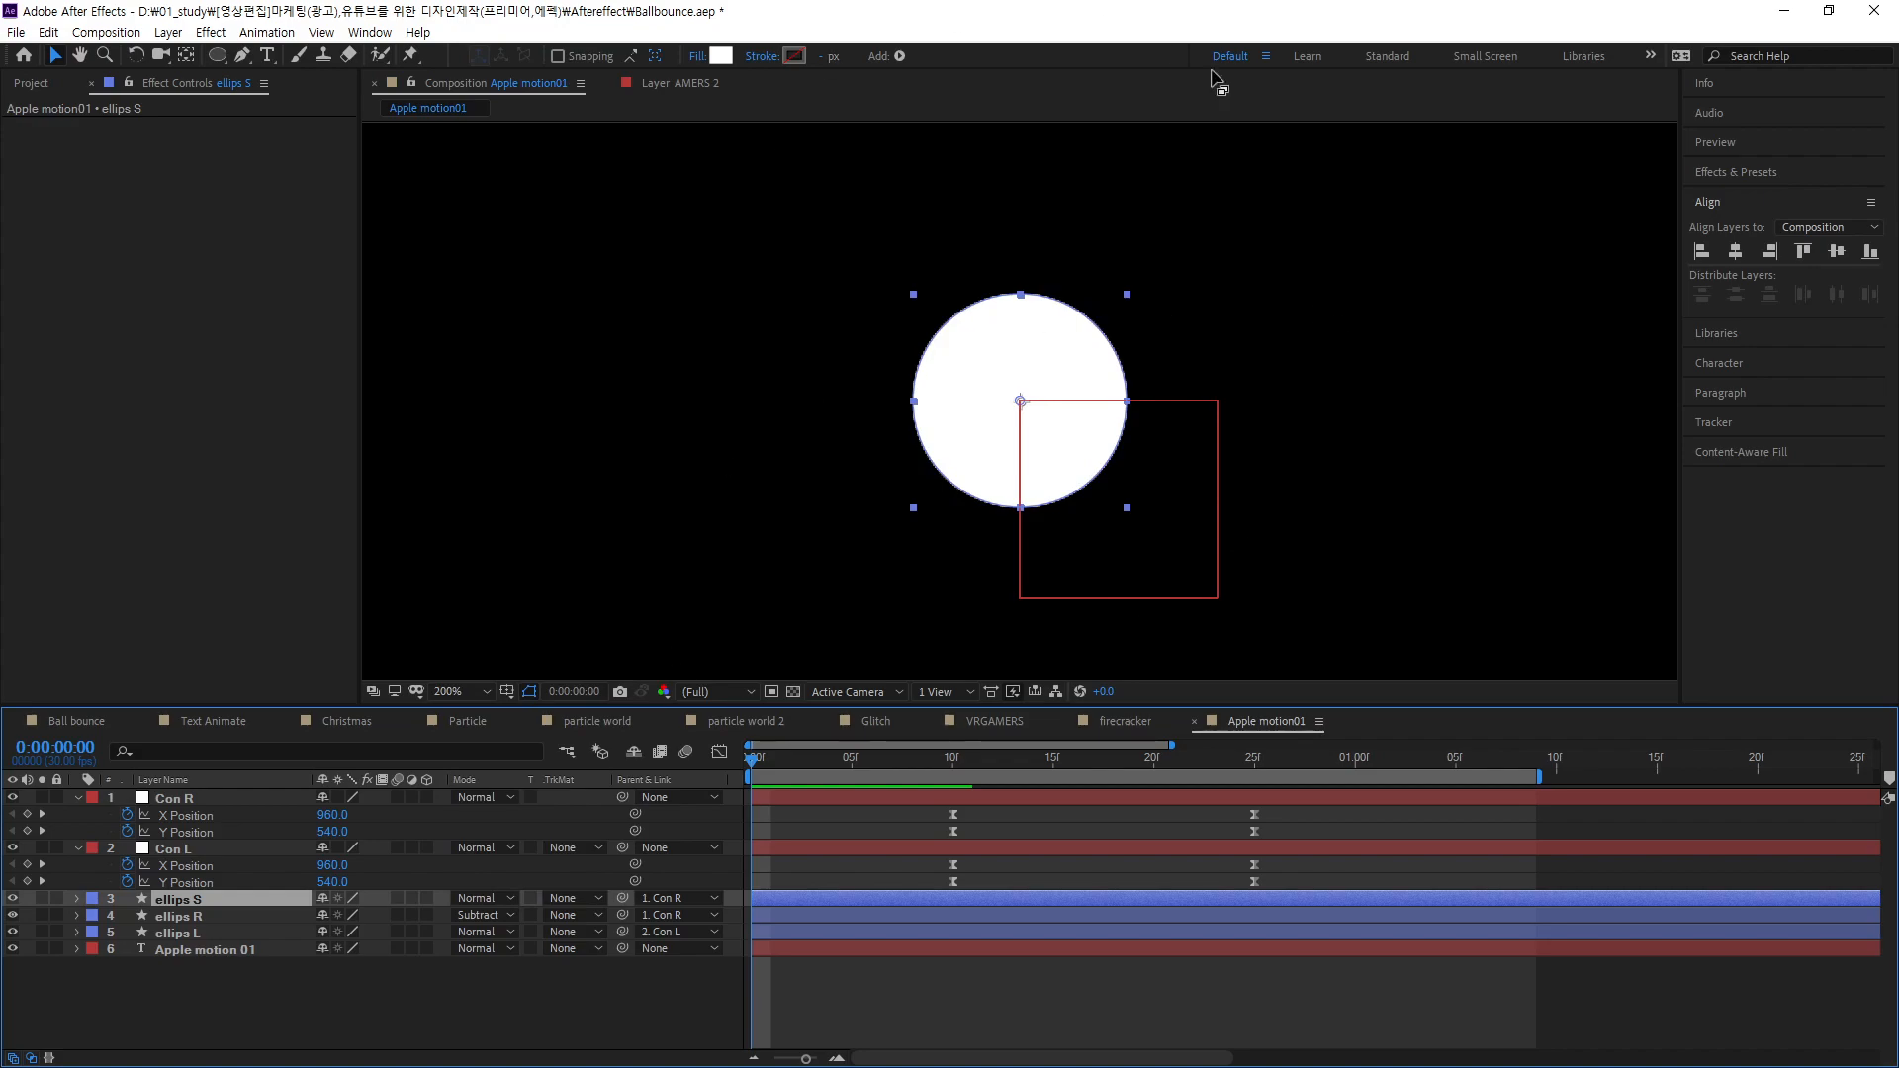
{"action": "left_click", "coordinate": [550, 1027]}
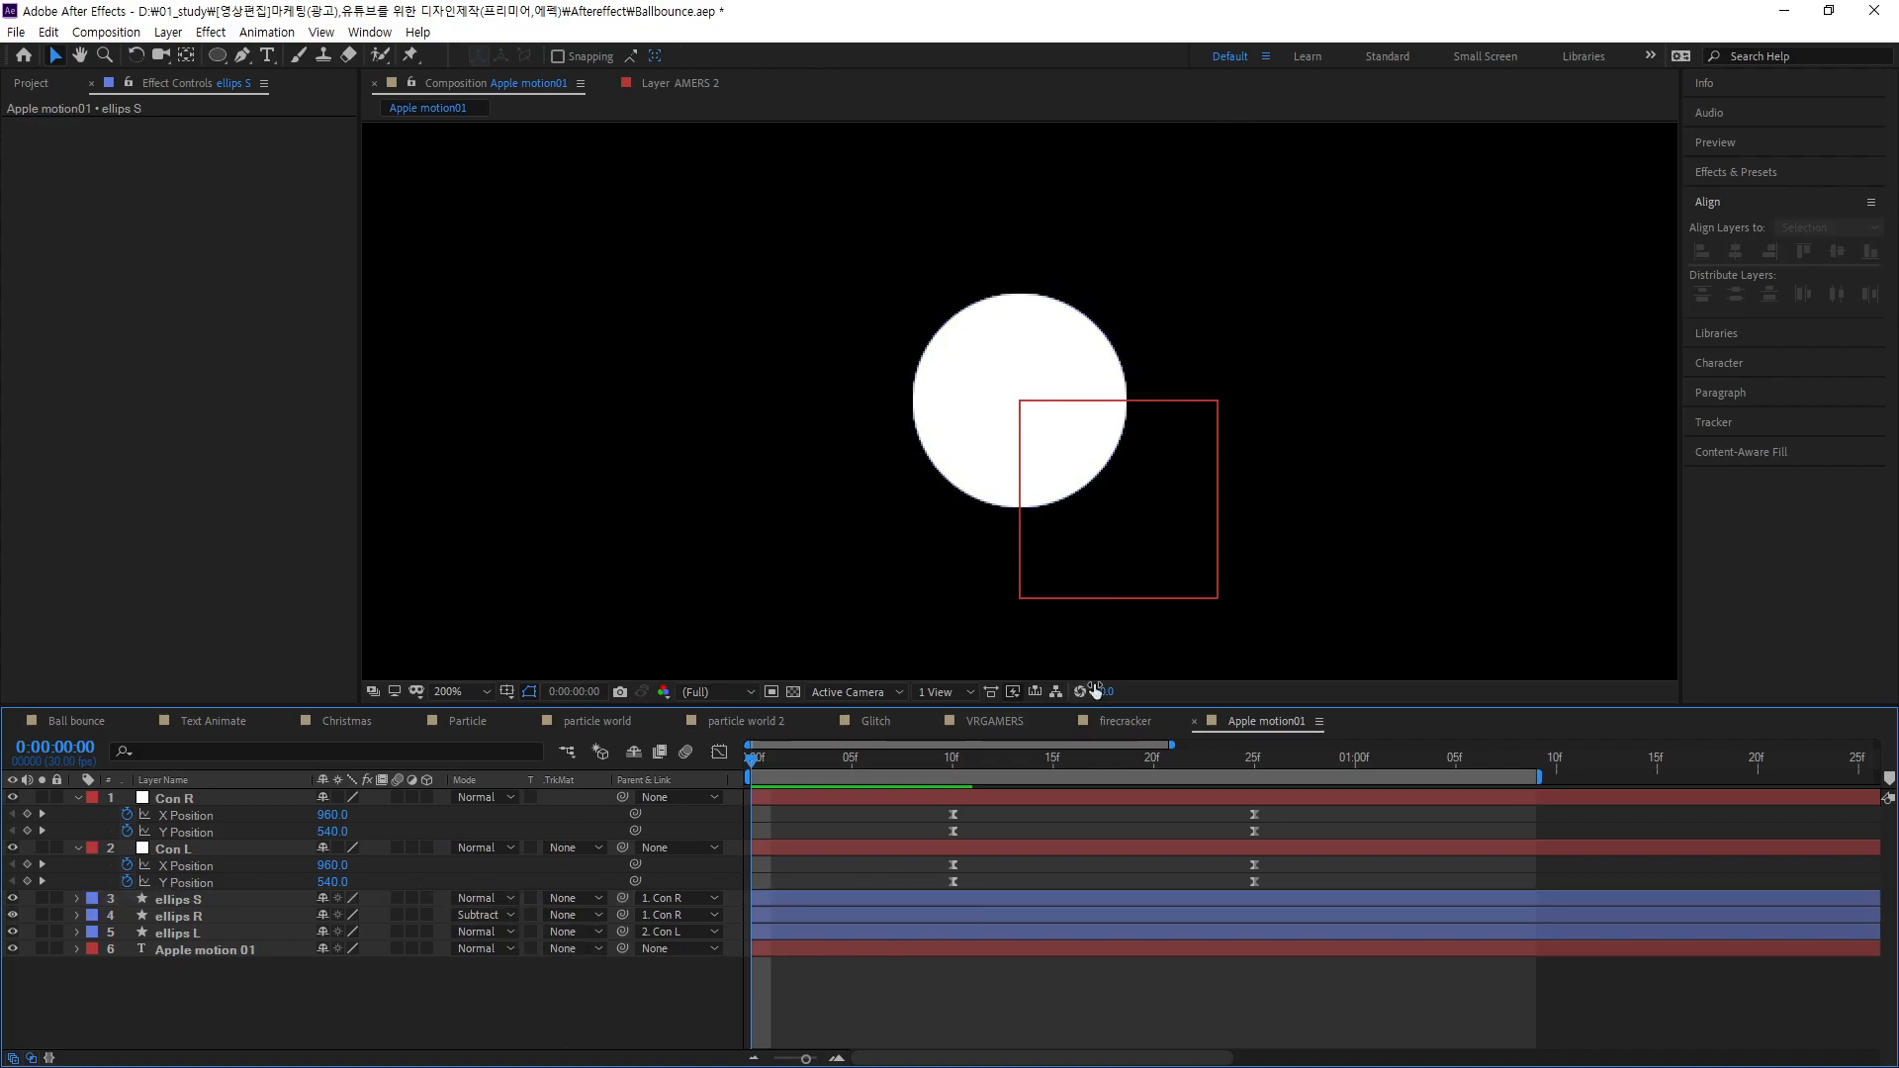
- Play and scrub the animation to examine how ellips S covers the overlap at 0:00:00:26, and return to 0:00:00:00
{"action": "left_click", "coordinate": [204, 899]}
{"action": "left_click_drag", "start_coordinate": [749, 759], "coordinate": [1375, 790]}
{"action": "key", "text": "space"}
{"action": "left_click_drag", "start_coordinate": [896, 813], "coordinate": [1273, 819]}
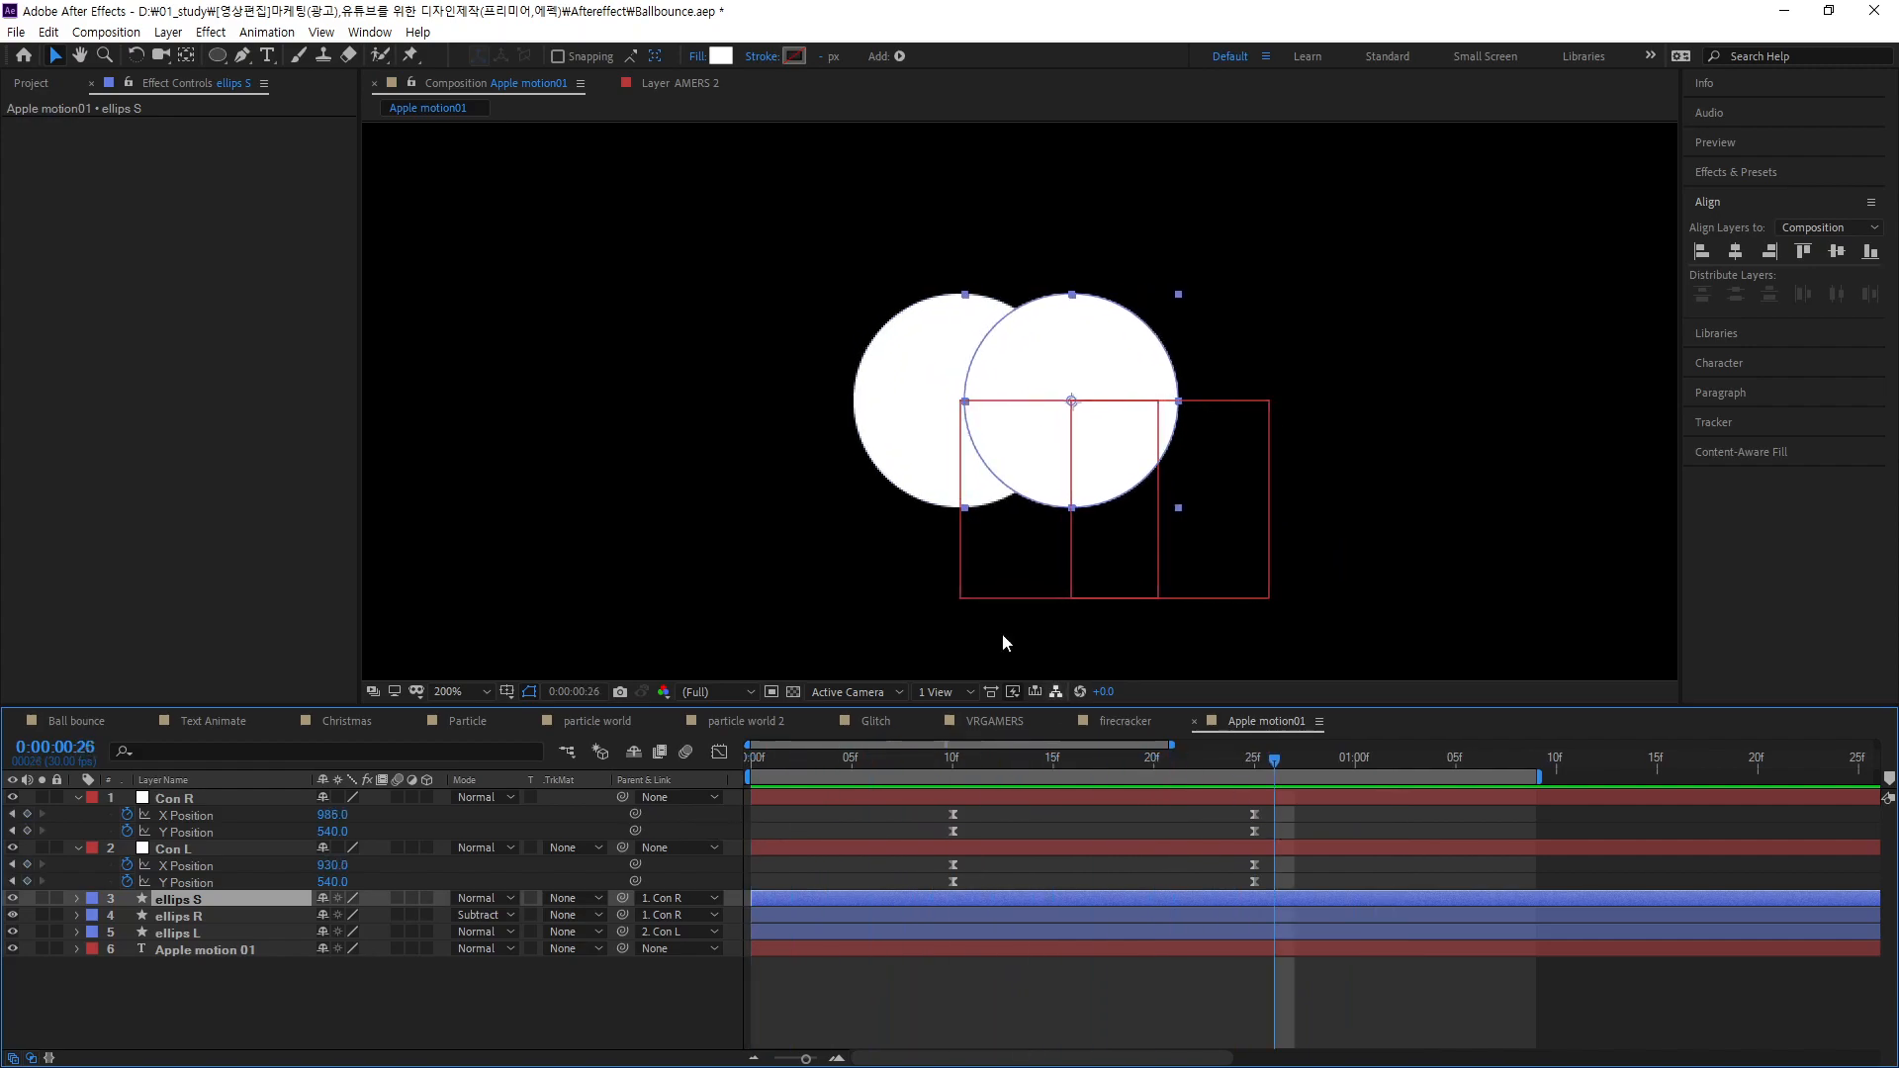
{"action": "left_click", "coordinate": [919, 338]}
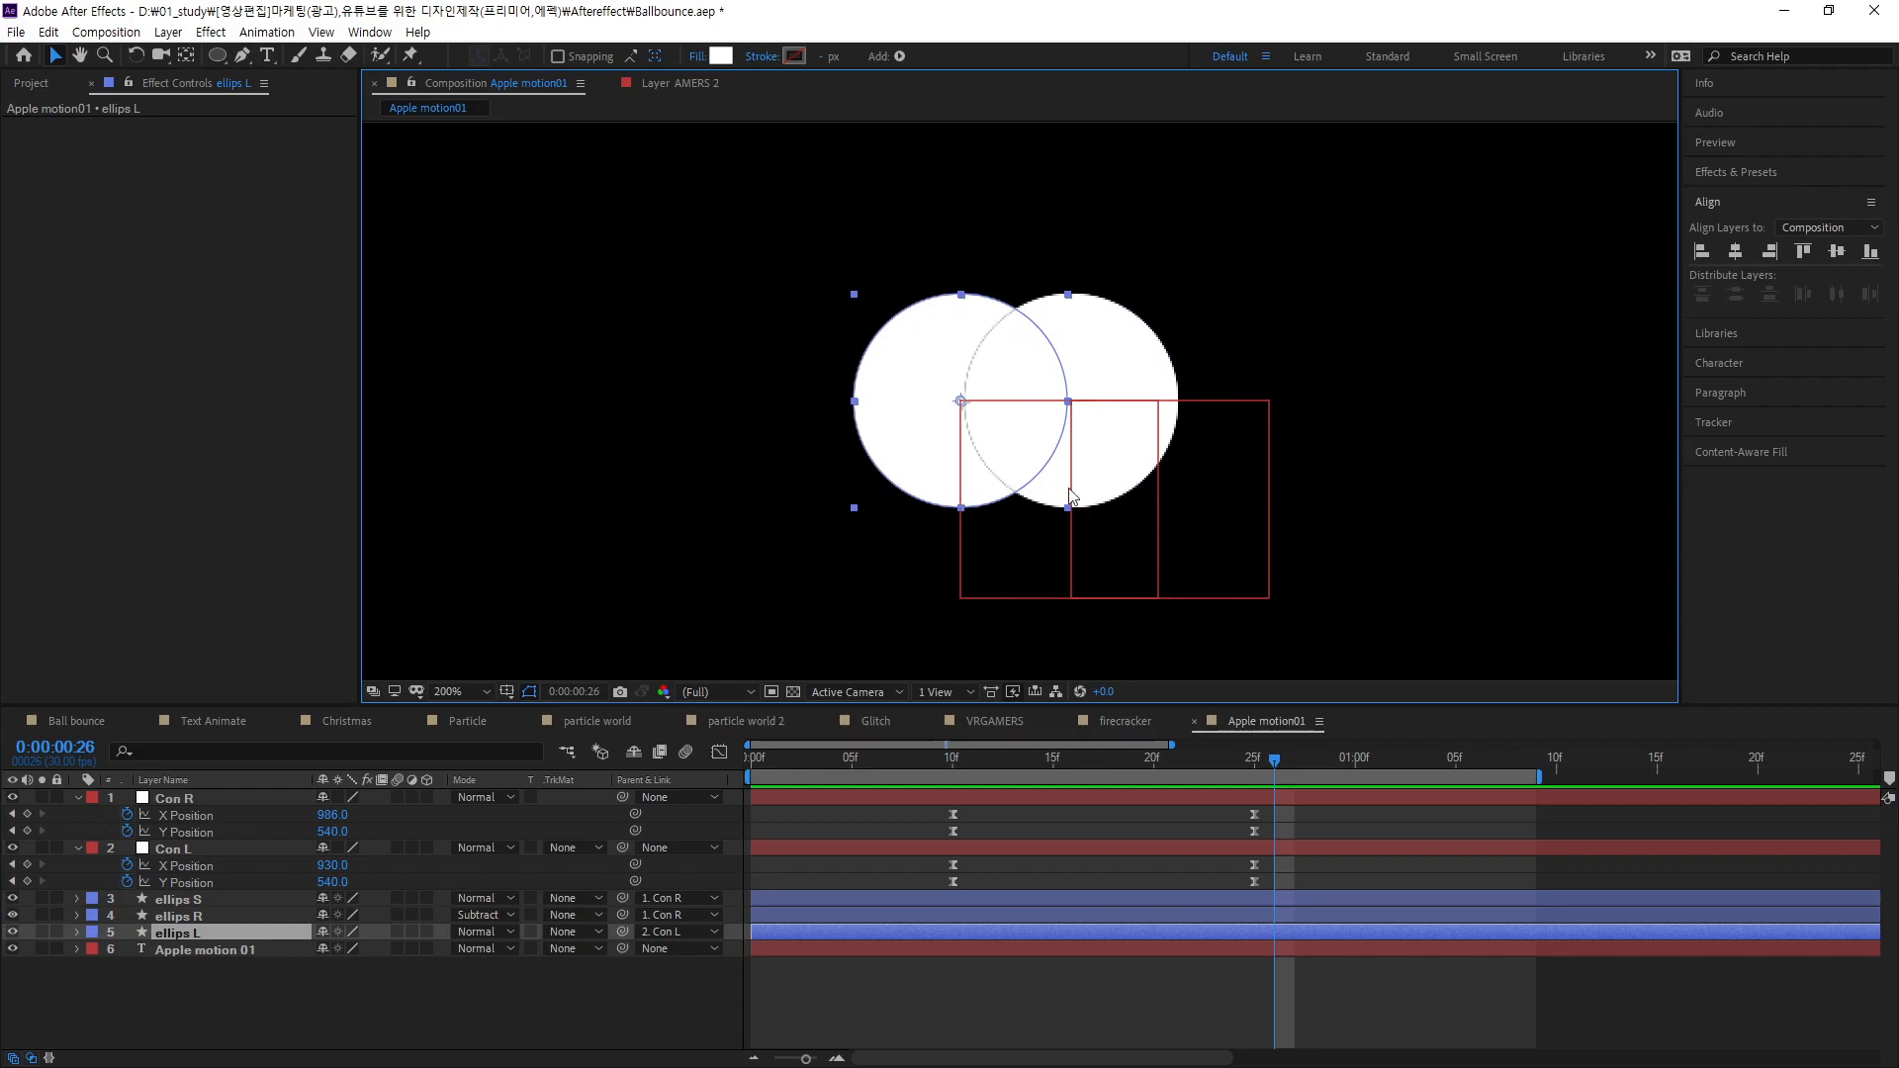
{"action": "left_click", "coordinate": [641, 1001]}
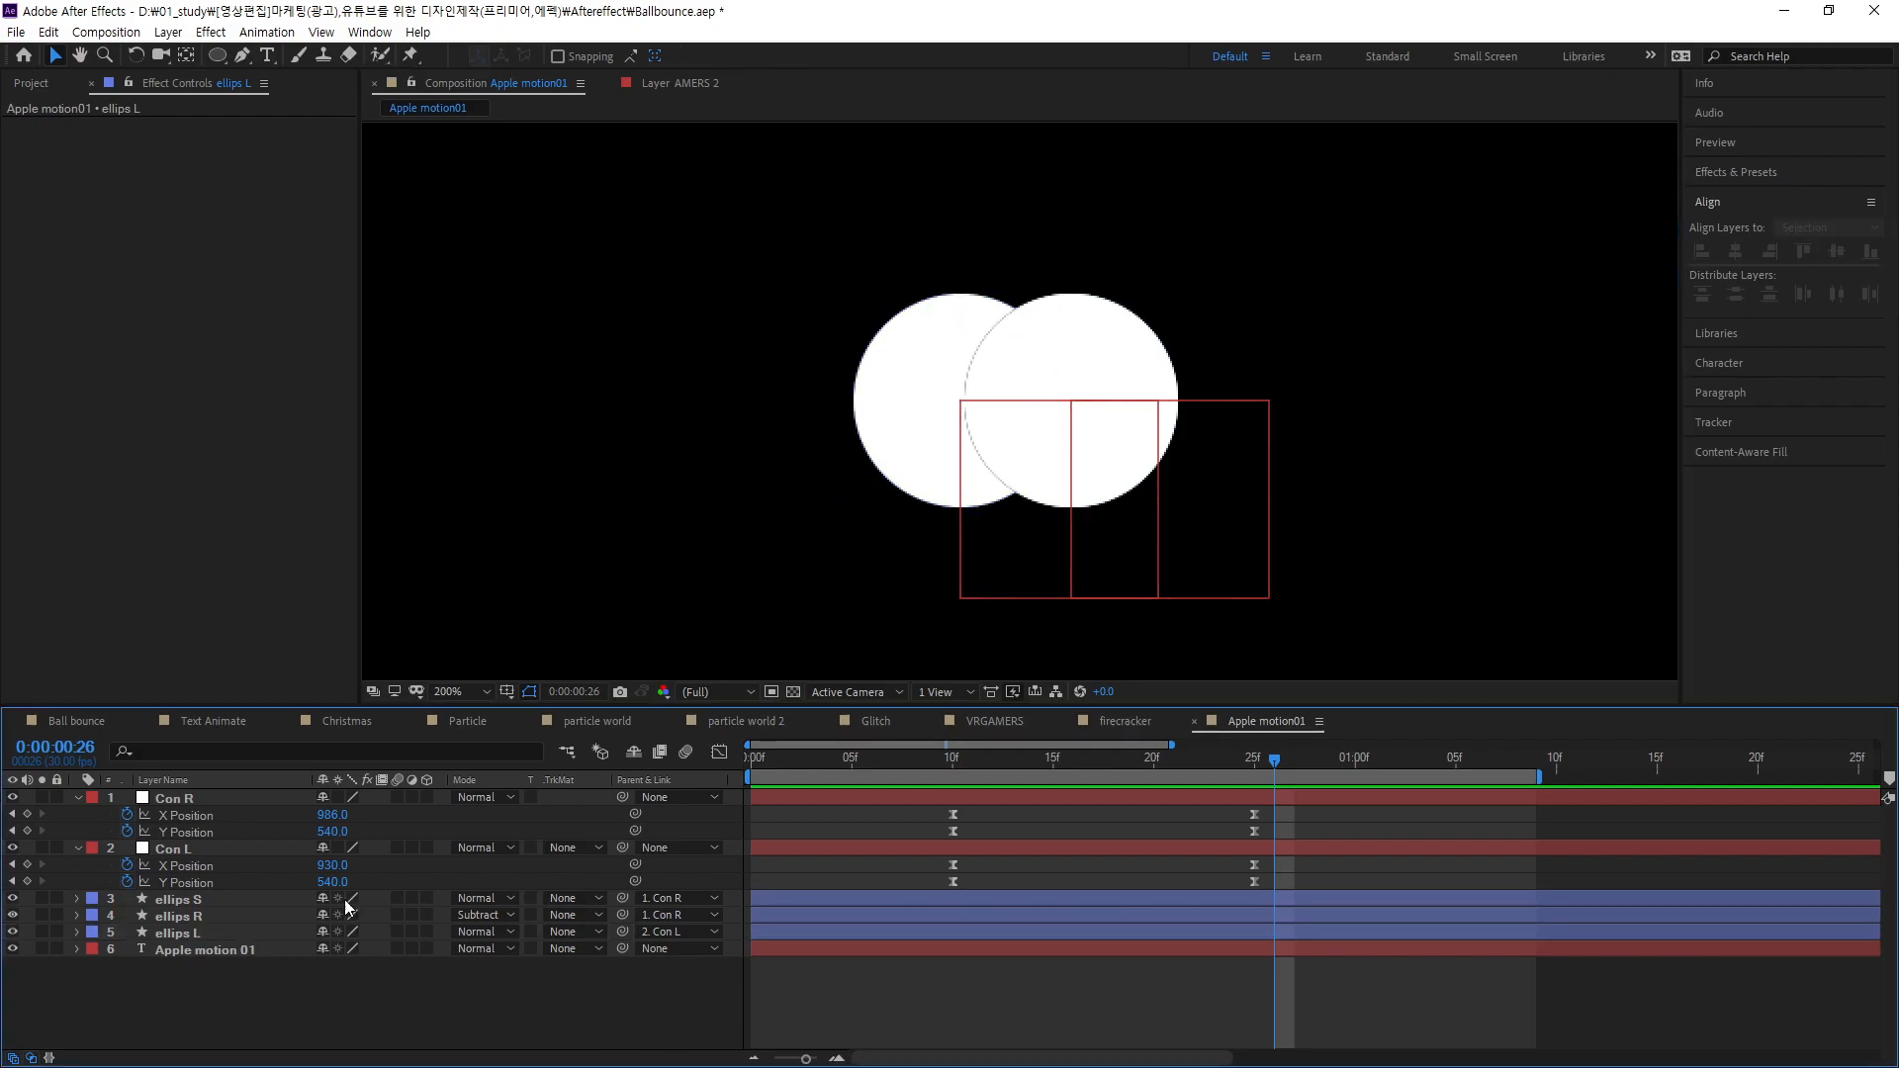
{"action": "left_click", "coordinate": [192, 898]}
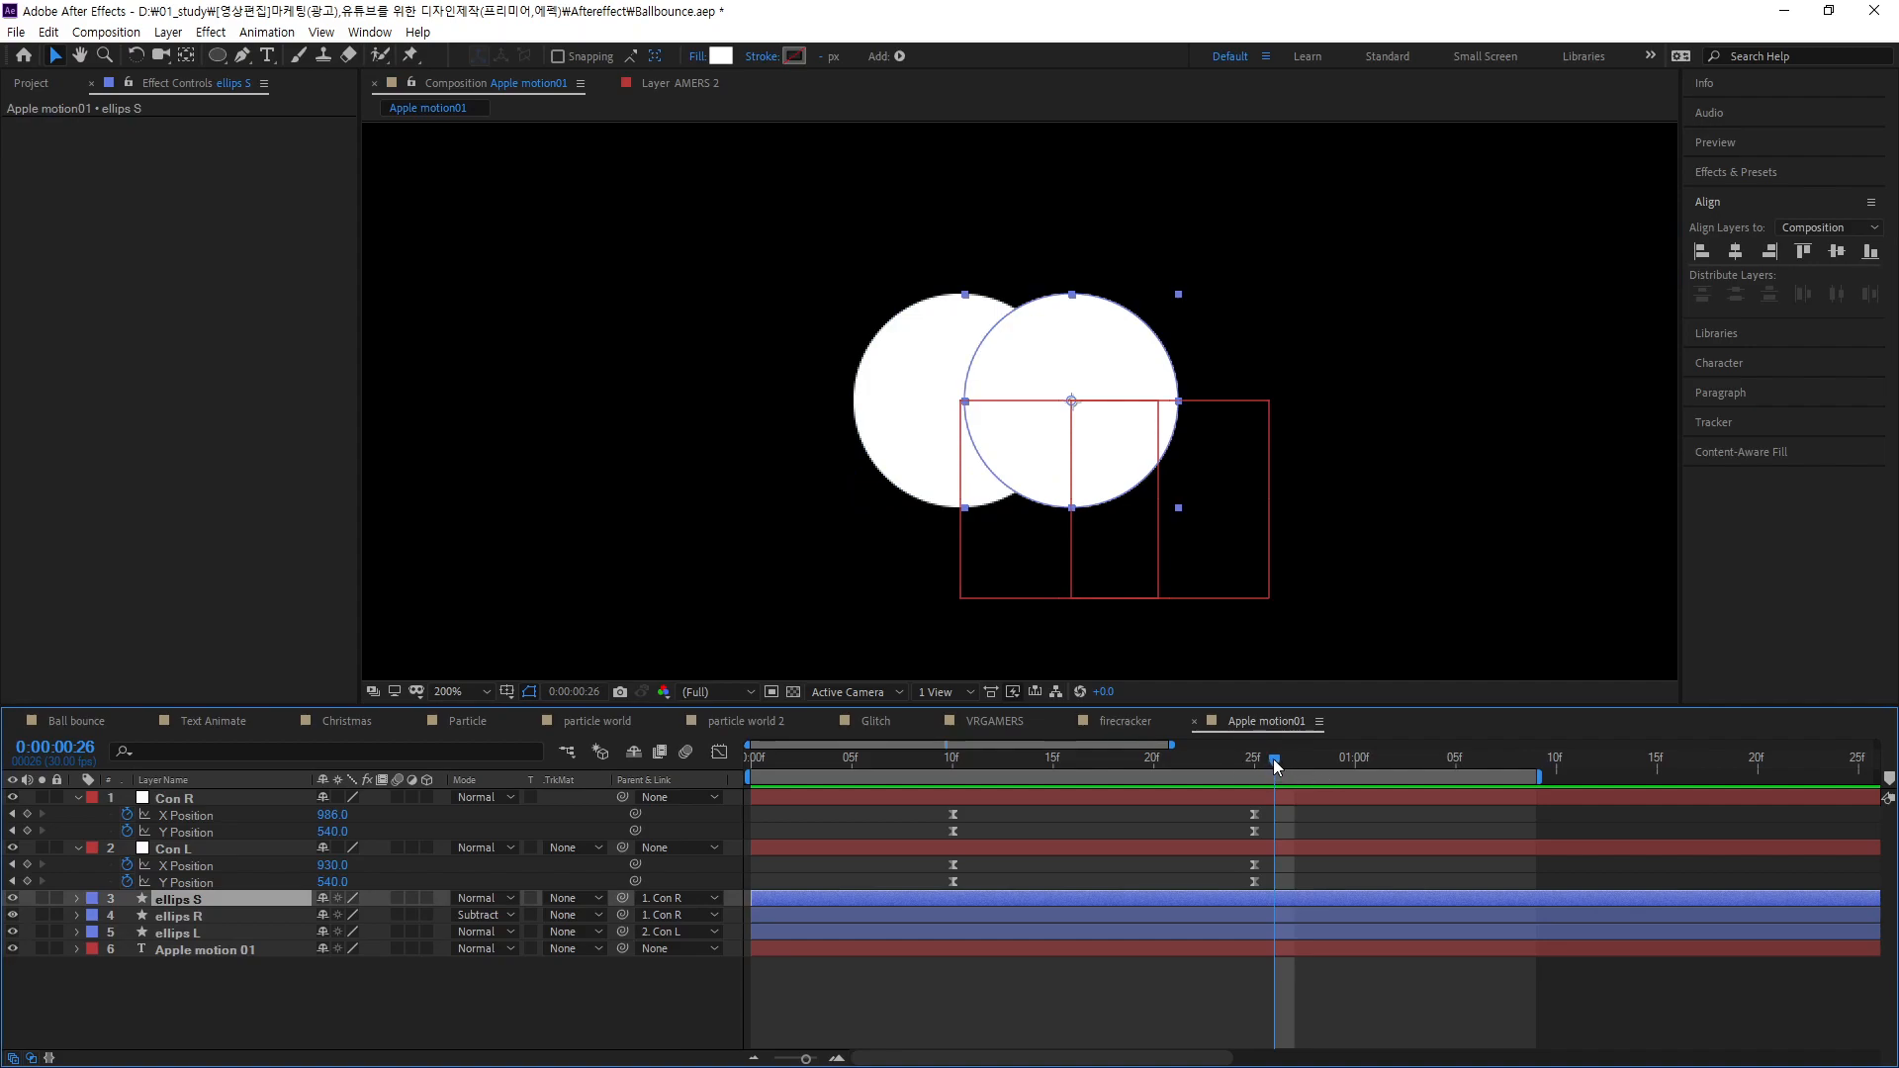
{"action": "left_click_drag", "start_coordinate": [1273, 761], "coordinate": [662, 805]}
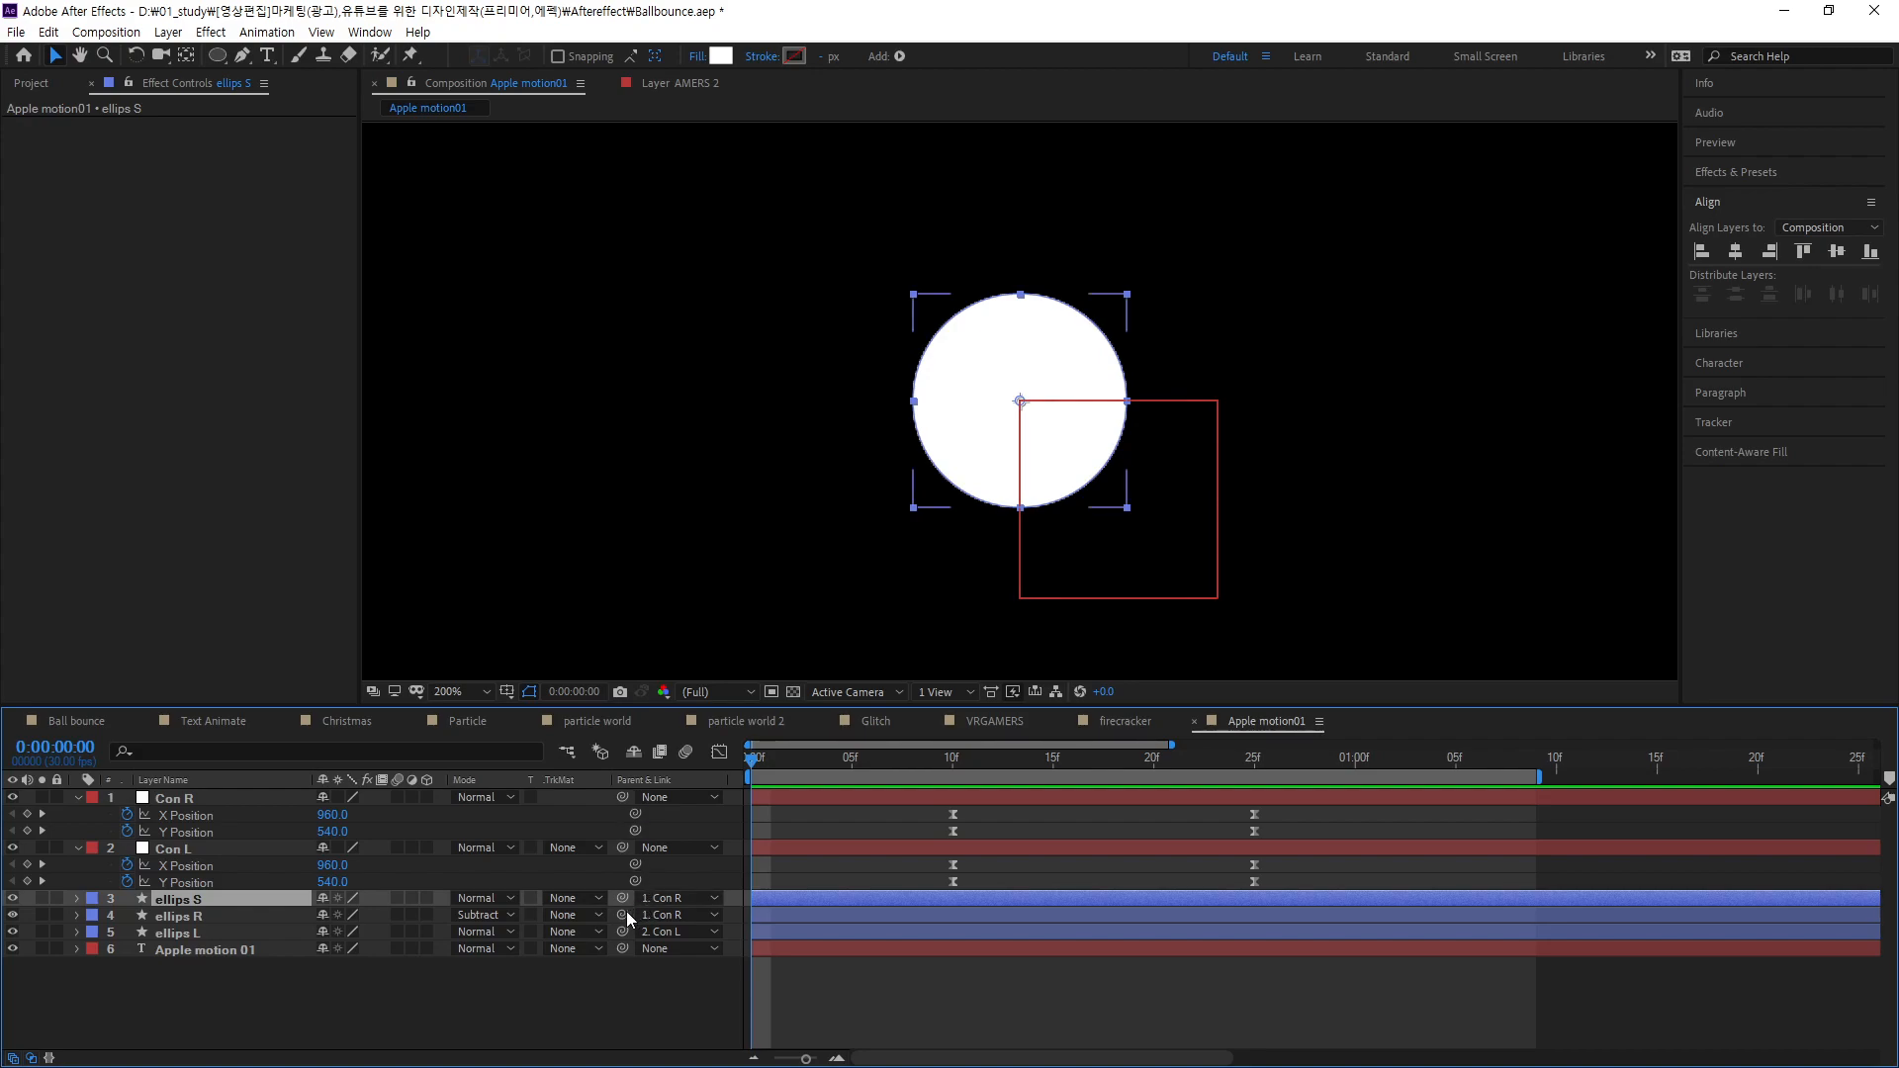
- Detach ellips S from the Con R null by setting its parent to None
{"action": "left_click", "coordinate": [711, 898]}
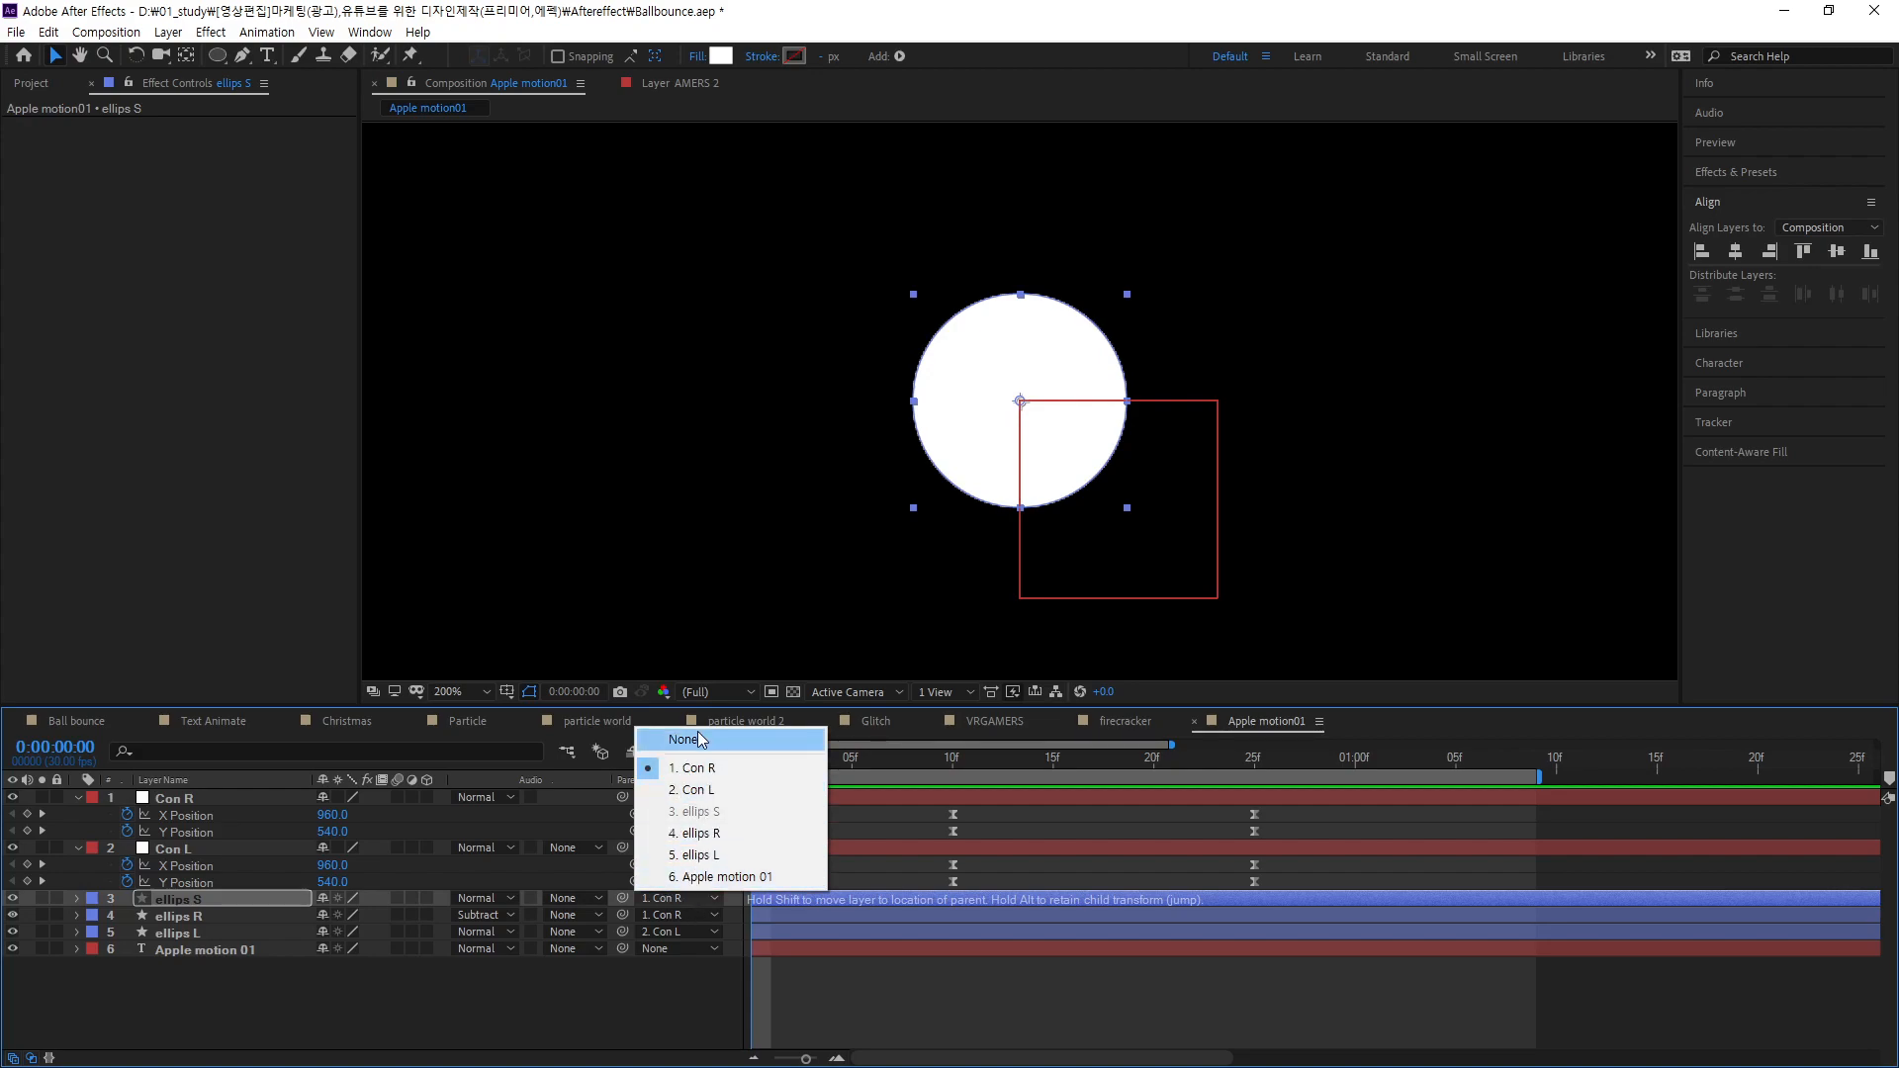
{"action": "left_click", "coordinate": [679, 993]}
{"action": "left_click", "coordinate": [679, 898]}
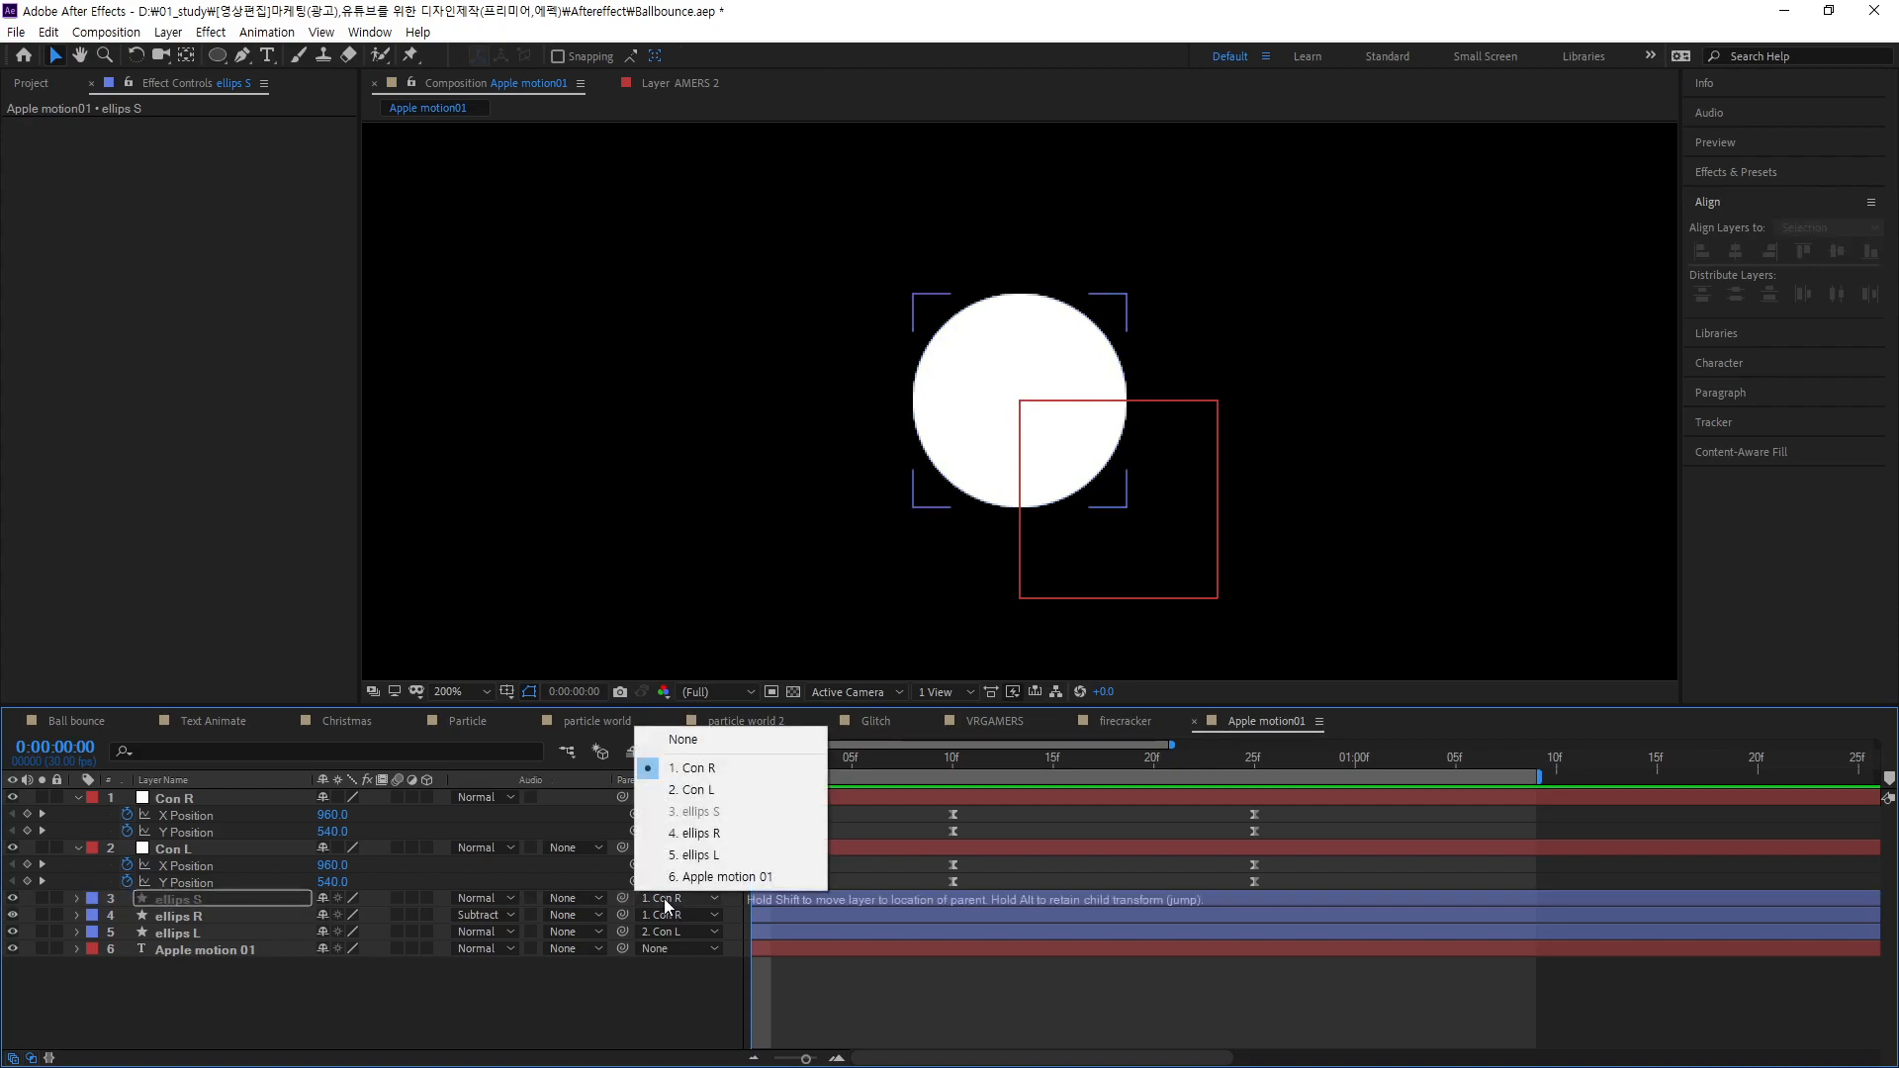
{"action": "left_click", "coordinate": [680, 740]}
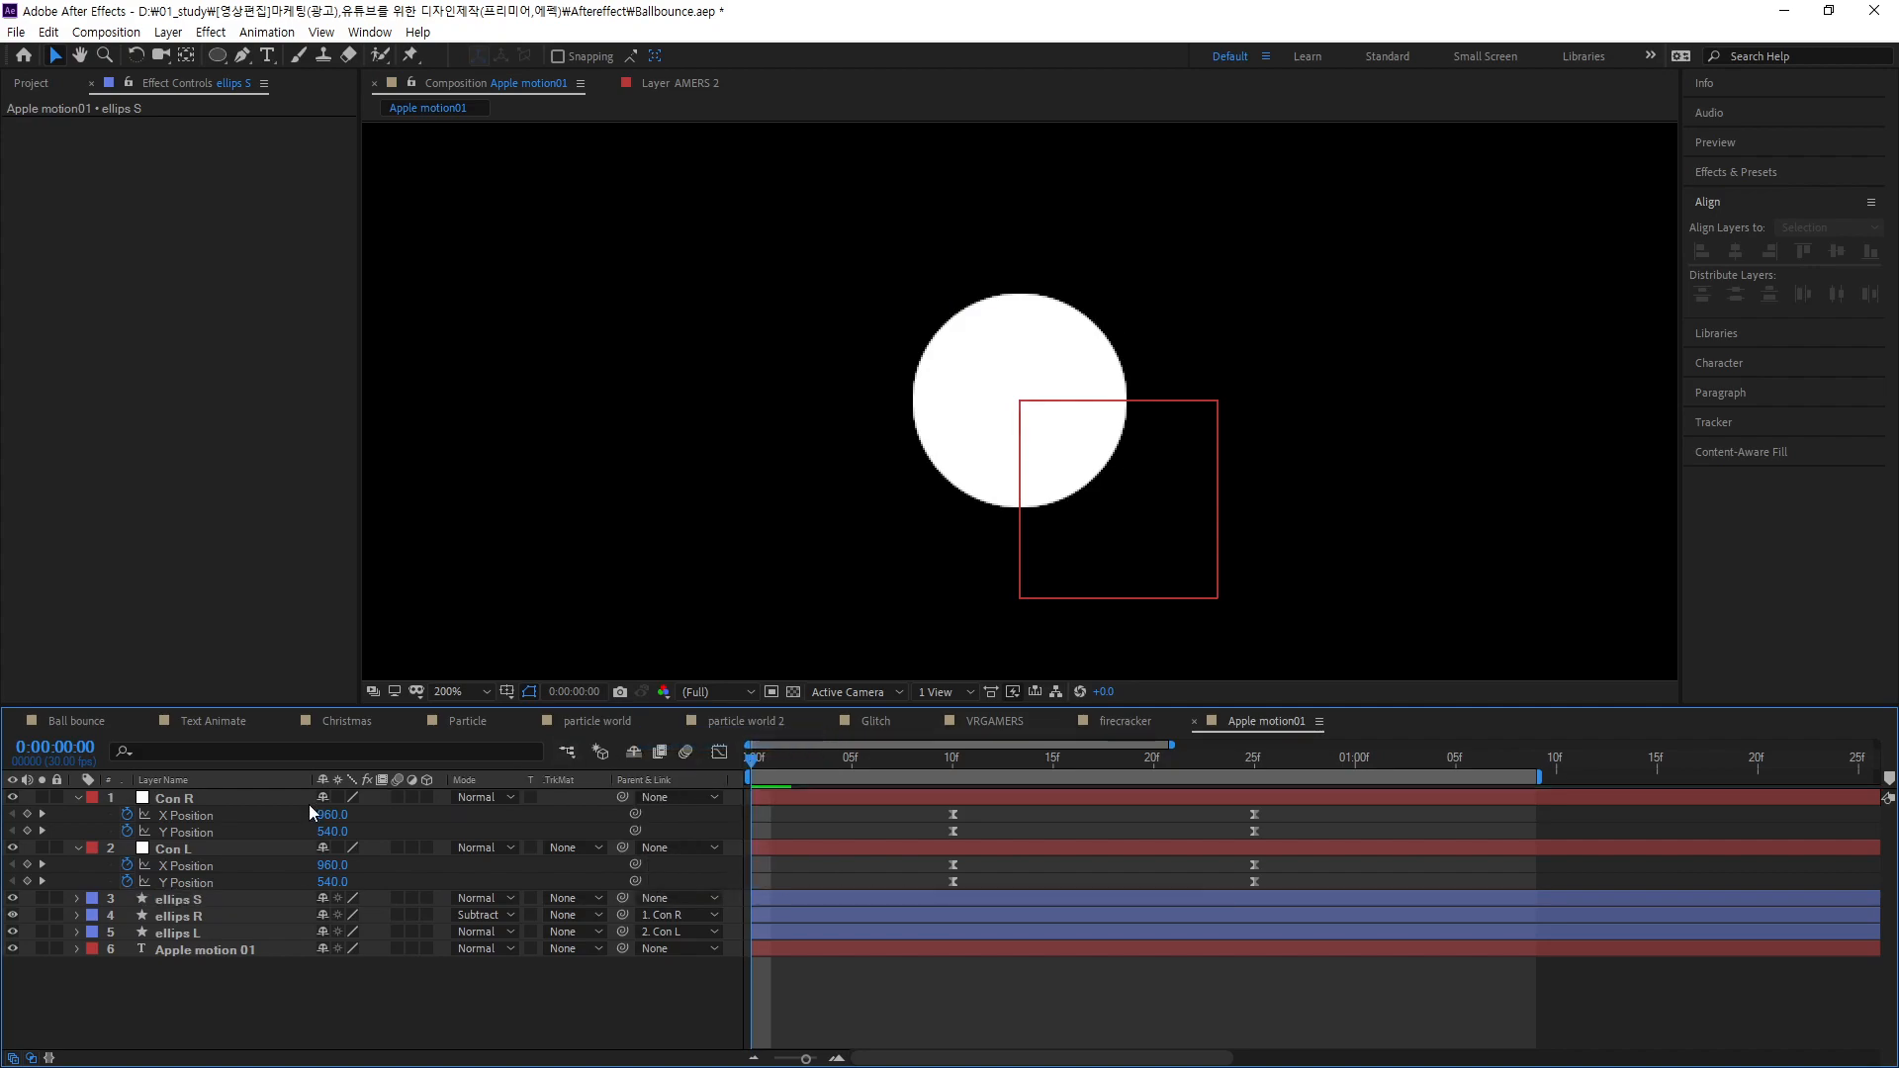
- Trim the end of the ellips S layer to 0:00:00:10 and preview the animation
{"action": "left_click", "coordinate": [170, 901]}
{"action": "left_click_drag", "start_coordinate": [757, 753], "coordinate": [1331, 799]}
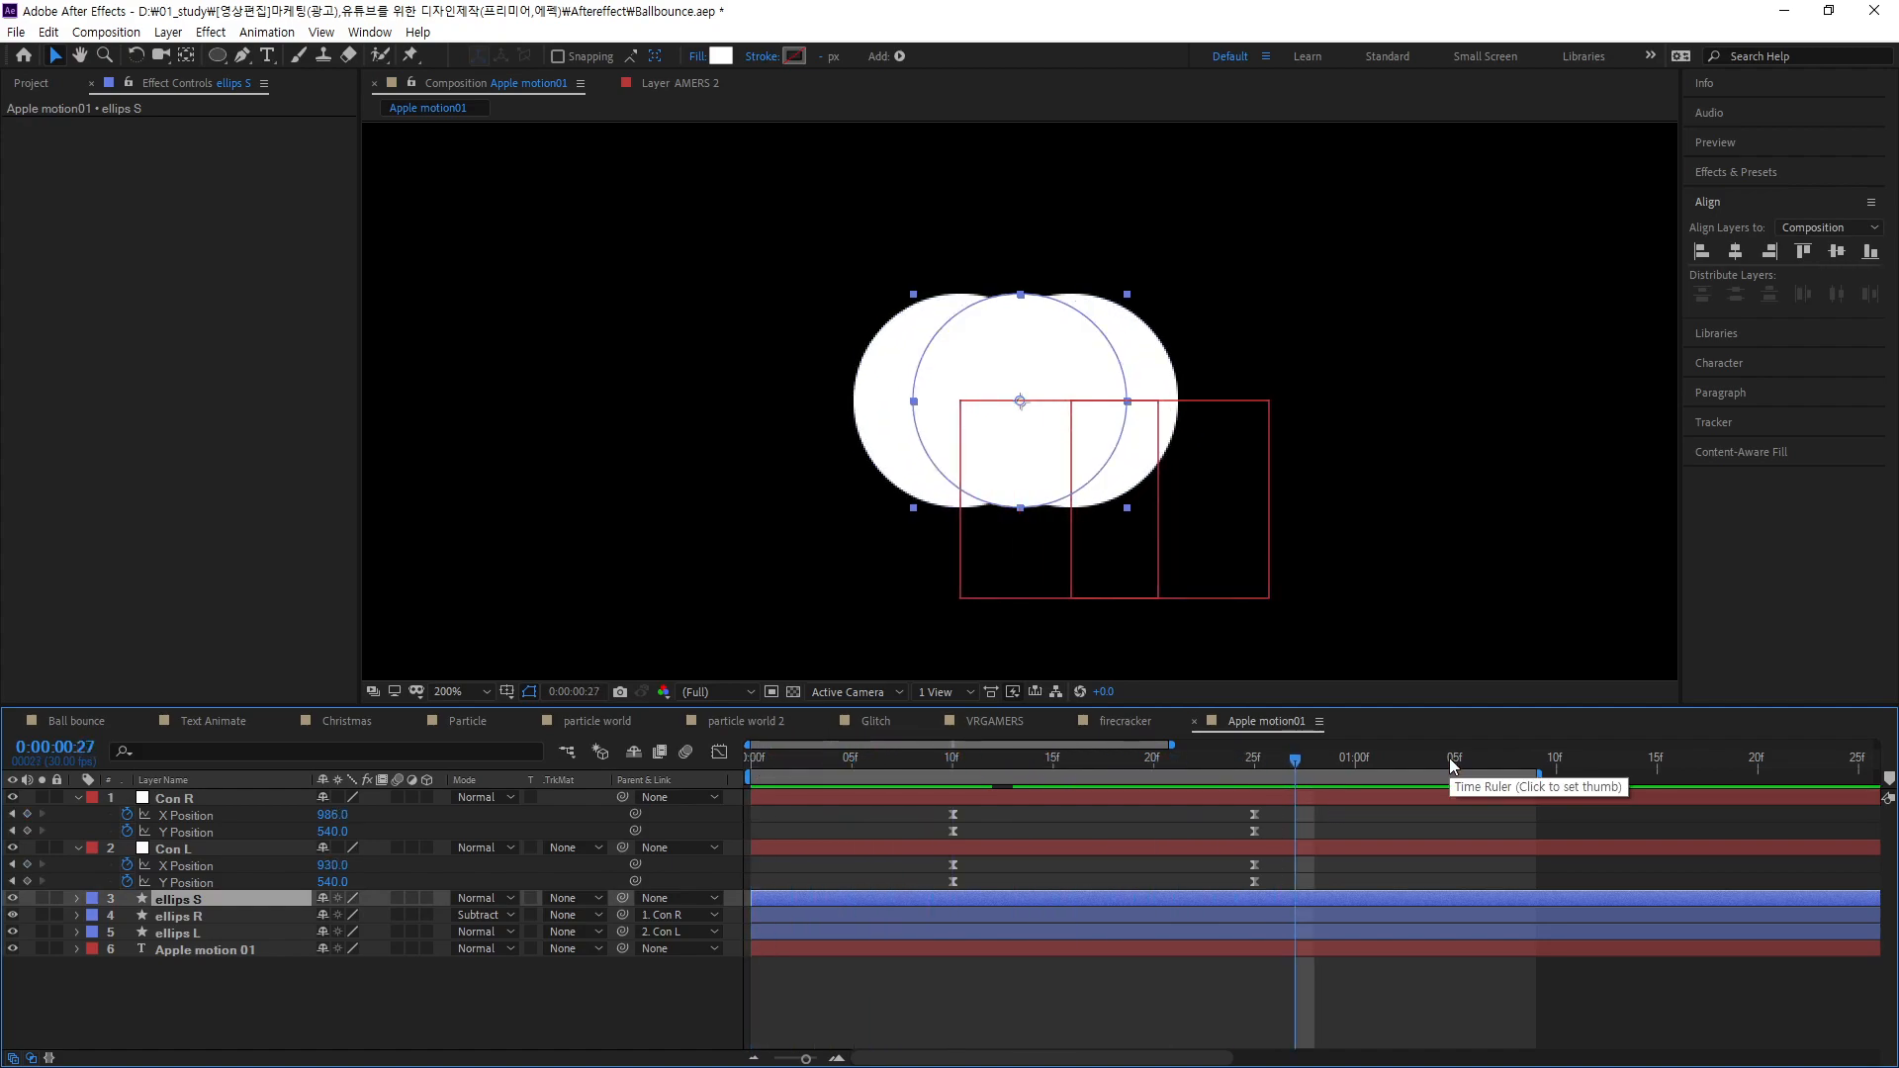
{"action": "key", "text": "space"}
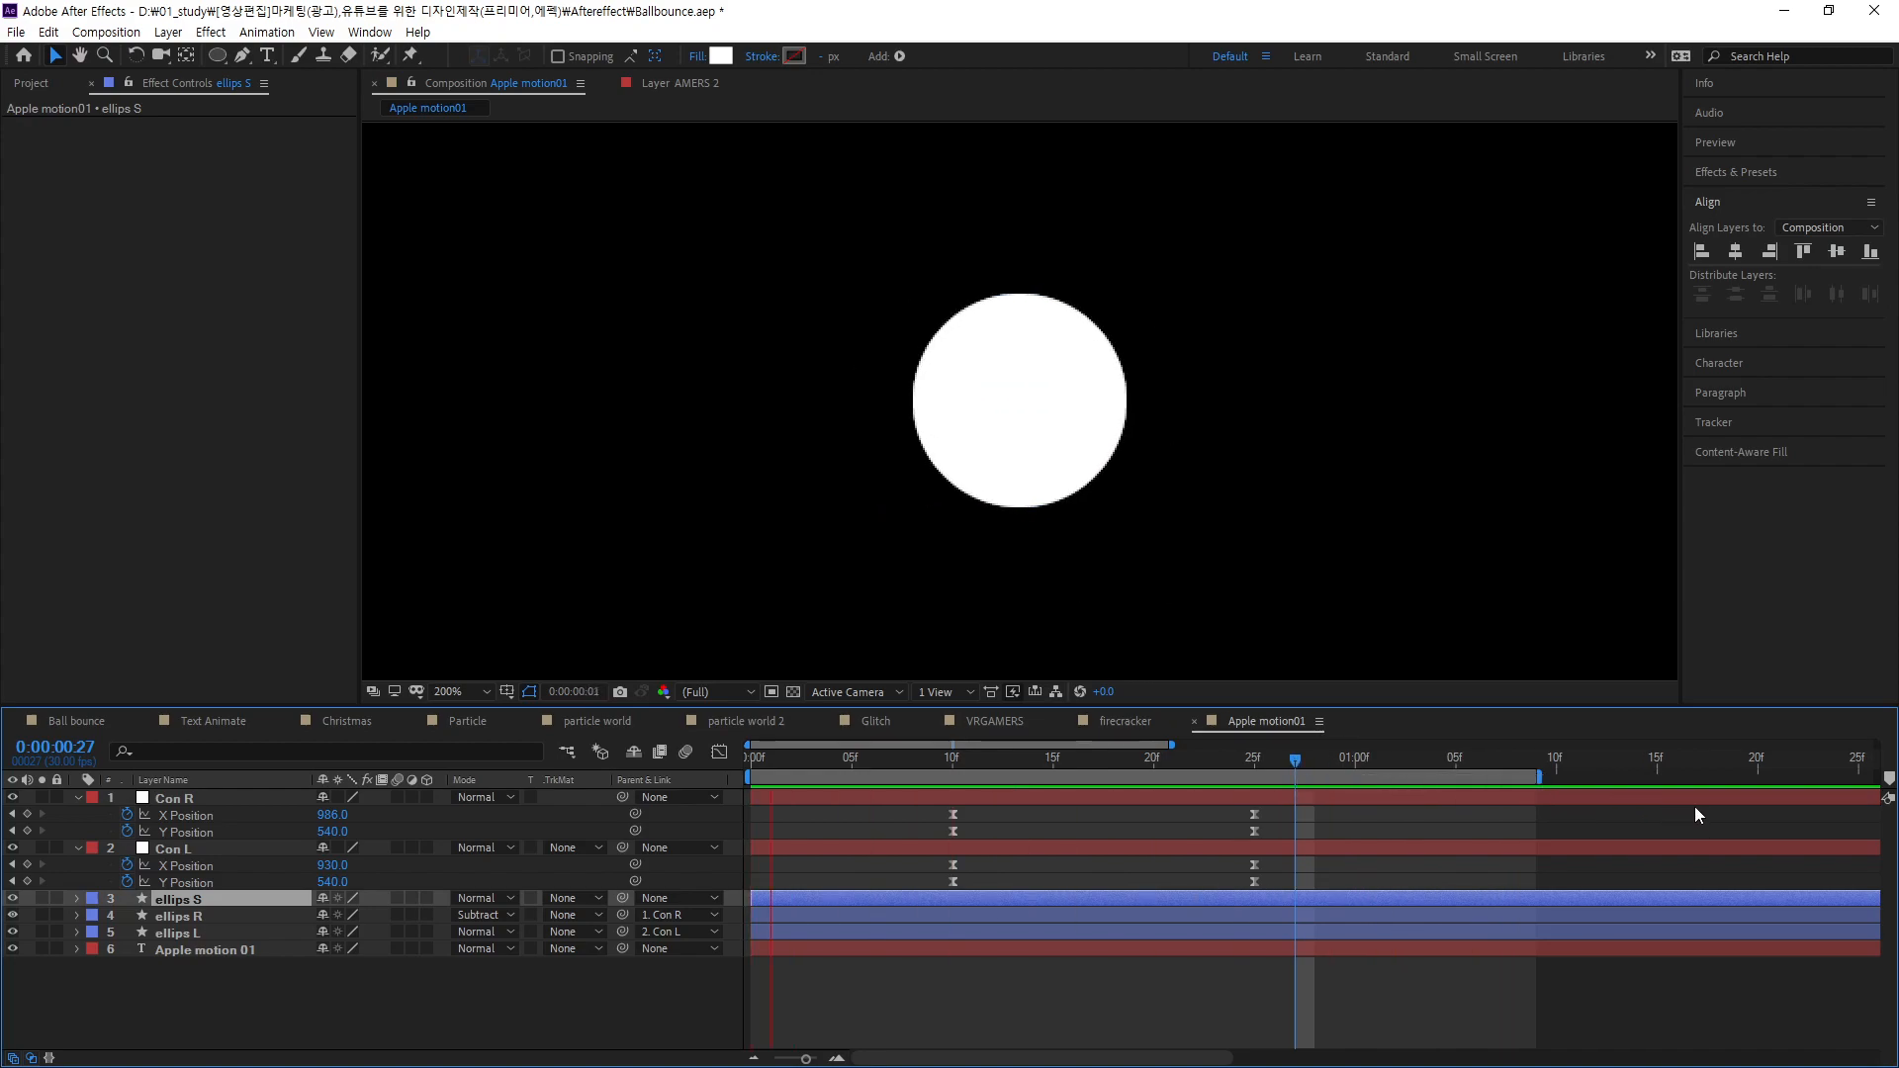
{"action": "key", "text": "space"}
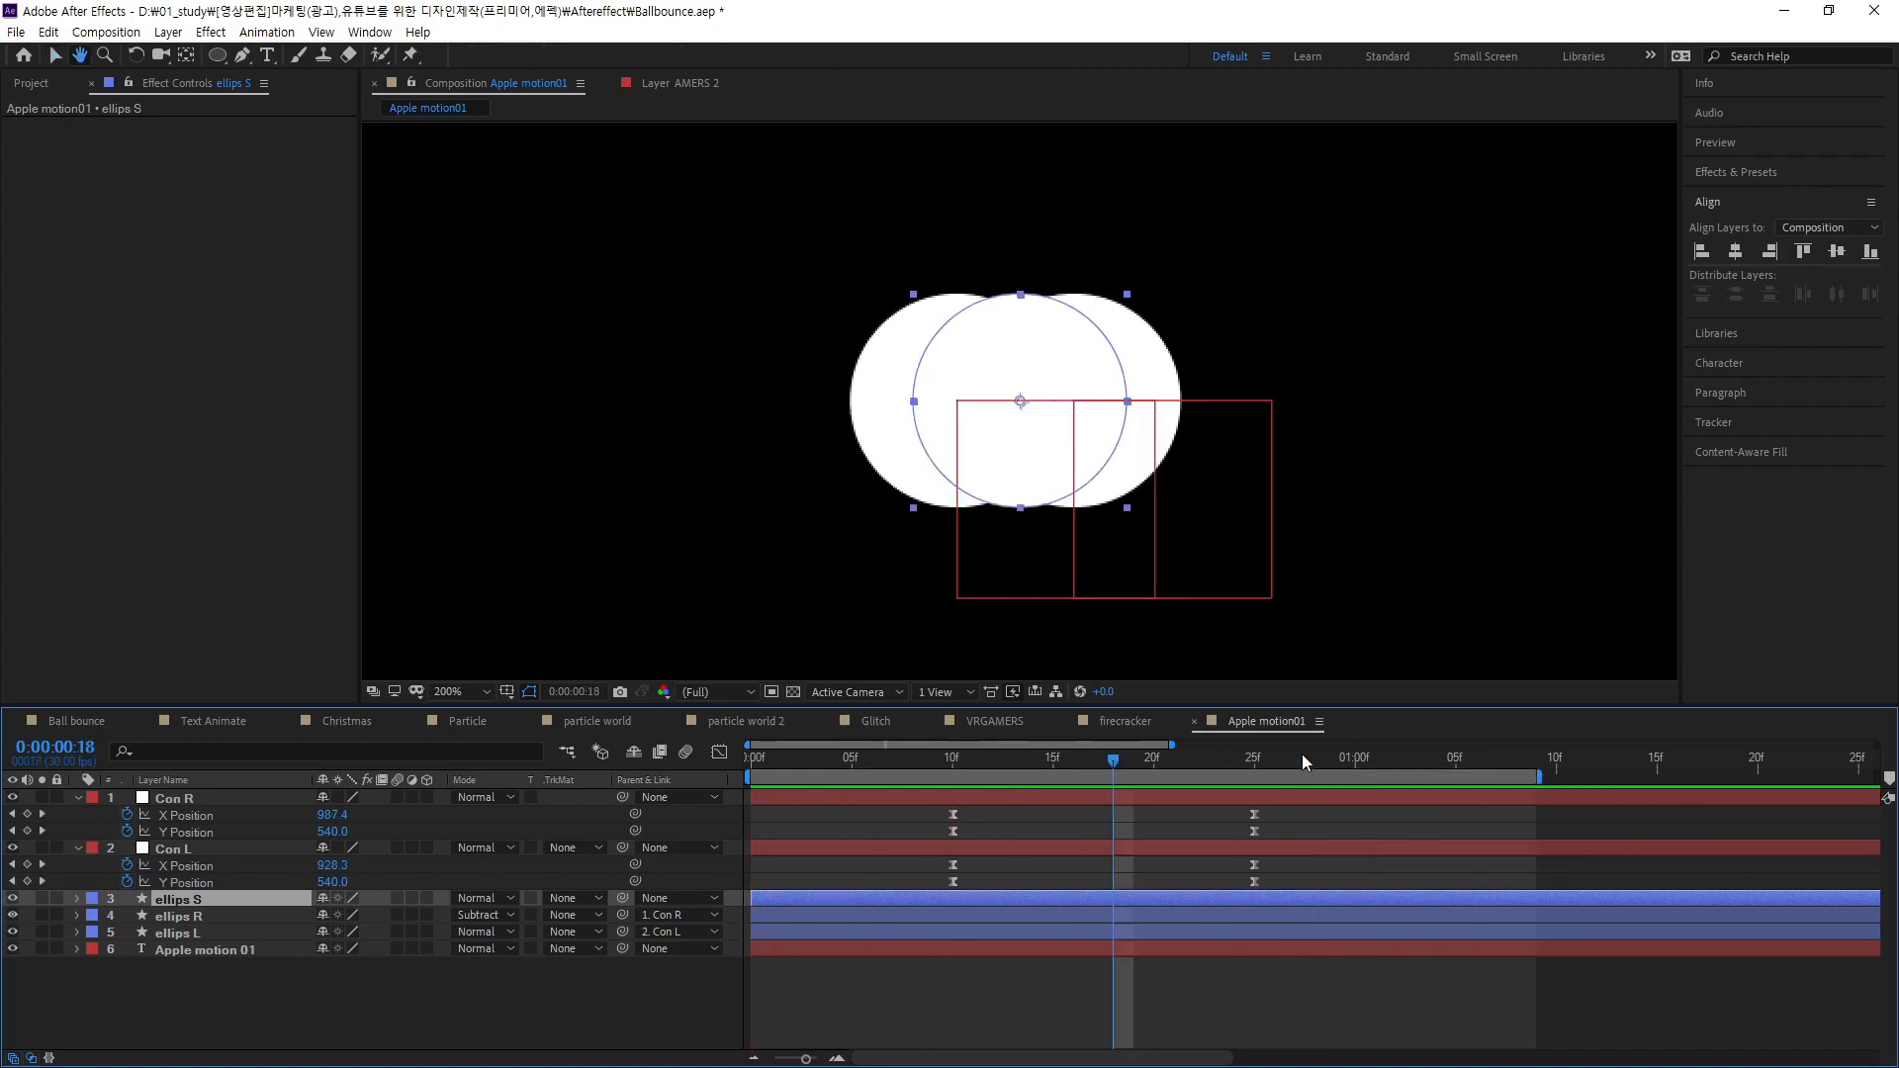
{"action": "left_click_drag", "start_coordinate": [1116, 755], "coordinate": [964, 868]}
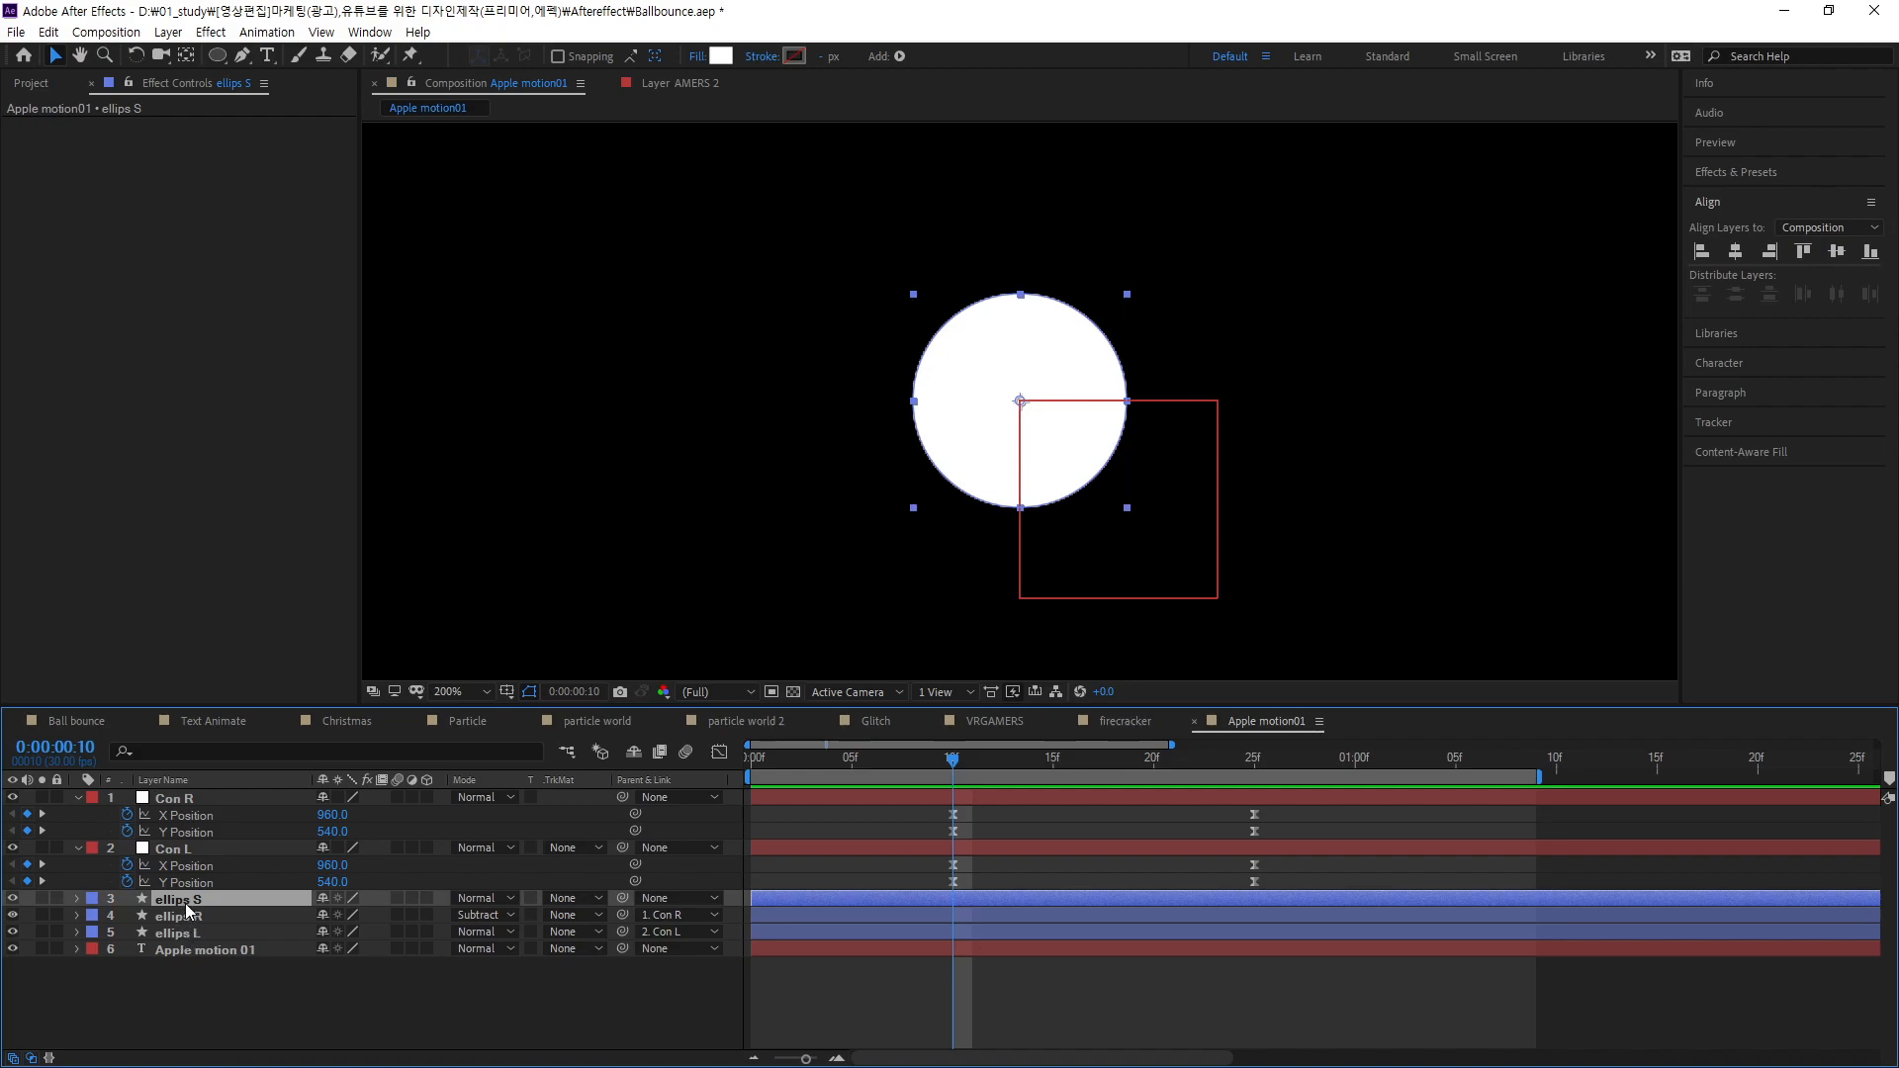
{"action": "left_click_drag", "start_coordinate": [955, 759], "coordinate": [956, 842]}
{"action": "key", "text": "alt+bracketright"}
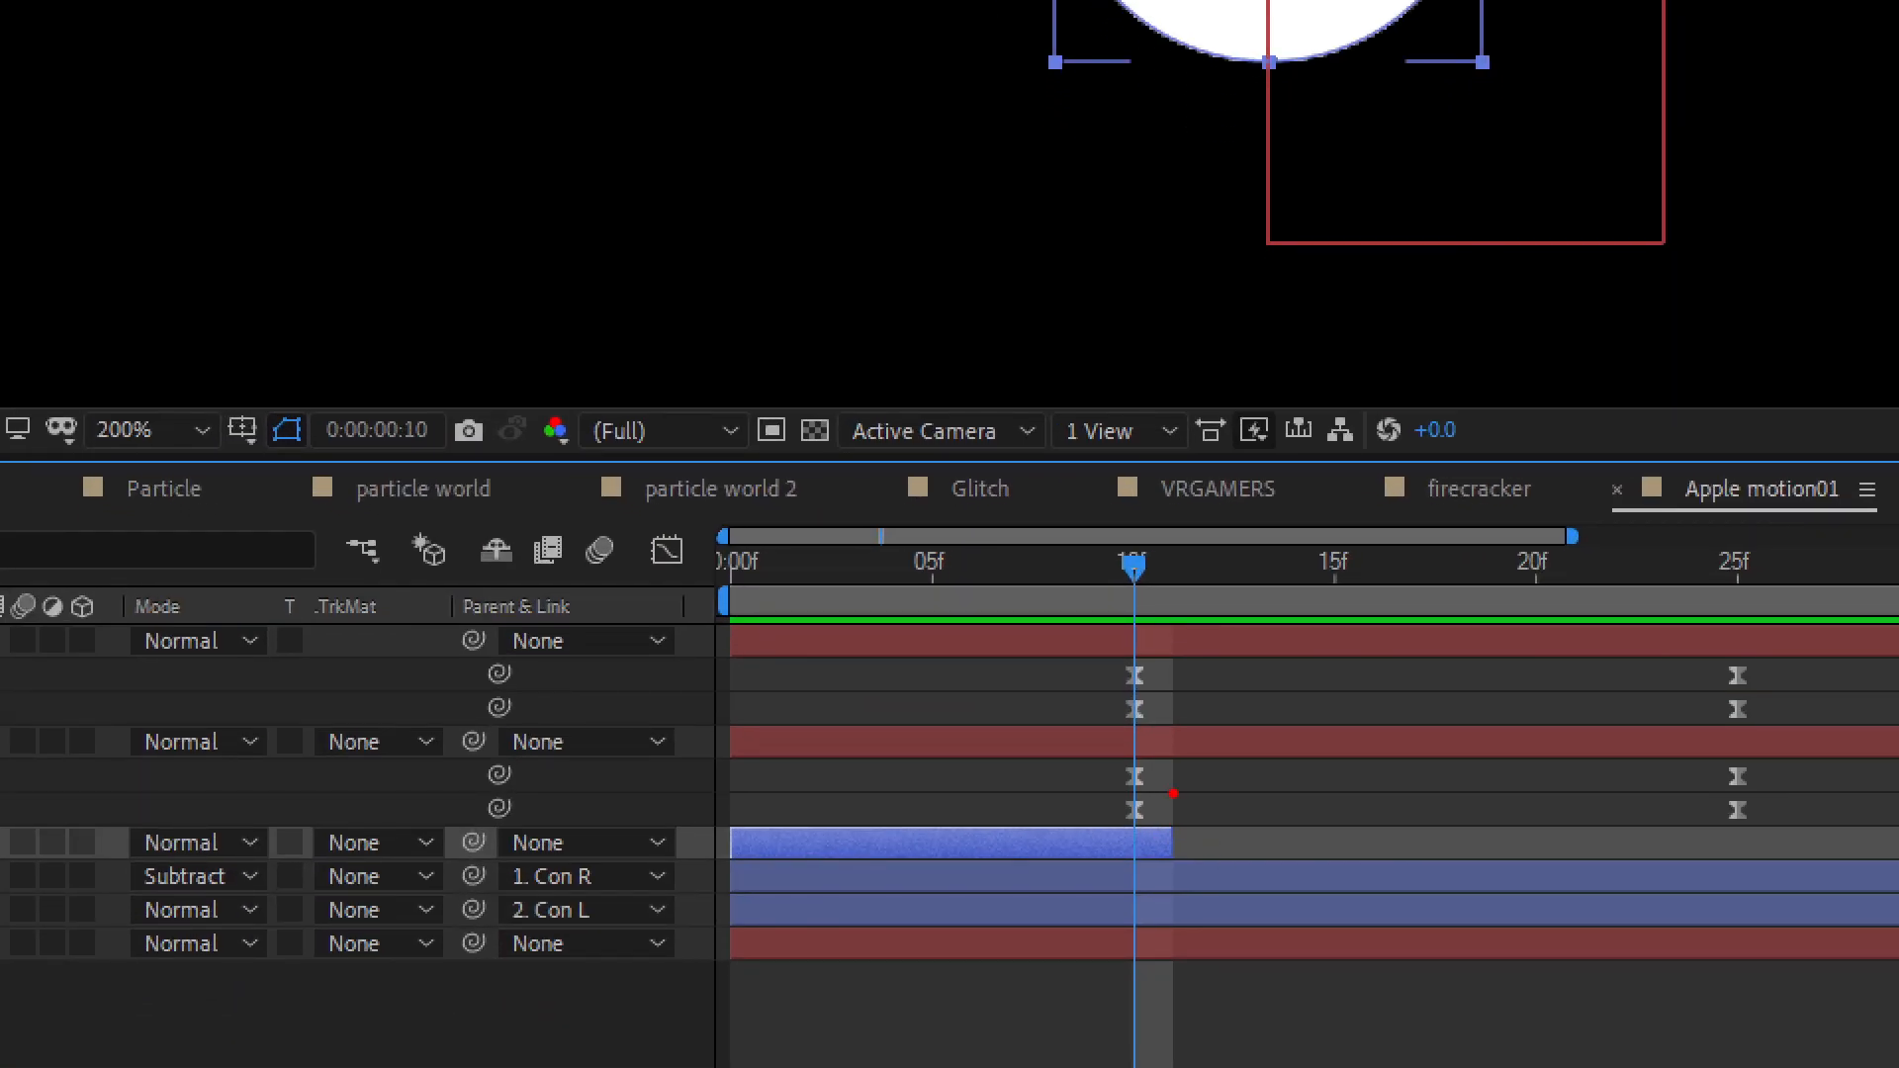
{"action": "left_click_drag", "start_coordinate": [1170, 791], "coordinate": [1170, 978]}
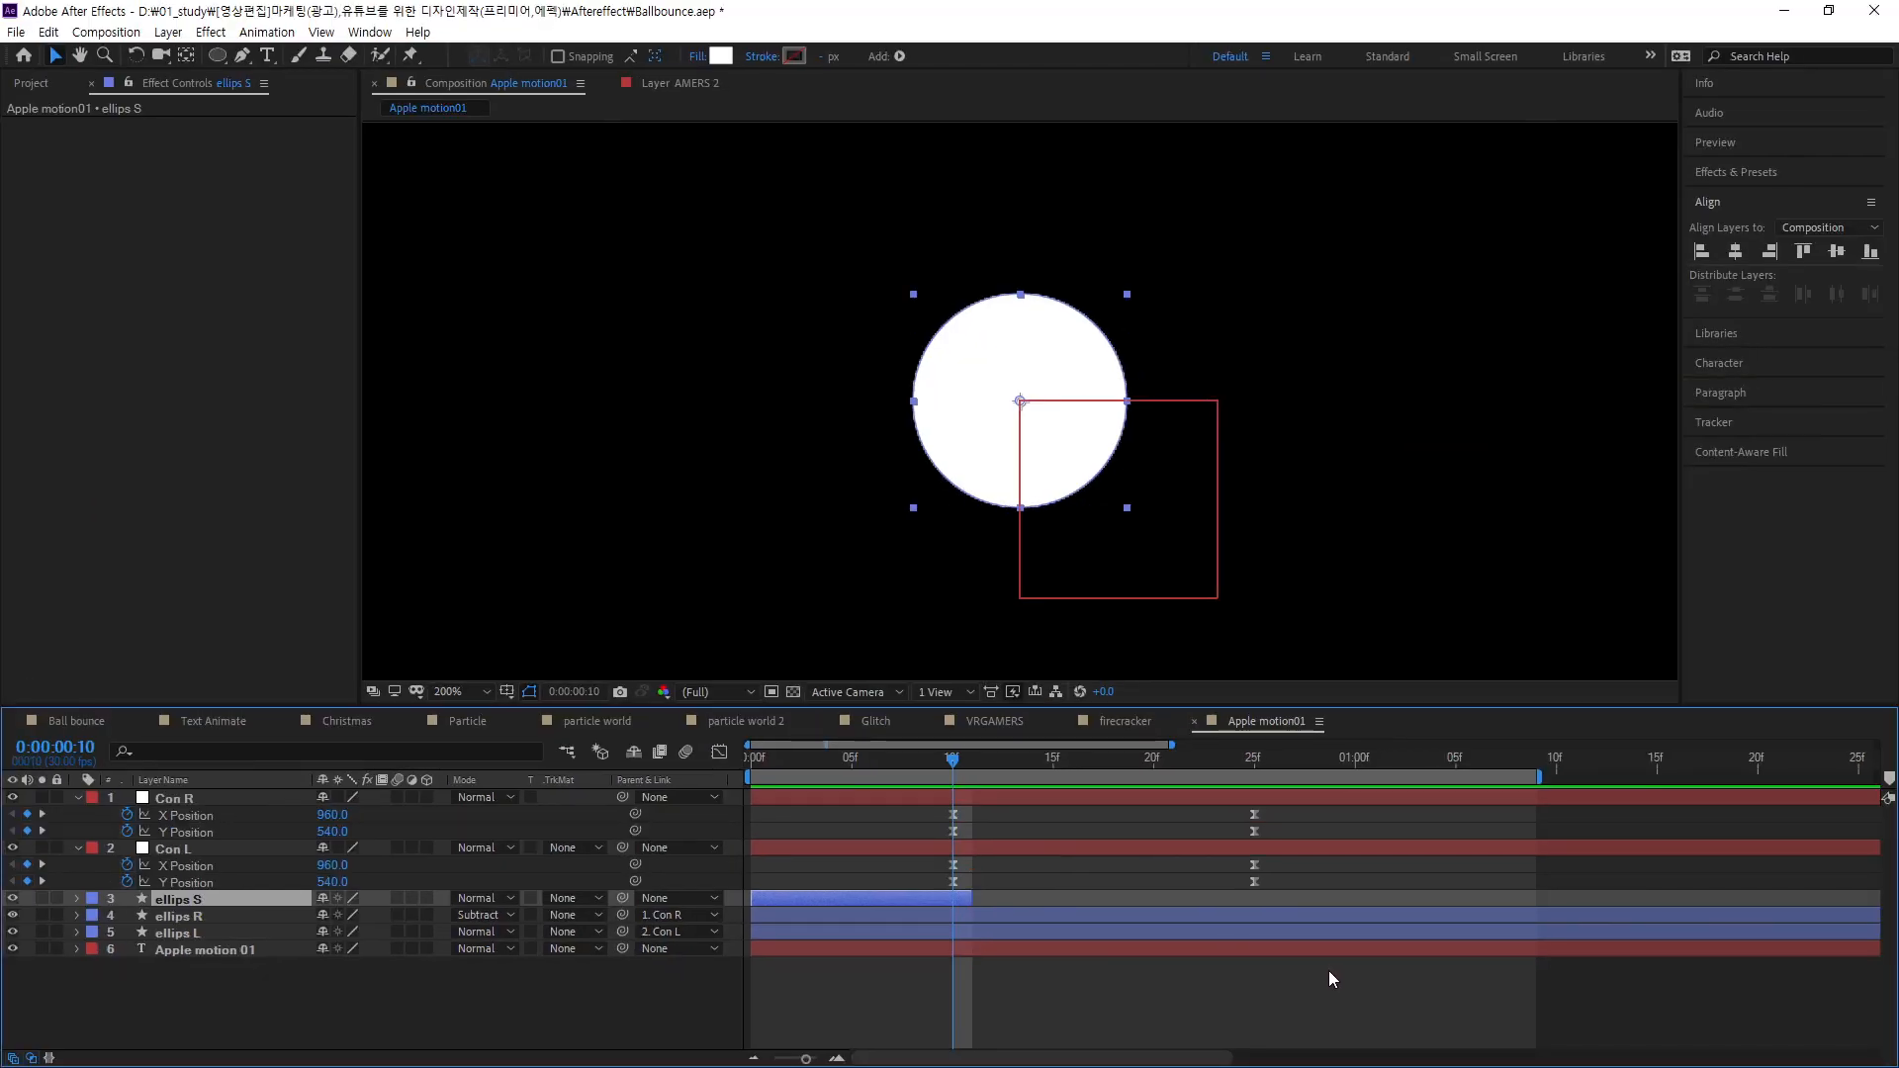
{"action": "key", "text": "space"}
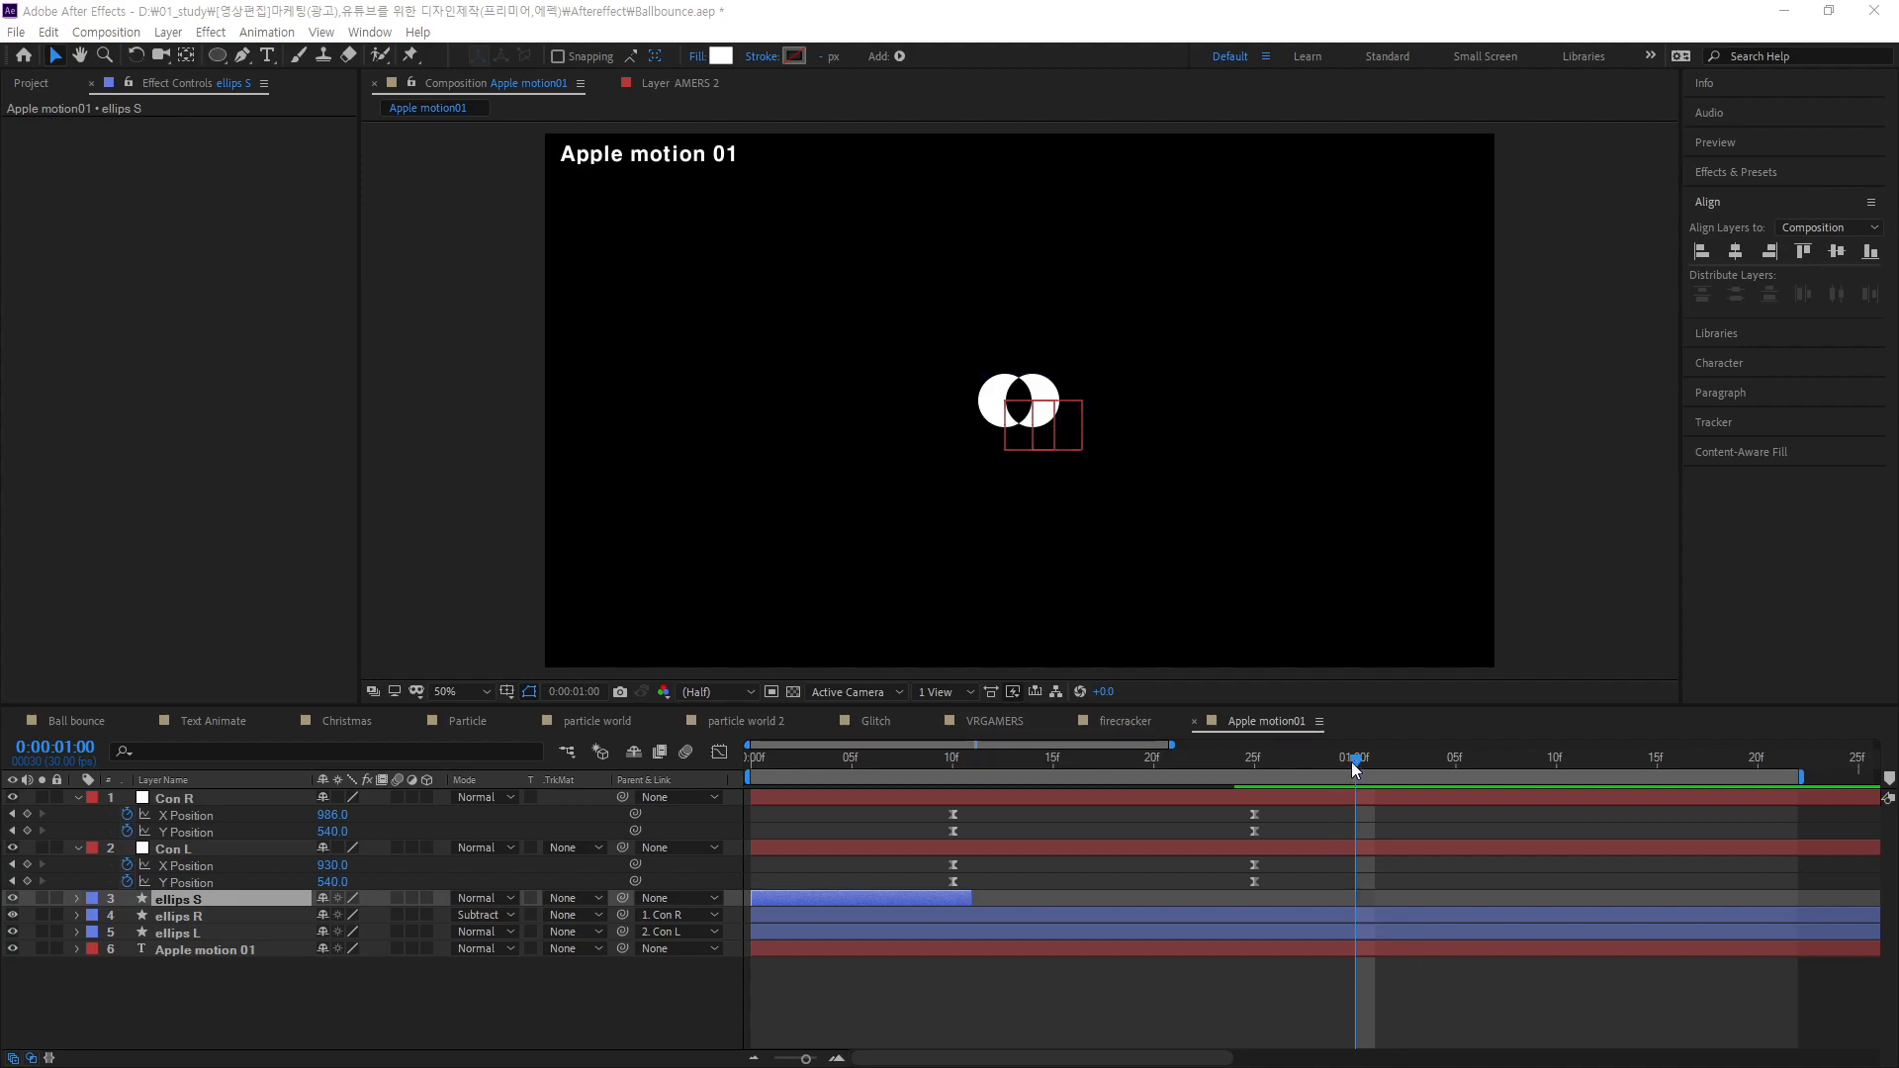
- Add X and Y Position keyframes to the Con L null at 0:00:01:00, holding its current position
{"action": "left_click_drag", "start_coordinate": [1356, 763], "coordinate": [1353, 838]}
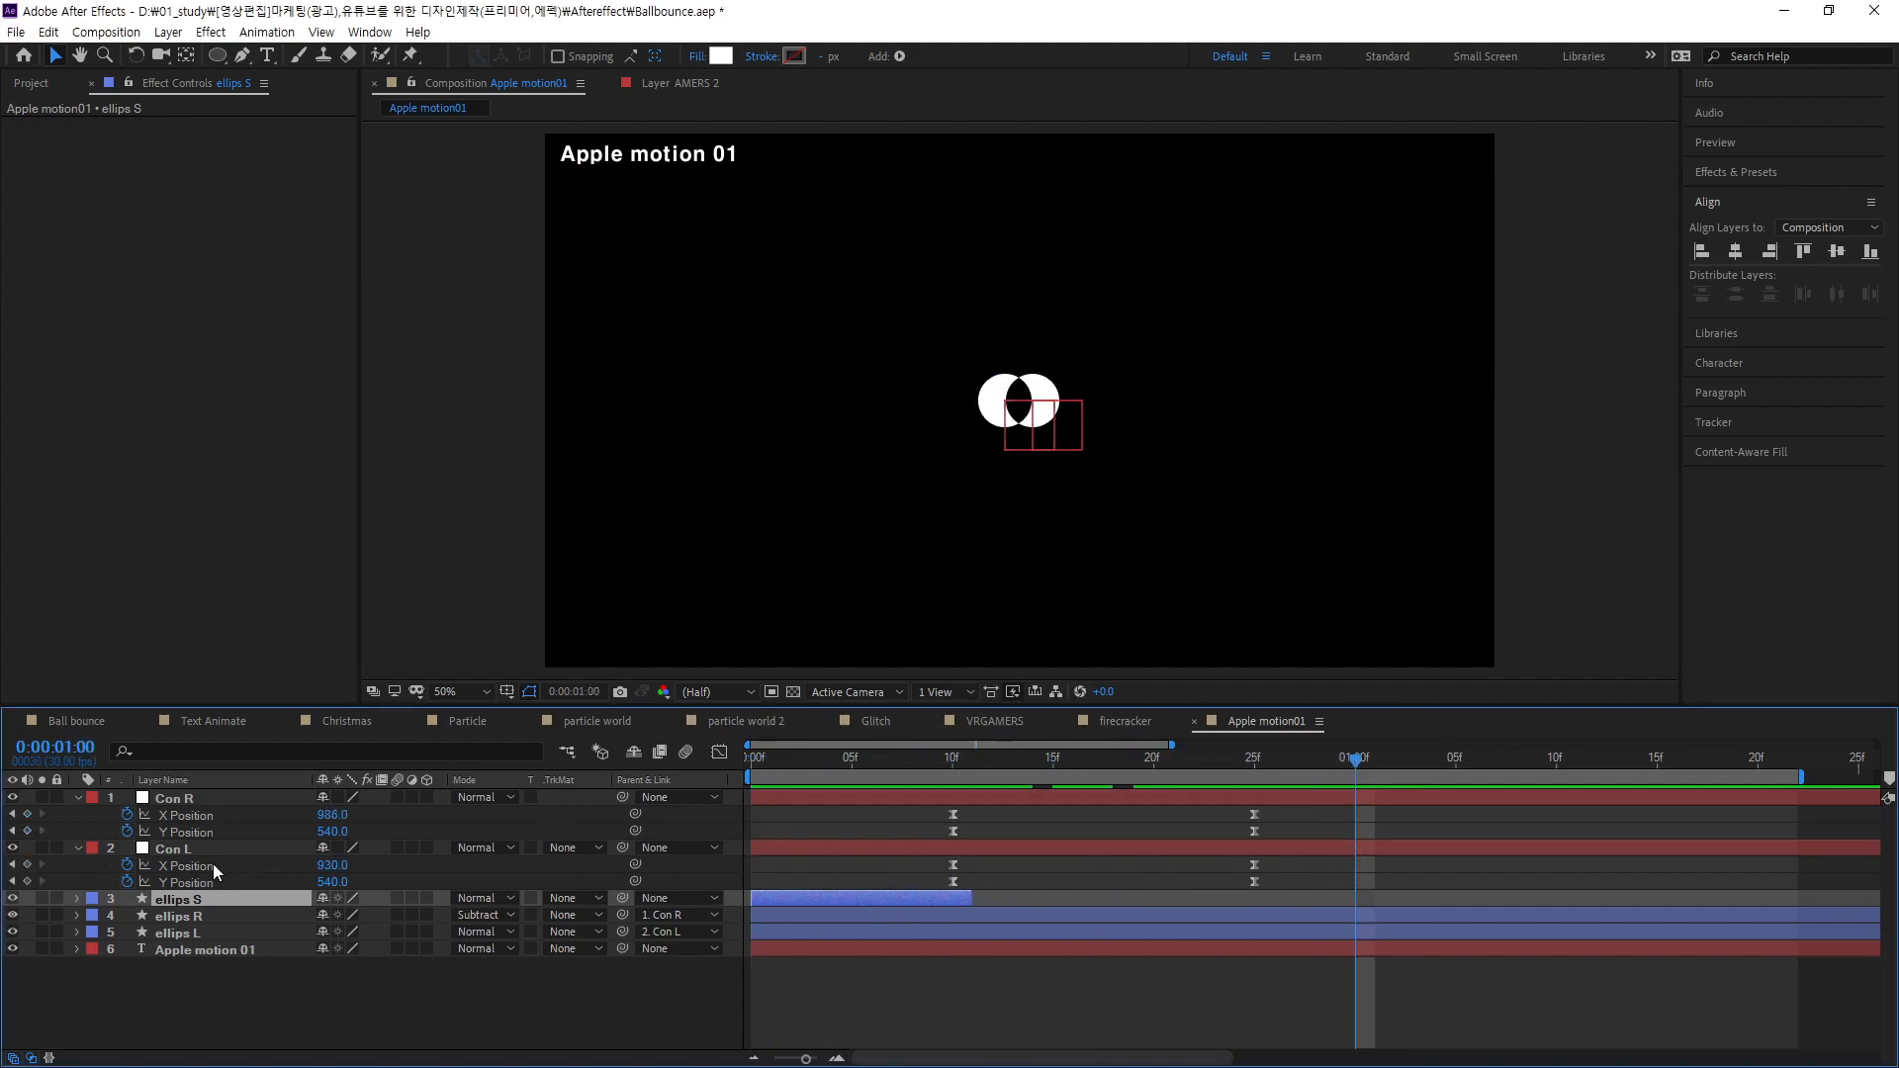
{"action": "left_click", "coordinate": [185, 848]}
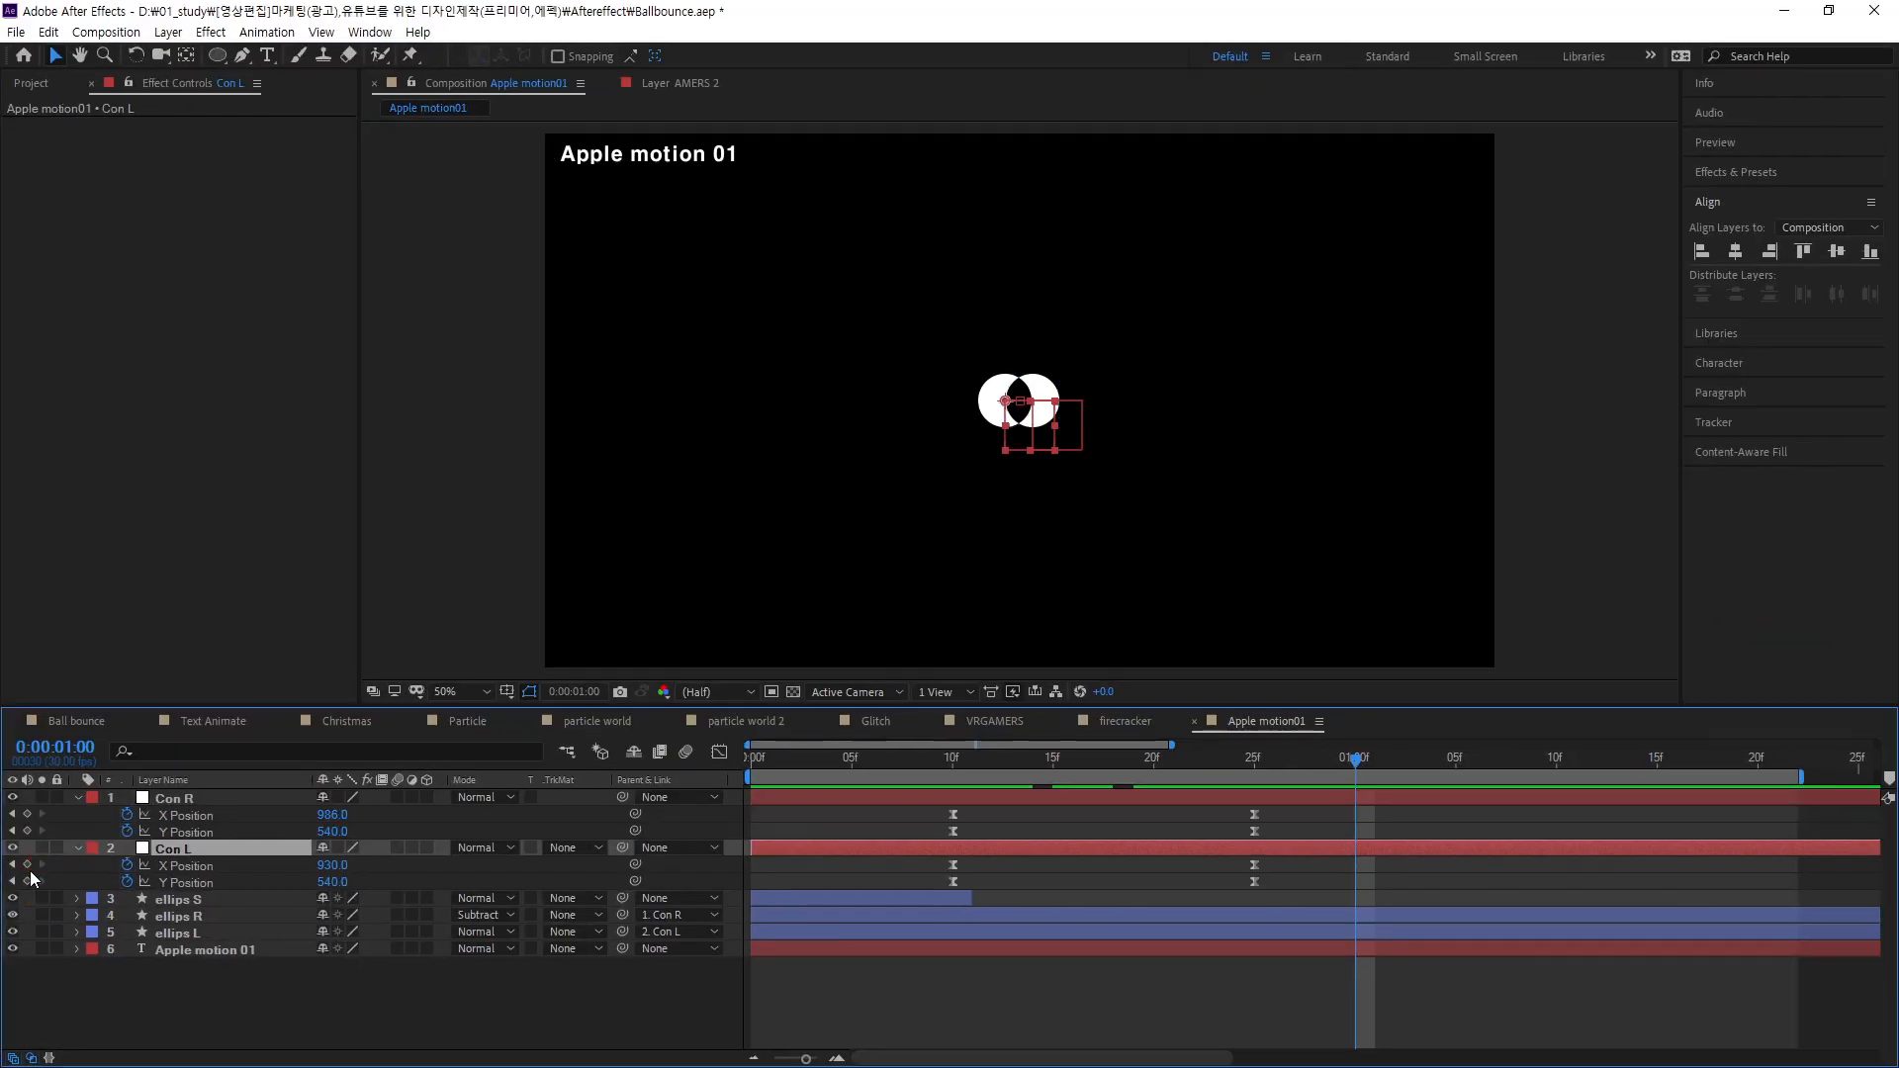
{"action": "left_click", "coordinate": [27, 864]}
{"action": "left_click", "coordinate": [26, 882]}
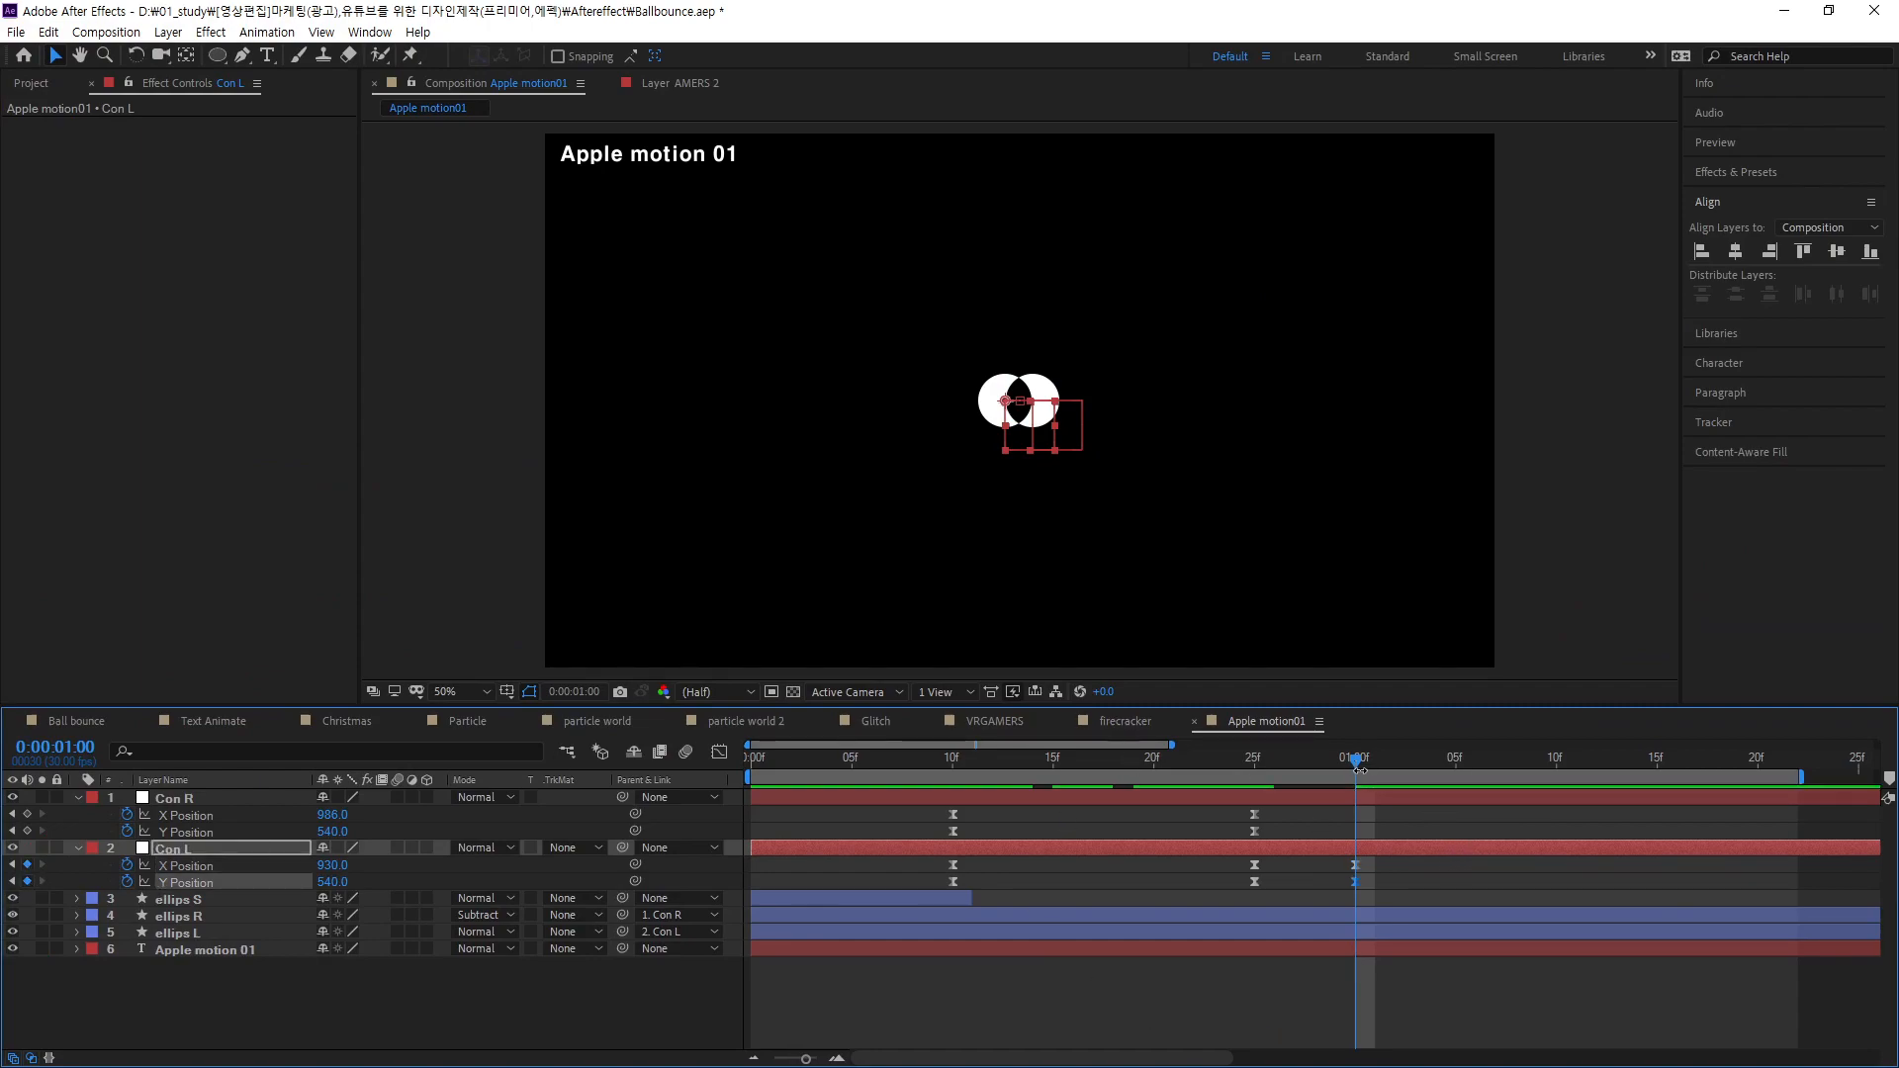
- Keyframe Con L at 0:00:01:15 by moving the null left to an X Position of about 736
{"action": "left_click_drag", "start_coordinate": [851, 438], "coordinate": [1024, 438]}
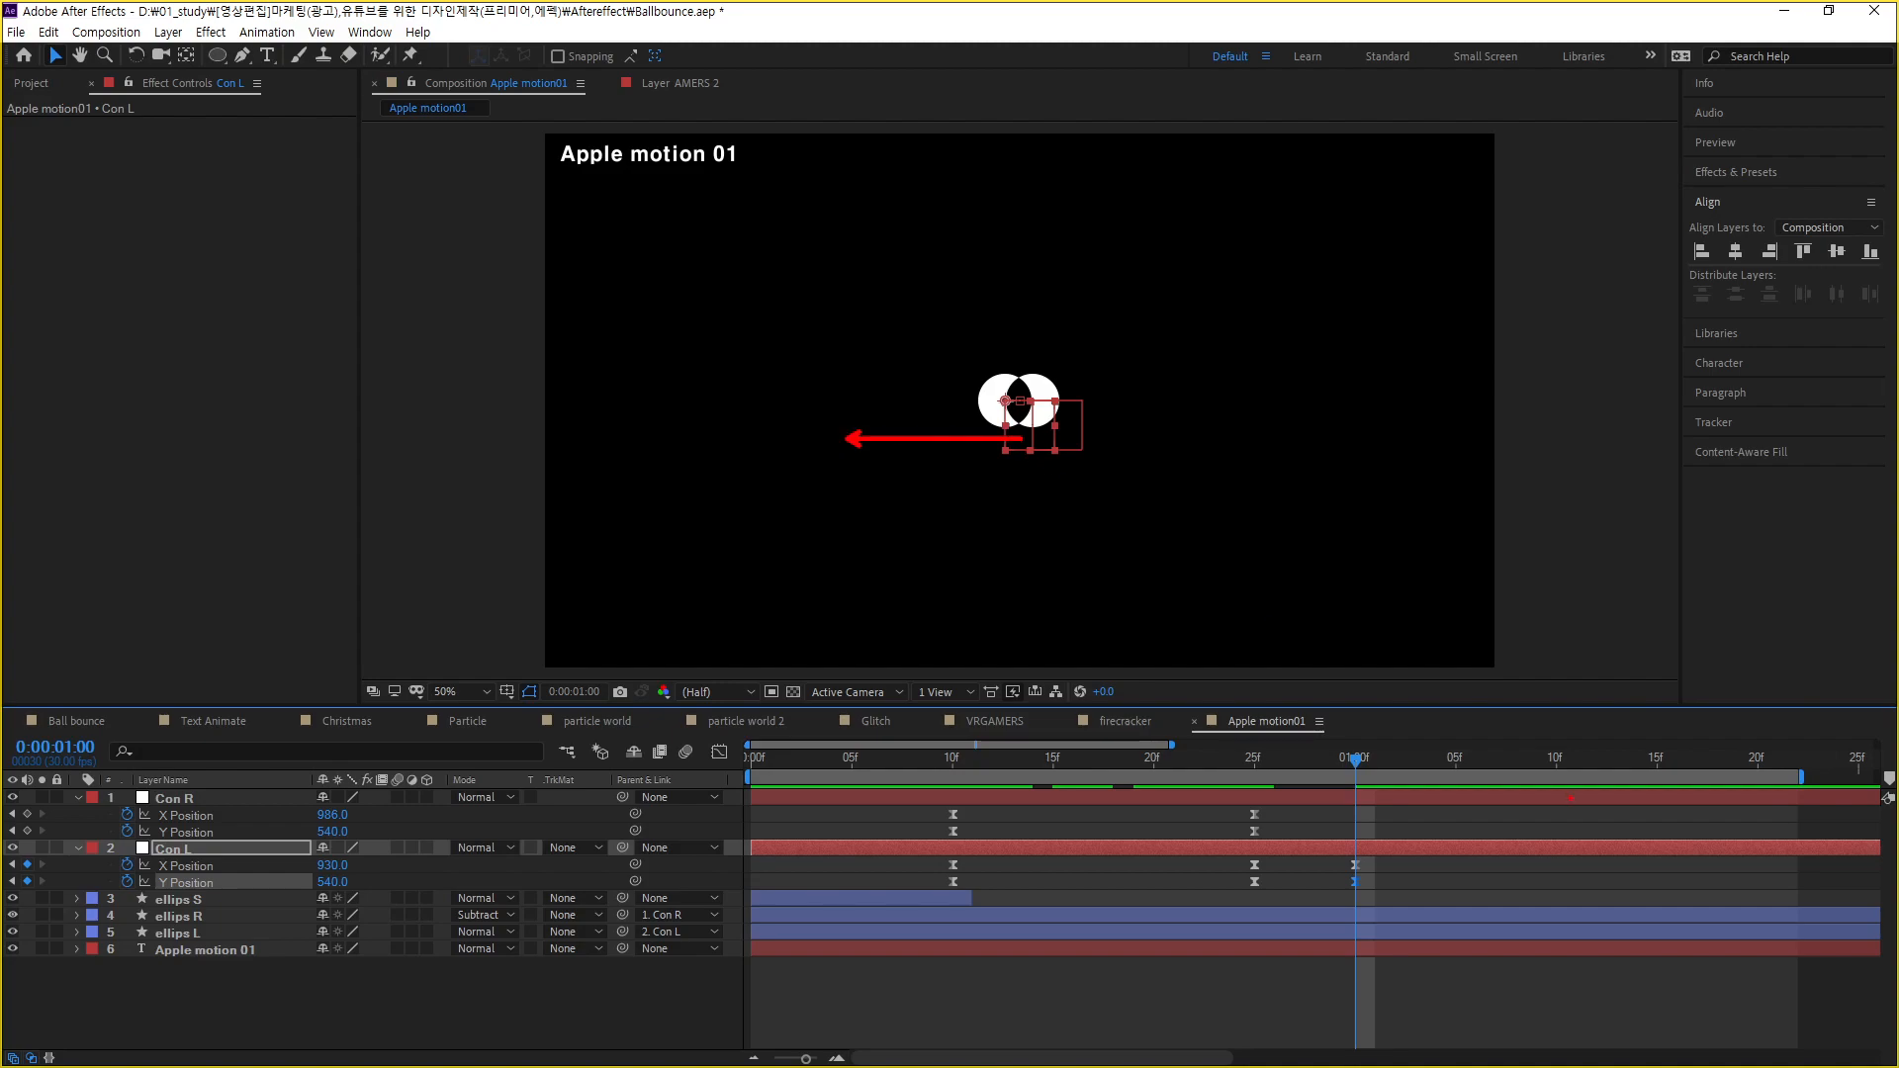
{"action": "key", "text": "Escape"}
{"action": "left_click_drag", "start_coordinate": [1362, 772], "coordinate": [1654, 798]}
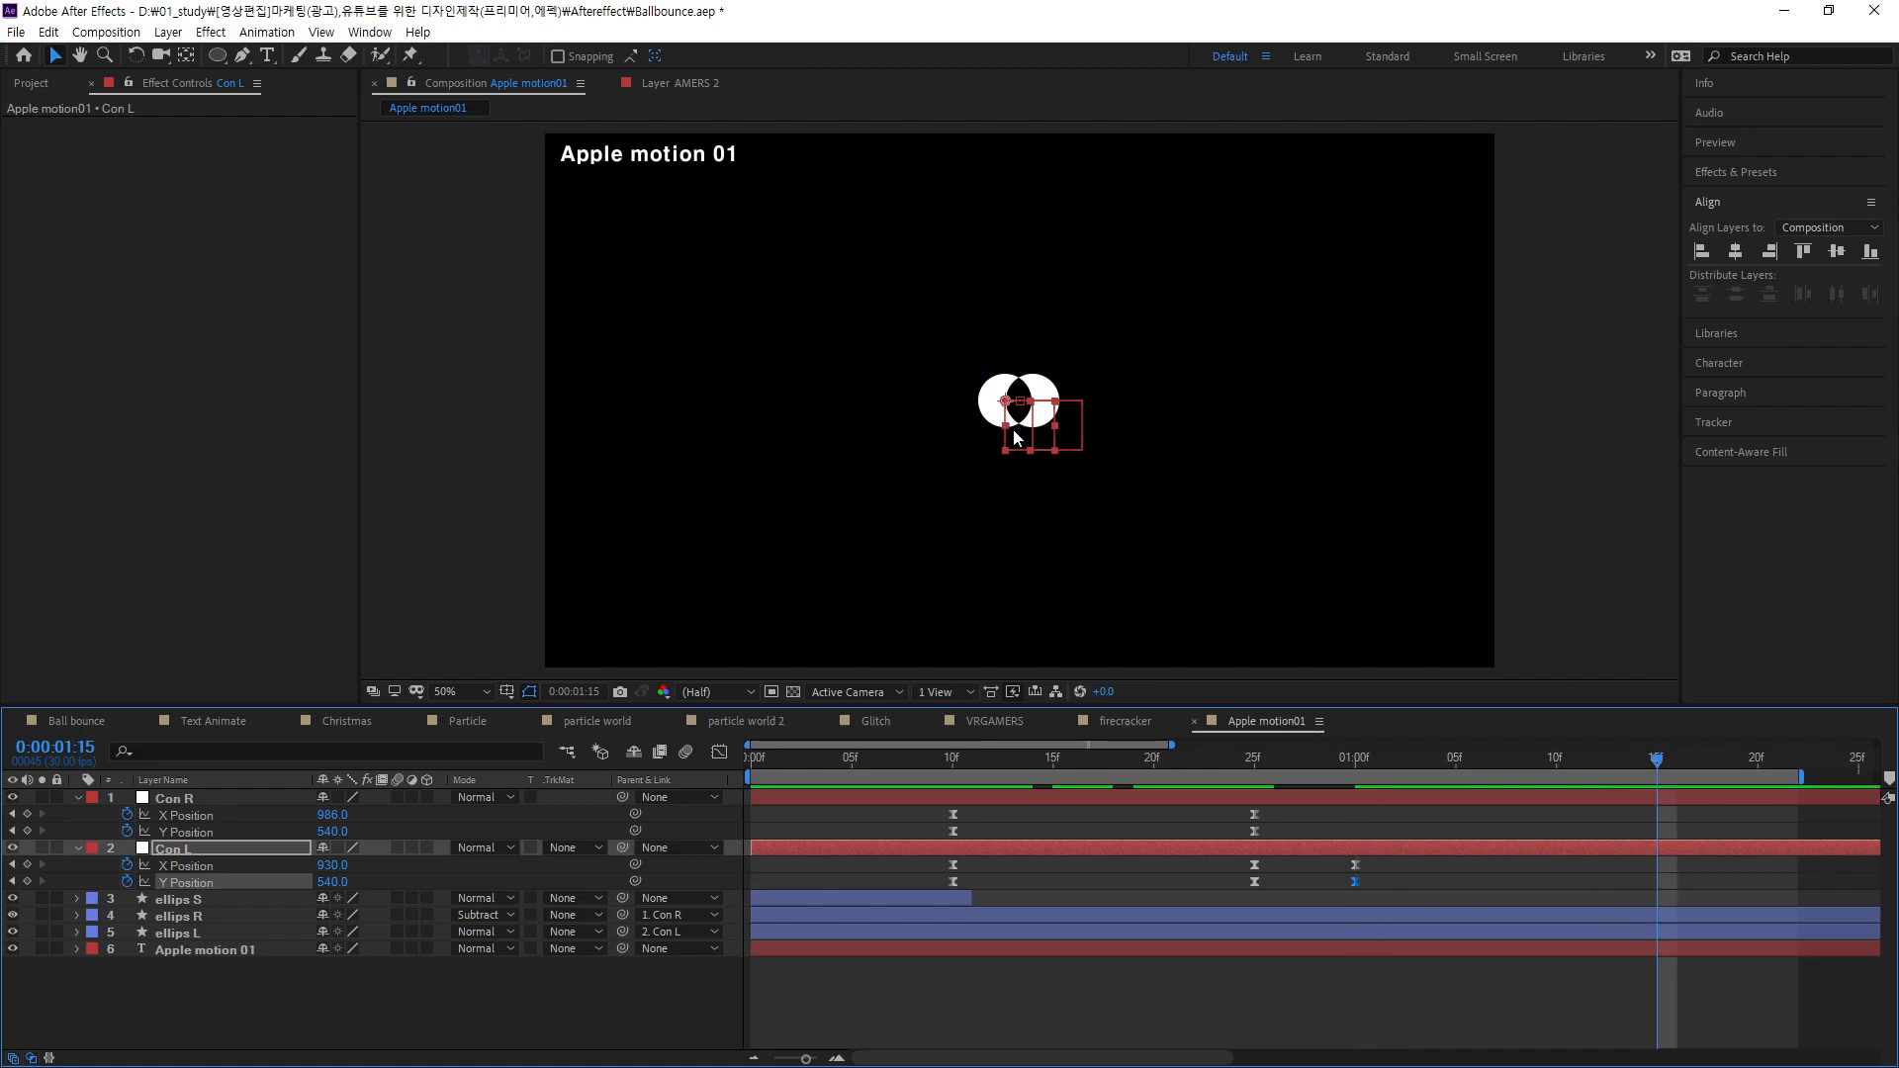
{"action": "left_click_drag", "start_coordinate": [1022, 427], "coordinate": [923, 441]}
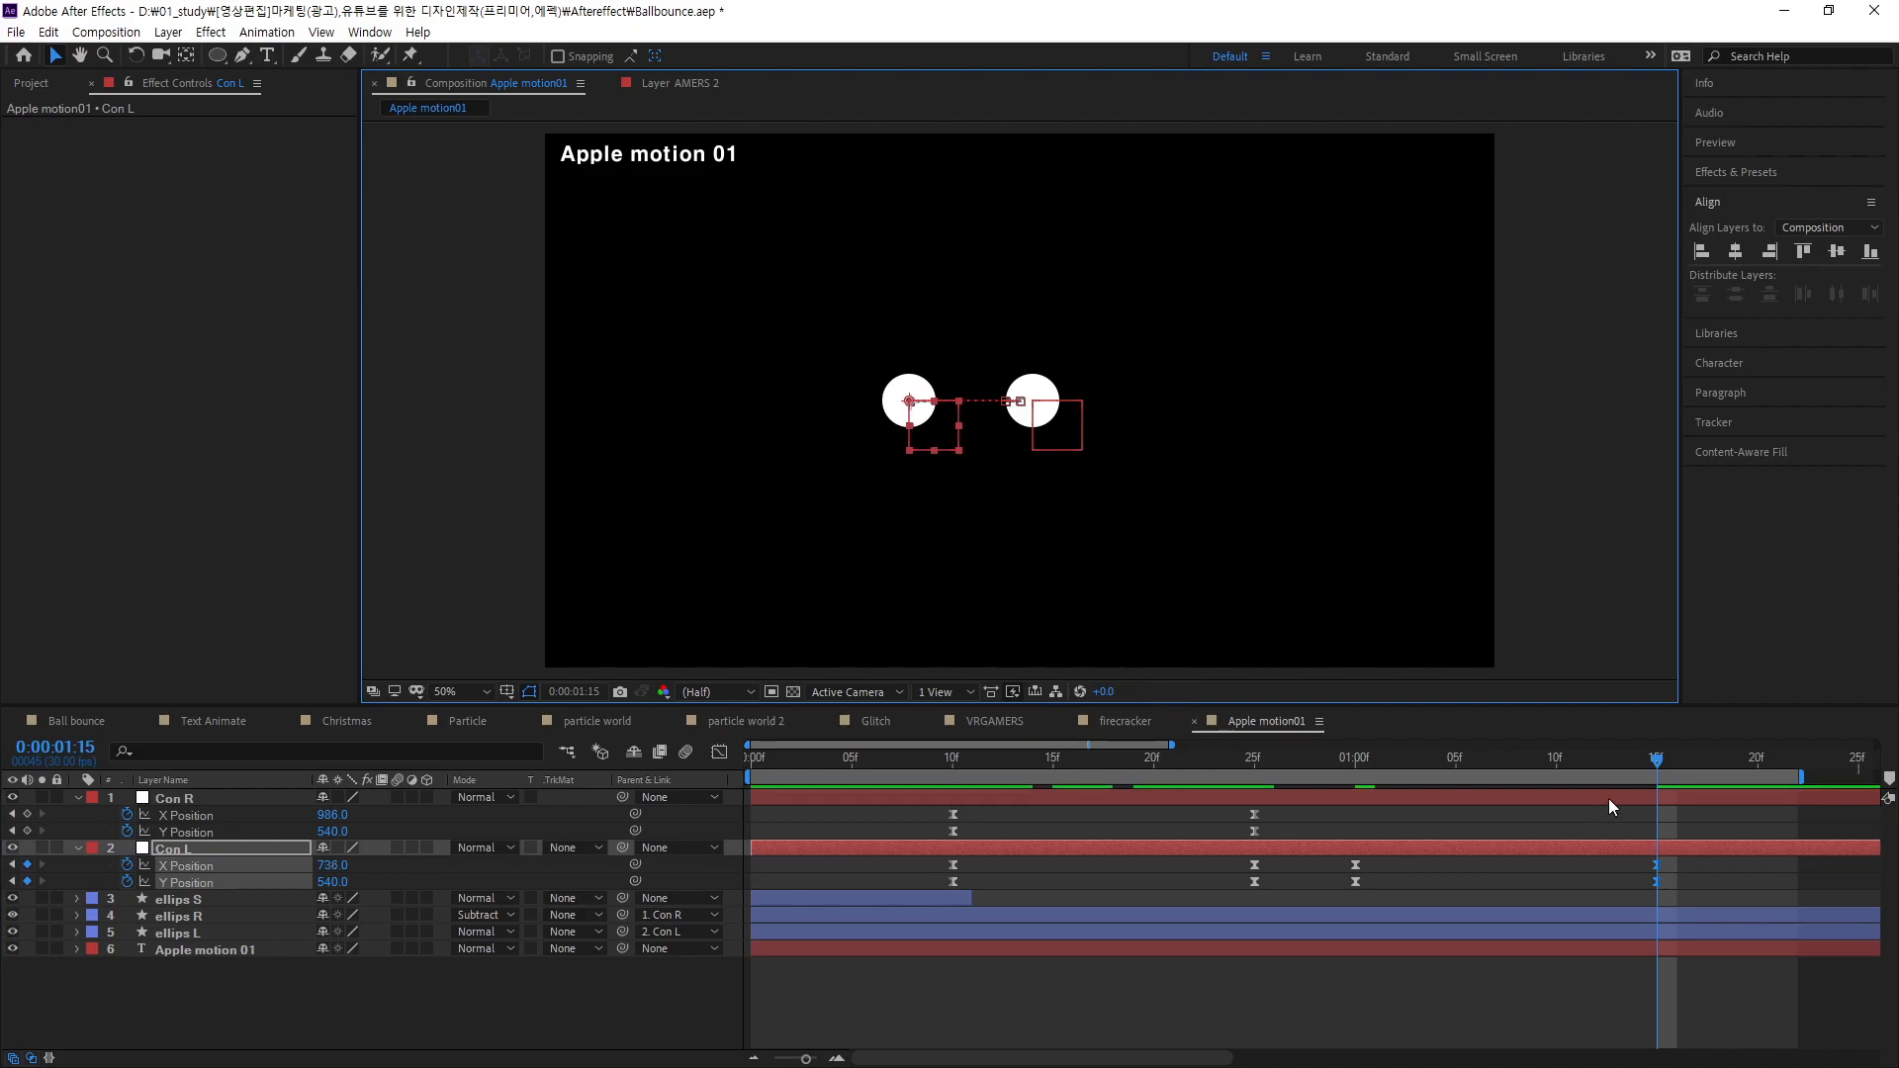
{"action": "left_click_drag", "start_coordinate": [1656, 758], "coordinate": [1661, 868]}
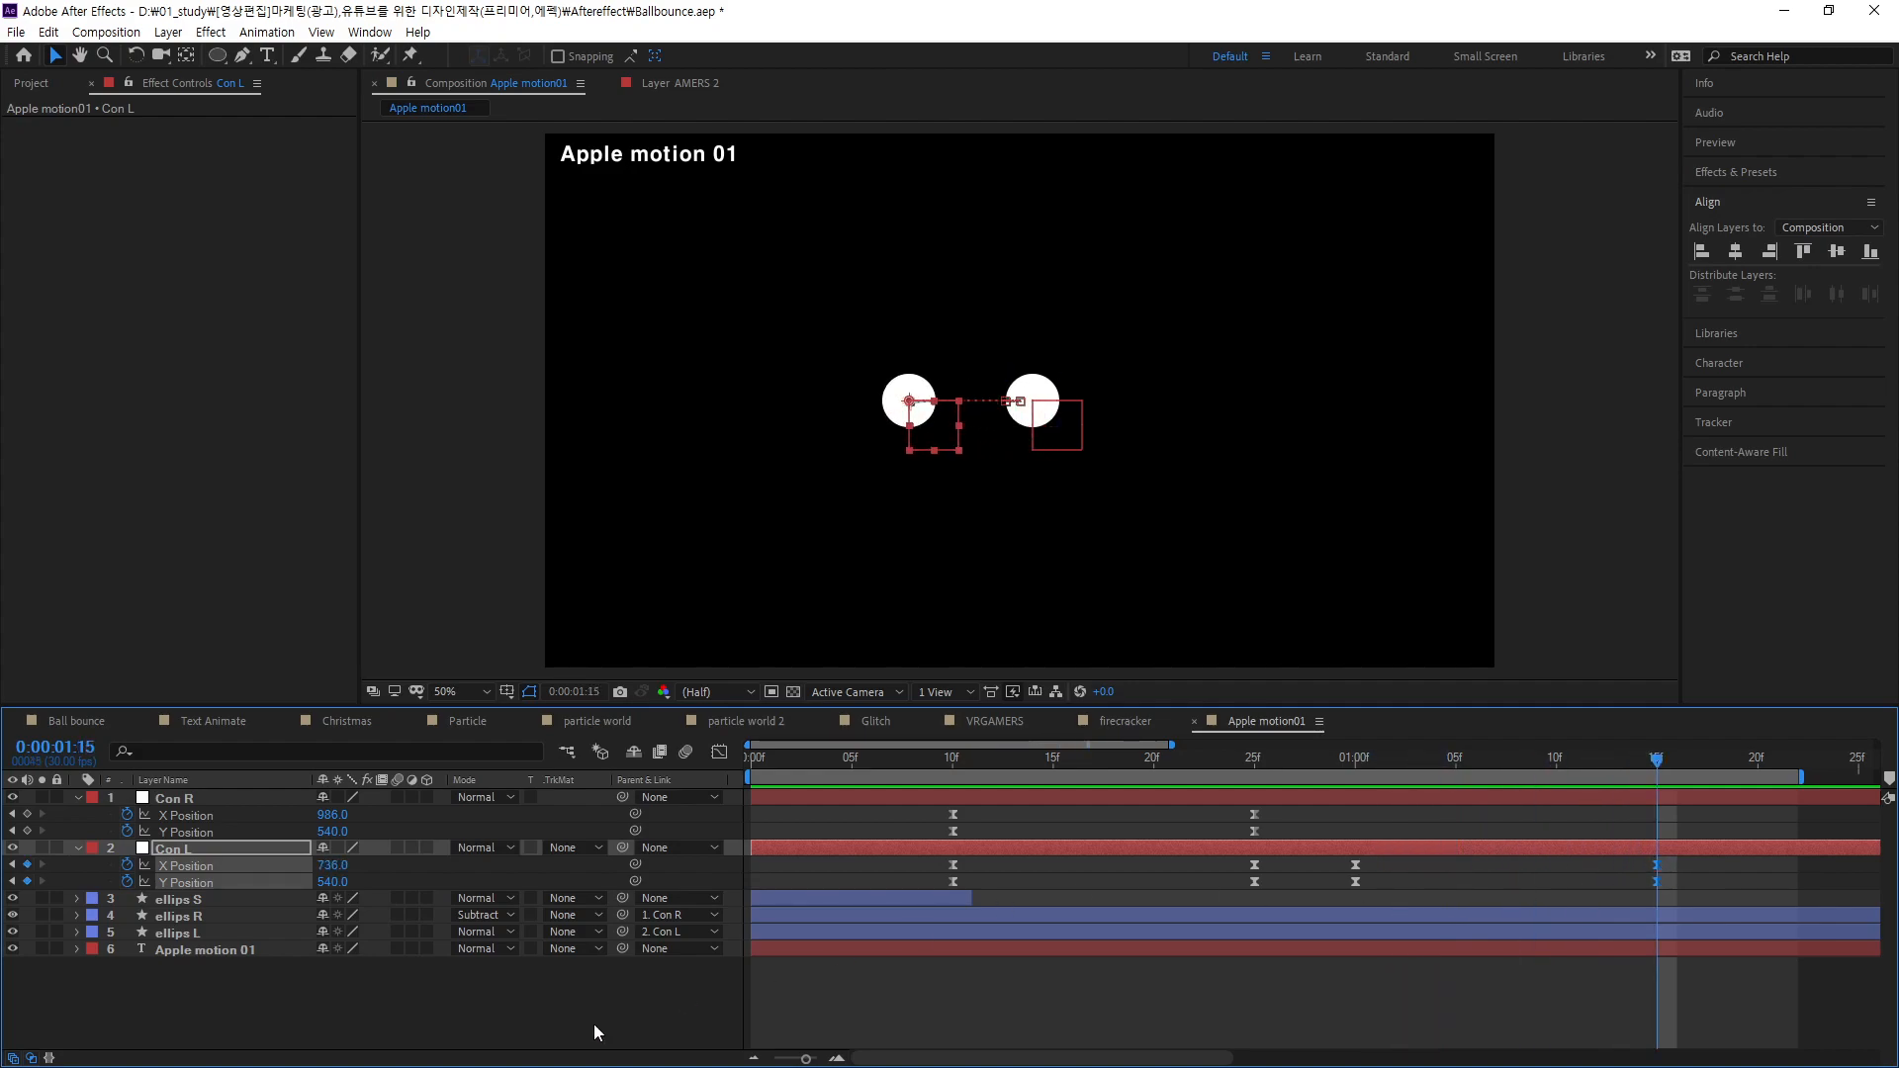
- Reshape Con L's X Position graph with a steep start at 0:00:01:00 and a longer ease into 0:00:01:15, and preview it
{"action": "left_click", "coordinate": [719, 752]}
{"action": "left_click", "coordinate": [166, 1009]}
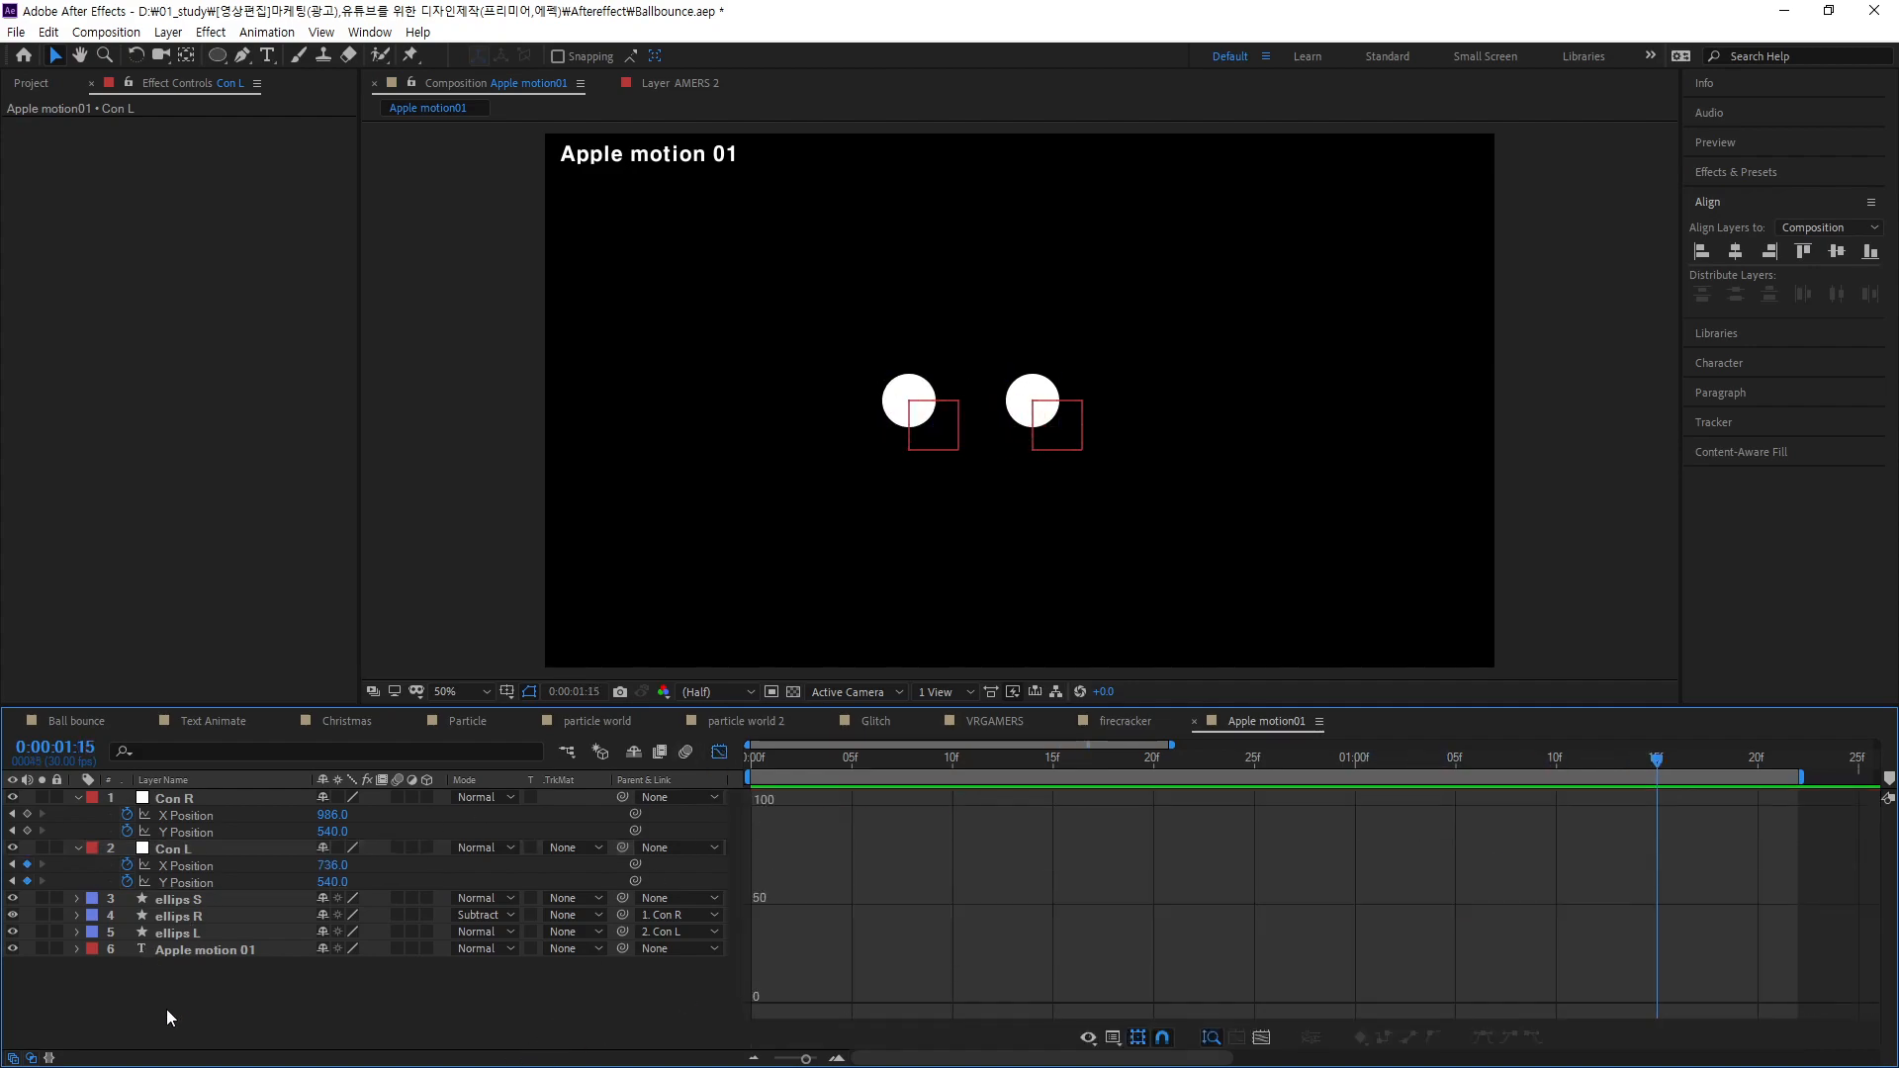
{"action": "left_click", "coordinate": [183, 867]}
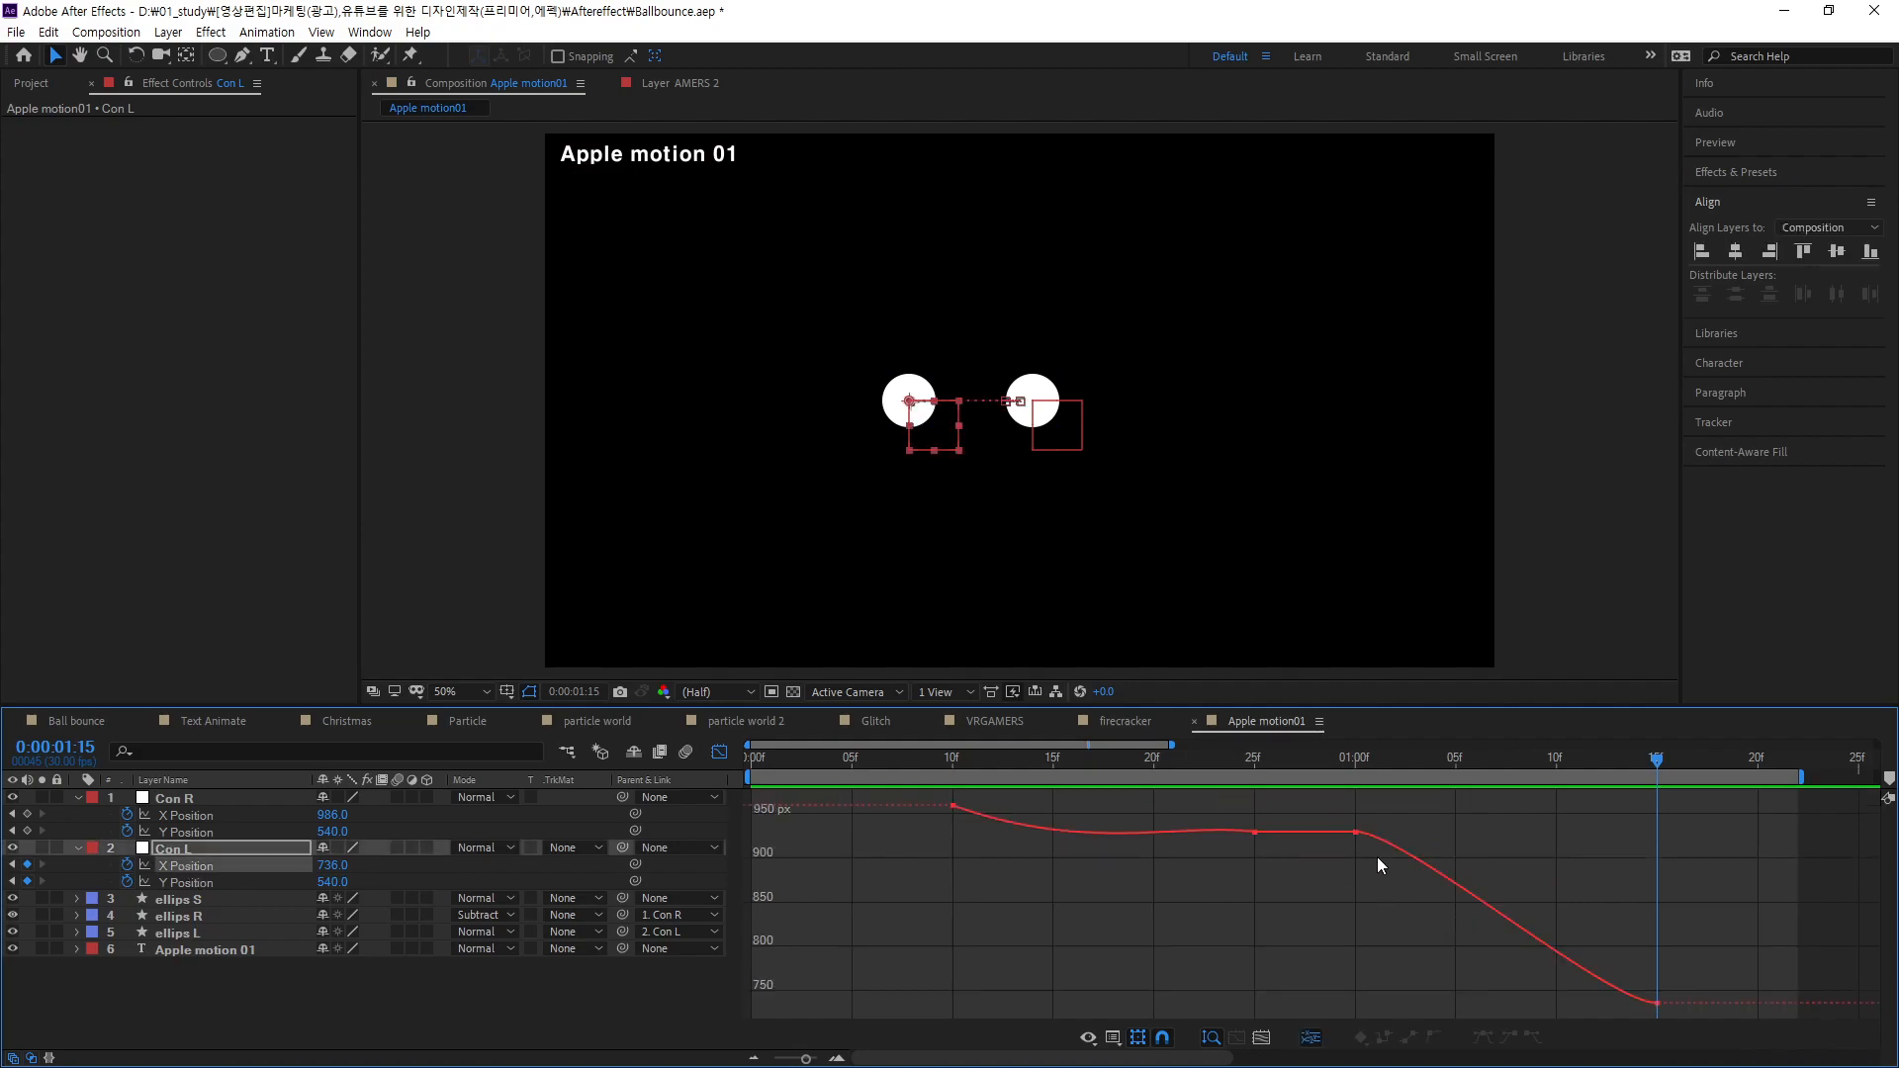
{"action": "left_click", "coordinate": [1355, 832]}
{"action": "left_click_drag", "start_coordinate": [1409, 830], "coordinate": [1414, 950]}
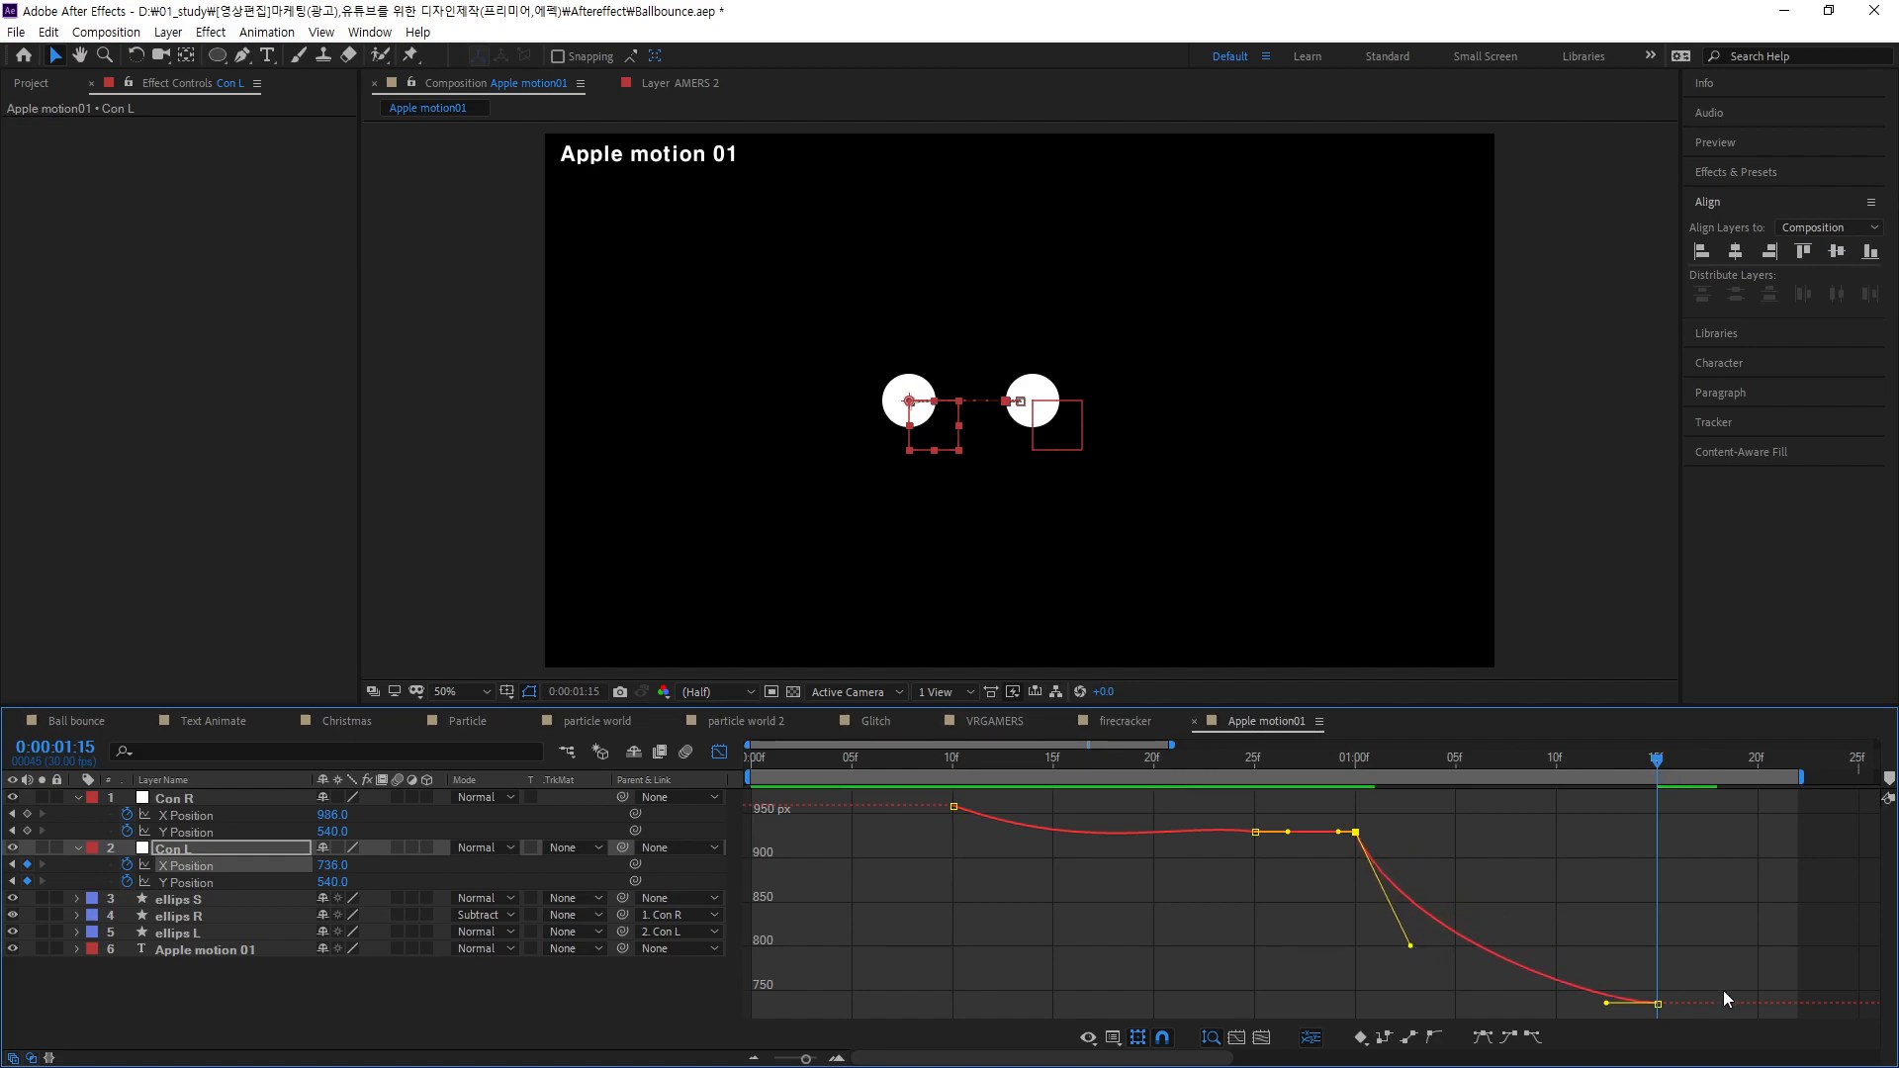
{"action": "left_click", "coordinate": [1658, 1003]}
{"action": "left_click", "coordinate": [1508, 1037]}
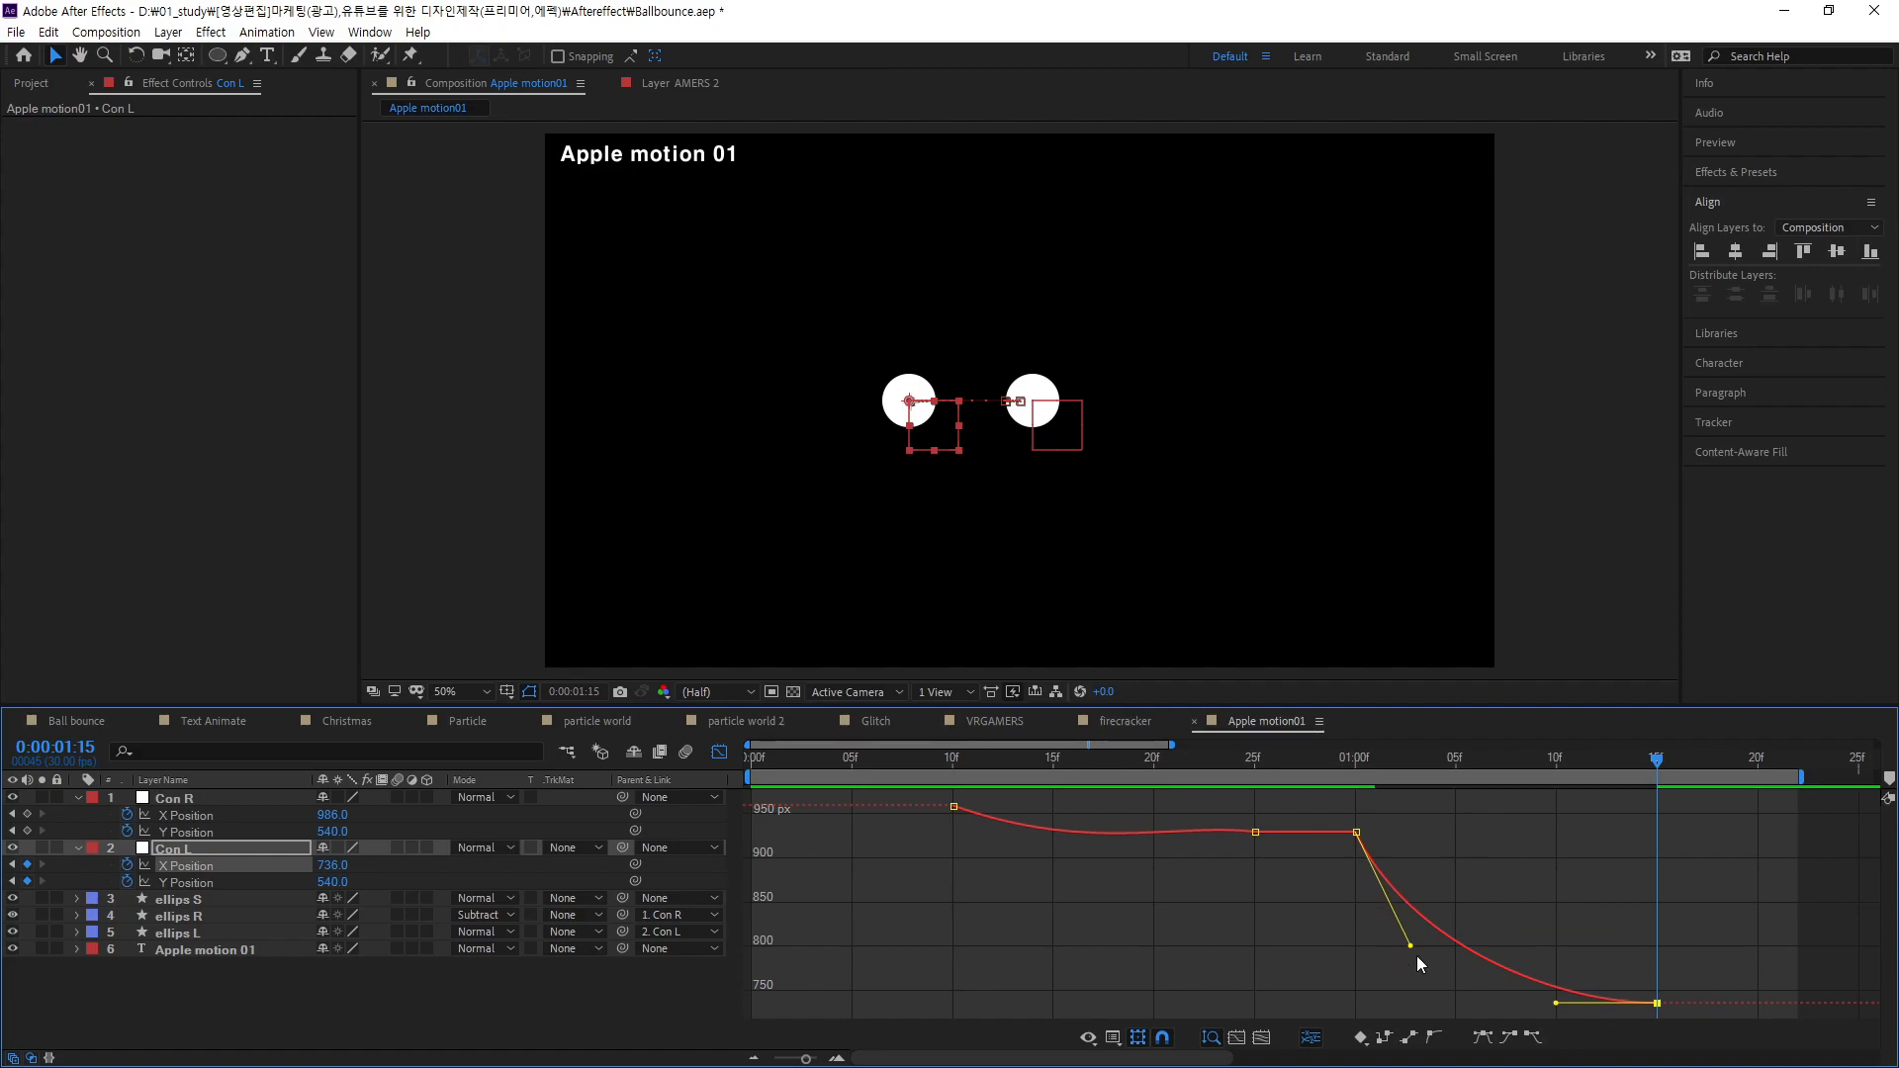
{"action": "left_click_drag", "start_coordinate": [1411, 946], "coordinate": [1406, 942]}
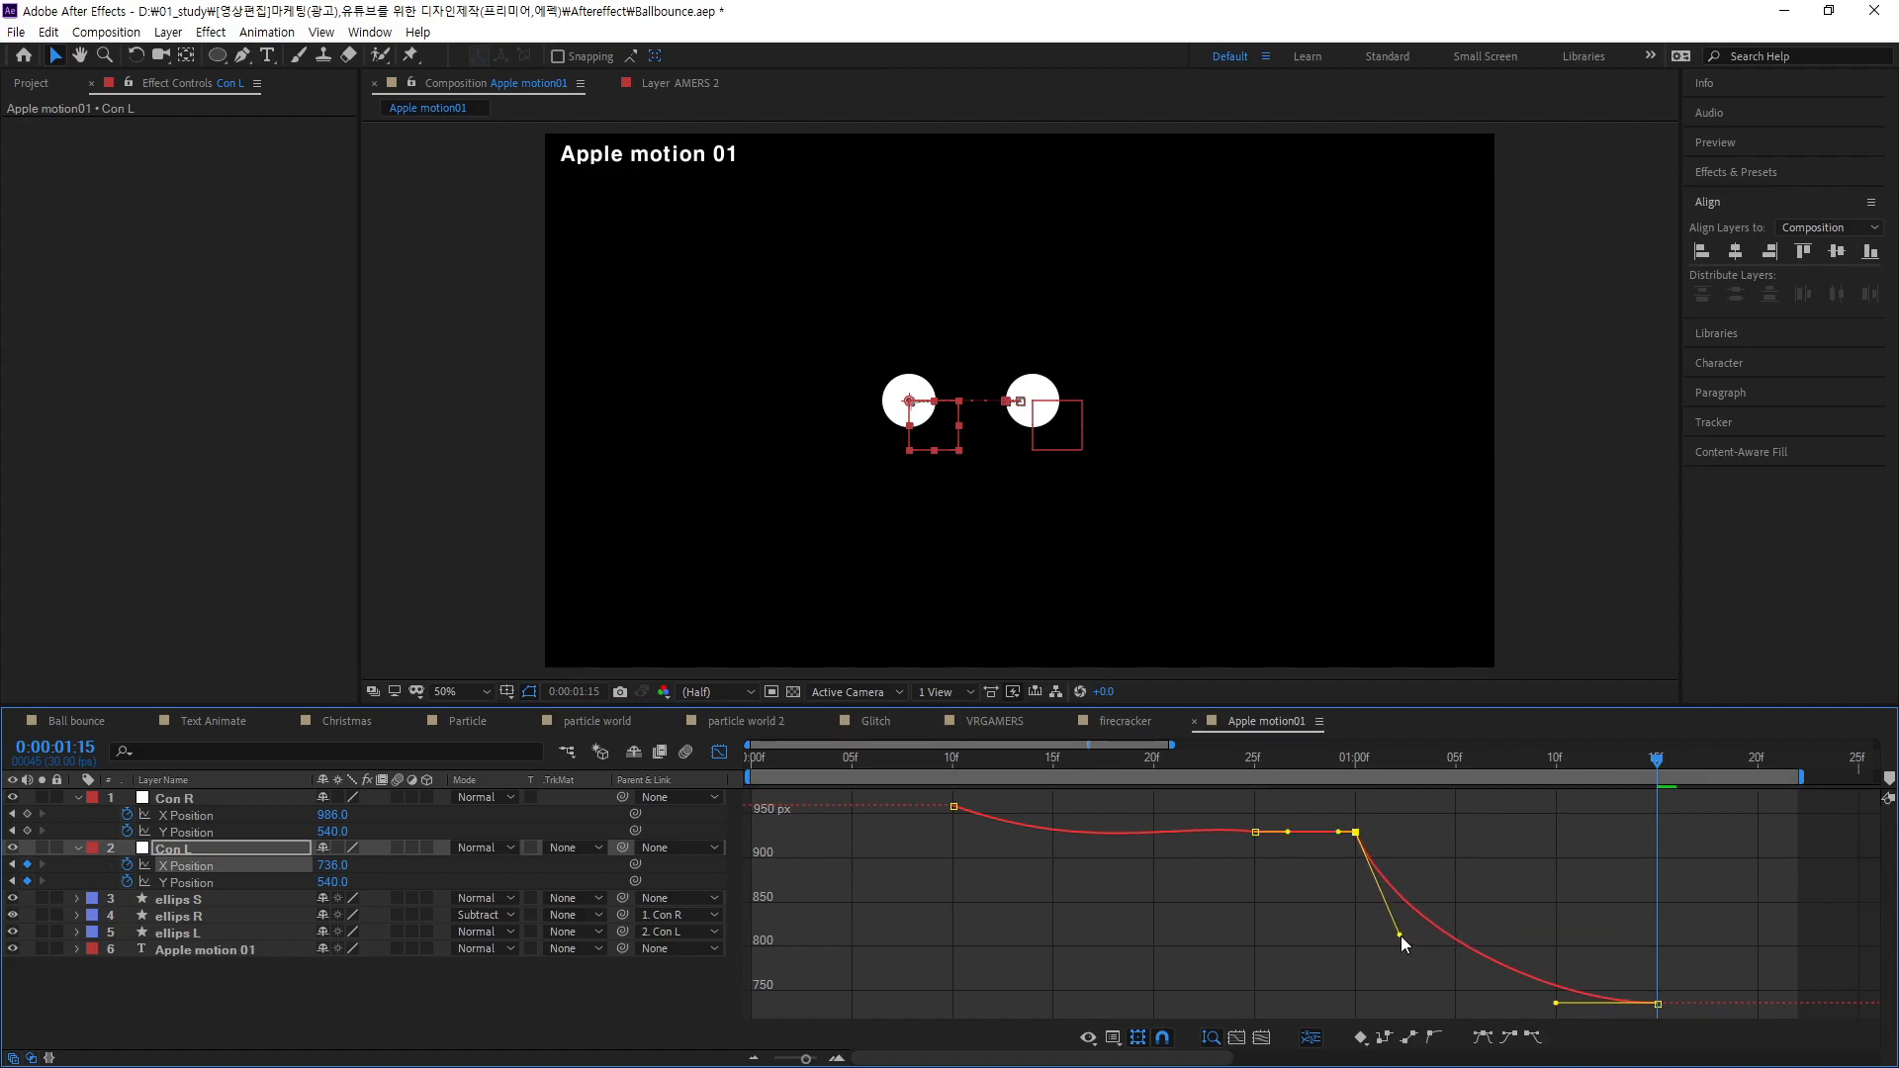
{"action": "left_click_drag", "start_coordinate": [1652, 759], "coordinate": [746, 771]}
{"action": "key", "text": "space"}
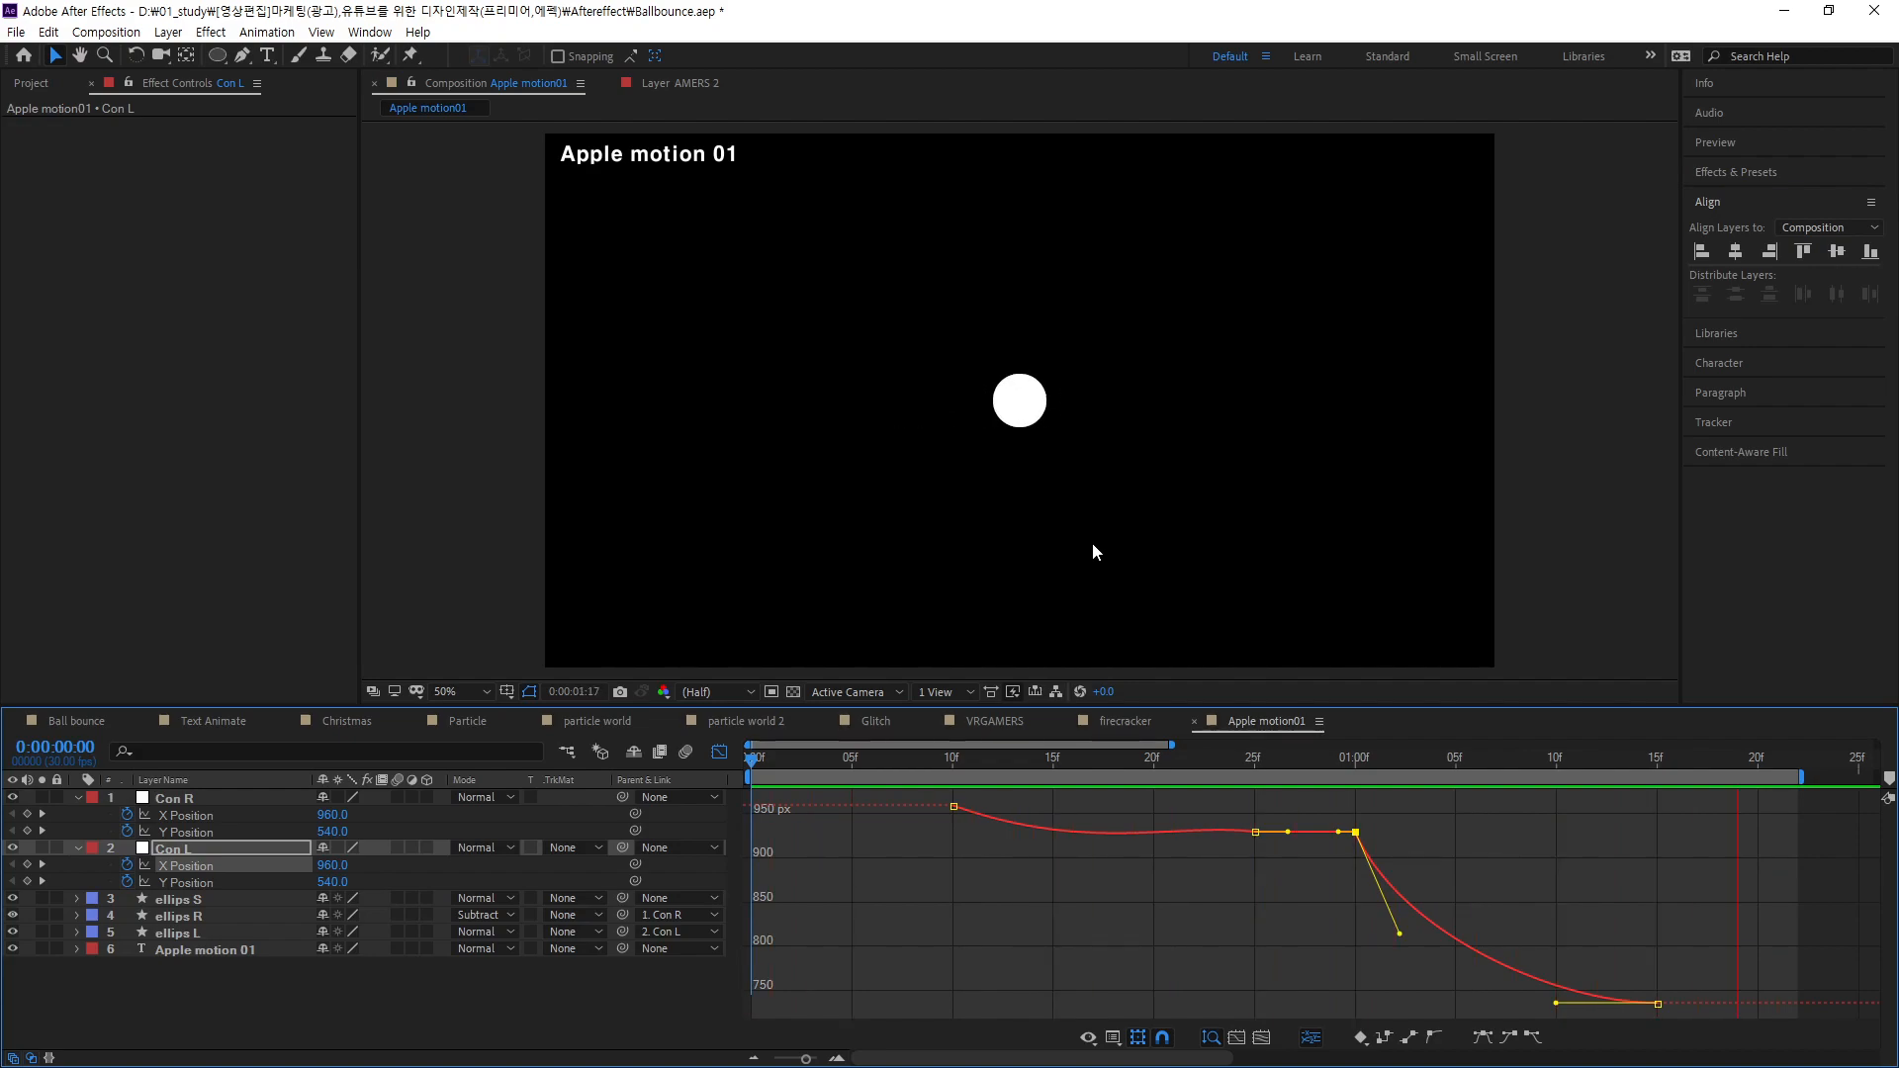
{"action": "key", "text": "space"}
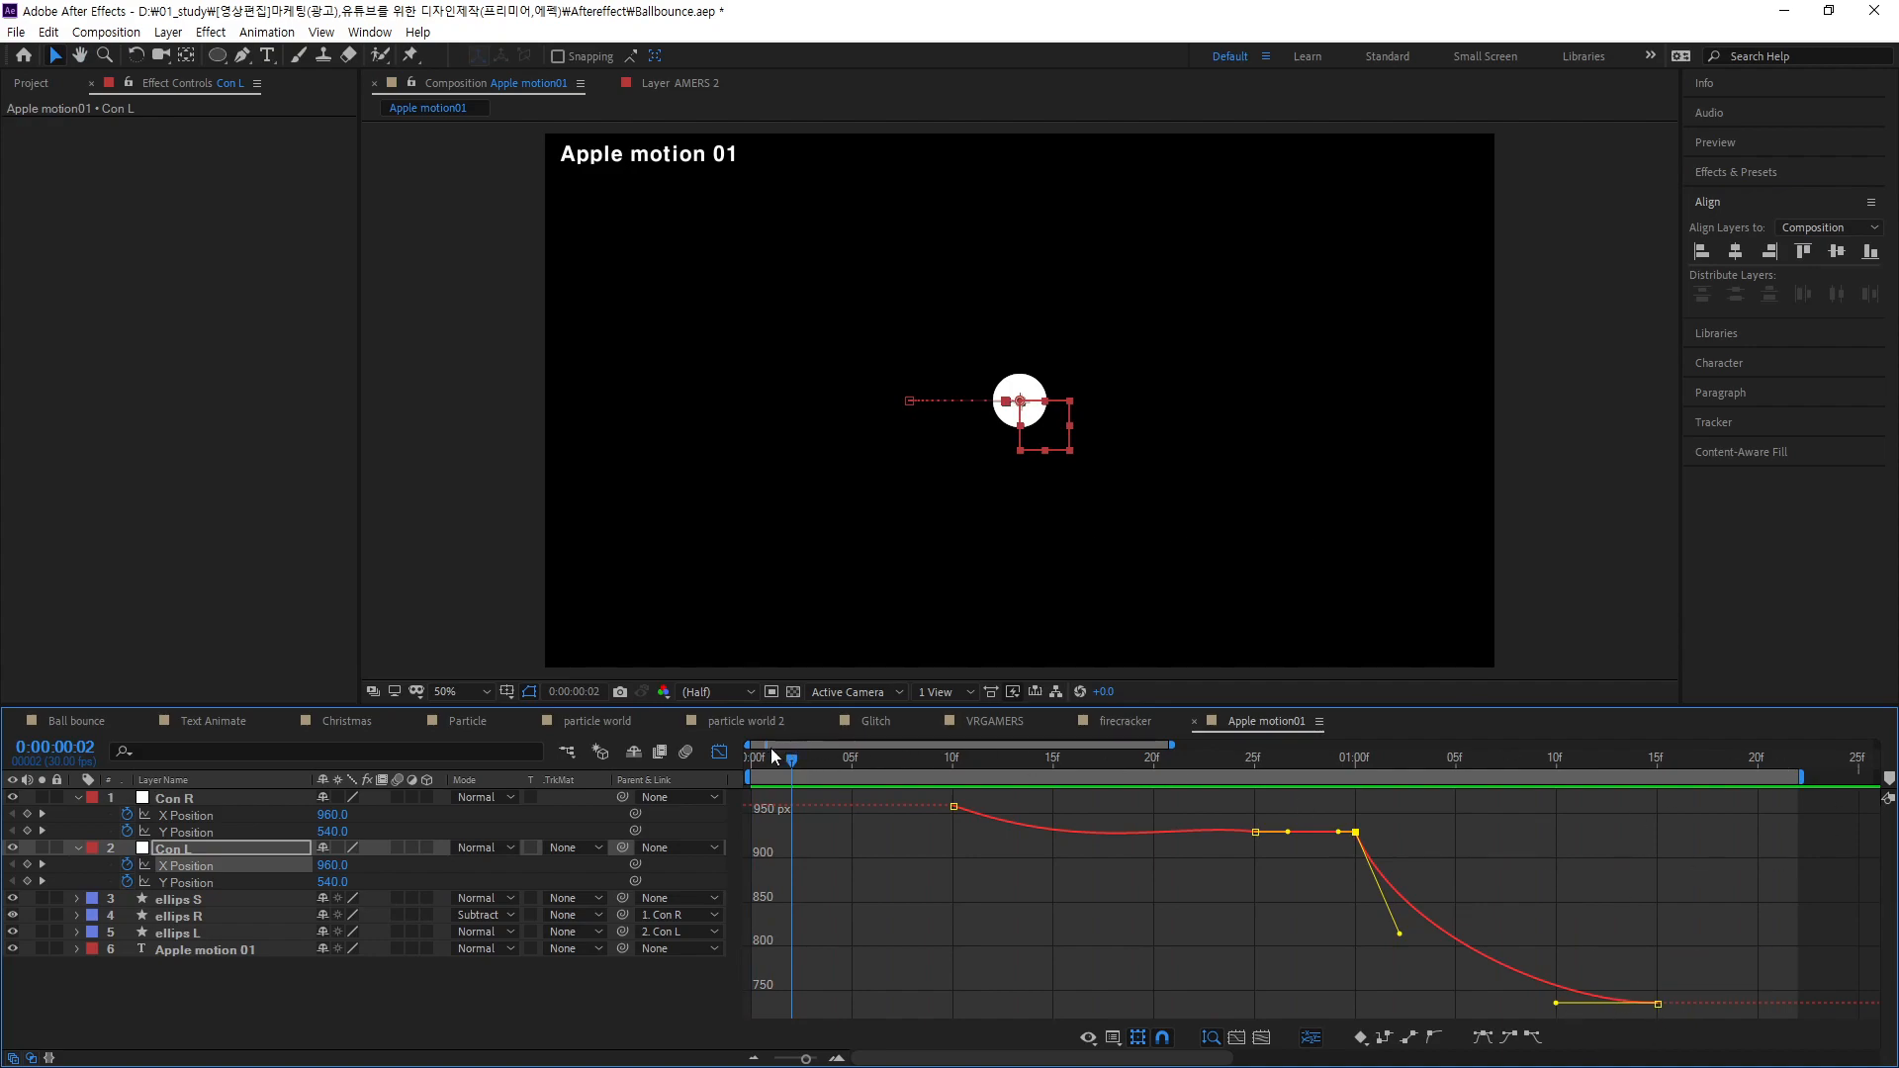
- Move Con L's last X and Y Position keyframes to 0:00:01:20 and play back the slower movement
{"action": "left_click", "coordinate": [719, 751]}
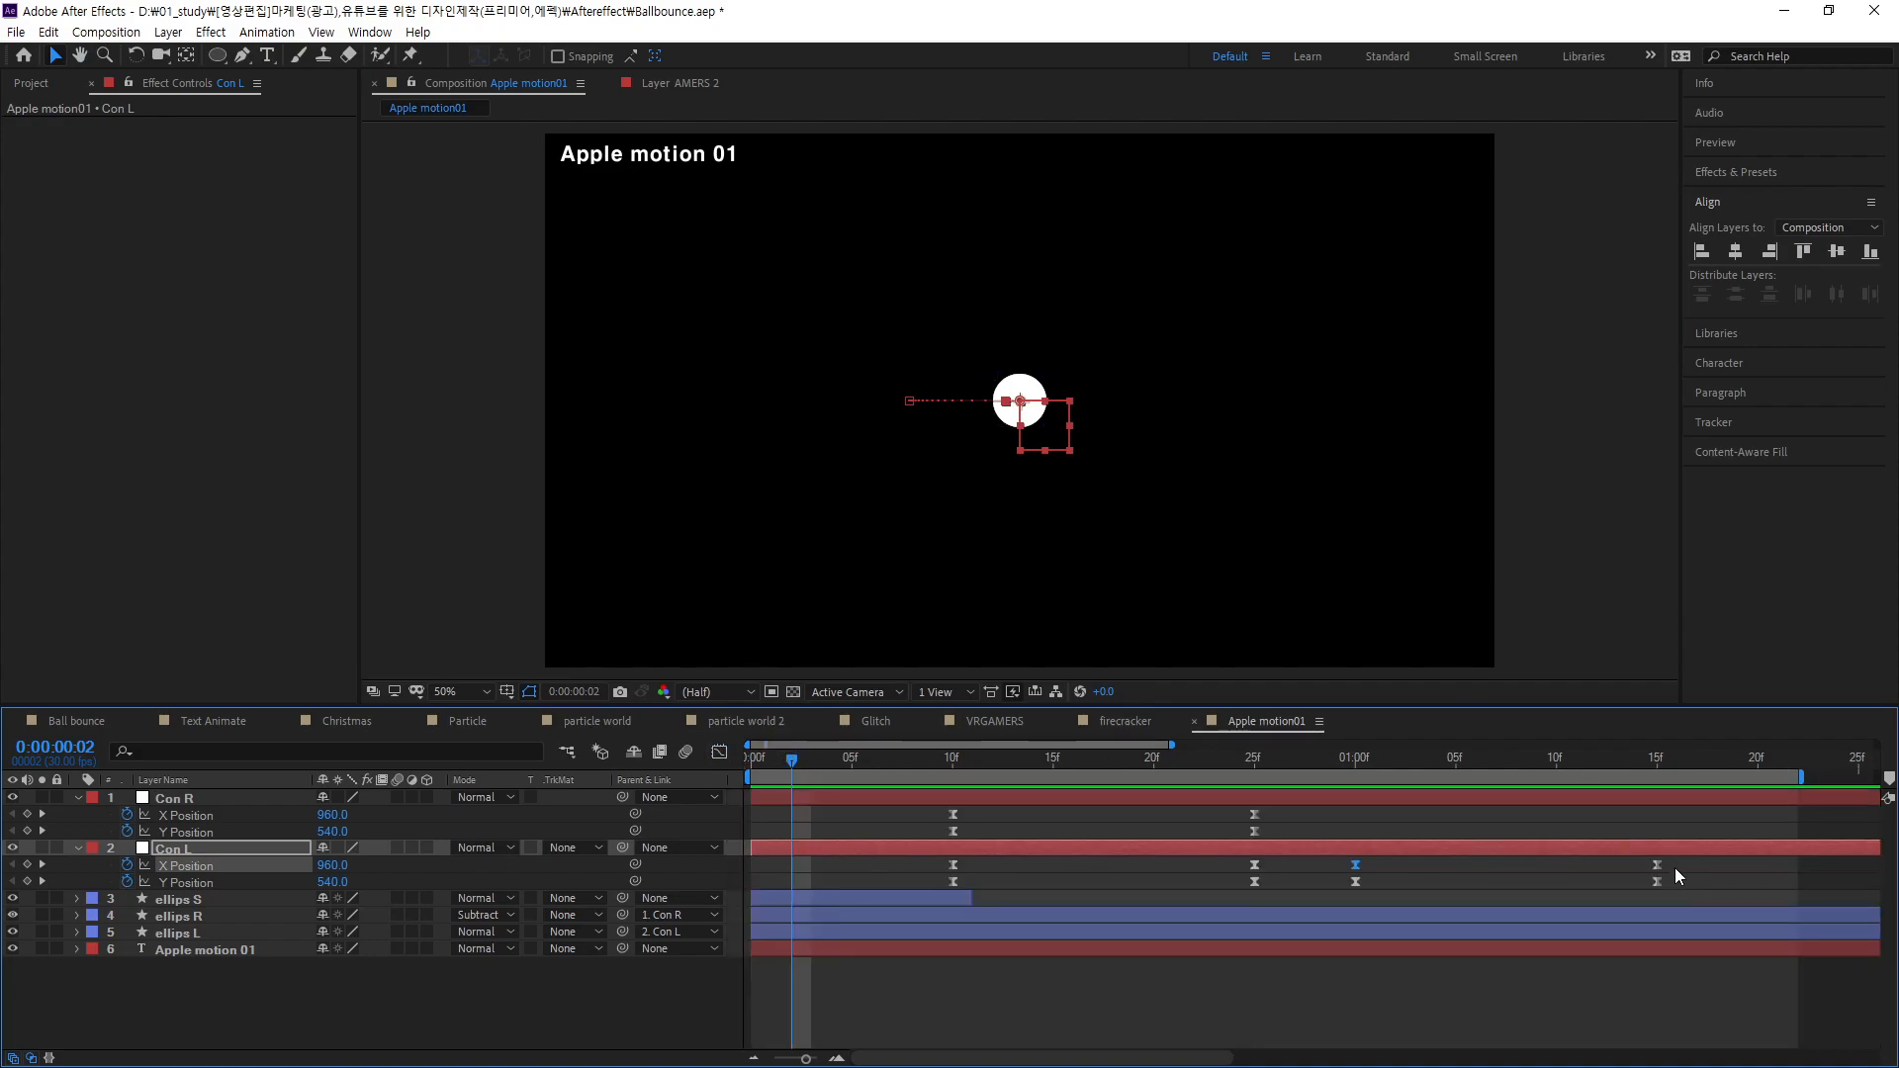
{"action": "left_click_drag", "start_coordinate": [1672, 864], "coordinate": [1759, 886]}
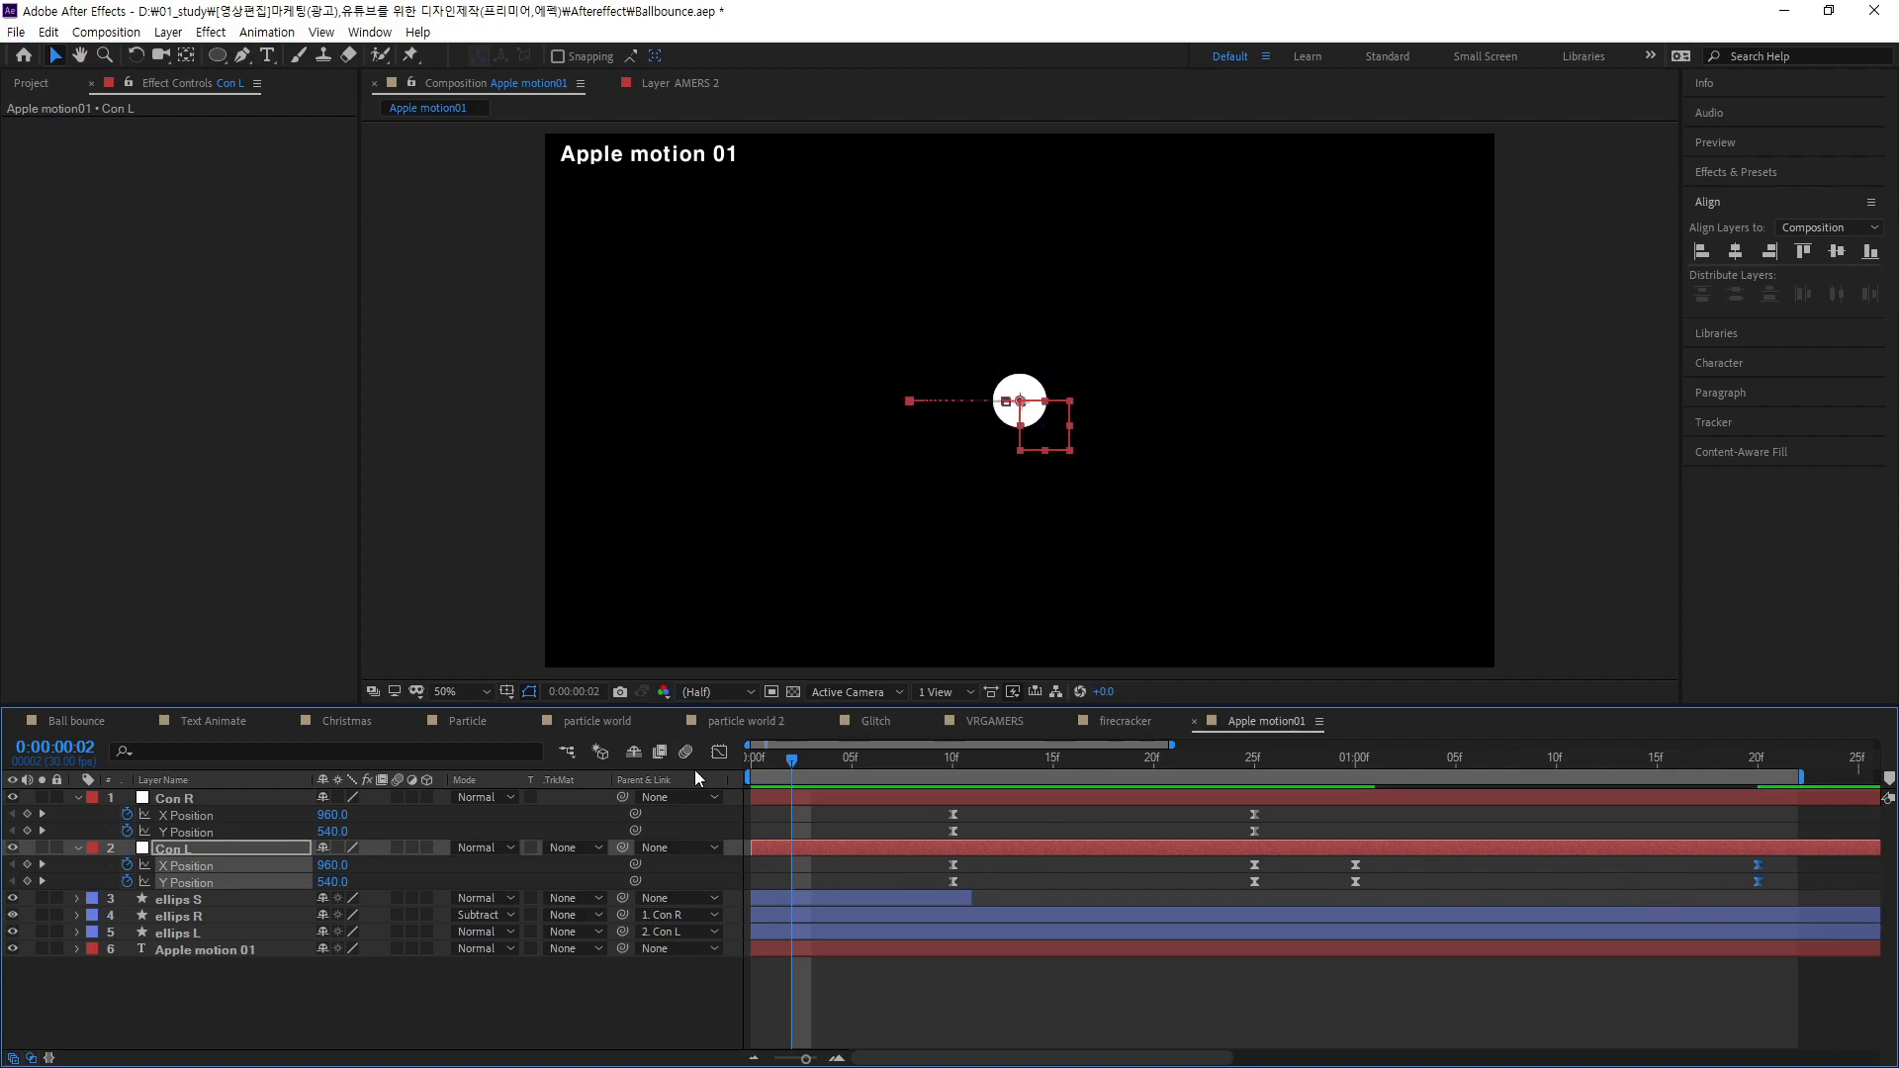
{"action": "left_click", "coordinate": [722, 753]}
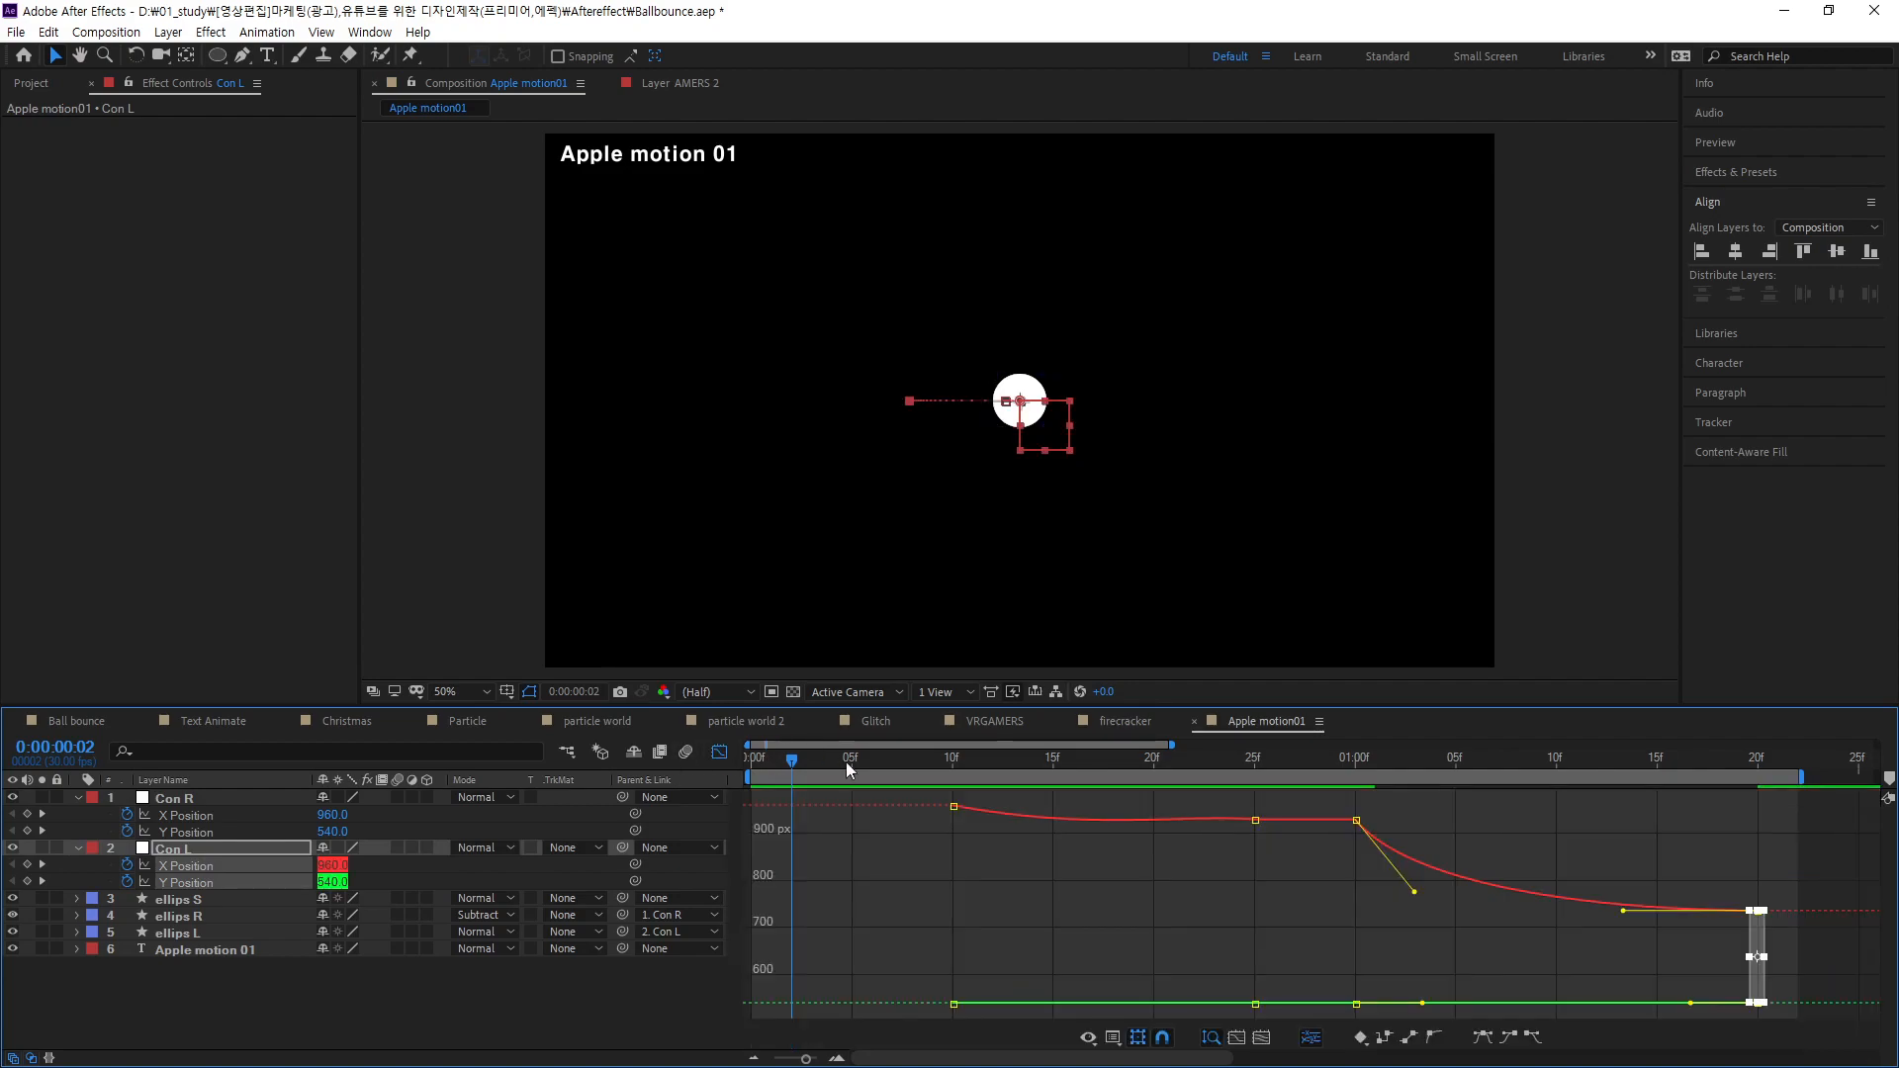
{"action": "left_click", "coordinate": [234, 951]}
{"action": "left_click", "coordinate": [207, 868]}
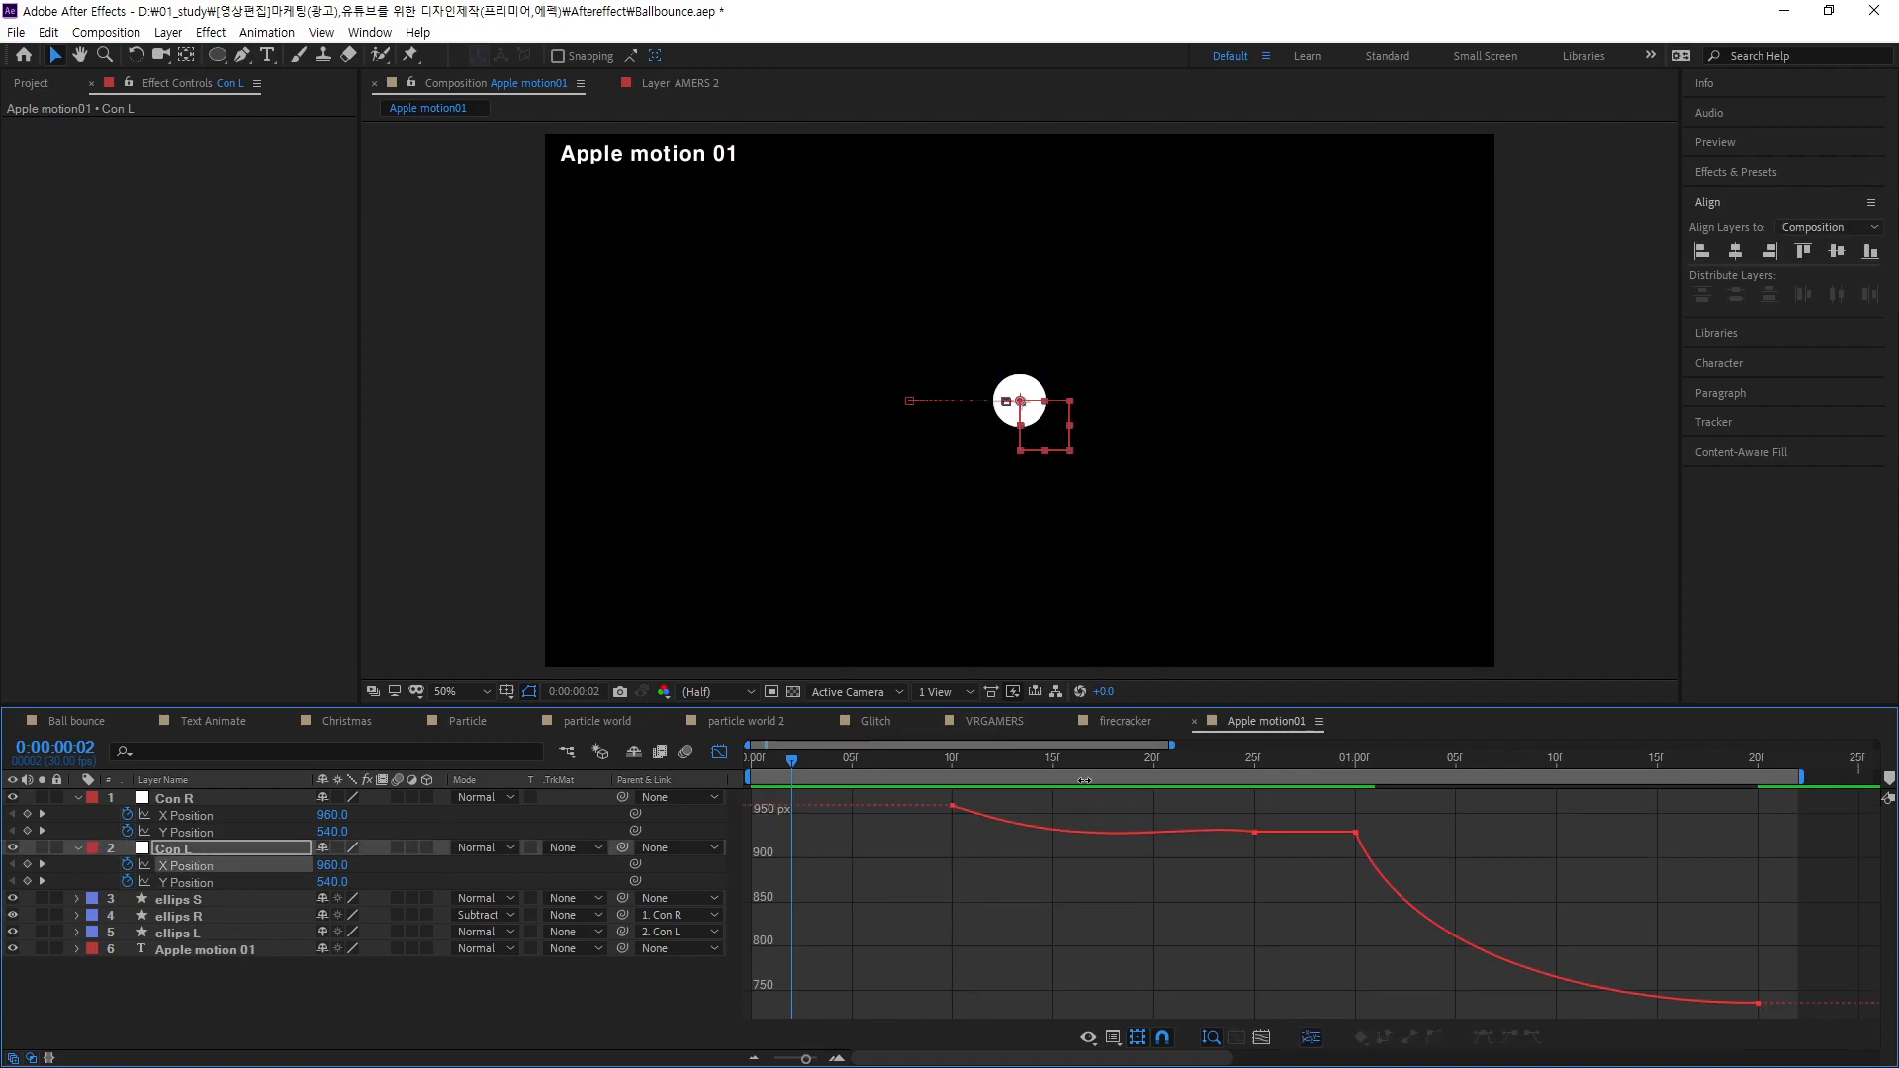
{"action": "key", "text": "space"}
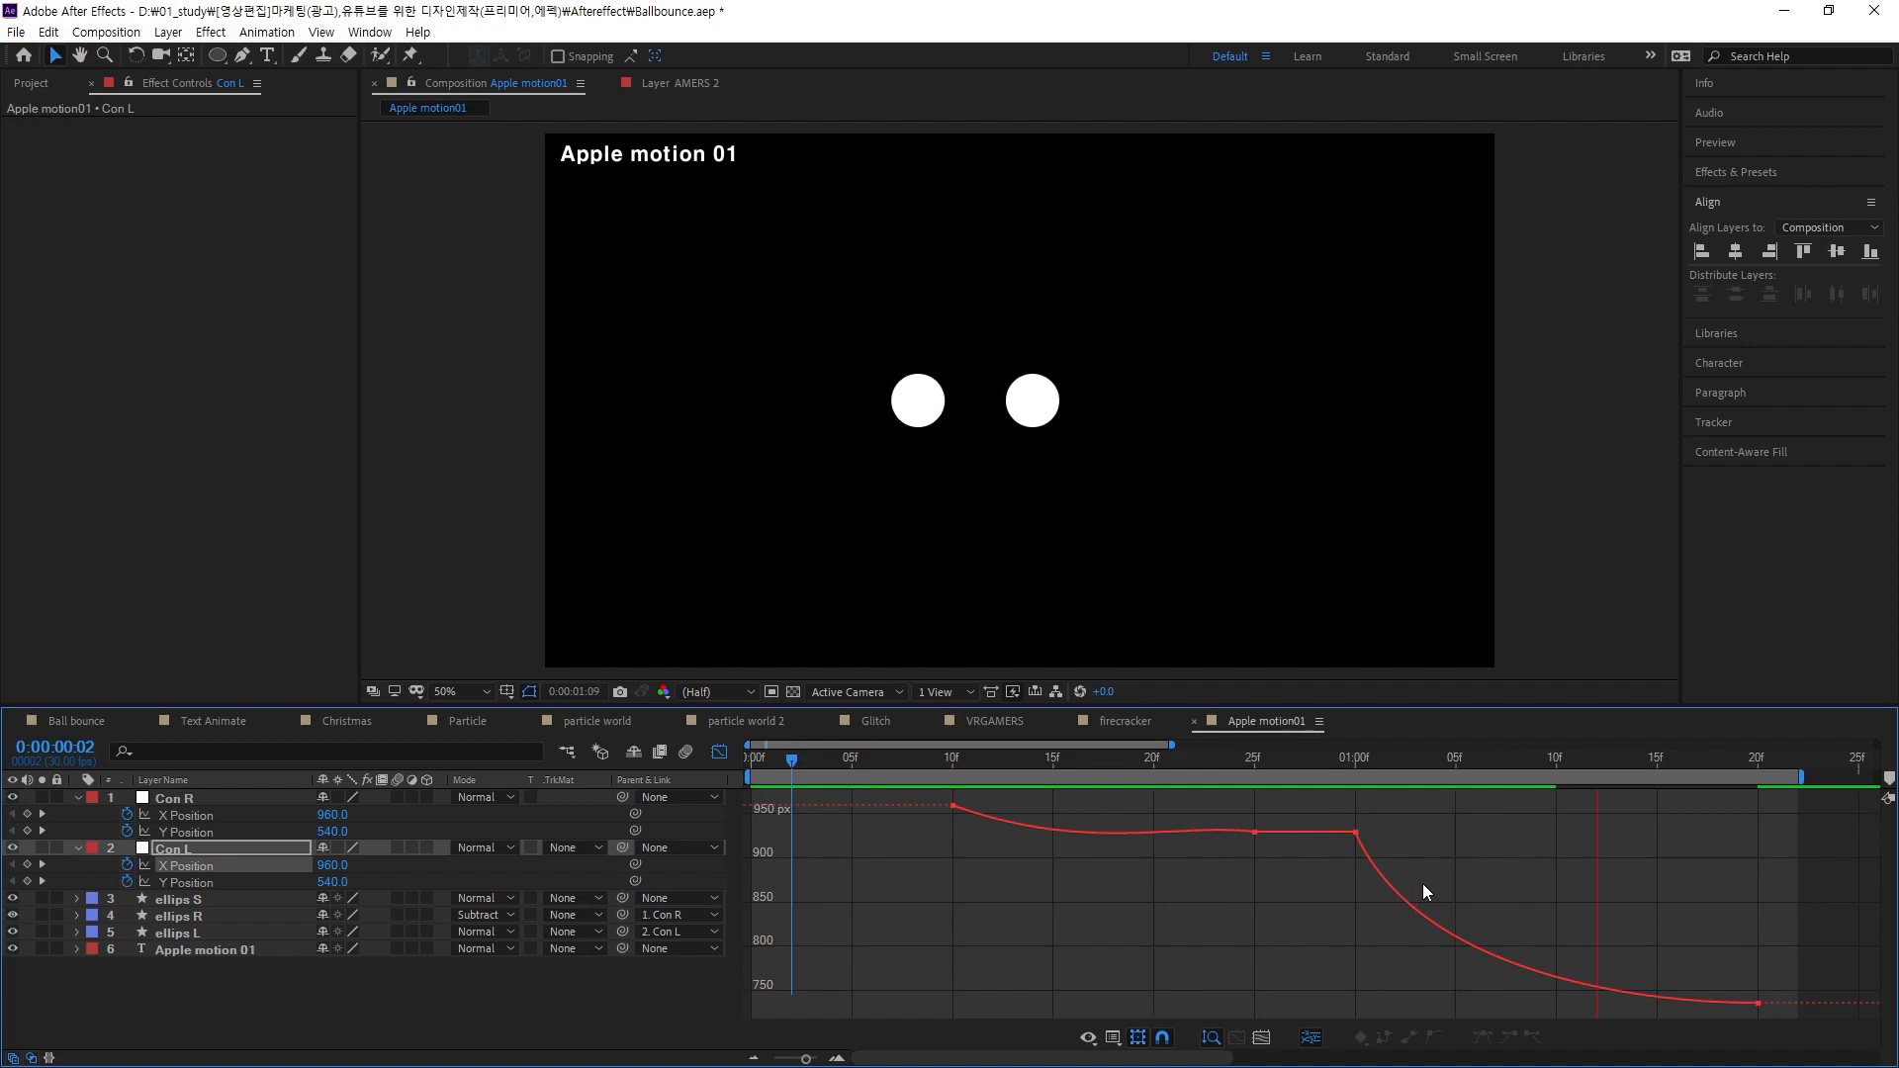
{"action": "key", "text": "space"}
- Soften Con L's X Position curve leaving 0:00:01:00, lengthen its ease into 0:00:01:20, and preview up to 0:00:00:26
{"action": "left_click", "coordinate": [1356, 834]}
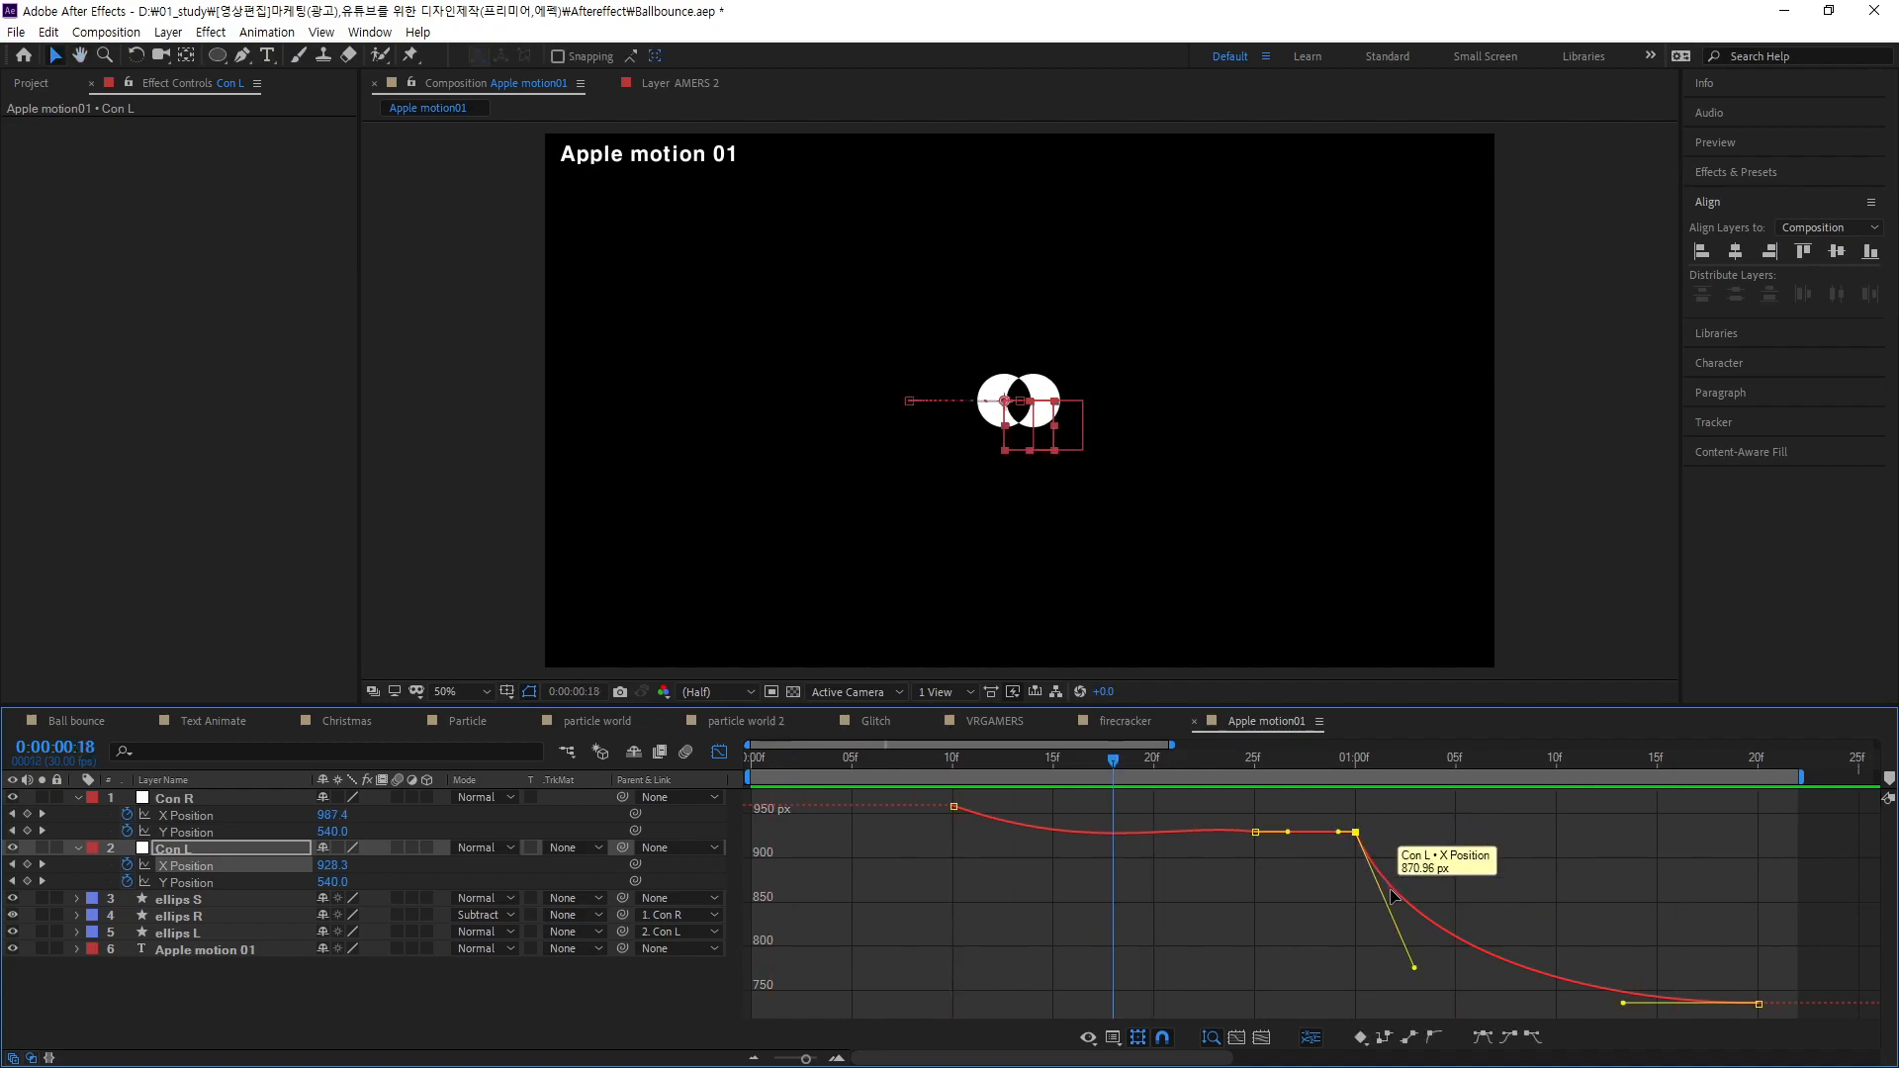
{"action": "left_click_drag", "start_coordinate": [1414, 968], "coordinate": [1442, 929]}
{"action": "key", "text": "space"}
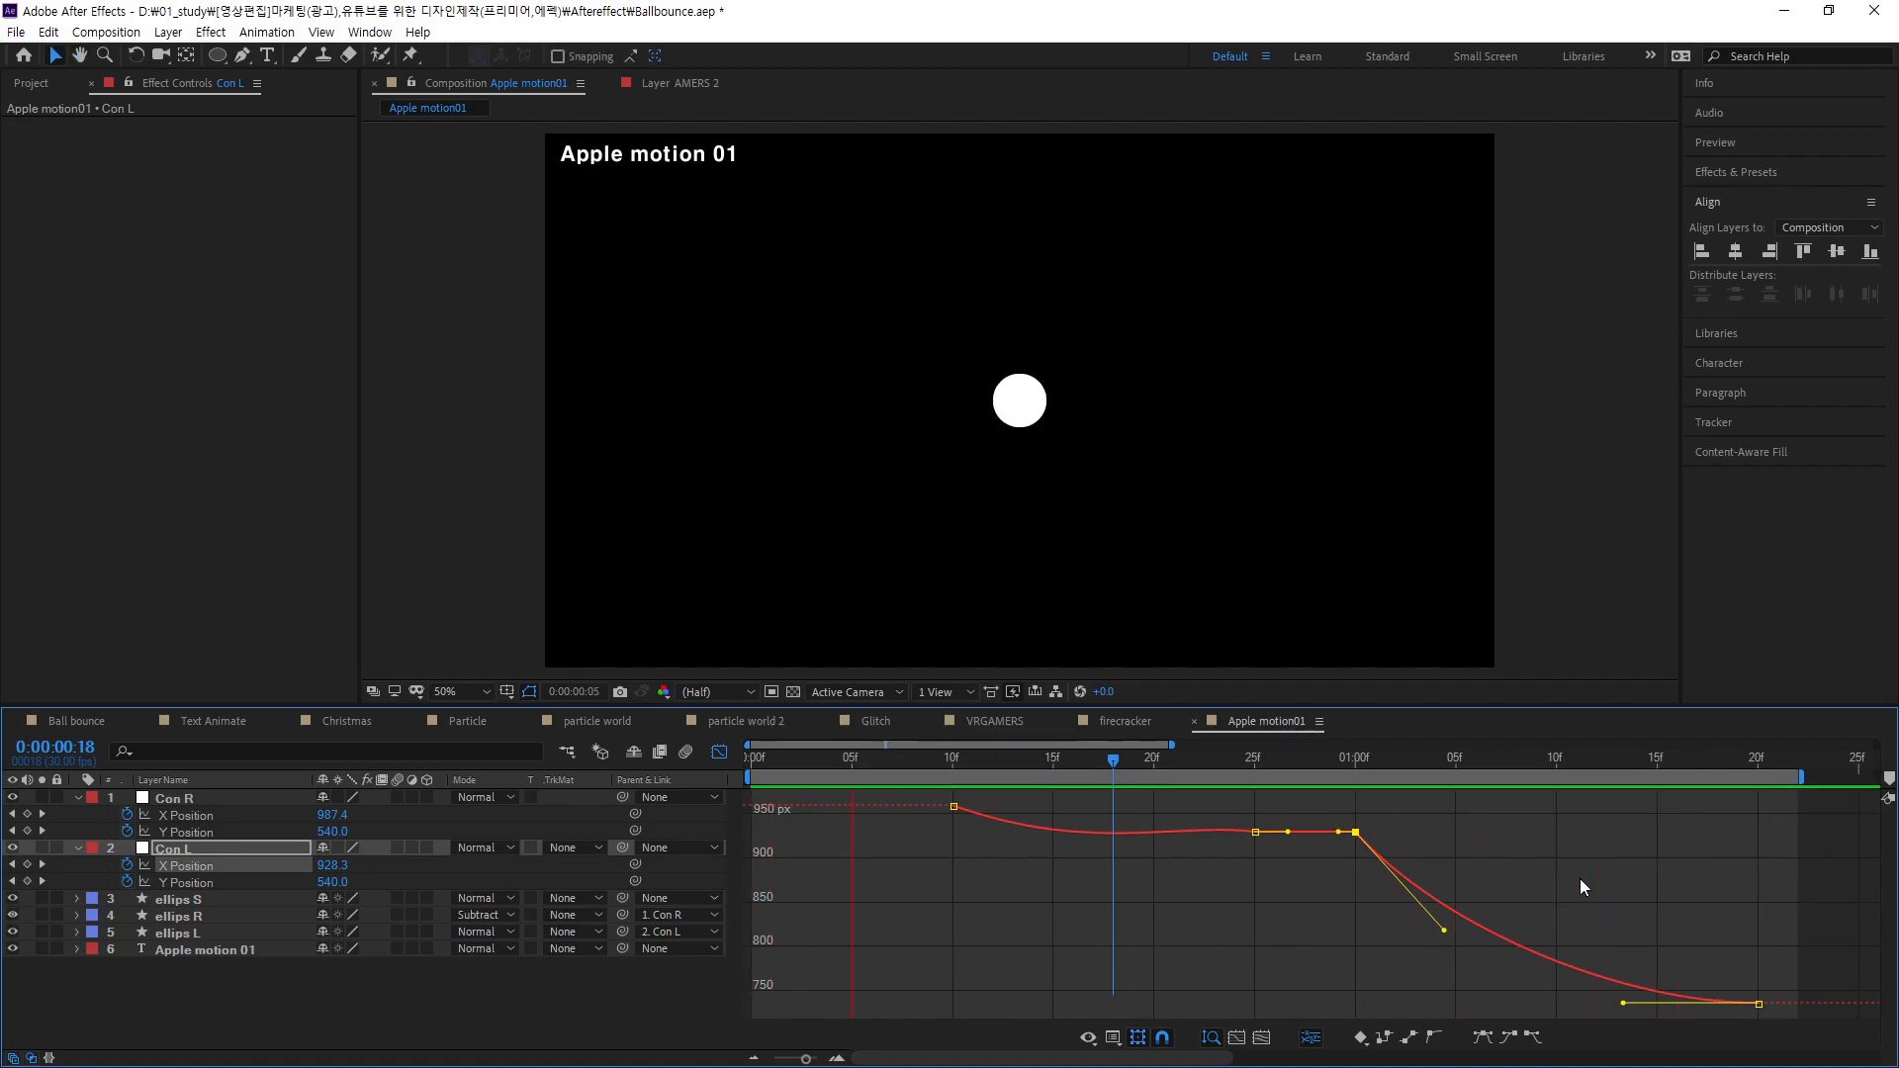
{"action": "key", "text": "space"}
{"action": "left_click_drag", "start_coordinate": [1624, 1005], "coordinate": [1593, 1009]}
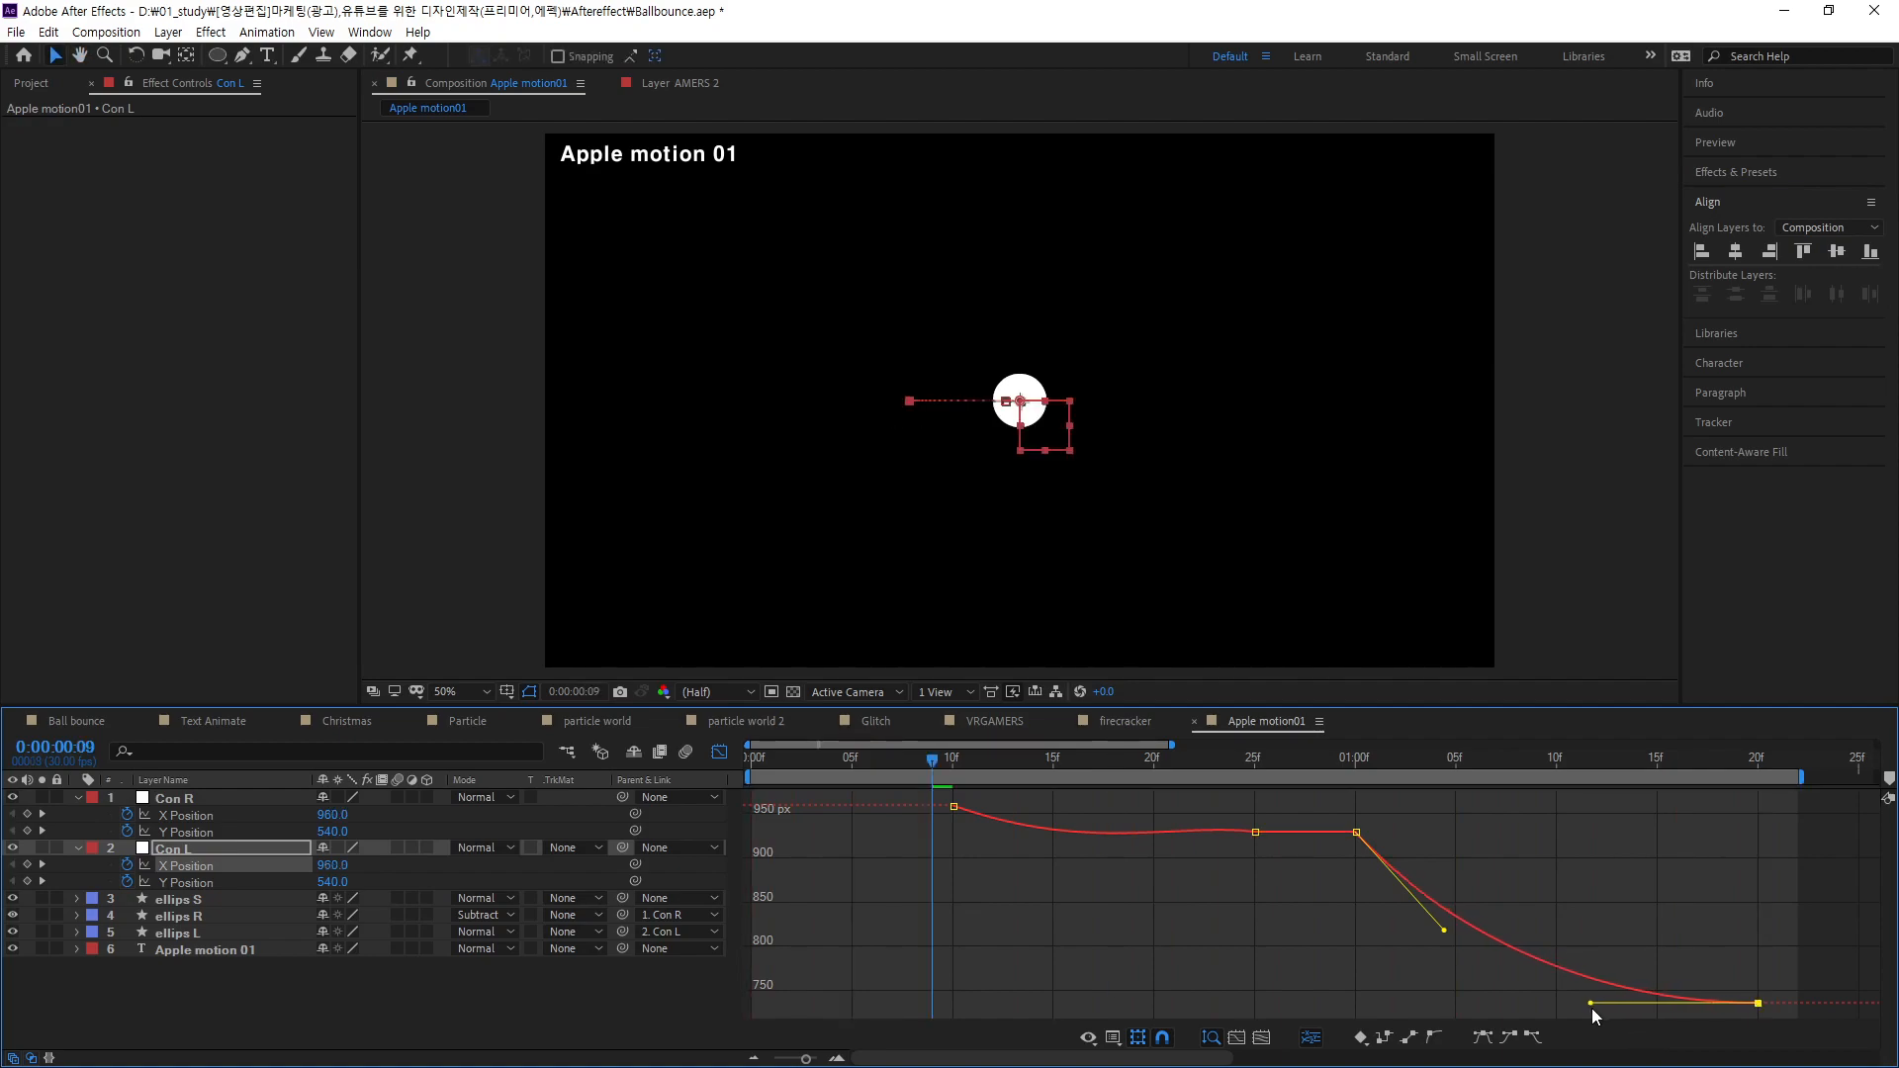
{"action": "left_click_drag", "start_coordinate": [1444, 932], "coordinate": [1424, 924]}
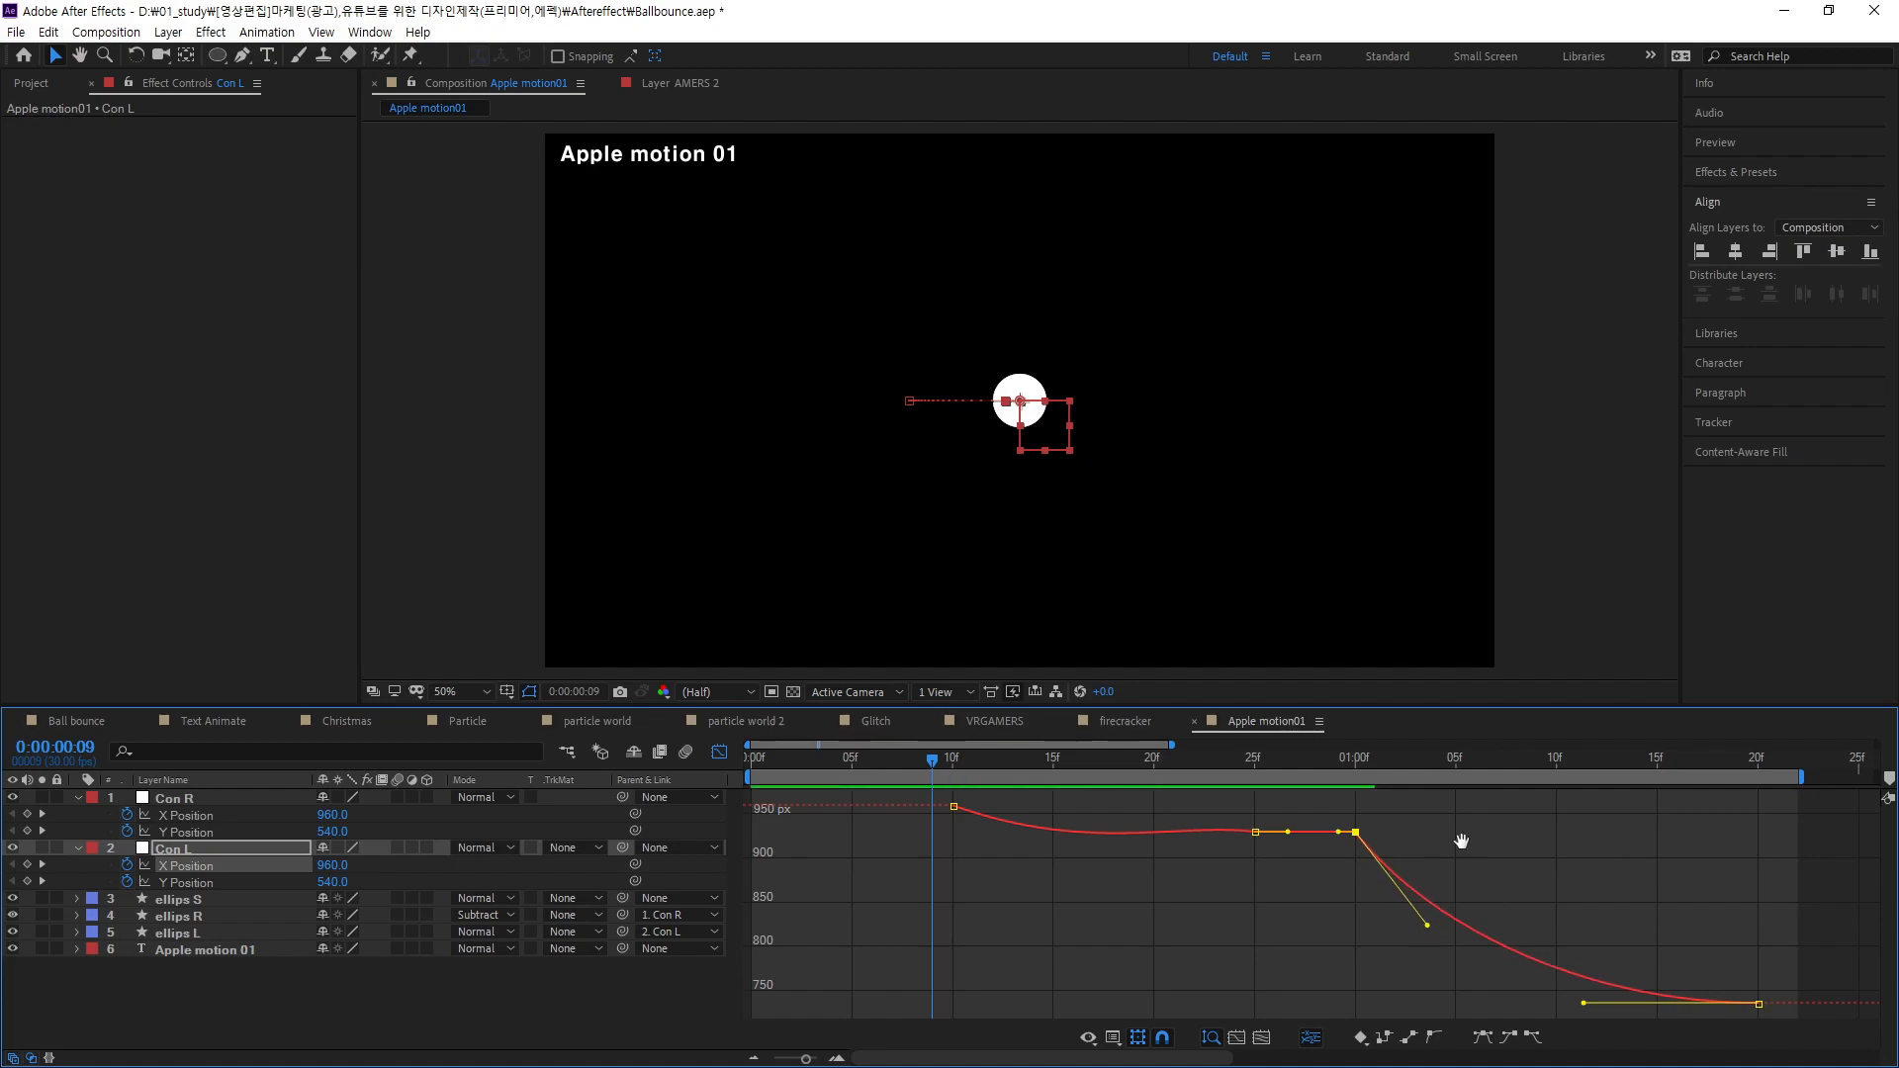
{"action": "key", "text": "space"}
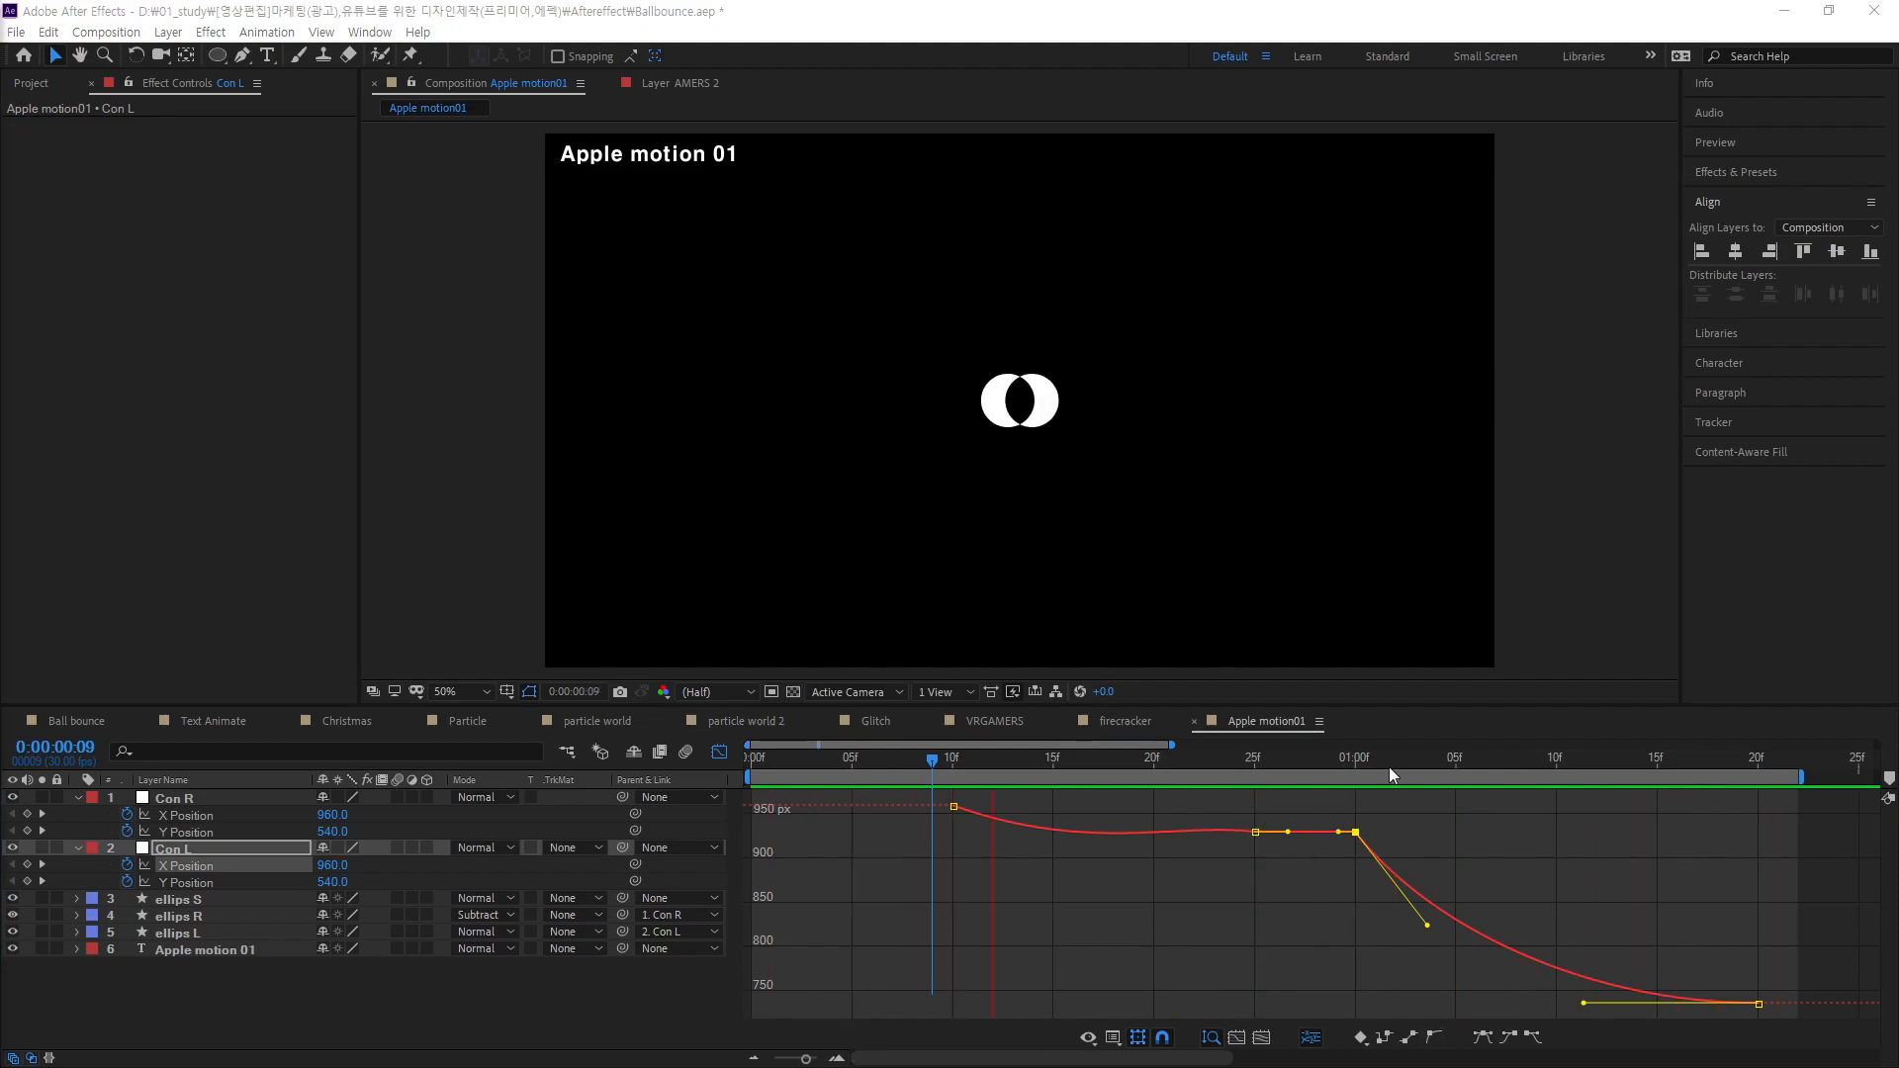
{"action": "mouse_move", "coordinate": [1286, 761]}
{"action": "left_mouse_down"}
{"action": "mouse_move", "coordinate": [1252, 764]}
{"action": "mouse_move", "coordinate": [1274, 764]}
{"action": "left_mouse_up"}
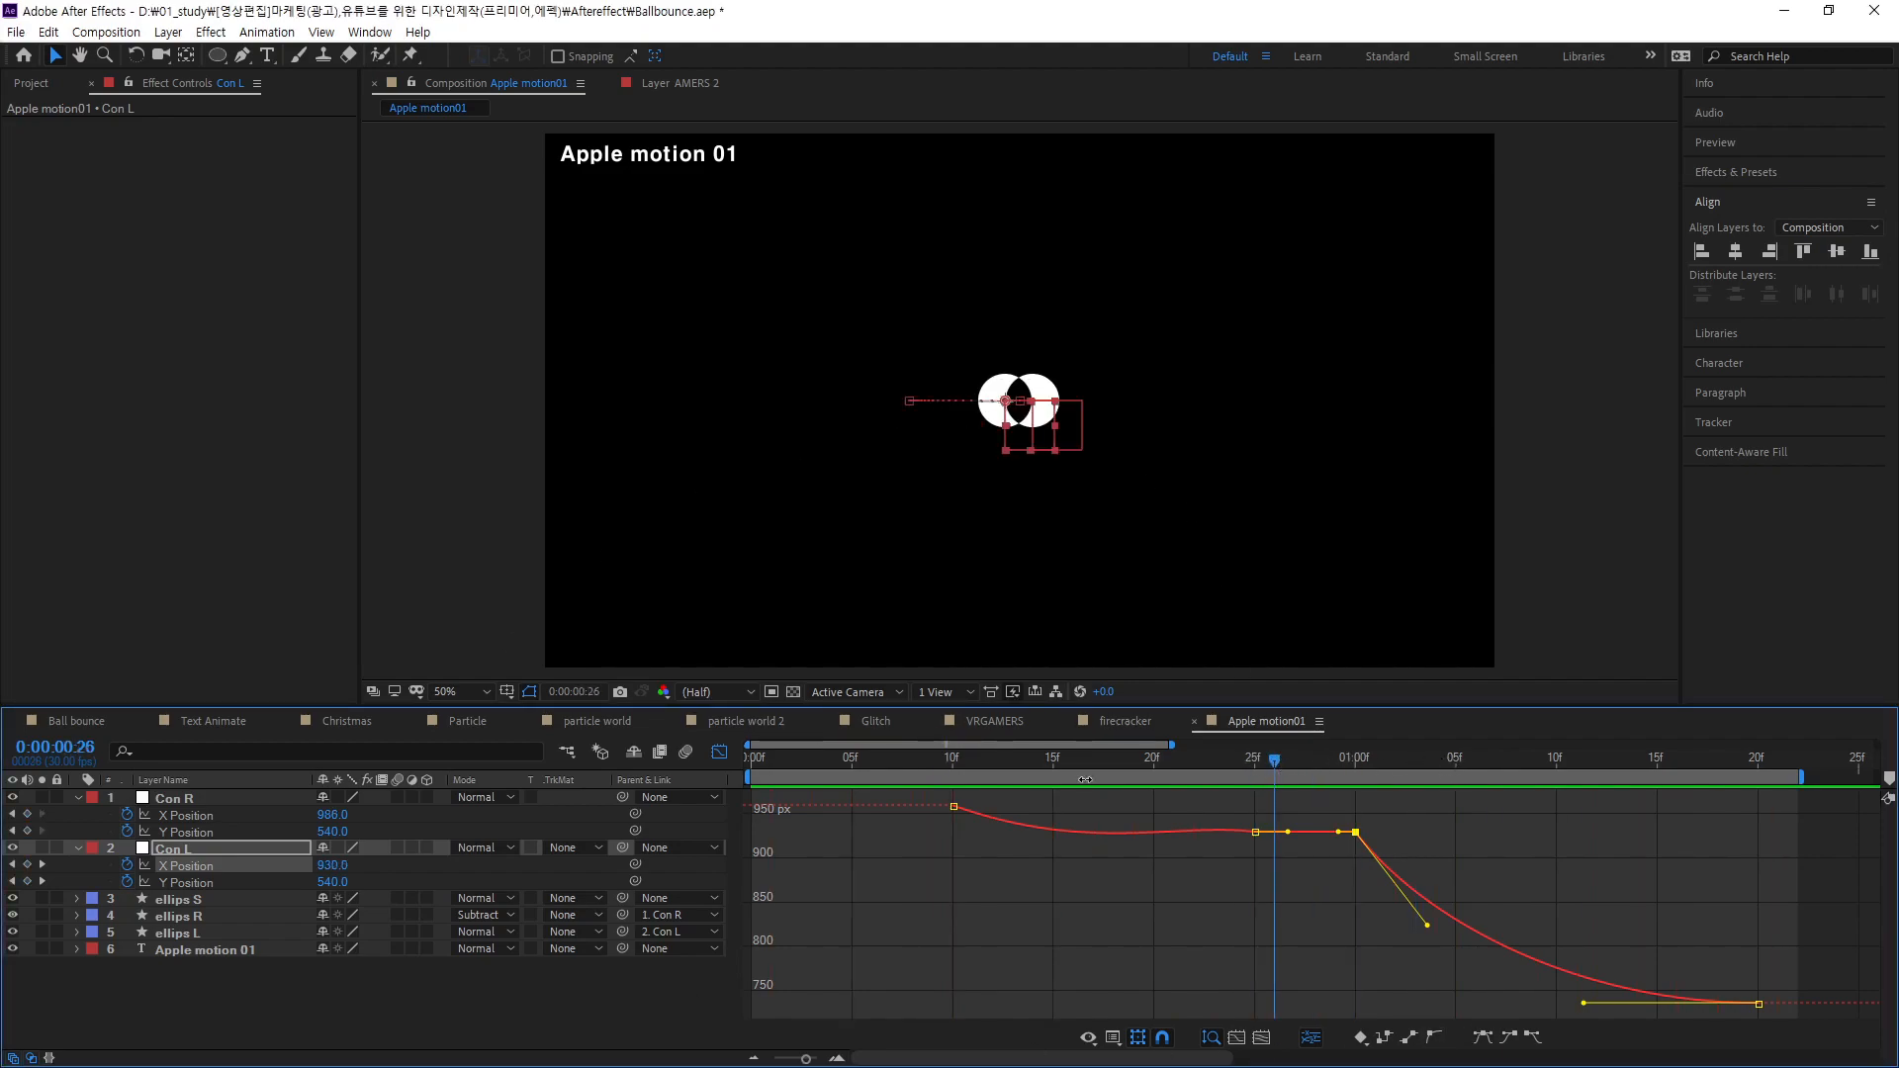
- Select the Con L null and switch the timeline from the graph editor back to the layer keyframes
{"action": "left_click", "coordinate": [186, 799]}
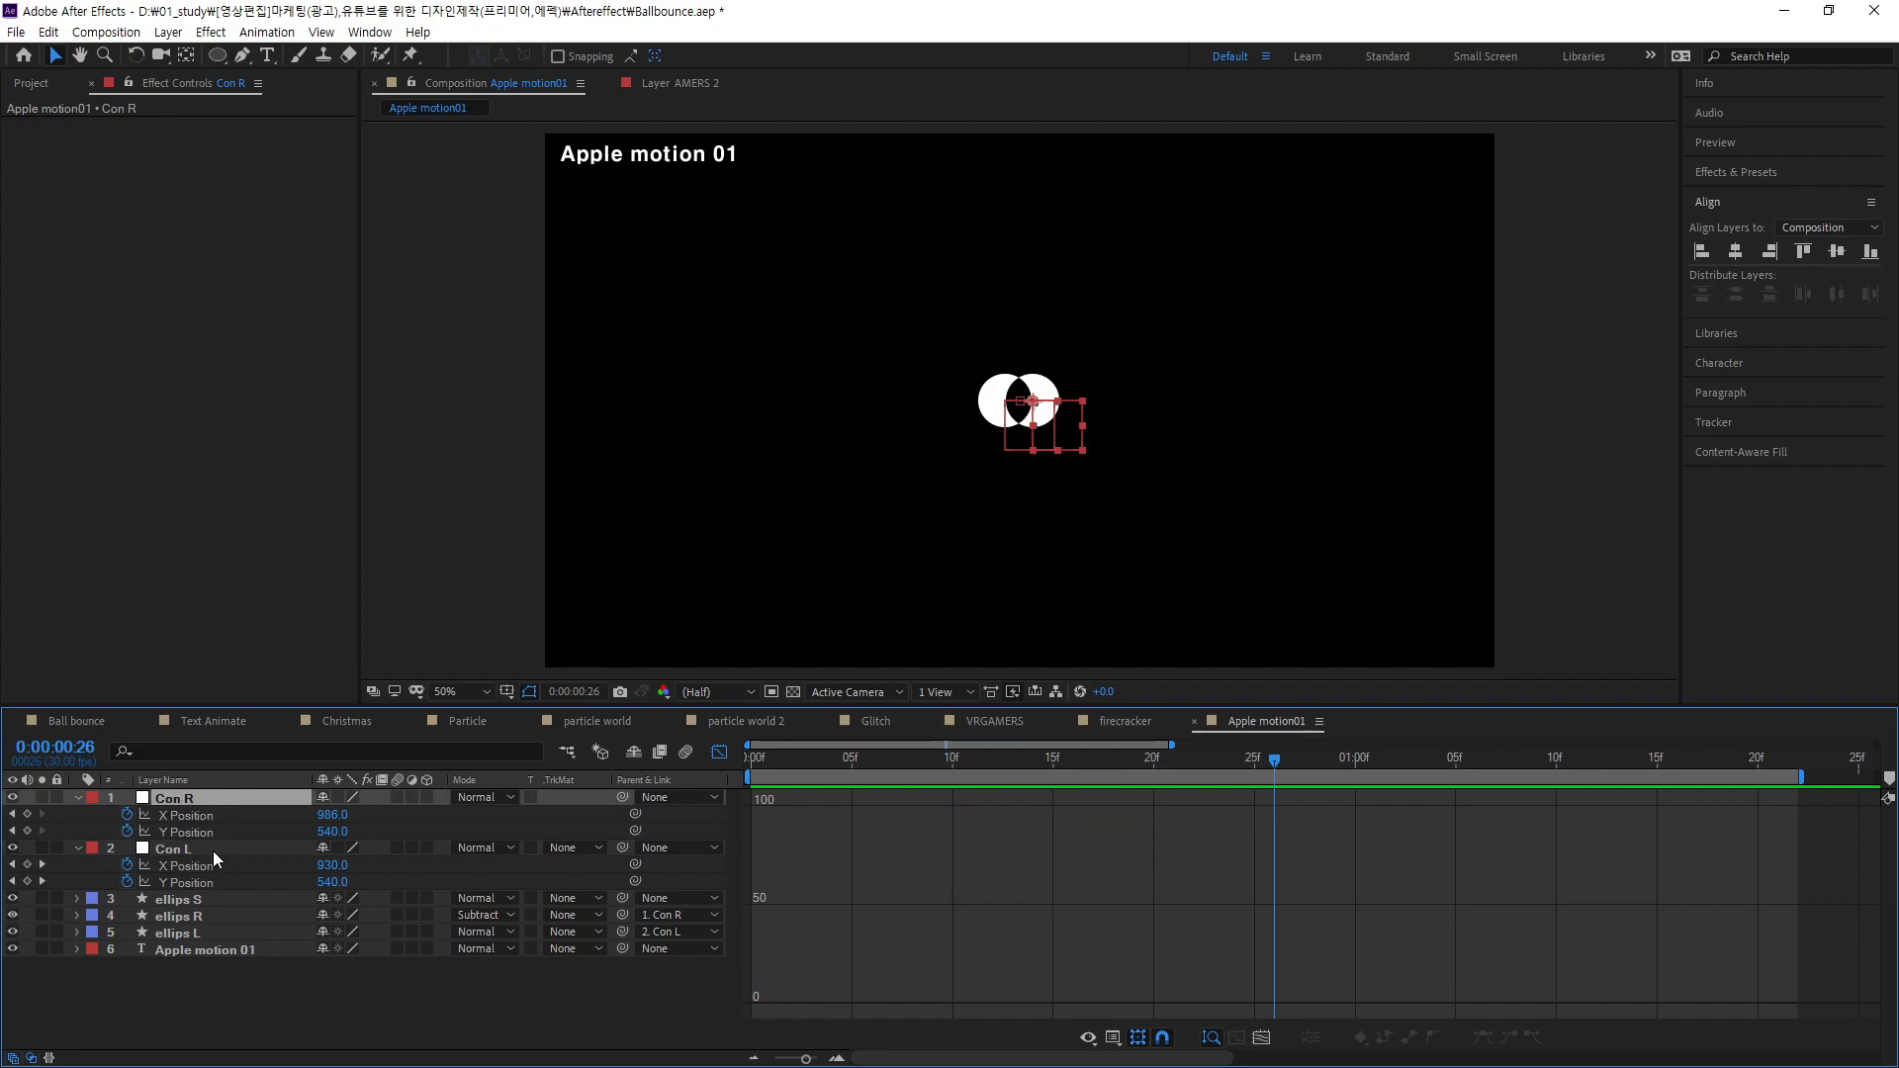
{"action": "left_click", "coordinate": [204, 848]}
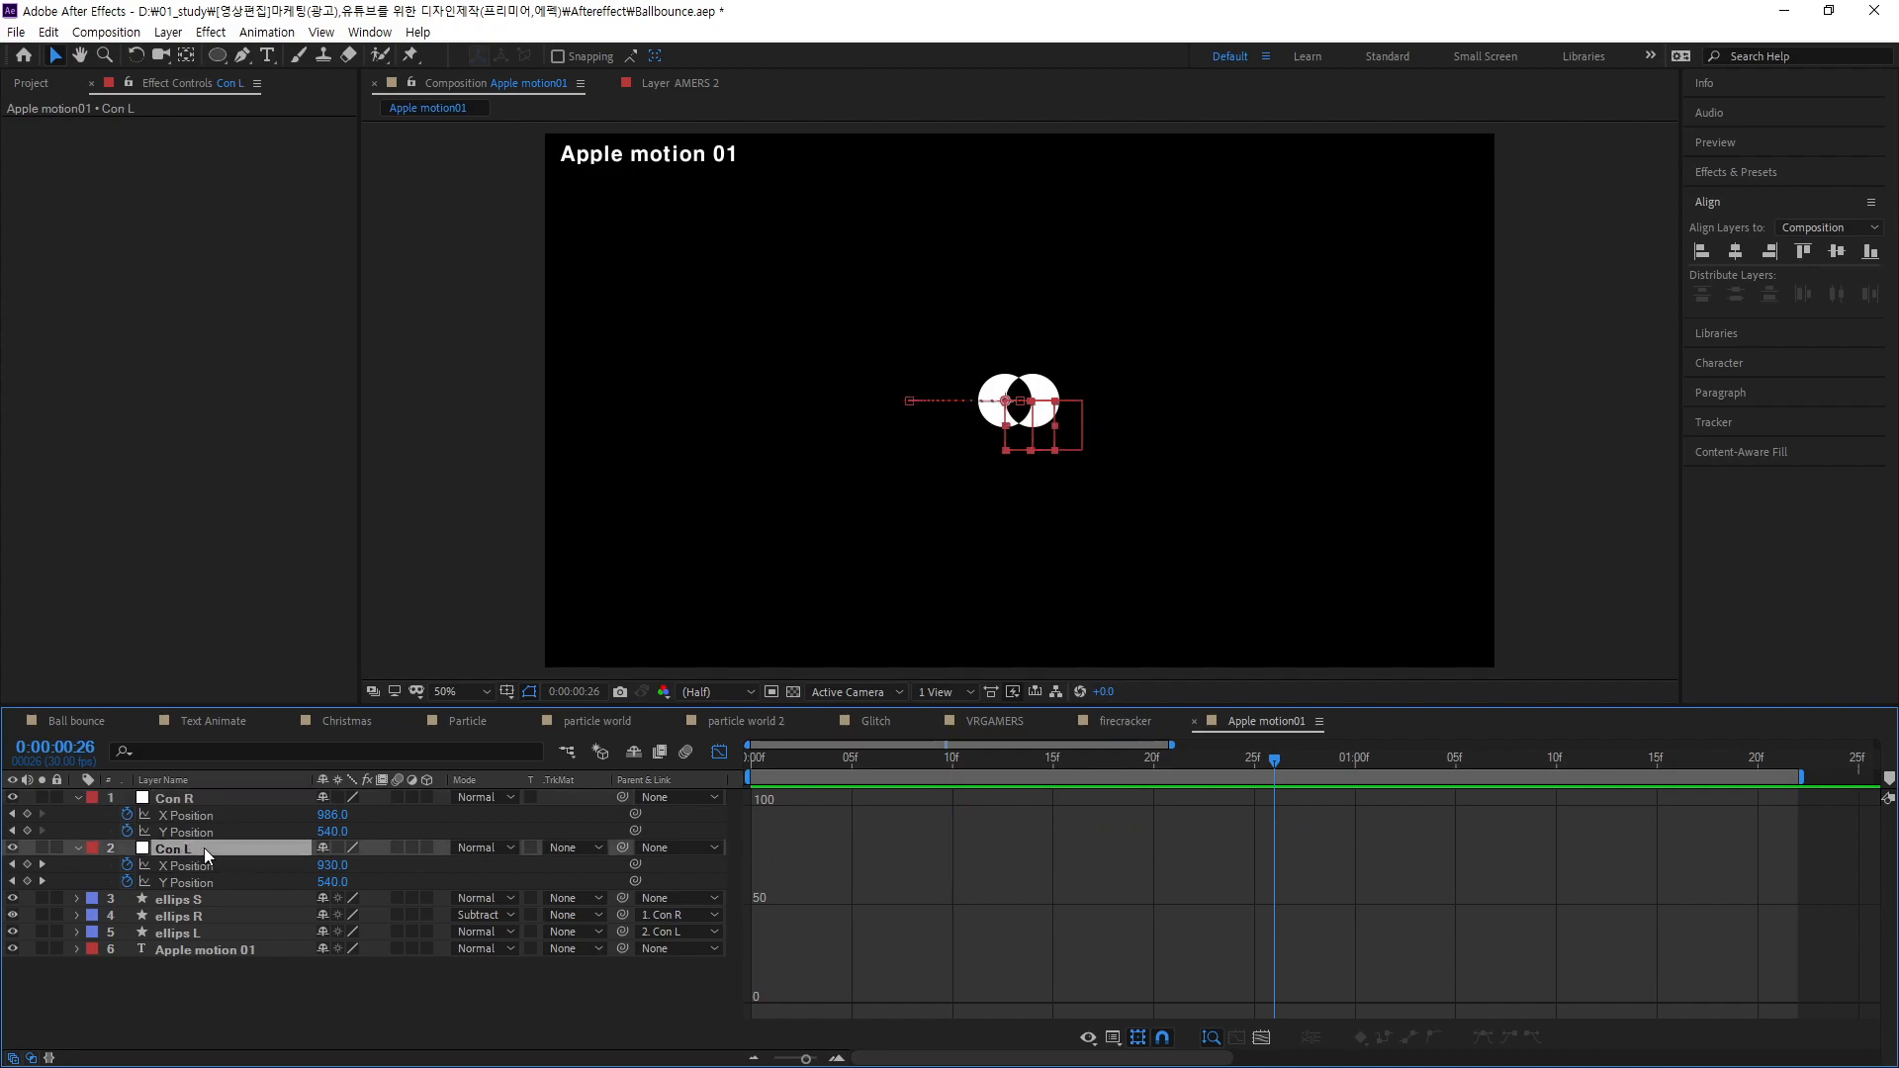
{"action": "left_click", "coordinate": [720, 750]}
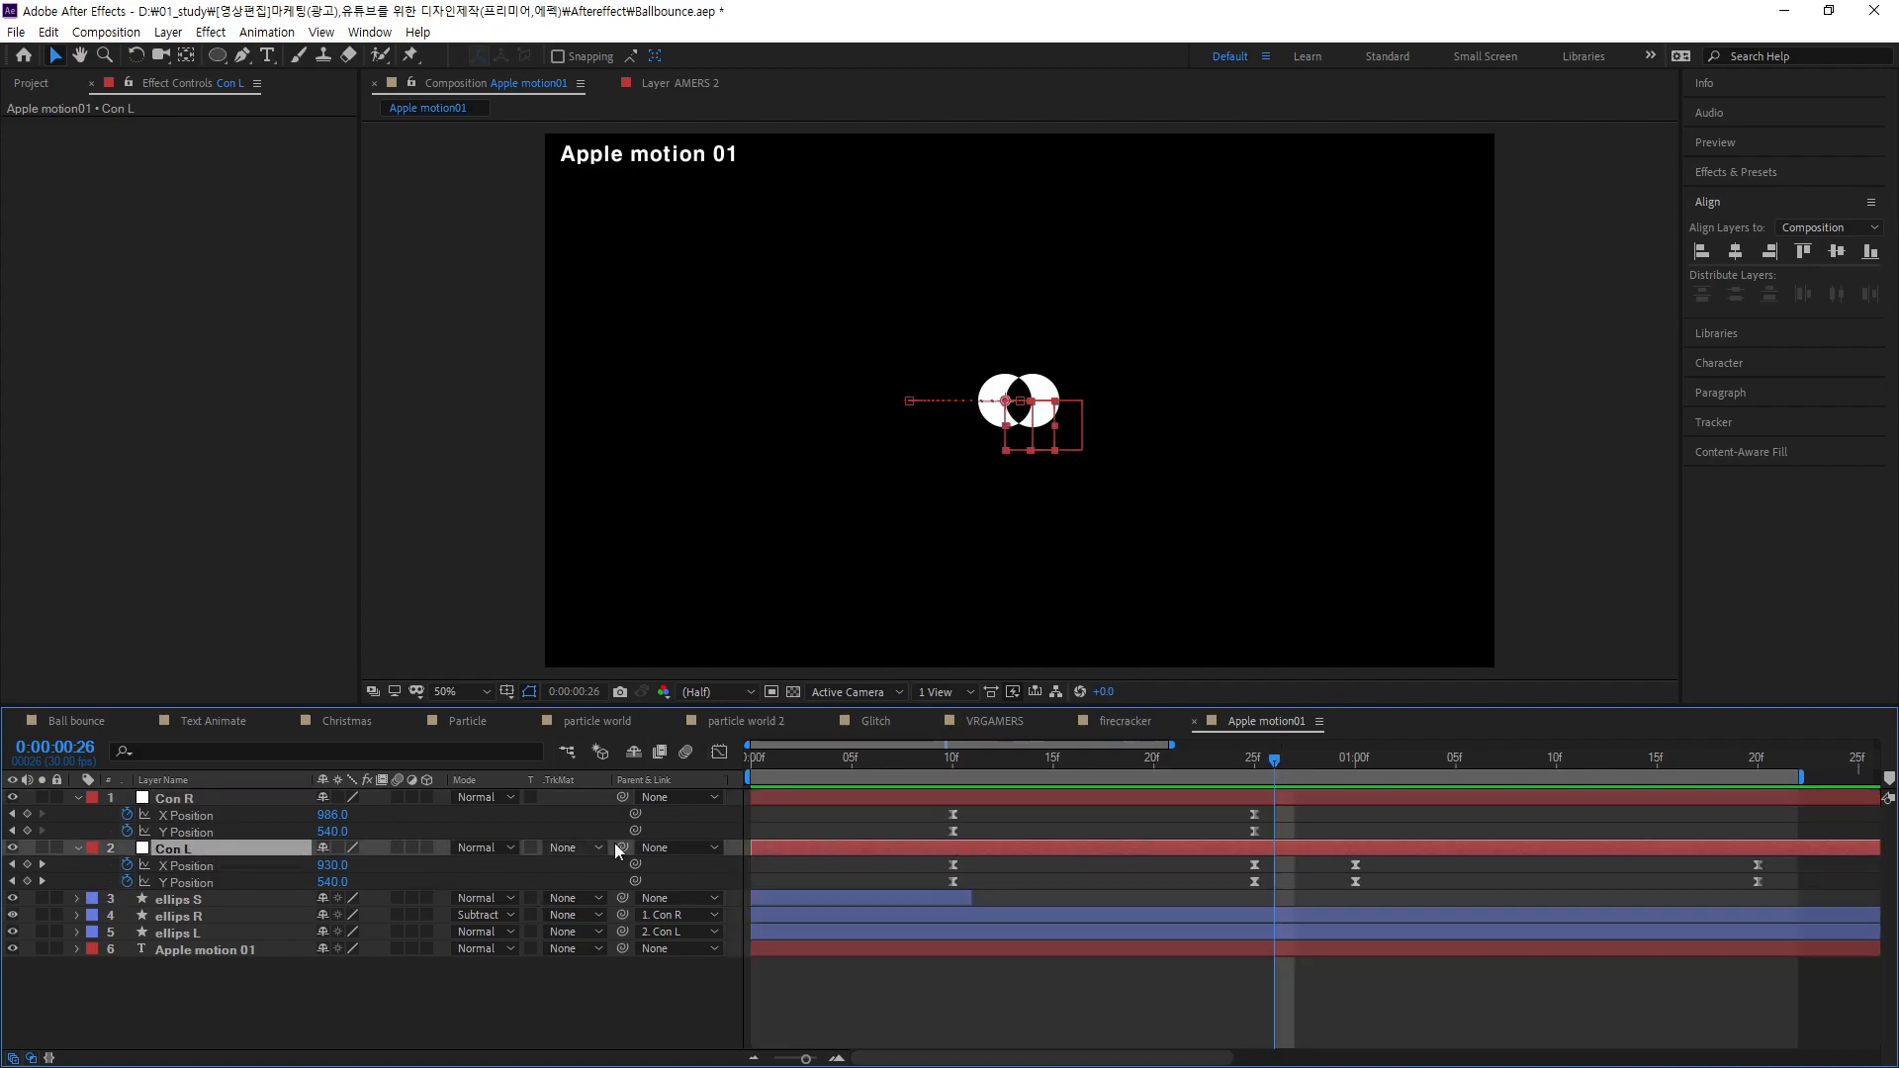
- Add X and Y Position keyframes to Con R at 0:00:01:00 and move the current time to 0:00:01:20
{"action": "left_click_drag", "start_coordinate": [1273, 762], "coordinate": [1356, 766]}
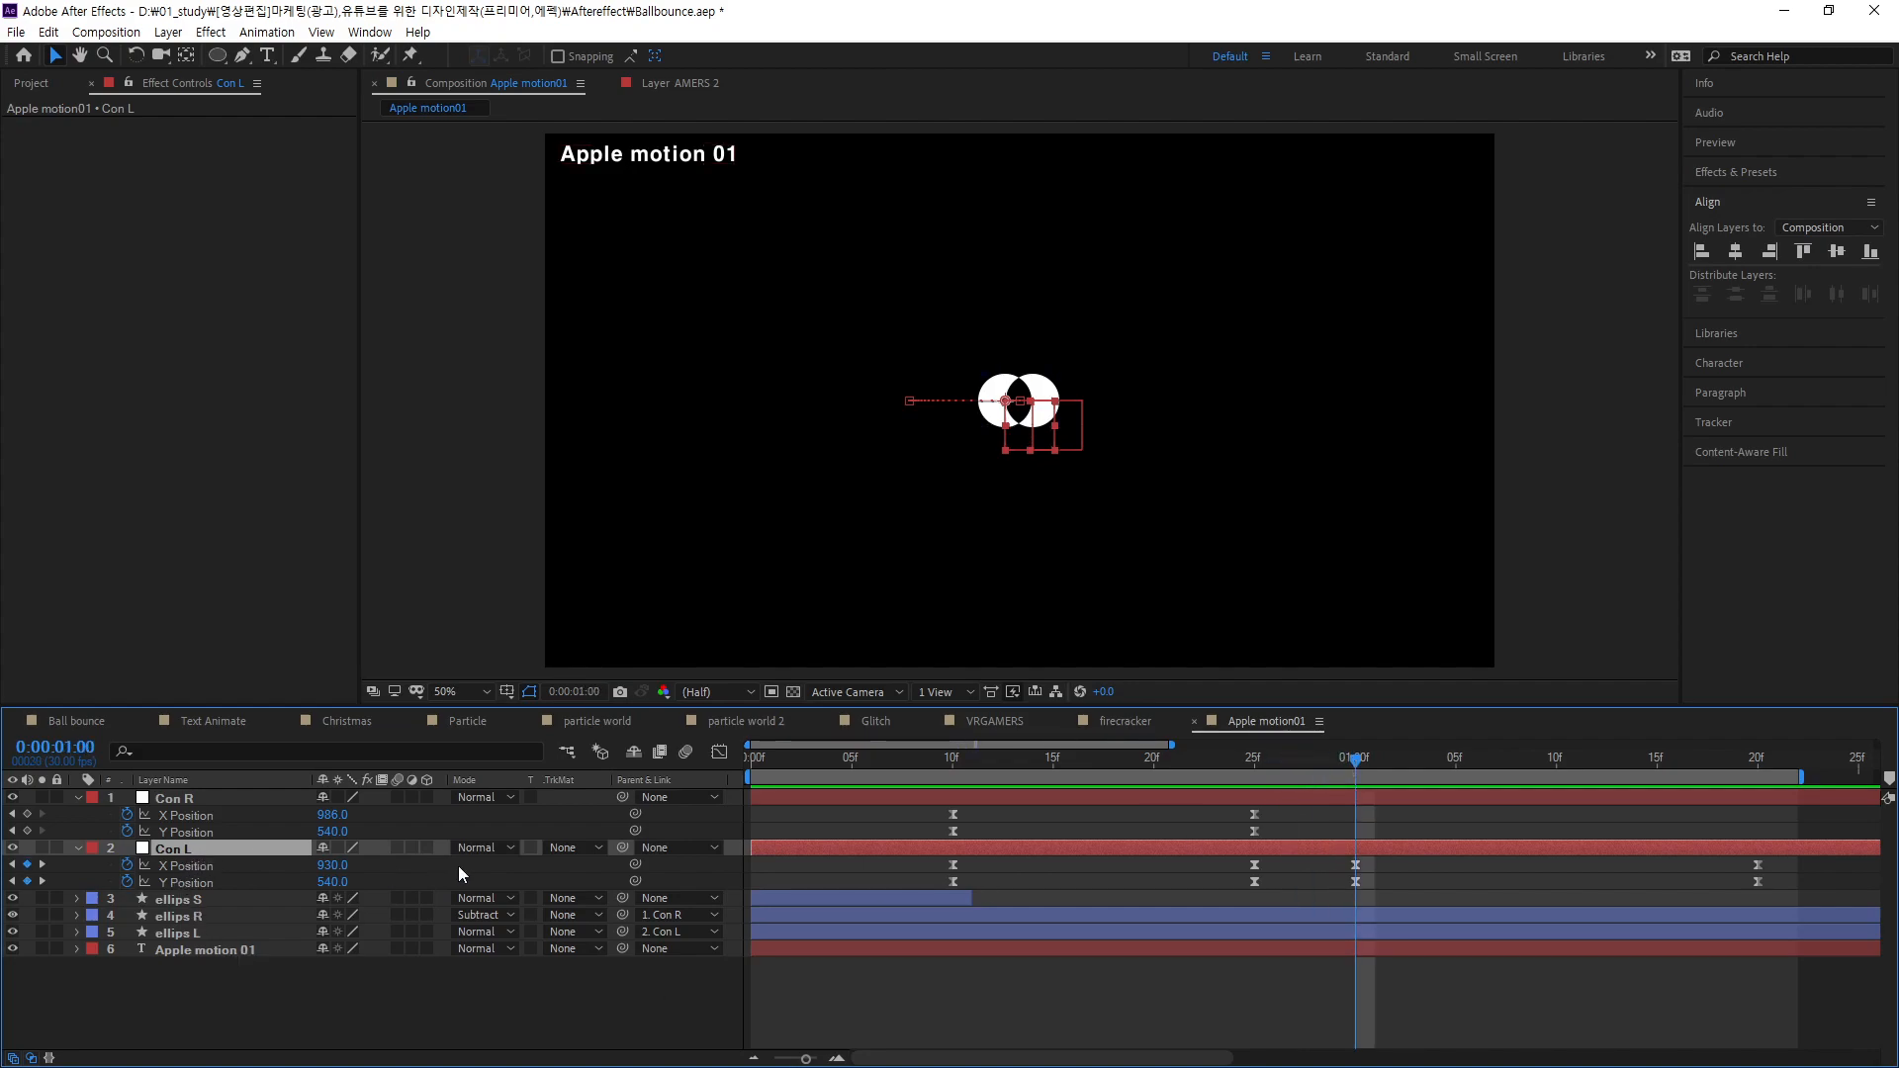
{"action": "left_click_drag", "start_coordinate": [1363, 767], "coordinate": [1757, 767]}
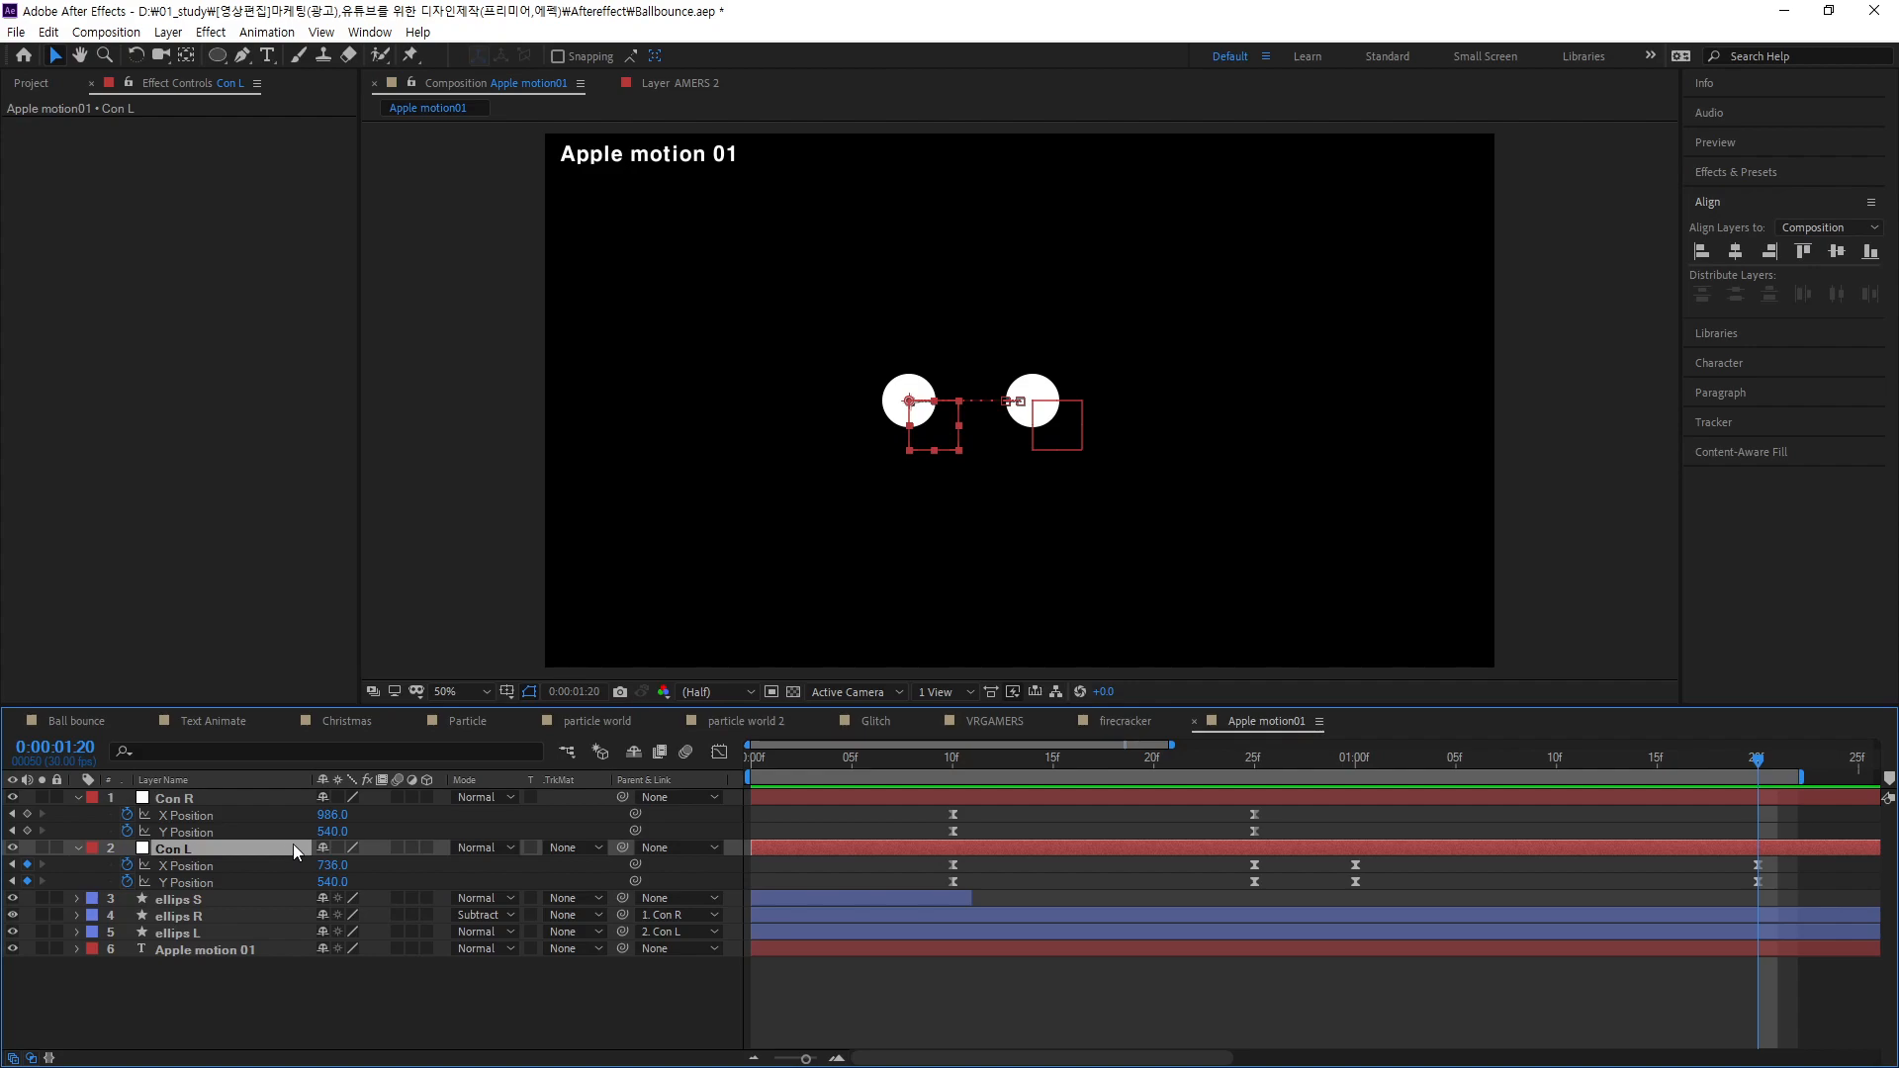
{"action": "left_click_drag", "start_coordinate": [1764, 767], "coordinate": [1345, 916]}
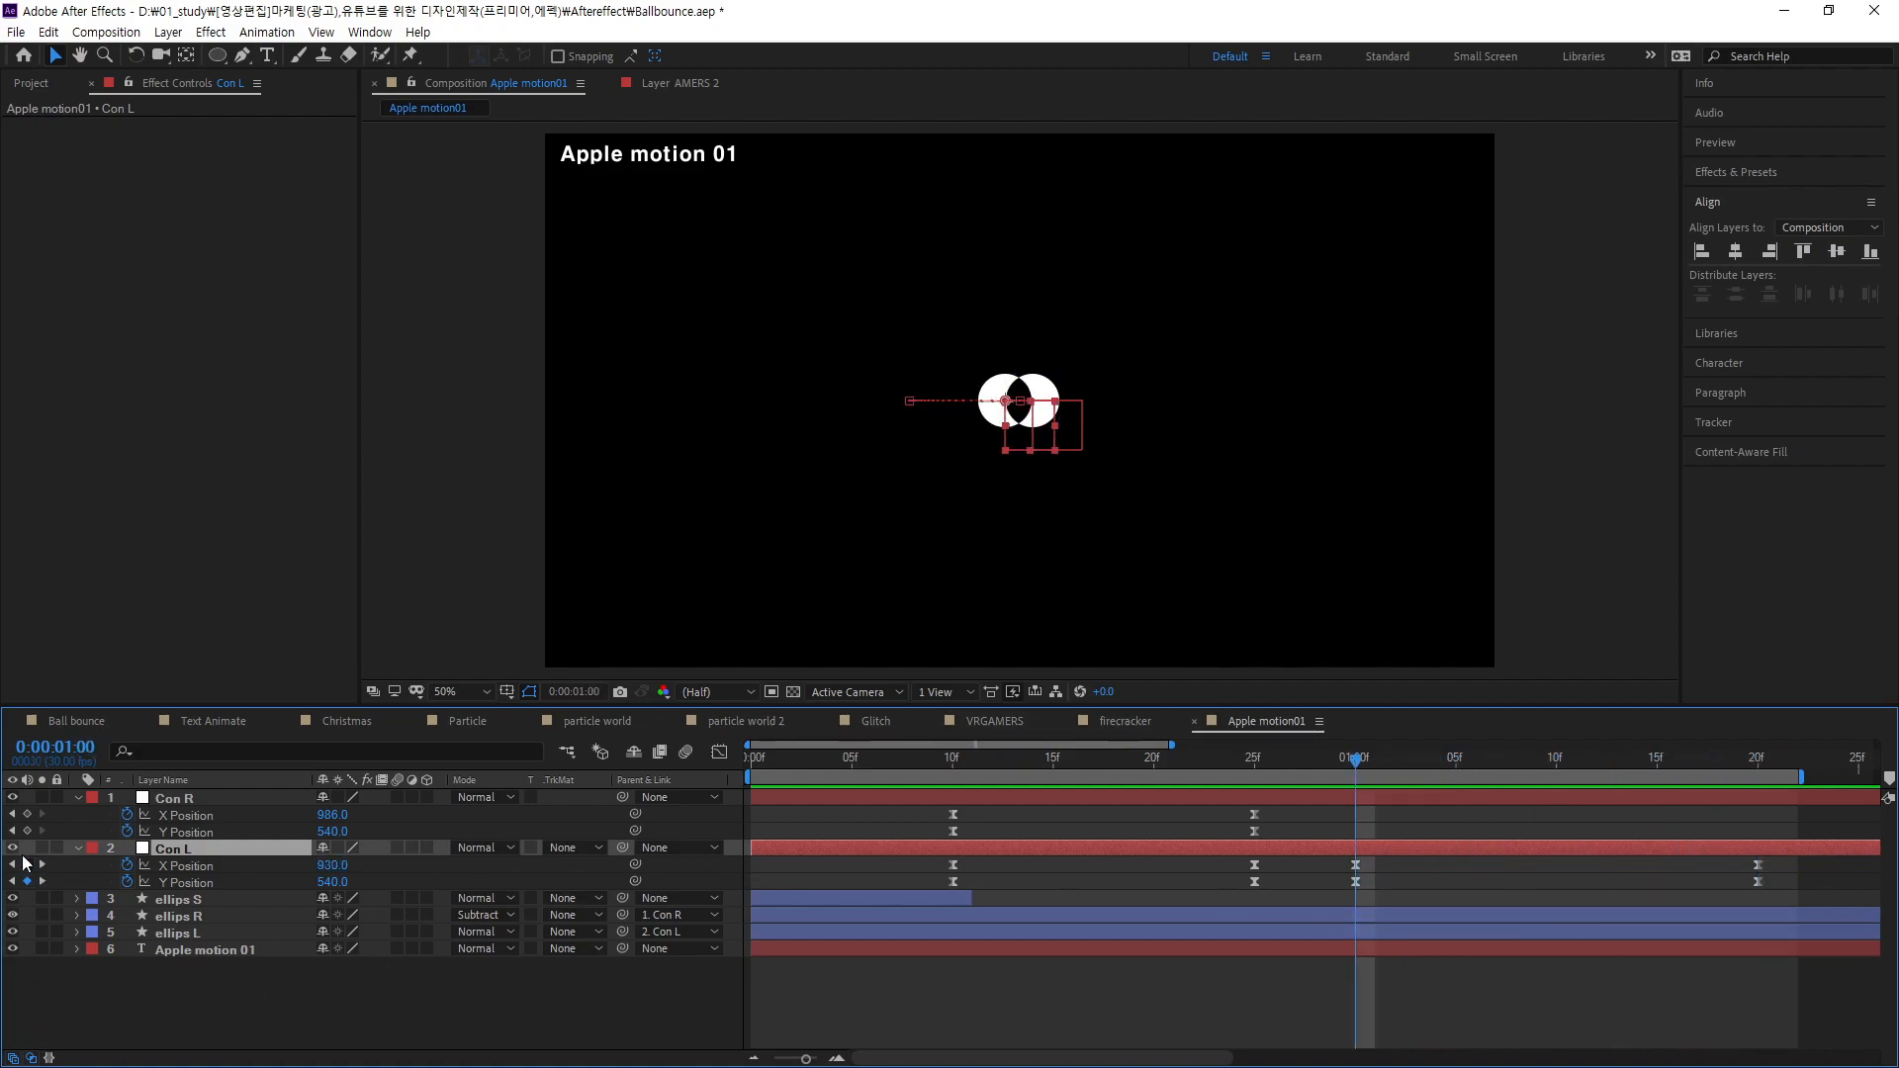
{"action": "left_click", "coordinate": [27, 814]}
{"action": "left_click", "coordinate": [26, 830]}
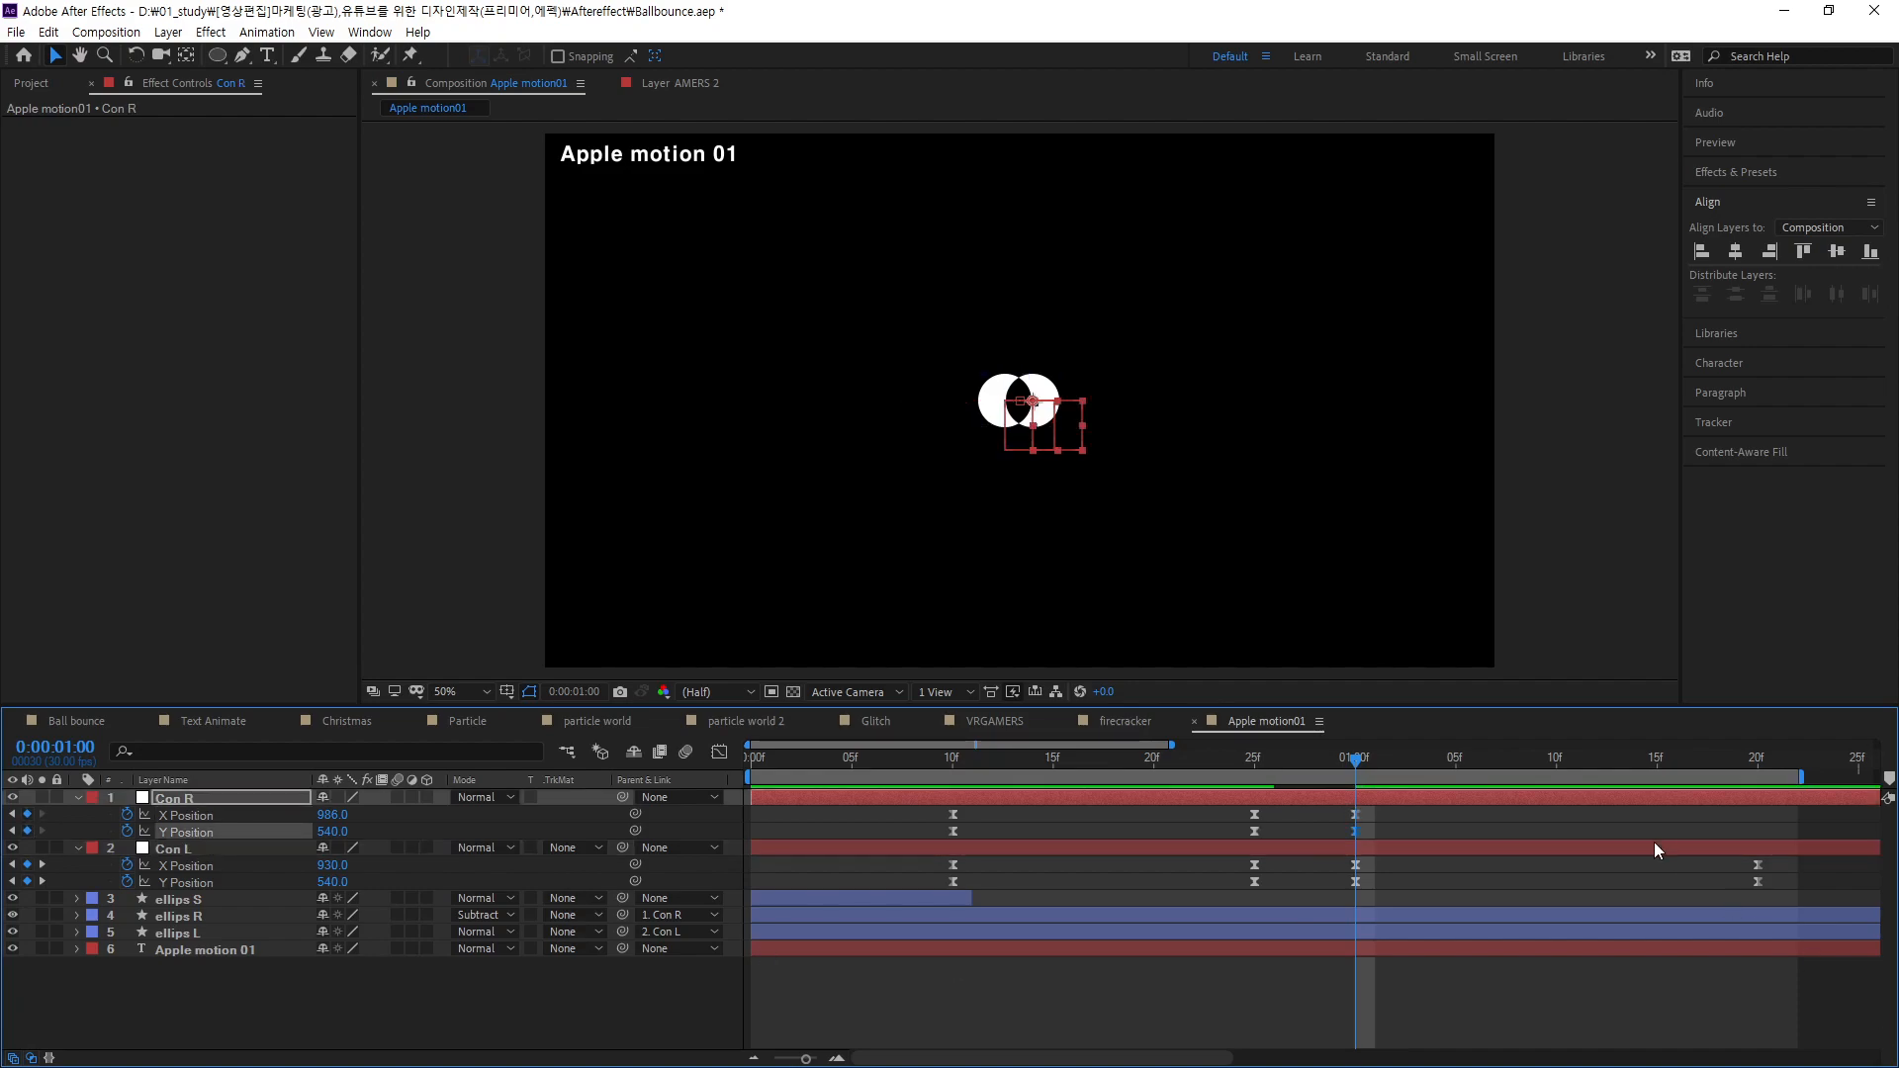
{"action": "left_click_drag", "start_coordinate": [1372, 769], "coordinate": [1758, 778]}
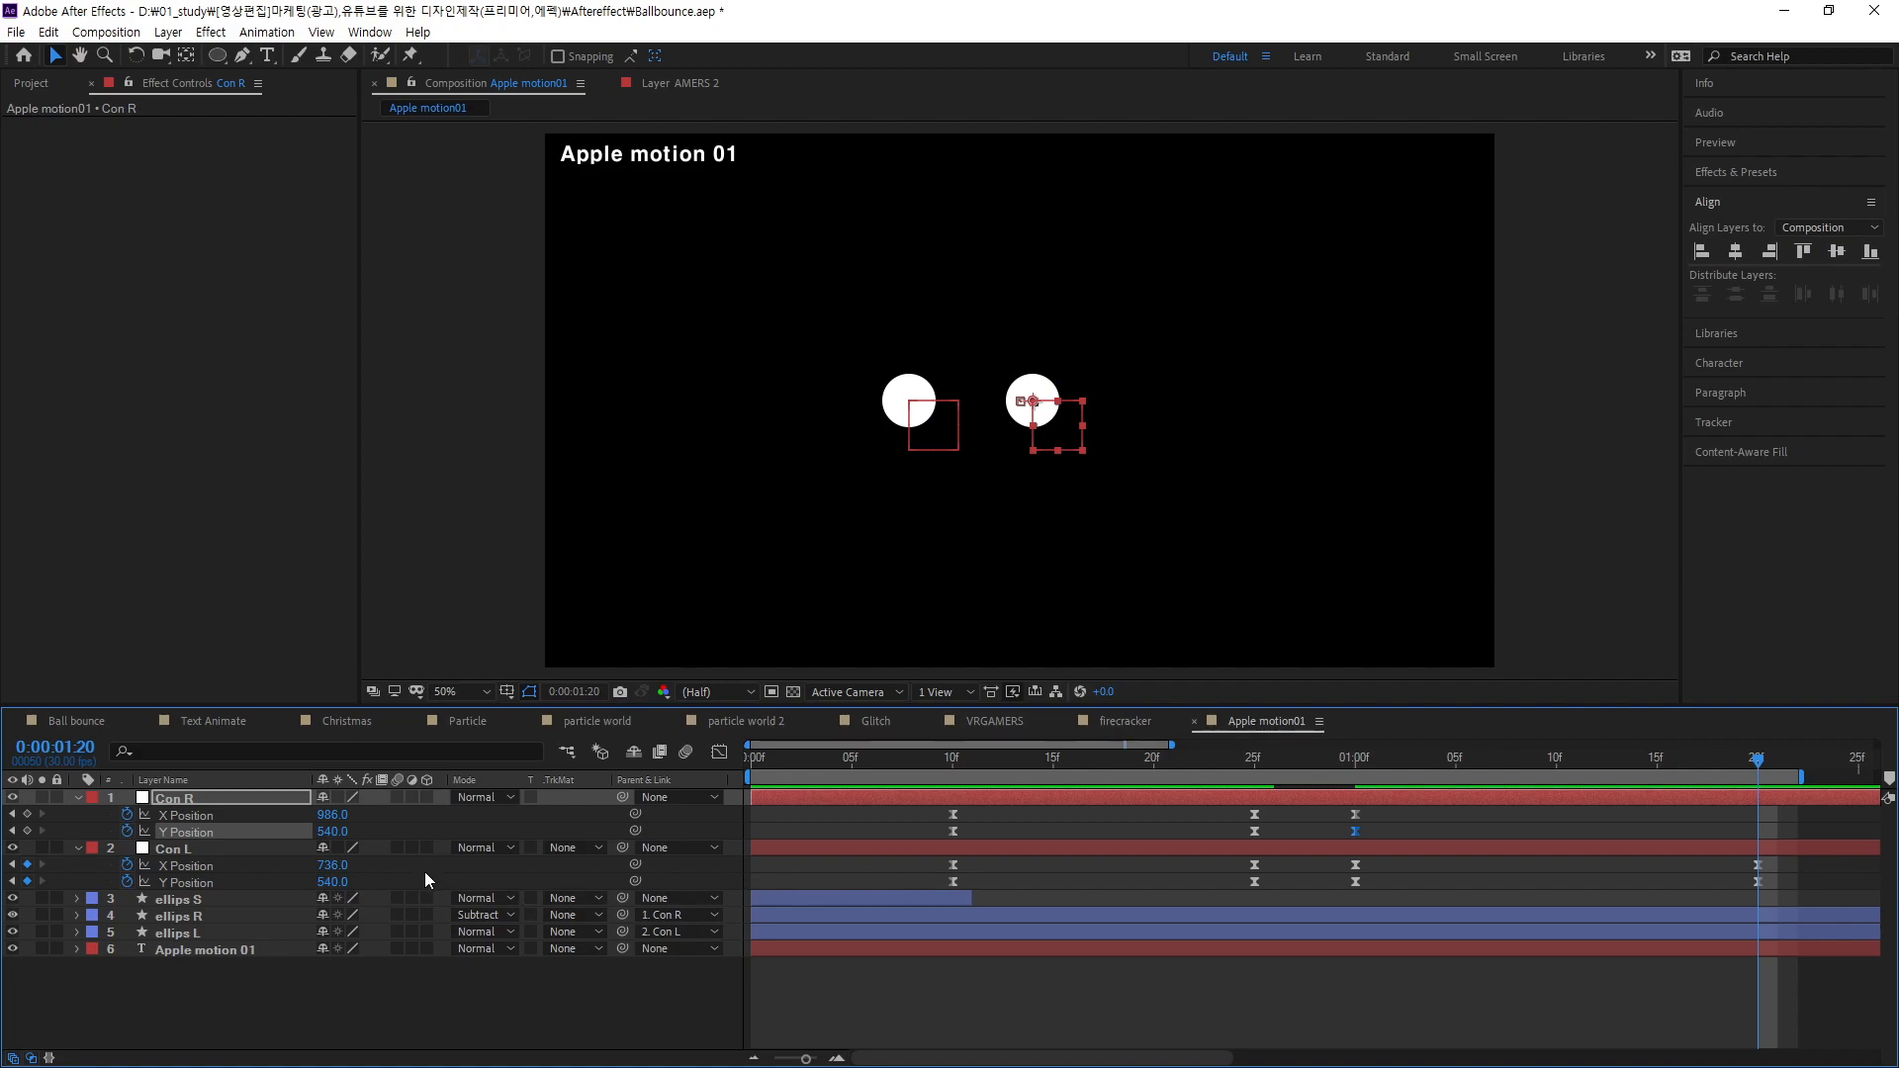
{"action": "mouse_move", "coordinate": [1765, 762]}
{"action": "left_mouse_down"}
{"action": "mouse_move", "coordinate": [1348, 788]}
{"action": "mouse_move", "coordinate": [1759, 796]}
{"action": "left_mouse_up"}
{"action": "left_click", "coordinate": [332, 831]}
{"action": "type", "text": "834"}
{"action": "key", "text": "Return"}
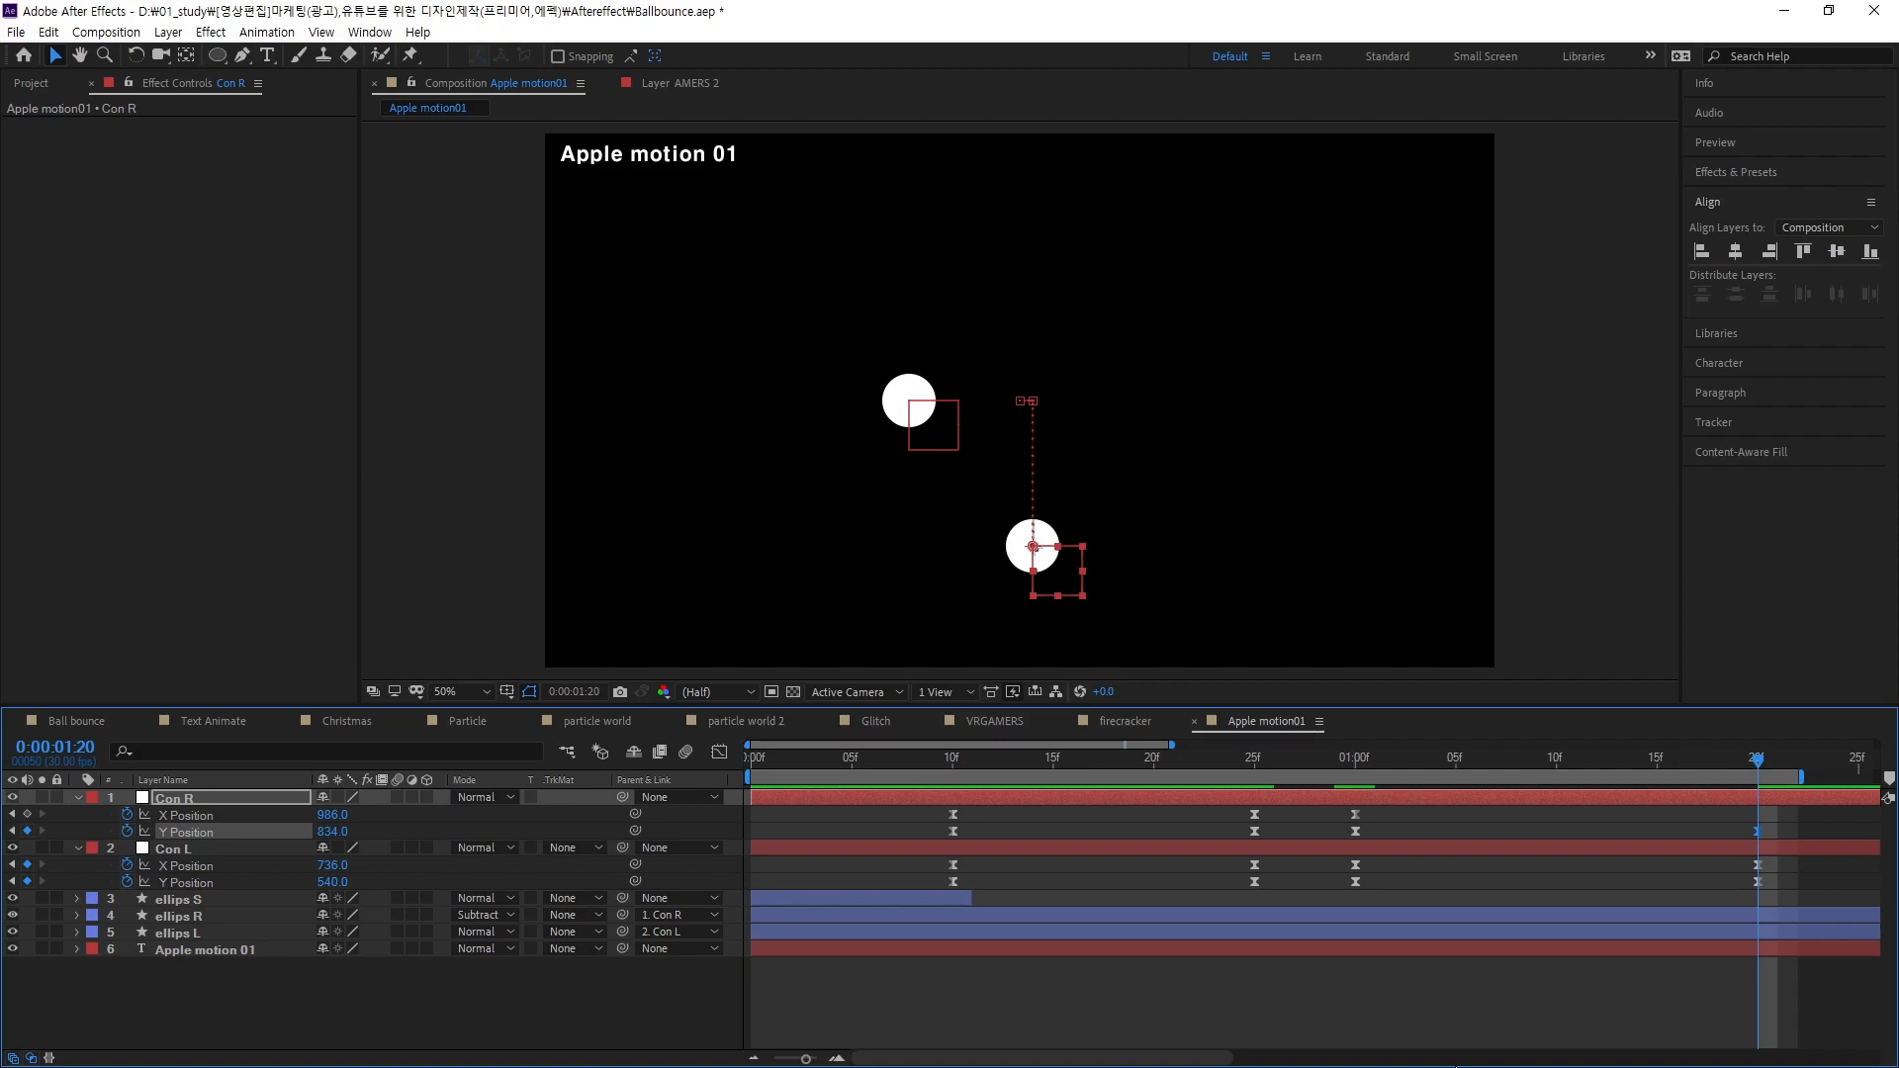
{"action": "key", "text": "ctrl+z"}
- Set Con R's X Position to 1180 at 0:00:01:20 and add a Y Position keyframe at the same time
{"action": "left_click", "coordinate": [332, 815]}
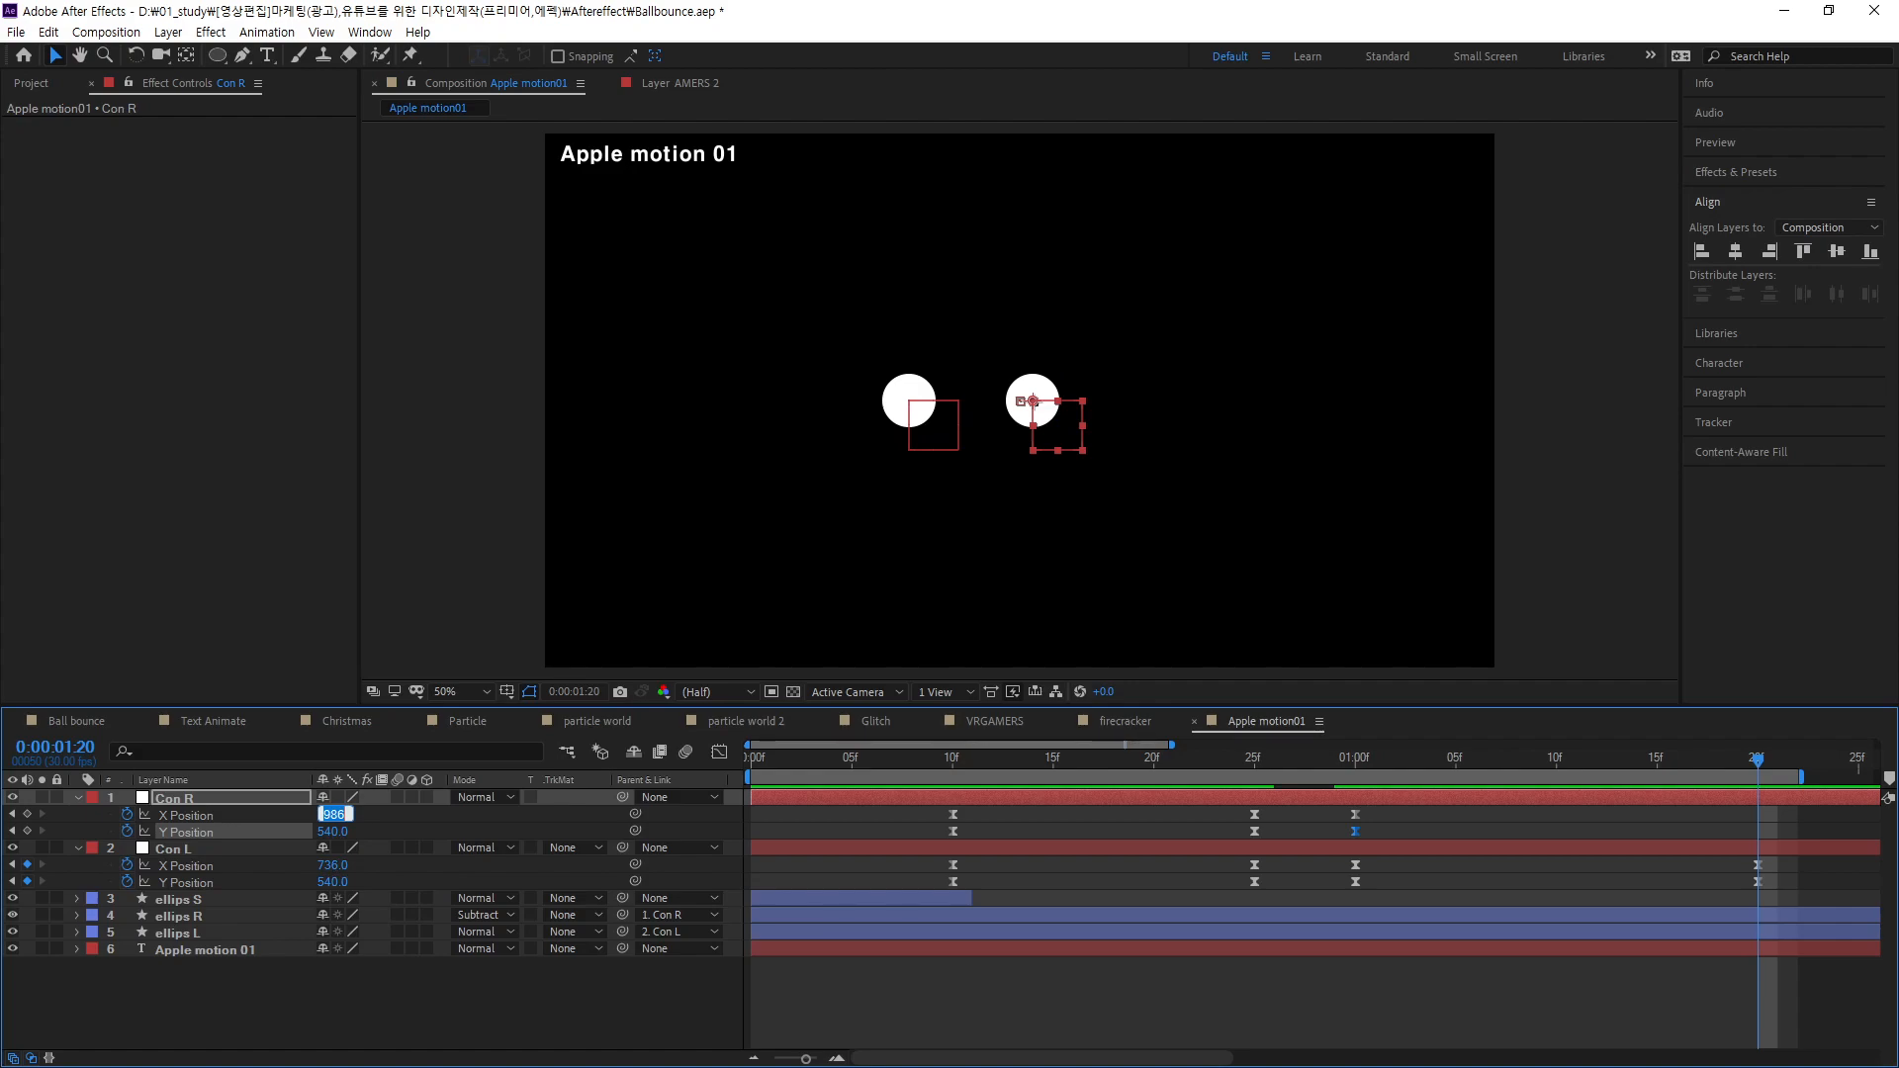
{"action": "type", "text": "1180"}
{"action": "key", "text": "Return"}
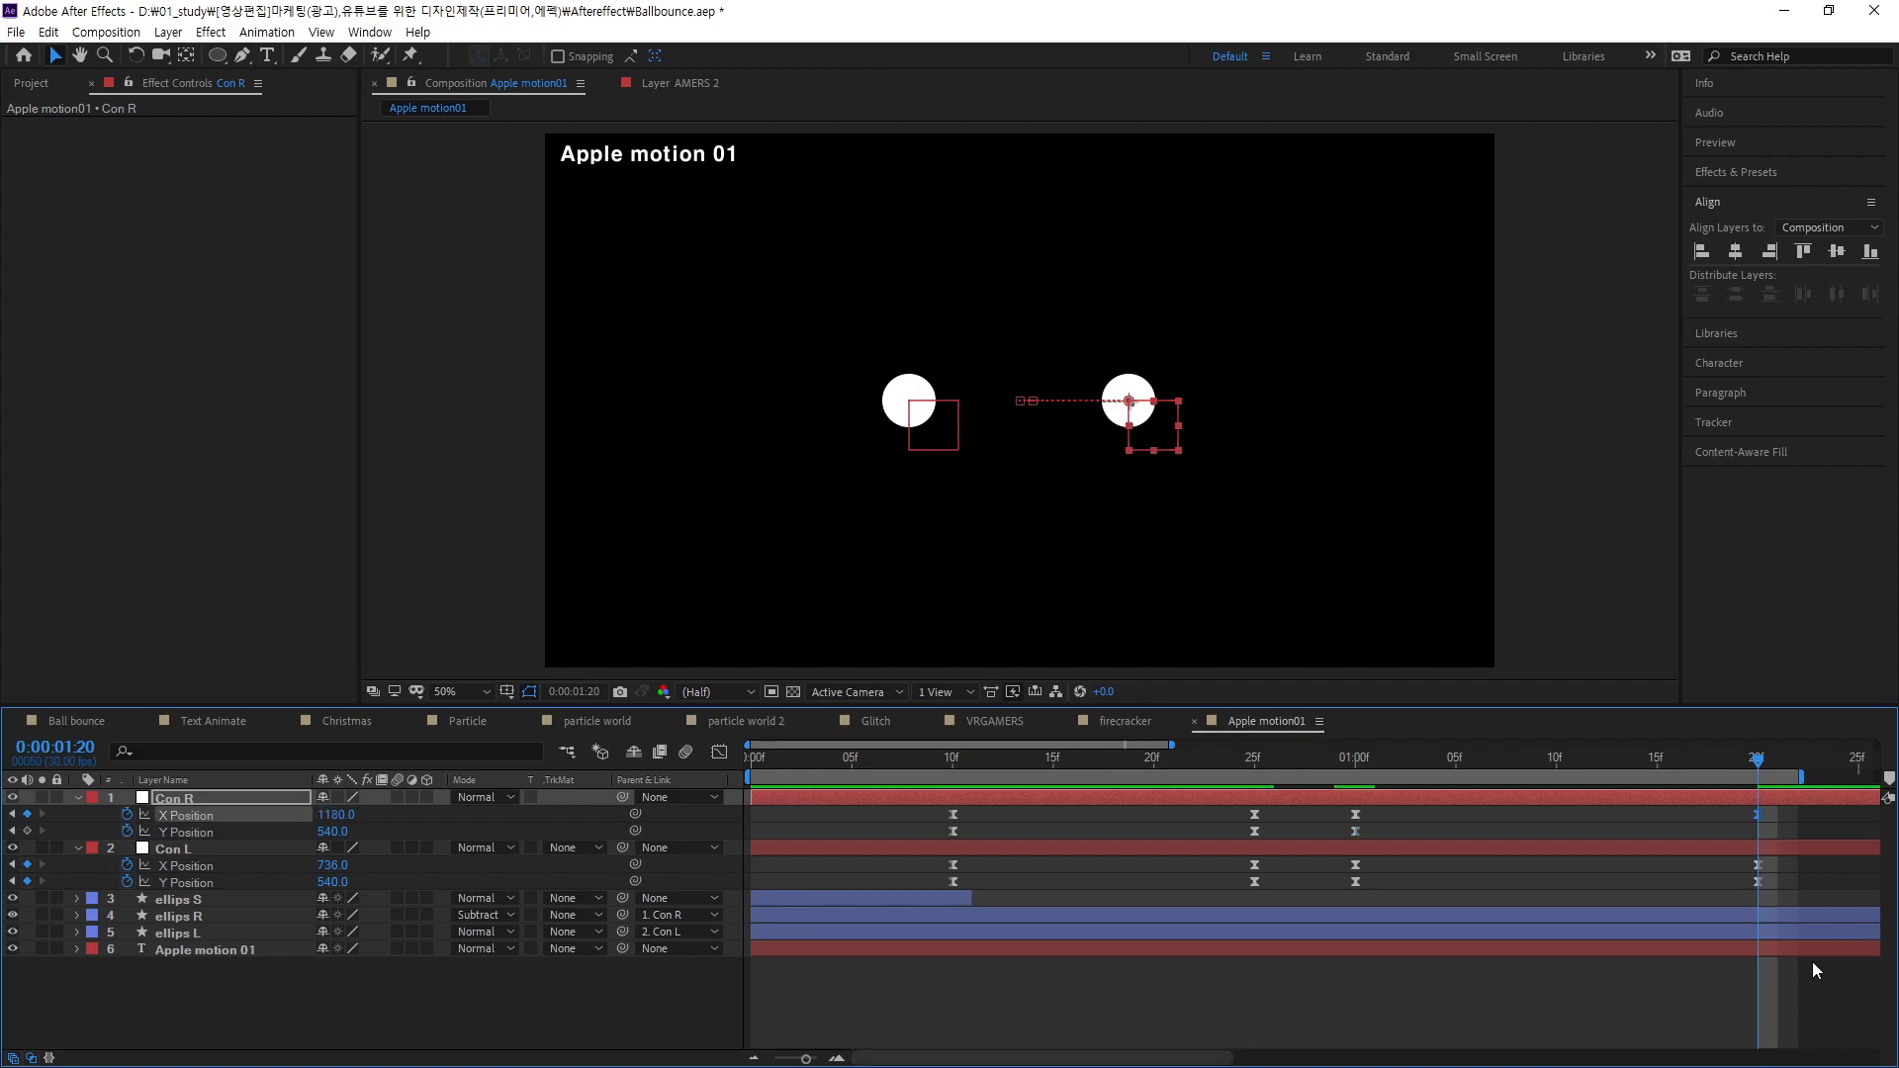
{"action": "left_click", "coordinate": [27, 831]}
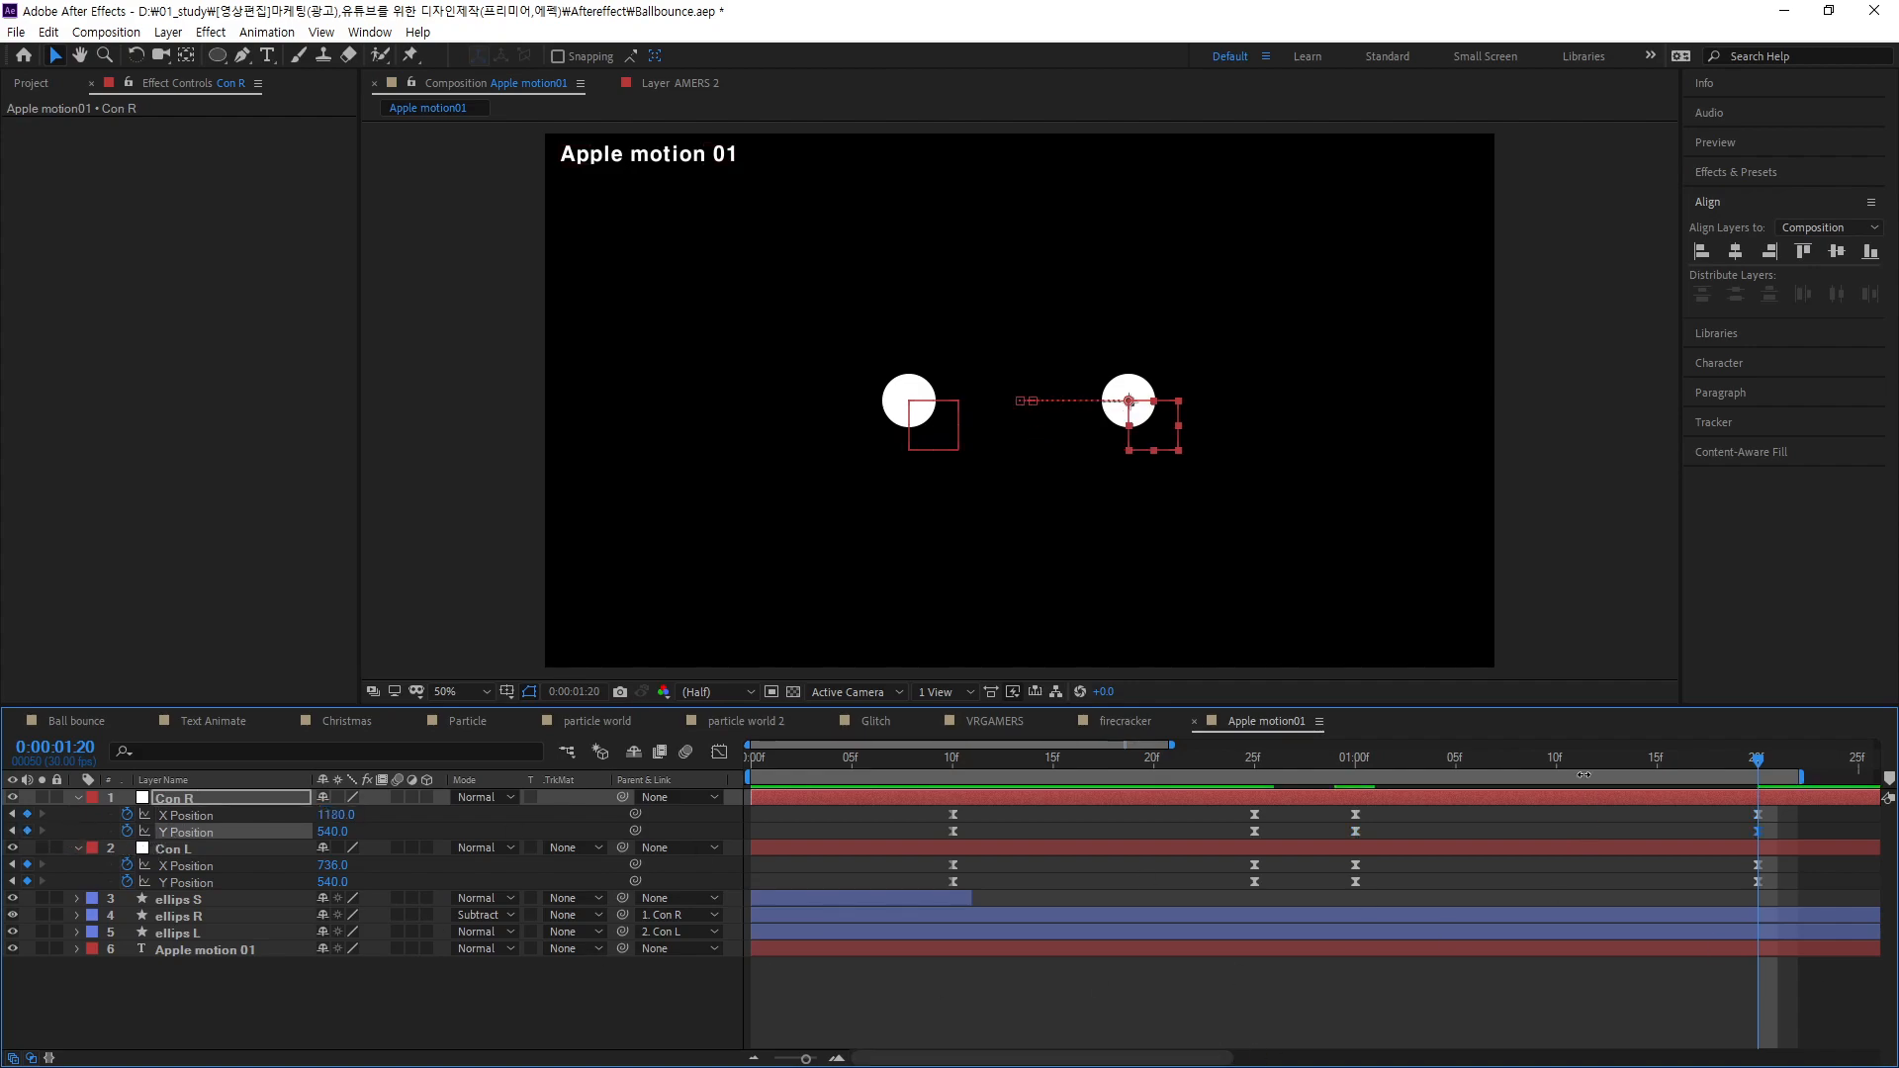
- Show Con R's X Position in the graph editor, easing out of the 0:00:01:00 keyframe and easing into the 0:00:01:20 keyframe
{"action": "left_click_drag", "start_coordinate": [1754, 760], "coordinate": [1596, 821]}
{"action": "left_click", "coordinate": [186, 815]}
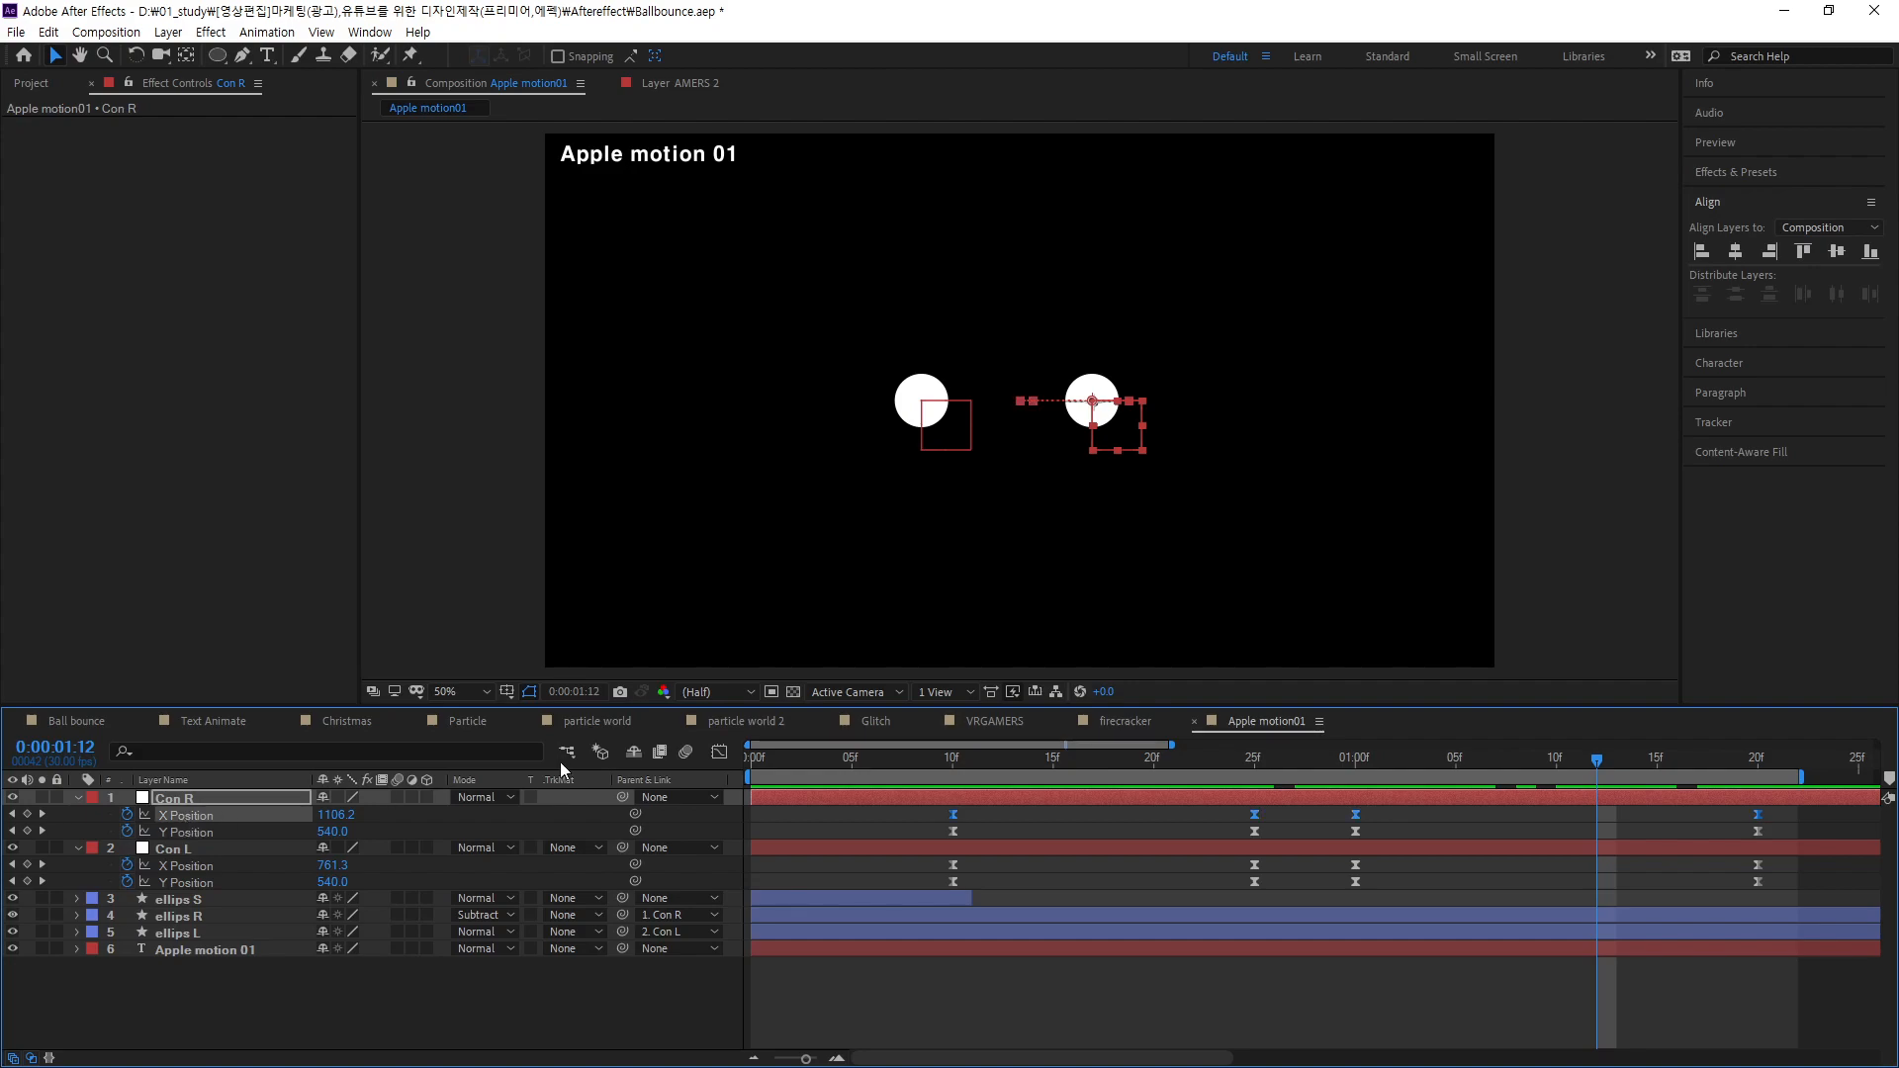
{"action": "left_click", "coordinate": [720, 752]}
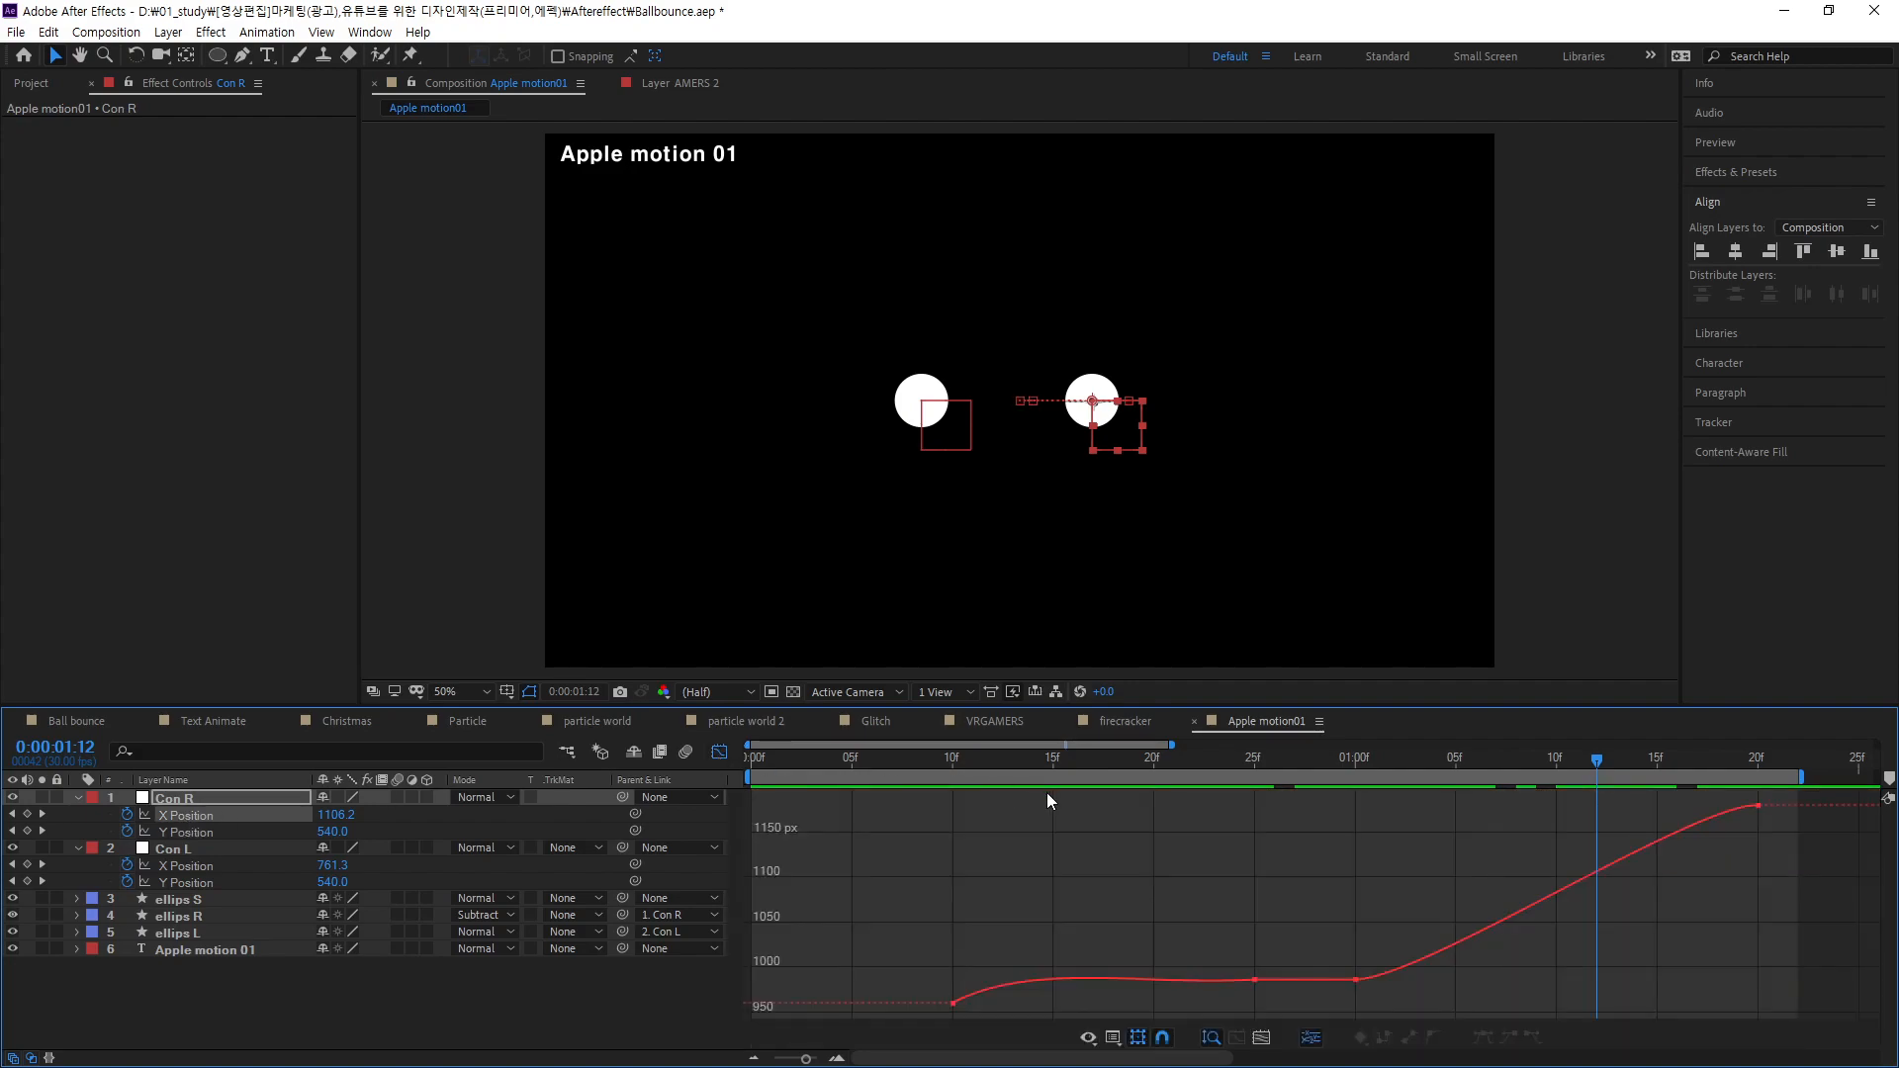
{"action": "left_click", "coordinate": [1355, 979]}
{"action": "left_click", "coordinate": [1534, 1036]}
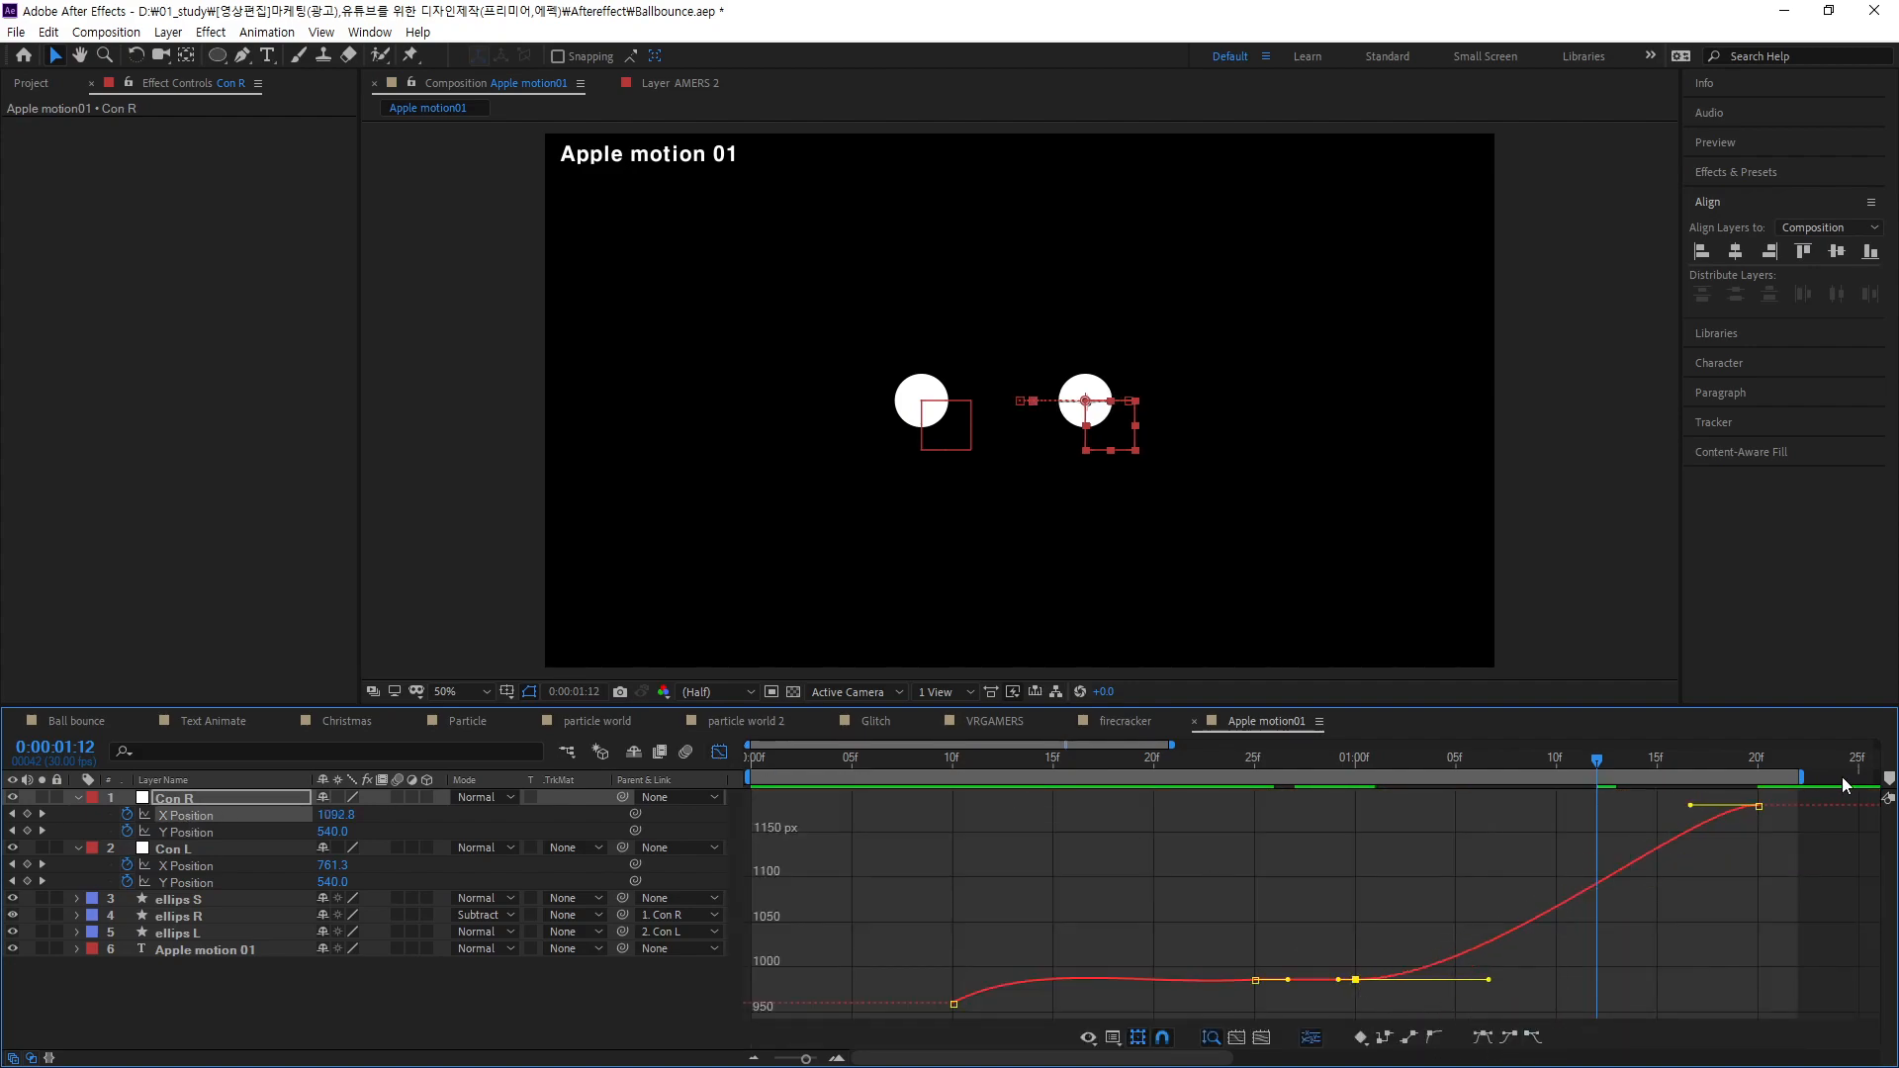
{"action": "left_click", "coordinate": [1758, 806]}
{"action": "left_click", "coordinate": [1508, 1036]}
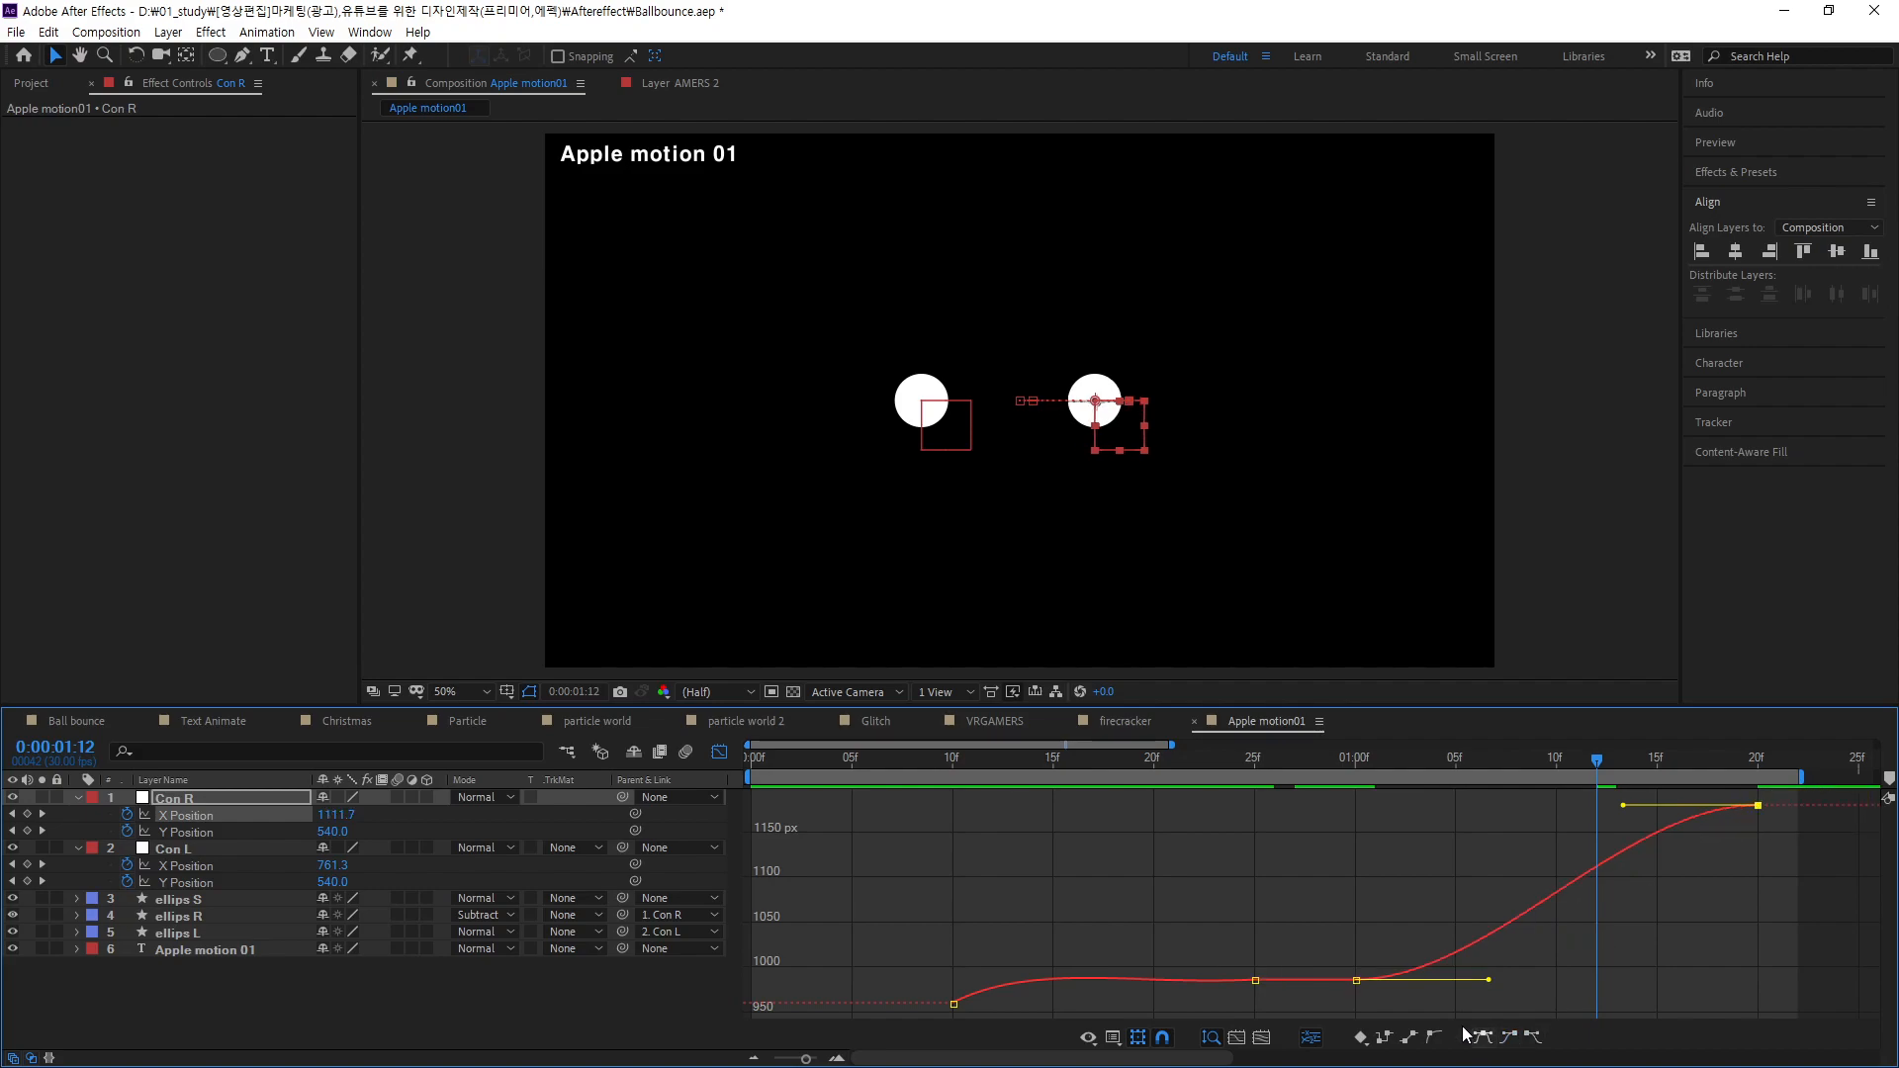
- Steepen Con R's X Position curve leaving 0:00:01:00 and preview both circles moving apart
{"action": "left_click", "coordinate": [1355, 979]}
{"action": "left_click_drag", "start_coordinate": [1489, 980], "coordinate": [1446, 895]}
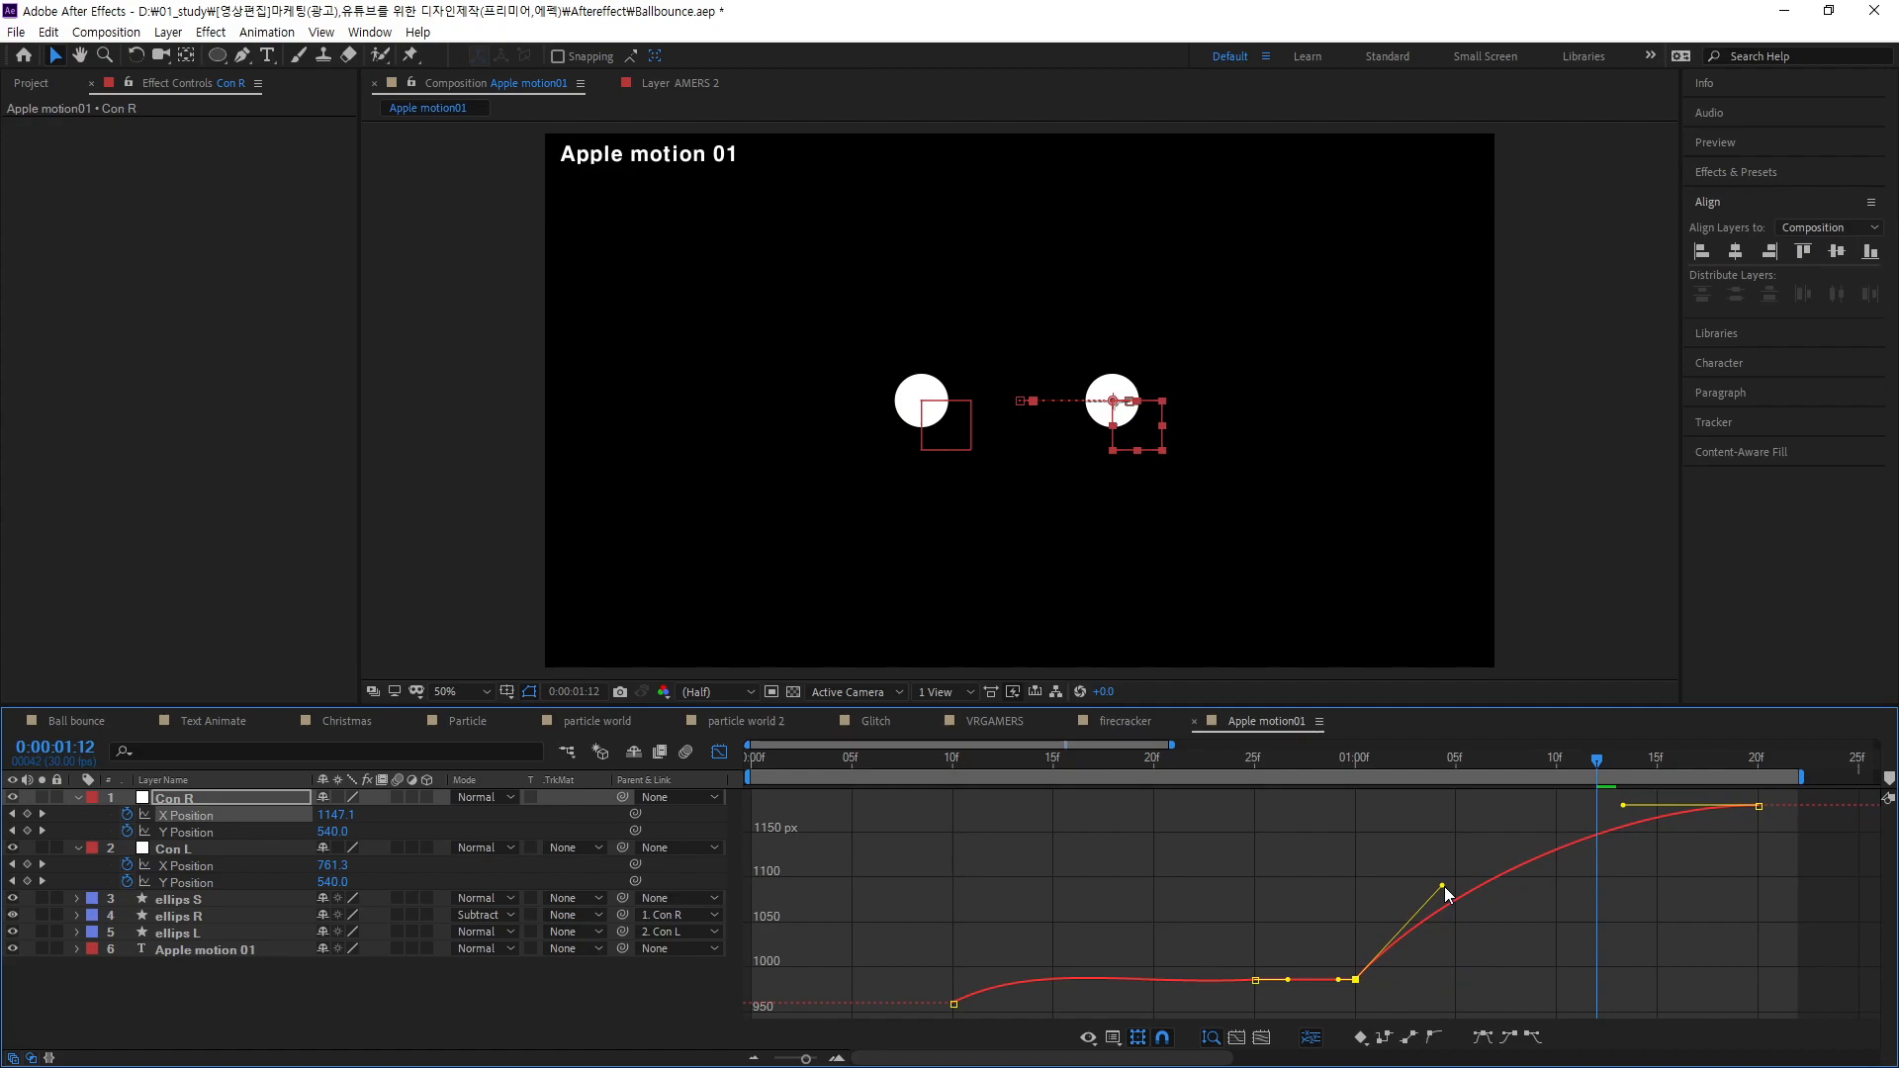
{"action": "key", "text": "space"}
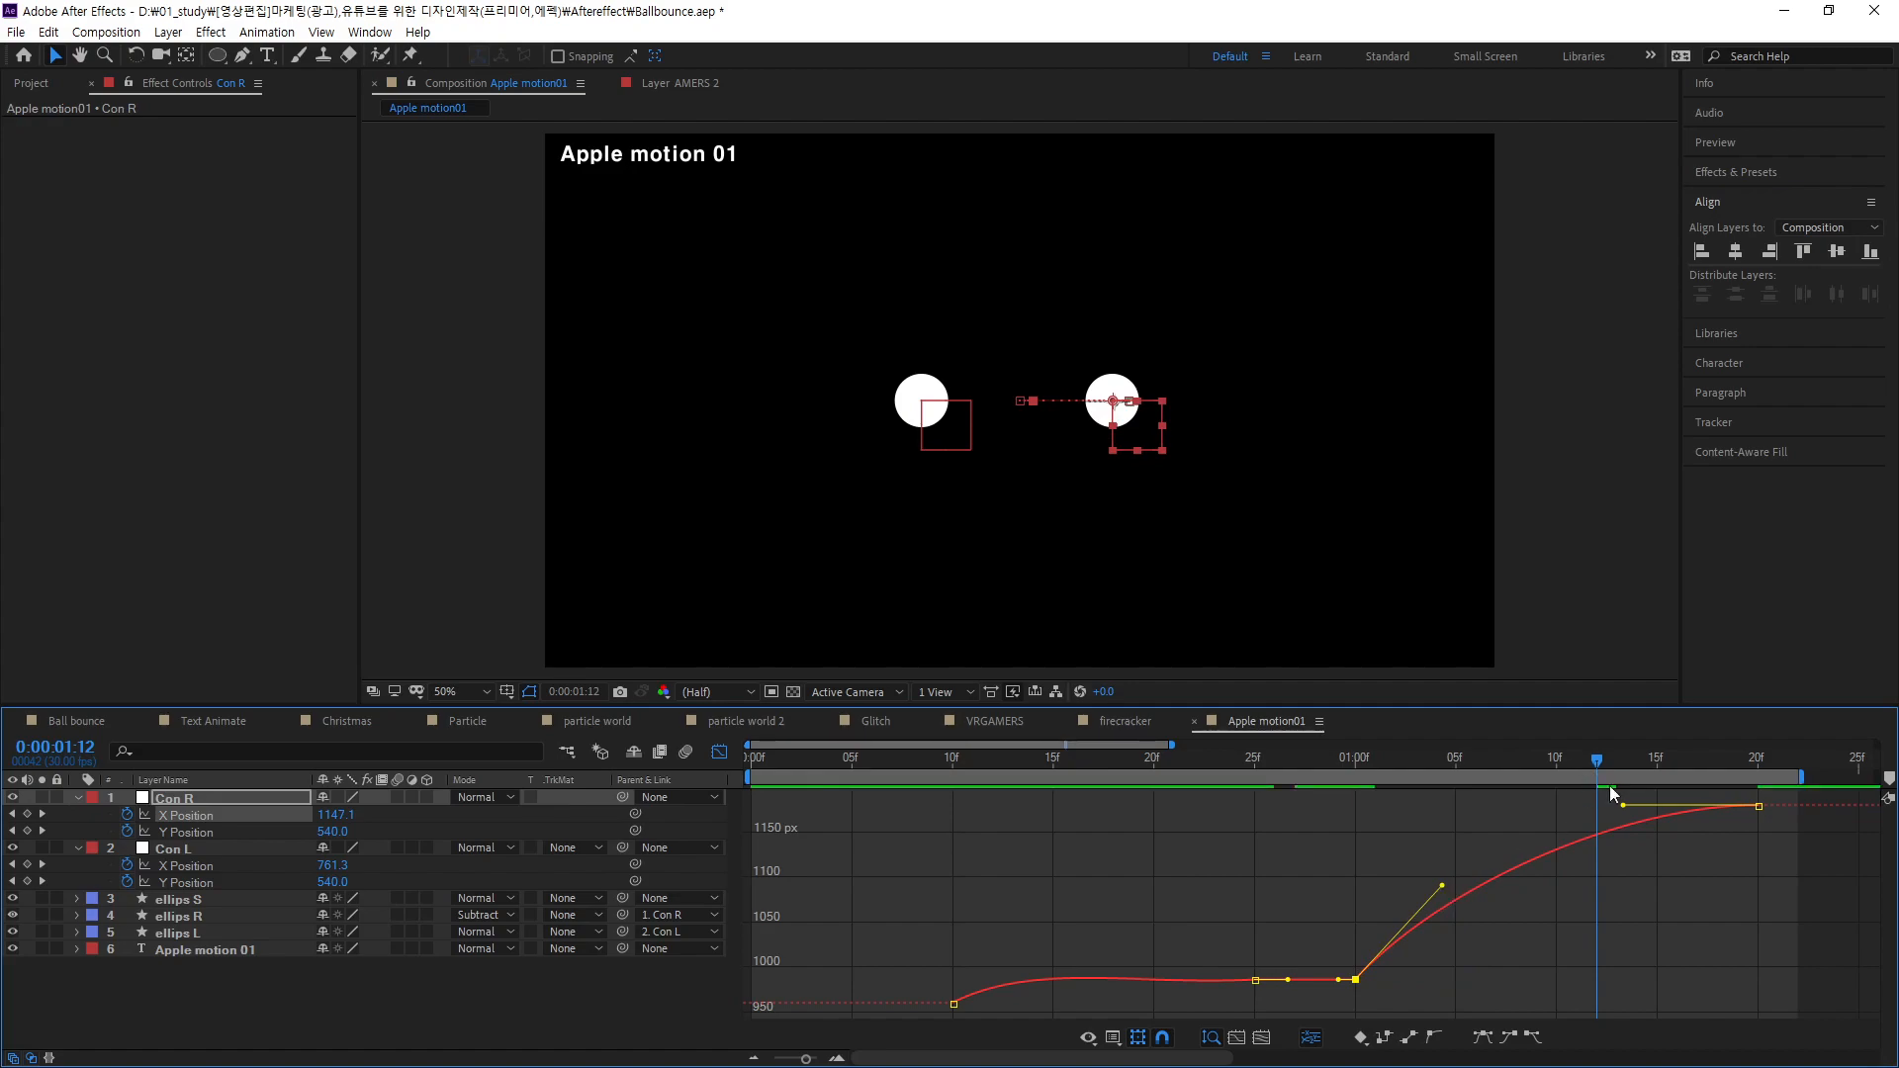
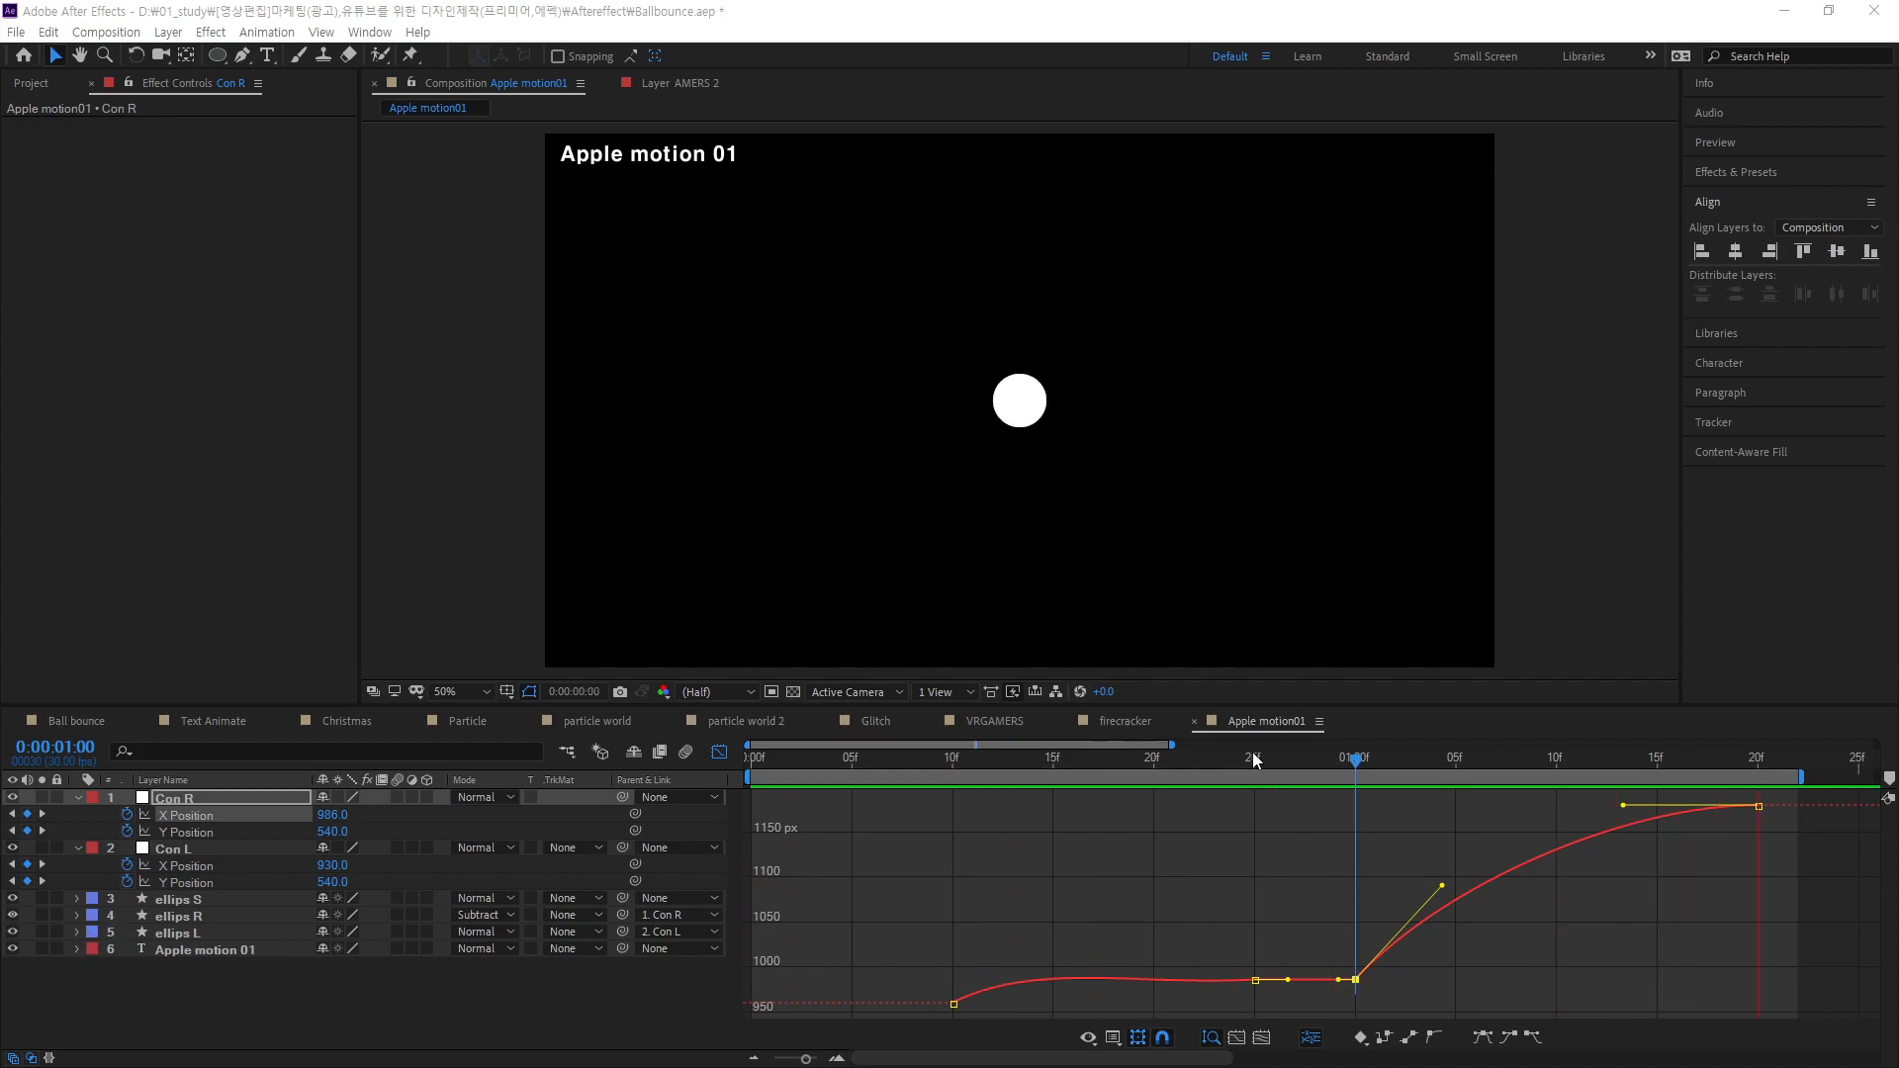
{"action": "left_click_drag", "start_coordinate": [1357, 767], "coordinate": [1535, 801]}
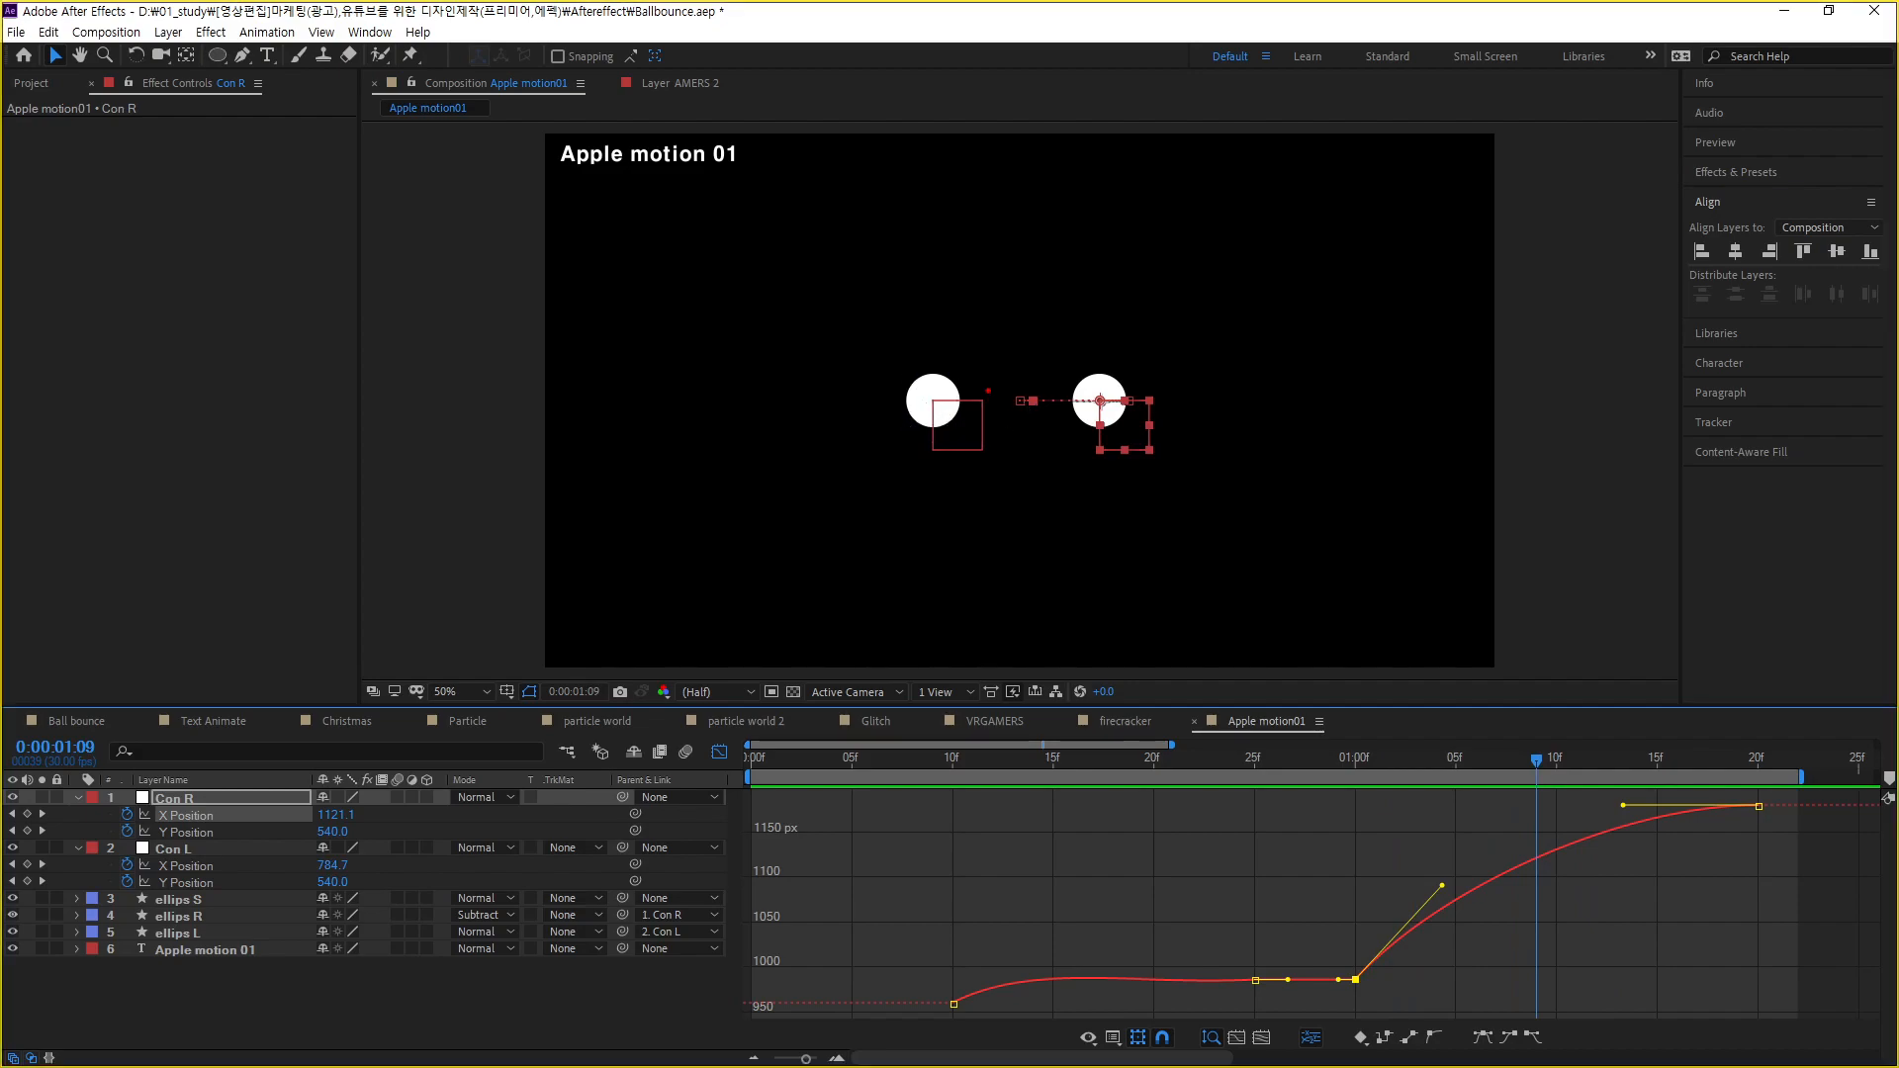
{"action": "mouse_move", "coordinate": [927, 390]}
{"action": "left_mouse_down"}
{"action": "mouse_move", "coordinate": [978, 280]}
{"action": "mouse_move", "coordinate": [1057, 254]}
{"action": "mouse_move", "coordinate": [1103, 260]}
{"action": "mouse_move", "coordinate": [1127, 300]}
{"action": "mouse_move", "coordinate": [1116, 347]}
{"action": "mouse_move", "coordinate": [1037, 397]}
{"action": "mouse_move", "coordinate": [1091, 391]}
{"action": "left_mouse_up"}
{"action": "key", "text": "Escape"}
{"action": "left_click_drag", "start_coordinate": [1535, 768], "coordinate": [1380, 780]}
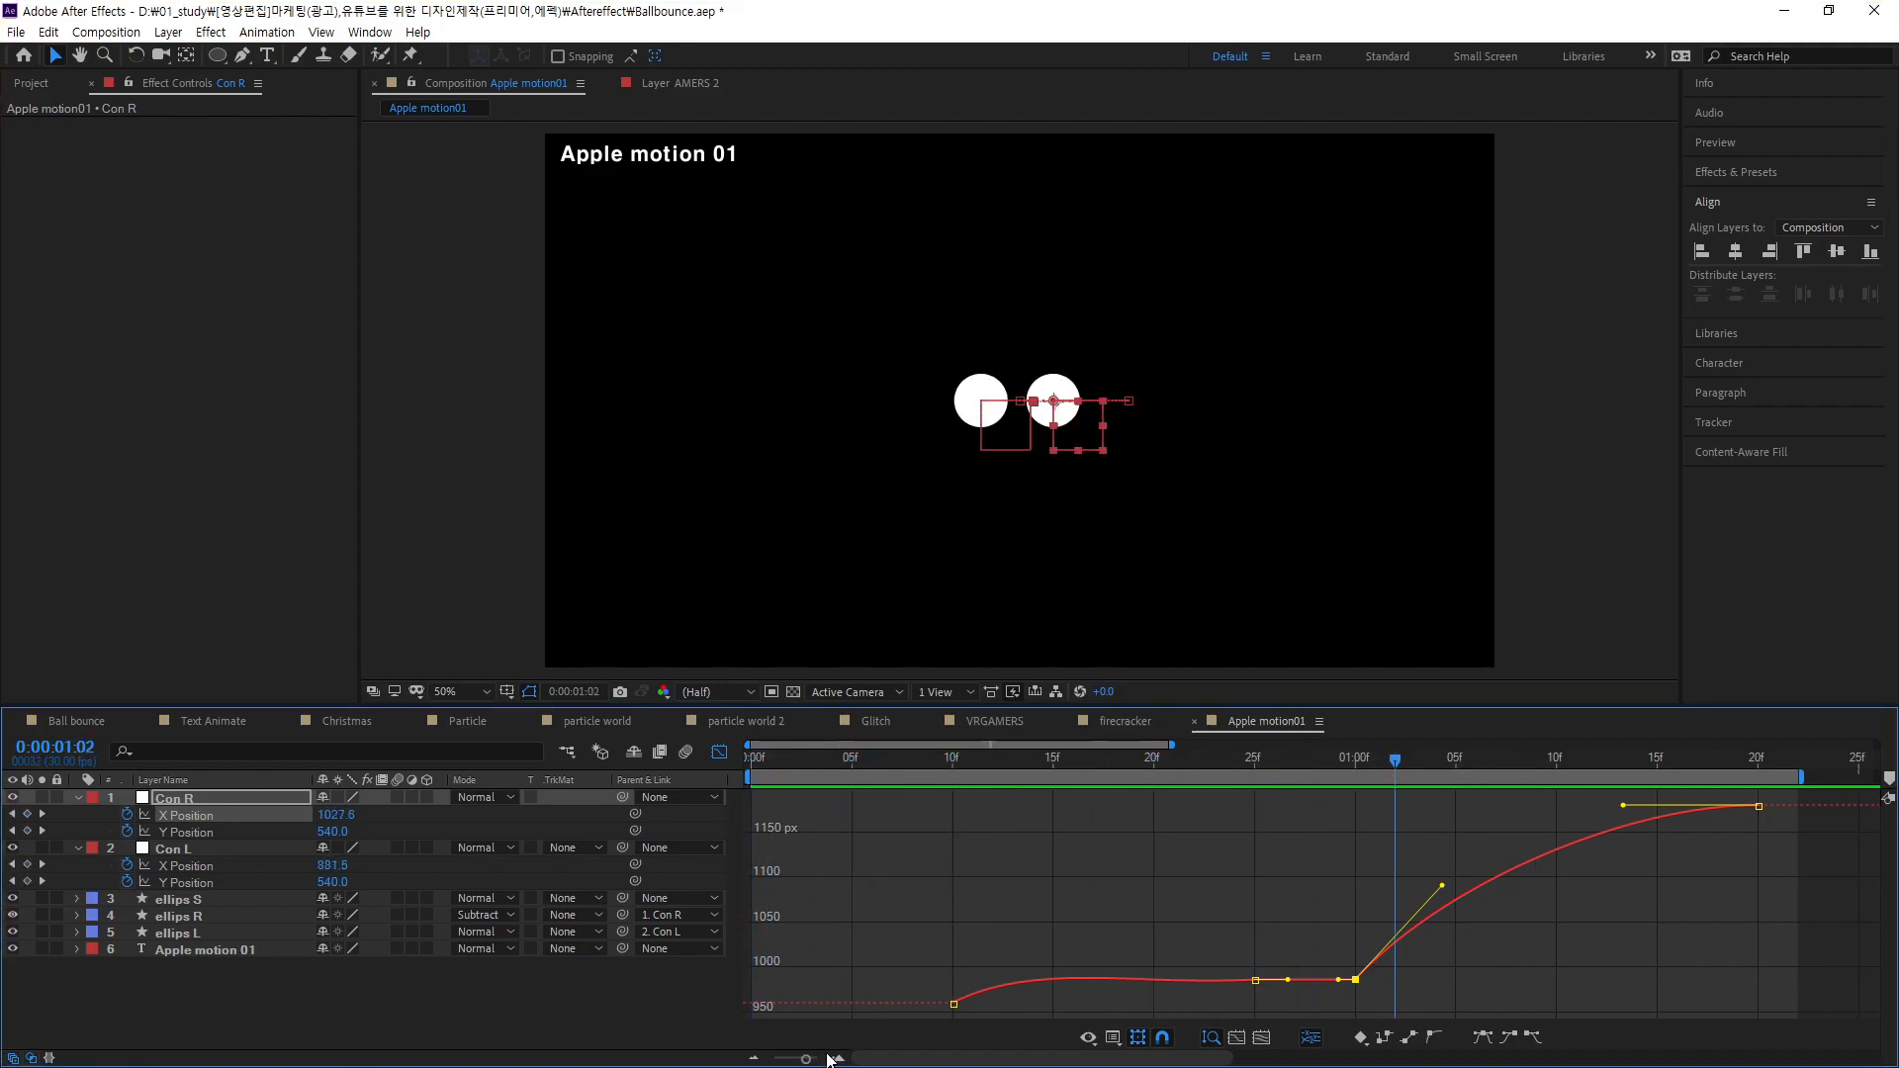
- Switch the timeline back to layer keyframes with a wider time range and move the current time to 0:00:01:24
{"action": "left_click_drag", "start_coordinate": [805, 1058], "coordinate": [778, 1059]}
{"action": "left_click", "coordinate": [719, 752]}
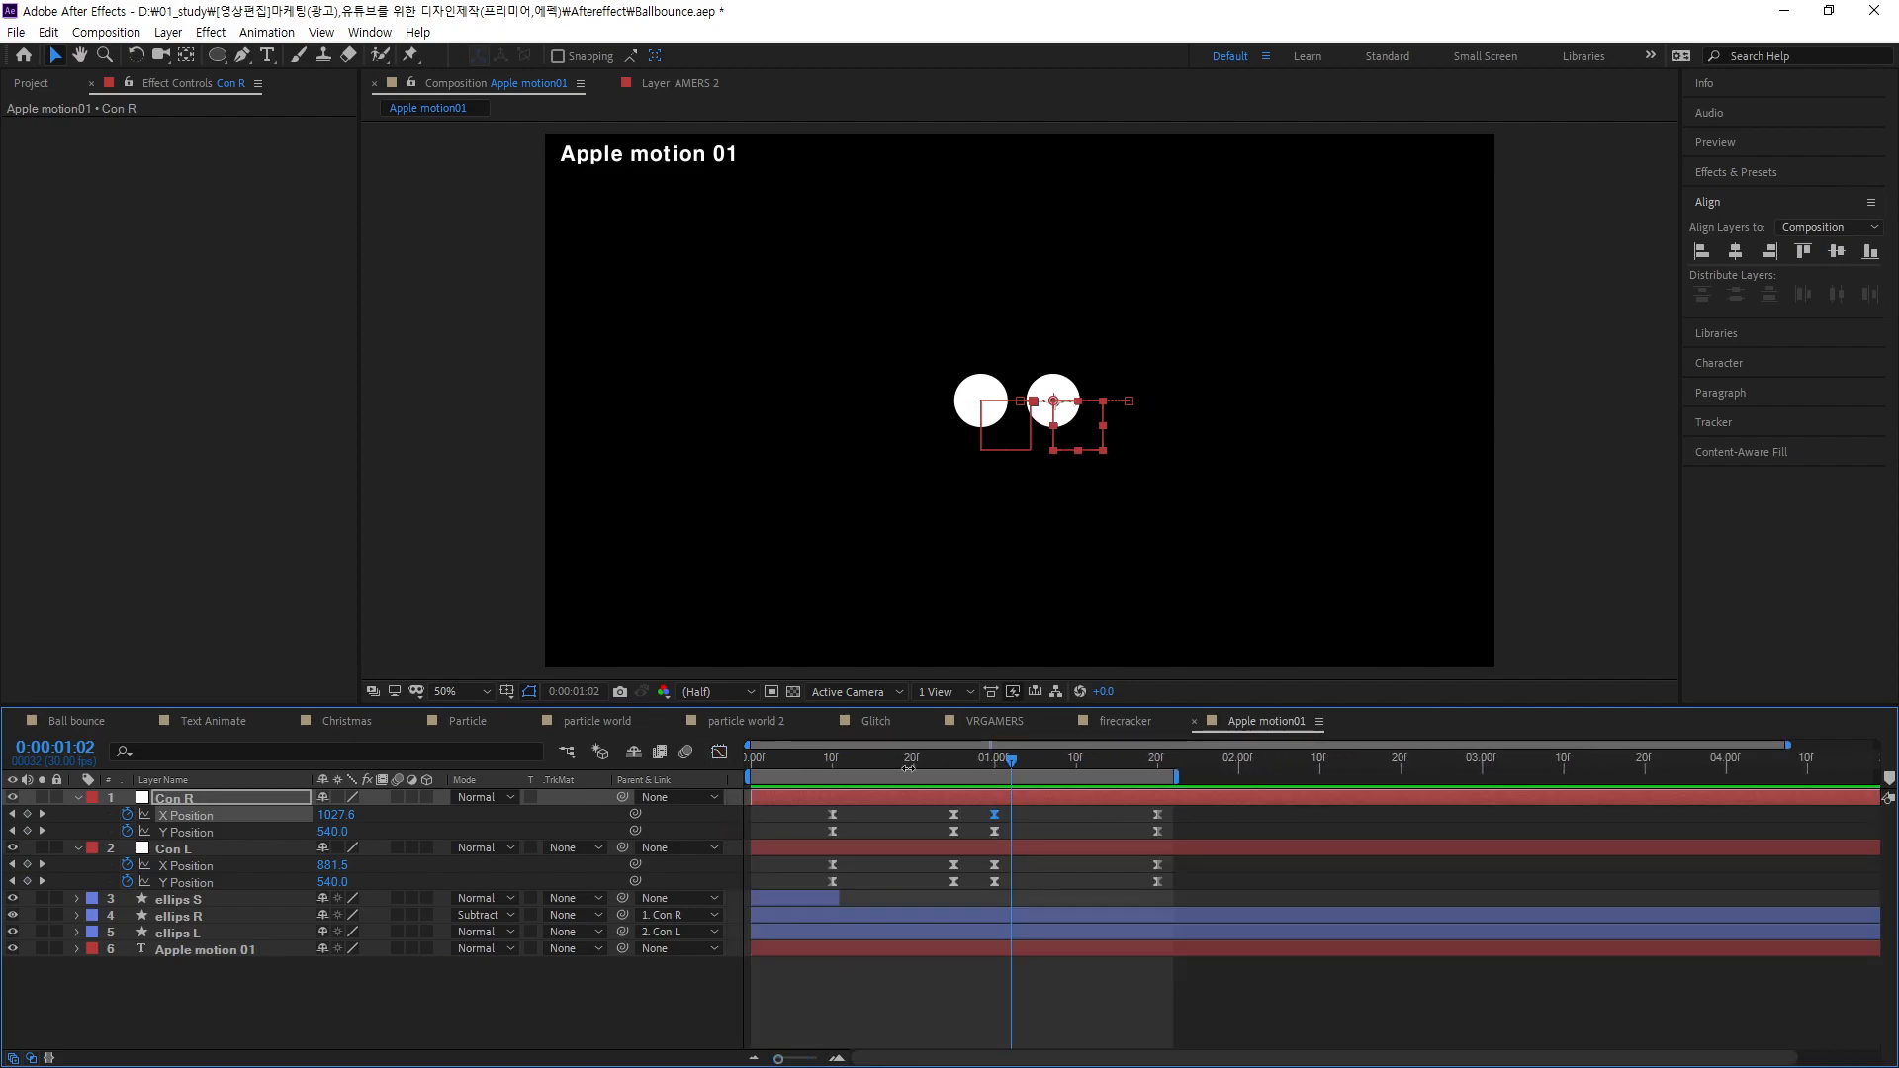
{"action": "left_click_drag", "start_coordinate": [1026, 756], "coordinate": [1190, 821]}
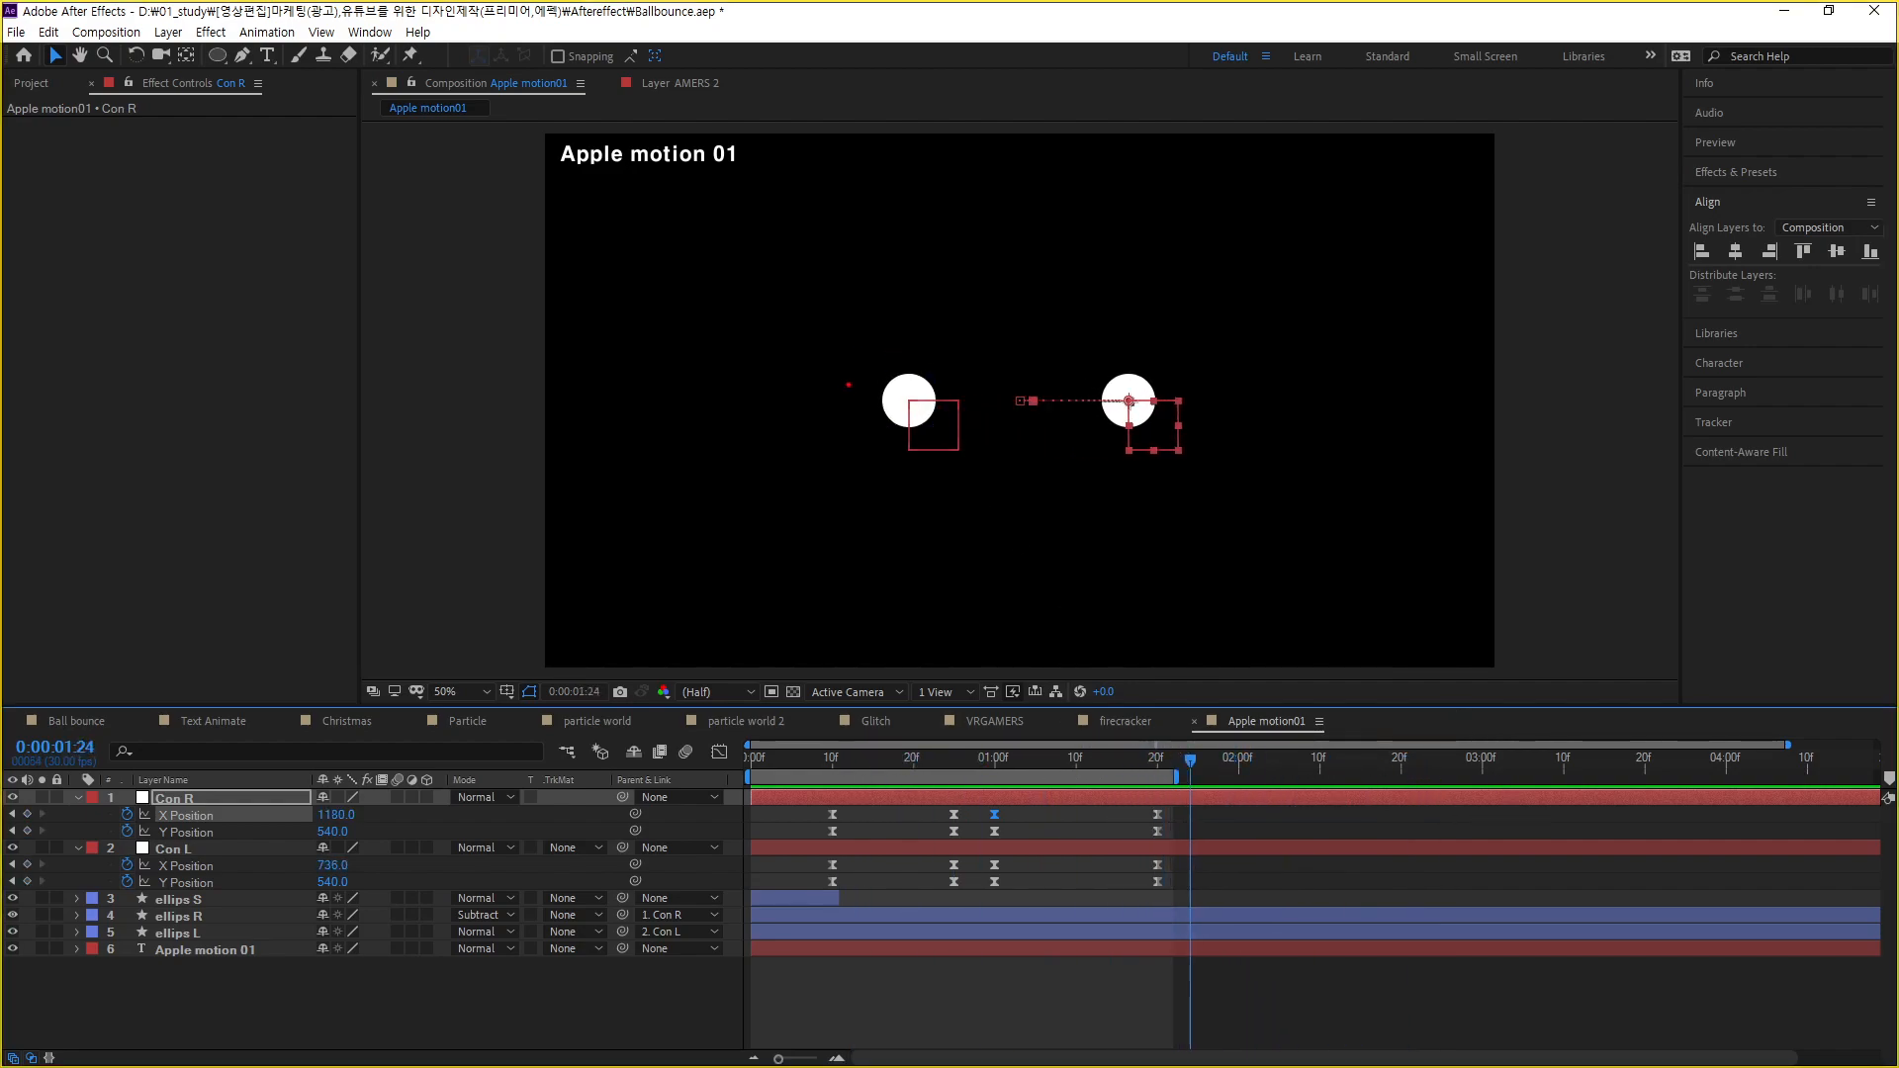
{"action": "mouse_move", "coordinate": [866, 354]}
{"action": "left_mouse_down"}
{"action": "mouse_move", "coordinate": [904, 293]}
{"action": "mouse_move", "coordinate": [968, 265]}
{"action": "left_mouse_up"}
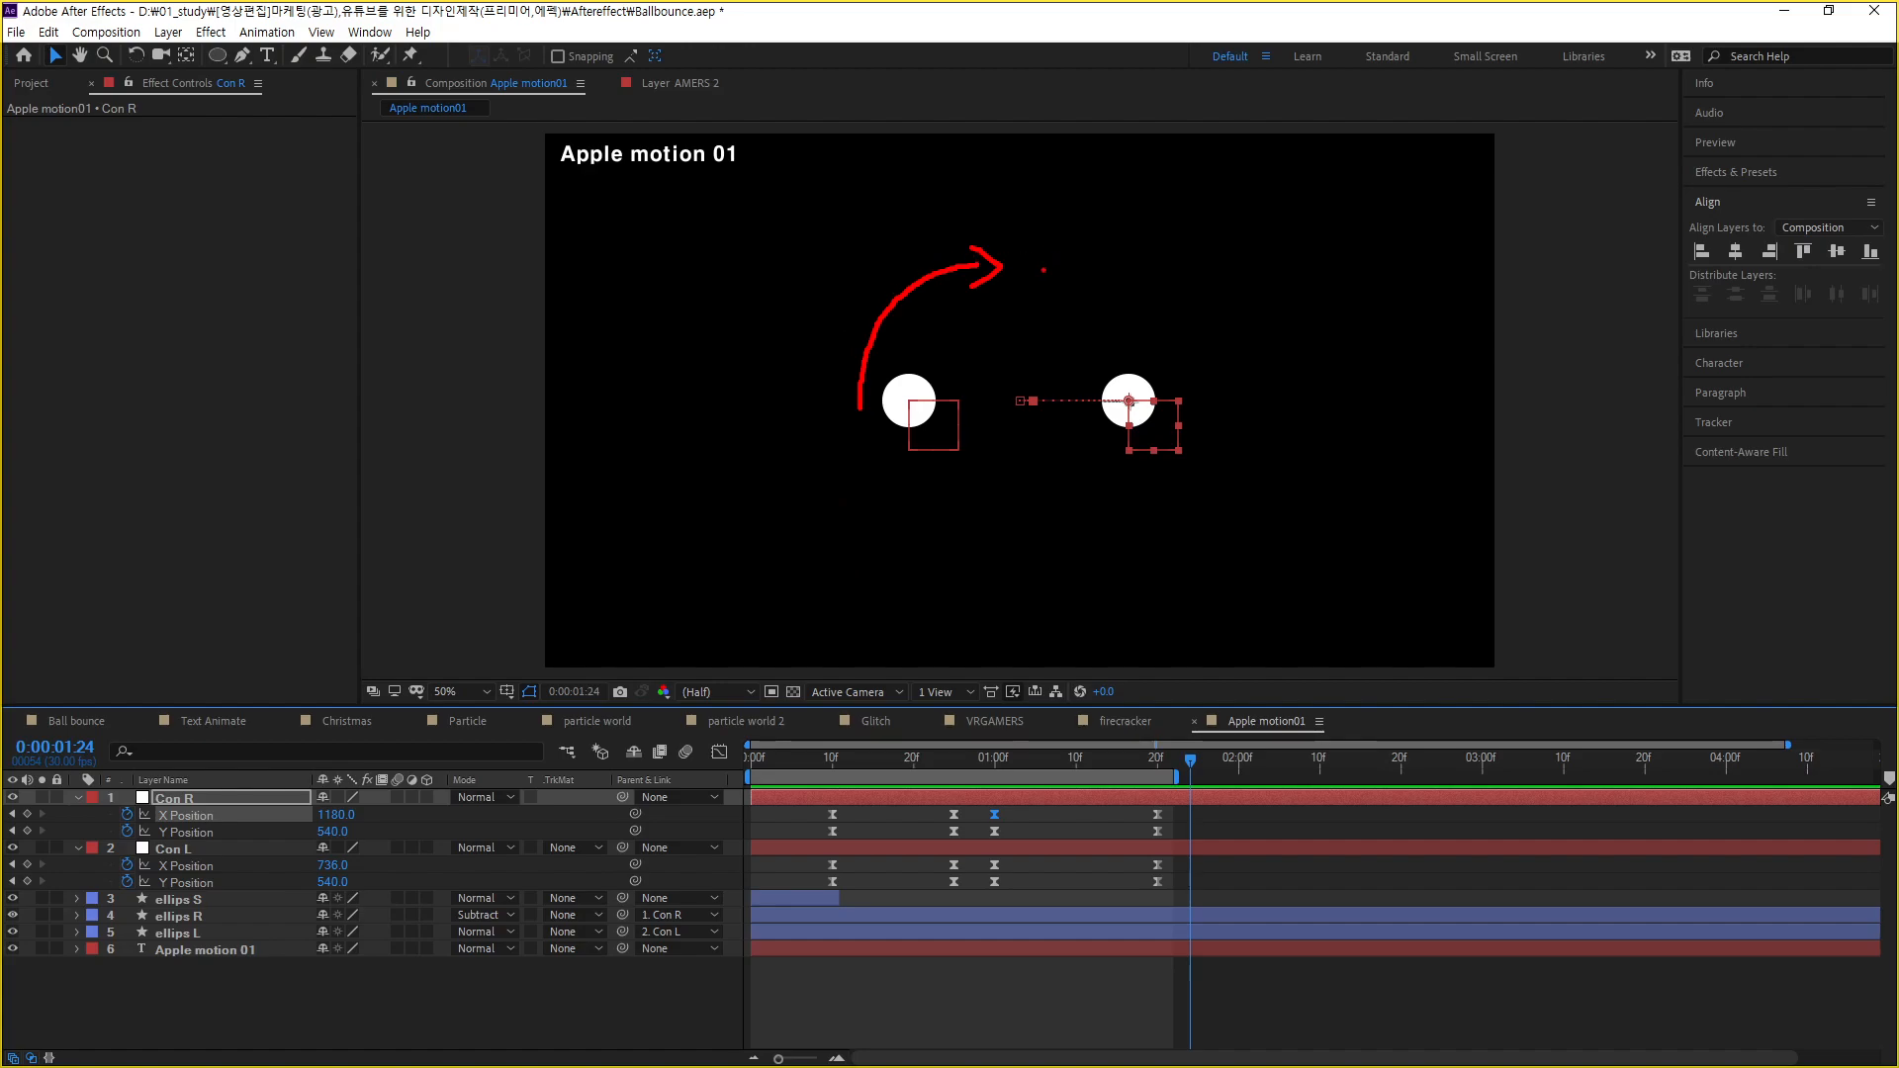
{"action": "mouse_move", "coordinate": [1086, 331]}
{"action": "left_mouse_down"}
{"action": "mouse_move", "coordinate": [1007, 393]}
{"action": "mouse_move", "coordinate": [1001, 377]}
{"action": "mouse_move", "coordinate": [1049, 422]}
{"action": "left_mouse_up"}
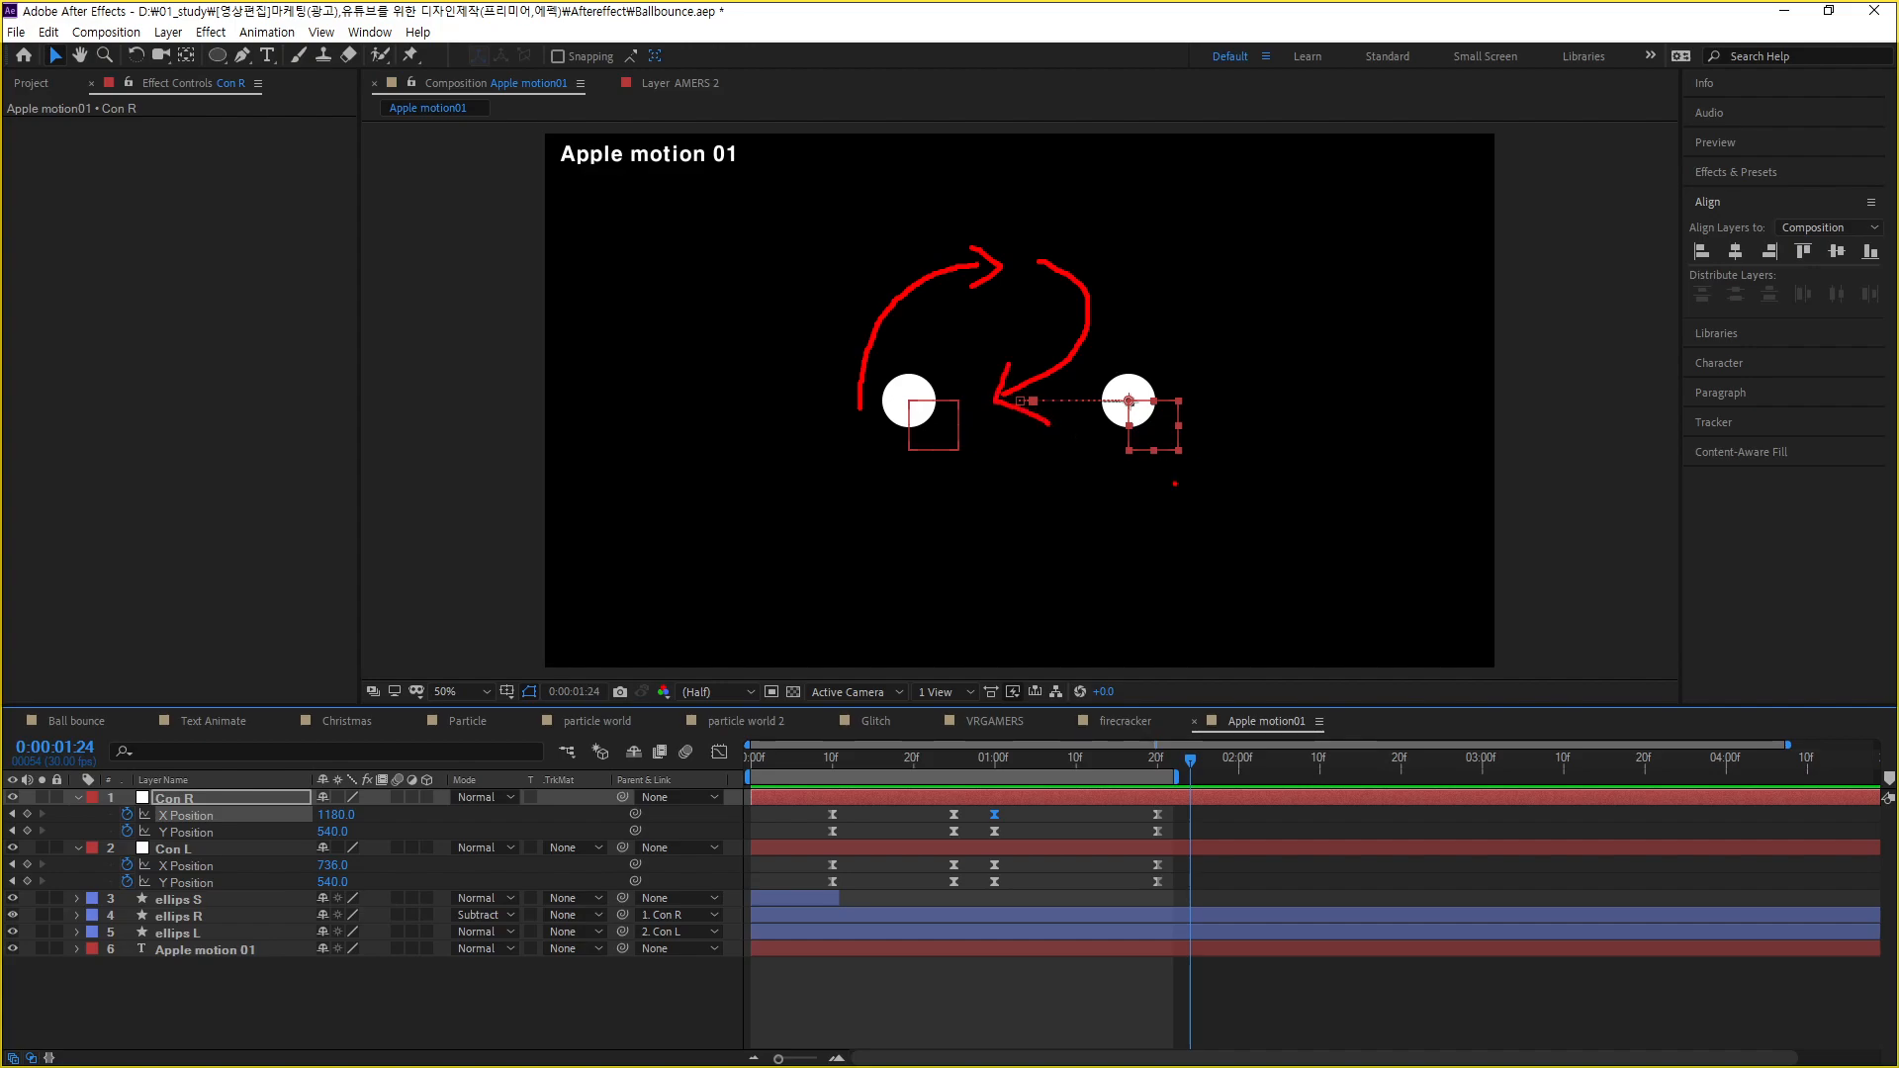
{"action": "key", "text": "Escape"}
- Move the current time to 0:00:03:00 and extend the work area's end to about 0:00:03:23
{"action": "left_click_drag", "start_coordinate": [1191, 765], "coordinate": [1482, 844]}
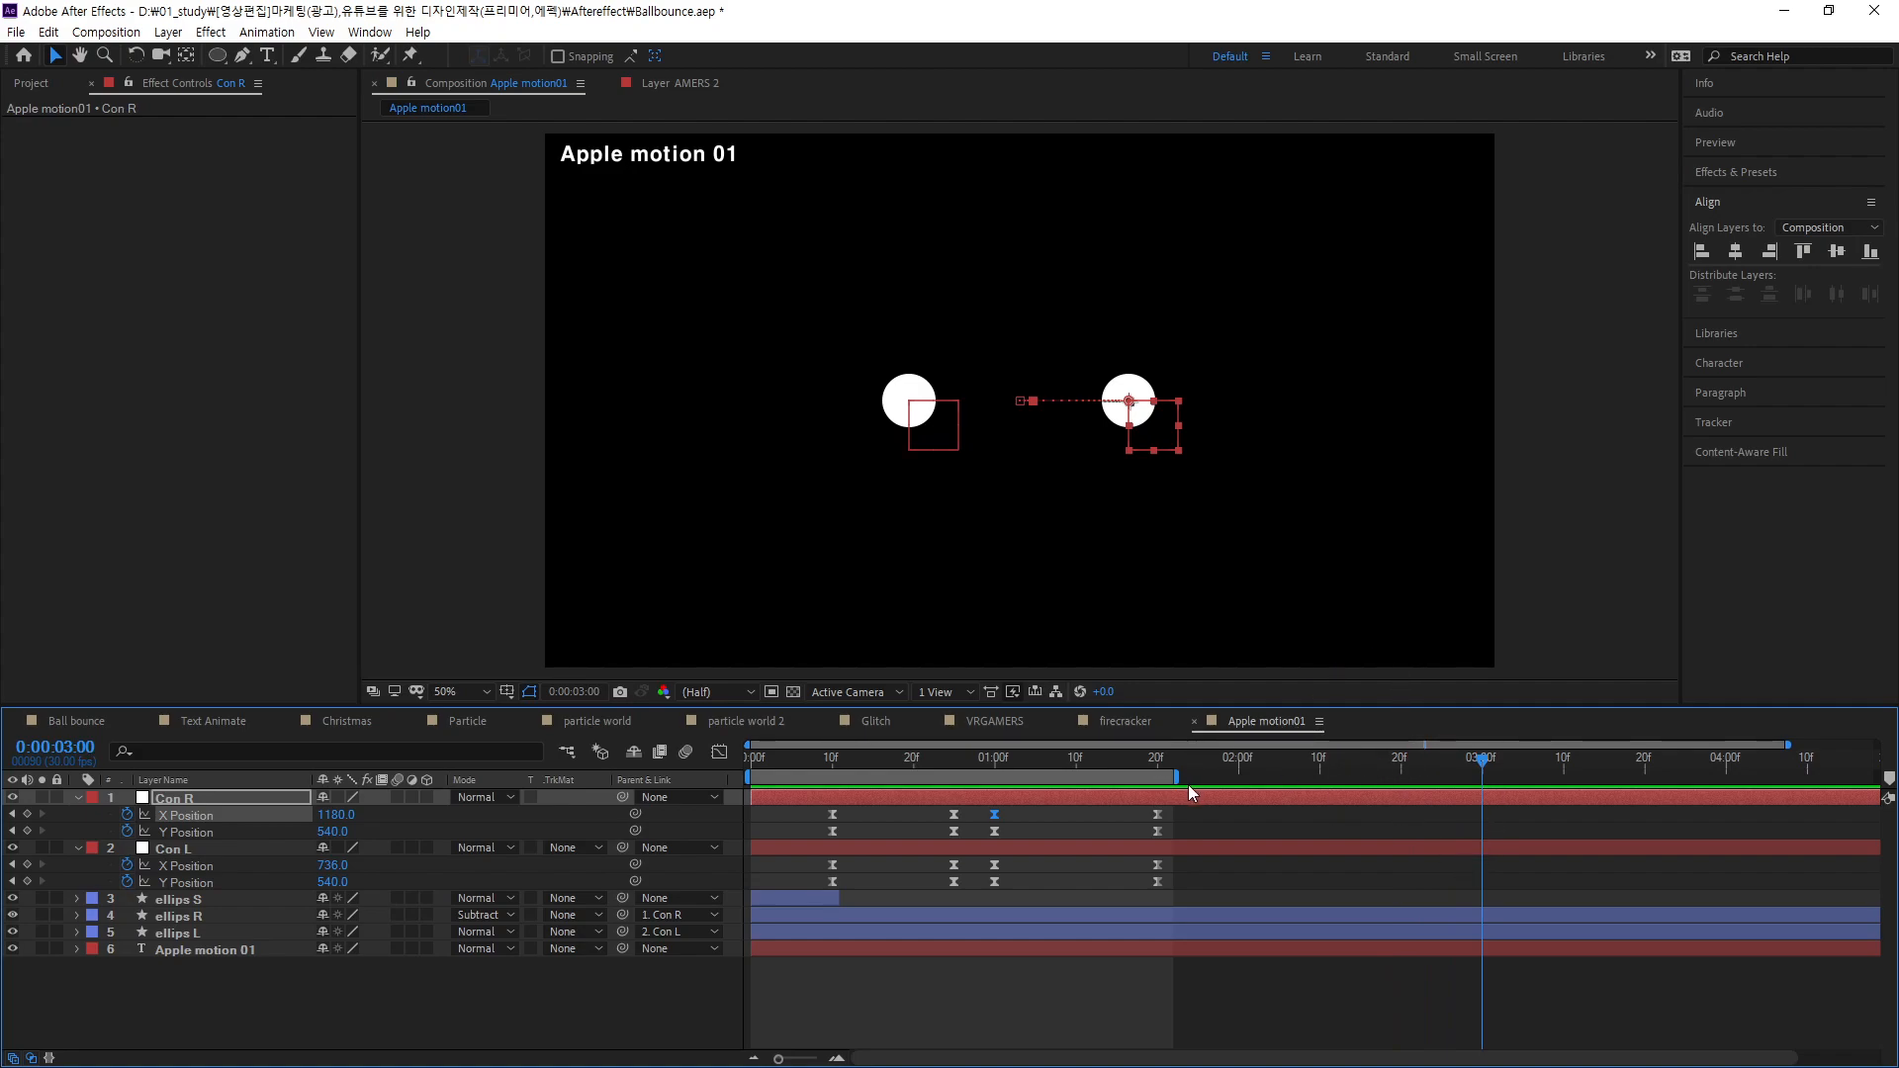
{"action": "left_click_drag", "start_coordinate": [1184, 777], "coordinate": [1671, 777]}
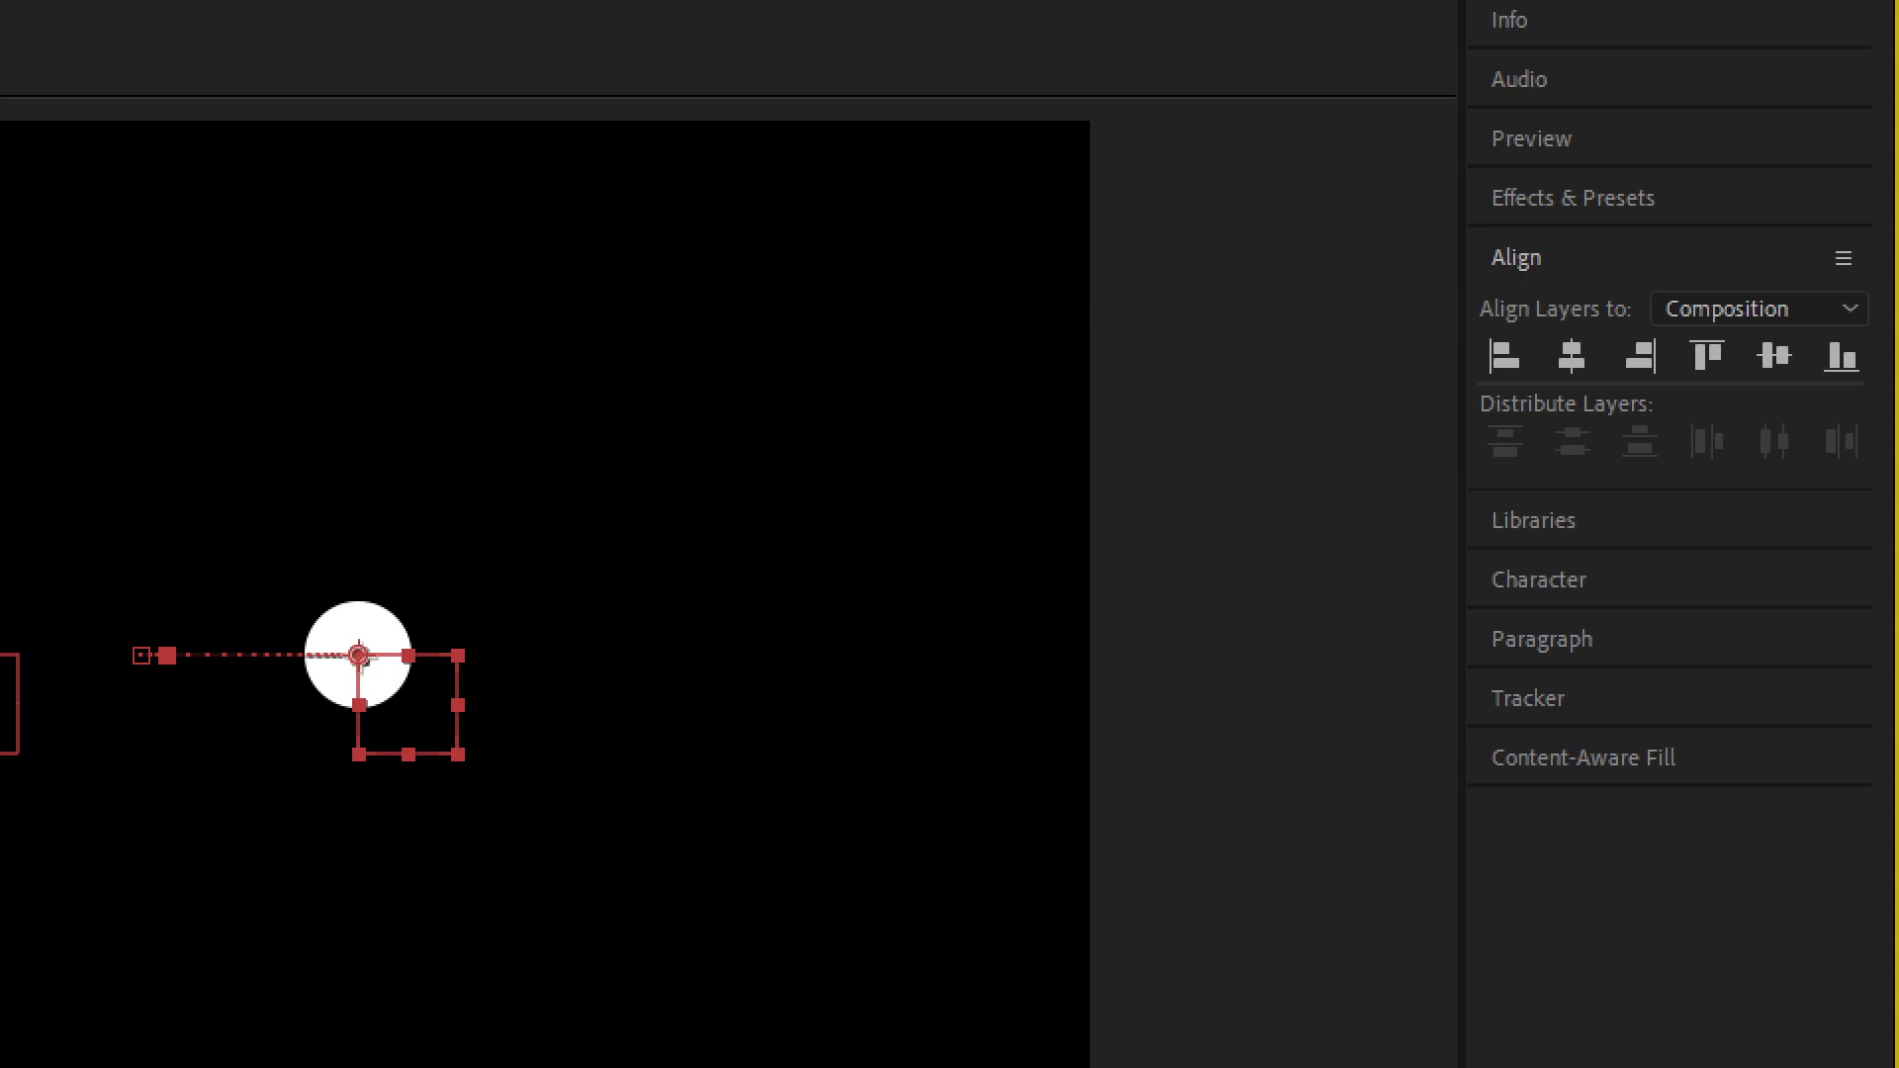
{"action": "mouse_move", "coordinate": [781, 586]}
{"action": "left_mouse_down"}
{"action": "mouse_move", "coordinate": [798, 723]}
{"action": "mouse_move", "coordinate": [793, 583]}
{"action": "left_mouse_up"}
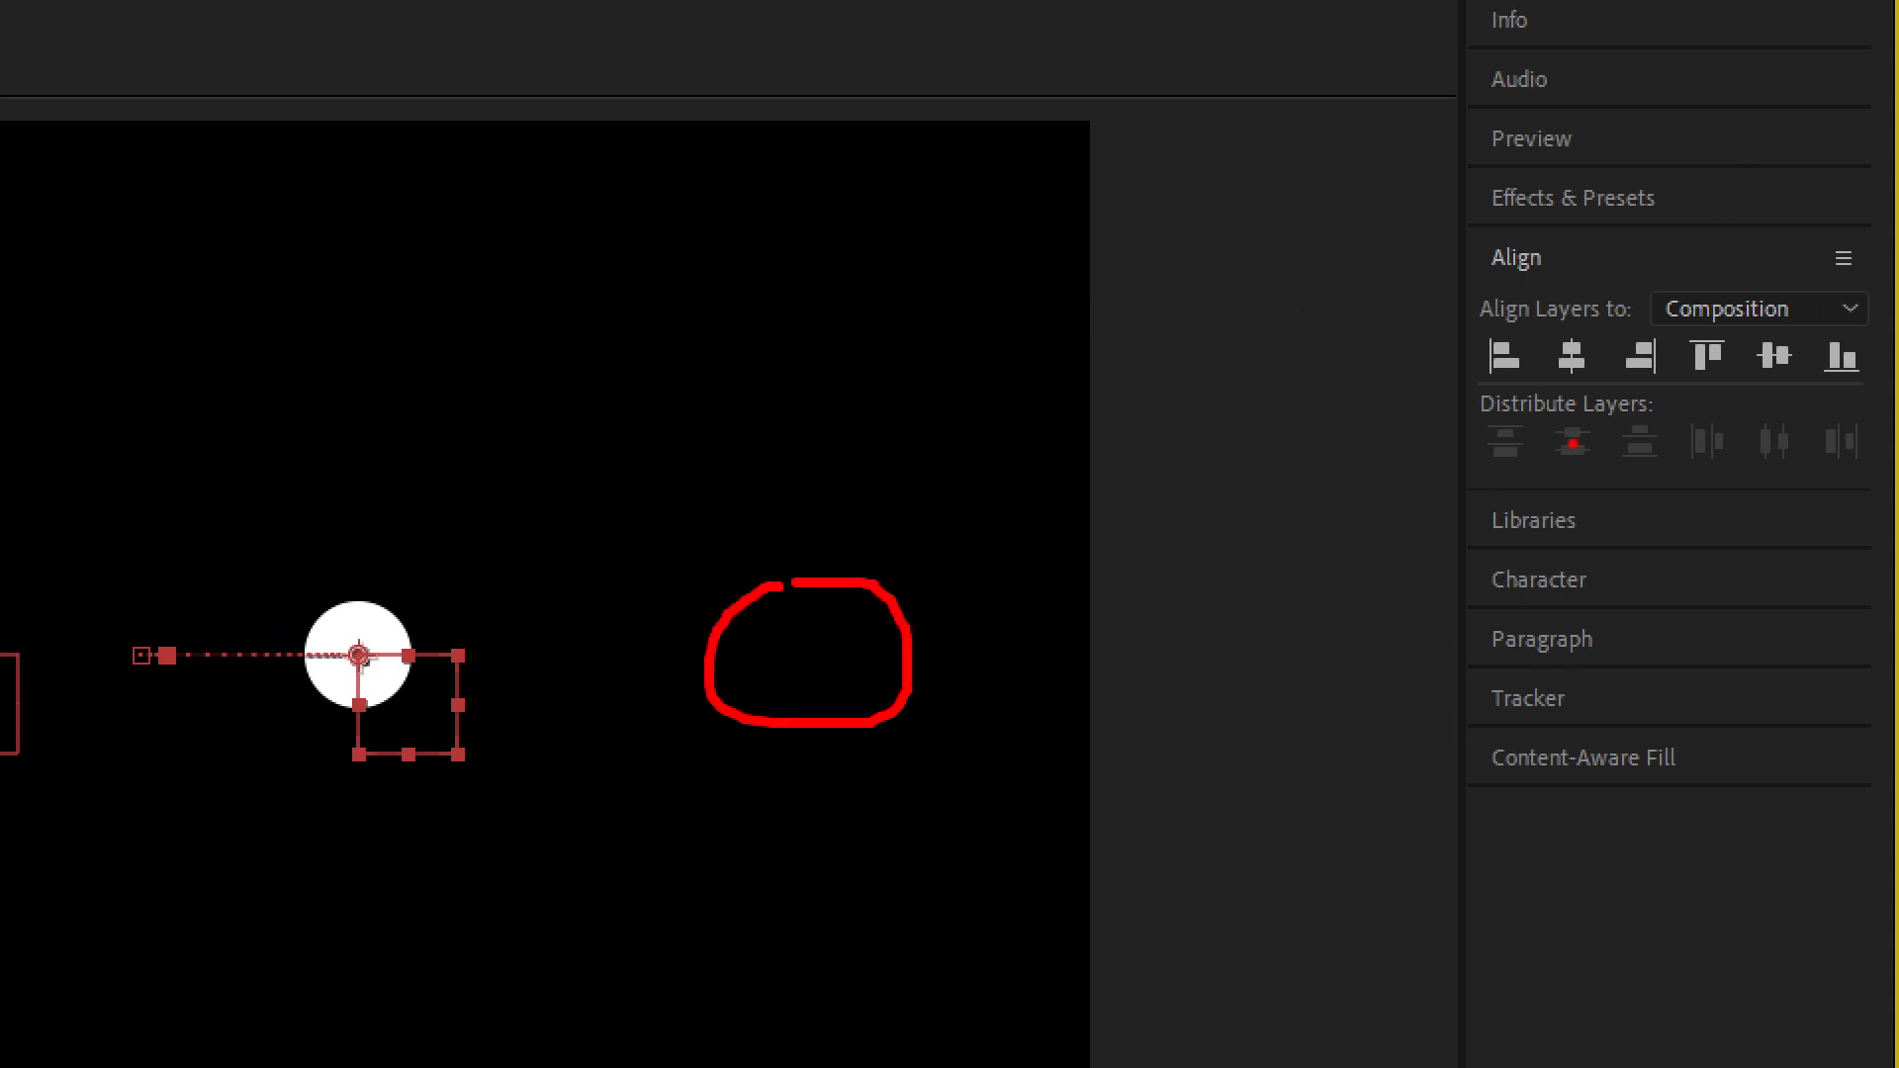
{"action": "mouse_move", "coordinate": [1547, 297]}
{"action": "left_mouse_down"}
{"action": "mouse_move", "coordinate": [1558, 390]}
{"action": "mouse_move", "coordinate": [1613, 308]}
{"action": "mouse_move", "coordinate": [1630, 394]}
{"action": "left_mouse_up"}
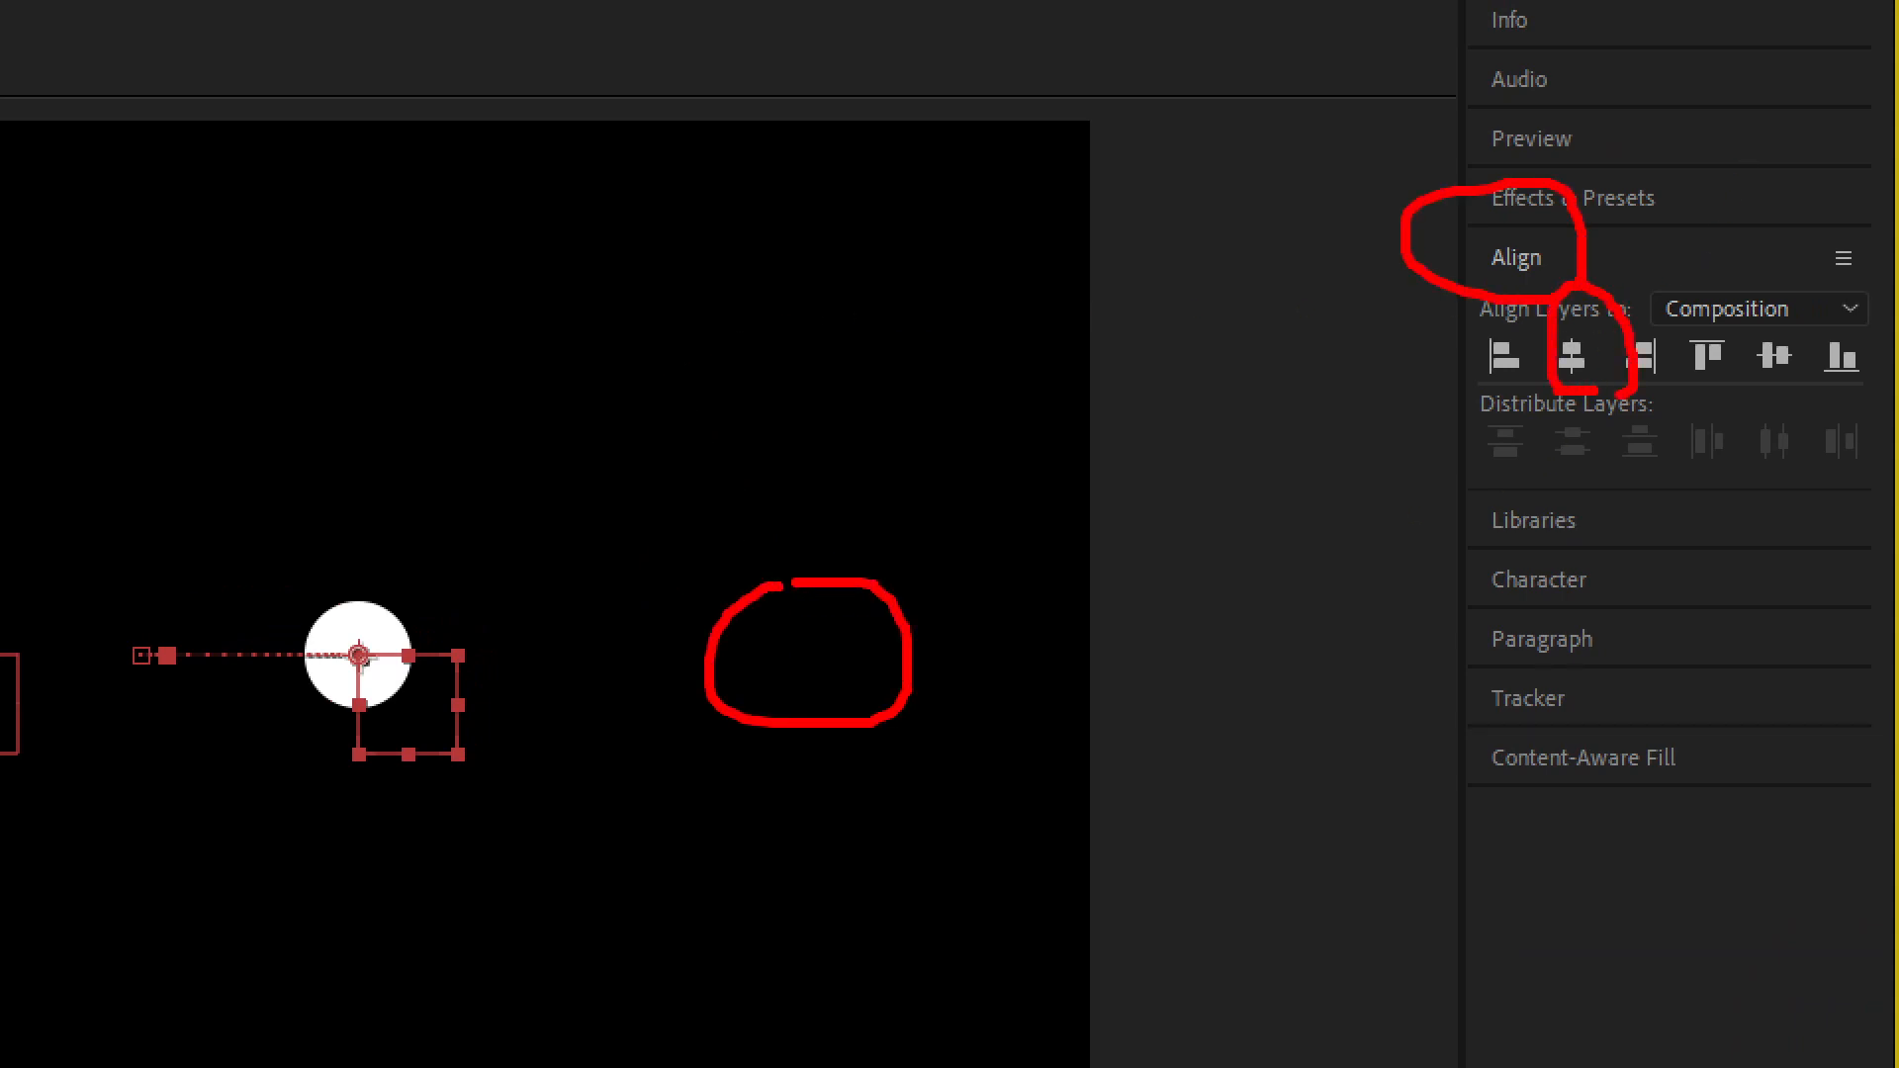
{"action": "left_click_drag", "start_coordinate": [1803, 383], "coordinate": [1816, 388]}
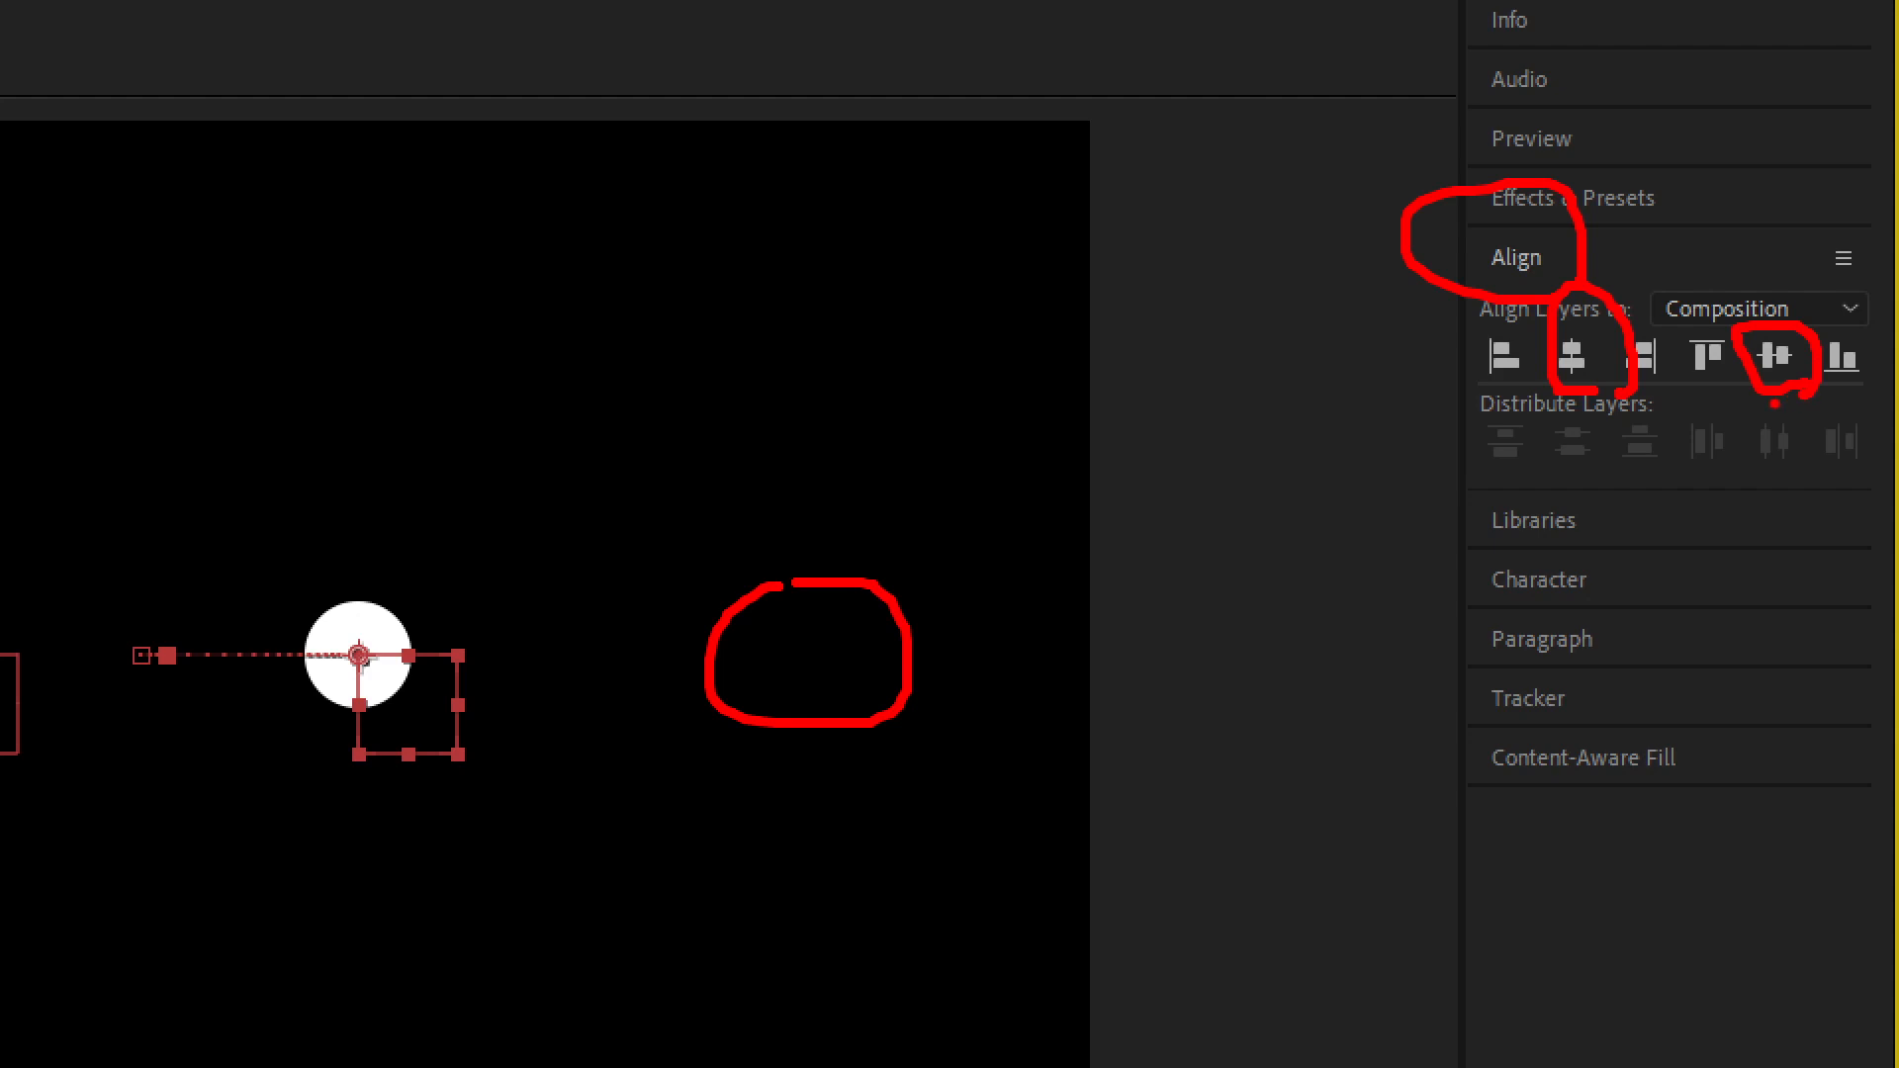
{"action": "key", "text": "Escape"}
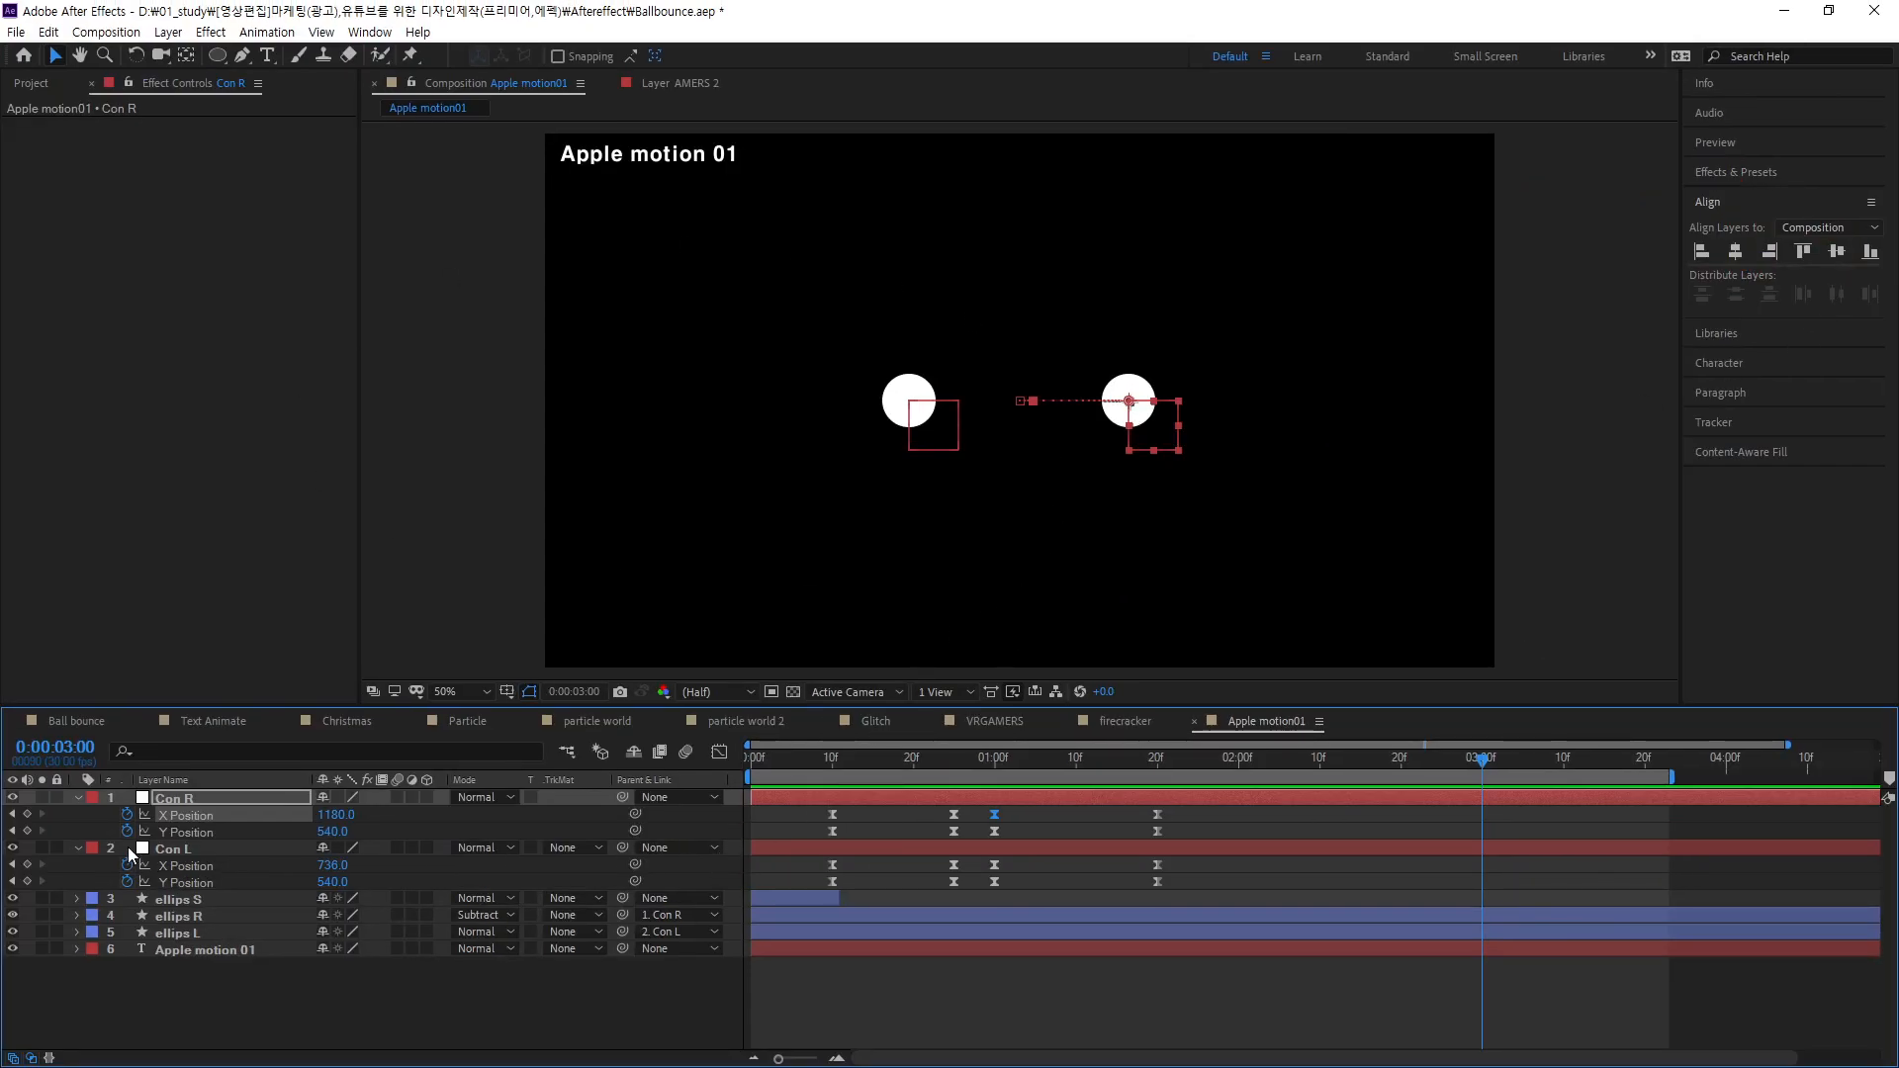
- Center the Con R null horizontally in the composition at 0:00:03:00 and check its movement
{"action": "left_click", "coordinate": [188, 800]}
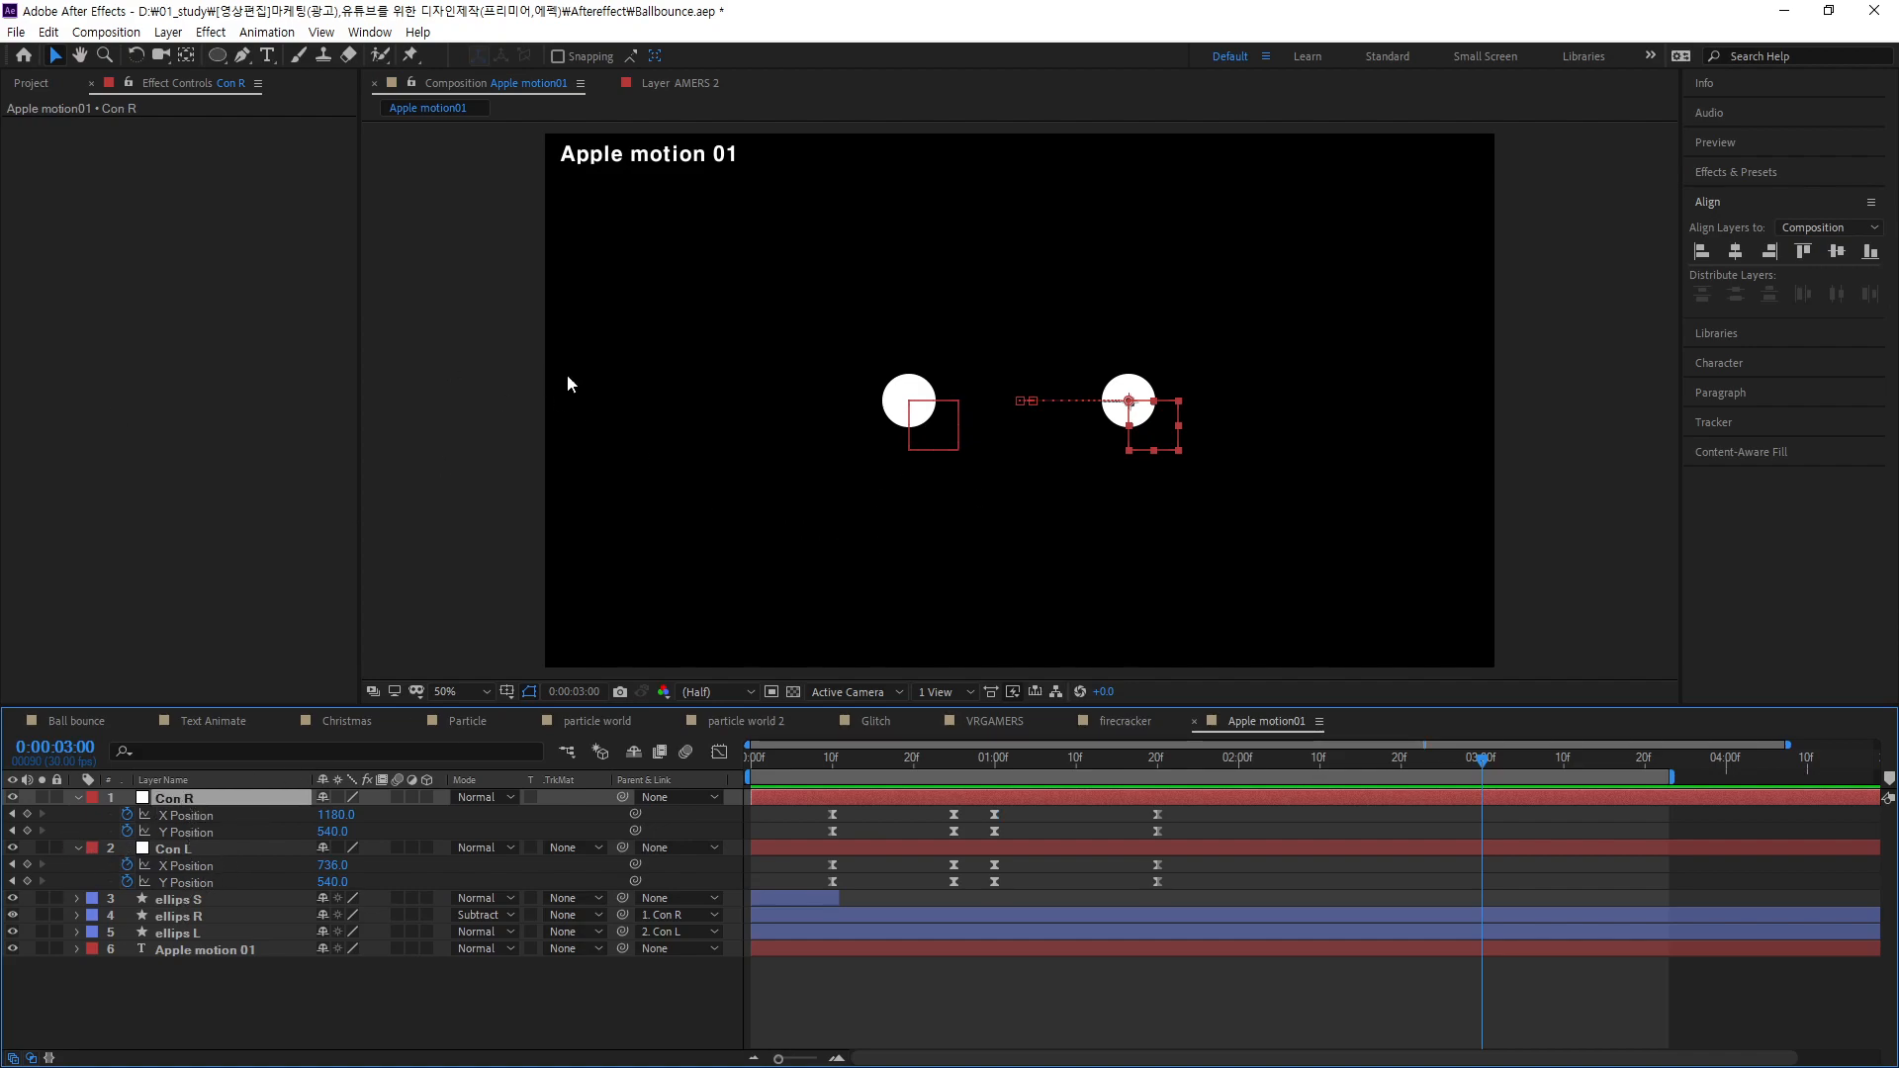
{"action": "left_click", "coordinate": [1735, 251]}
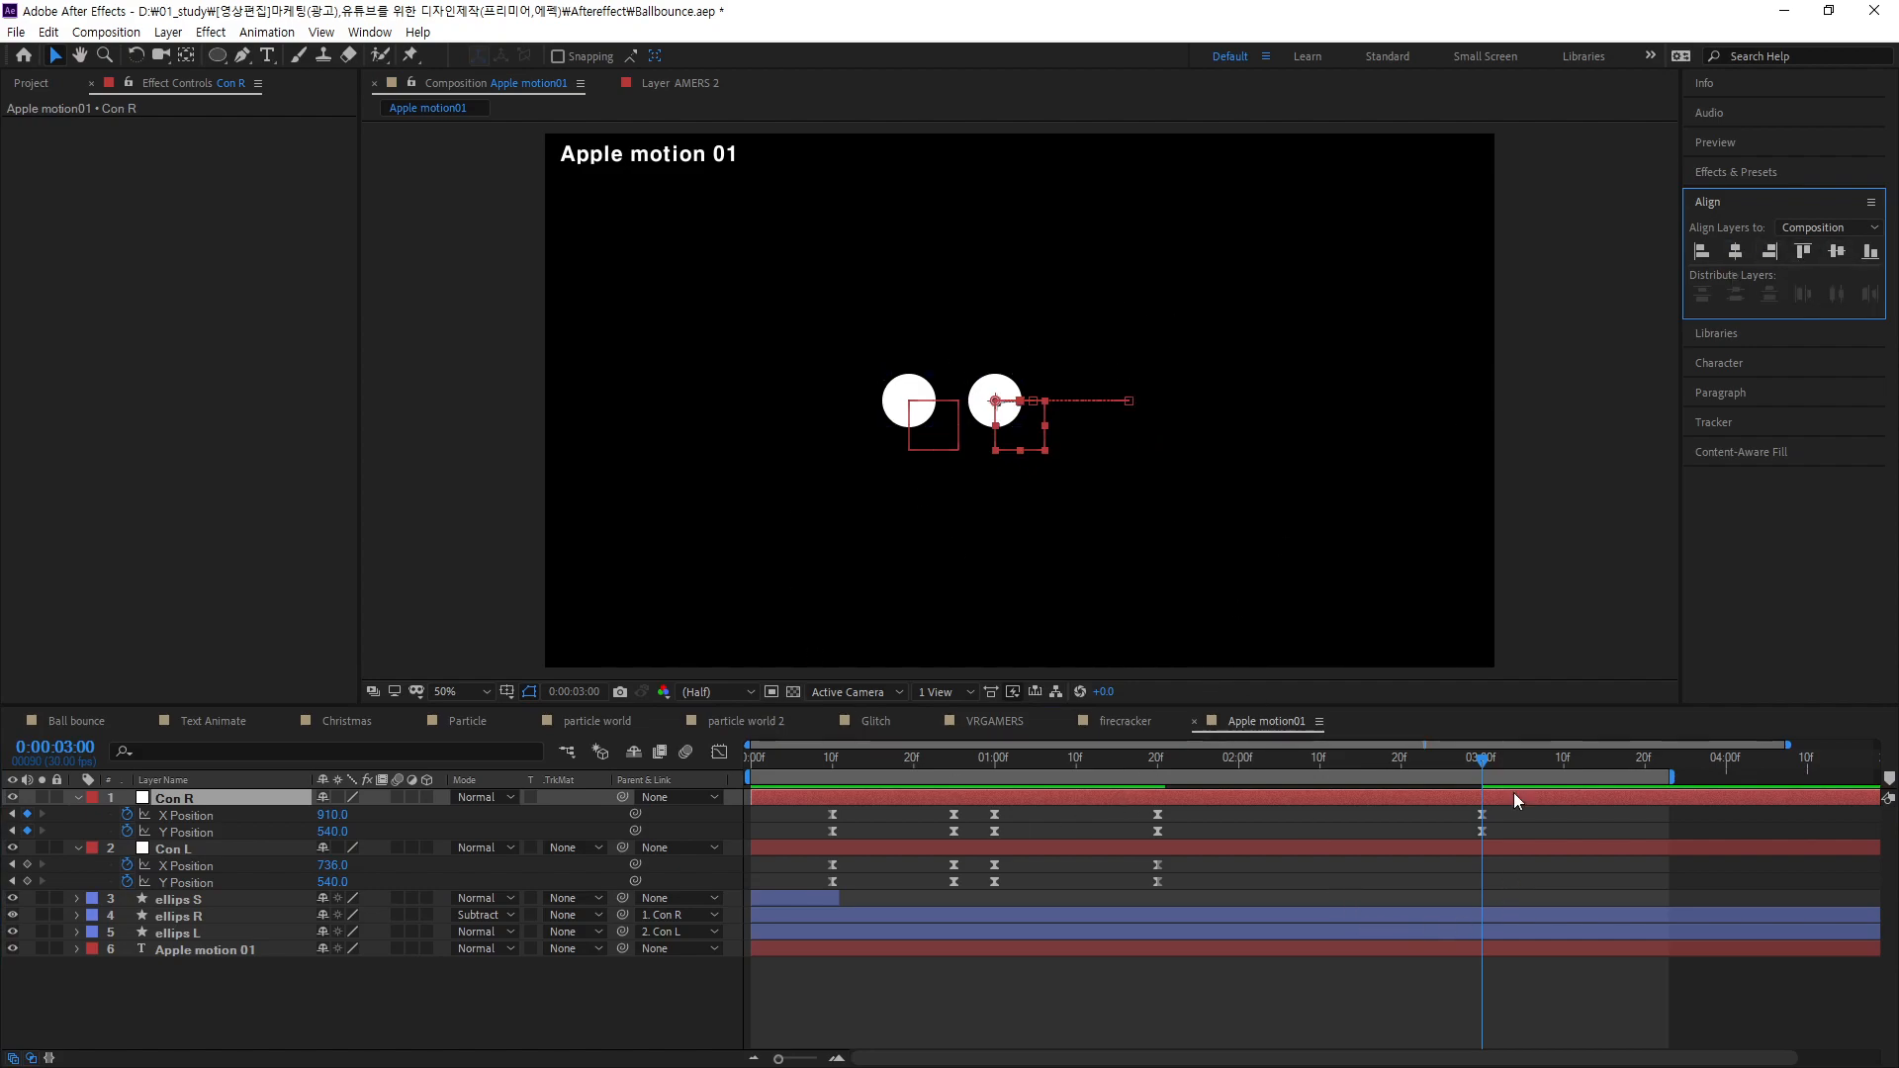
{"action": "left_click_drag", "start_coordinate": [1483, 761], "coordinate": [1481, 803]}
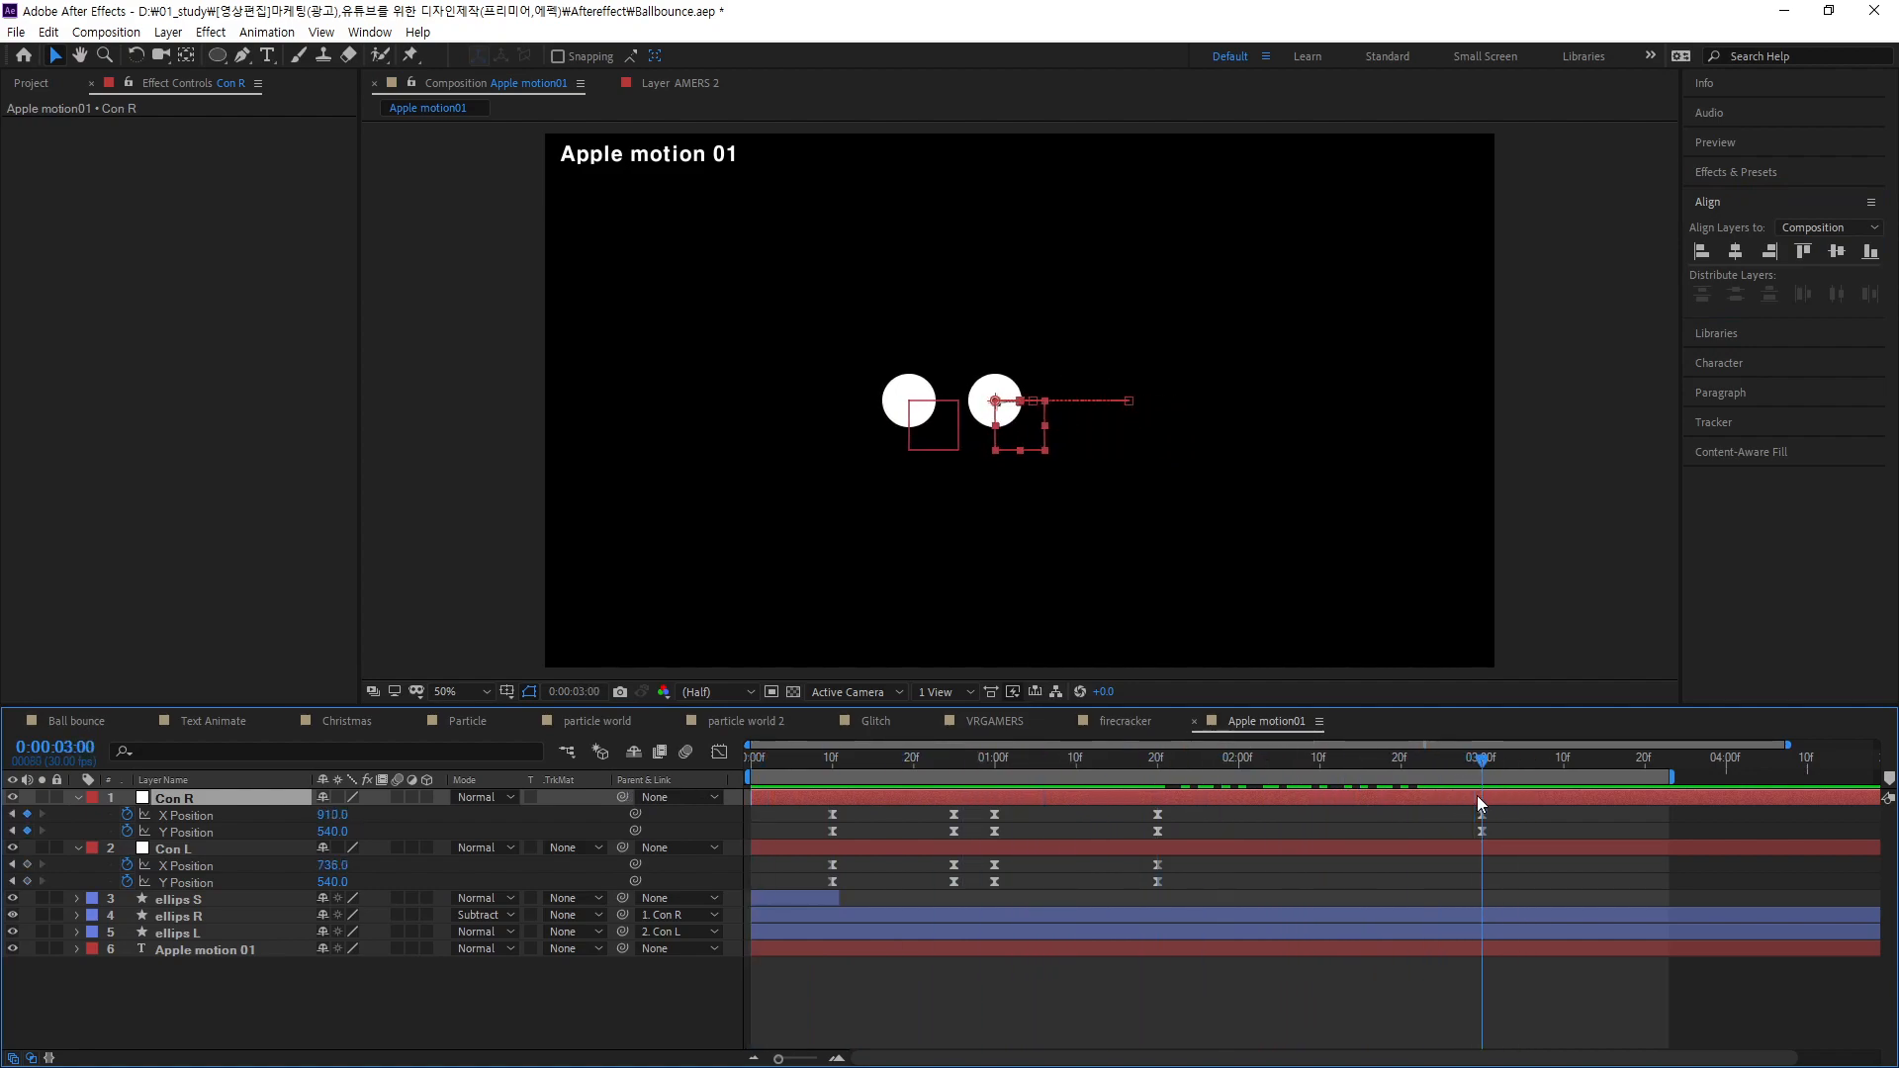
{"action": "left_click", "coordinate": [1735, 251]}
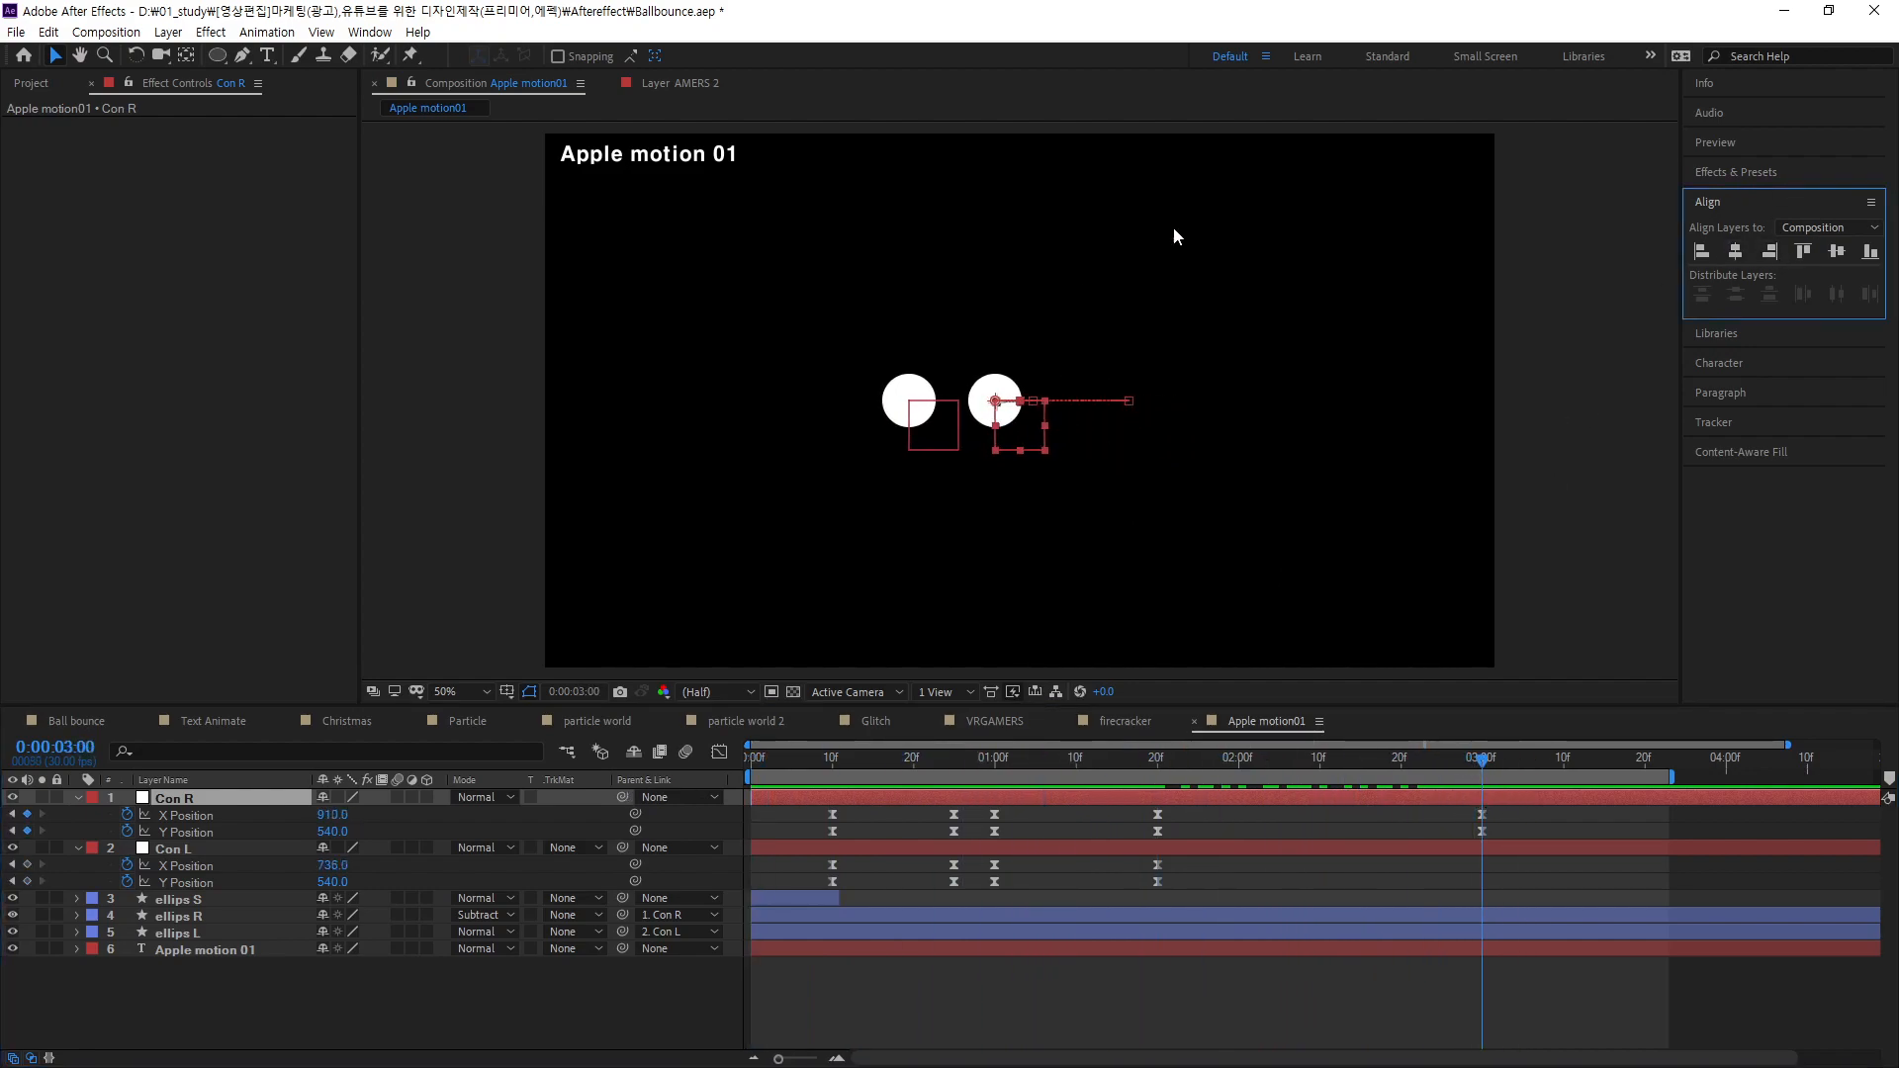
- Try centering the Con L null horizontally in the composition at 0:00:03:00, scrub through the motion, and undo the alignment
{"action": "left_click", "coordinate": [179, 849]}
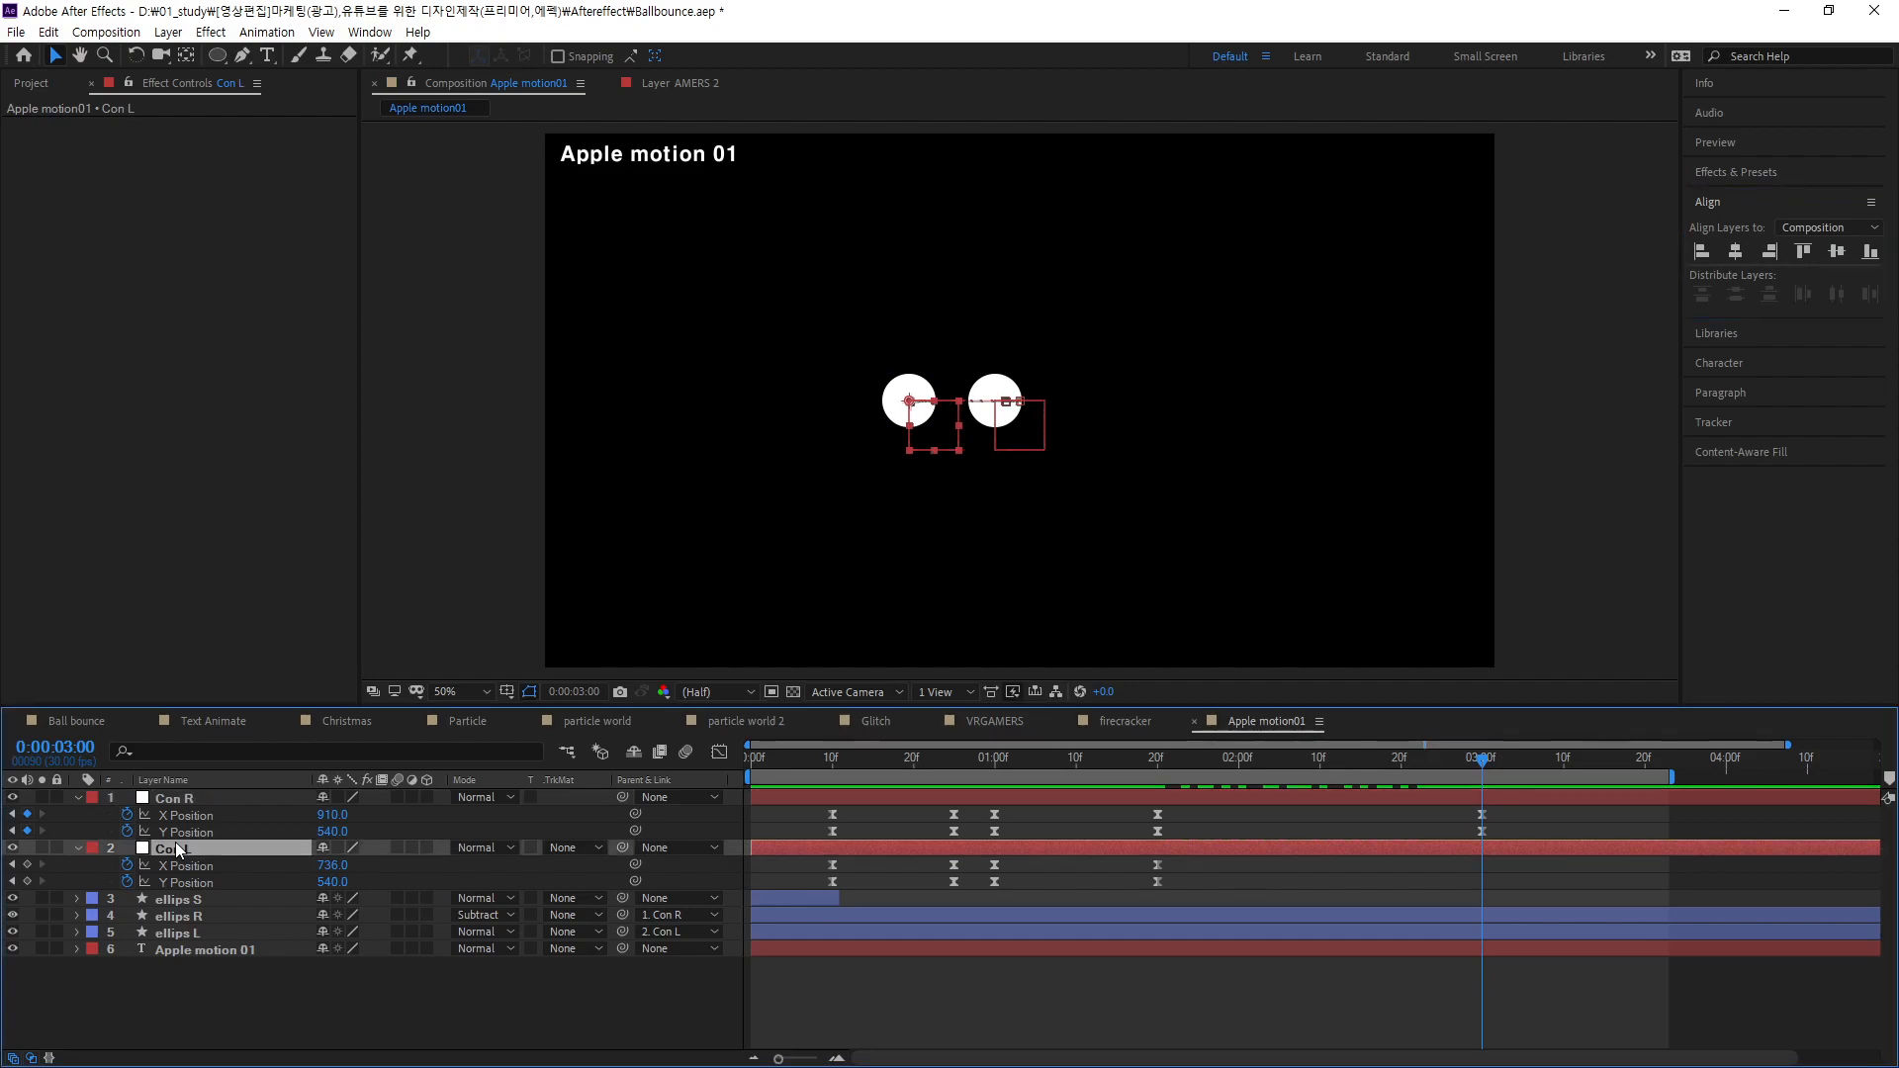
{"action": "left_click", "coordinate": [1736, 256]}
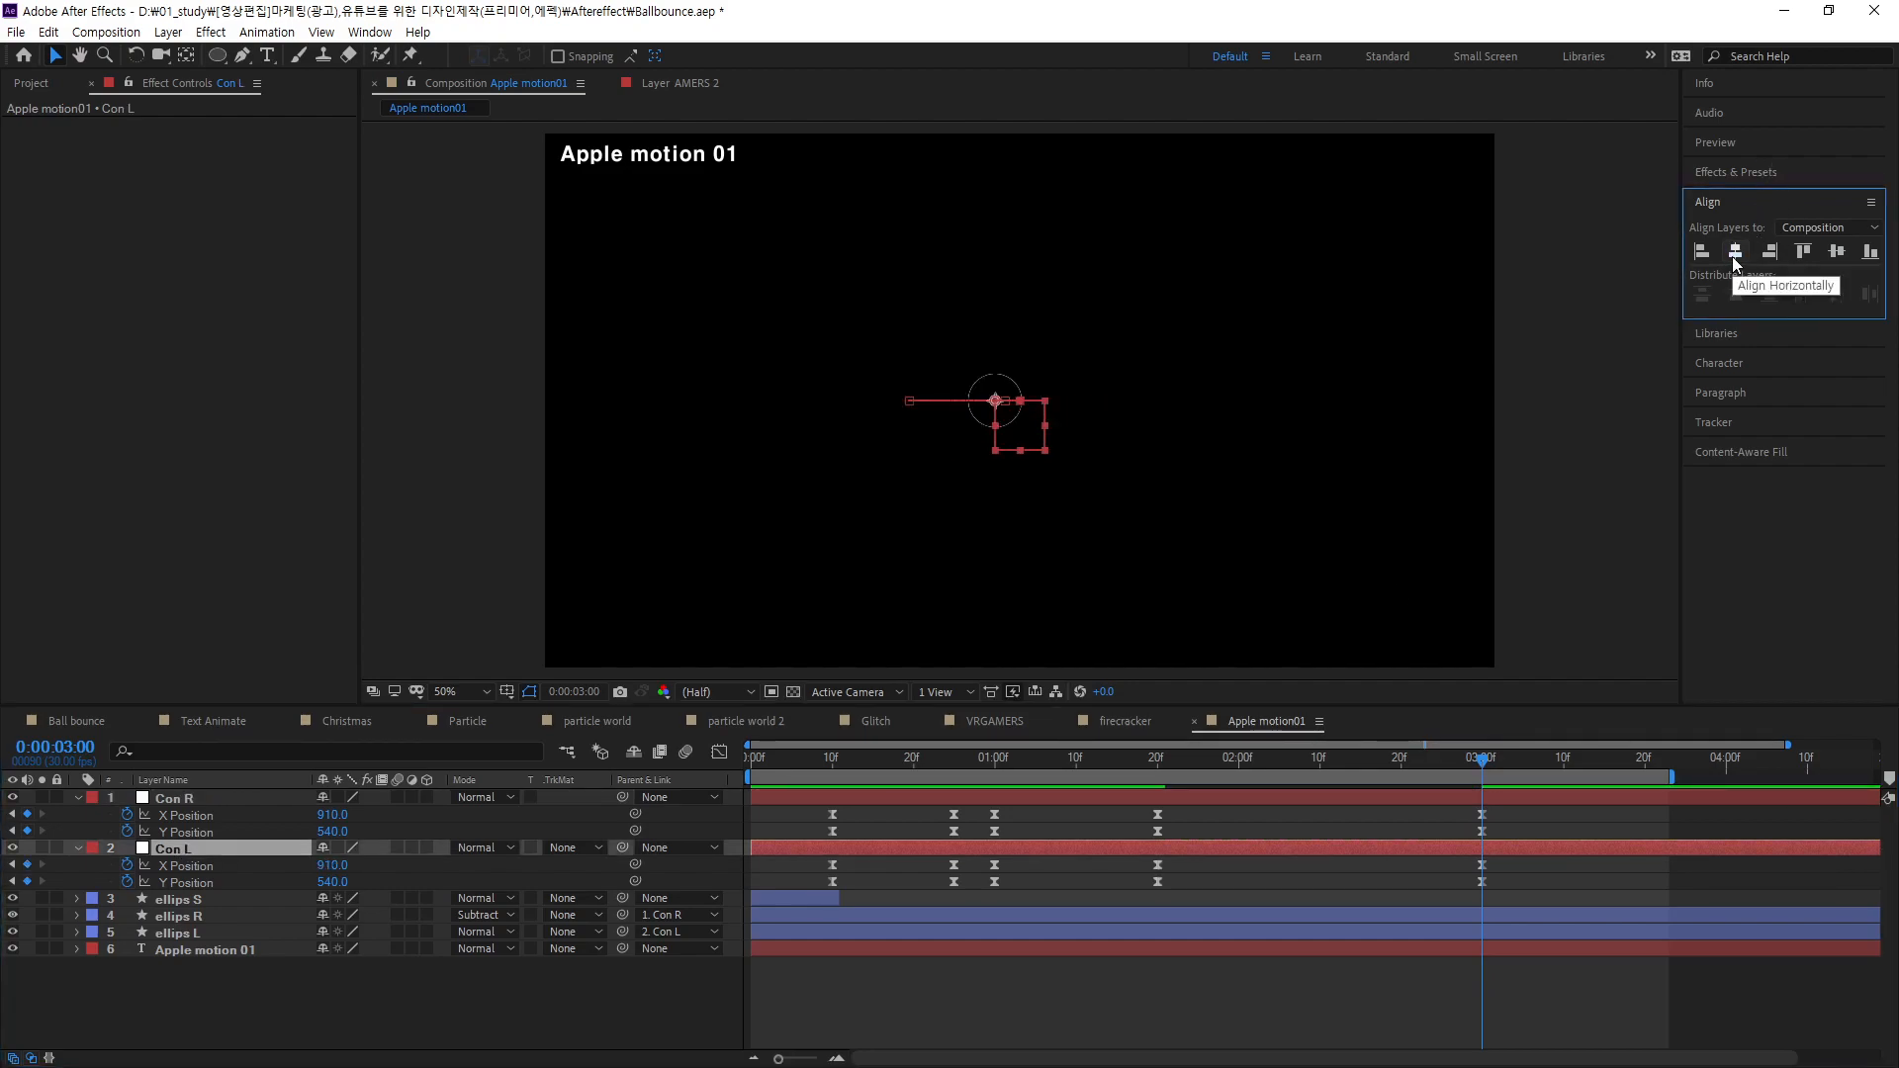
{"action": "left_click_drag", "start_coordinate": [1484, 764], "coordinate": [1035, 837]}
{"action": "key", "text": "ctrl+z"}
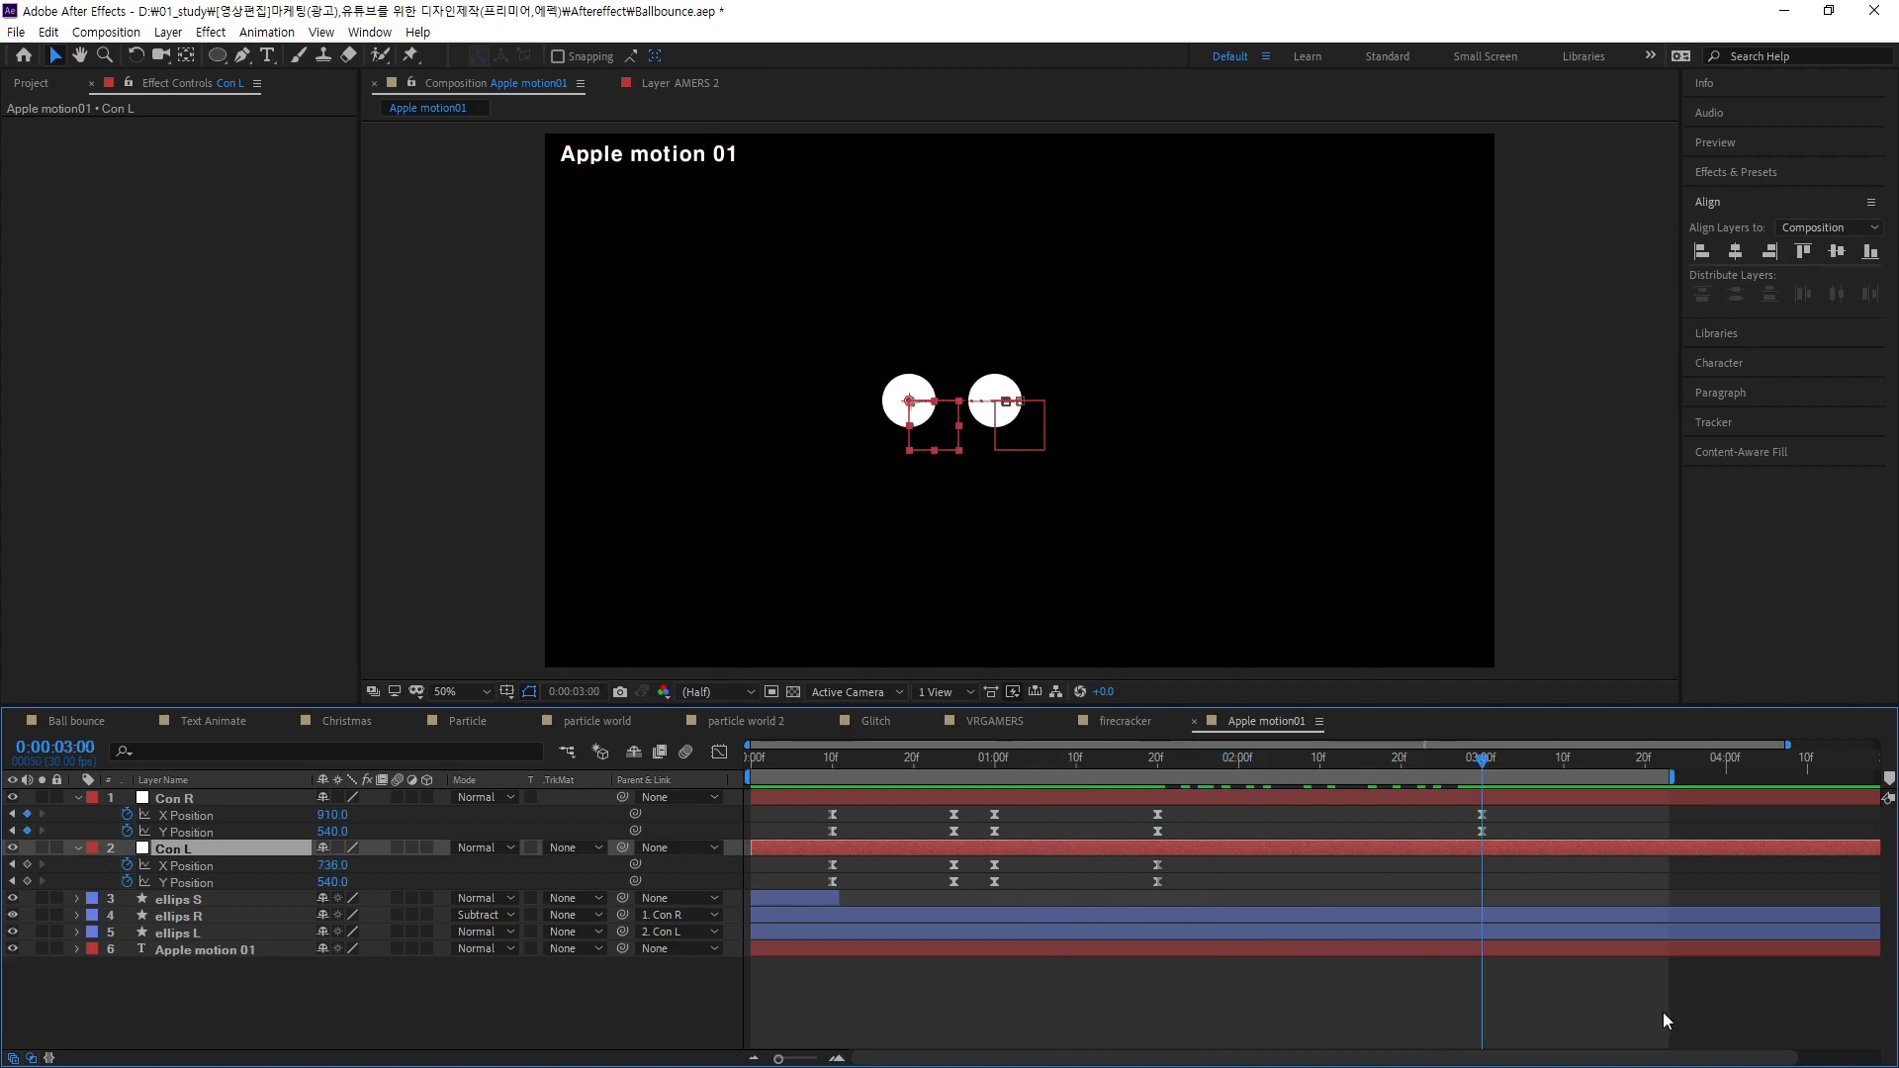
- Undo the Con R alignment and add X and Y Position keyframes to Con R and Con L at 0:00:01:25 with their current values
{"action": "key", "text": "ctrl+z"}
{"action": "left_click_drag", "start_coordinate": [1487, 770], "coordinate": [1198, 876]}
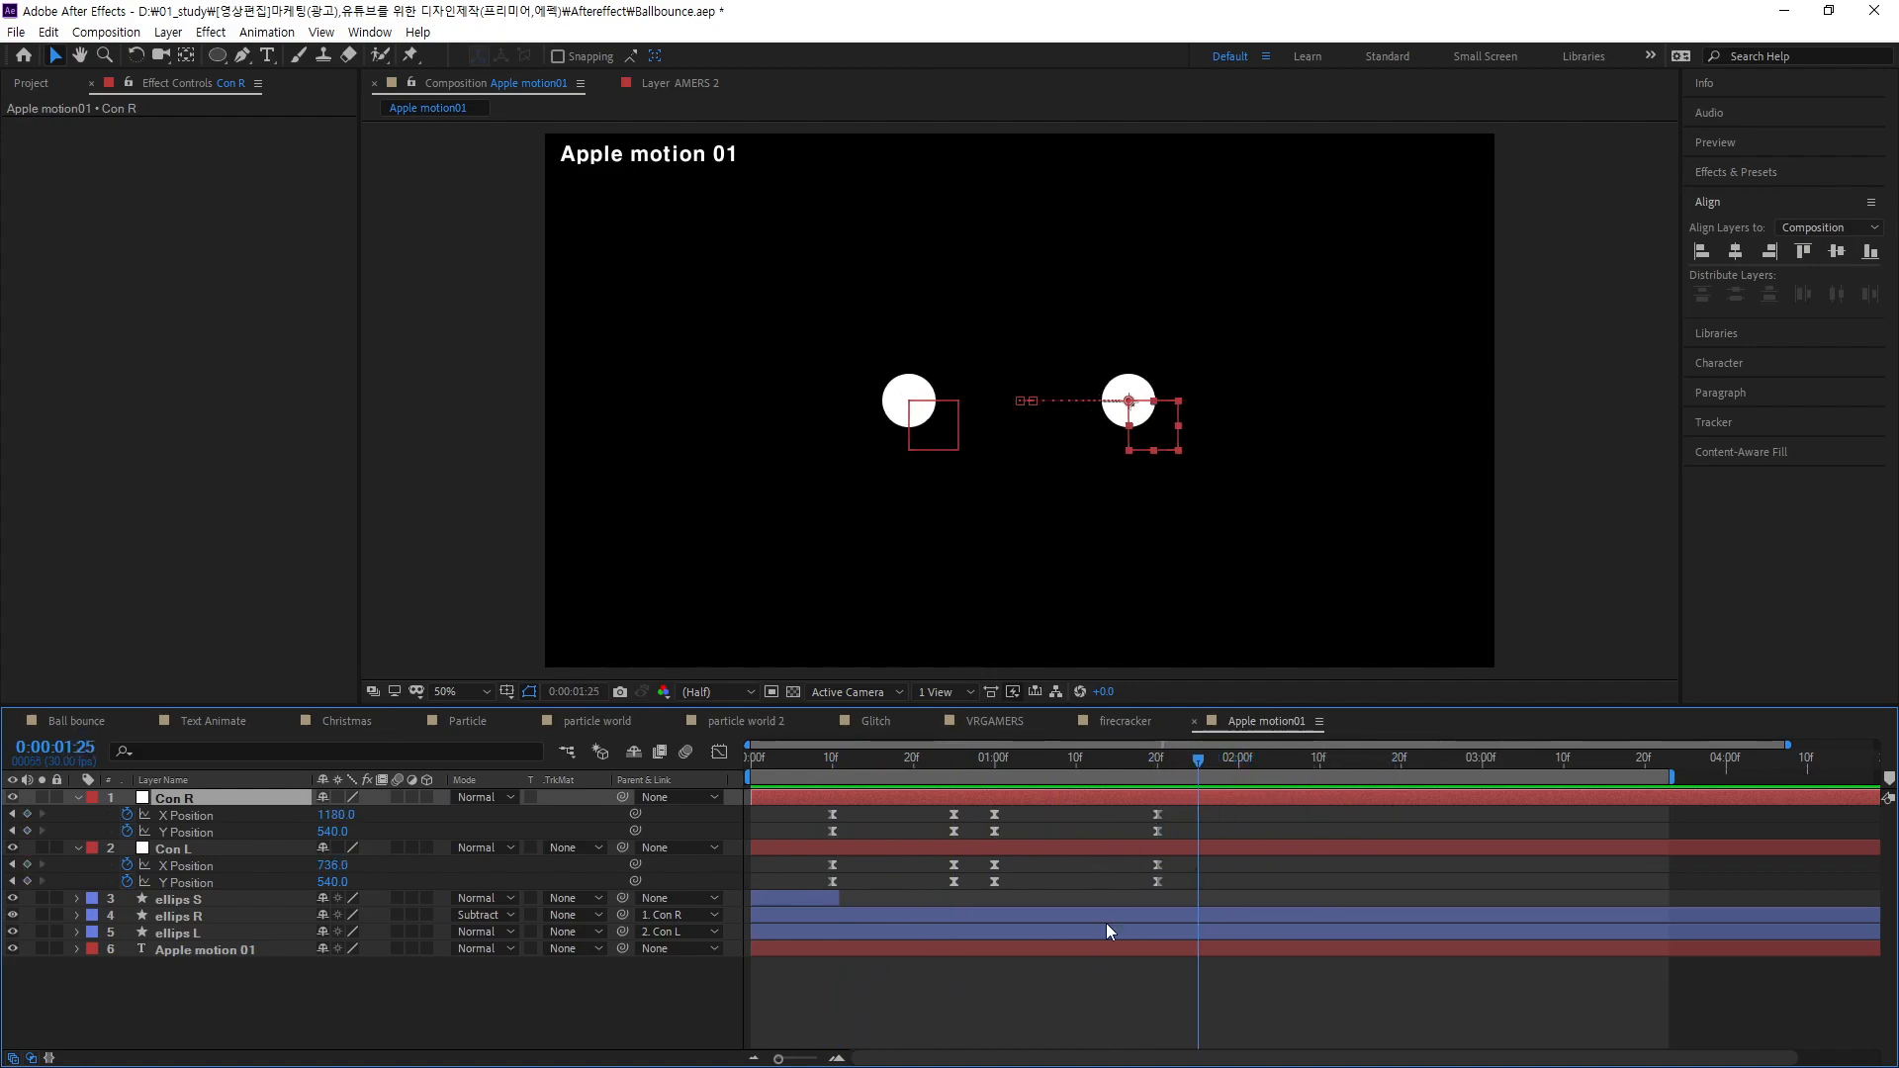
{"action": "left_click", "coordinate": [27, 814]}
{"action": "left_click", "coordinate": [28, 831]}
{"action": "left_click", "coordinate": [28, 865]}
{"action": "left_click", "coordinate": [27, 881]}
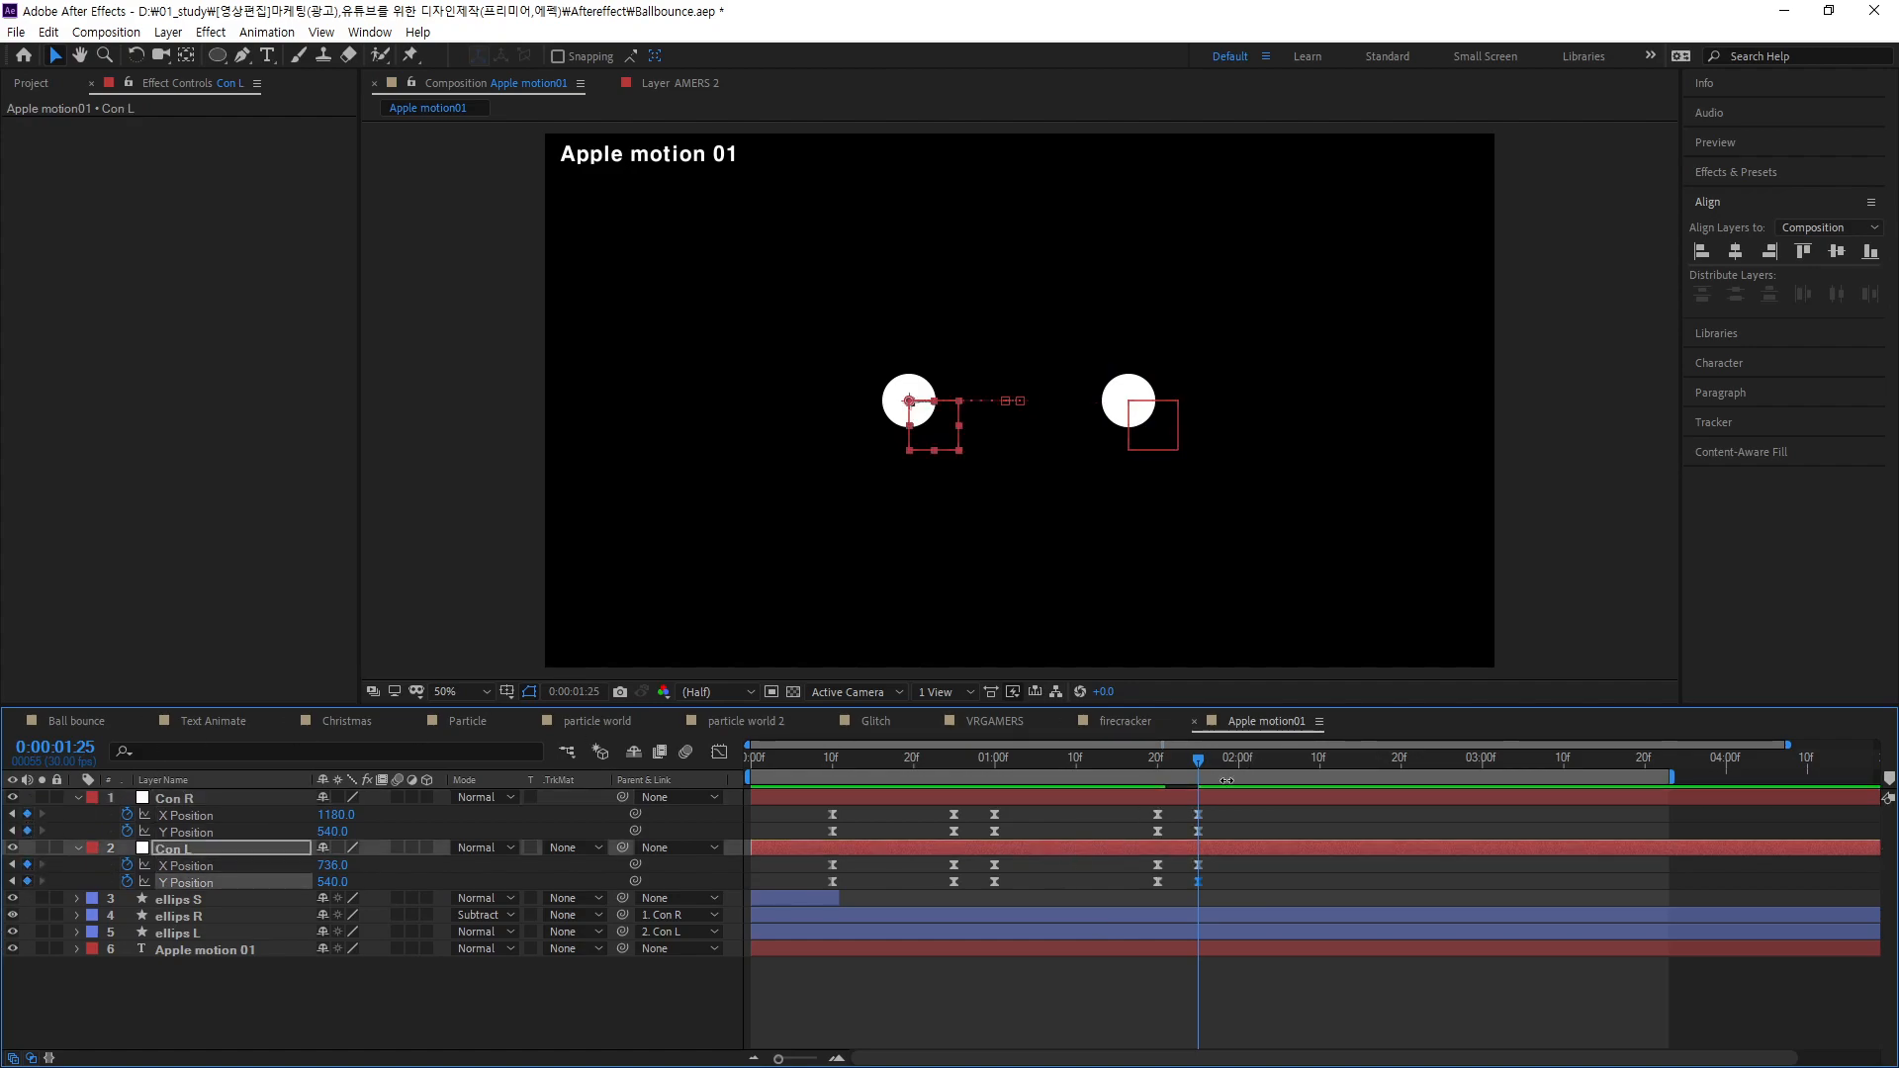
- Try centering the Con L and Con R nulls horizontally in the composition at 0:00:03:00
{"action": "left_click_drag", "start_coordinate": [1211, 772], "coordinate": [1484, 770]}
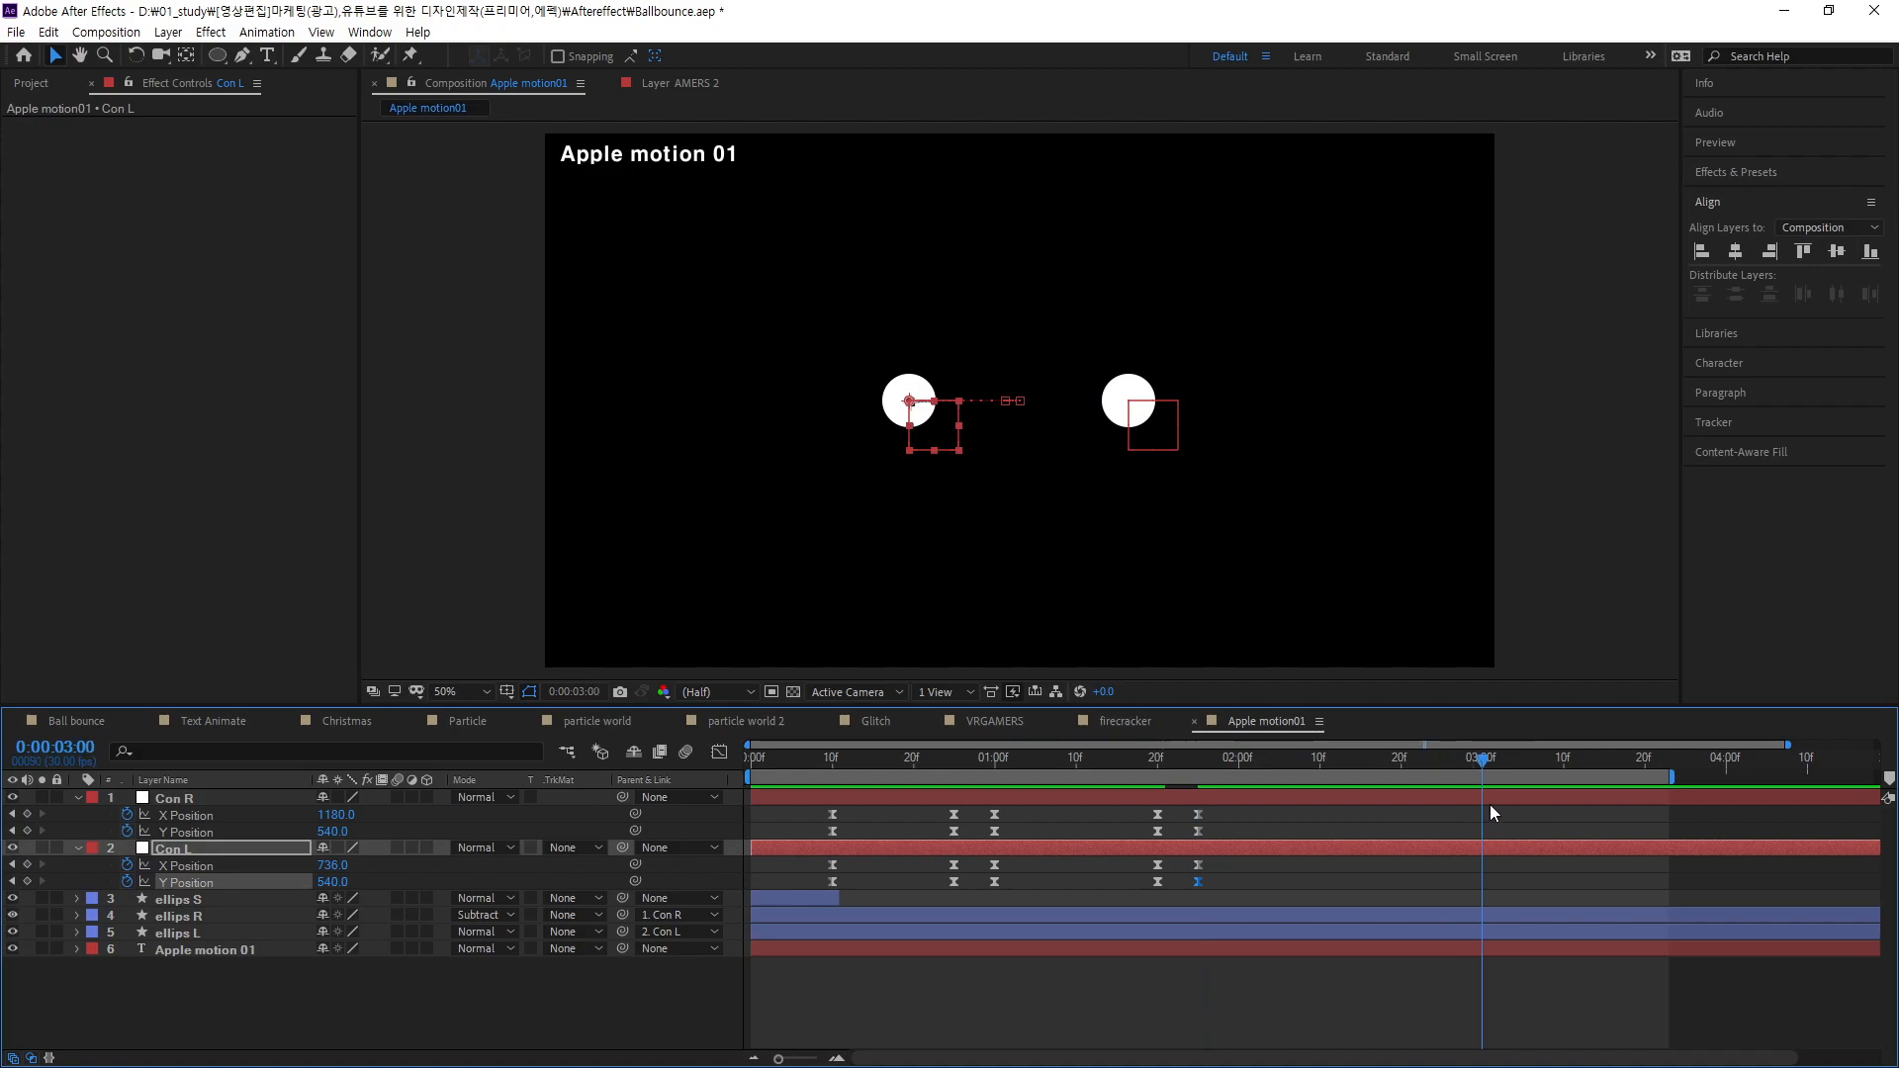
{"action": "left_click", "coordinate": [1736, 252]}
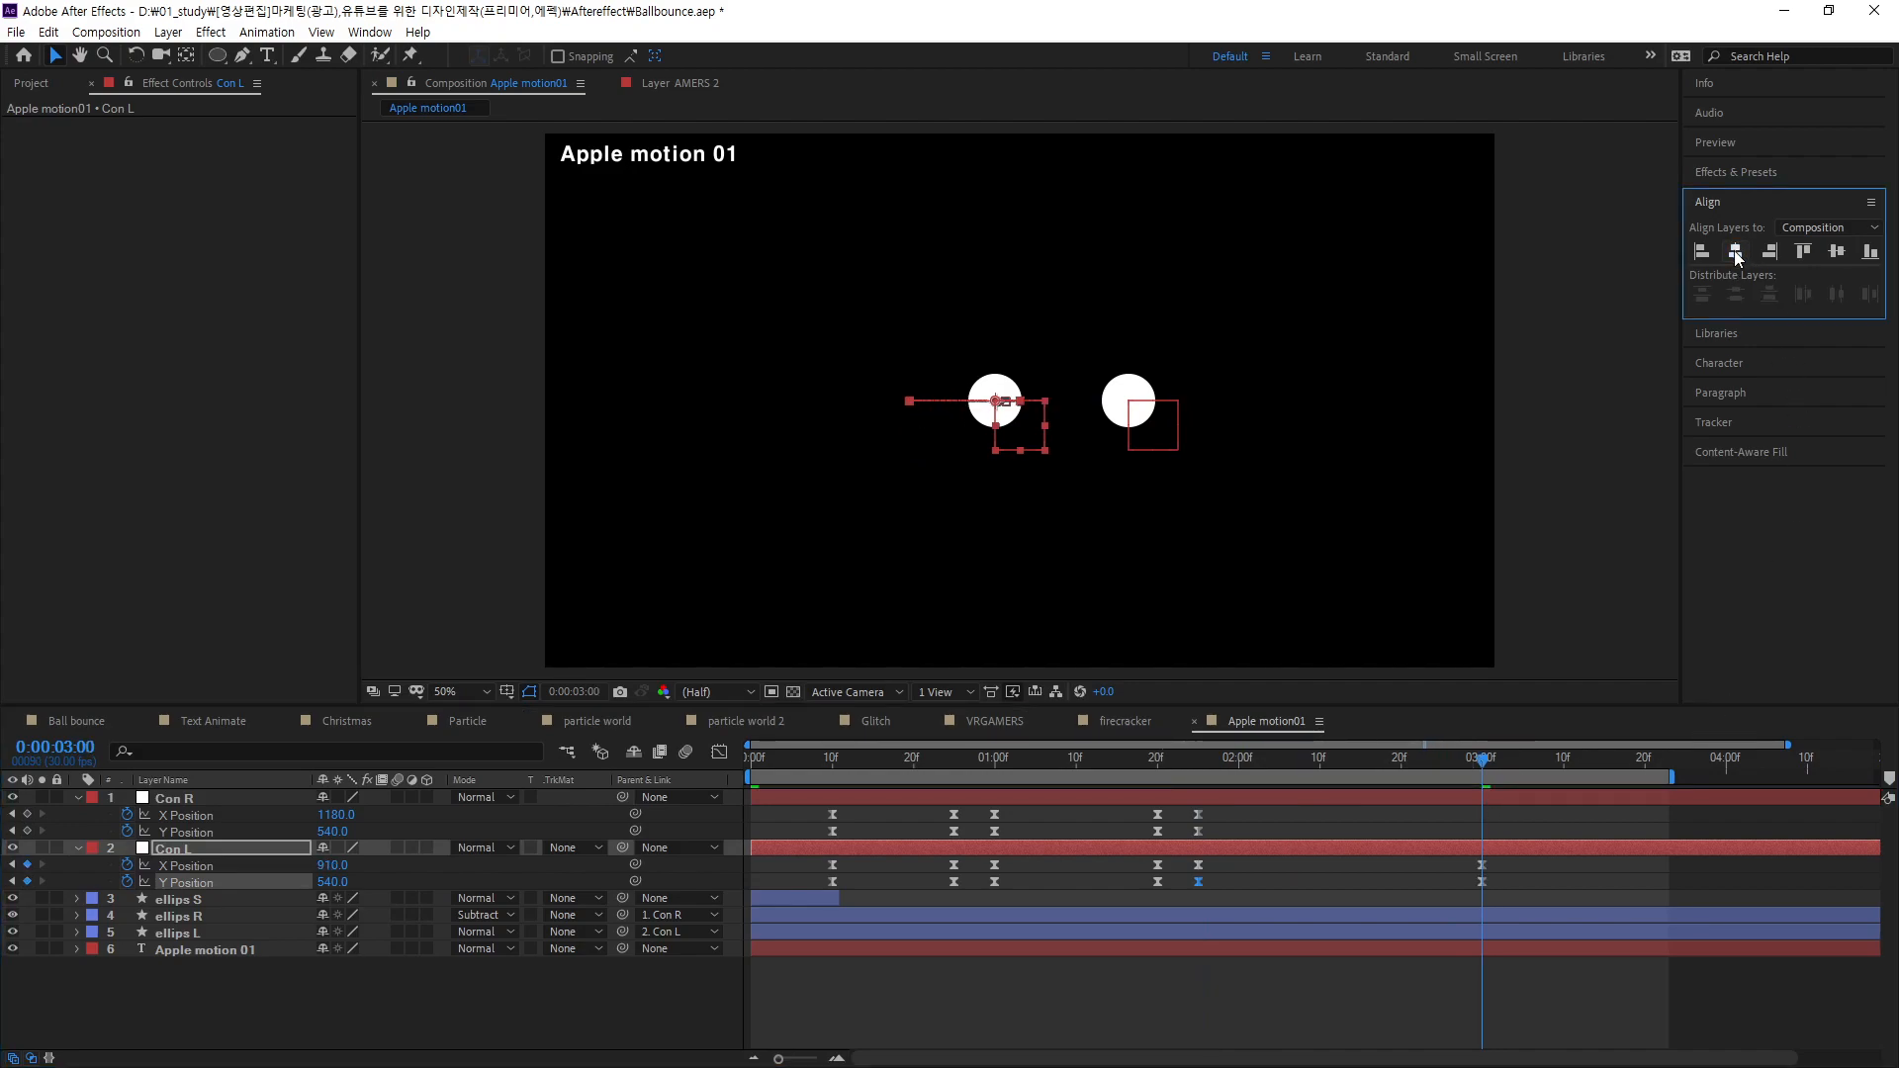
{"action": "left_click", "coordinate": [190, 798]}
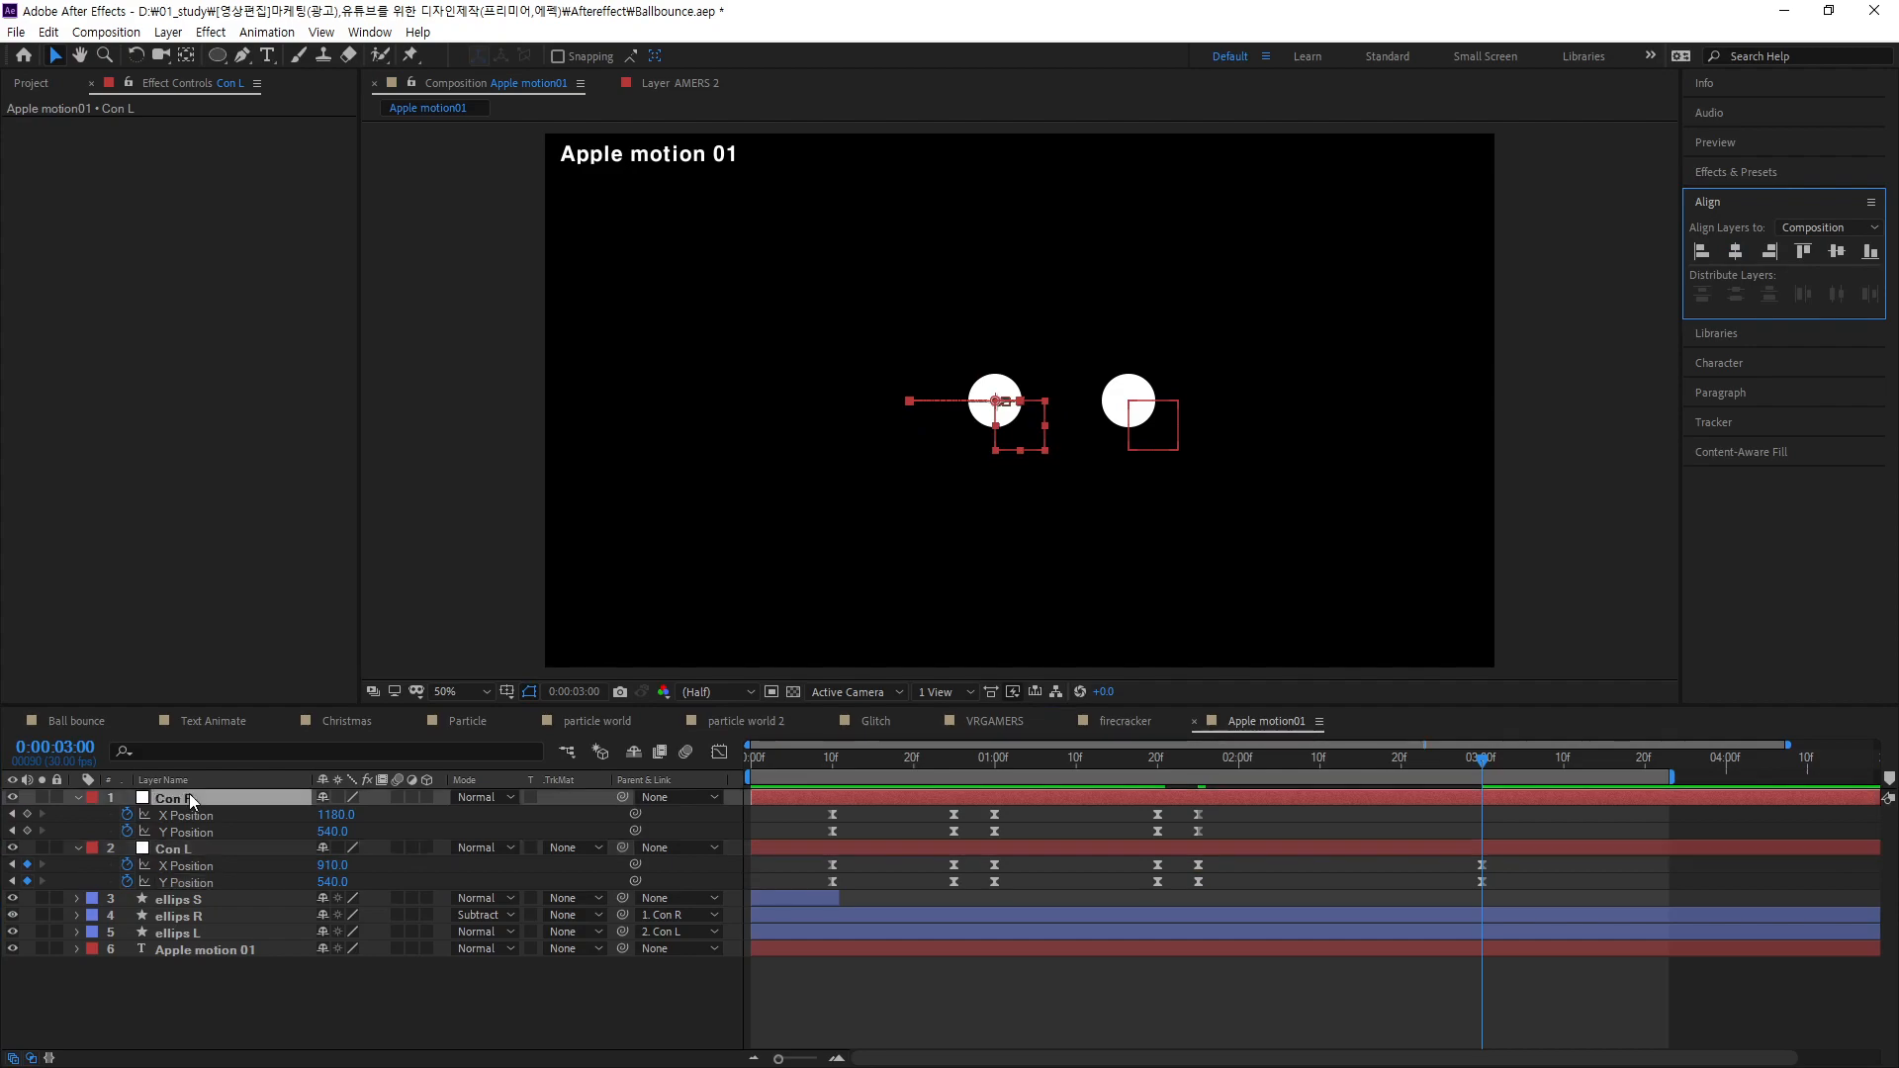
{"action": "left_click", "coordinate": [1736, 252]}
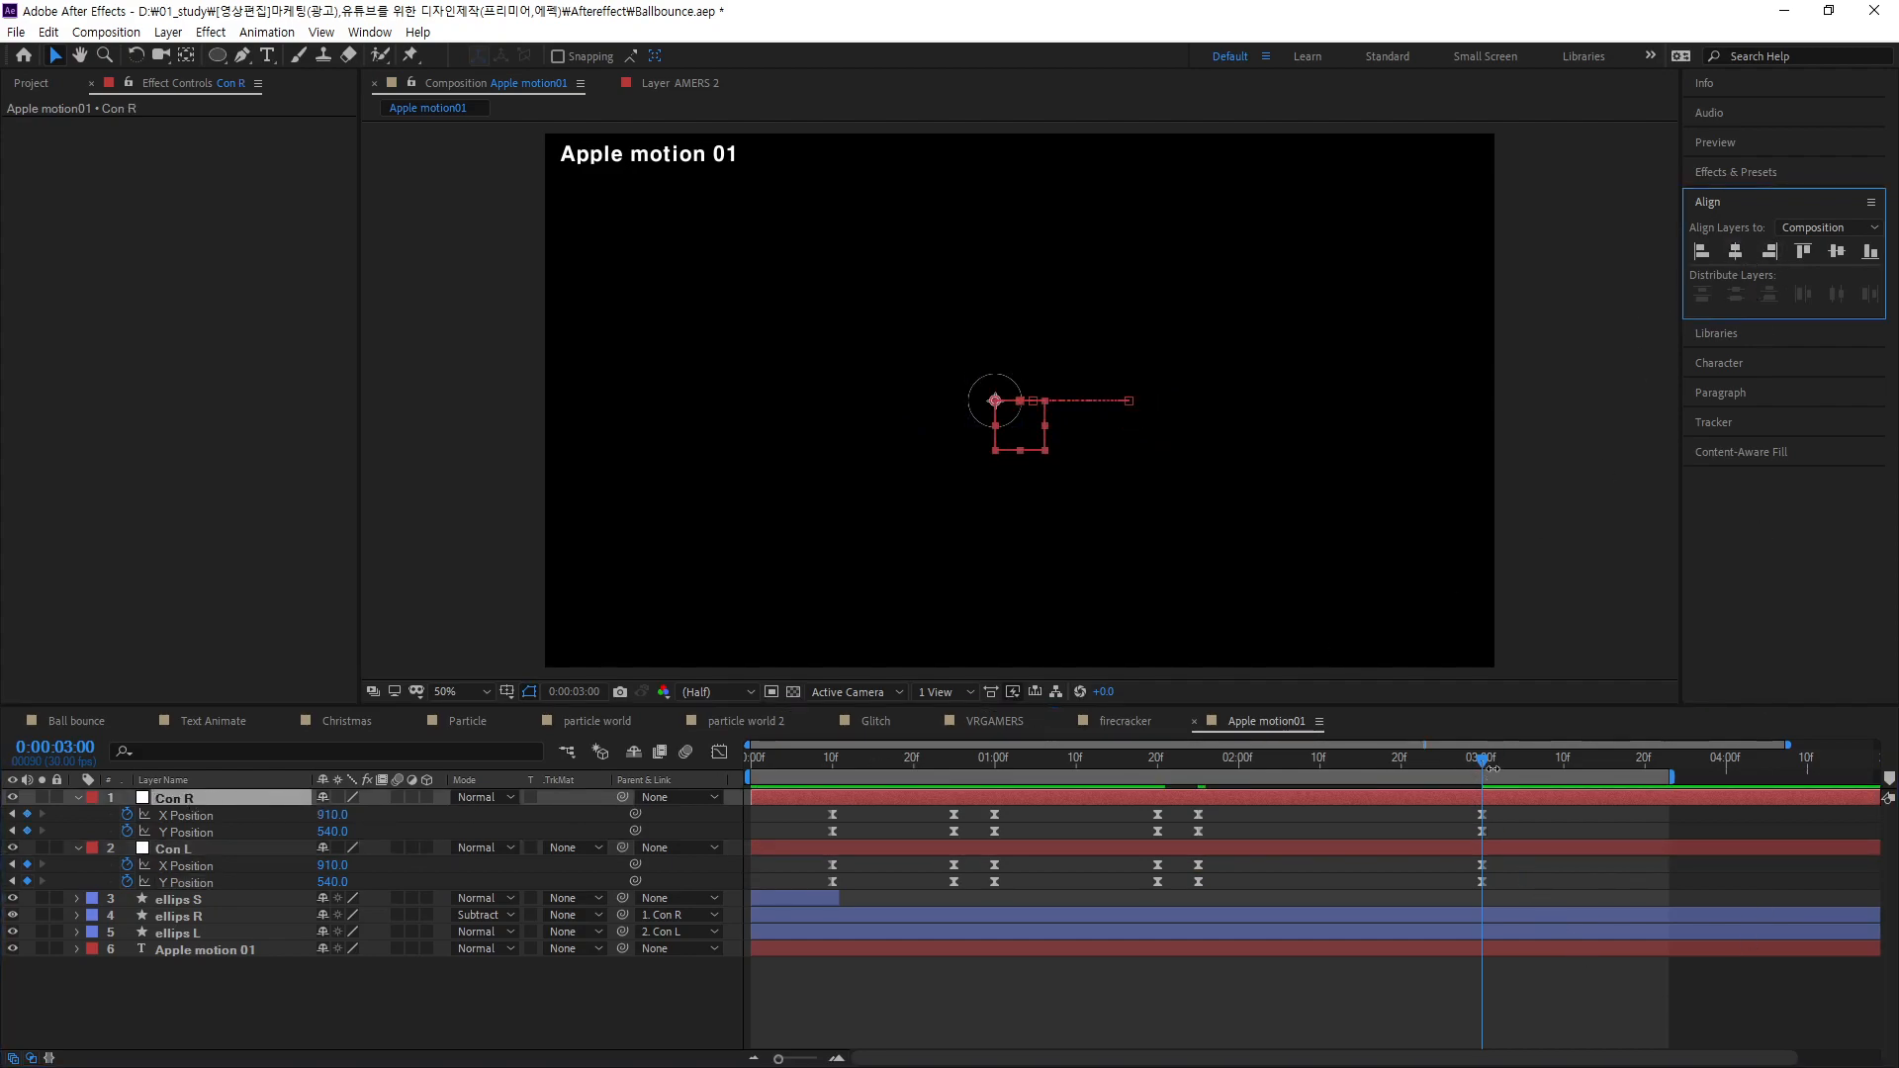
- Play and scrub through the closing motion, and undo the horizontal alignments of both nulls
{"action": "left_click_drag", "start_coordinate": [1492, 769], "coordinate": [1522, 900]}
{"action": "key", "text": "space"}
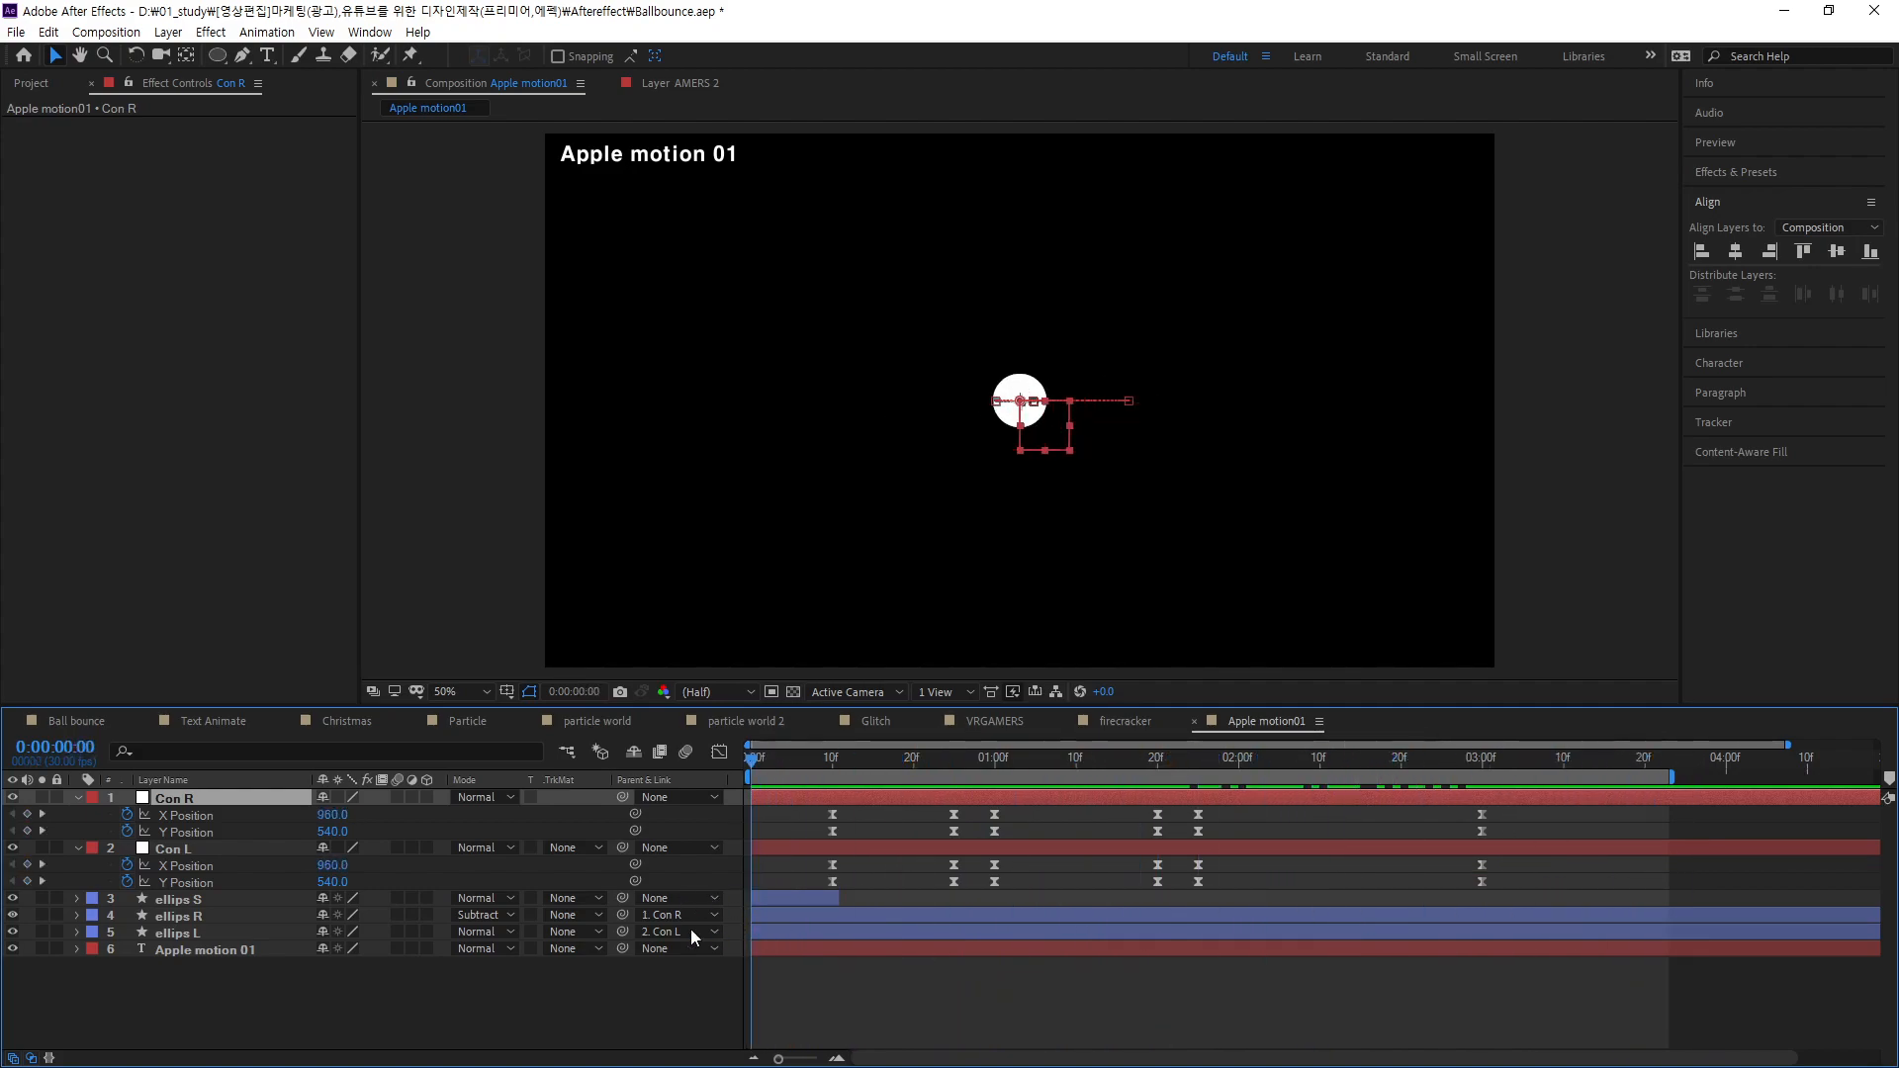
{"action": "left_click_drag", "start_coordinate": [752, 940], "coordinate": [1538, 952]}
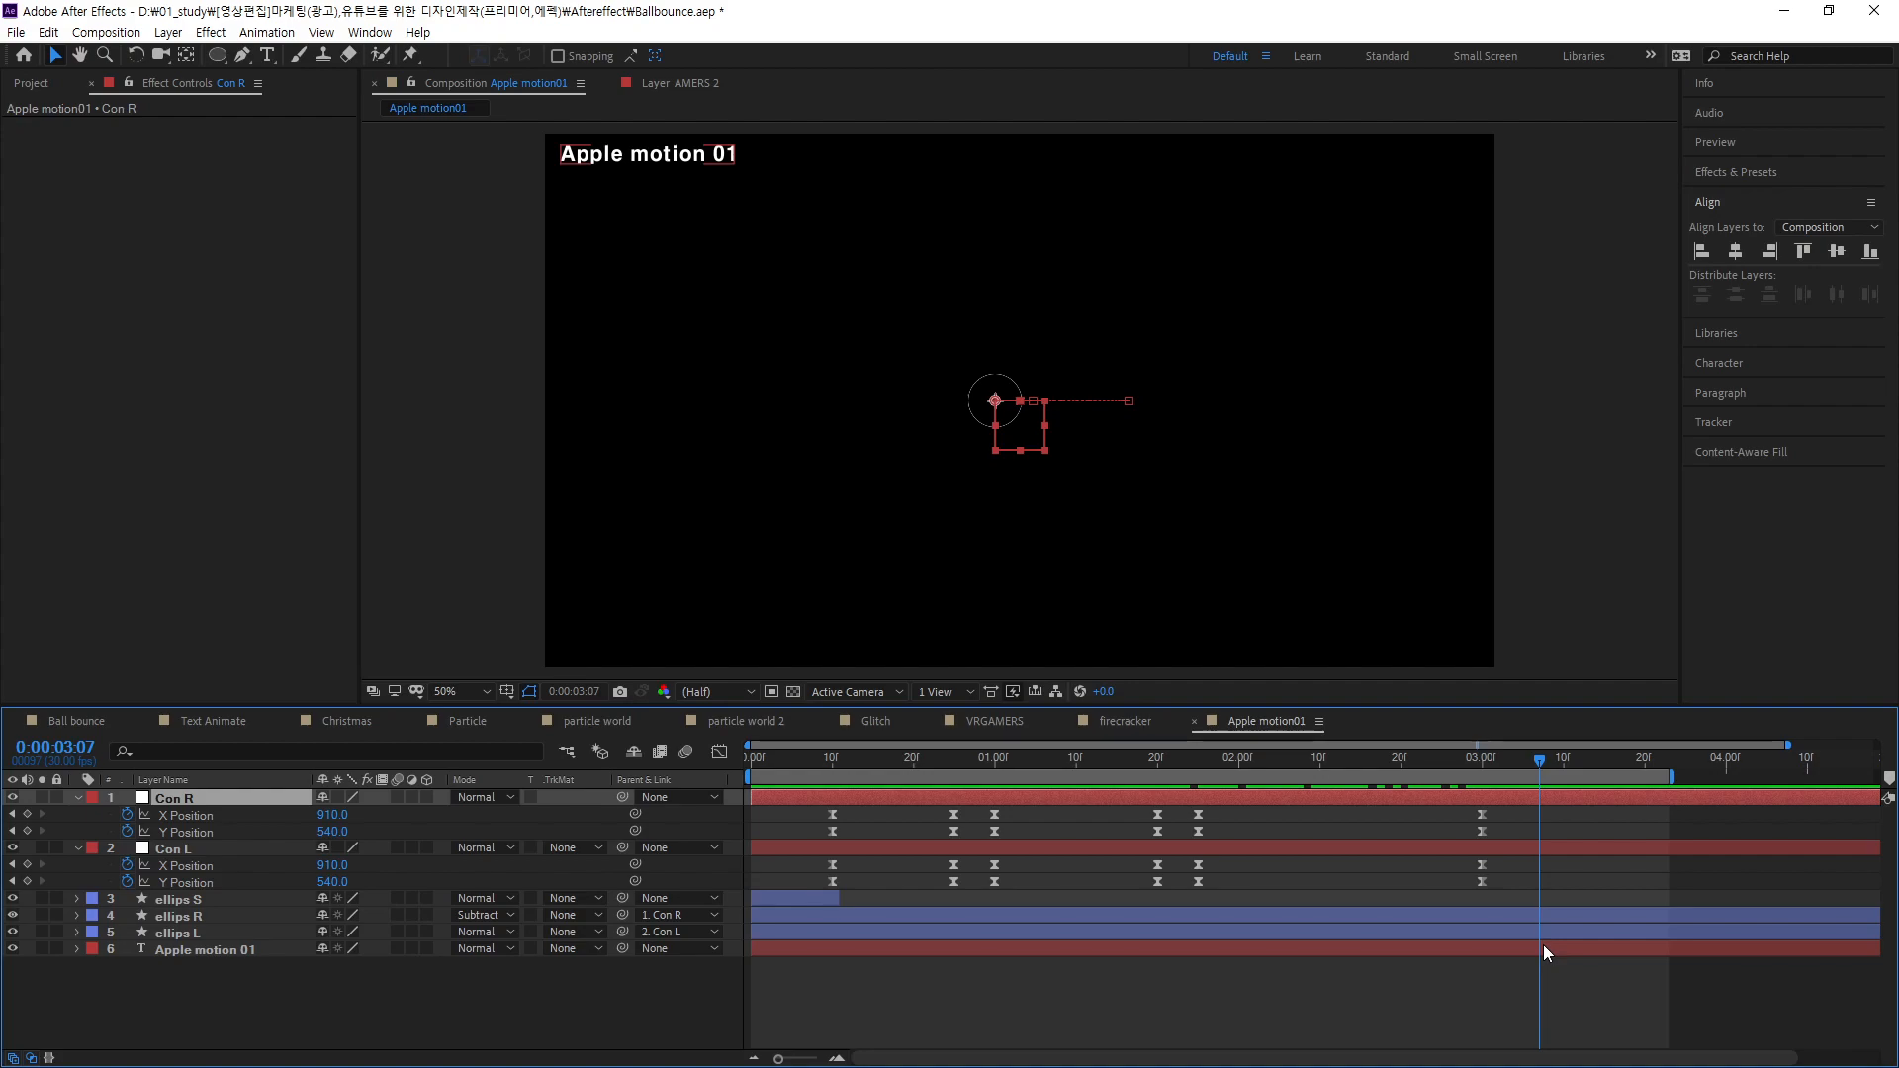
{"action": "key", "text": "ctrl+z"}
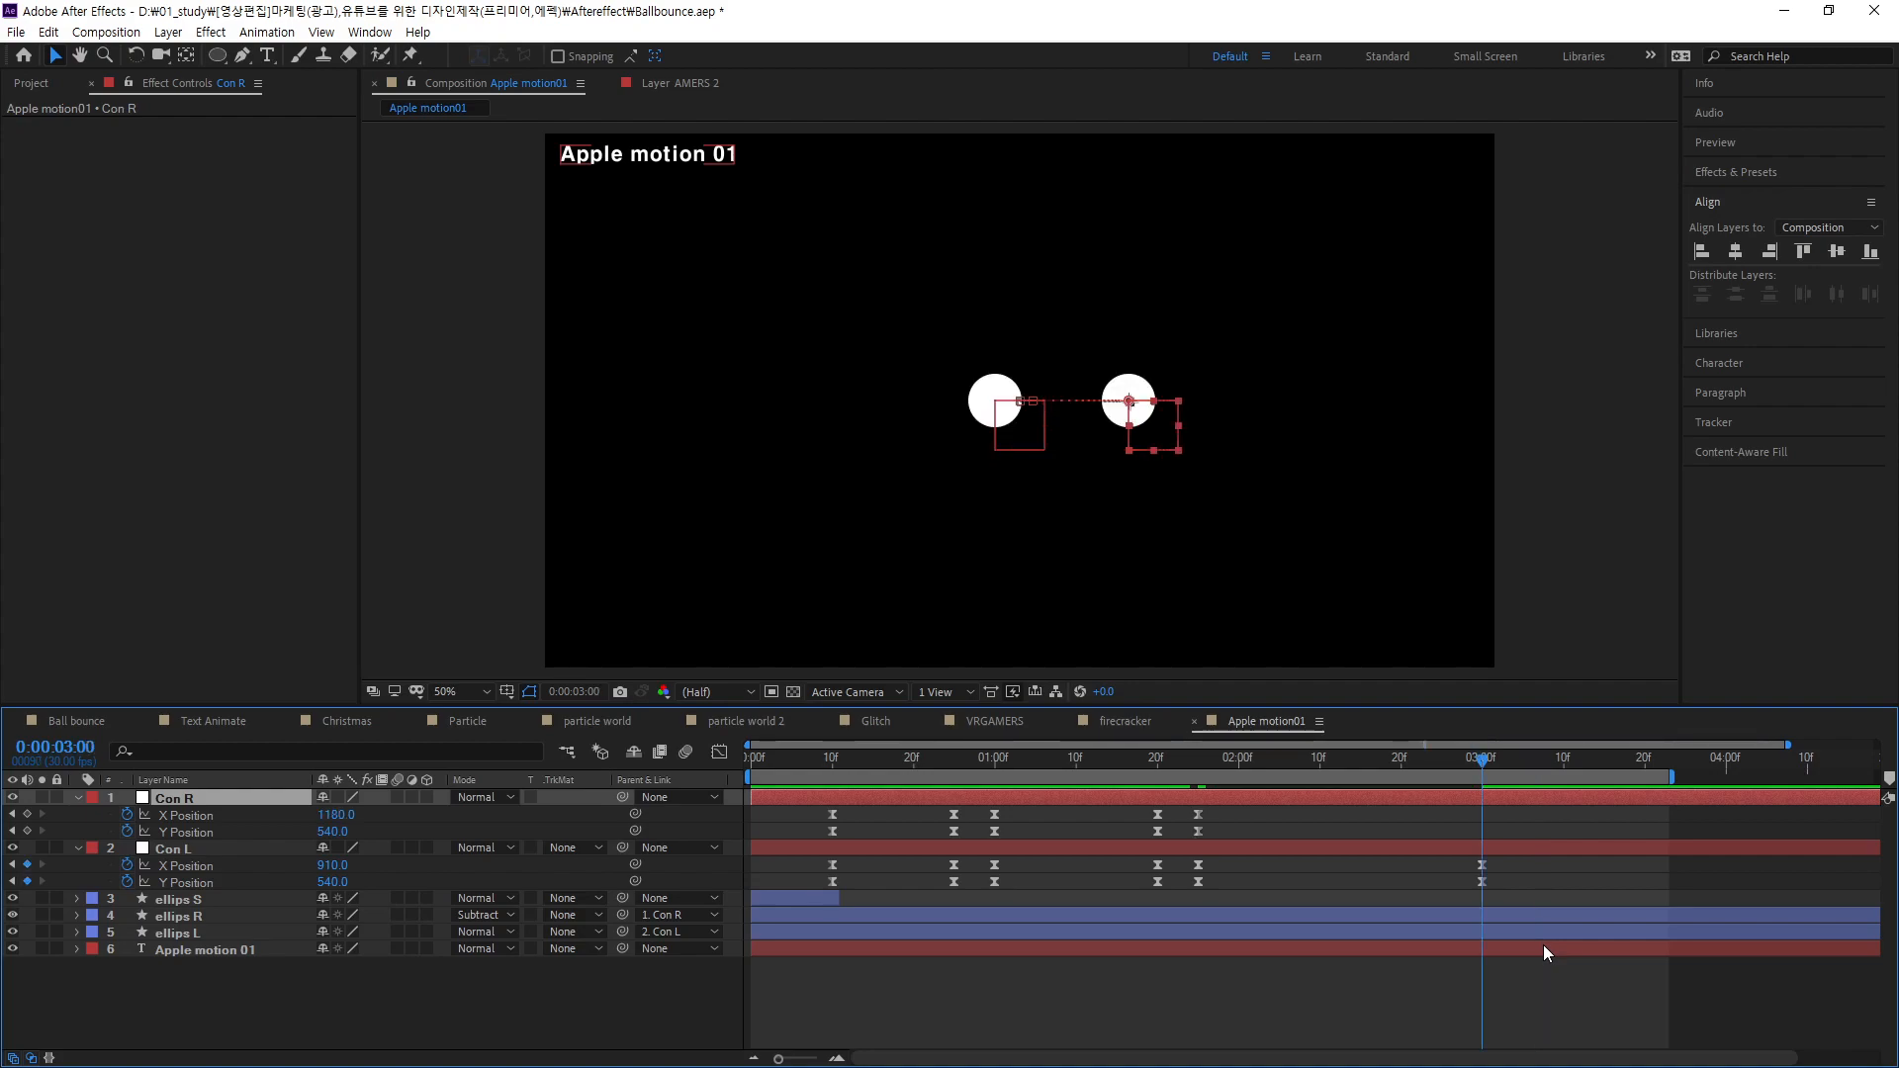
{"action": "key", "text": "ctrl+z"}
- Copy Con R's X and Y Position keyframes from 0:00:00:10 and paste them at 0:00:03:00
{"action": "left_click_drag", "start_coordinate": [1481, 760], "coordinate": [1196, 827]}
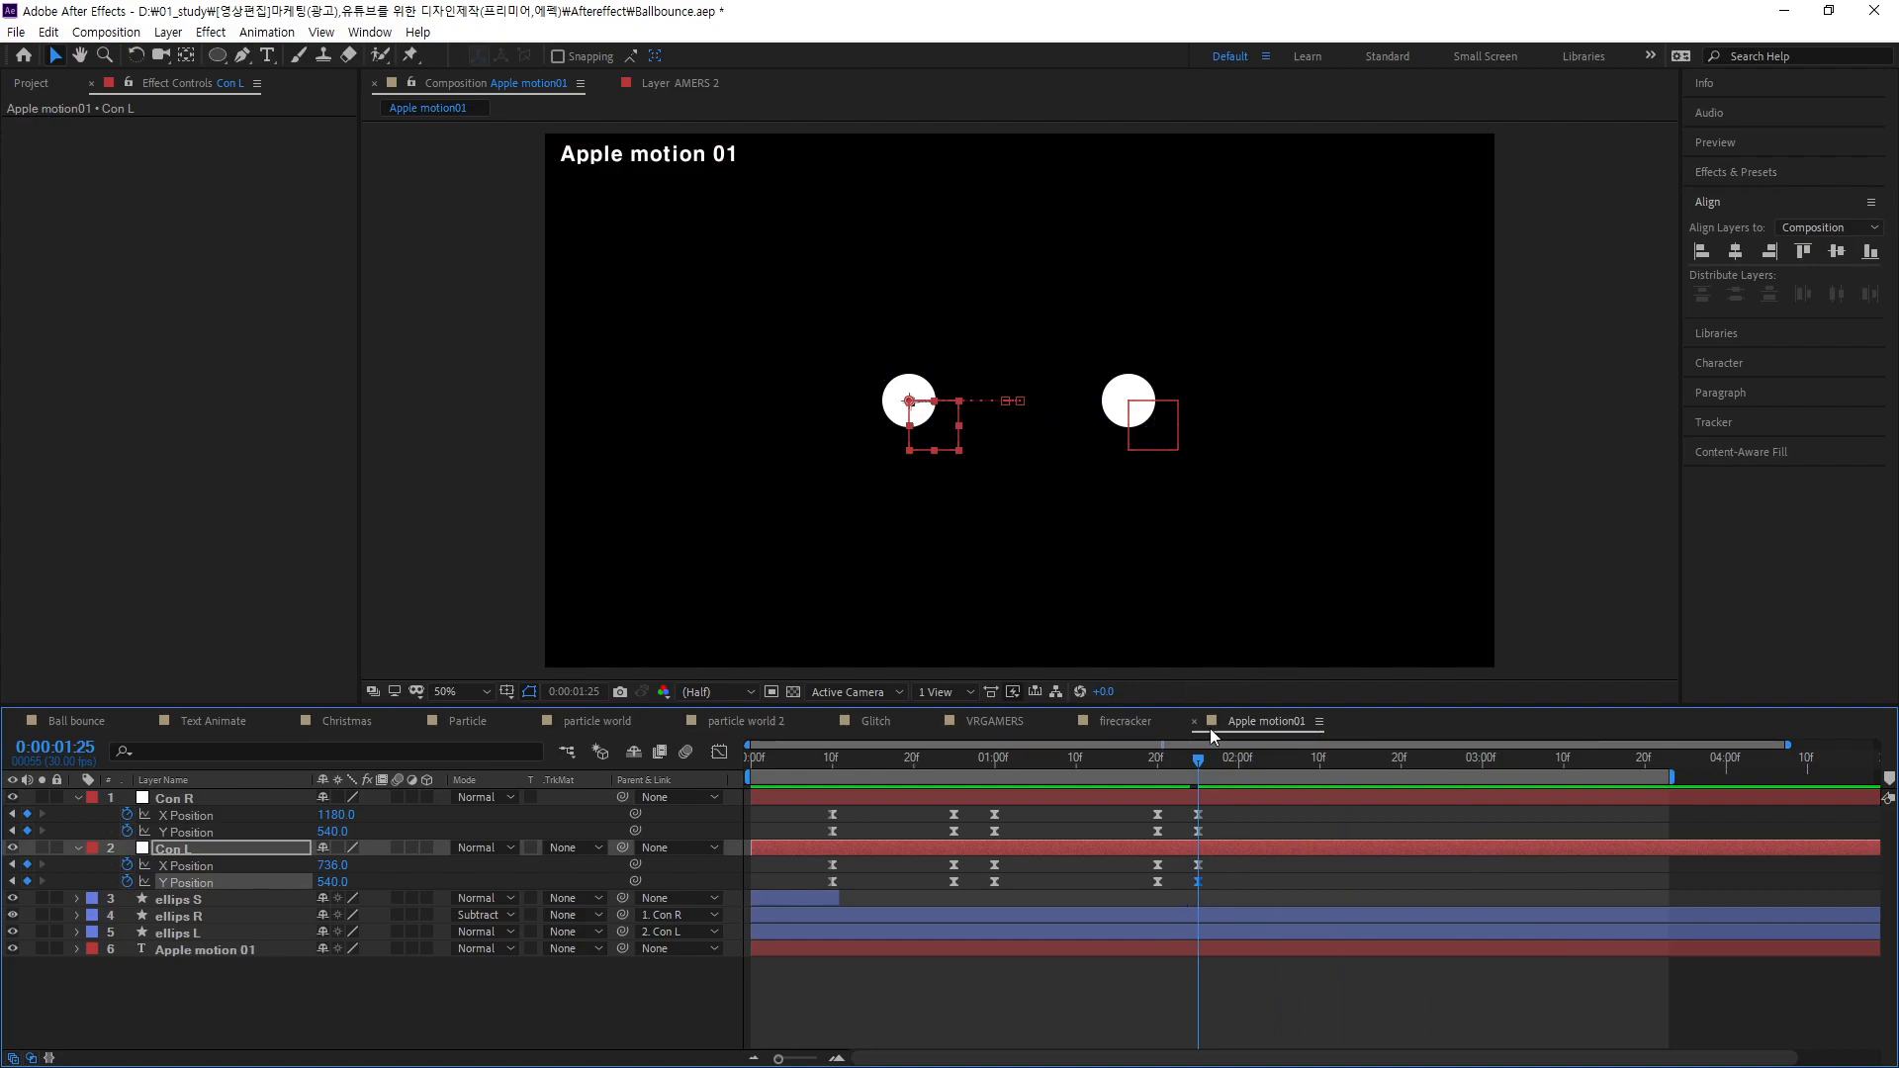
{"action": "left_click_drag", "start_coordinate": [1219, 755], "coordinate": [1480, 802]}
{"action": "left_click", "coordinate": [834, 813]}
{"action": "left_click", "coordinate": [834, 831]}
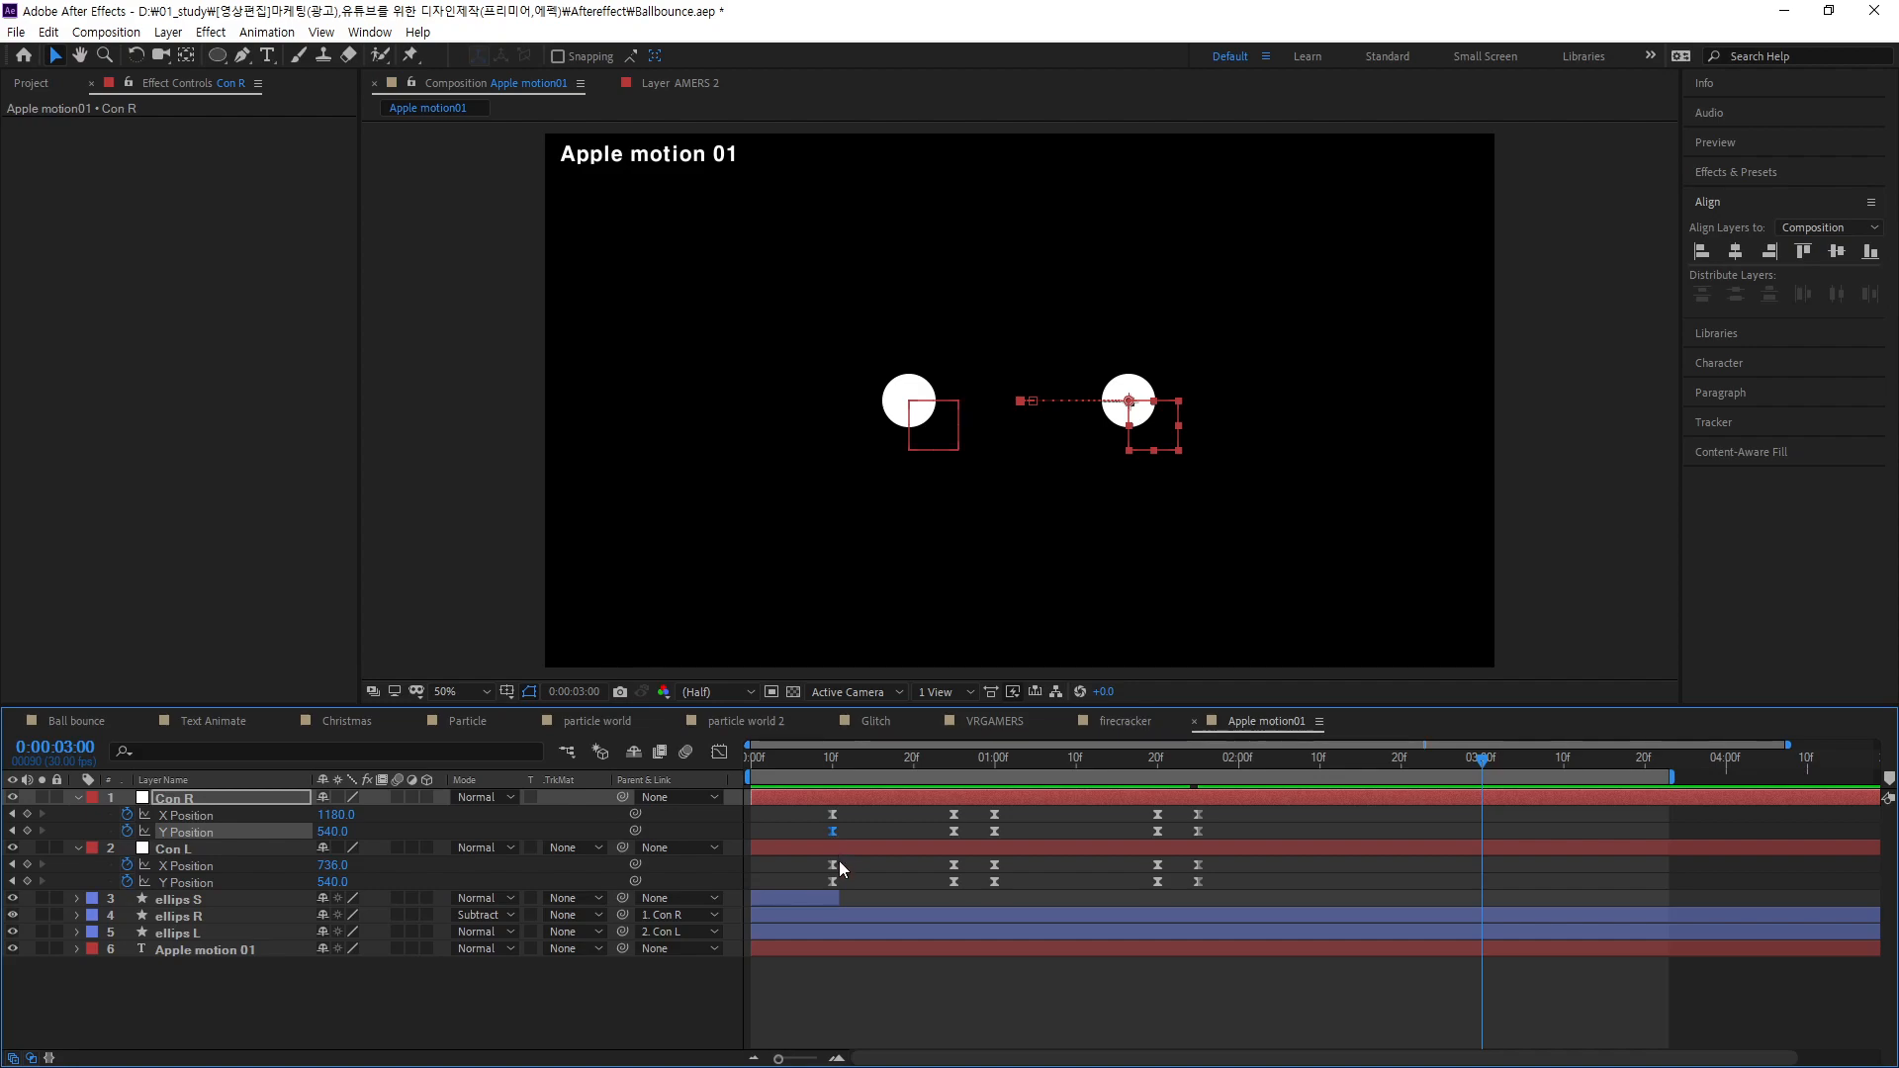
{"action": "left_click", "coordinate": [834, 865]}
{"action": "left_click", "coordinate": [834, 882]}
{"action": "left_click", "coordinate": [832, 814]}
{"action": "left_click", "coordinate": [833, 830]}
{"action": "left_click", "coordinate": [833, 814]}
{"action": "left_click", "coordinate": [832, 830]}
{"action": "left_click", "coordinate": [832, 814]}
{"action": "left_click", "coordinate": [832, 831], "text": "shift"}
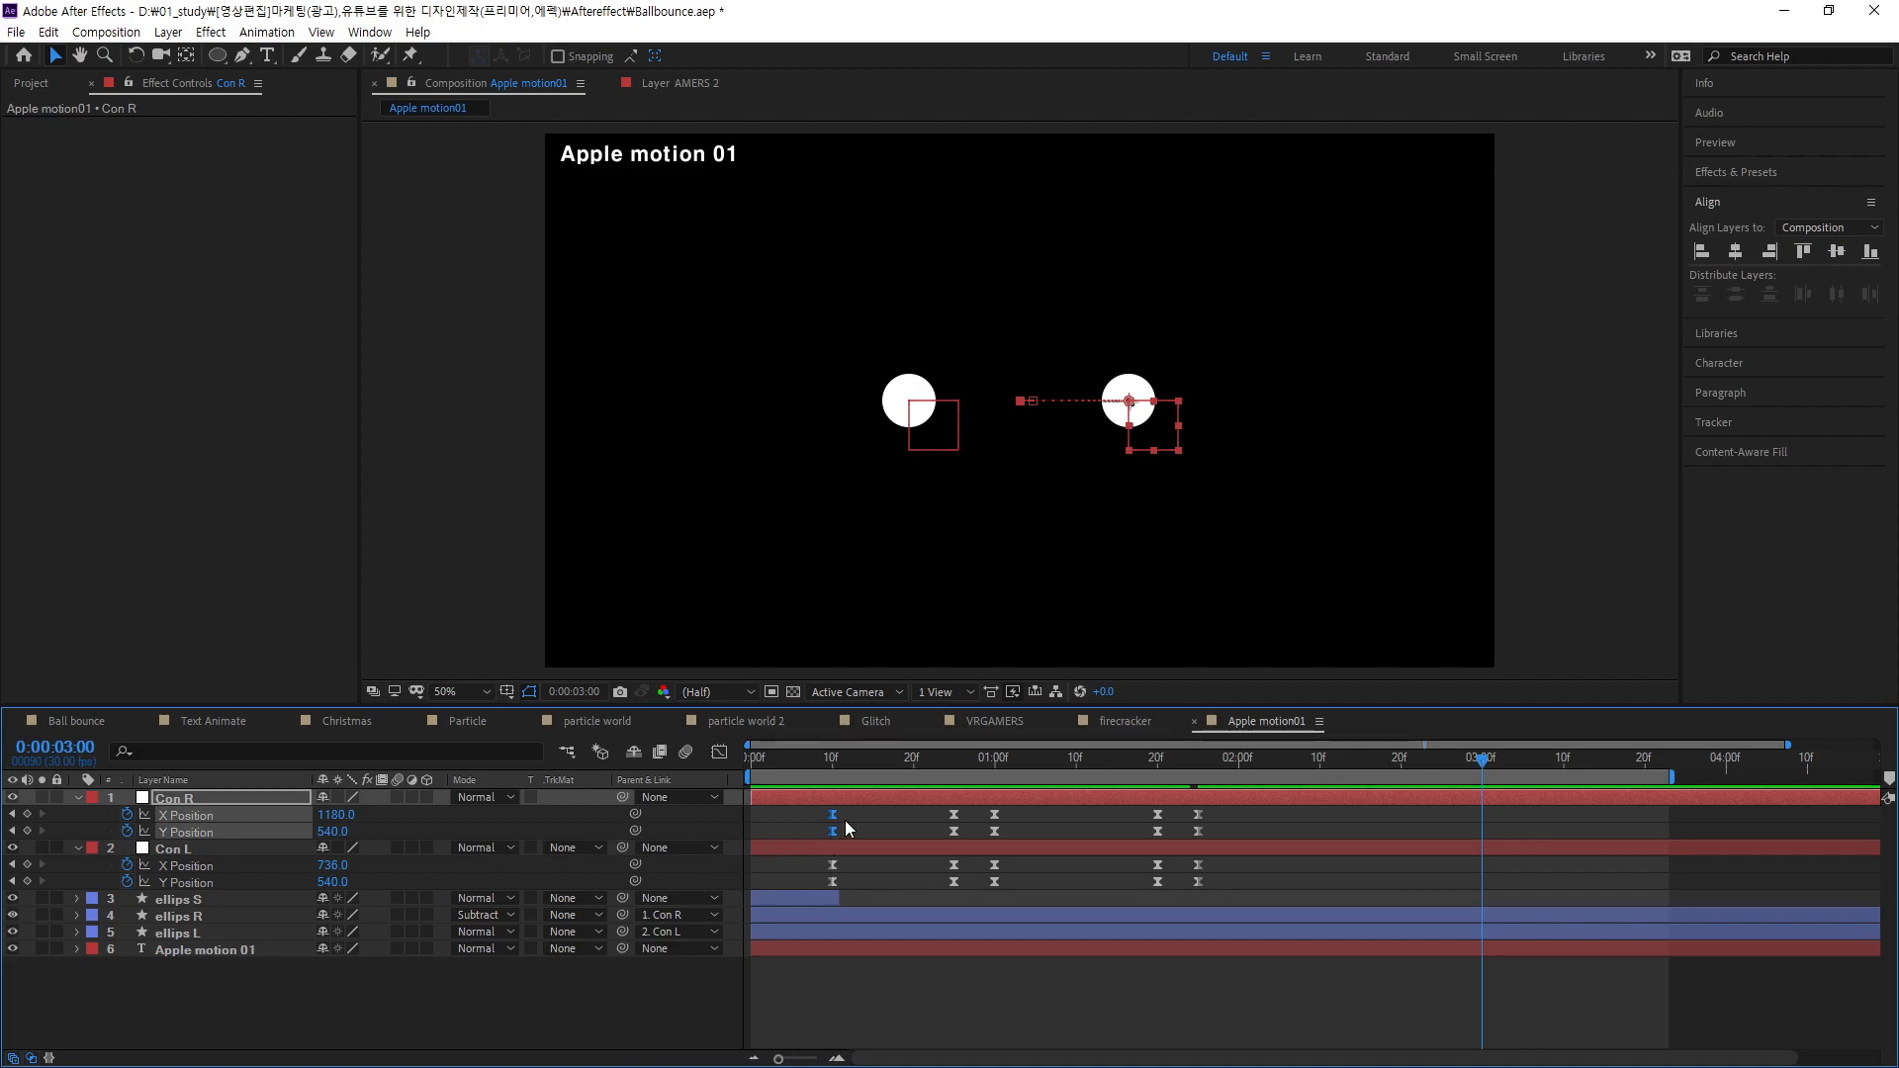
{"action": "key", "text": "ctrl+v"}
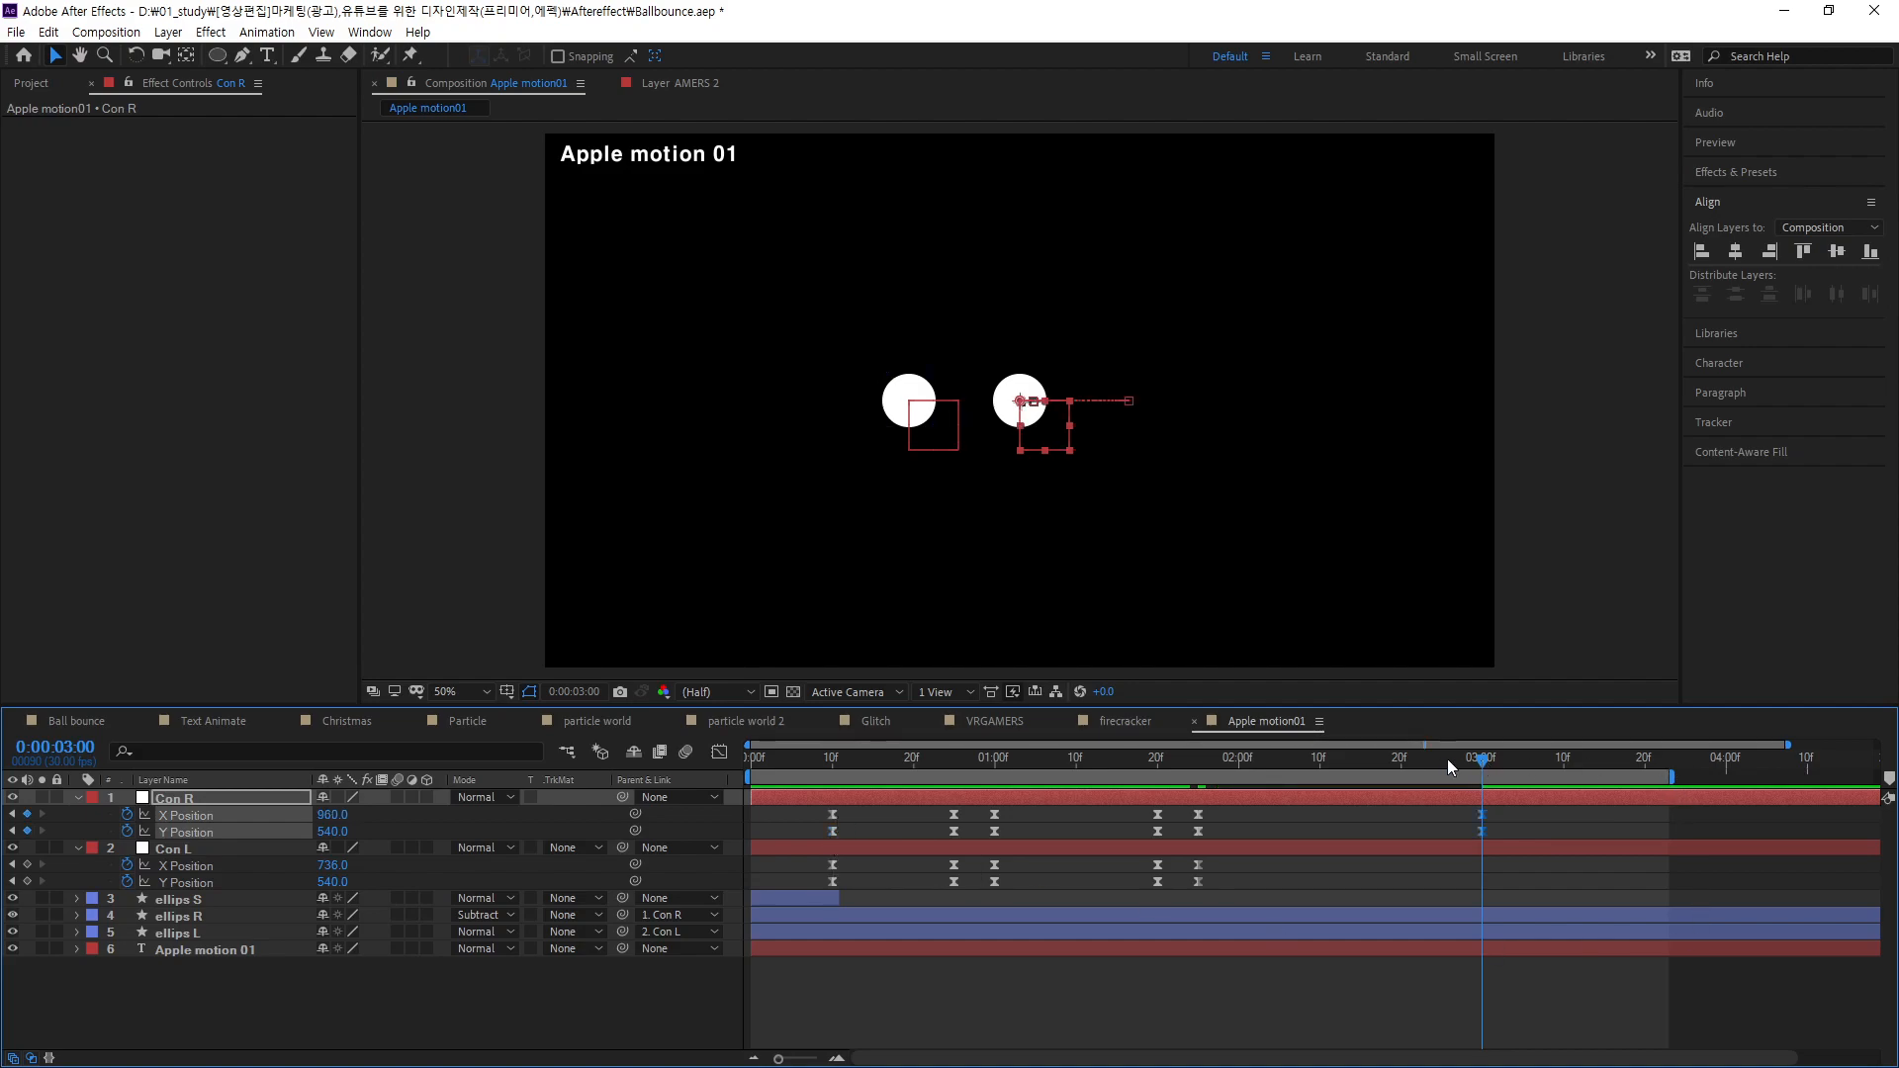
- Copy Con L's X and Y Position keyframes from 0:00:00:10 and paste them at 0:00:03:00
{"action": "left_click_drag", "start_coordinate": [1483, 767], "coordinate": [1482, 852]}
{"action": "left_click", "coordinate": [831, 866]}
{"action": "left_click", "coordinate": [831, 881], "text": "shift"}
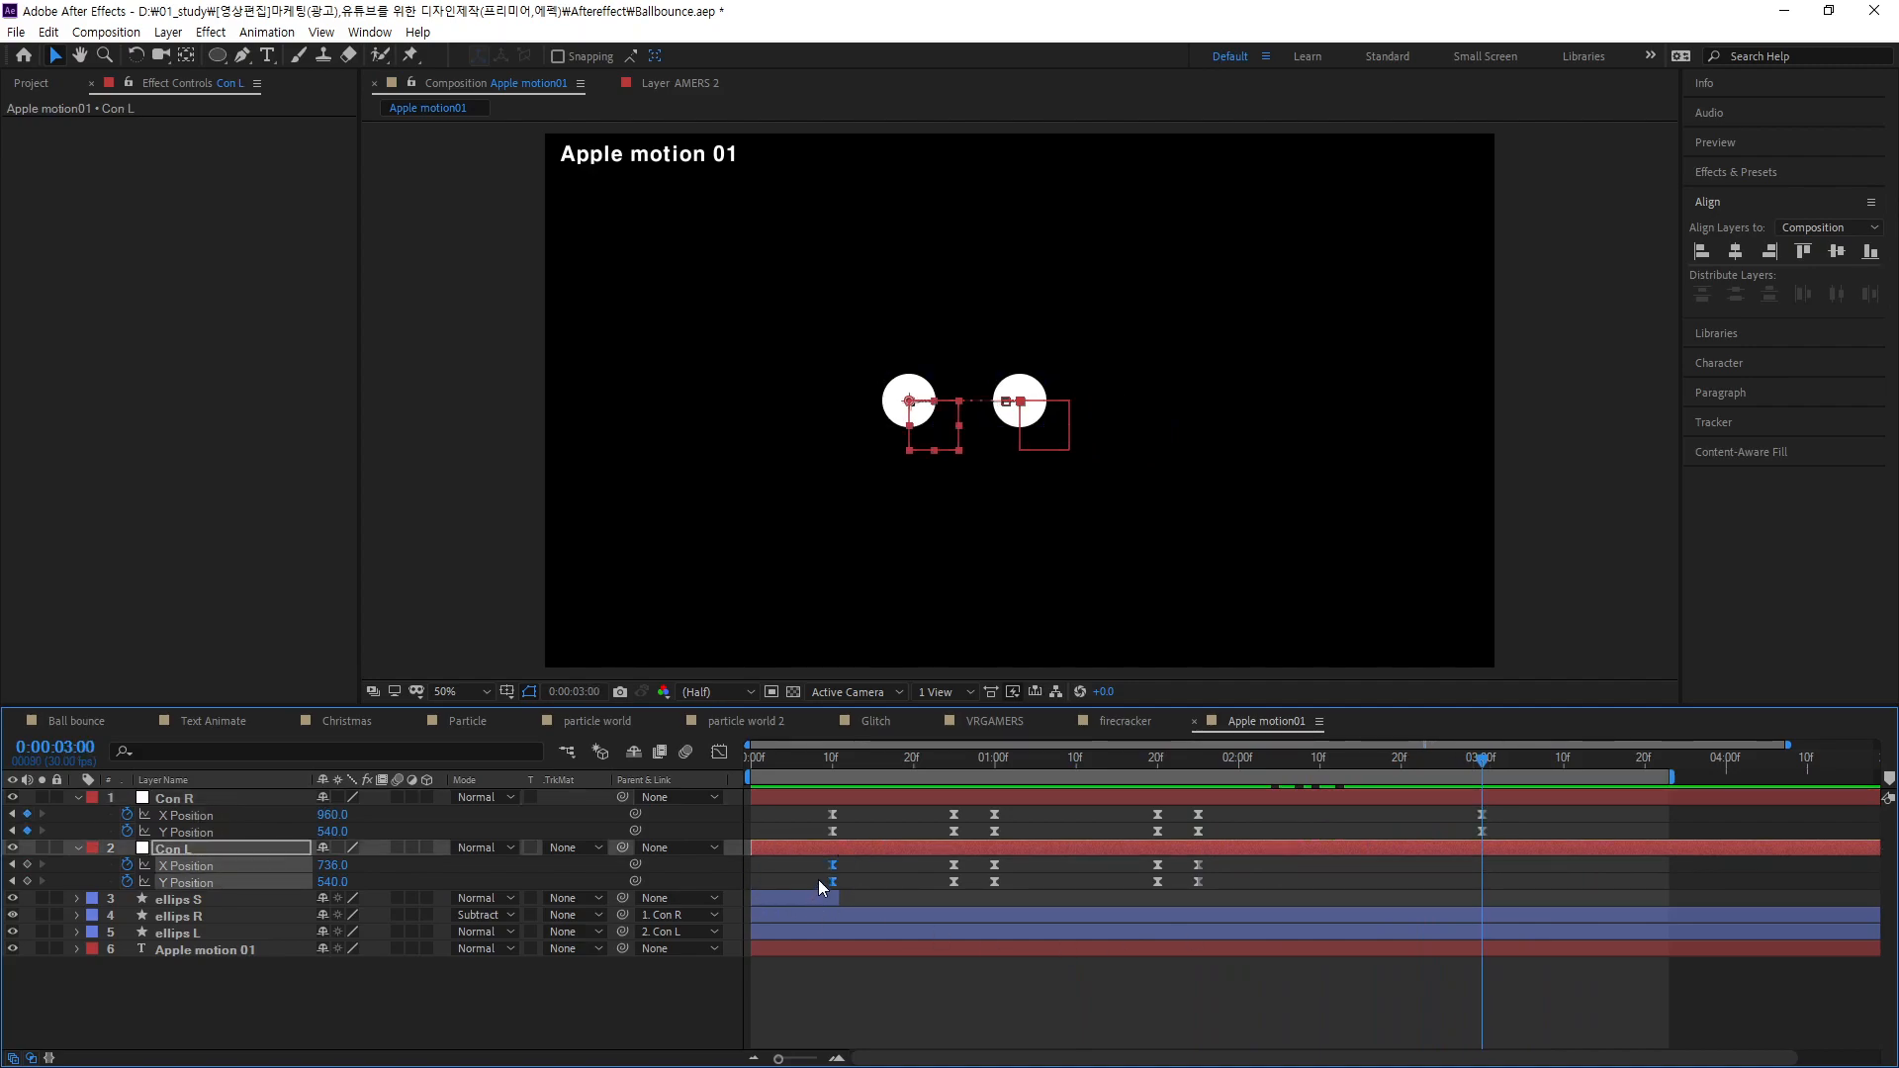
{"action": "key", "text": "ctrl+v"}
- Play the animation from 0:00:00:00 to check how the circles return to the center
{"action": "left_click_drag", "start_coordinate": [1483, 765], "coordinate": [606, 969]}
{"action": "key", "text": "space"}
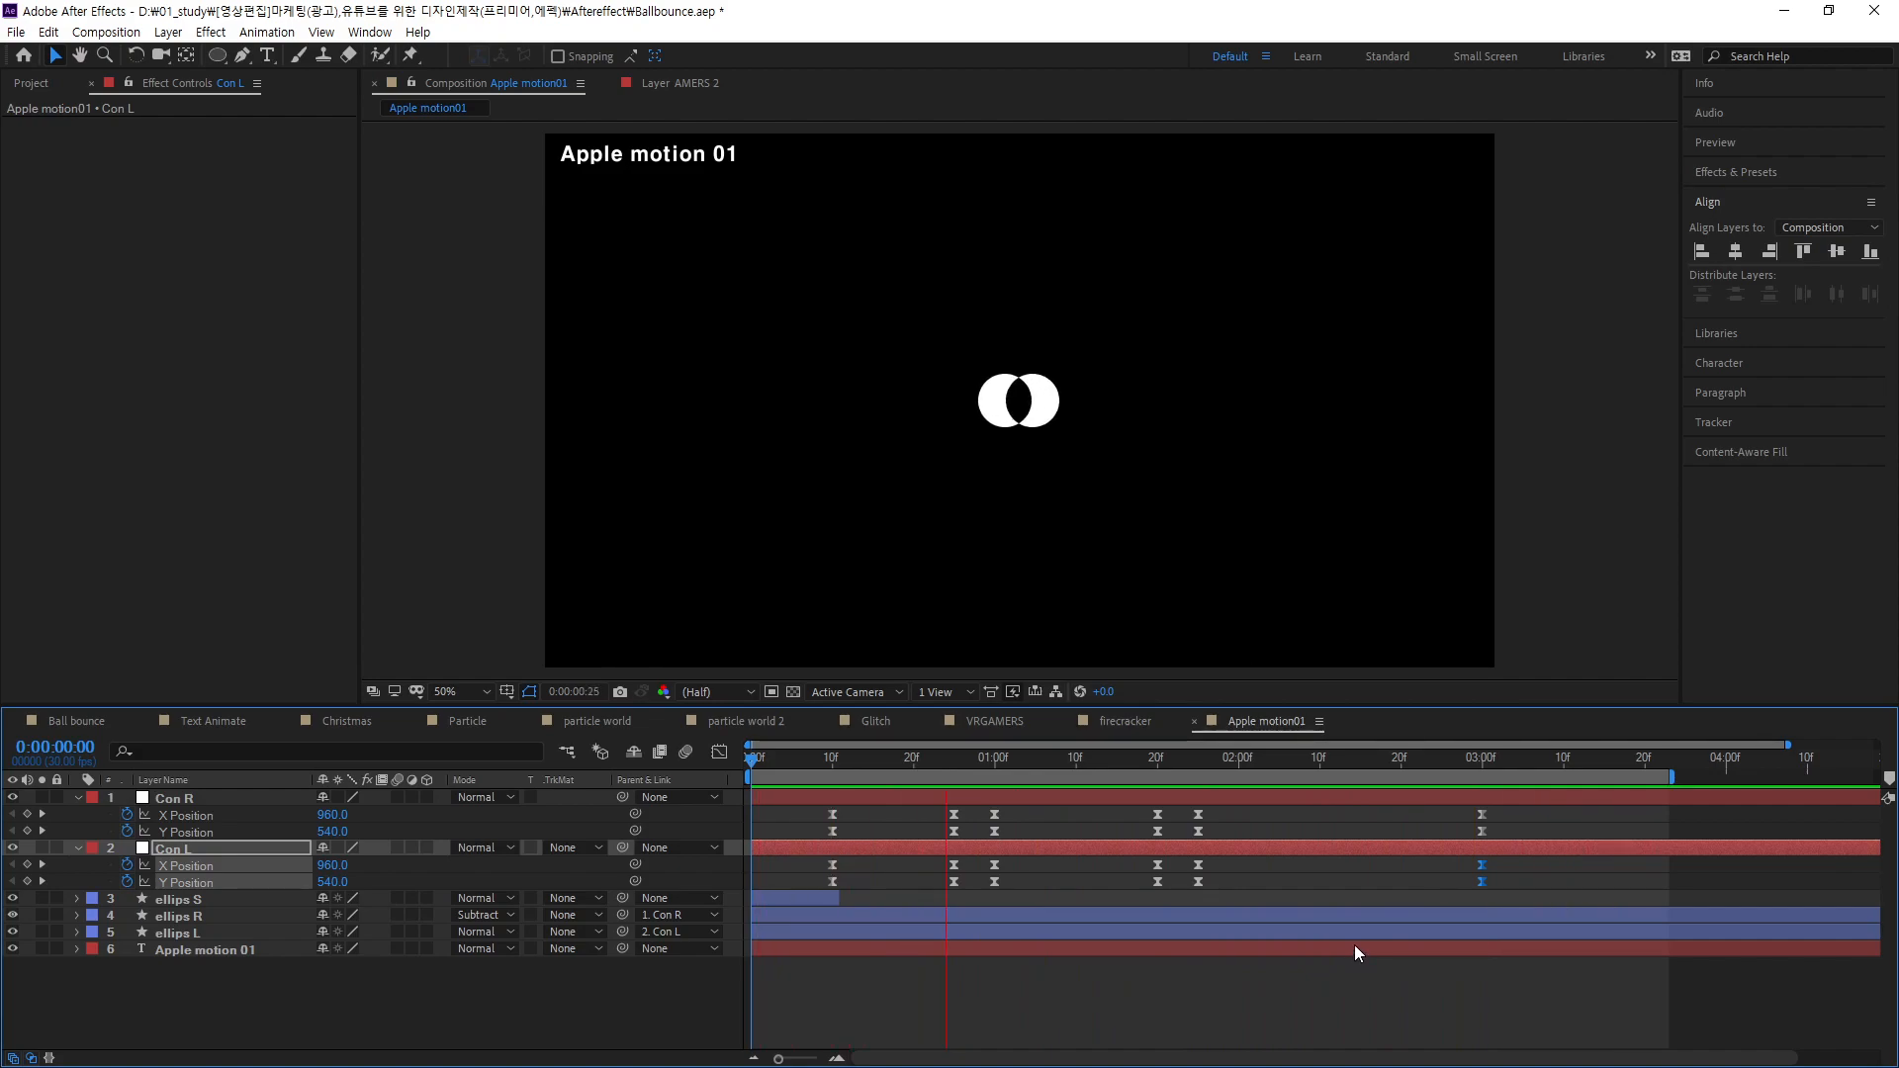
{"action": "key", "text": "space"}
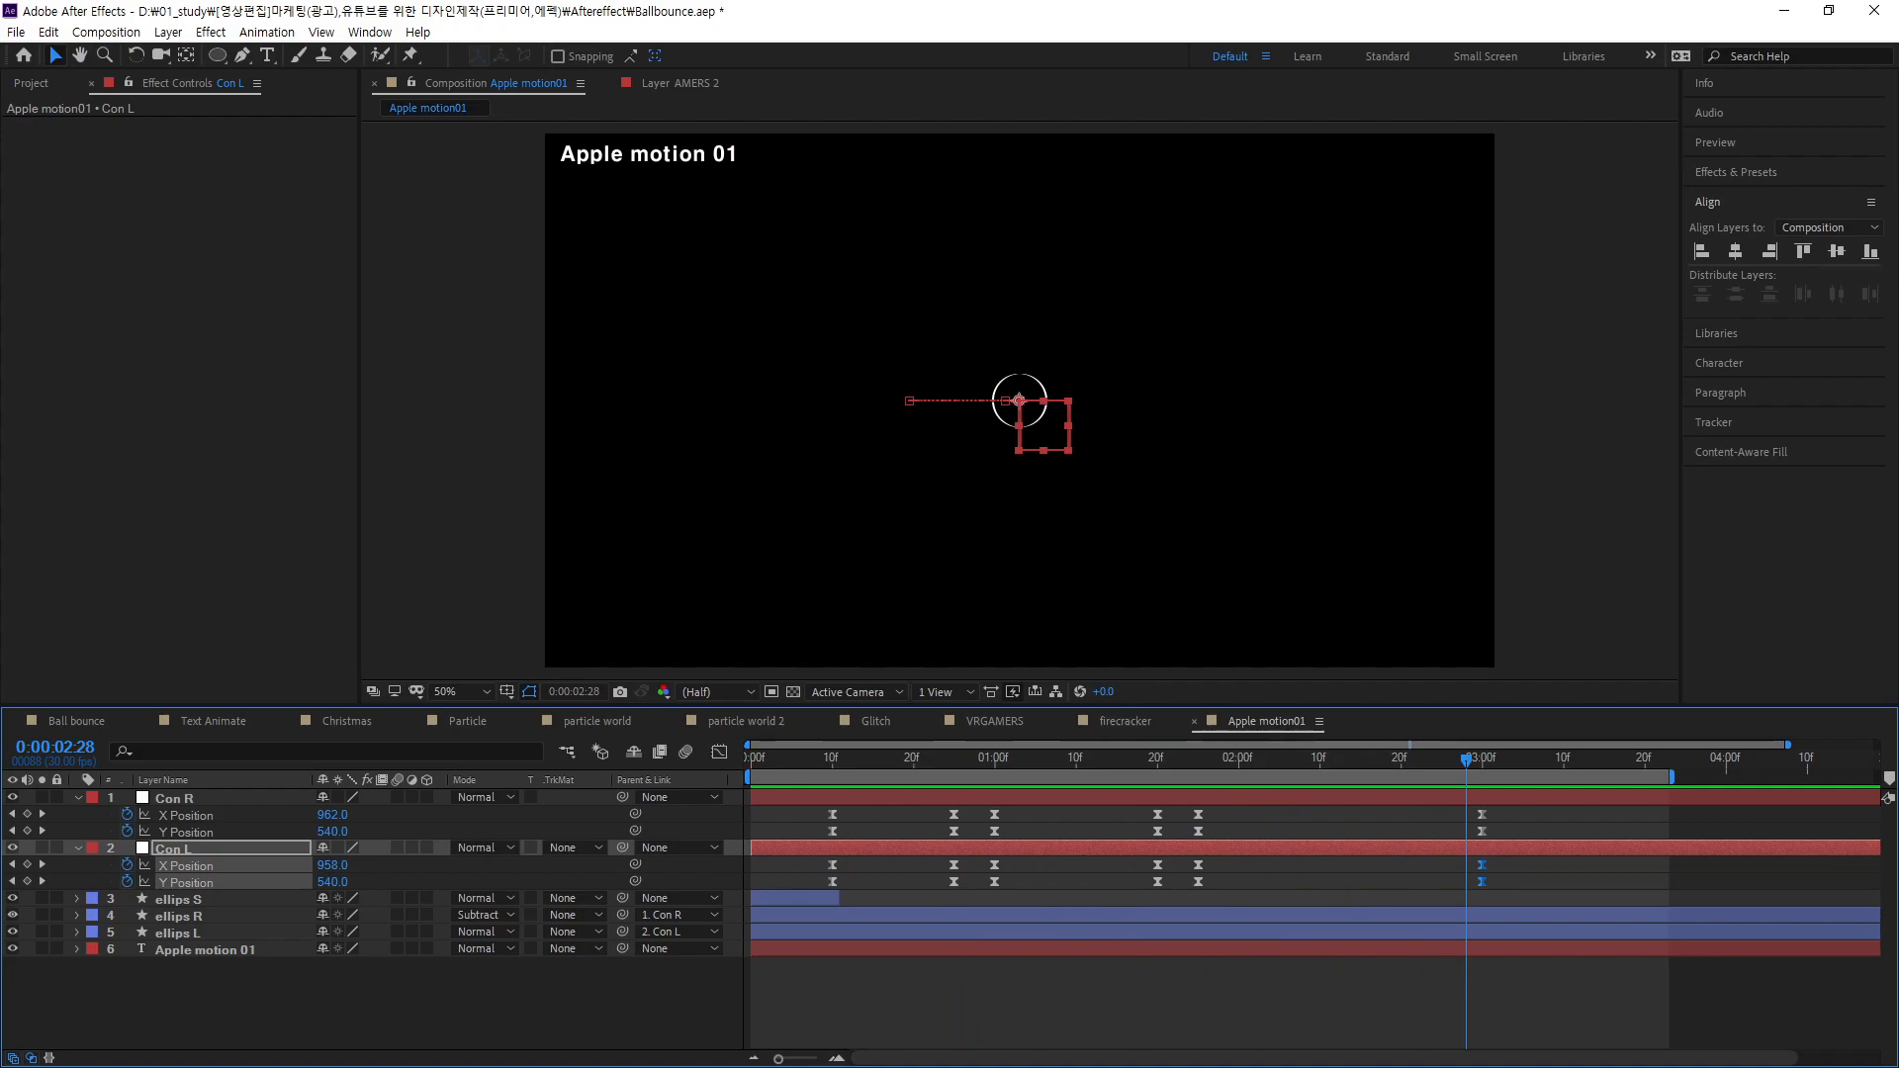
- Move the current time to 0:00:03:14 and examine Con L's motion path and position keyframes up close
{"action": "key", "text": "k"}
{"action": "key", "text": "ctrl+2"}
{"action": "mouse_move", "coordinate": [910, 391]}
{"action": "left_mouse_down"}
{"action": "mouse_move", "coordinate": [953, 263]}
{"action": "mouse_move", "coordinate": [981, 253]}
{"action": "mouse_move", "coordinate": [1016, 276]}
{"action": "mouse_move", "coordinate": [1010, 385]}
{"action": "left_mouse_up"}
{"action": "key", "text": "Escape"}
{"action": "left_click", "coordinate": [69, 853]}
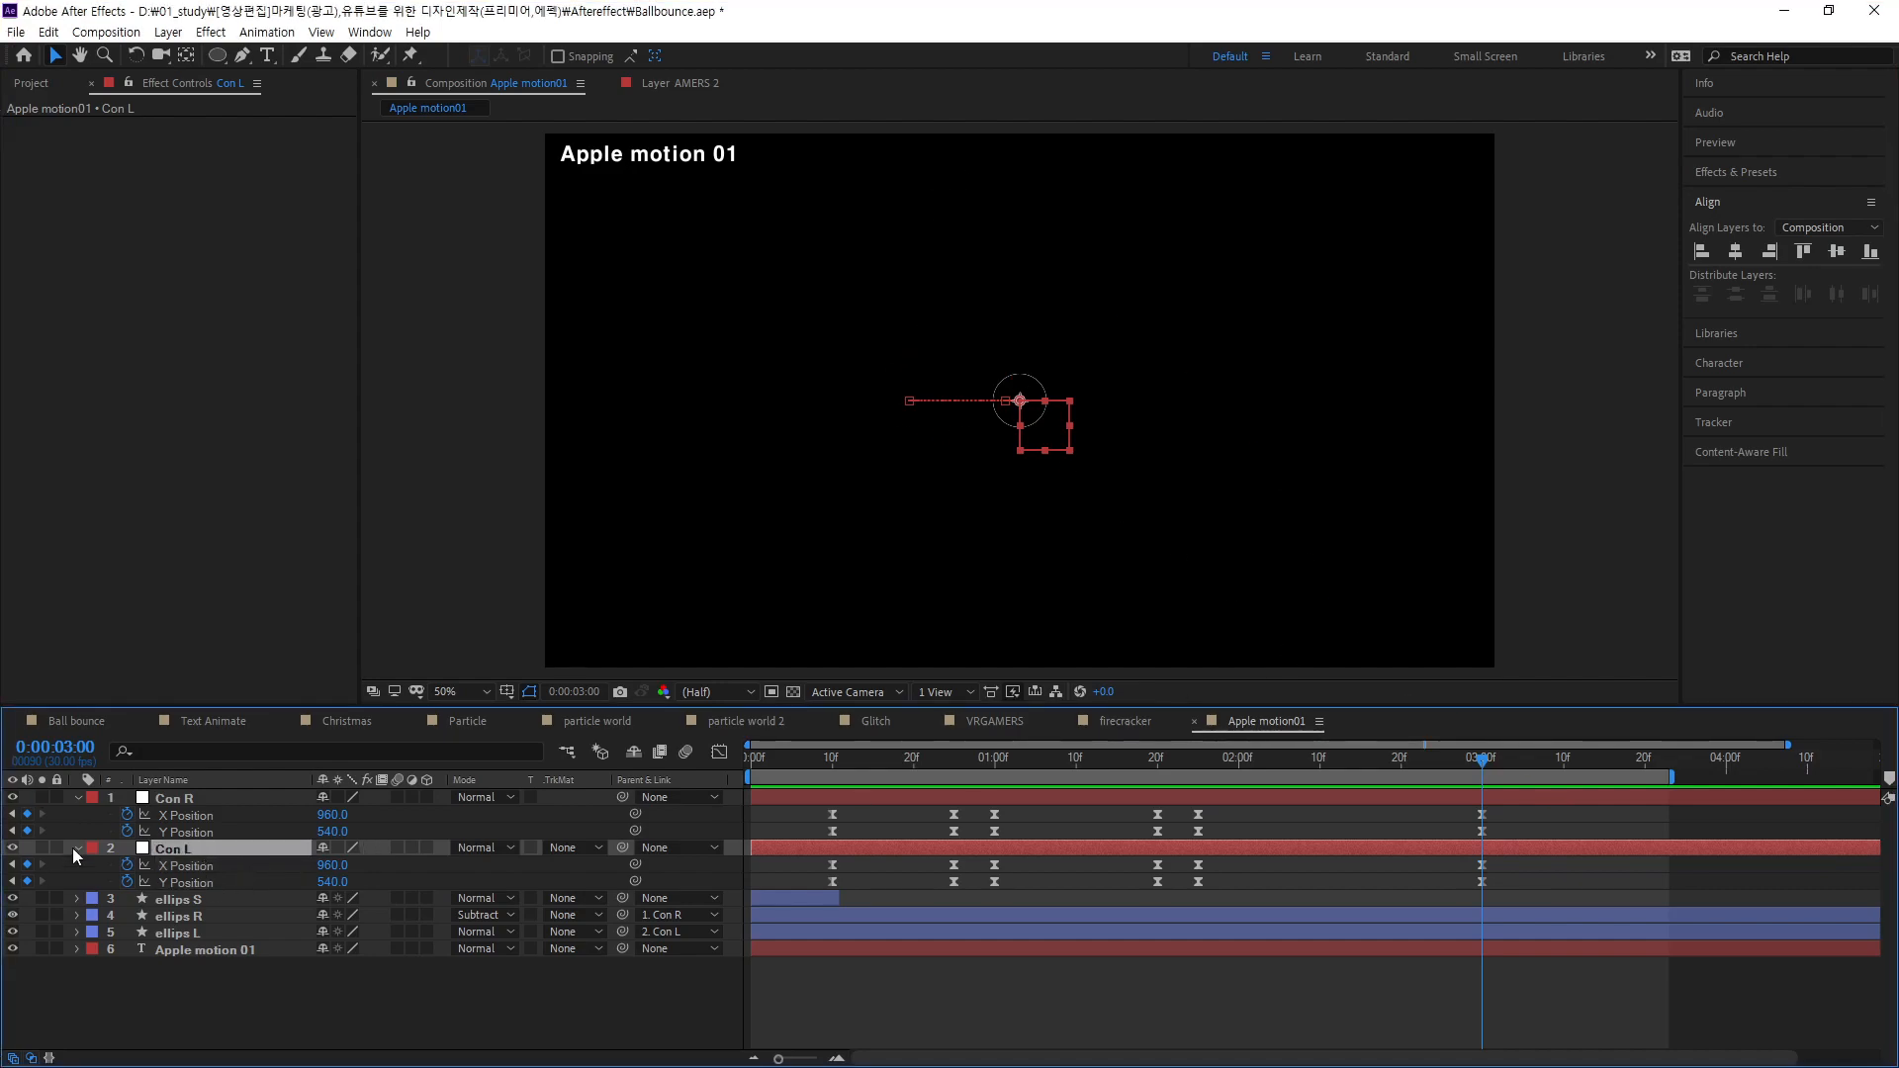
{"action": "left_click_drag", "start_coordinate": [1491, 771], "coordinate": [1605, 799]}
{"action": "scroll", "coordinate": [945, 397], "scroll_direction": "up", "scroll_amount": 6}
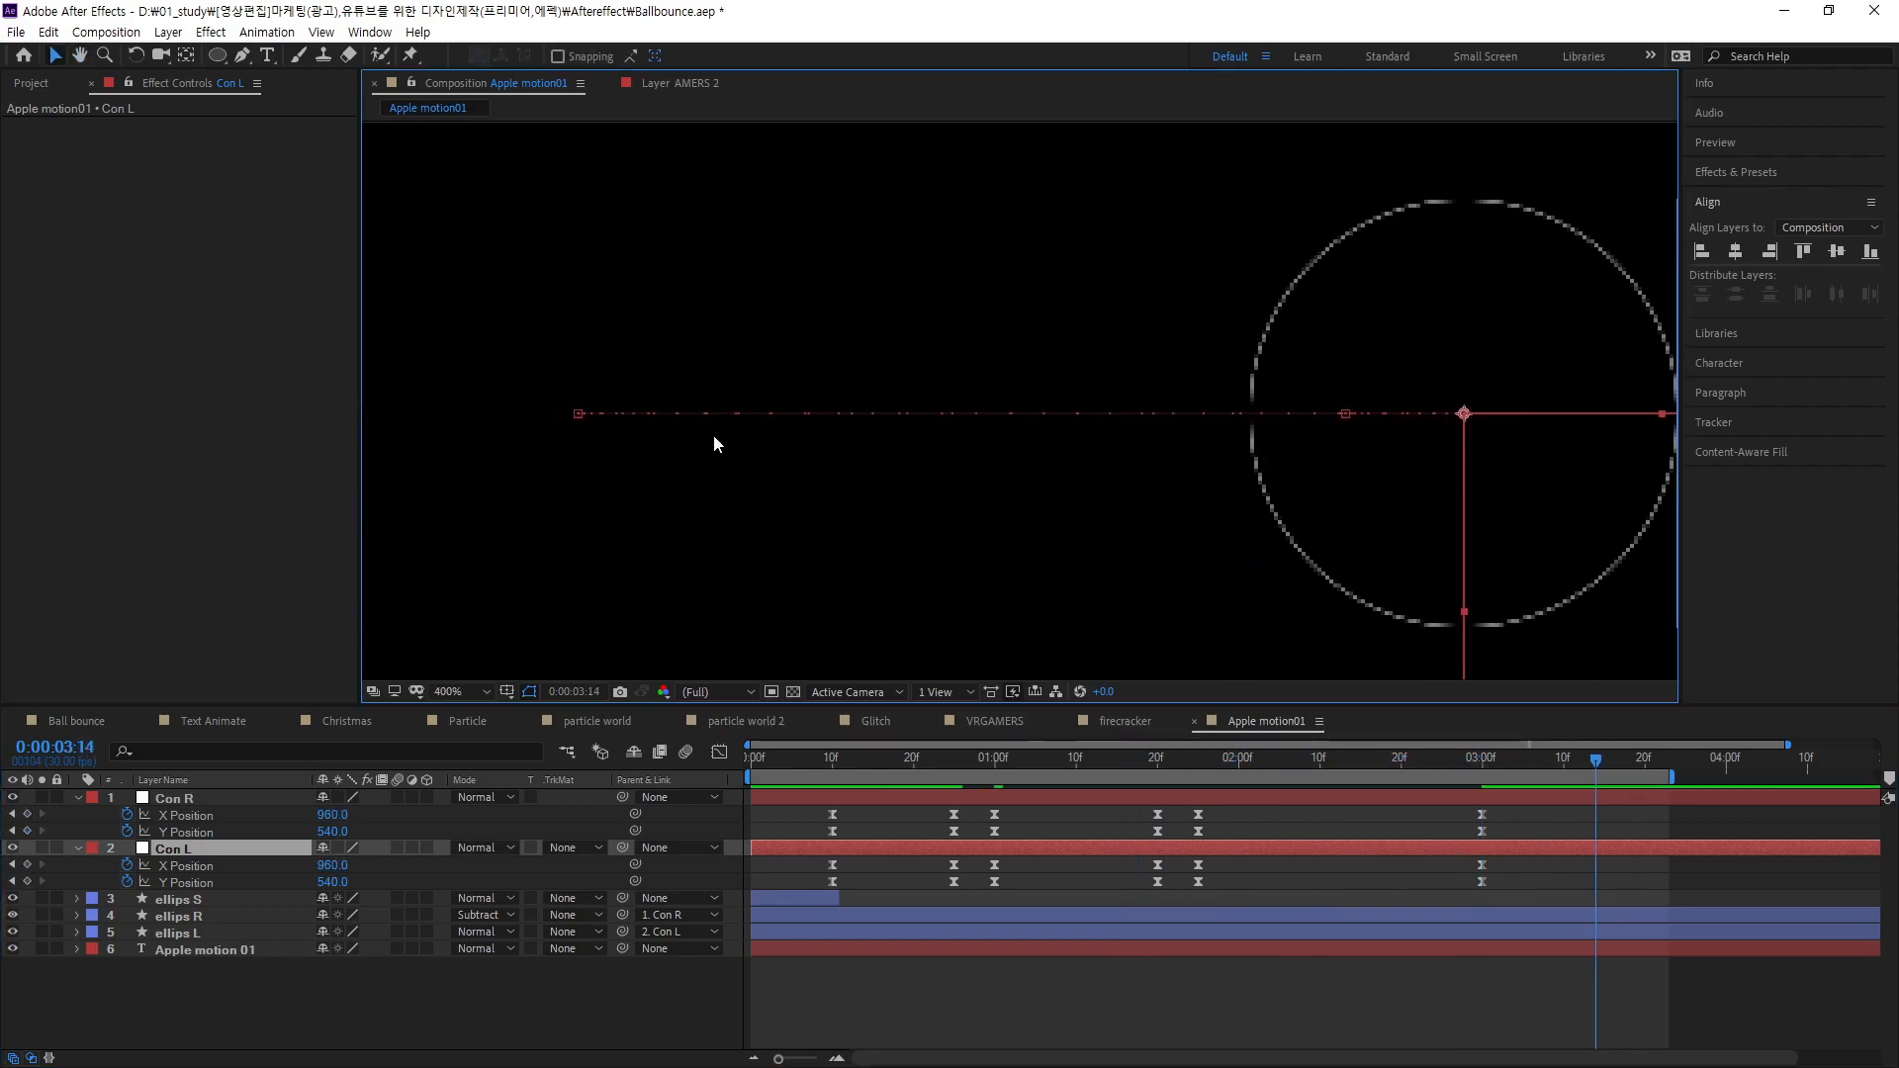
{"action": "left_click", "coordinate": [578, 414]}
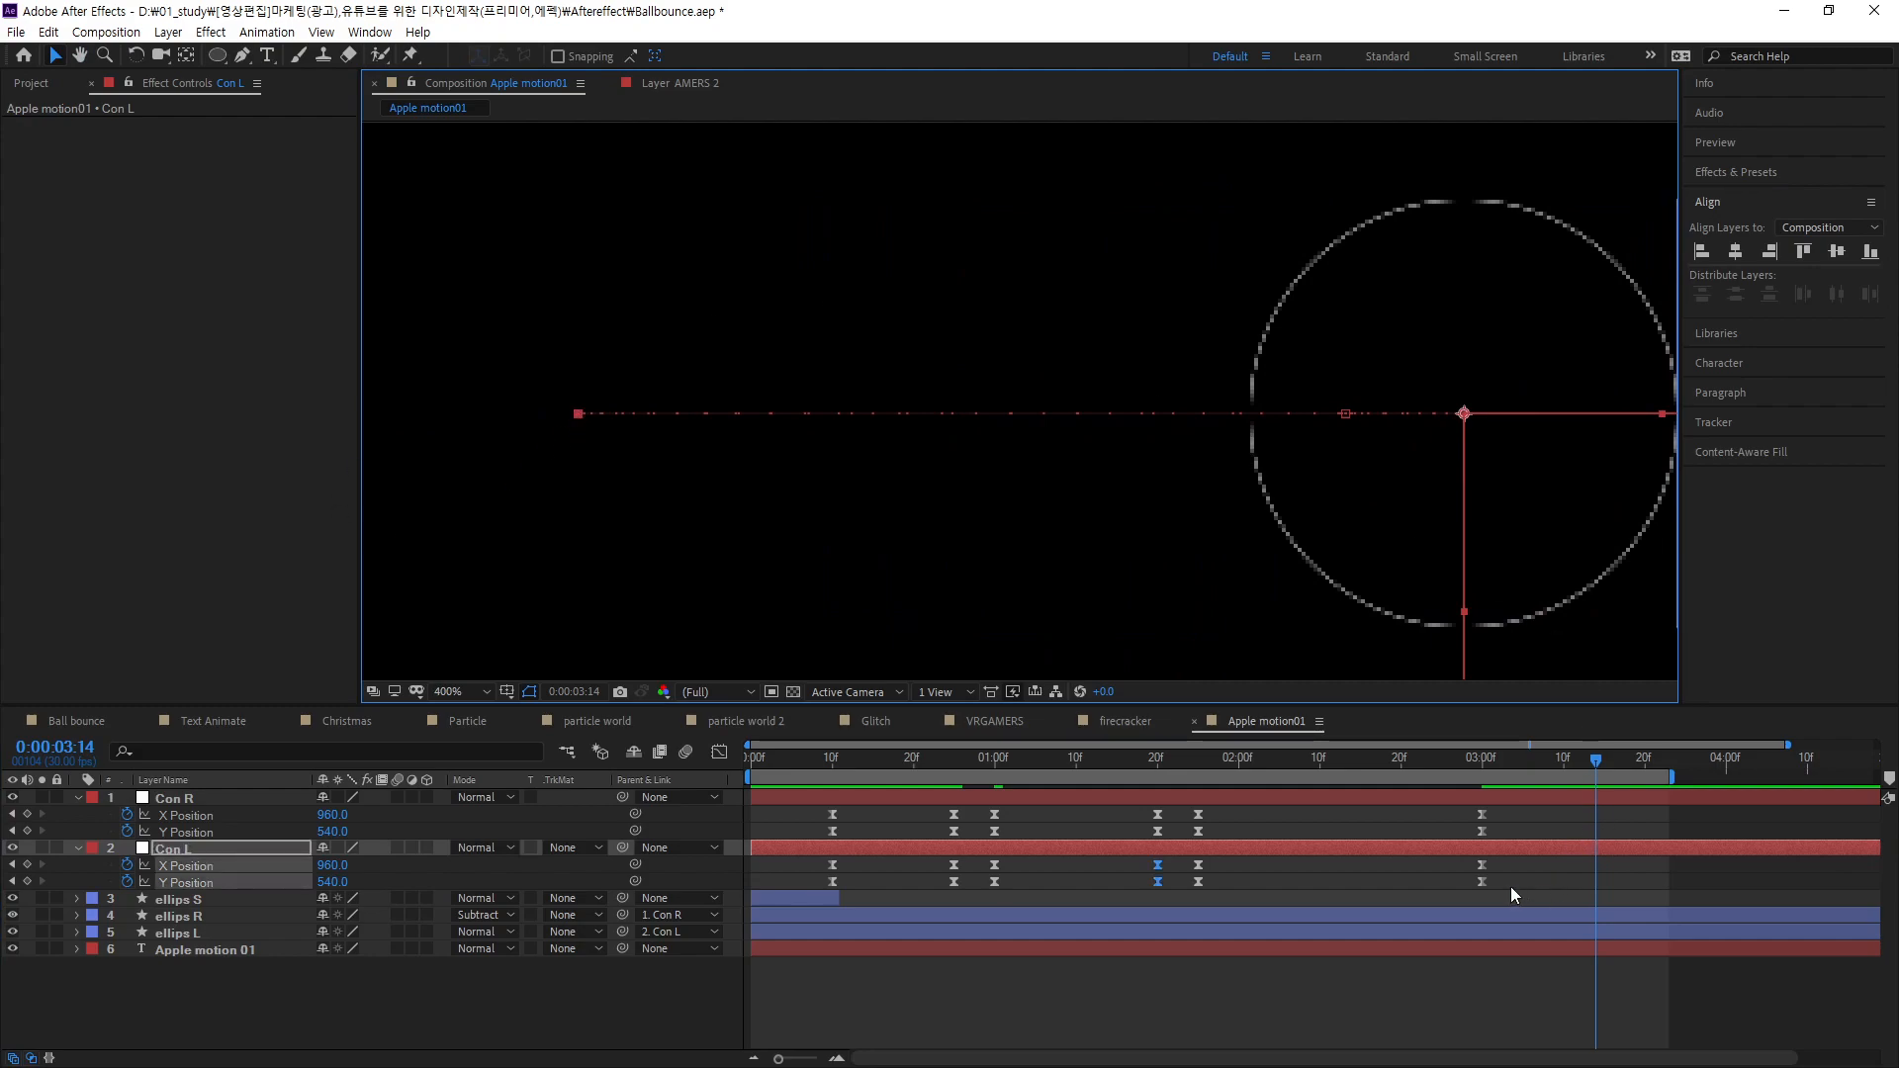
{"action": "left_click", "coordinate": [1481, 881]}
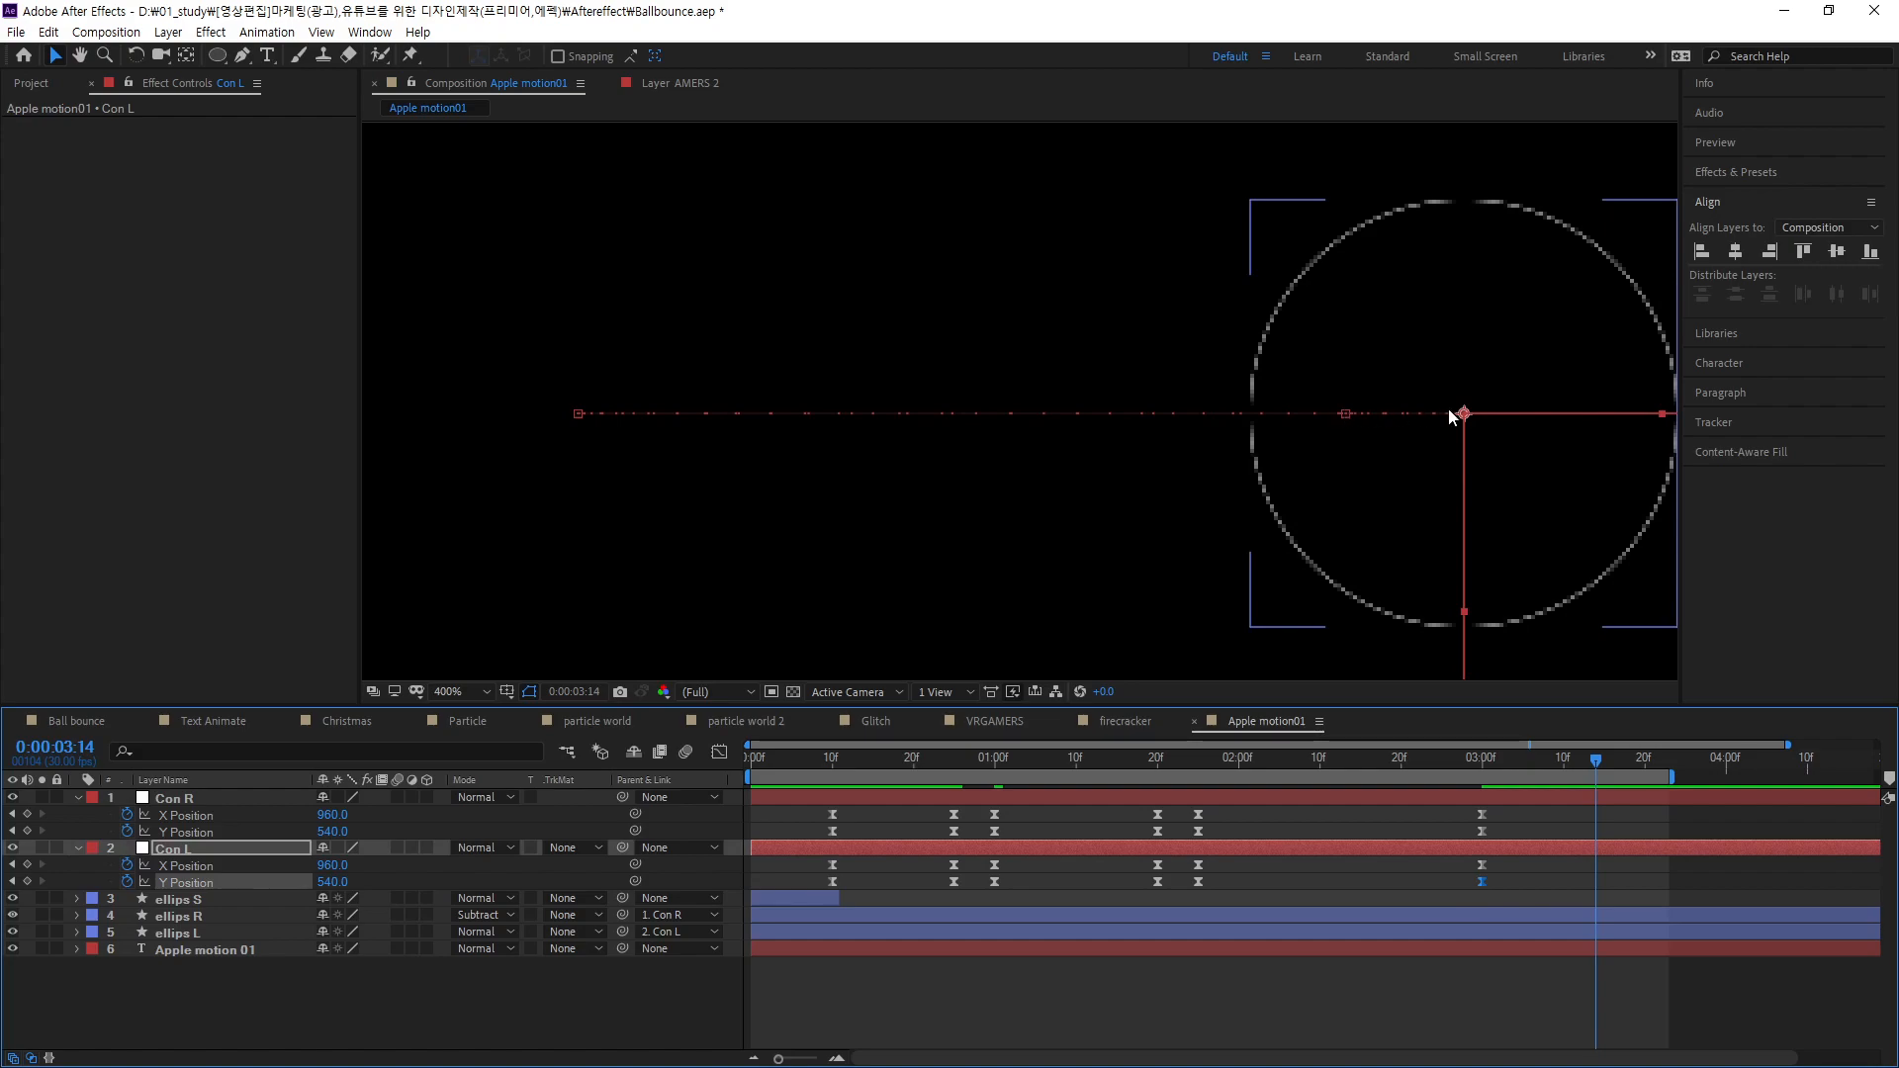
{"action": "left_click", "coordinate": [1193, 884]}
{"action": "left_click", "coordinate": [1197, 864]}
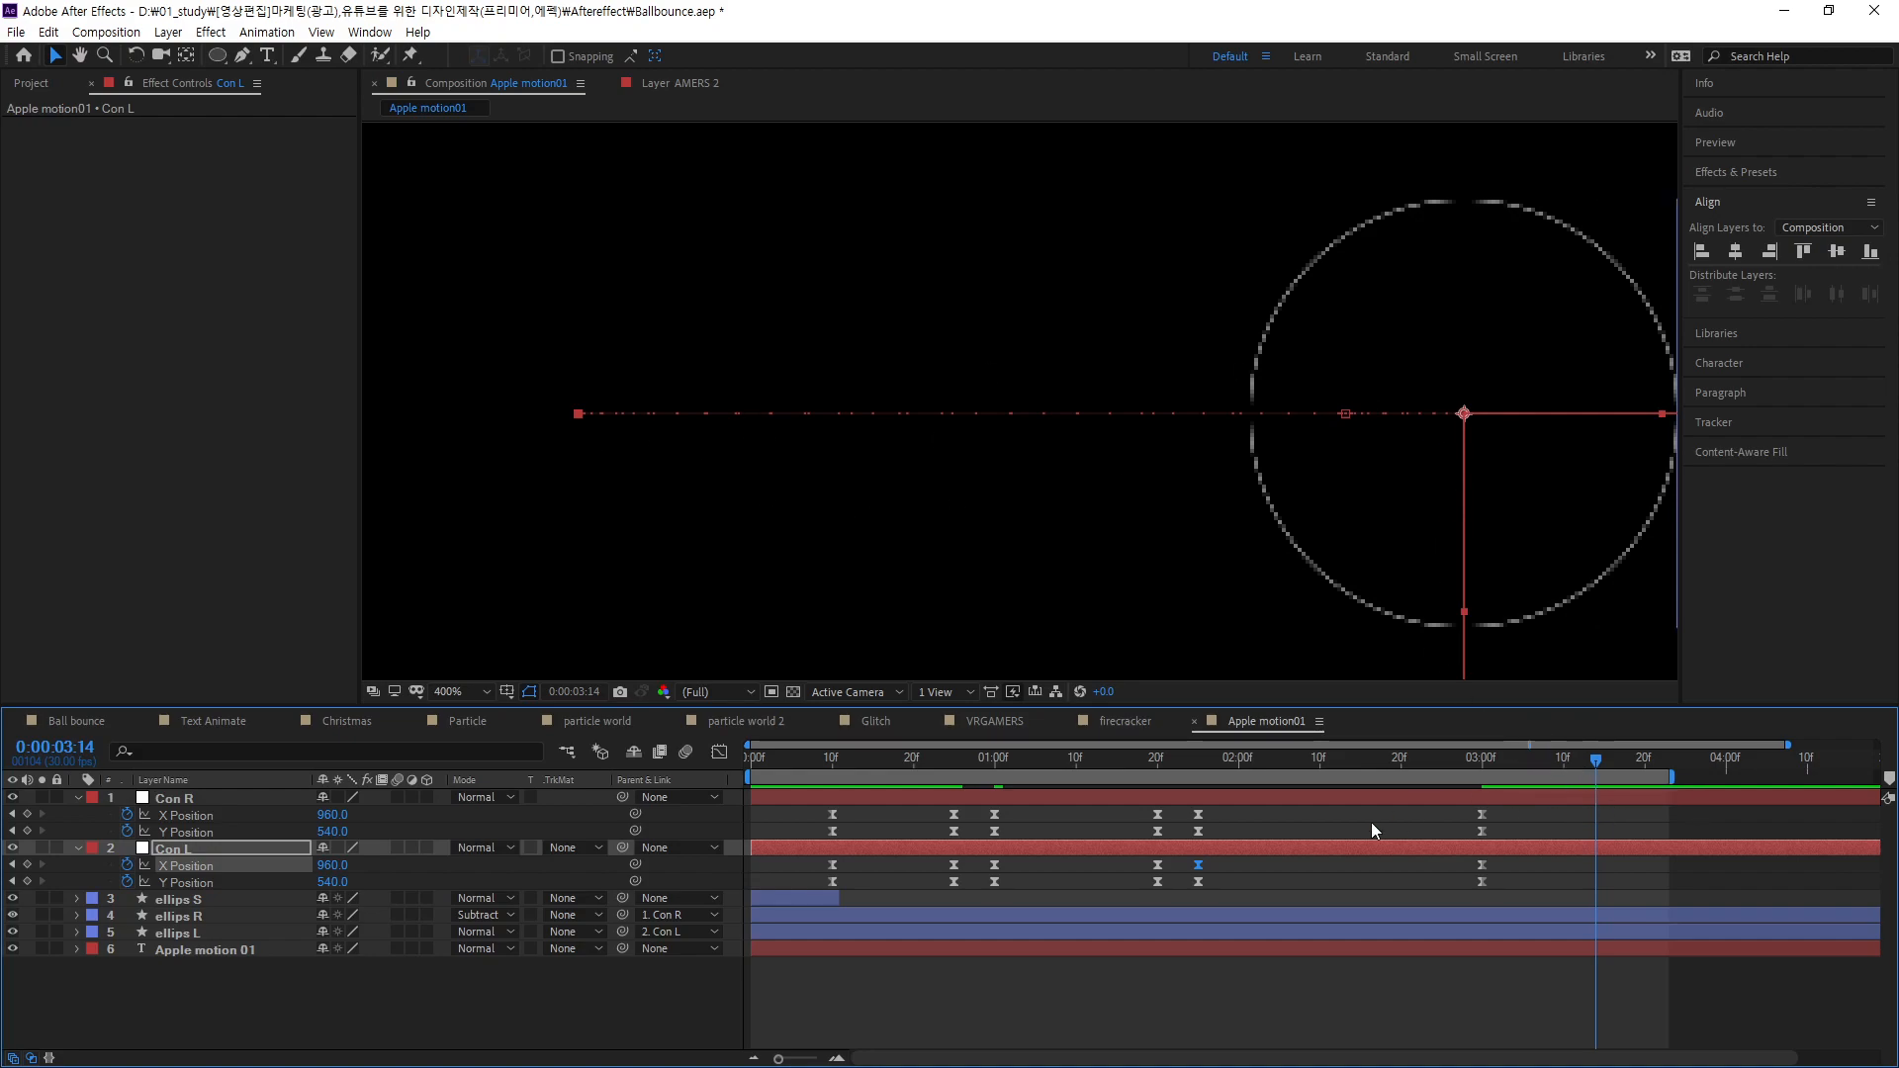
- Show Con L's Y Position curve in the Graph Editor and inspect its segment between 0:00:01:25 and 0:00:03:00
{"action": "left_click", "coordinate": [719, 754]}
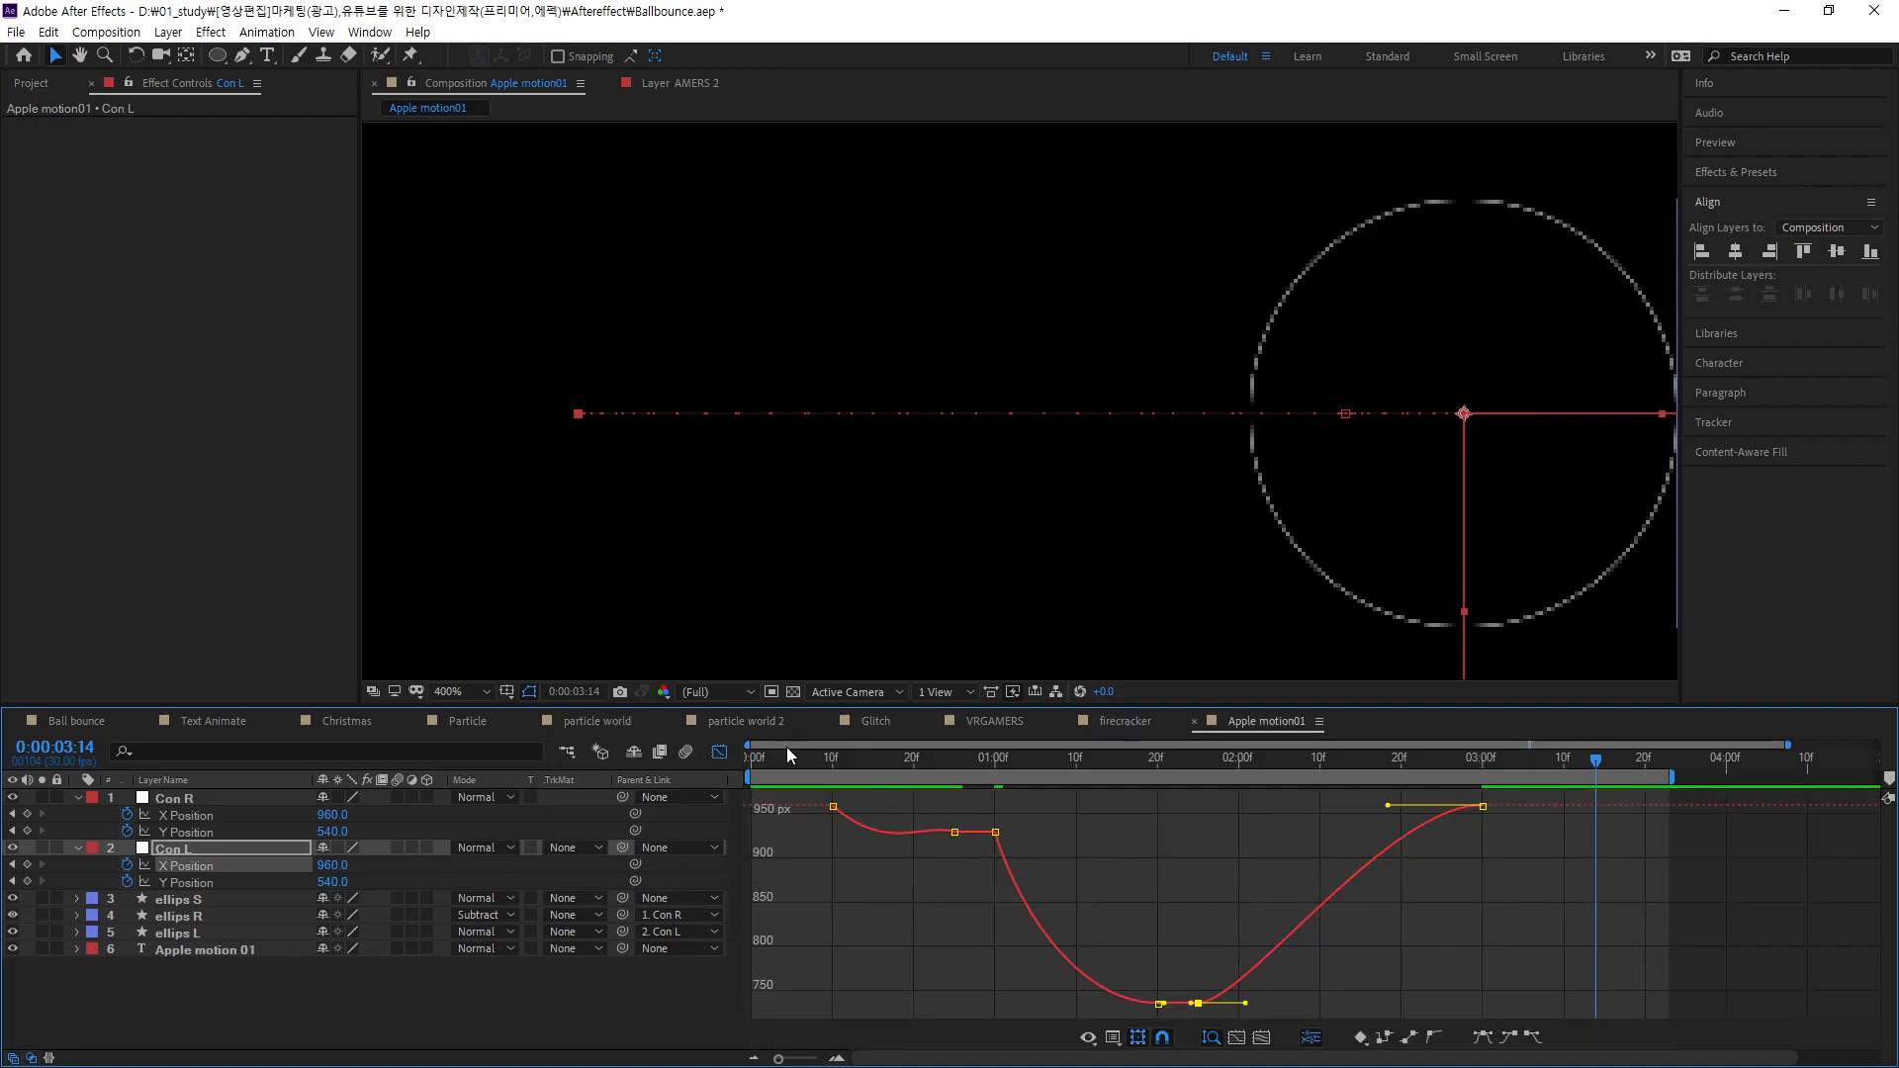
{"action": "left_click", "coordinate": [183, 882]}
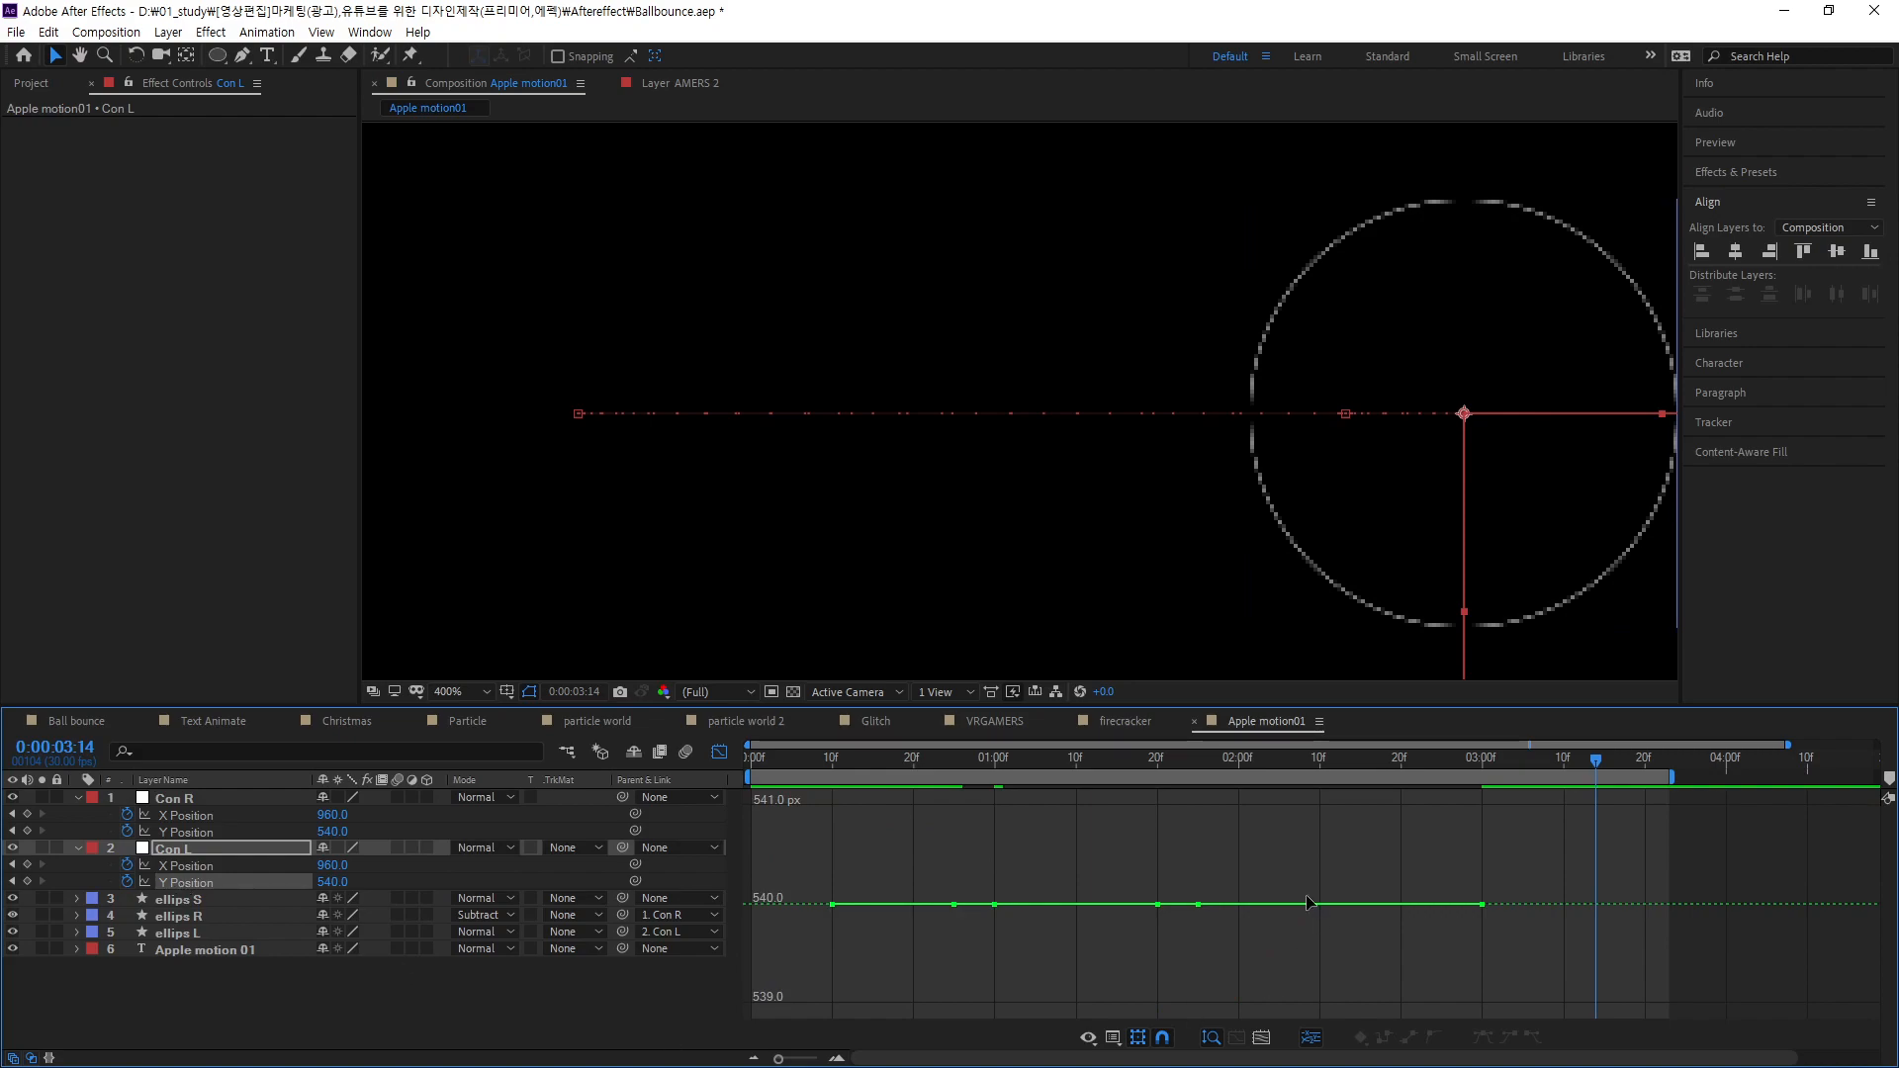
{"action": "left_click", "coordinate": [1203, 902]}
{"action": "left_click", "coordinate": [1346, 904]}
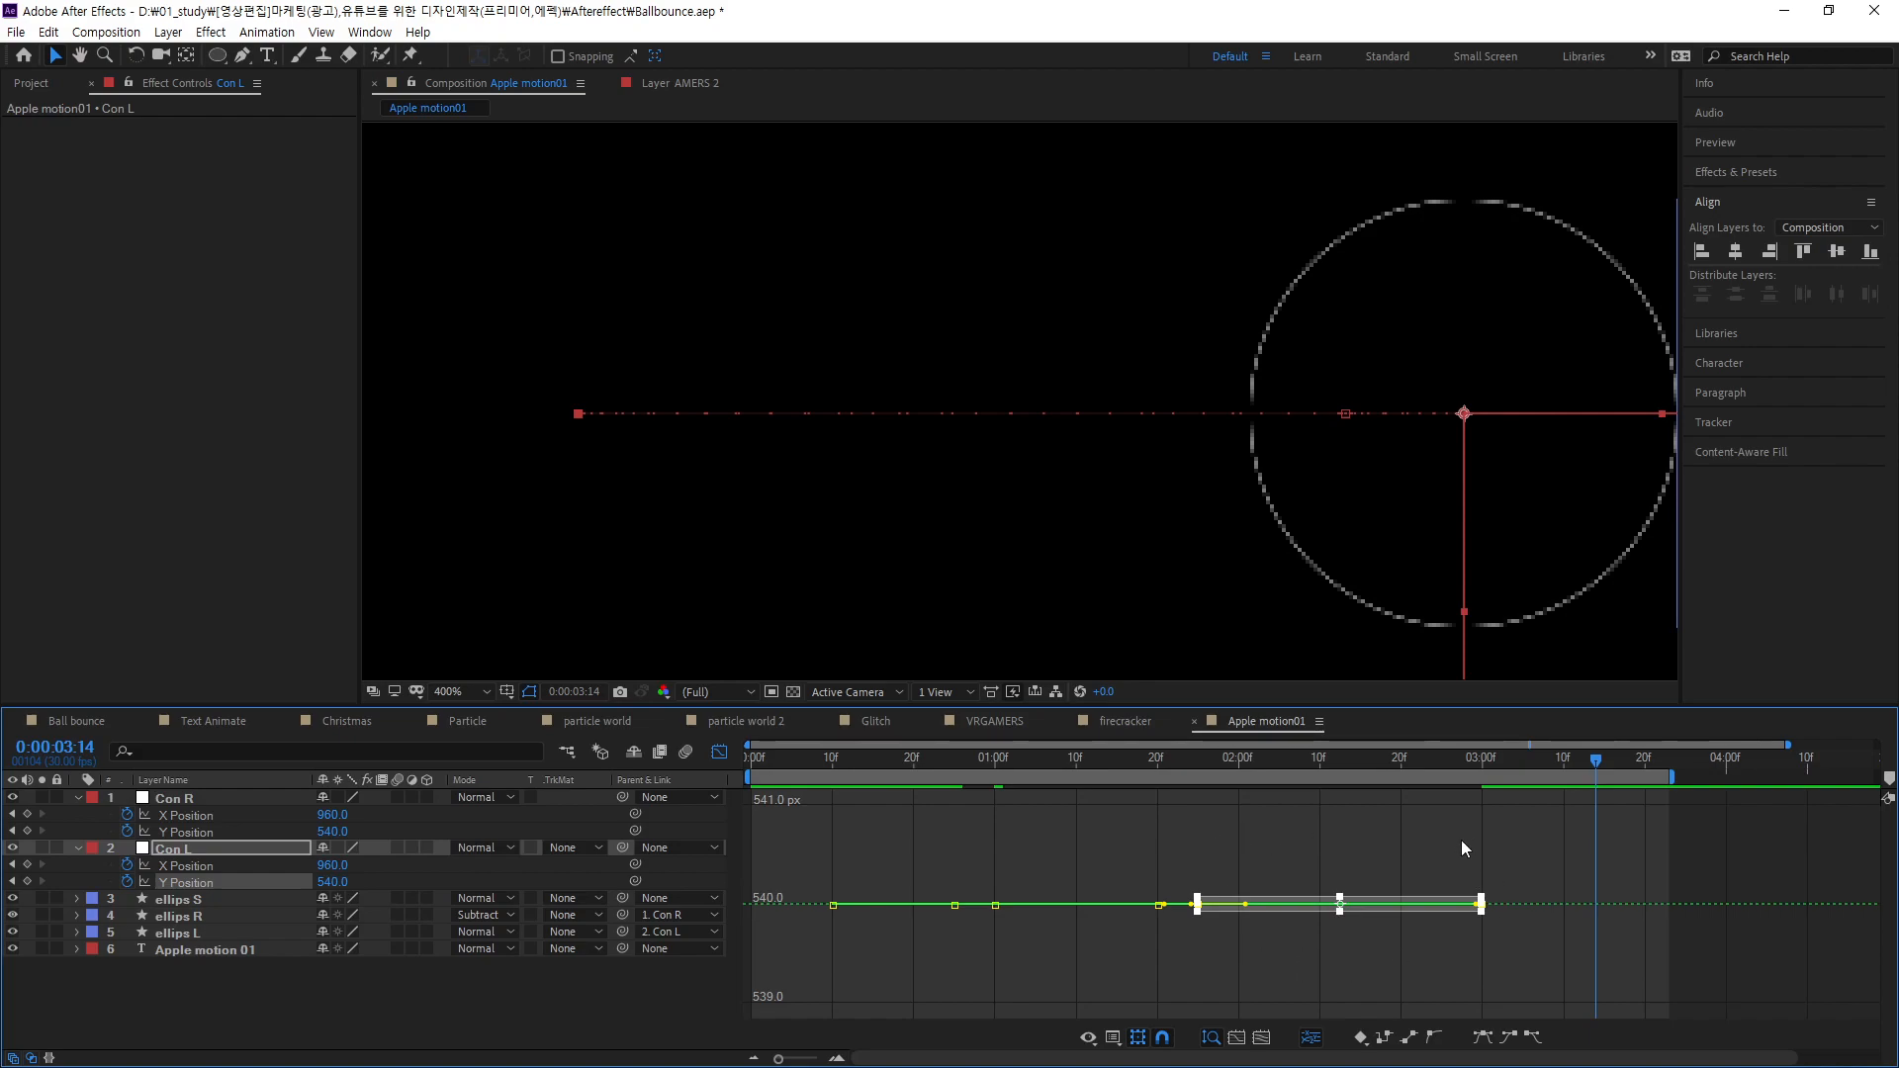
{"action": "left_click", "coordinate": [1510, 1038]}
{"action": "left_click", "coordinate": [1309, 973]}
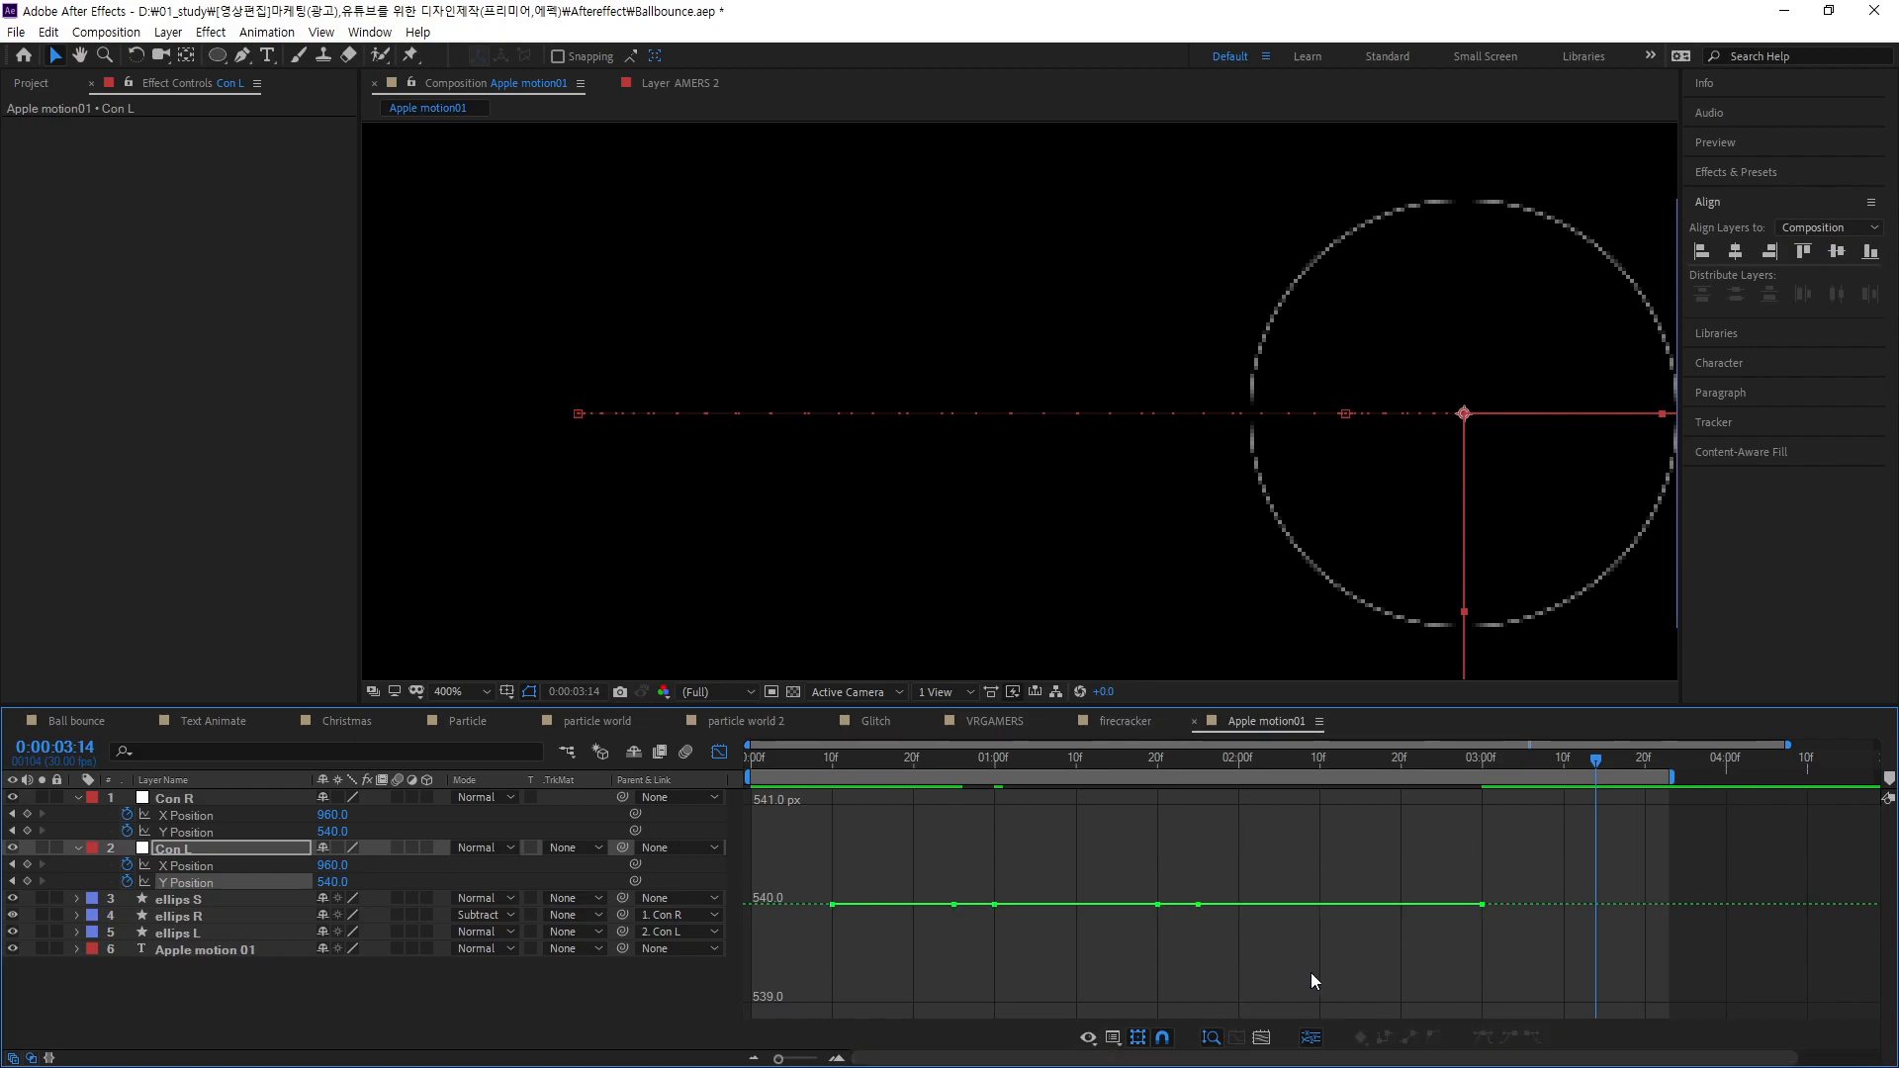
- Bend Con L's Y Position curve between 0:00:01:25 and 0:00:03:00 into a slight downward dip to about 539.92 px
{"action": "left_click", "coordinate": [1199, 905]}
{"action": "left_click_drag", "start_coordinate": [1292, 904], "coordinate": [1312, 841]}
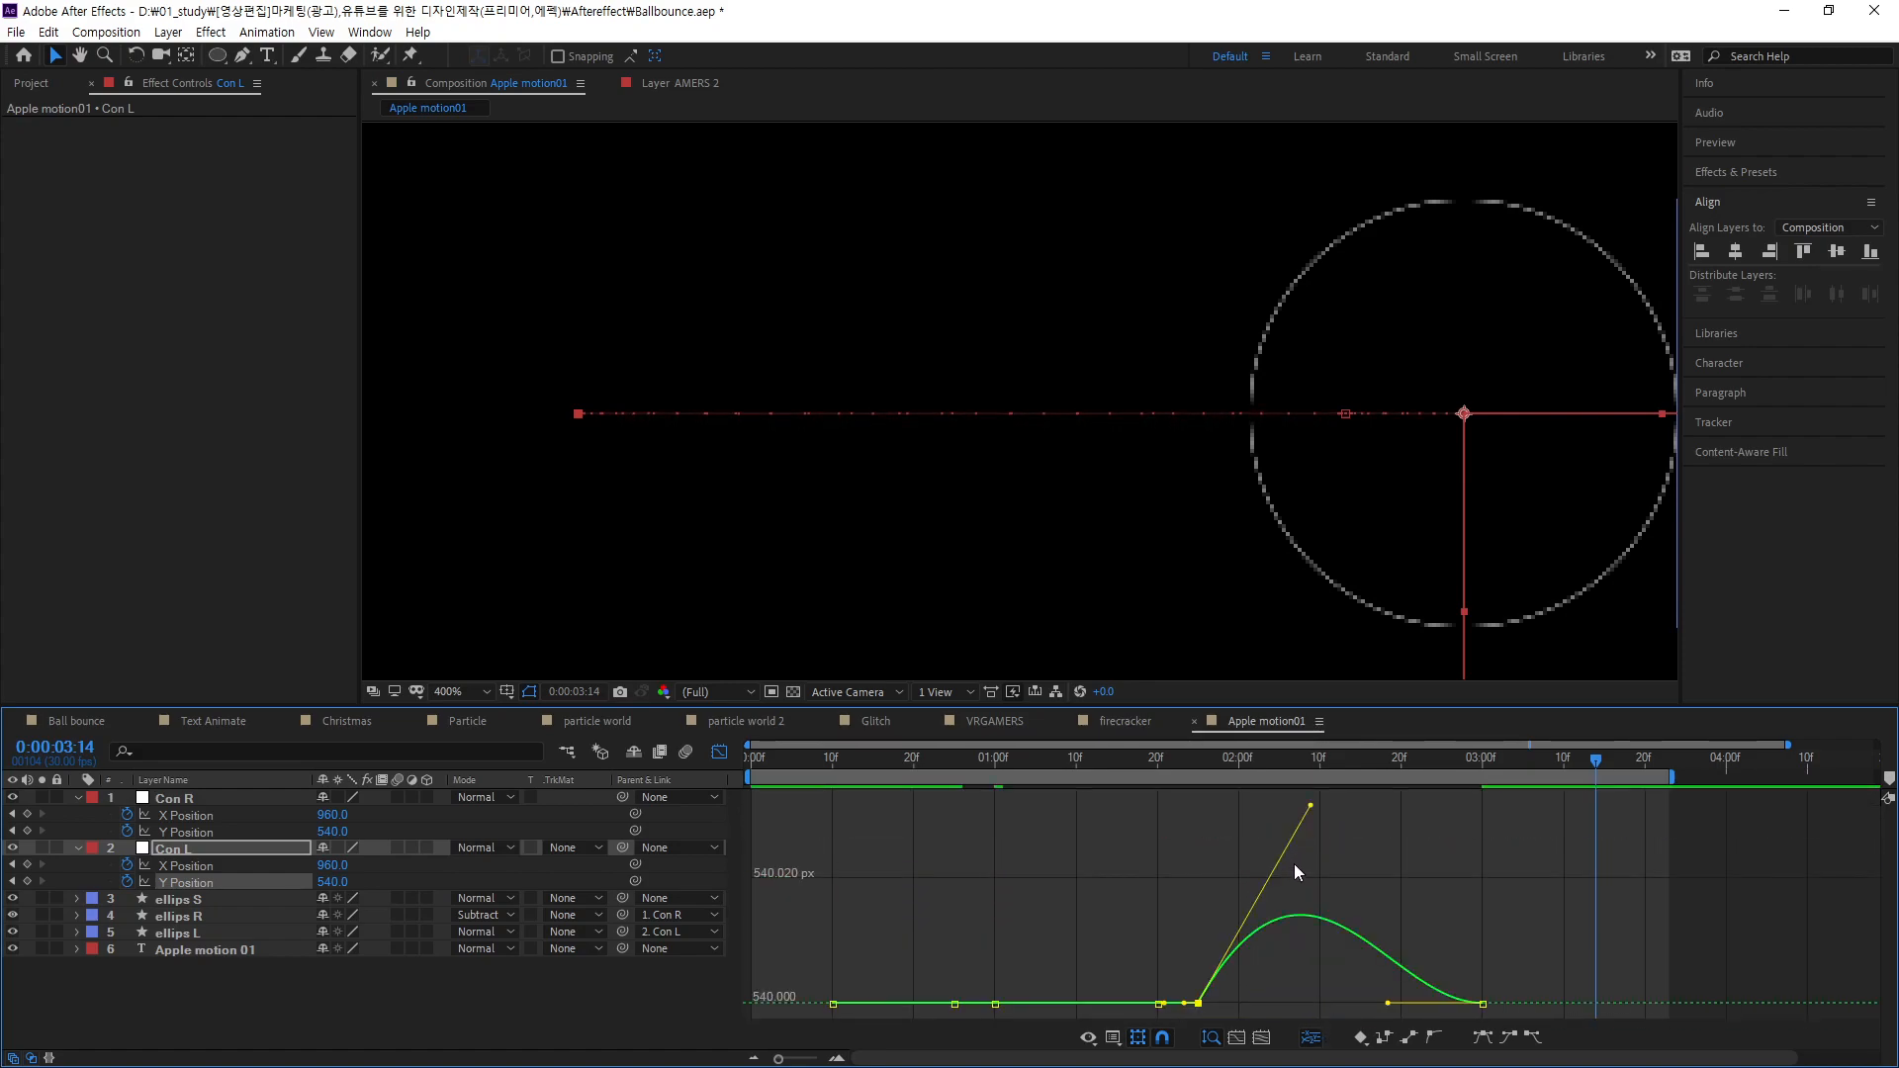
{"action": "left_click_drag", "start_coordinate": [1393, 1006], "coordinate": [1259, 806]}
{"action": "left_click_drag", "start_coordinate": [1335, 863], "coordinate": [1351, 1061]}
{"action": "left_click", "coordinate": [1359, 968]}
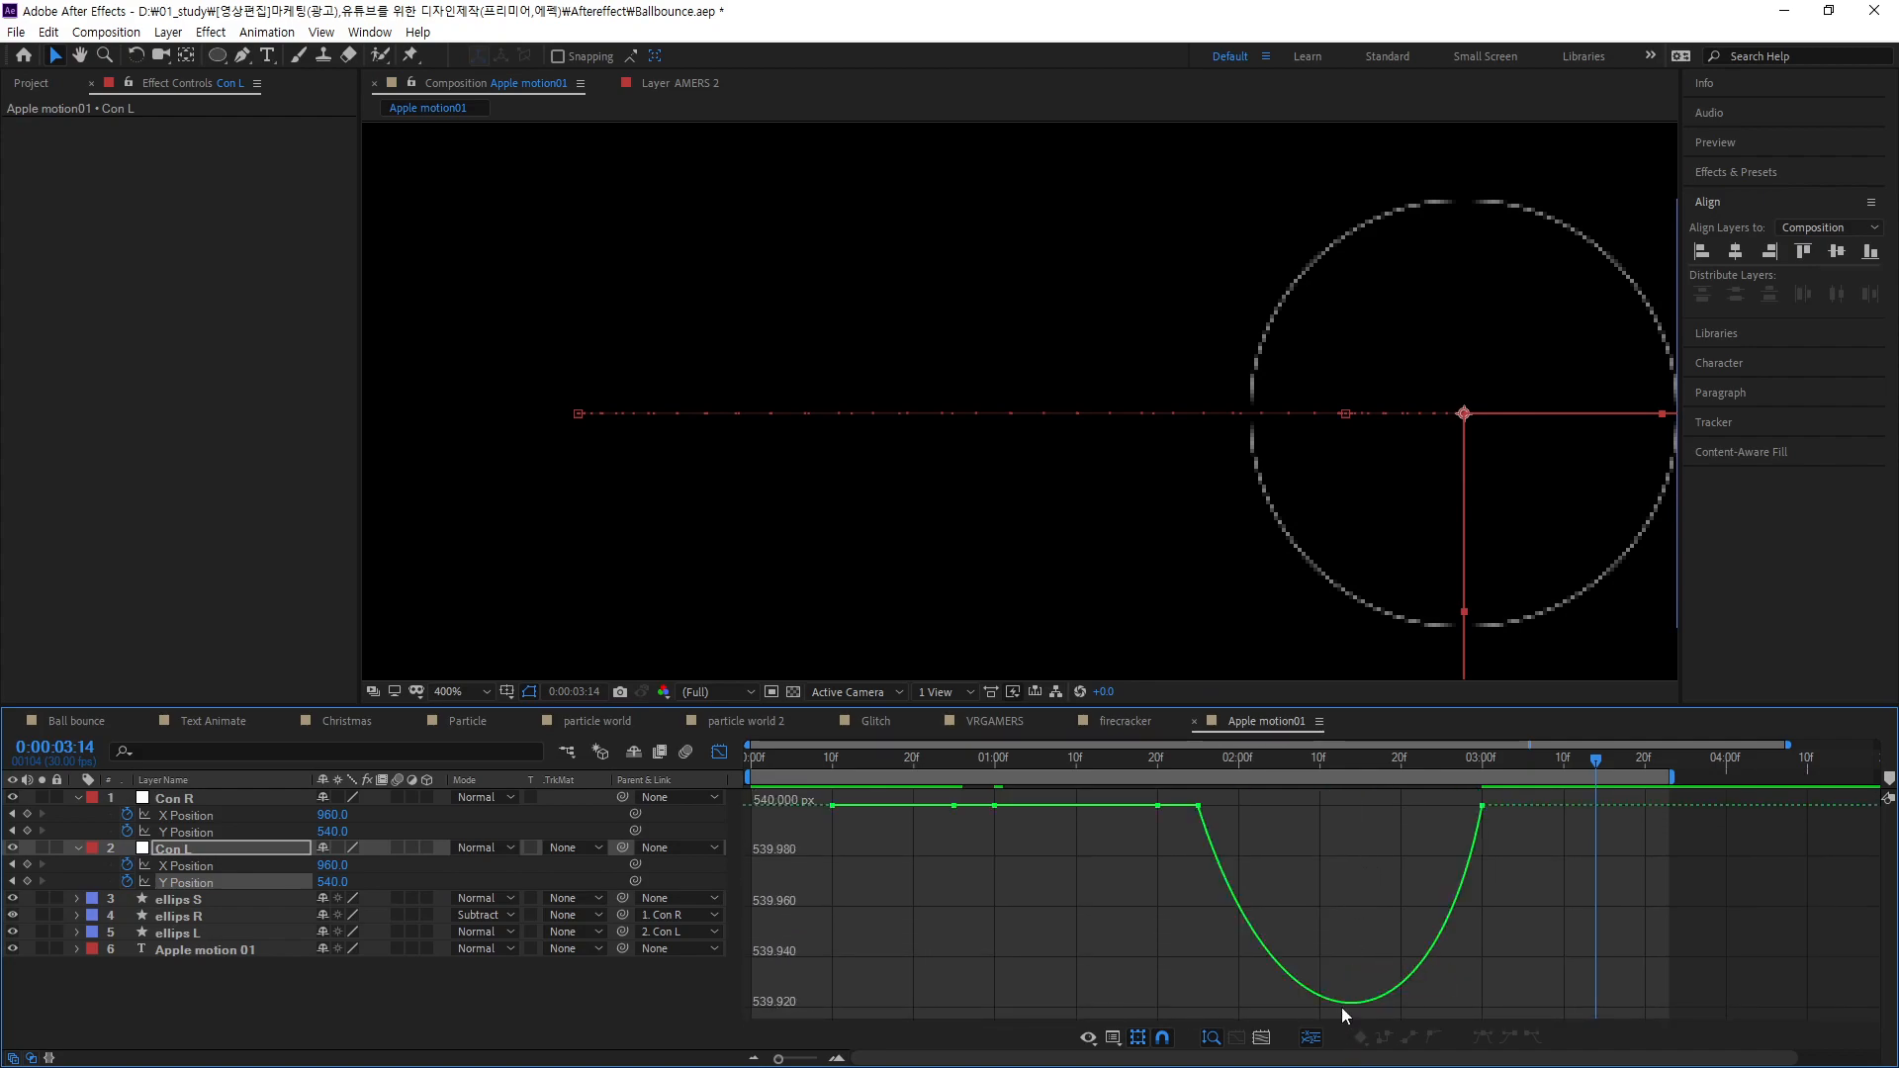
- Deepen the dip in Con L's Y Position curve to about 447 px, making its motion path an upward arc
{"action": "left_click_drag", "start_coordinate": [1352, 1003], "coordinate": [1346, 1057]}
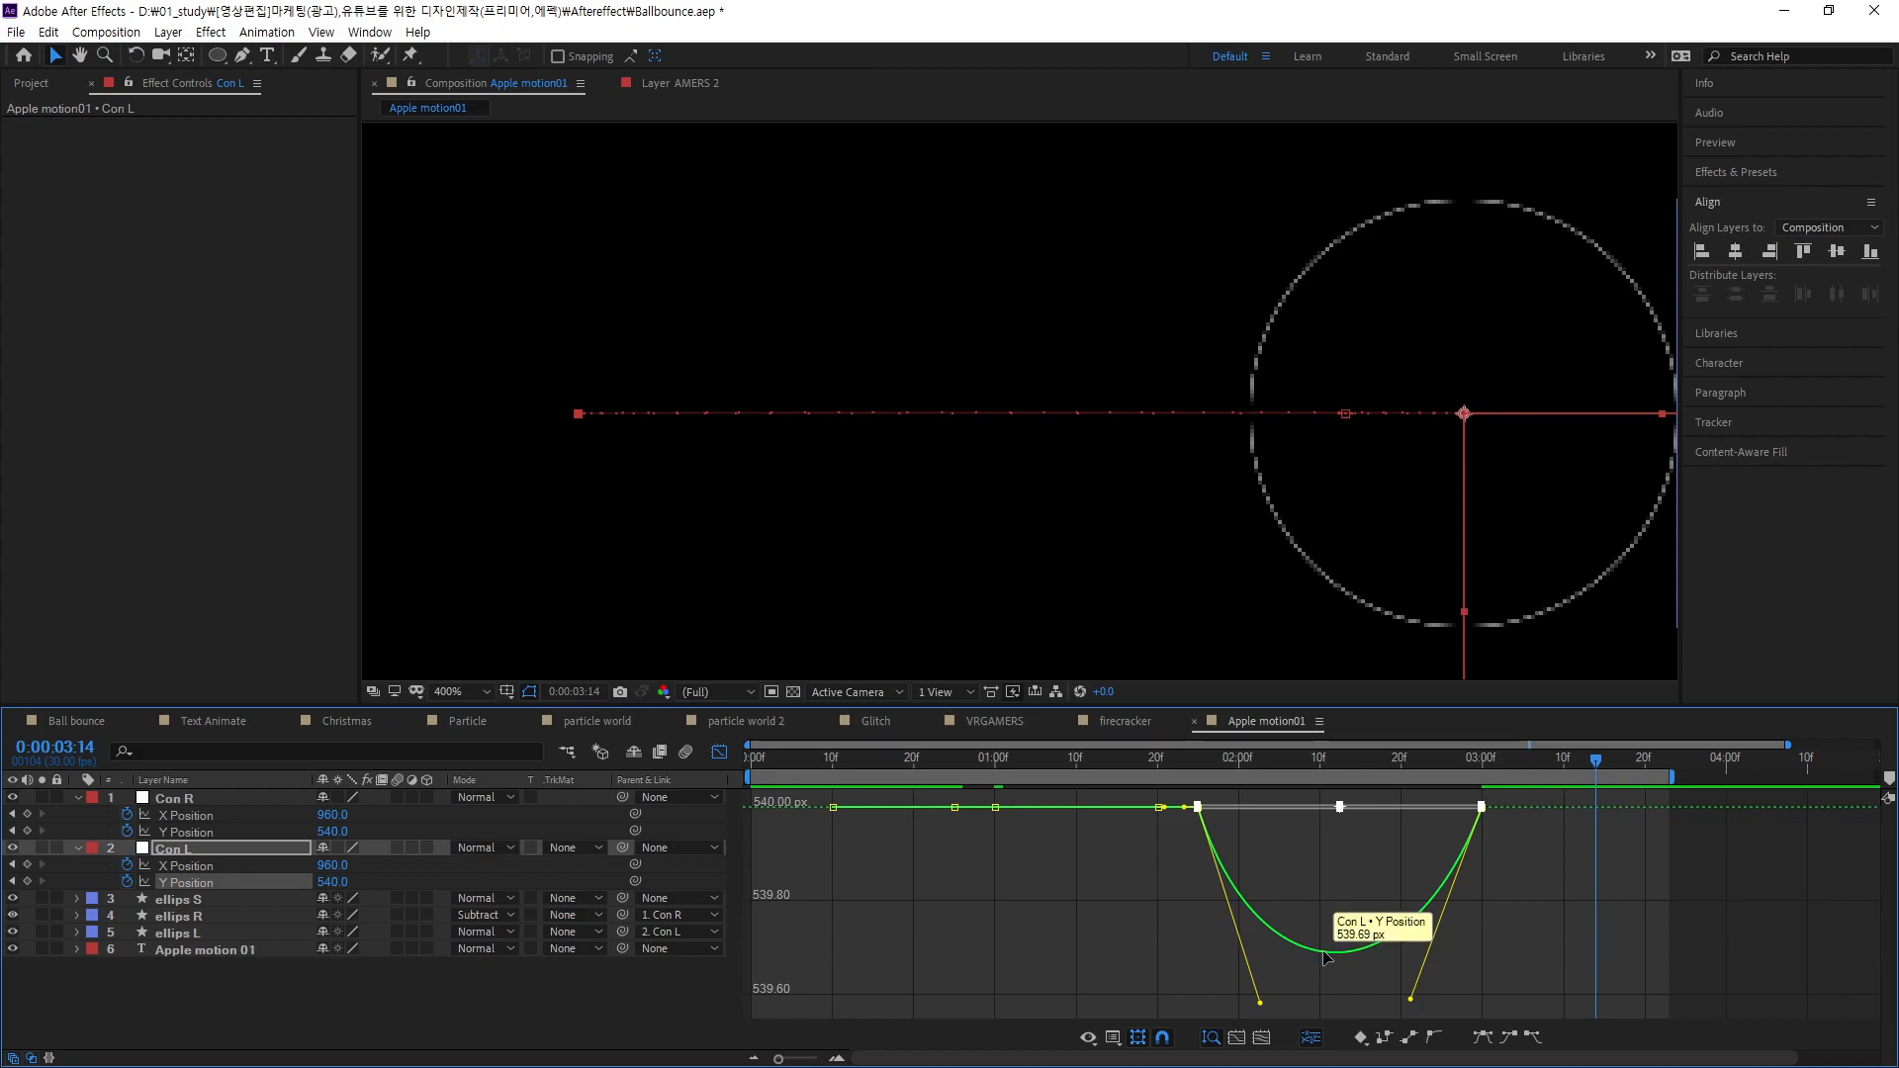
{"action": "left_click_drag", "start_coordinate": [1337, 957], "coordinate": [1314, 1064]}
{"action": "left_click_drag", "start_coordinate": [1301, 956], "coordinate": [1302, 1064]}
{"action": "mouse_move", "coordinate": [1332, 957]}
{"action": "left_mouse_down"}
{"action": "mouse_move", "coordinate": [1313, 1064]}
{"action": "mouse_move", "coordinate": [1312, 969]}
{"action": "mouse_move", "coordinate": [1331, 946]}
{"action": "mouse_move", "coordinate": [1313, 941]}
{"action": "mouse_move", "coordinate": [1325, 981]}
{"action": "left_mouse_up"}
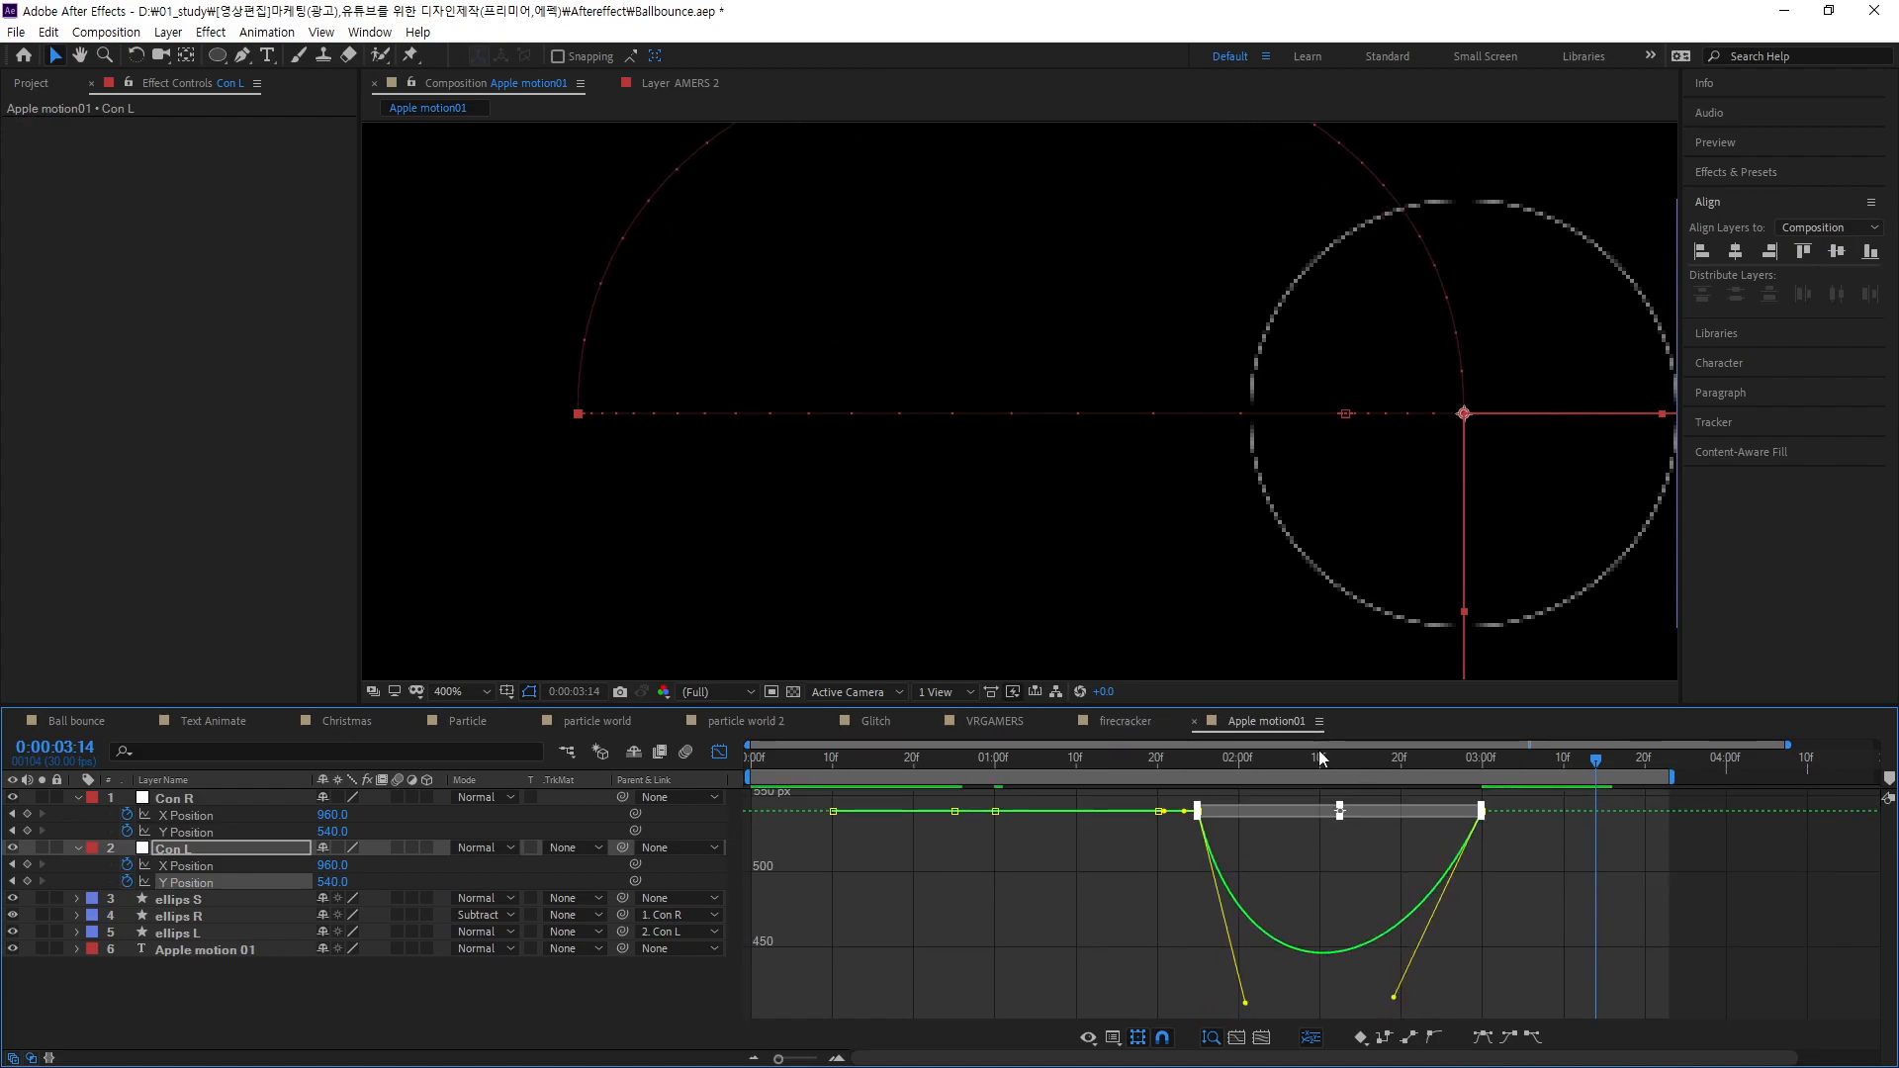
{"action": "left_click", "coordinate": [1531, 901]}
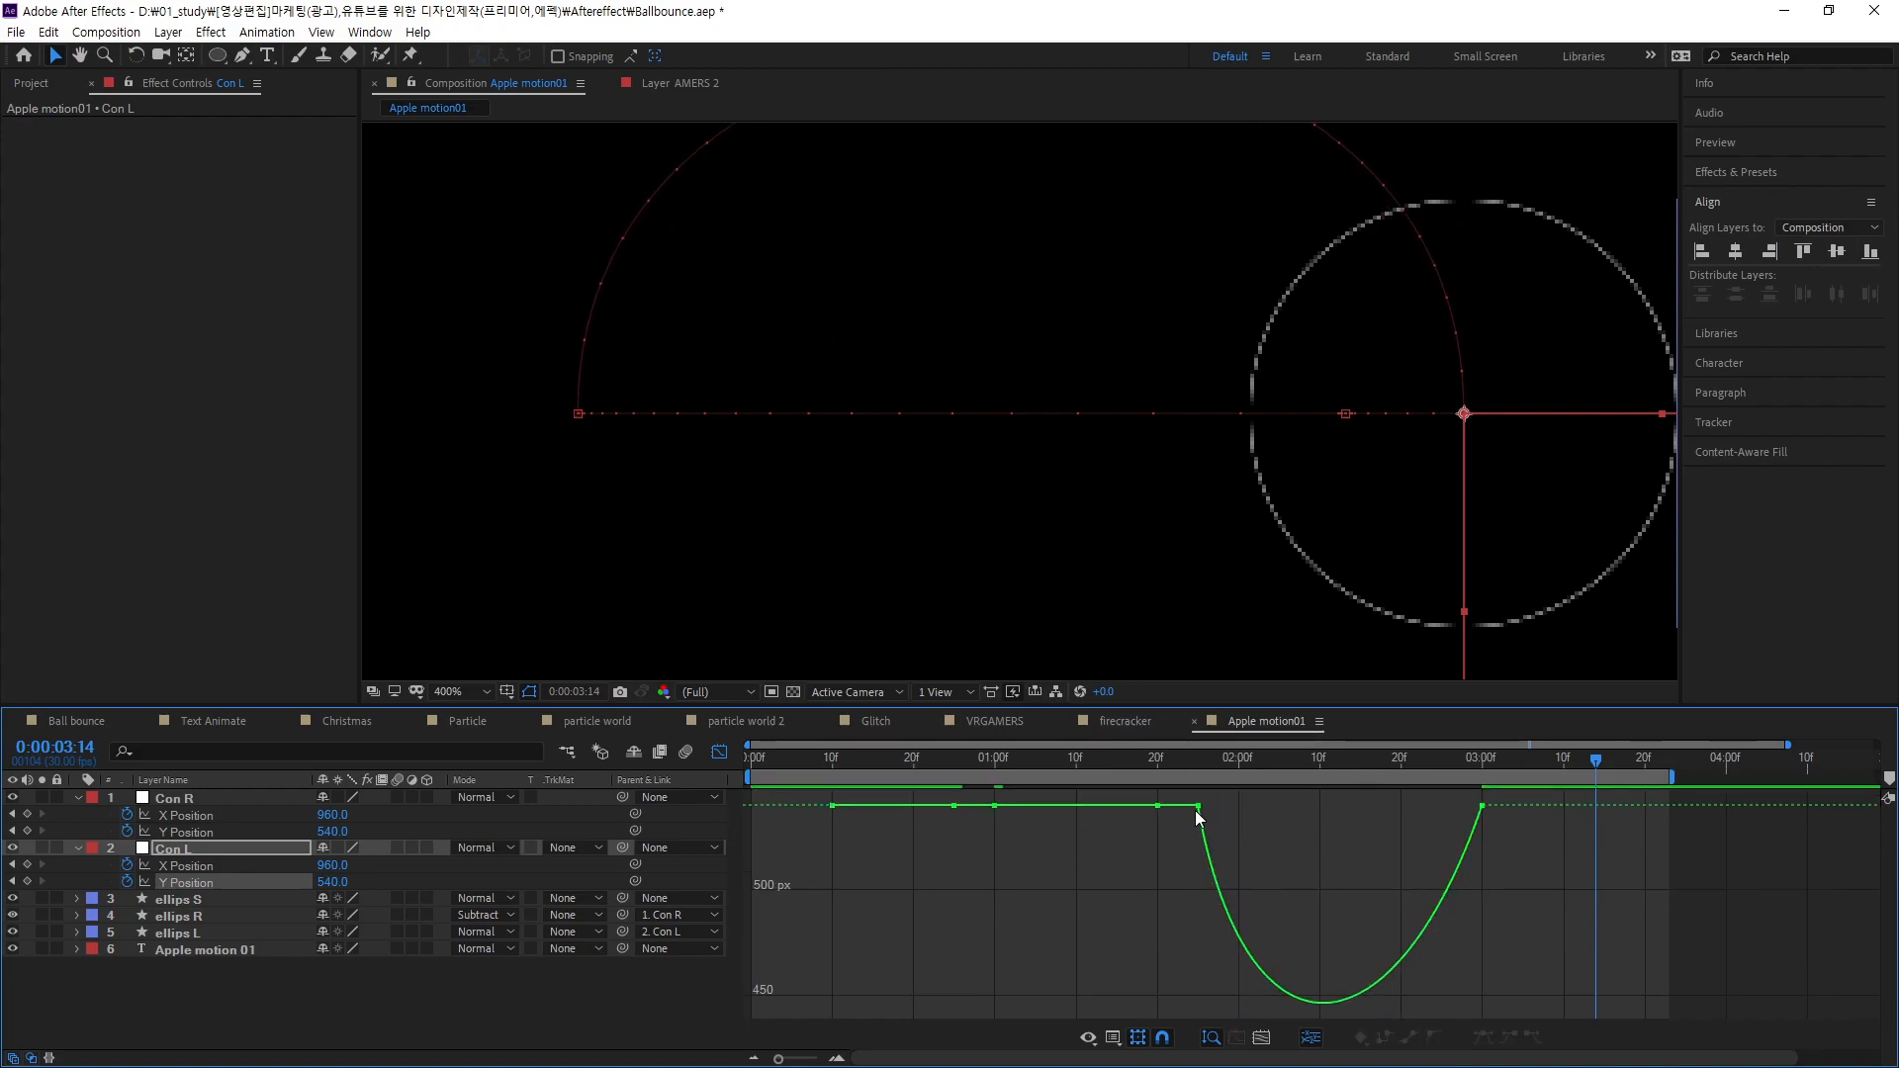
- Reshape Con L's Y Position curve so its dip sits midway between the 0:00:01:25 and 0:00:03:00 keyframes
{"action": "left_click", "coordinate": [1199, 806]}
{"action": "key", "text": "comma"}
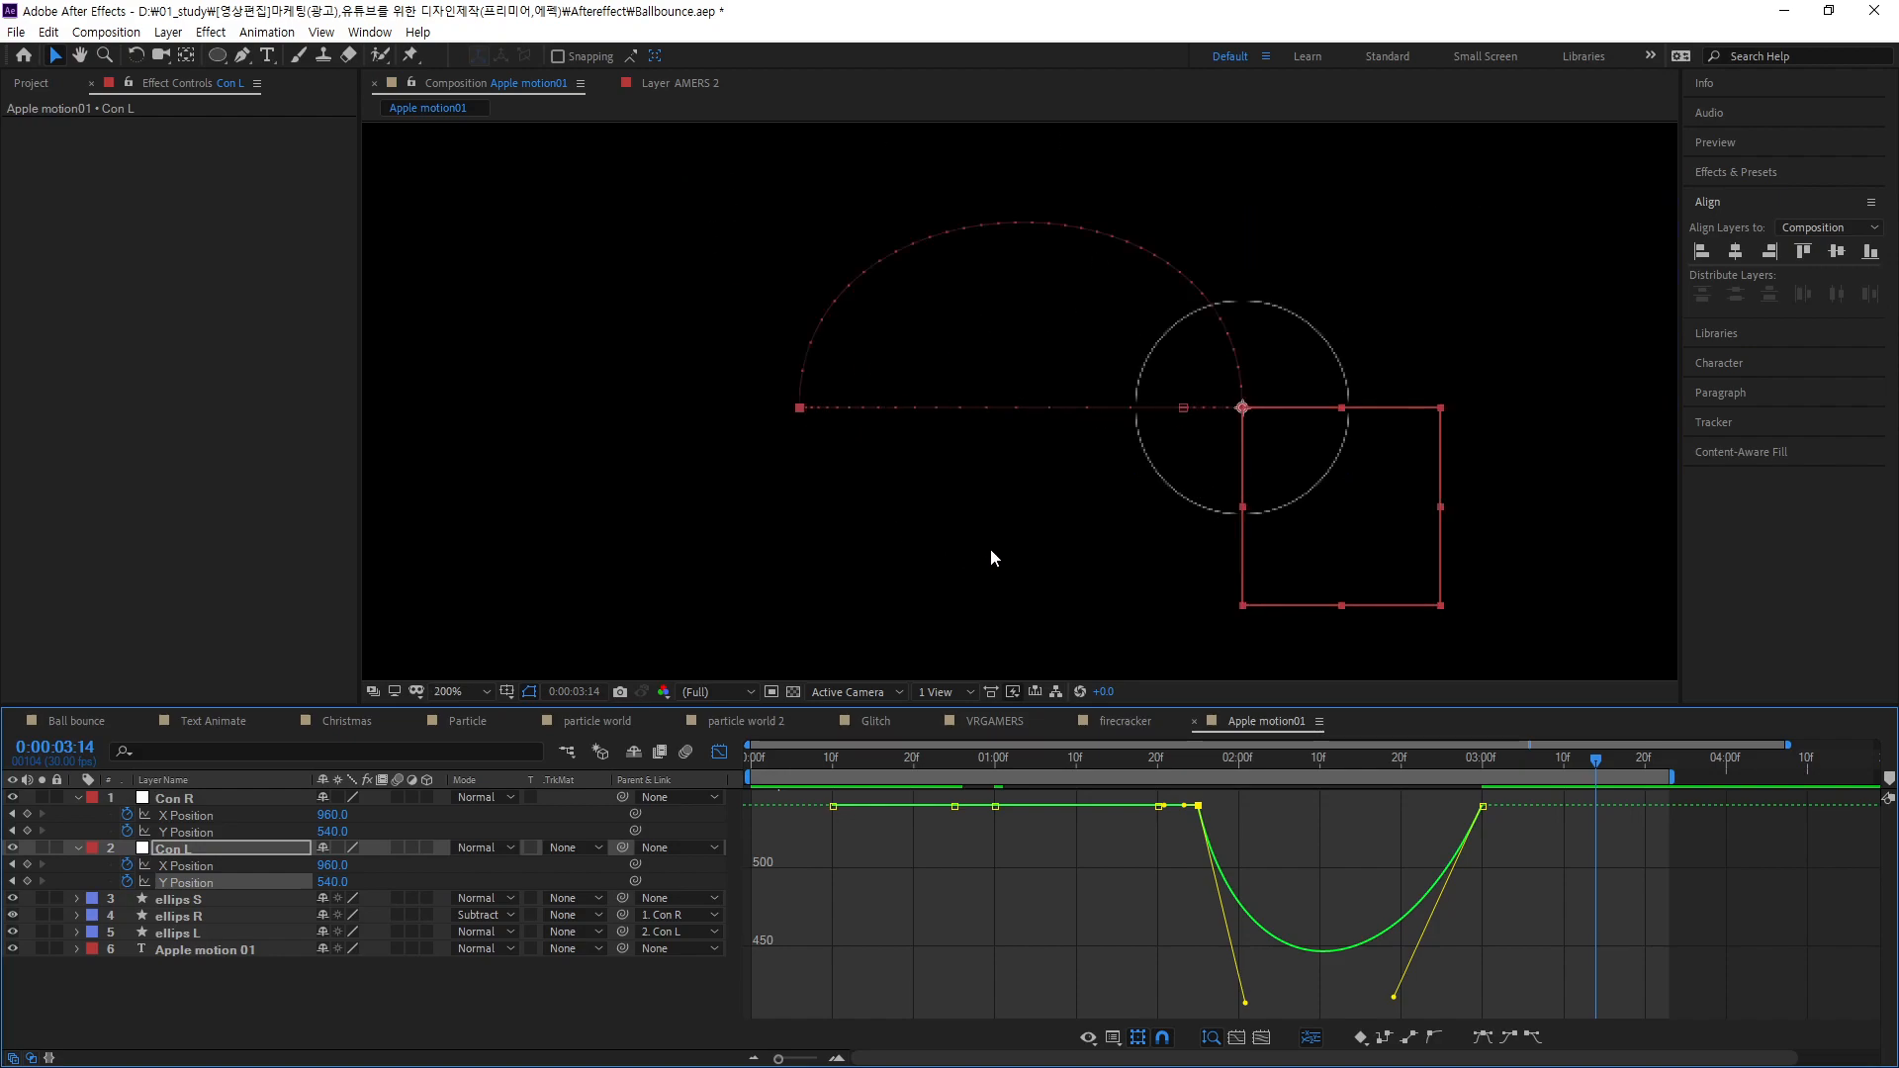
{"action": "left_click", "coordinate": [222, 1001]}
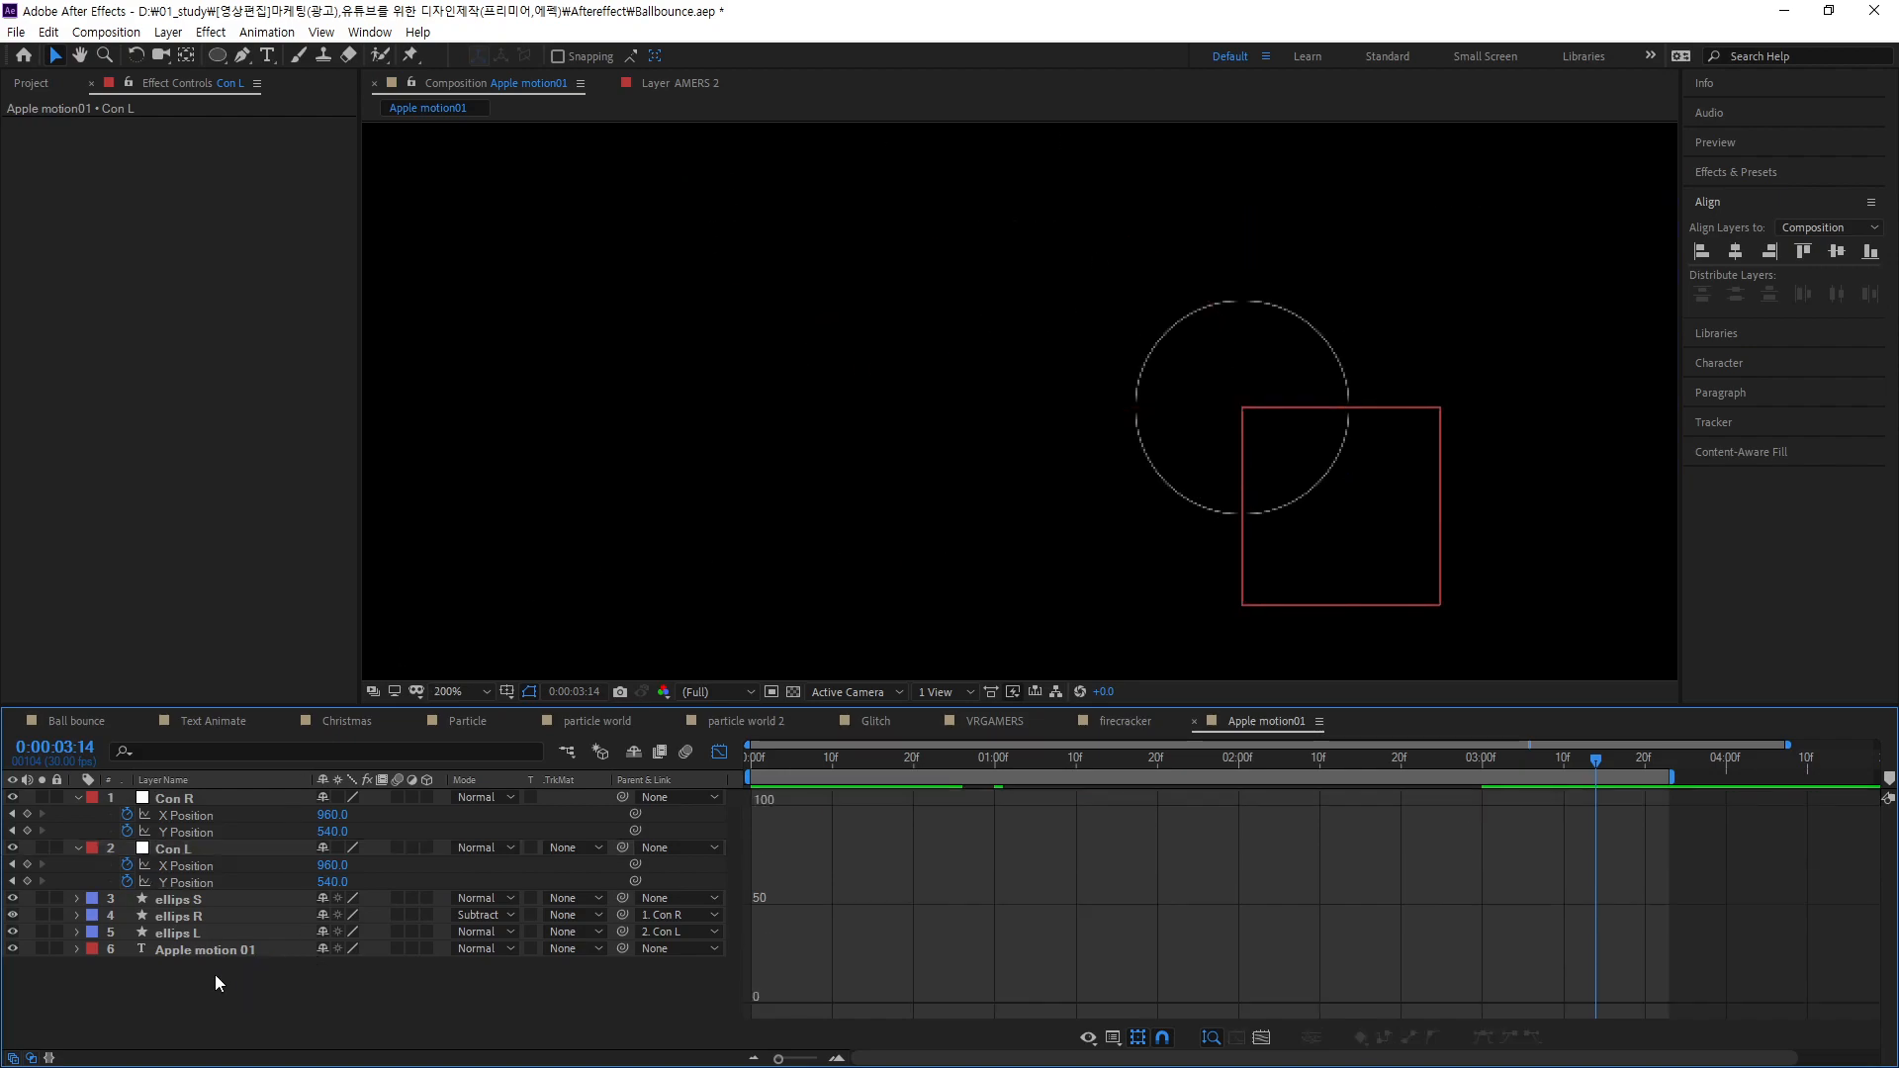
{"action": "left_click", "coordinate": [190, 847]}
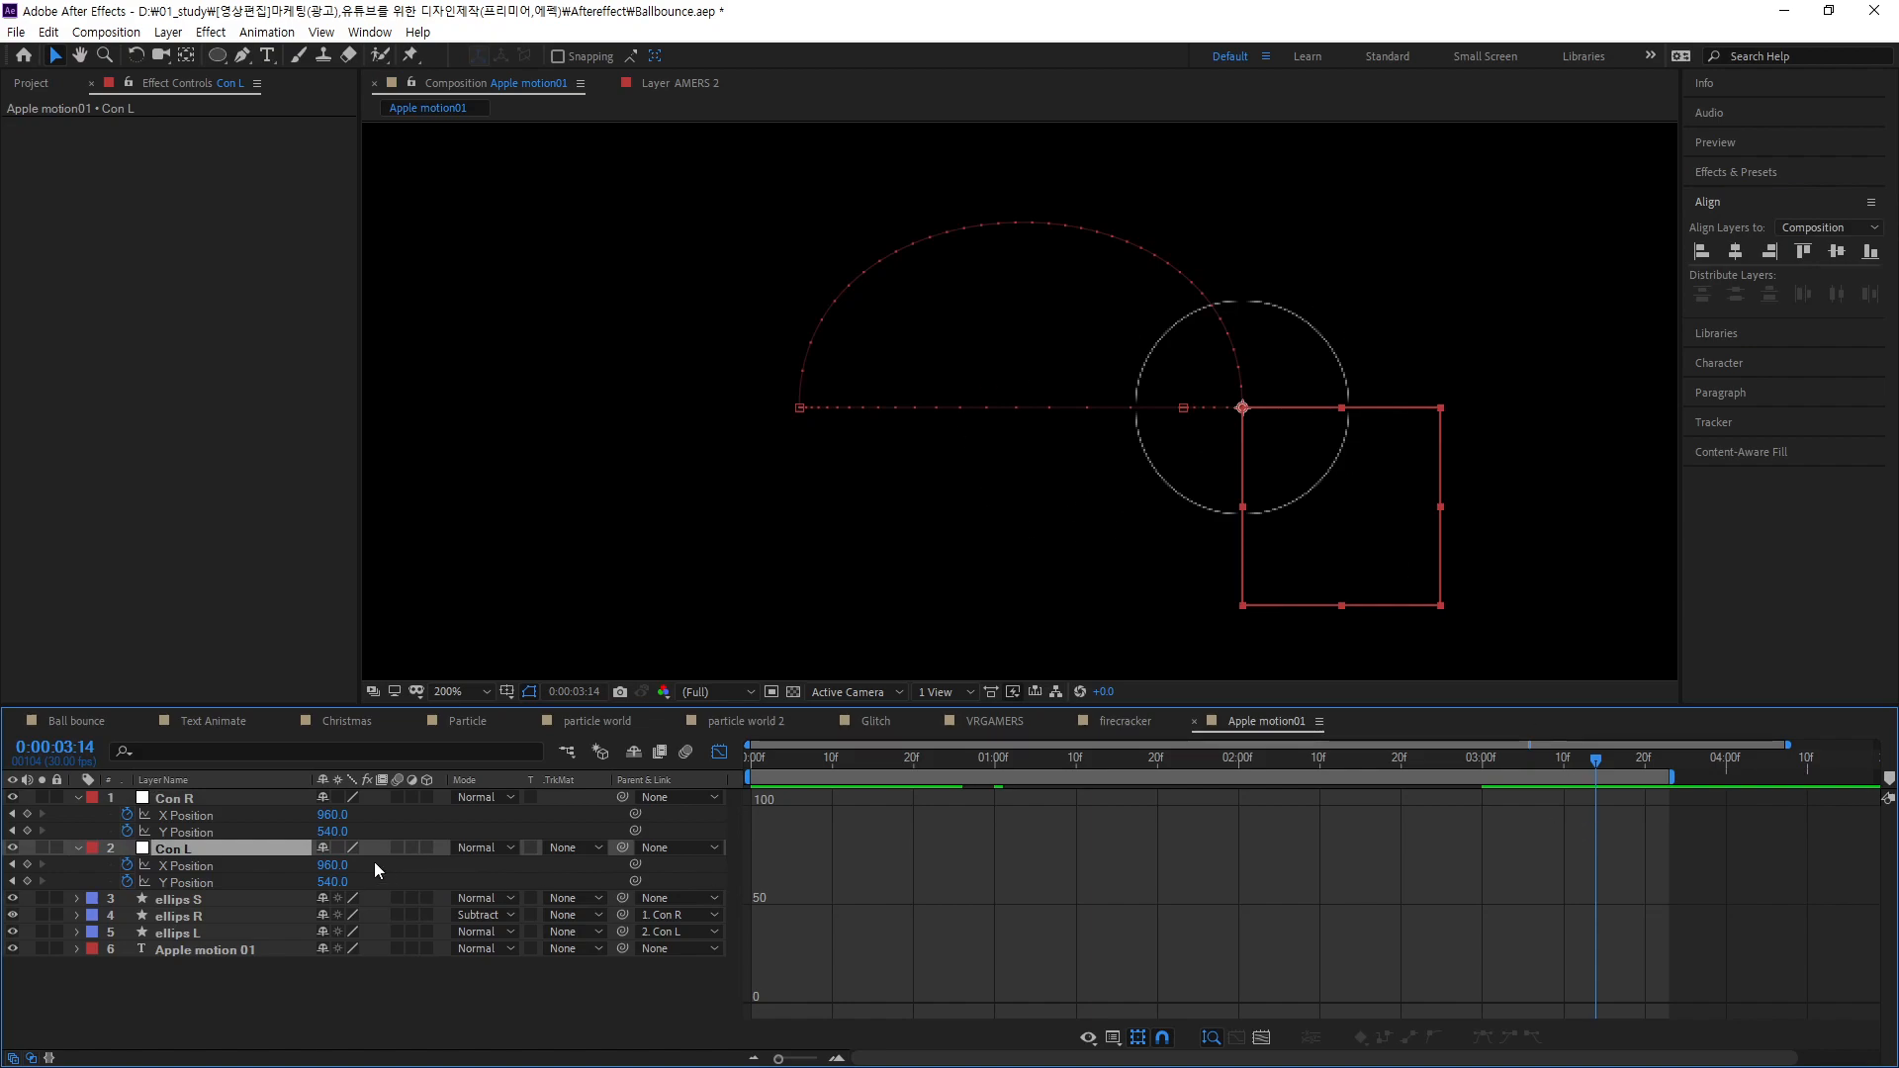
{"action": "left_click", "coordinate": [202, 878]}
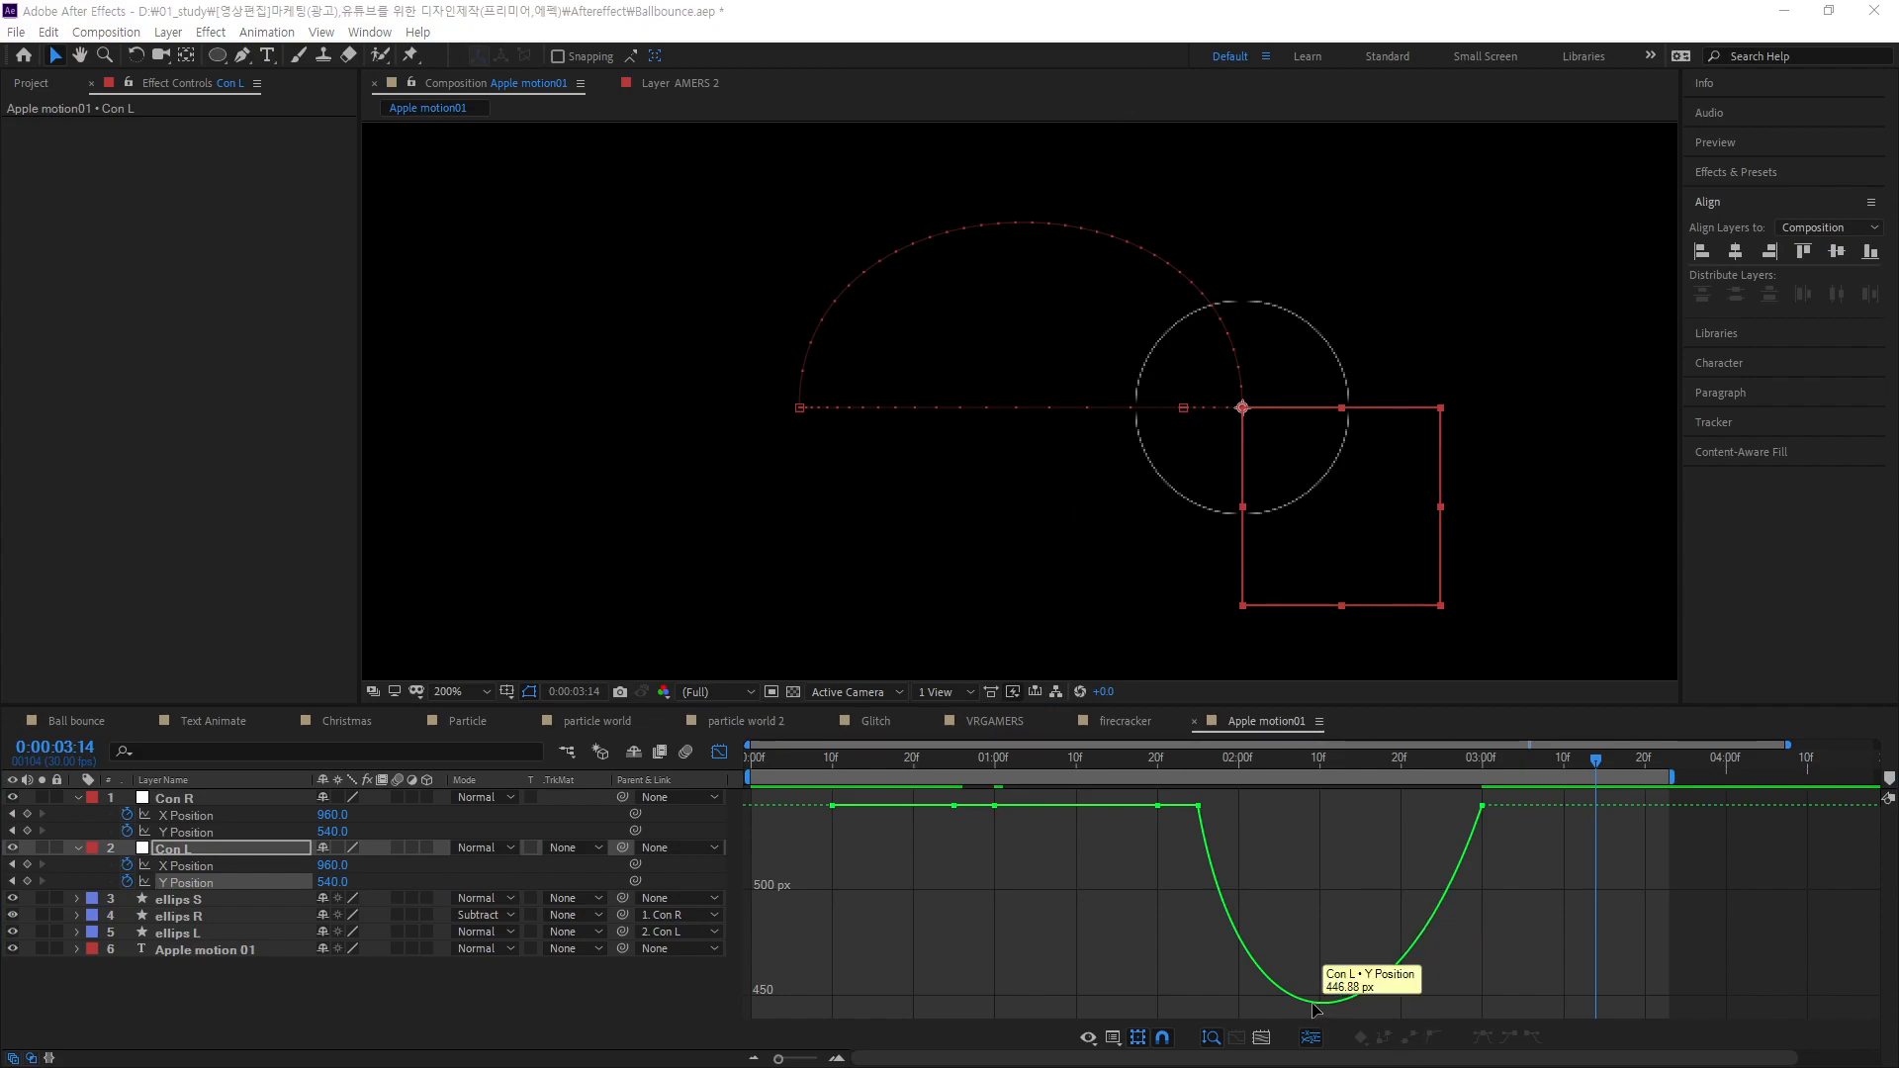
{"action": "mouse_move", "coordinate": [1327, 1003]}
{"action": "left_mouse_down"}
{"action": "mouse_move", "coordinate": [1434, 1009]}
{"action": "mouse_move", "coordinate": [1272, 1009]}
{"action": "mouse_move", "coordinate": [1379, 999]}
{"action": "mouse_move", "coordinate": [1336, 994]}
{"action": "left_mouse_up"}
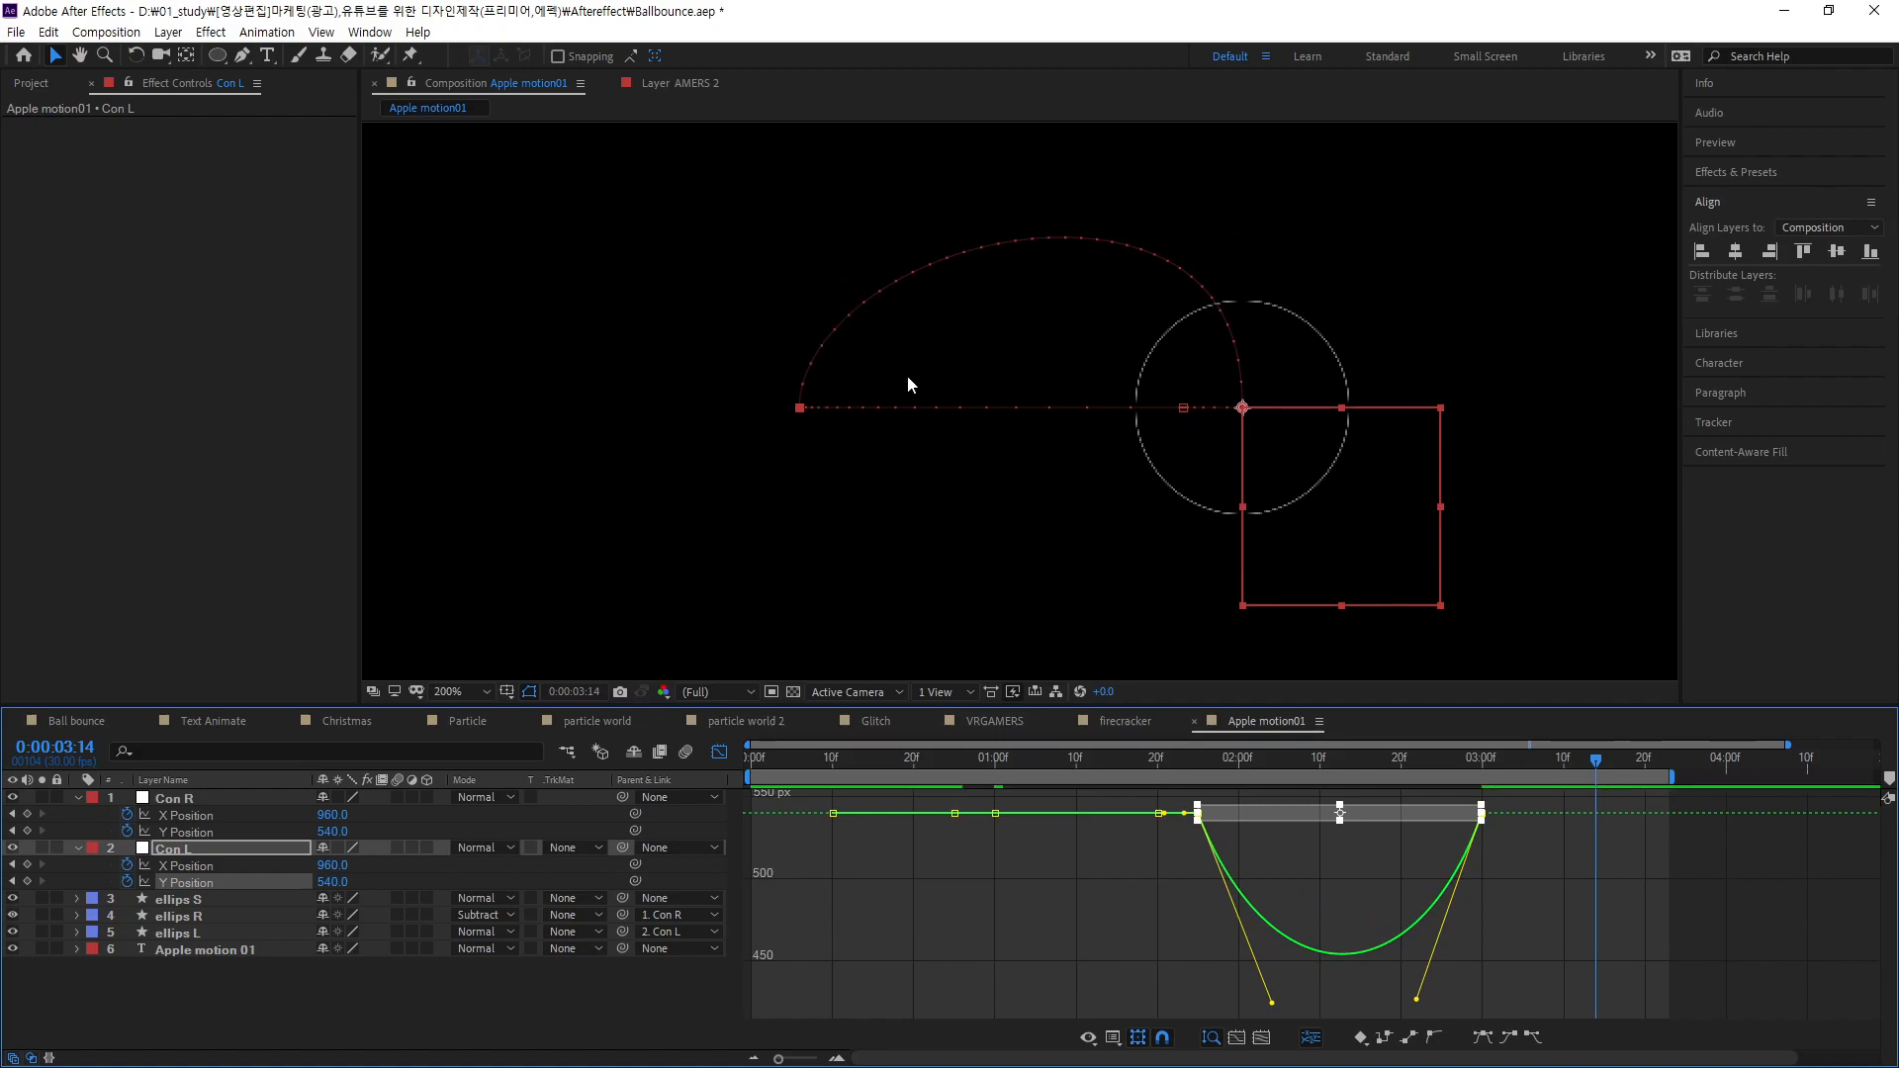
{"action": "mouse_move", "coordinate": [820, 345]}
{"action": "left_mouse_down"}
{"action": "mouse_move", "coordinate": [923, 263]}
{"action": "mouse_move", "coordinate": [1109, 231]}
{"action": "mouse_move", "coordinate": [1205, 244]}
{"action": "left_mouse_up"}
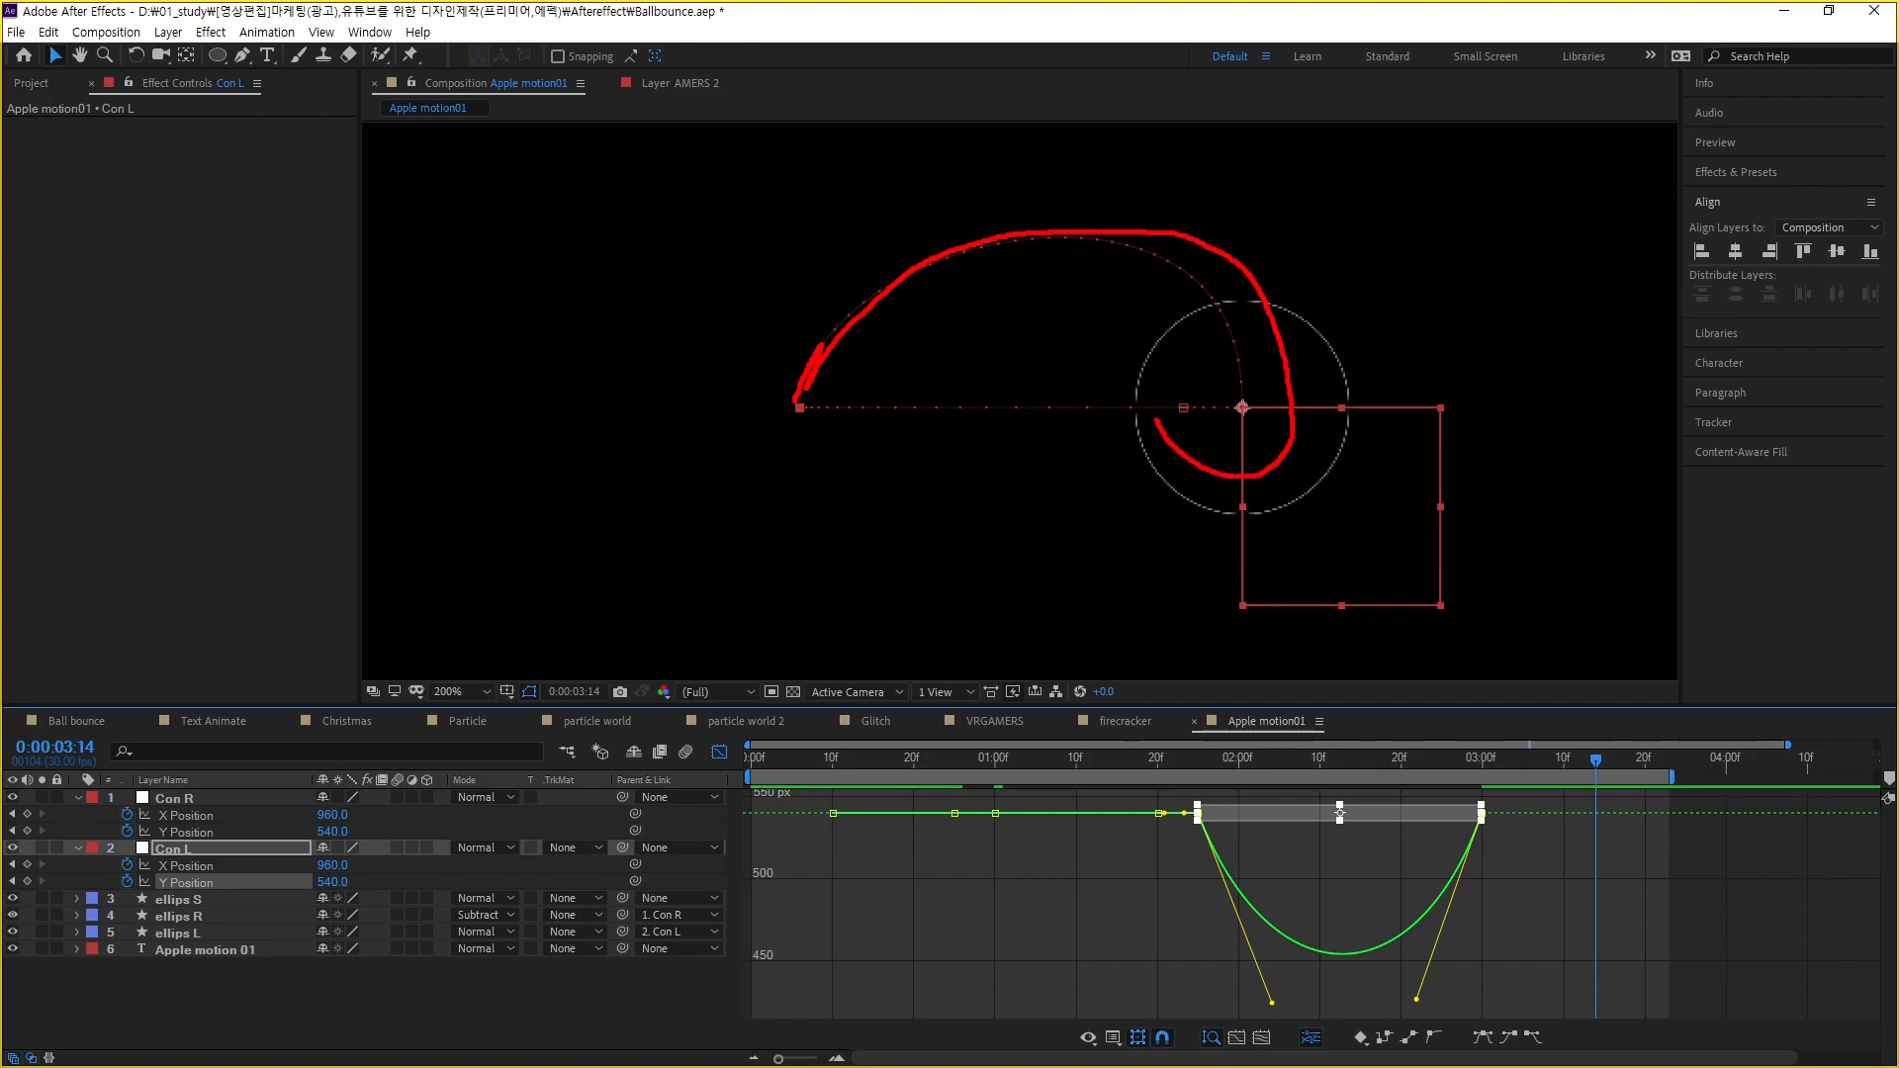
{"action": "key", "text": "e"}
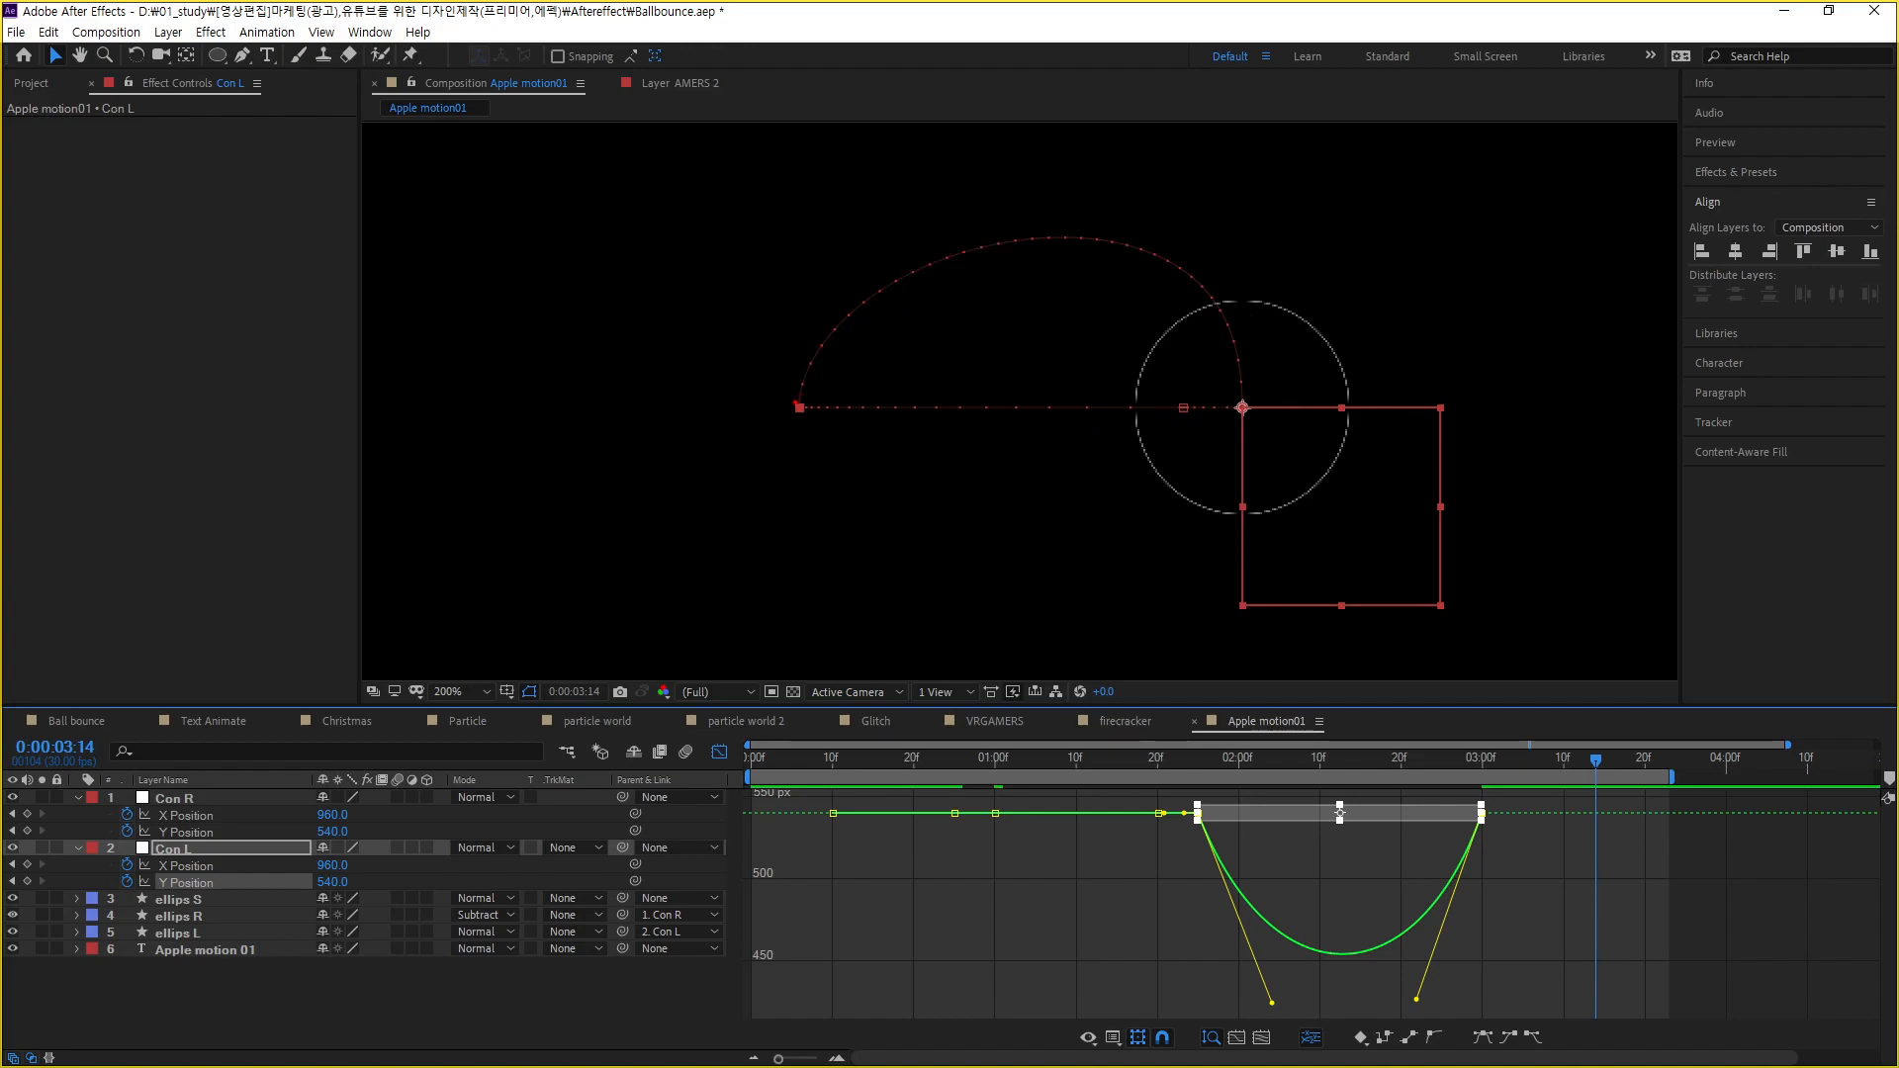
{"action": "mouse_move", "coordinate": [797, 400]}
{"action": "left_mouse_down"}
{"action": "mouse_move", "coordinate": [847, 314]}
{"action": "mouse_move", "coordinate": [930, 259]}
{"action": "mouse_move", "coordinate": [1108, 215]}
{"action": "left_mouse_up"}
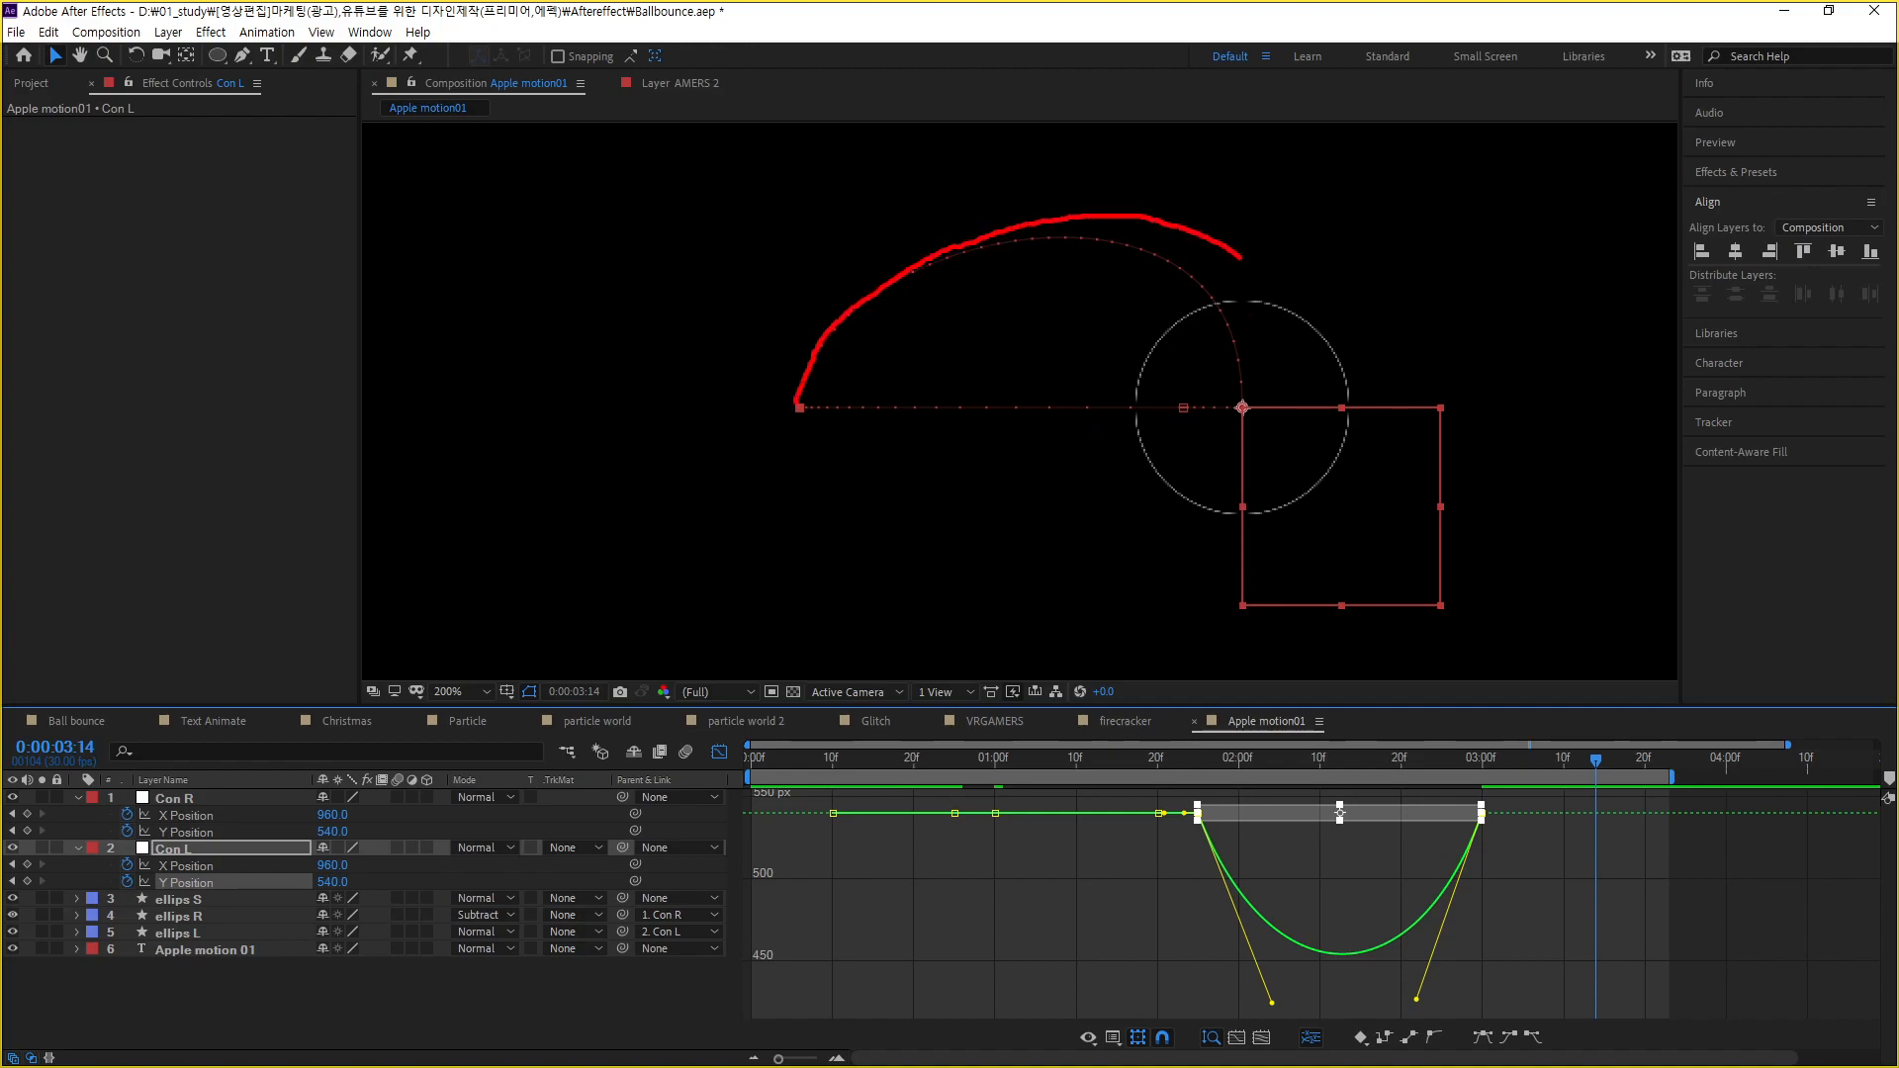
{"action": "left_click_drag", "start_coordinate": [1248, 388], "coordinate": [1191, 406]}
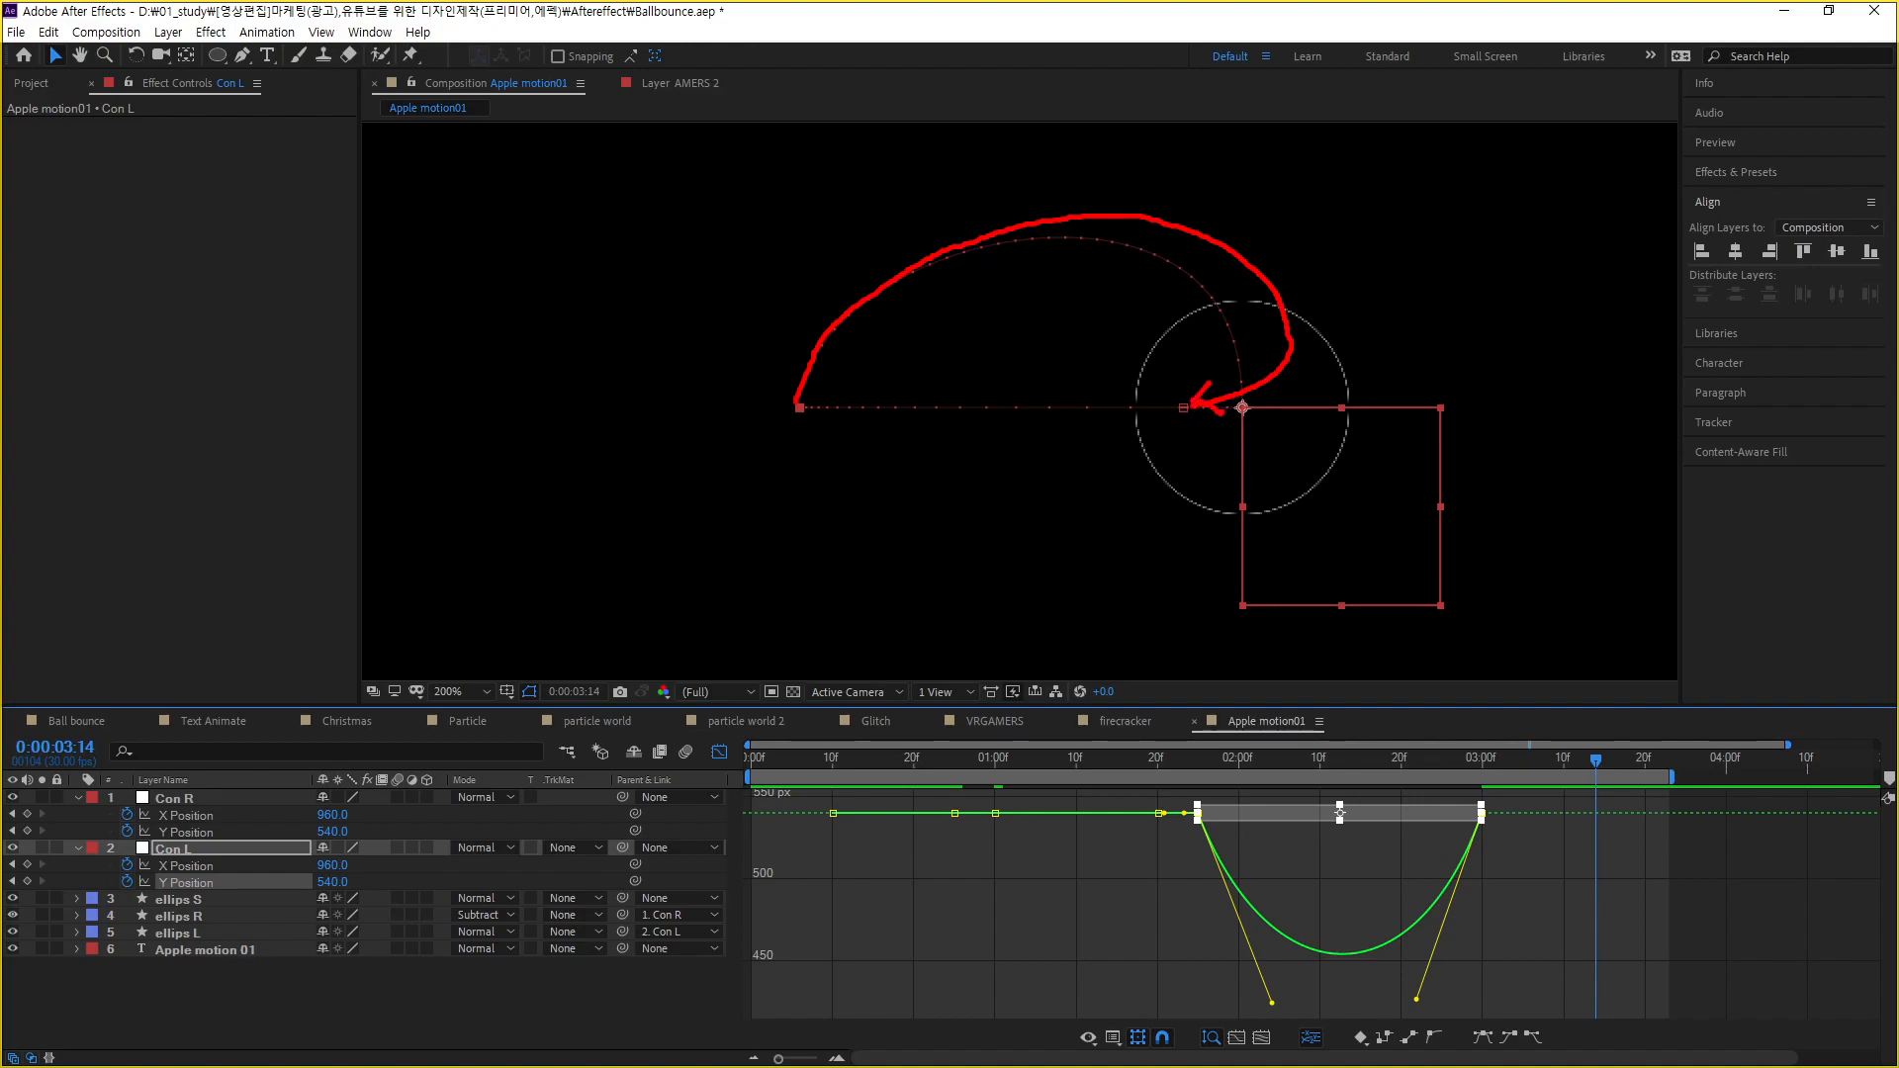
{"action": "mouse_move", "coordinate": [1648, 406]}
{"action": "left_mouse_down"}
{"action": "mouse_move", "coordinate": [1531, 523]}
{"action": "mouse_move", "coordinate": [1235, 604]}
{"action": "mouse_move", "coordinate": [1126, 609]}
{"action": "mouse_move", "coordinate": [1065, 582]}
{"action": "mouse_move", "coordinate": [1027, 480]}
{"action": "mouse_move", "coordinate": [1051, 440]}
{"action": "mouse_move", "coordinate": [1175, 414]}
{"action": "left_mouse_up"}
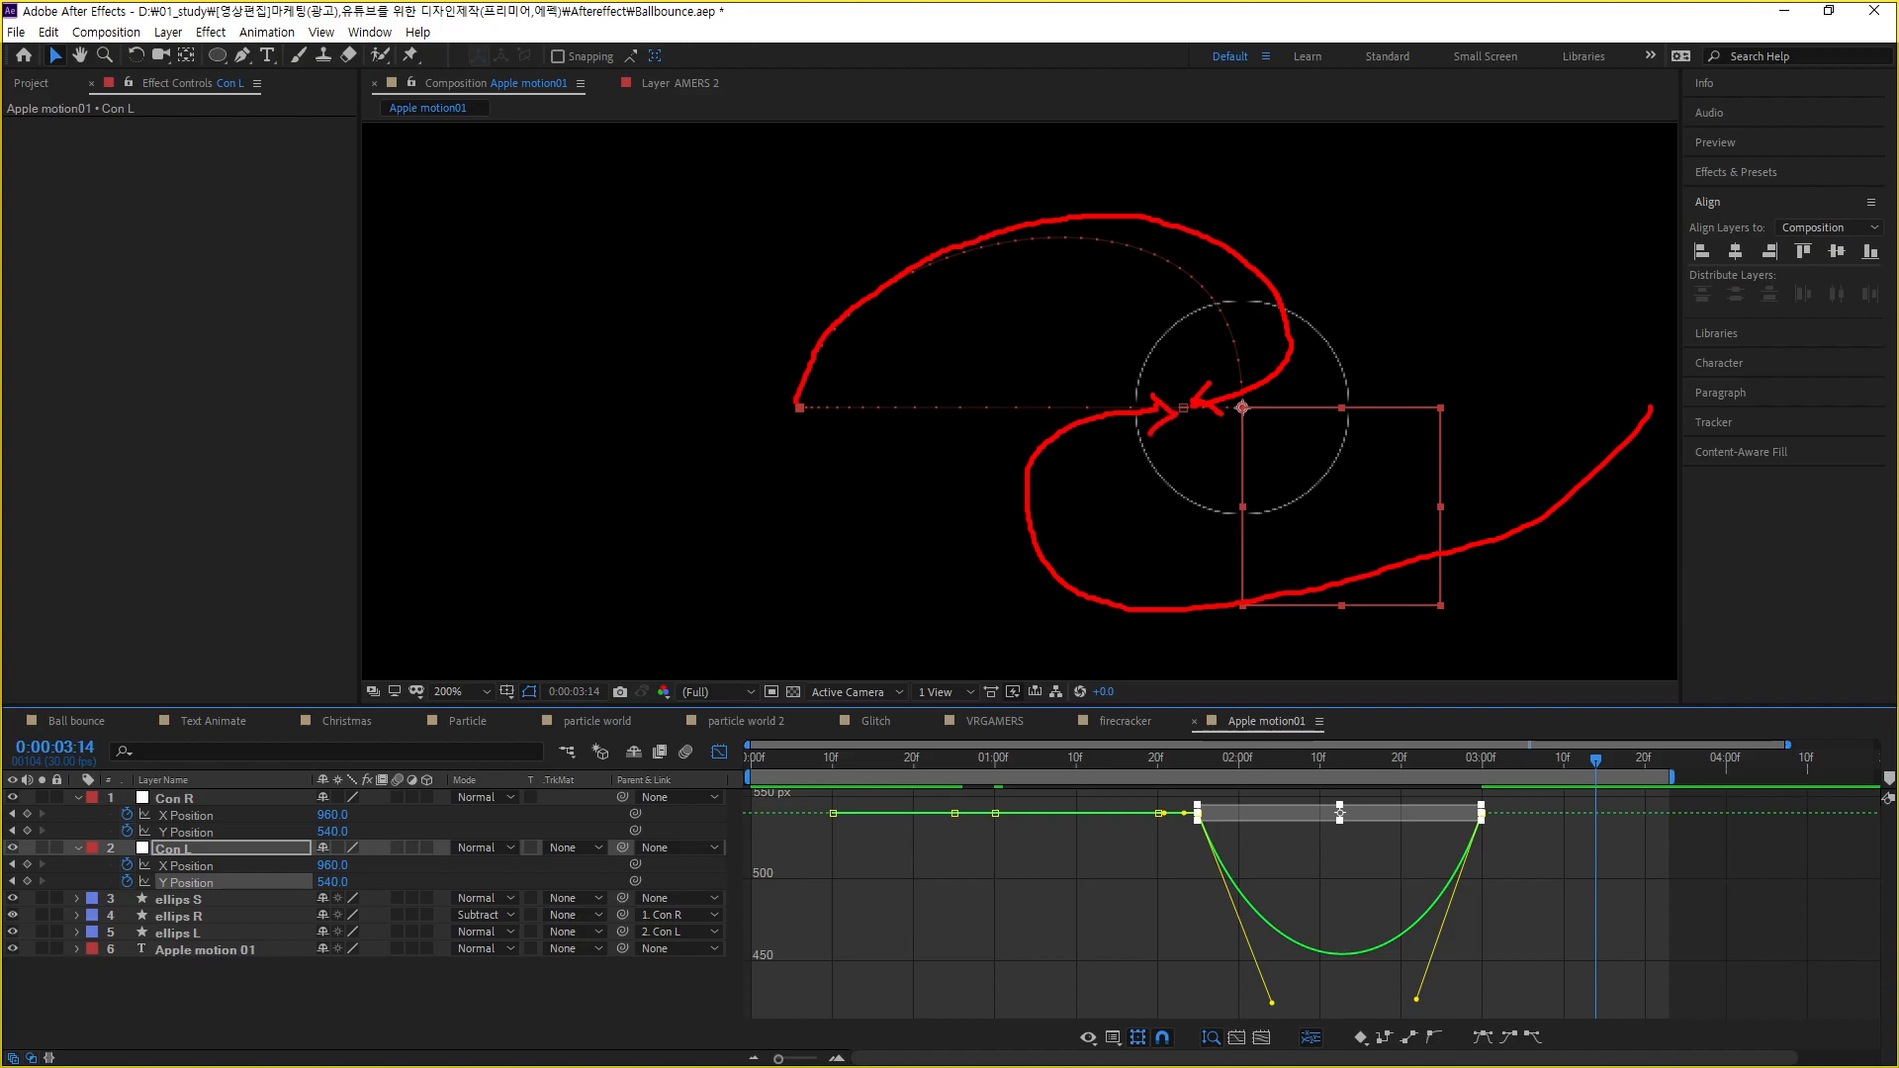
{"action": "key", "text": "Escape"}
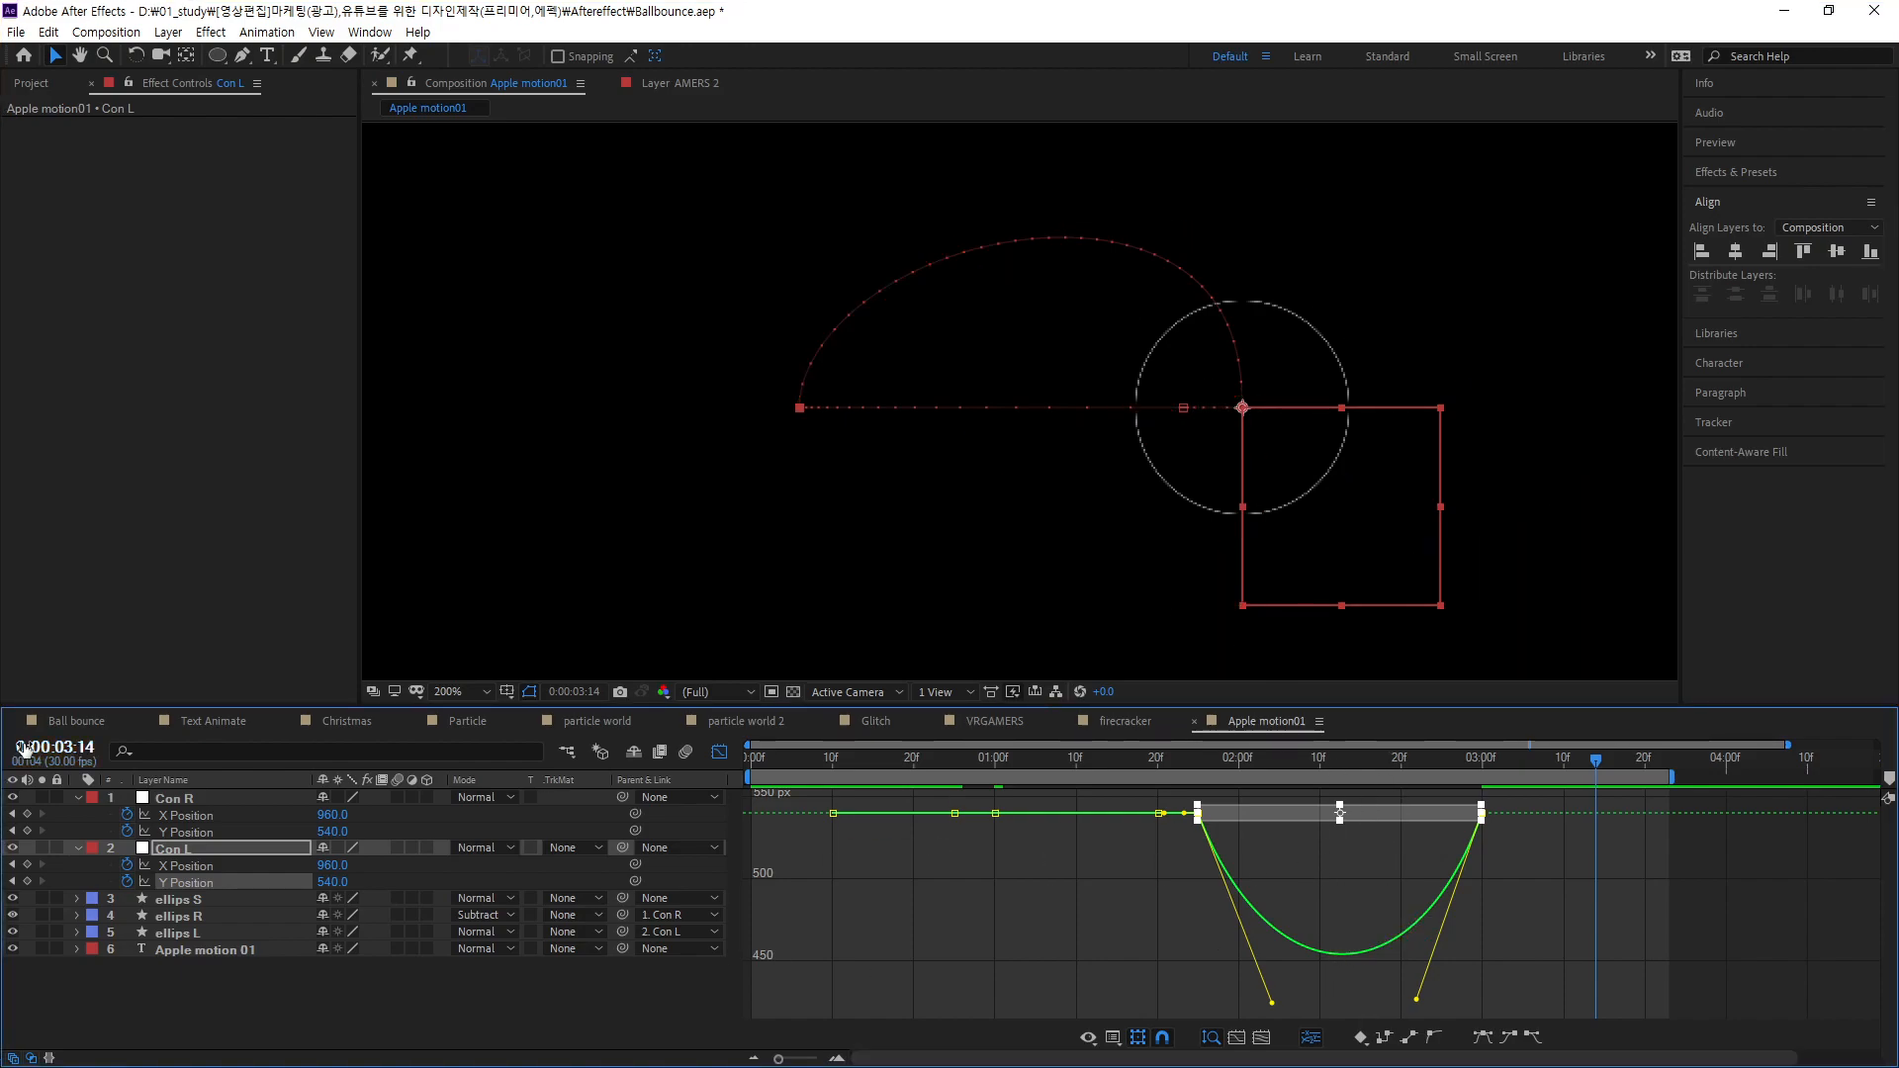
- Bend Con L's X Position curve between 0:00:01:25 and 0:00:03:00 so it overshoots the center to about 990 px before returning
{"action": "left_click", "coordinate": [198, 866]}
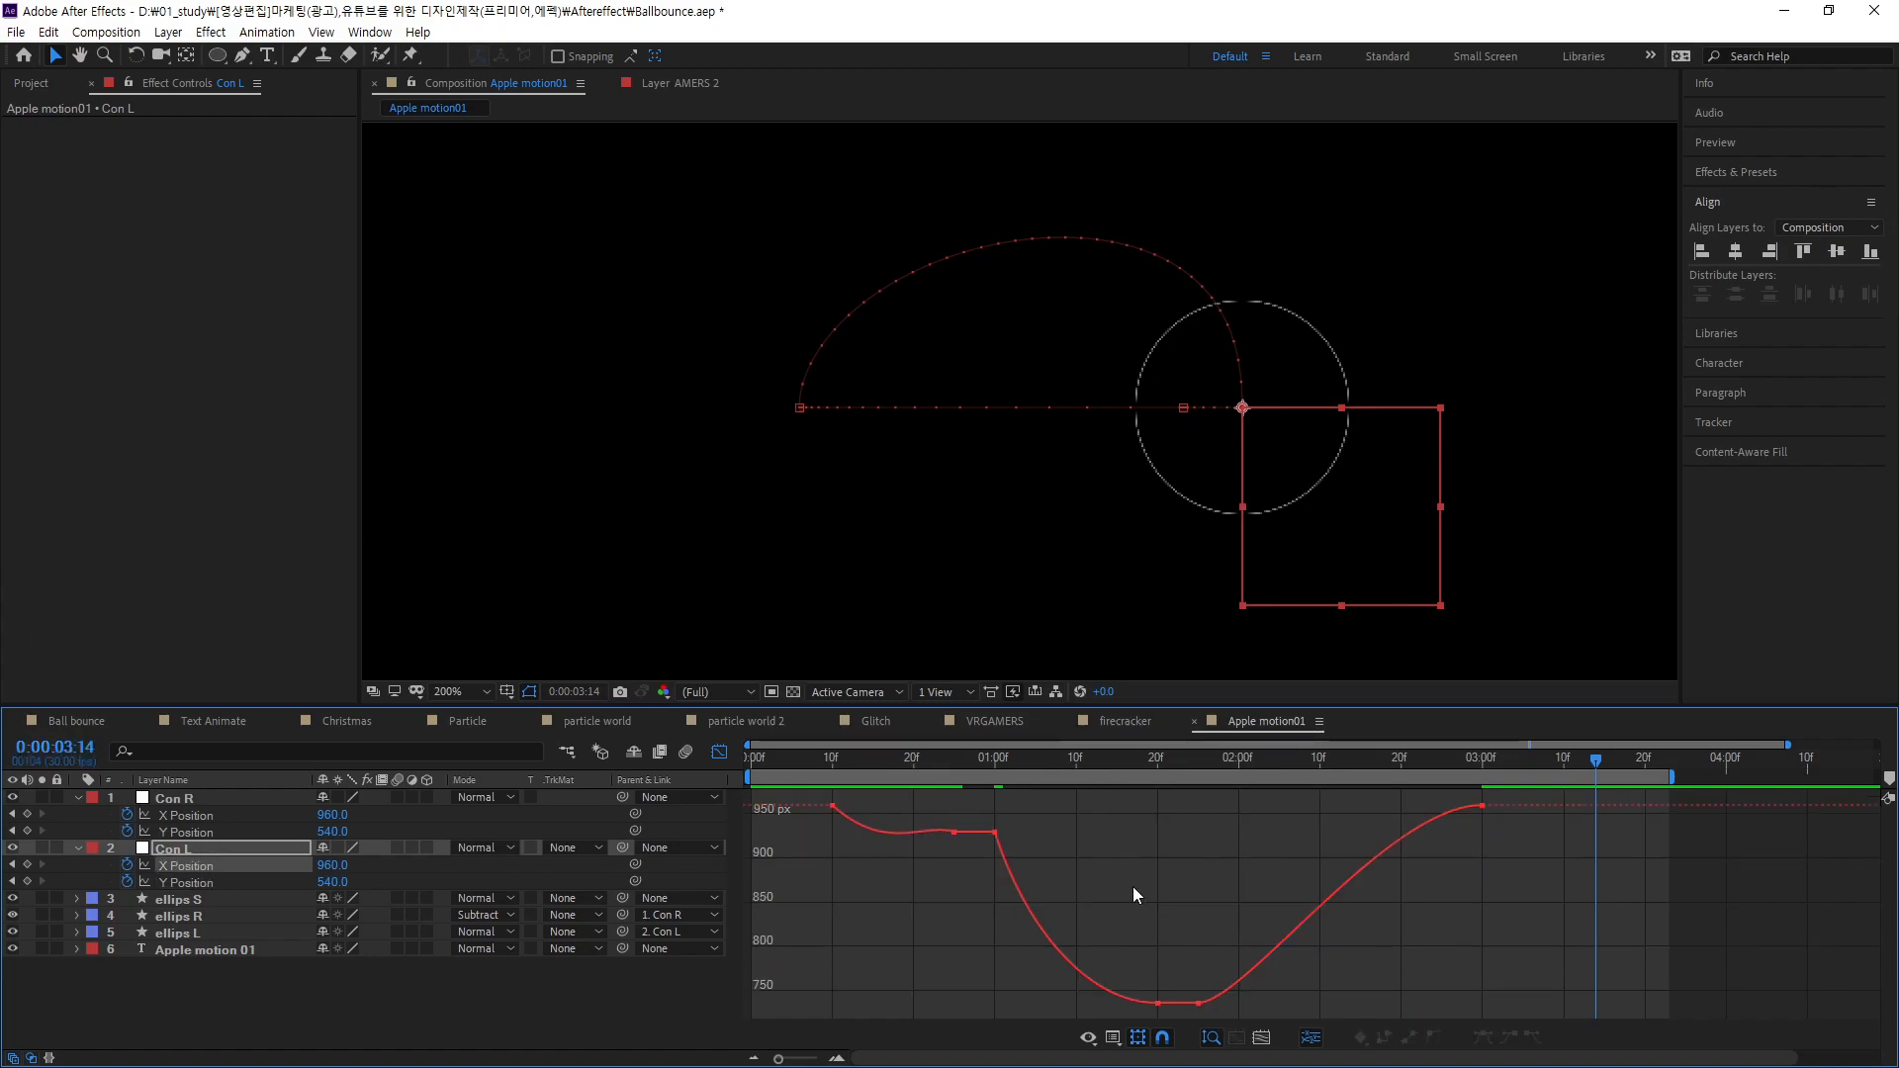
{"action": "left_click", "coordinate": [1484, 806]}
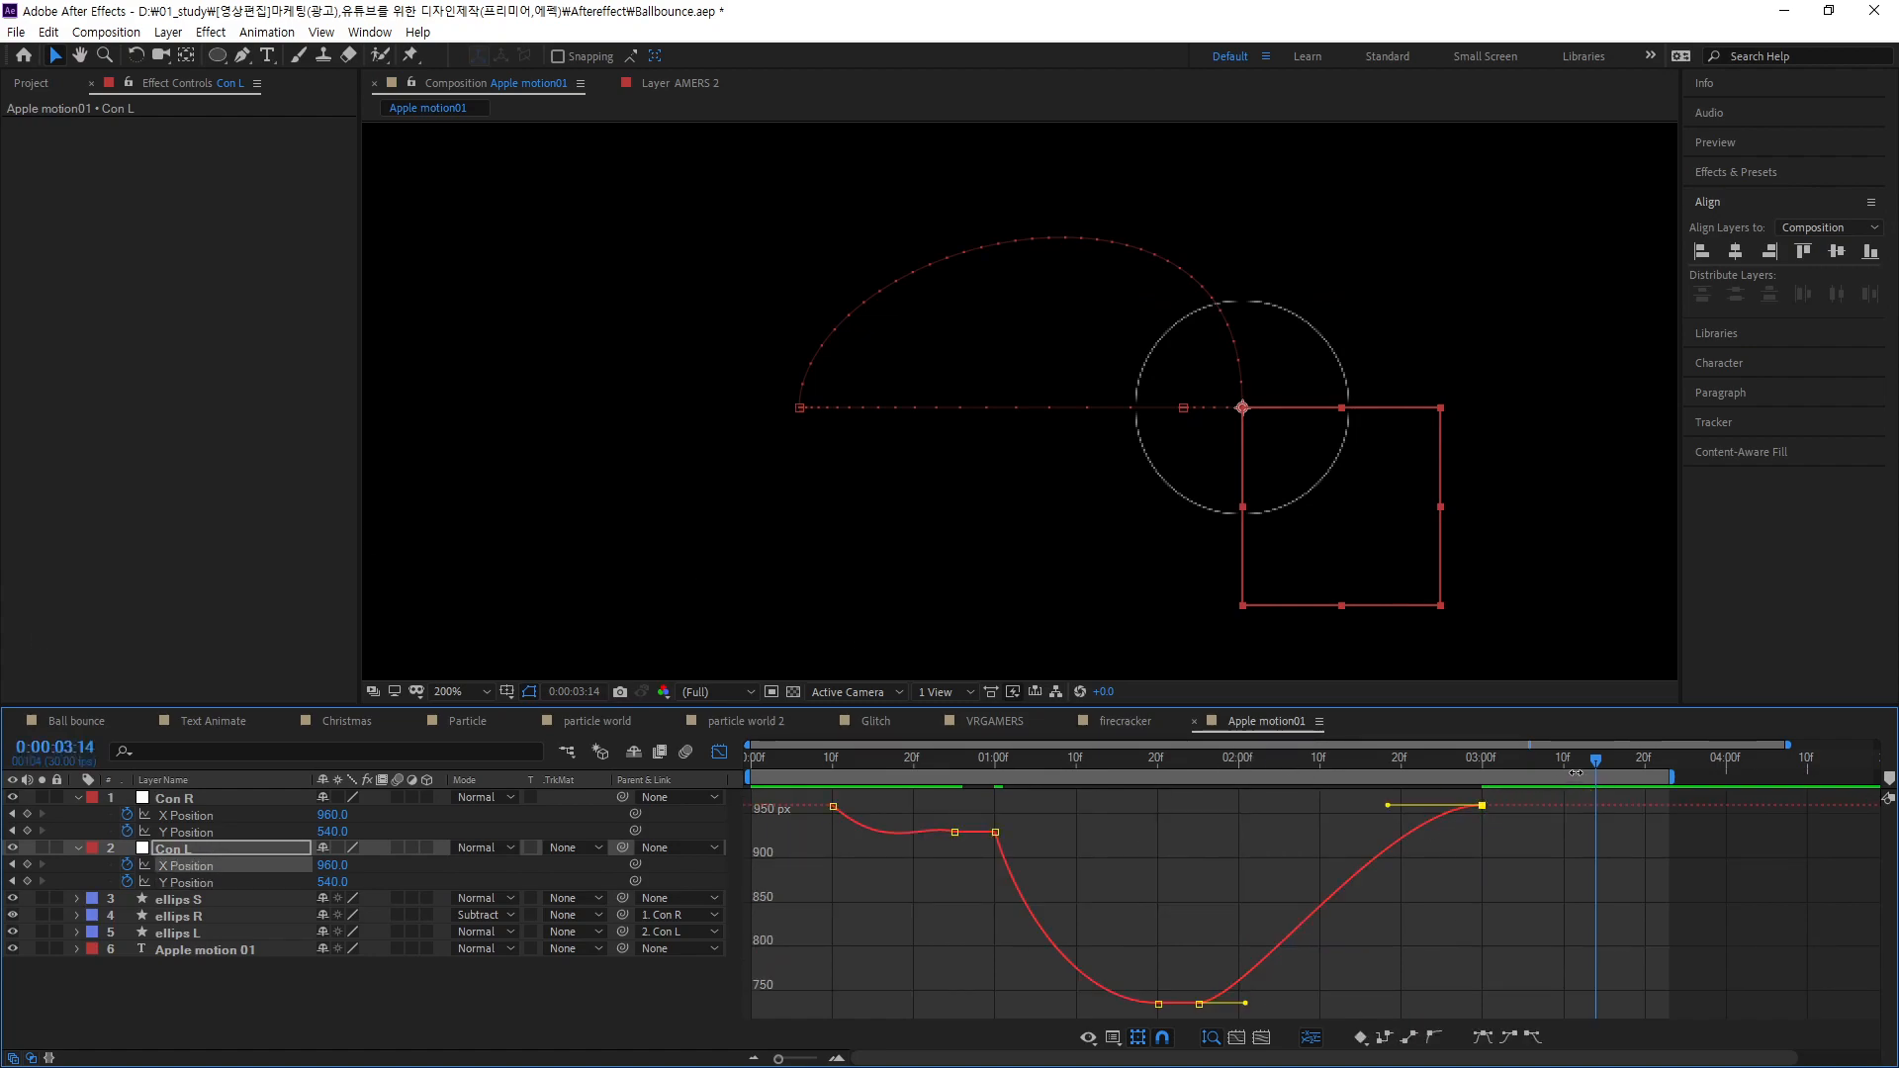
{"action": "left_click_drag", "start_coordinate": [1596, 763], "coordinate": [1359, 780]}
{"action": "left_click", "coordinate": [1464, 922]}
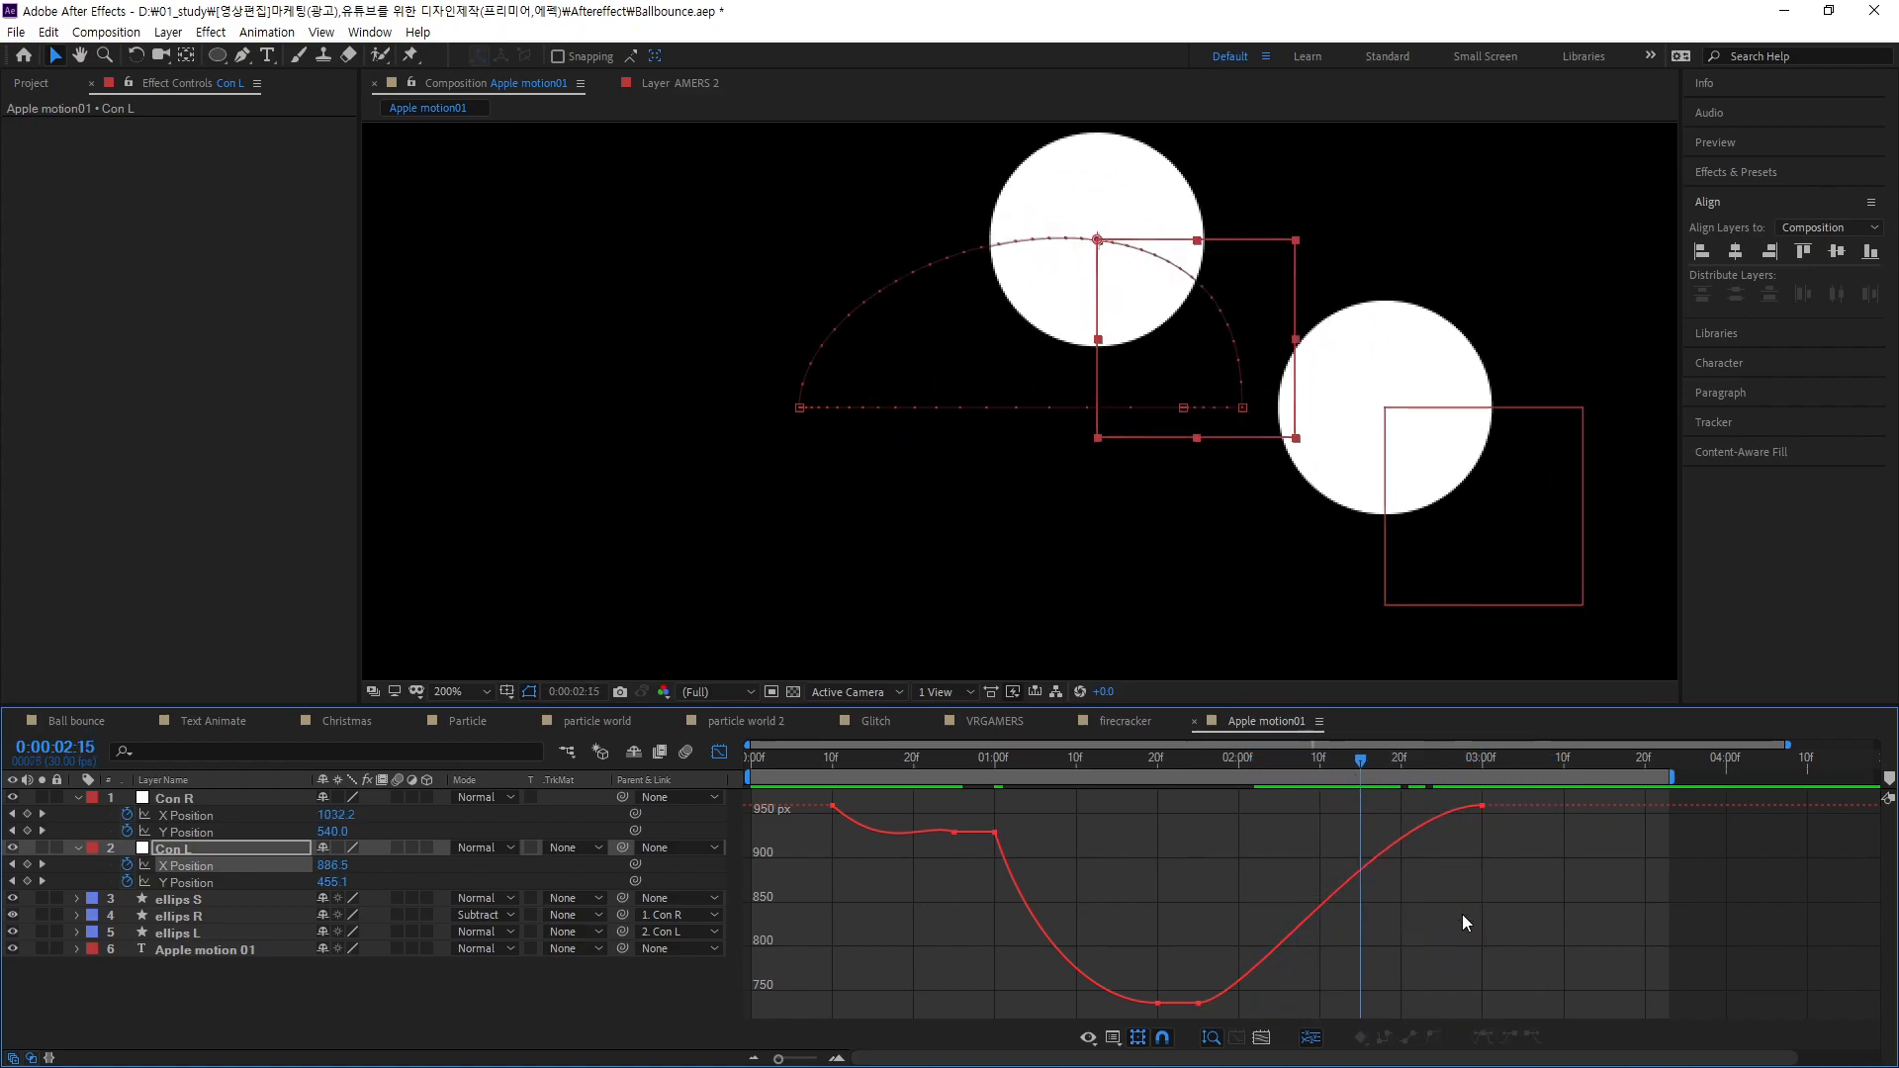
{"action": "left_click", "coordinate": [1348, 881]}
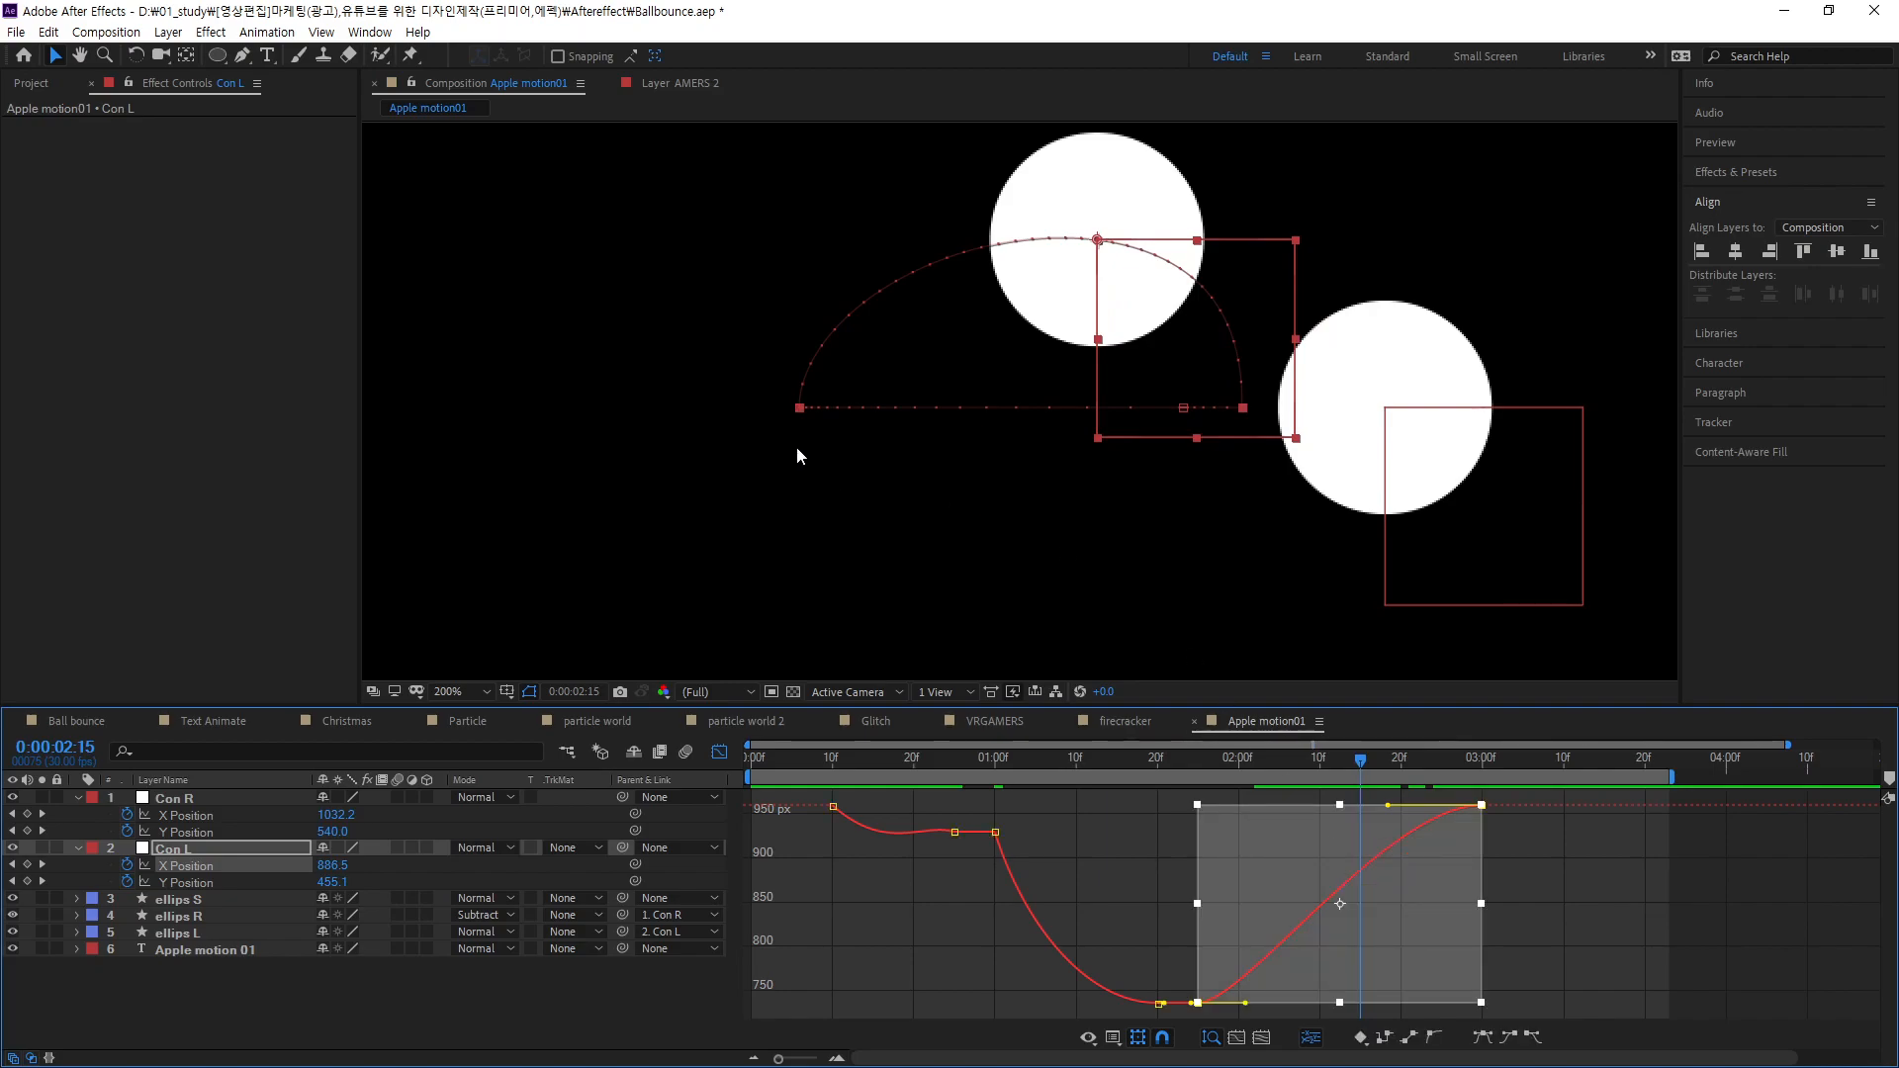
{"action": "left_click", "coordinate": [1606, 945]}
{"action": "left_click_drag", "start_coordinate": [1343, 892], "coordinate": [1110, 840]}
- Preview the motion and strengthen the overshoot of Con L's X Position curve to about 1016 px at 0:00:02:19
{"action": "key", "text": "space"}
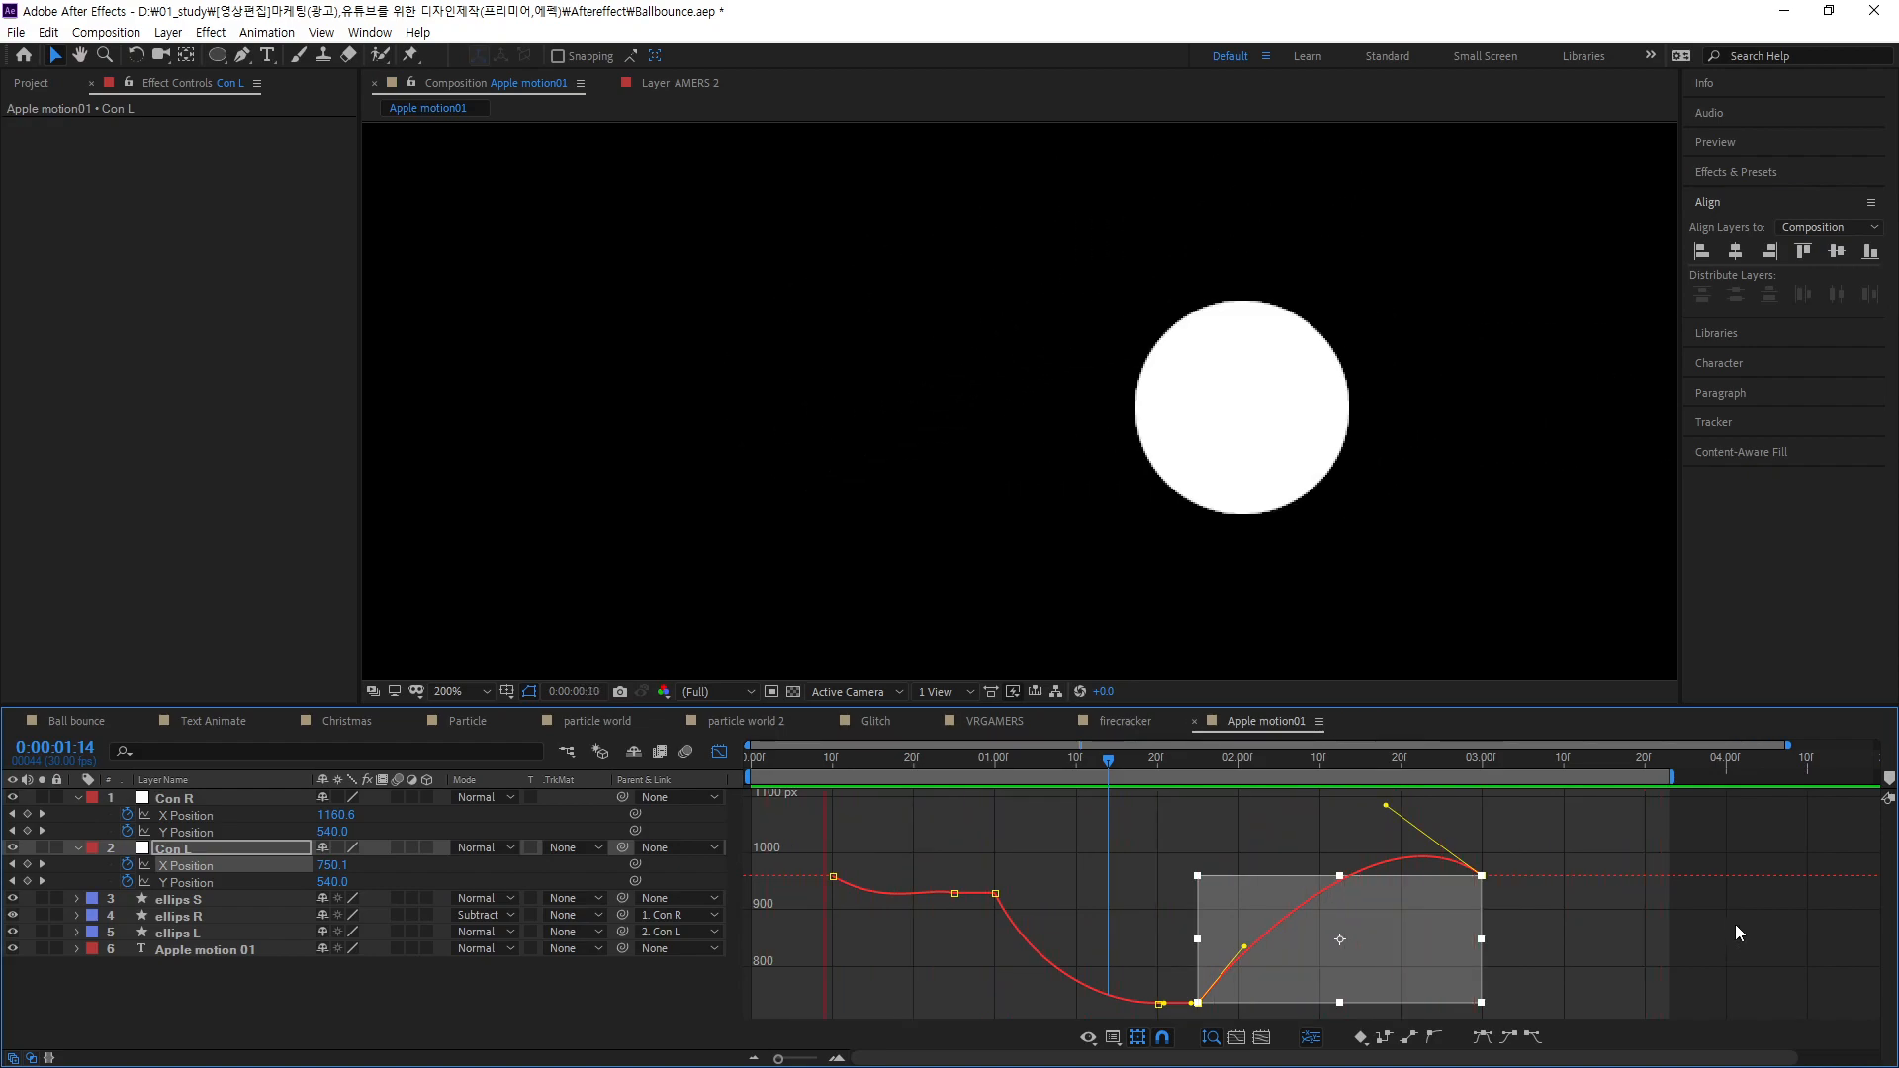
{"action": "key", "text": "space"}
{"action": "left_click", "coordinate": [1642, 977]}
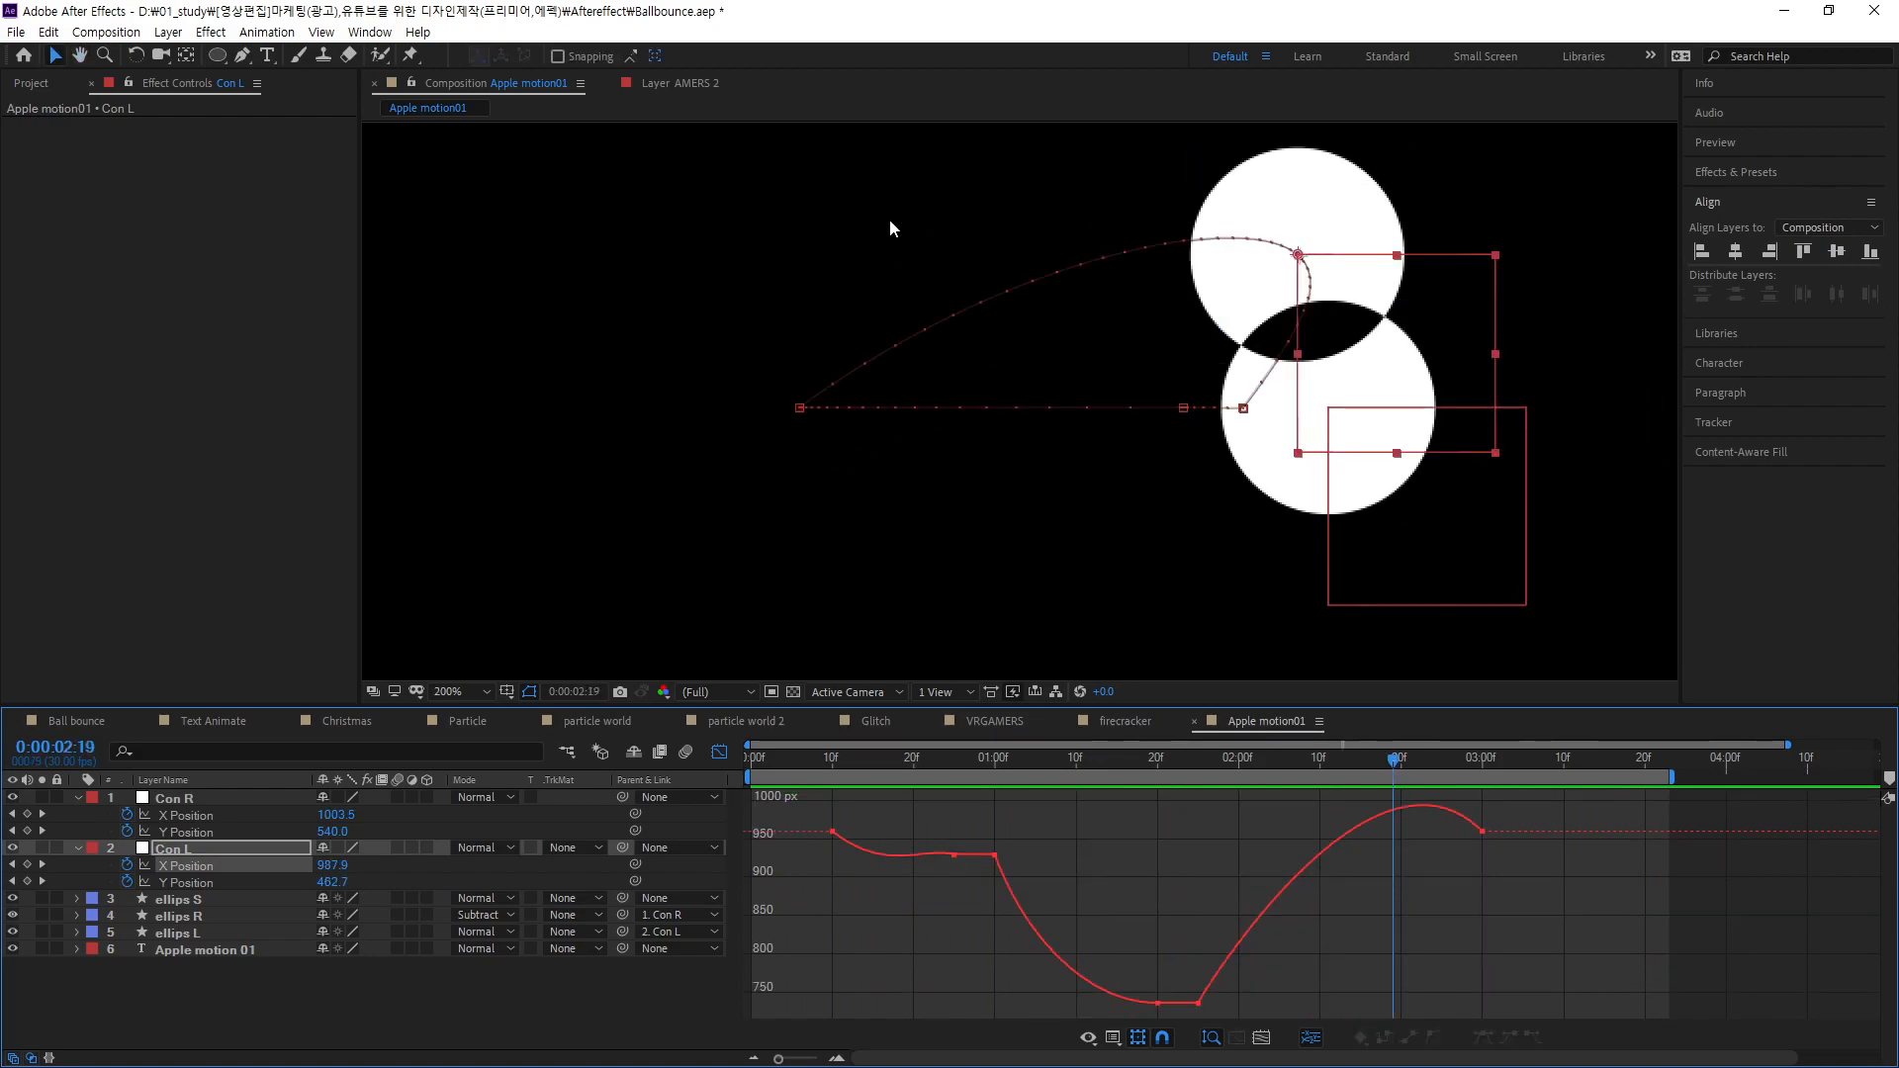
{"action": "left_click_drag", "start_coordinate": [1343, 836], "coordinate": [1344, 817]}
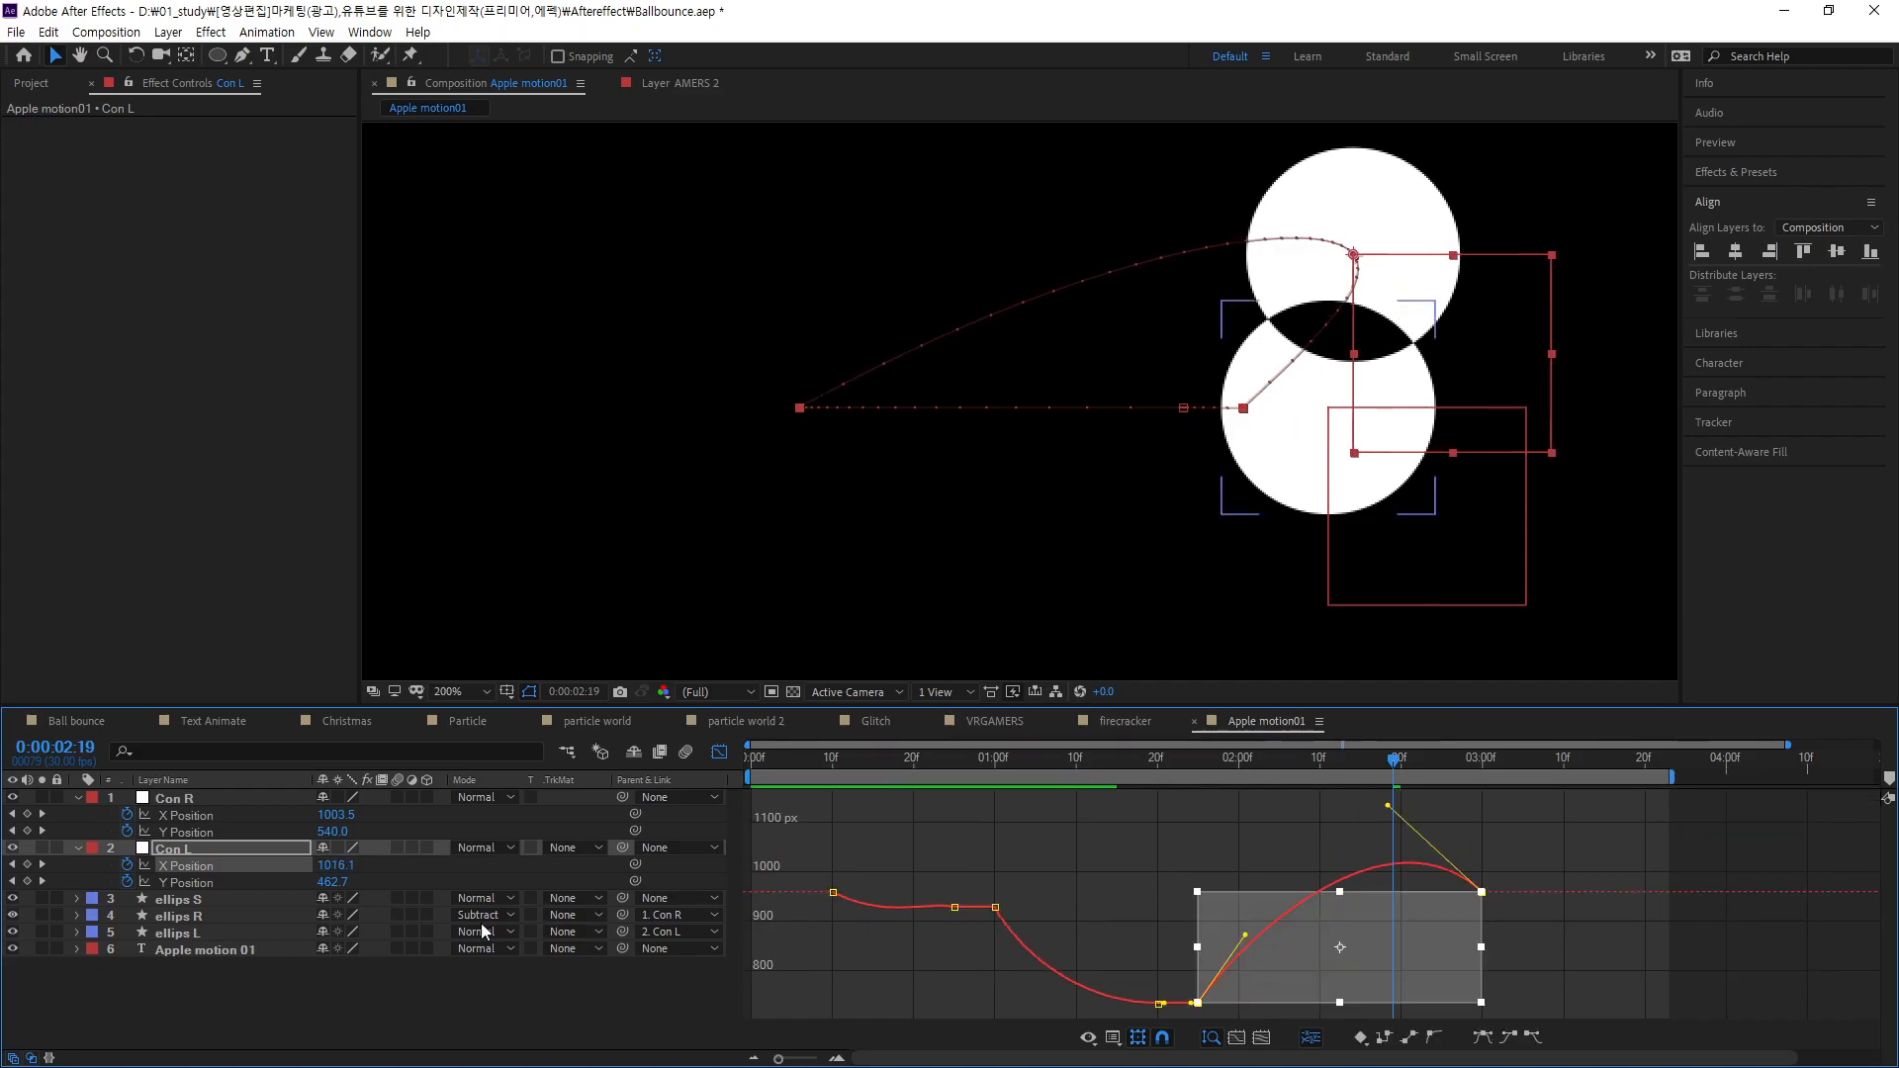
- Steepen the start of Con L's Y Position curve after 0:00:01:25 so its dip falls earlier, near 0:00:02:09, and preview the motion
{"action": "left_click", "coordinate": [192, 882]}
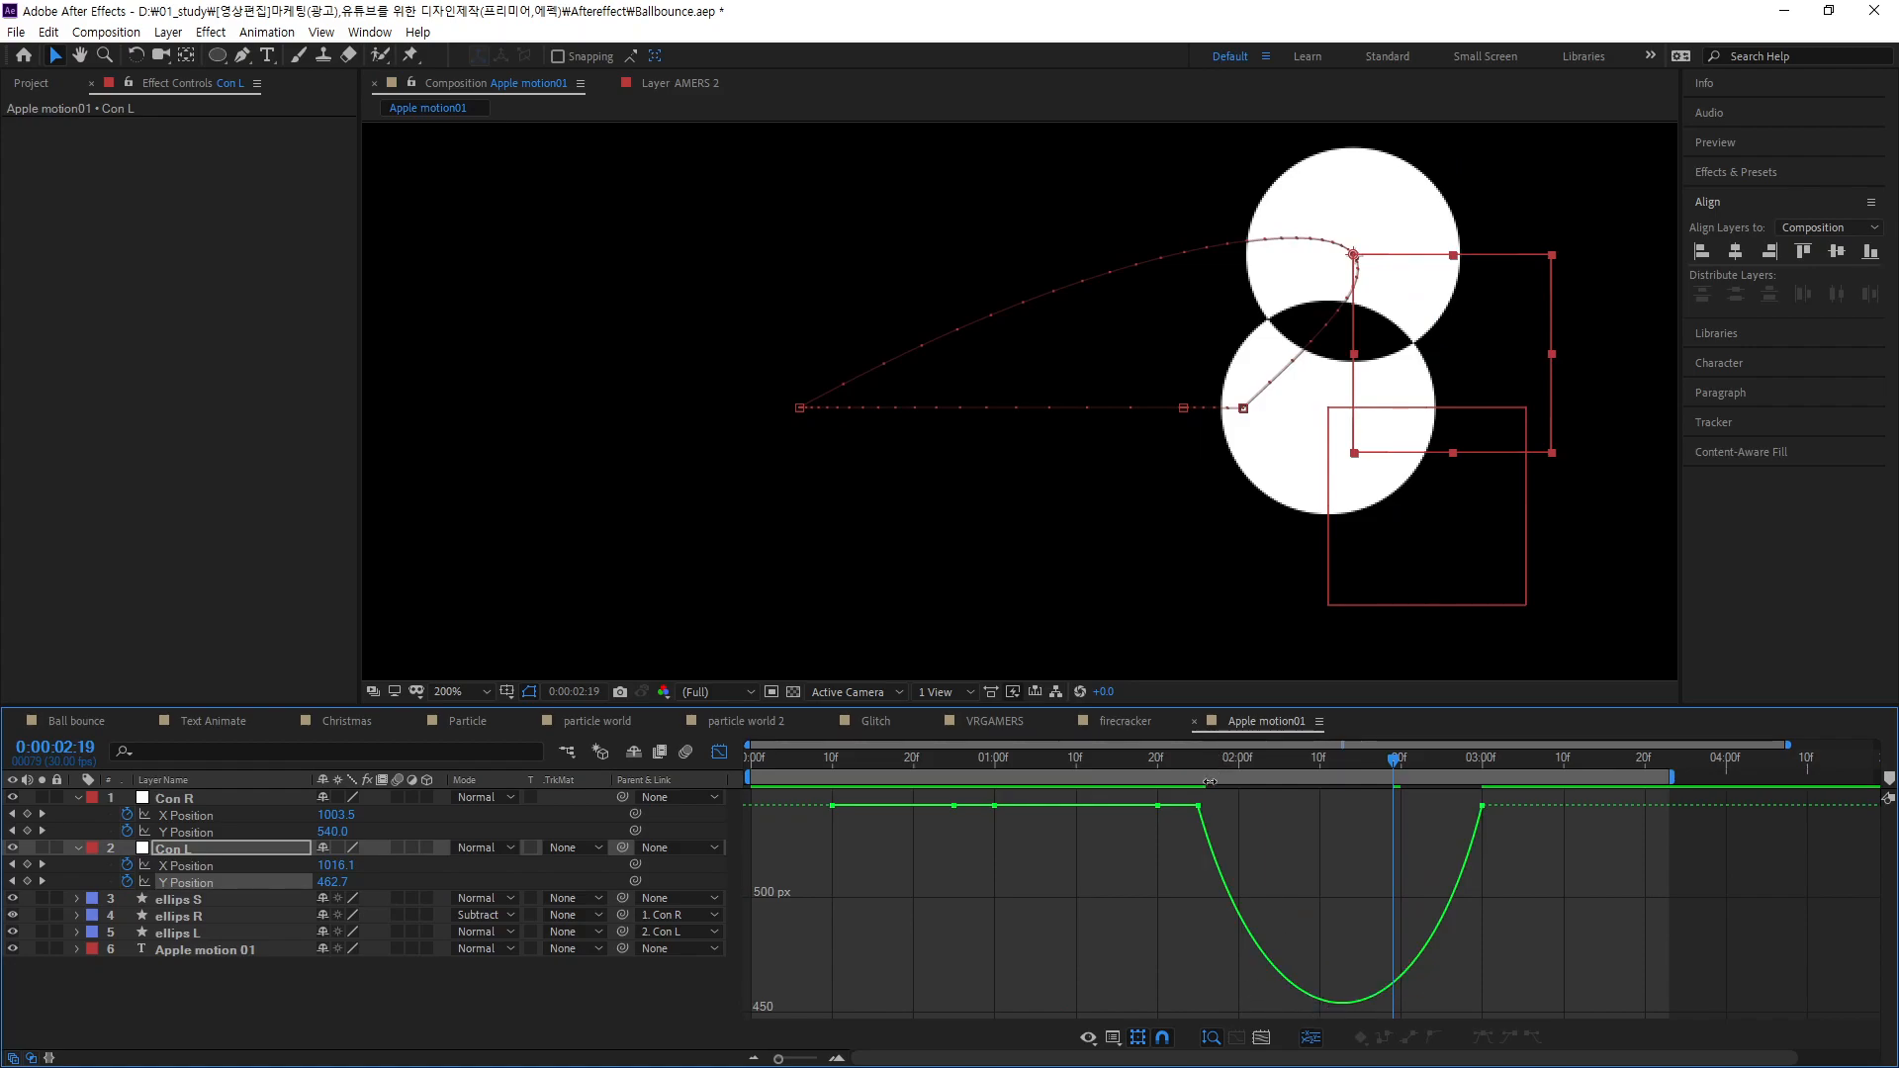
{"action": "left_click", "coordinate": [1199, 809]}
{"action": "mouse_move", "coordinate": [1293, 1007]}
{"action": "left_mouse_down"}
{"action": "mouse_move", "coordinate": [1318, 1005]}
{"action": "mouse_move", "coordinate": [1261, 1001]}
{"action": "left_mouse_up"}
{"action": "left_click_drag", "start_coordinate": [1419, 1005], "coordinate": [1243, 1002]}
{"action": "left_click_drag", "start_coordinate": [1216, 763], "coordinate": [1108, 762]}
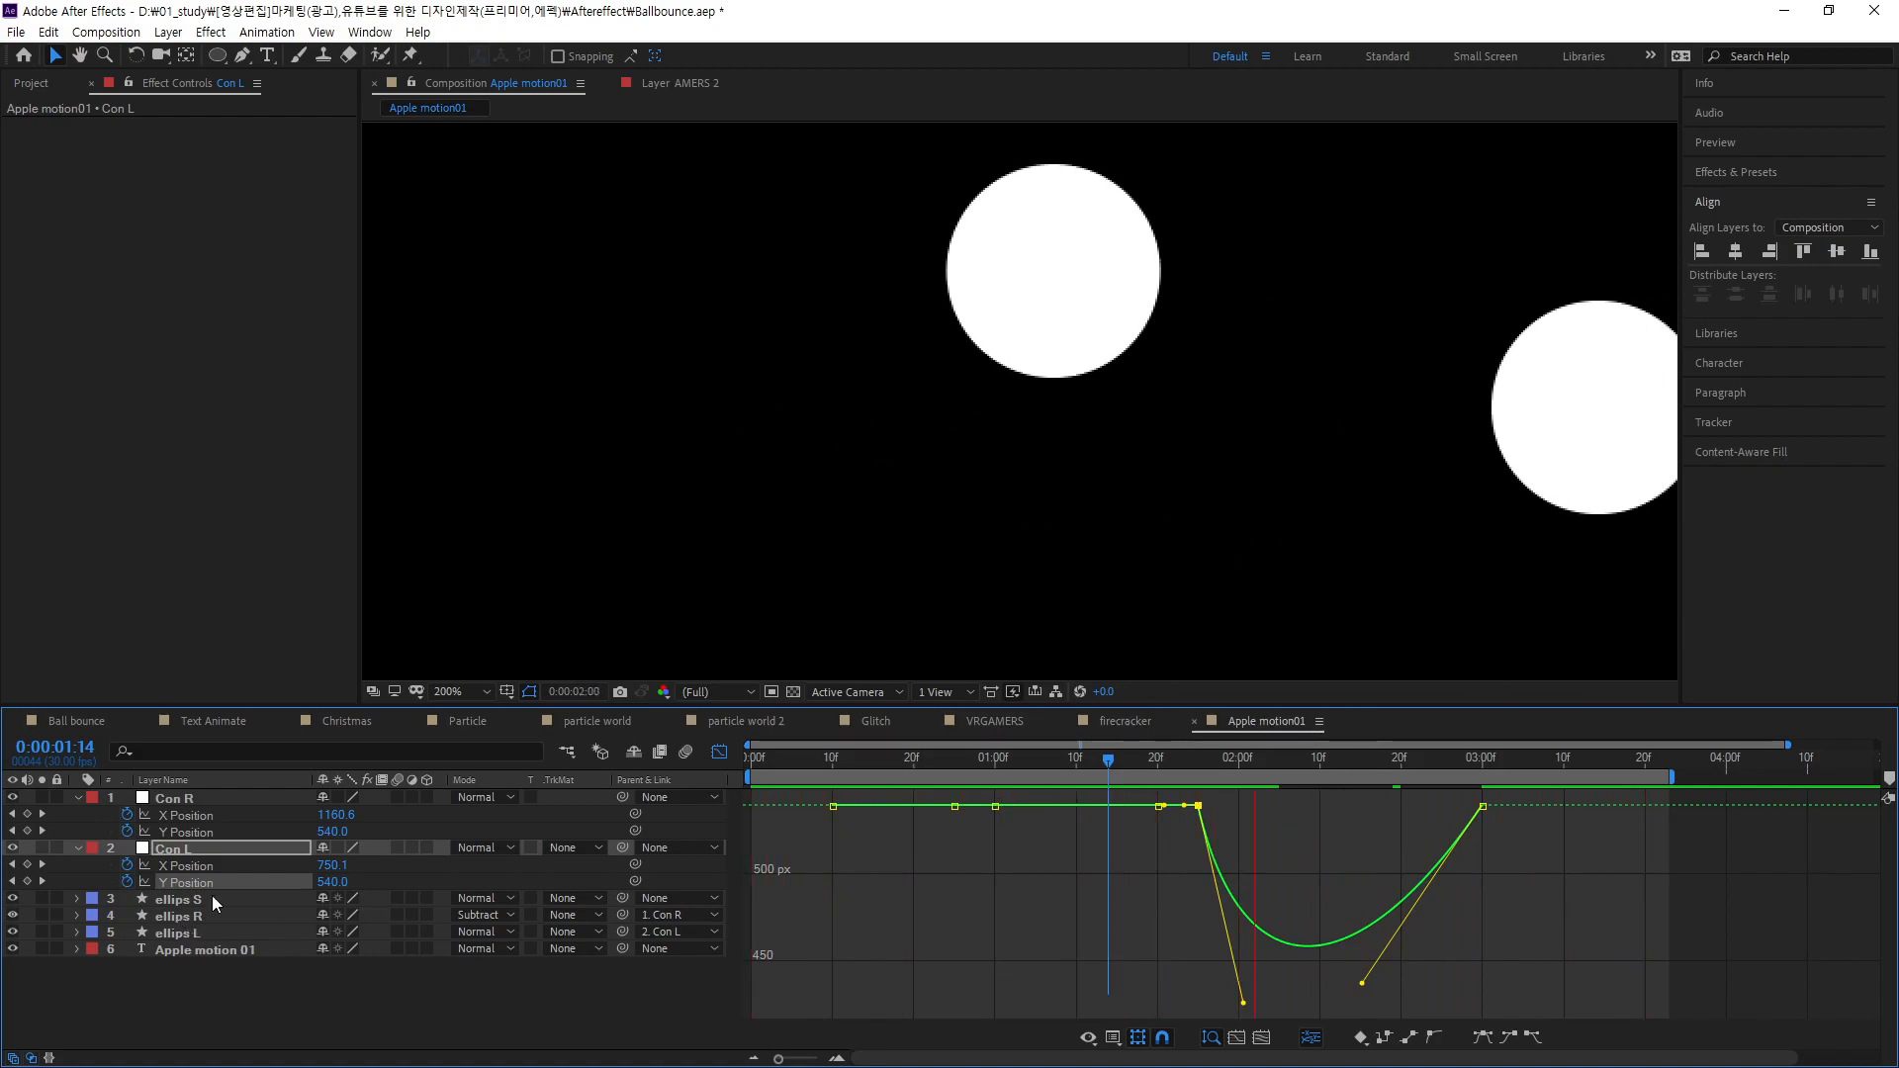
- Bend Con R's Y Position curve between 0:00:01:25 and 0:00:03:00 to about 631 px at 0:00:02:12, making its motion path a downward arc
{"action": "left_click", "coordinate": [204, 831]}
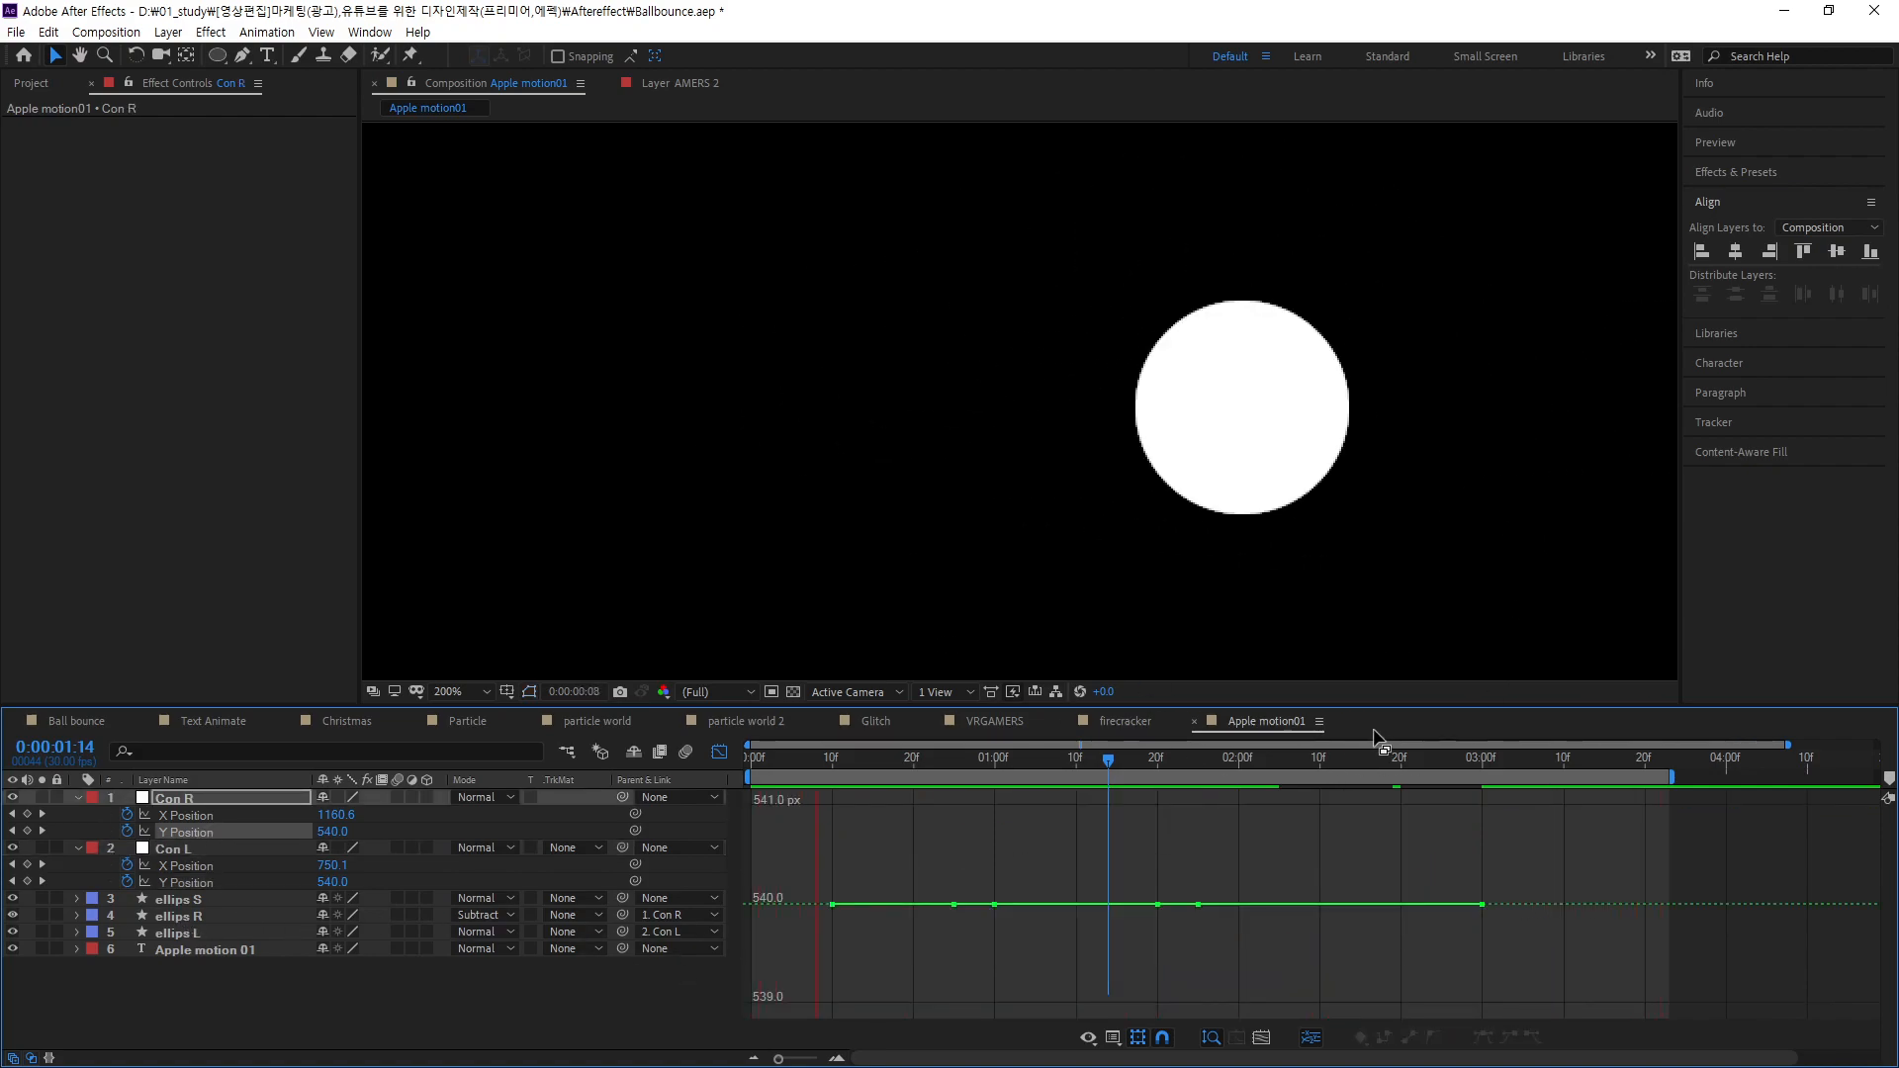
{"action": "left_click", "coordinate": [1325, 758]}
{"action": "mouse_move", "coordinate": [1325, 759]}
{"action": "left_mouse_down"}
{"action": "mouse_move", "coordinate": [1300, 761]}
{"action": "mouse_move", "coordinate": [1335, 761]}
{"action": "left_mouse_up"}
{"action": "key", "text": "space"}
{"action": "left_click_drag", "start_coordinate": [1441, 500], "coordinate": [1231, 494]}
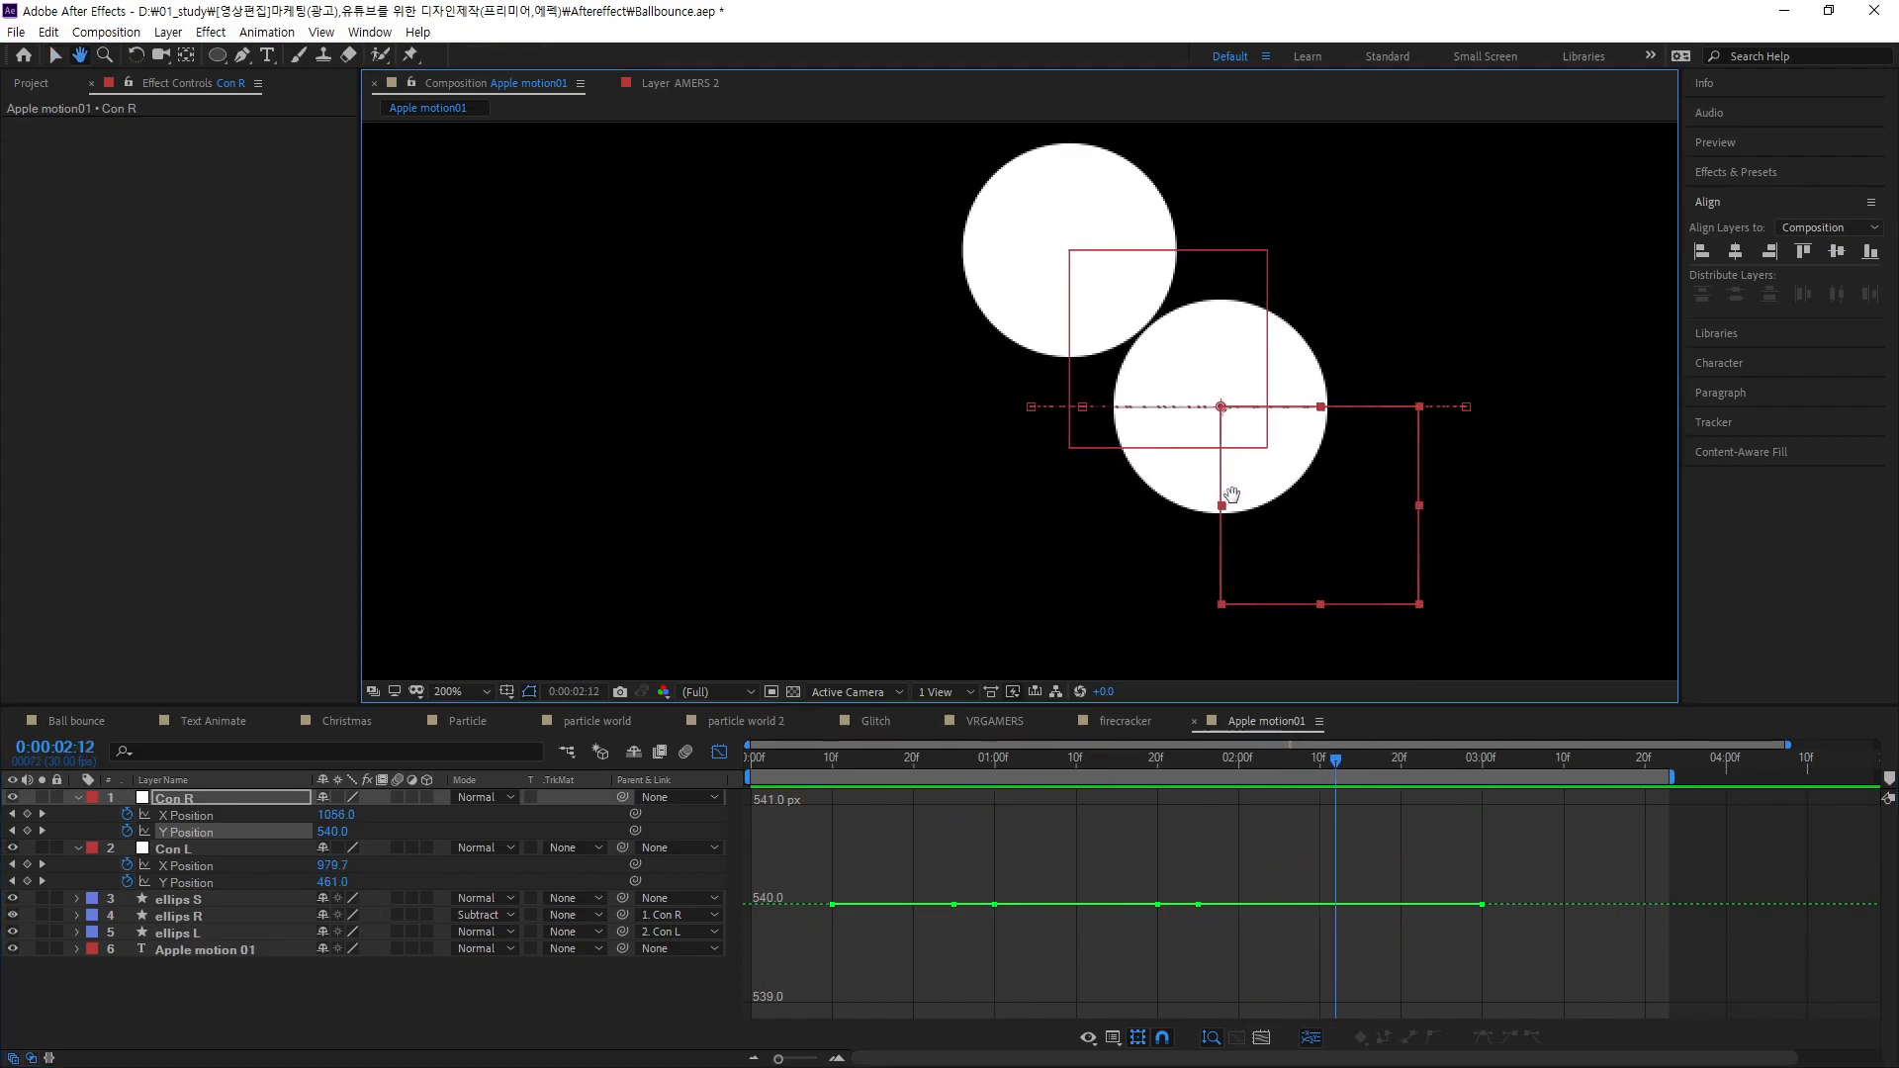
{"action": "key", "text": "comma"}
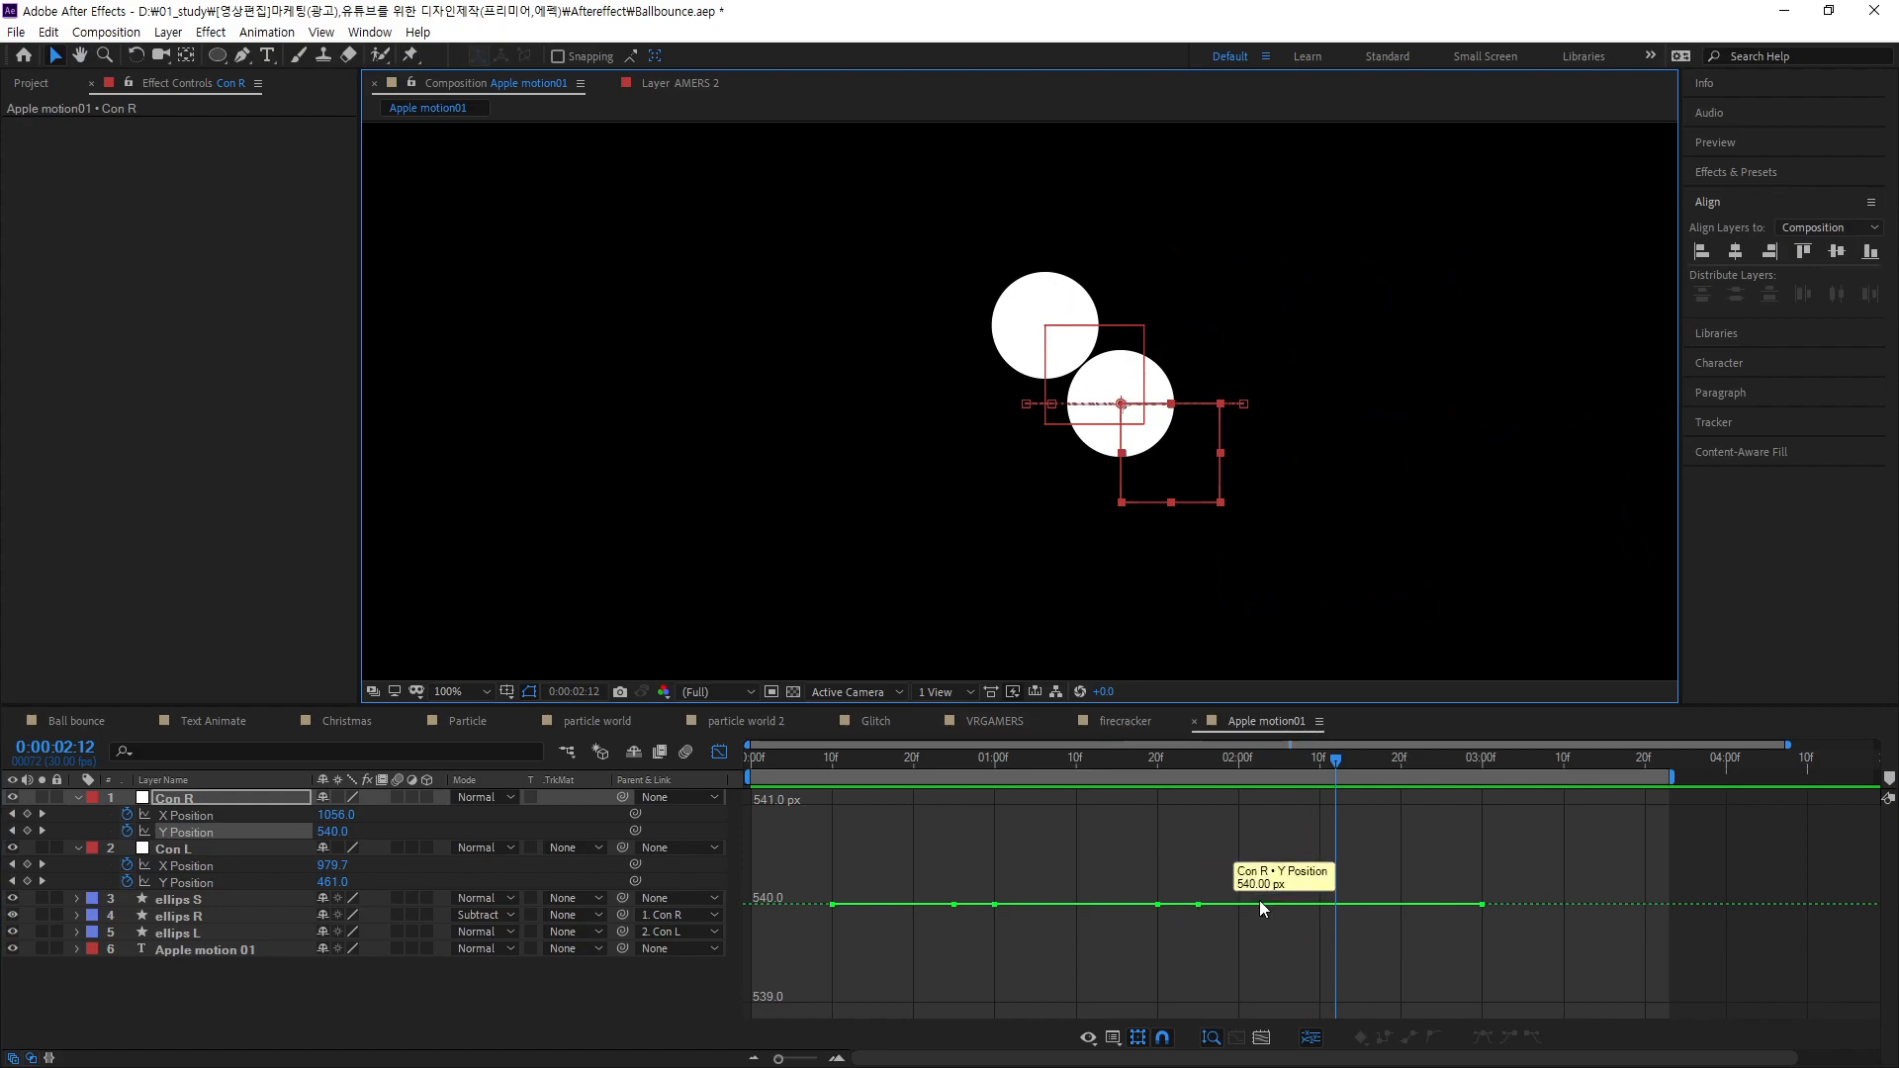
{"action": "left_click", "coordinate": [1410, 904]}
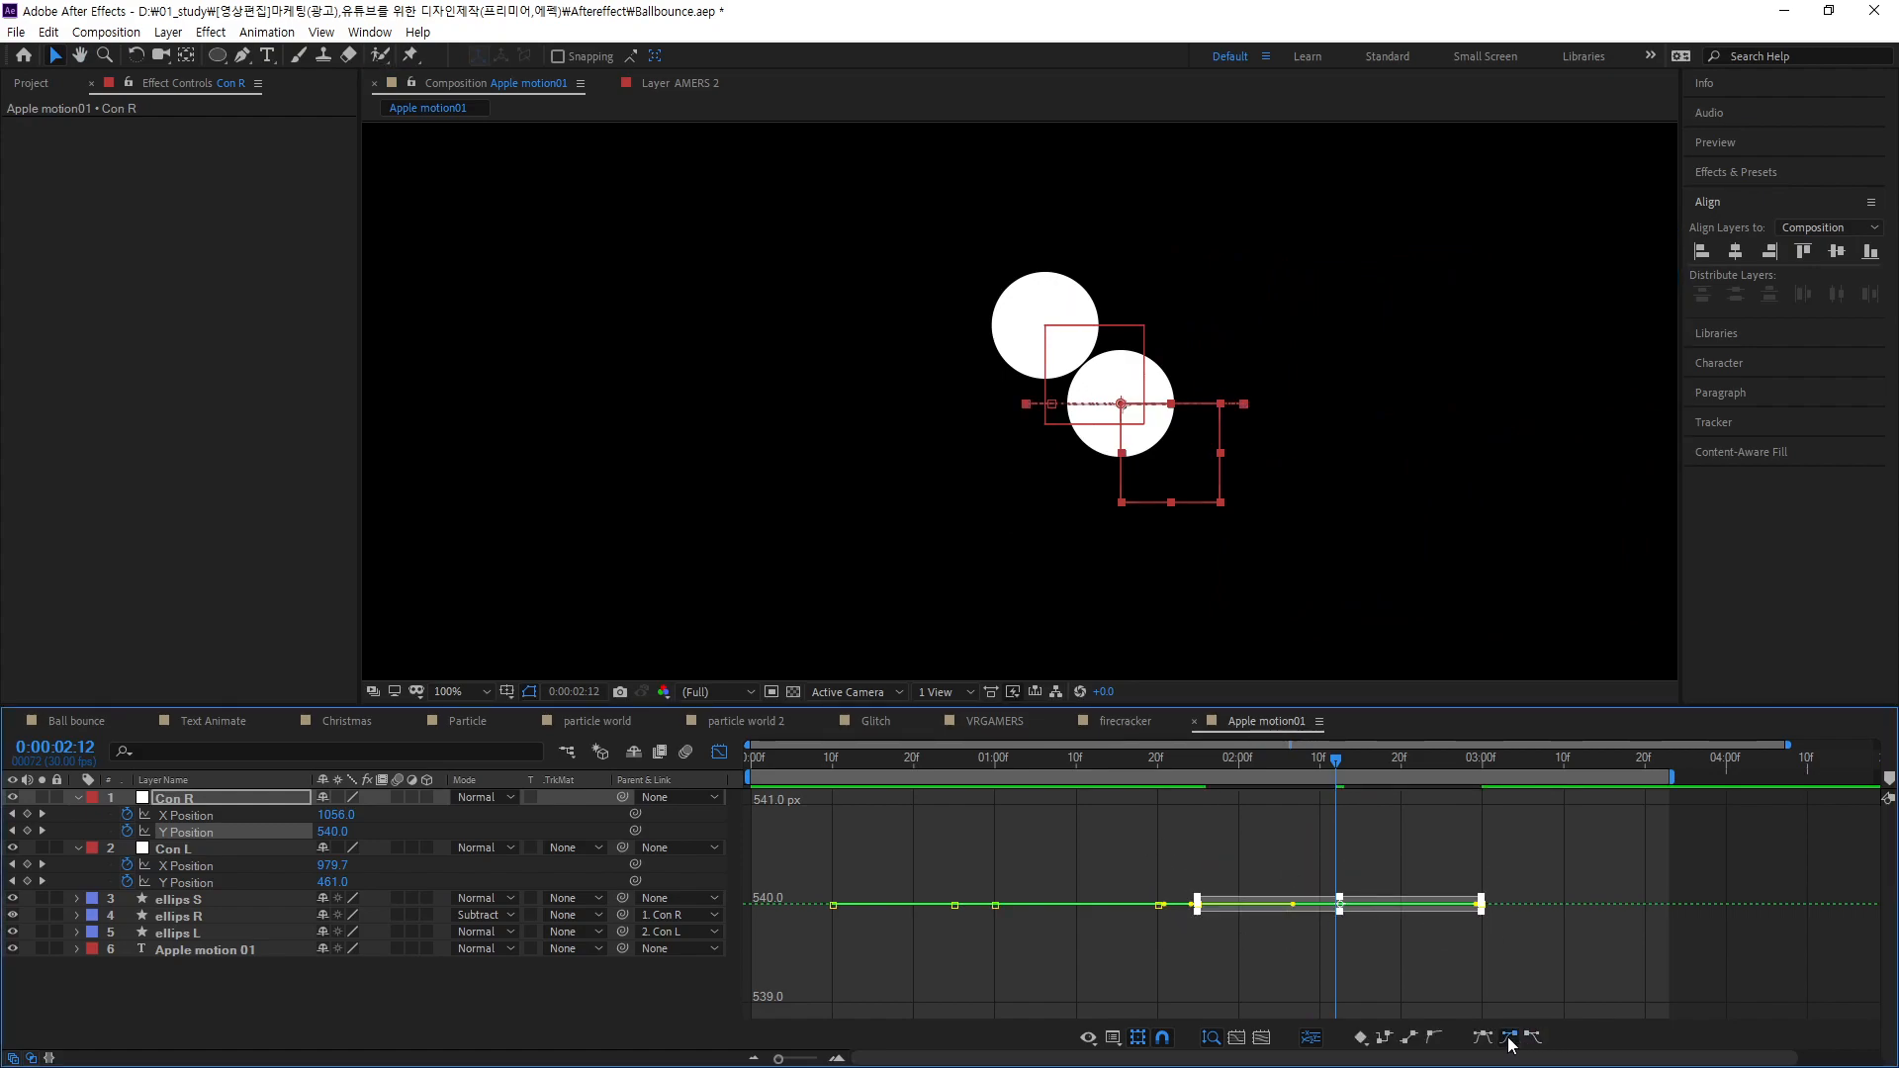
{"action": "left_click", "coordinate": [1451, 979]}
{"action": "left_click_drag", "start_coordinate": [1342, 904], "coordinate": [1328, 603]}
{"action": "left_click_drag", "start_coordinate": [1348, 860], "coordinate": [1350, 900]}
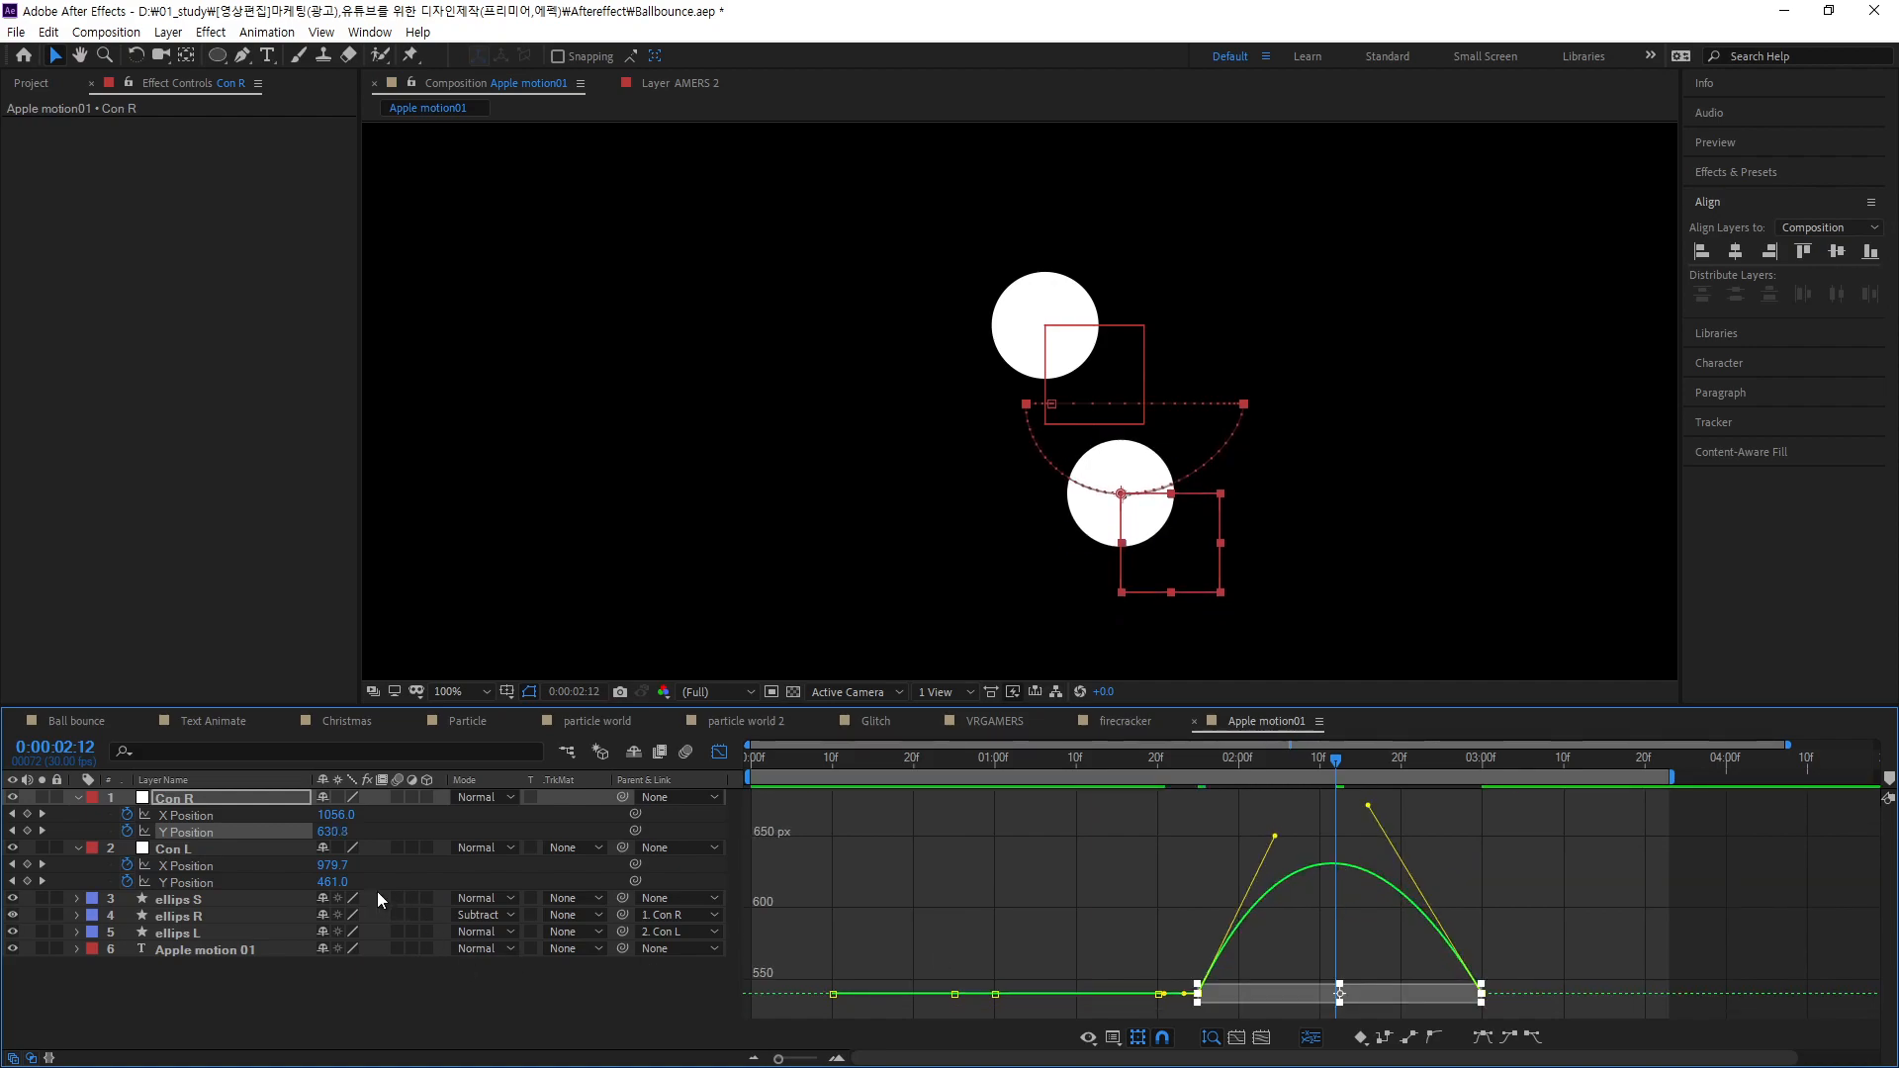
- Bend Con R's X Position curve between 0:00:01:25 and 0:00:03:00 past the center to about 920 px and preview the motion
{"action": "left_click", "coordinate": [195, 815]}
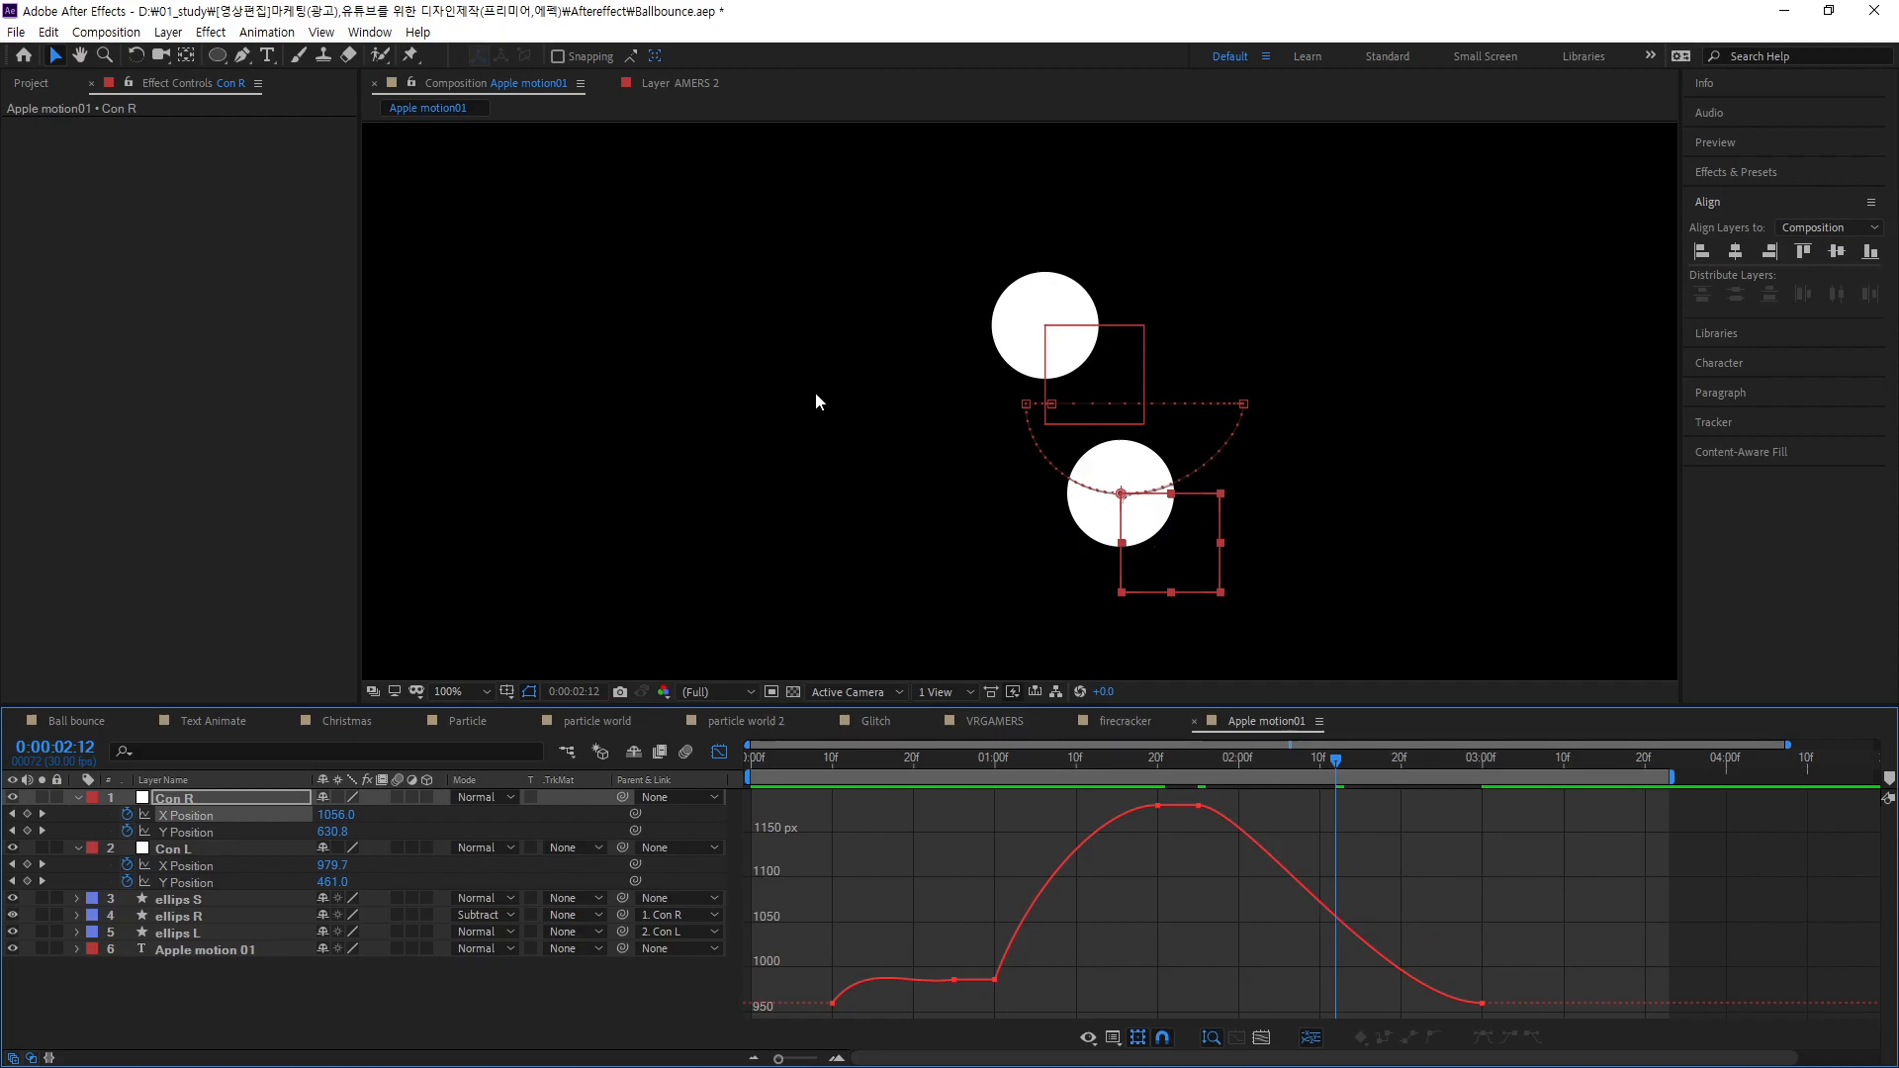
{"action": "left_click_drag", "start_coordinate": [1340, 920], "coordinate": [1327, 1005]}
{"action": "key", "text": "ctrl+z"}
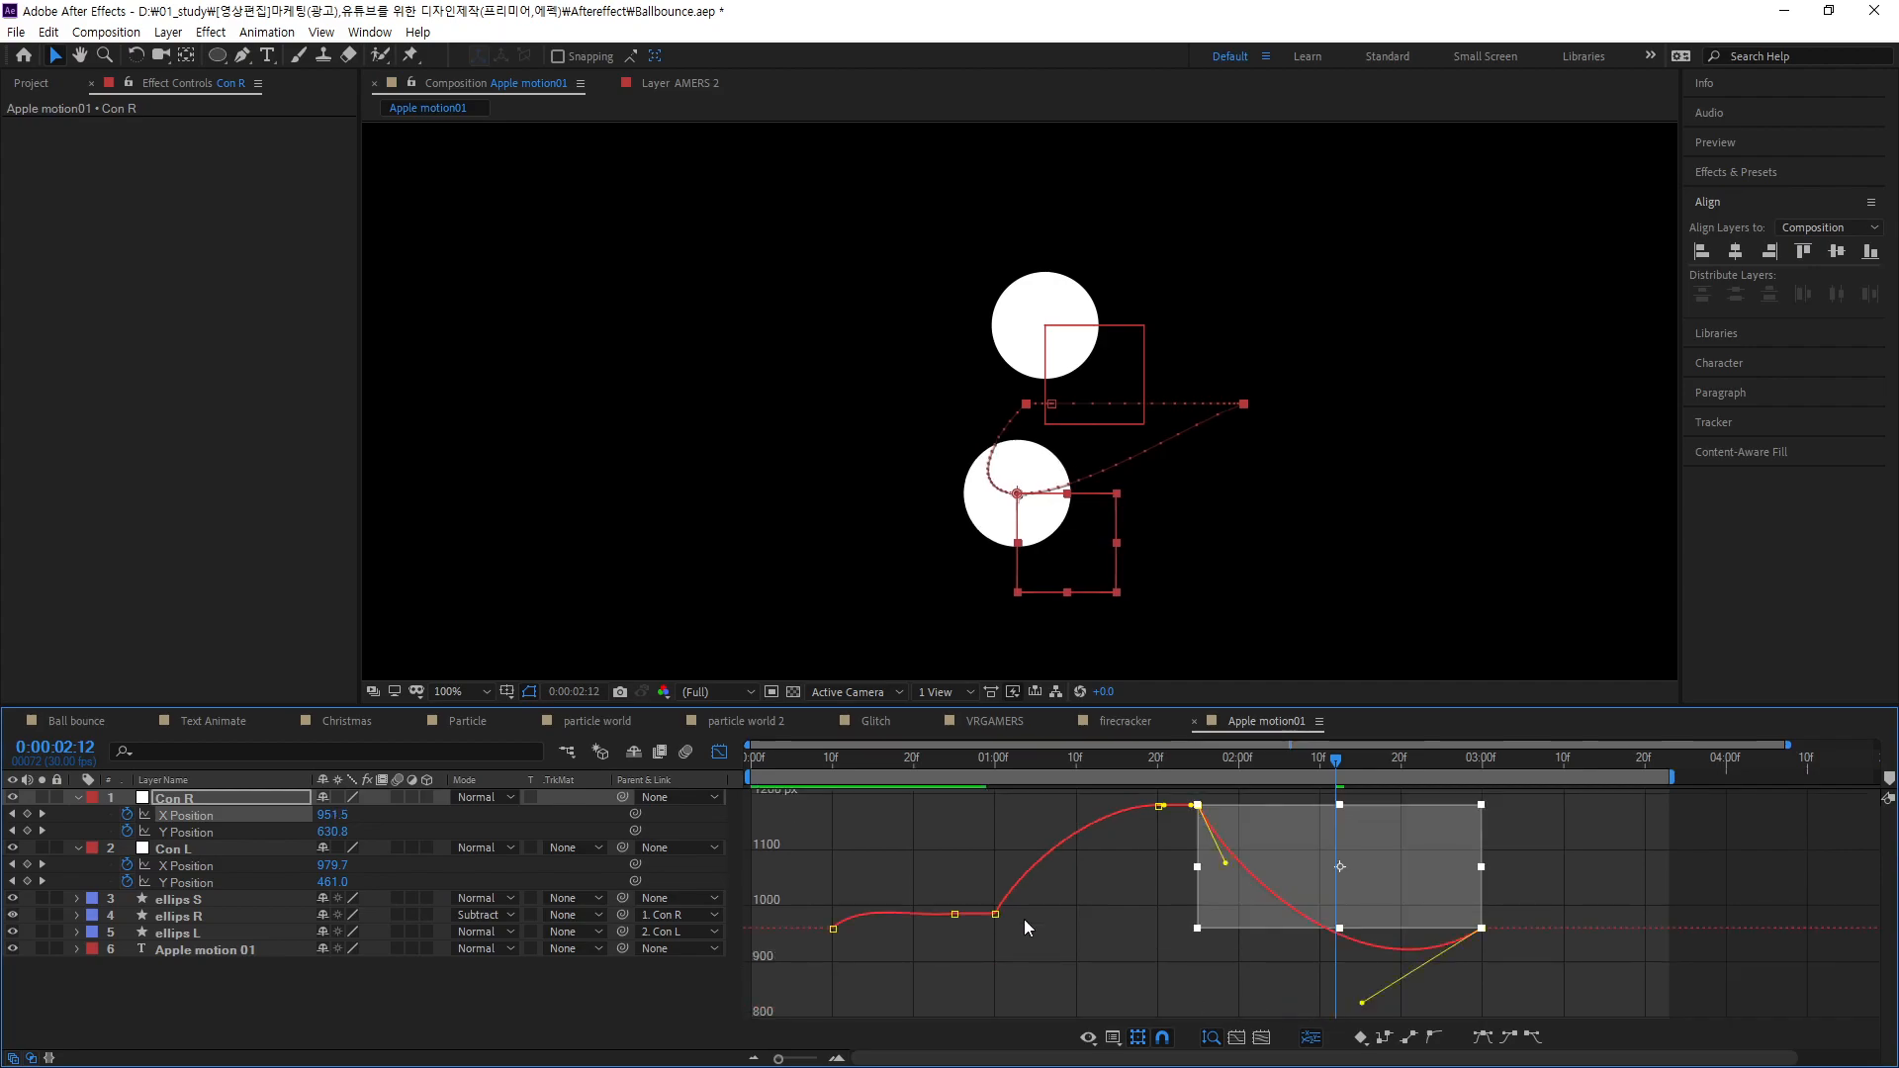
{"action": "key", "text": "space"}
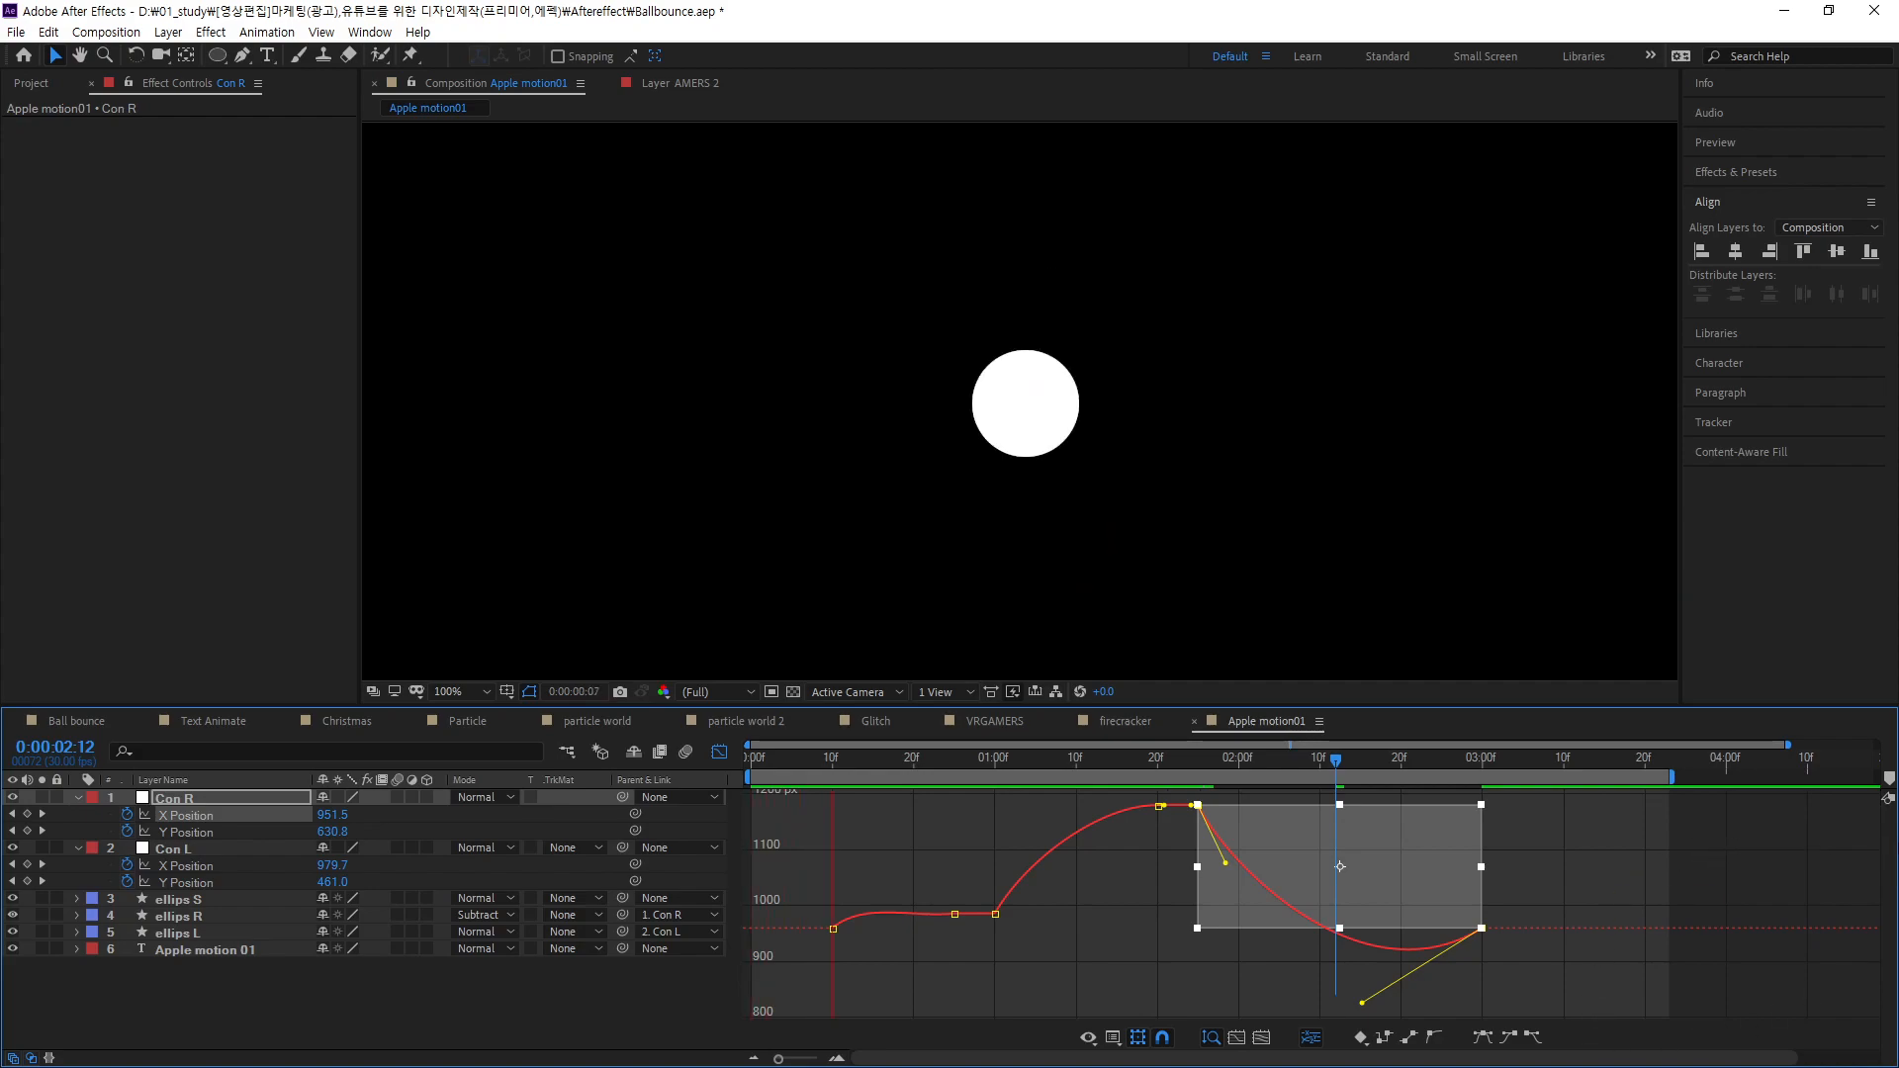